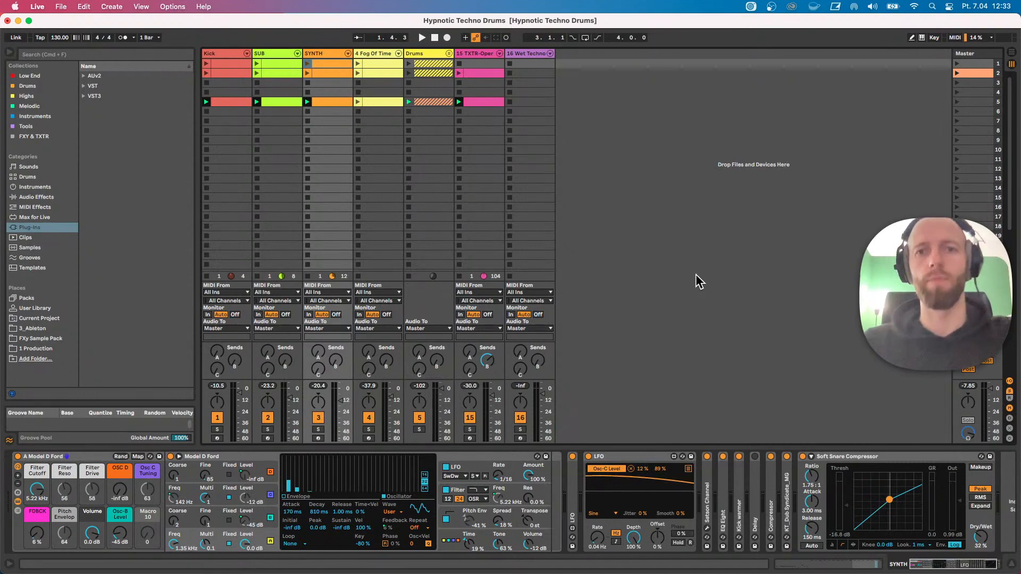
Switch to the Chrome window with the live-stream dashboard, move it out of view and return to Live.
{"action": "key", "text": "ctrl+Up"}
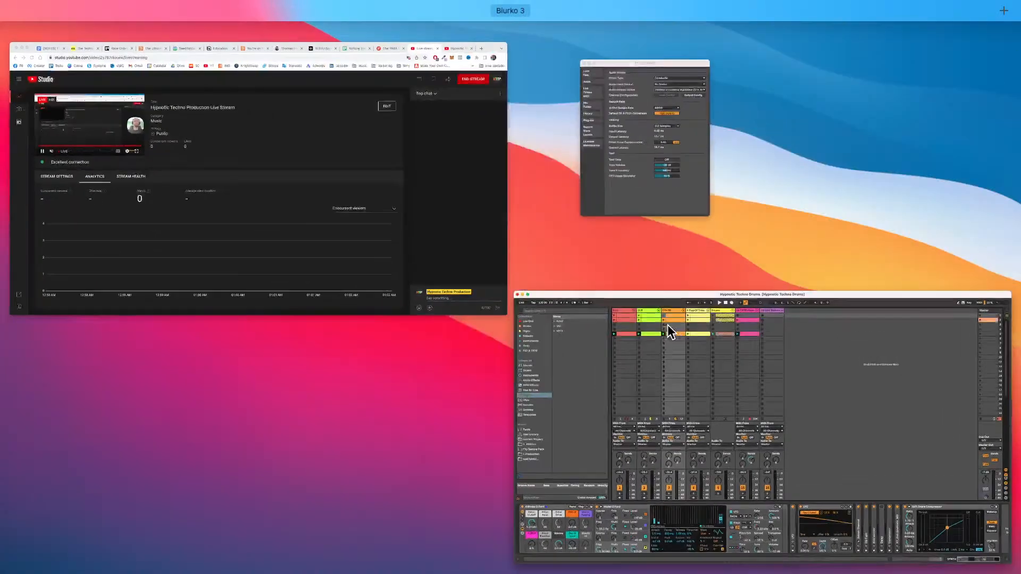
{"action": "left_click", "coordinate": [396, 162]}
{"action": "left_click_drag", "start_coordinate": [989, 31], "coordinate": [903, 573]}
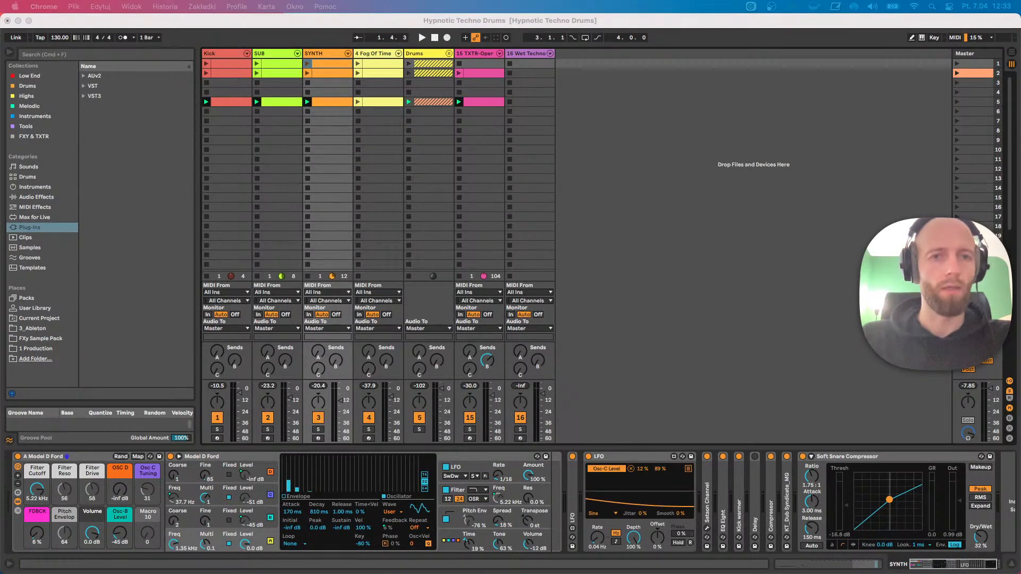
{"action": "key", "text": "super+Tab"}
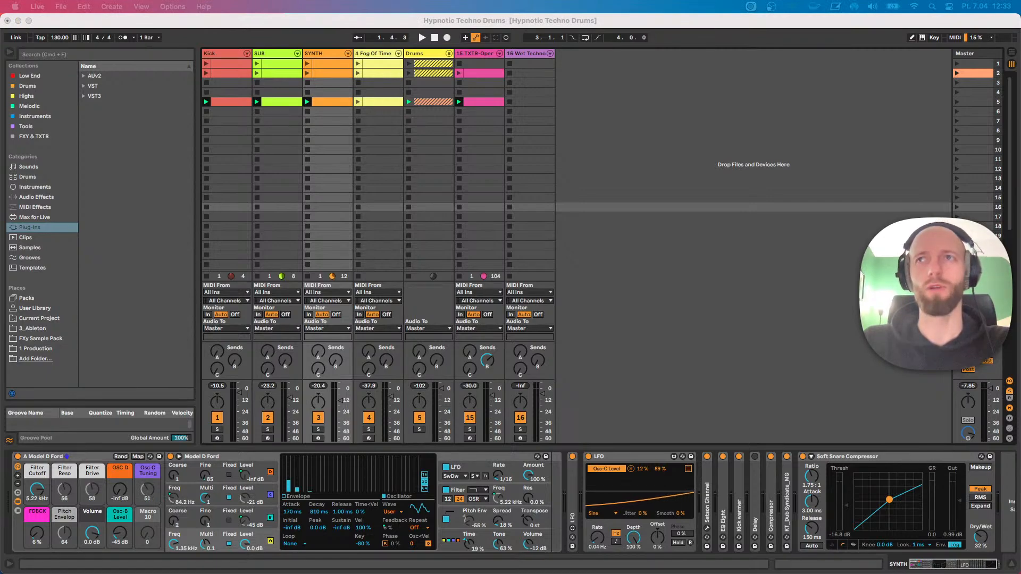
Bring the YouTube channel page into view, locate the "How To Make Techno Drums" video and minimize the browser.
{"action": "left_click_drag", "start_coordinate": [710, 33], "coordinate": [659, 151]}
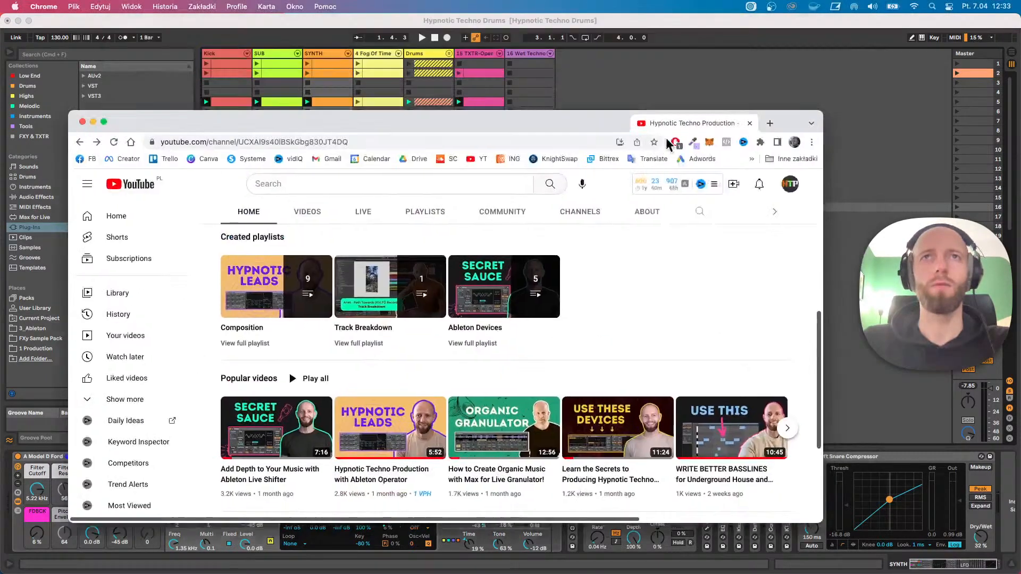
{"action": "scroll", "coordinate": [435, 336], "scroll_direction": "down", "scroll_amount": 3}
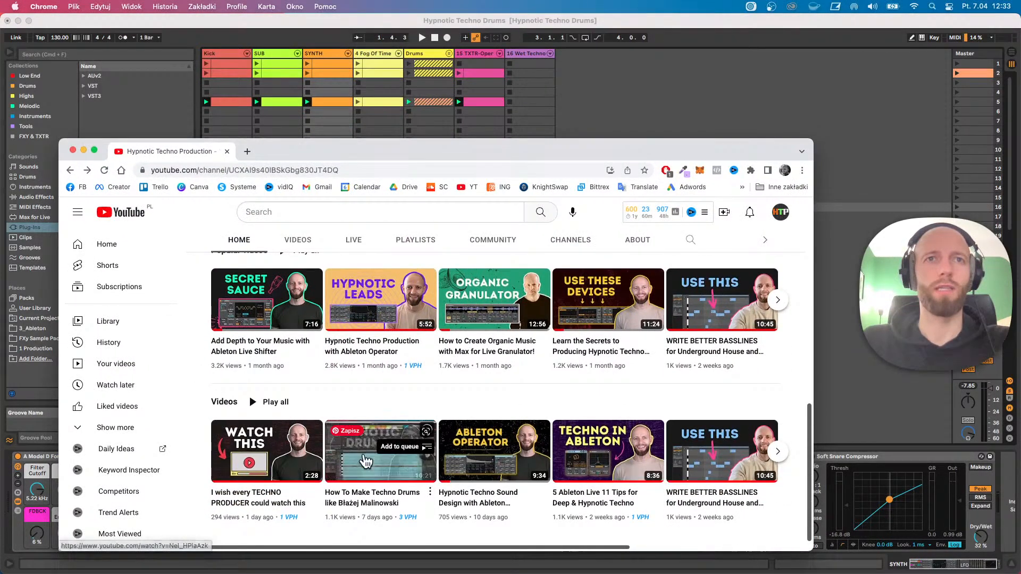
{"action": "mouse_move", "coordinate": [353, 505]}
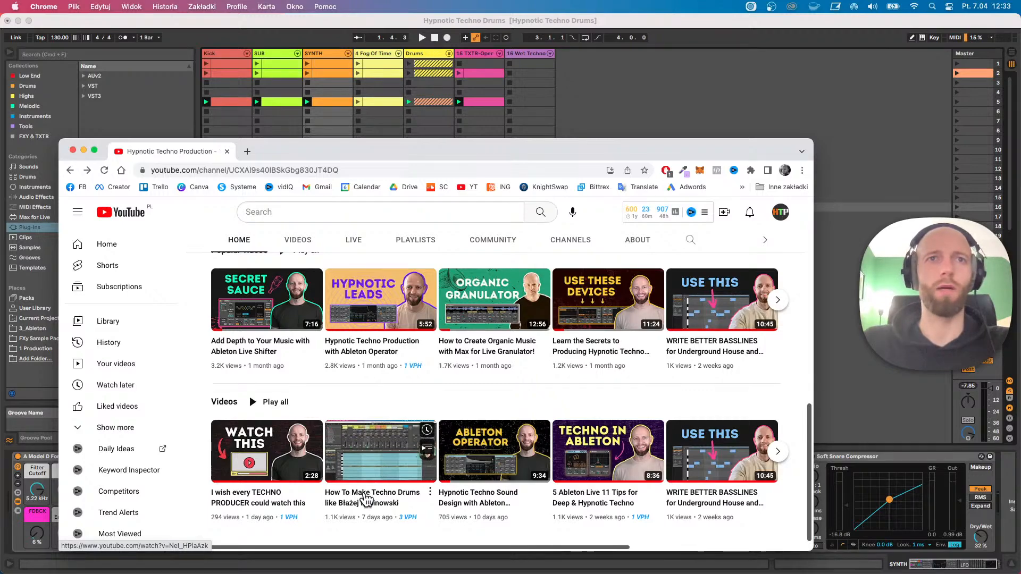
{"action": "left_click", "coordinate": [84, 147]}
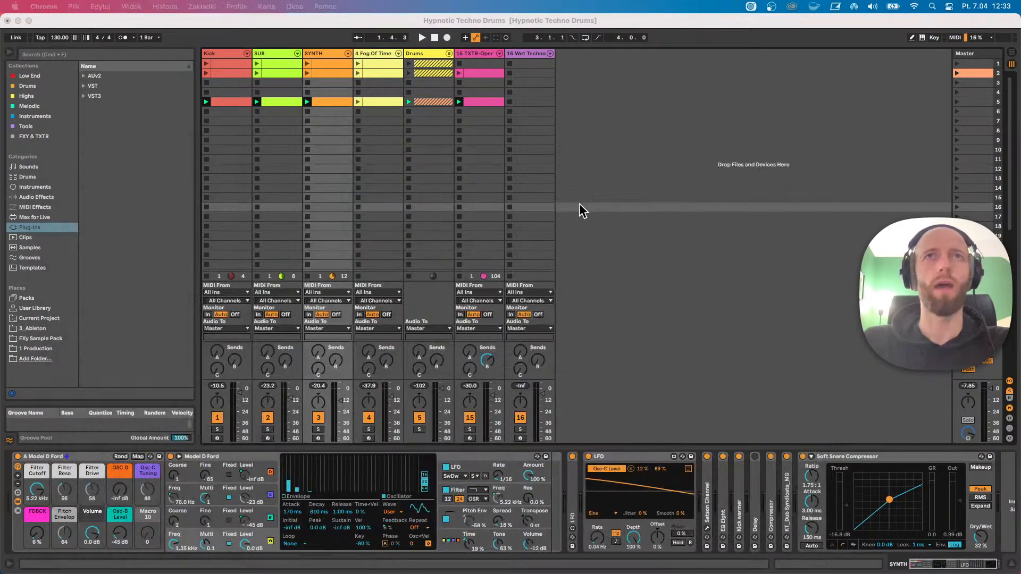
Launch the first scene and unfold the Drums group to look over its individual tracks during playback.
{"action": "left_click", "coordinate": [960, 63]}
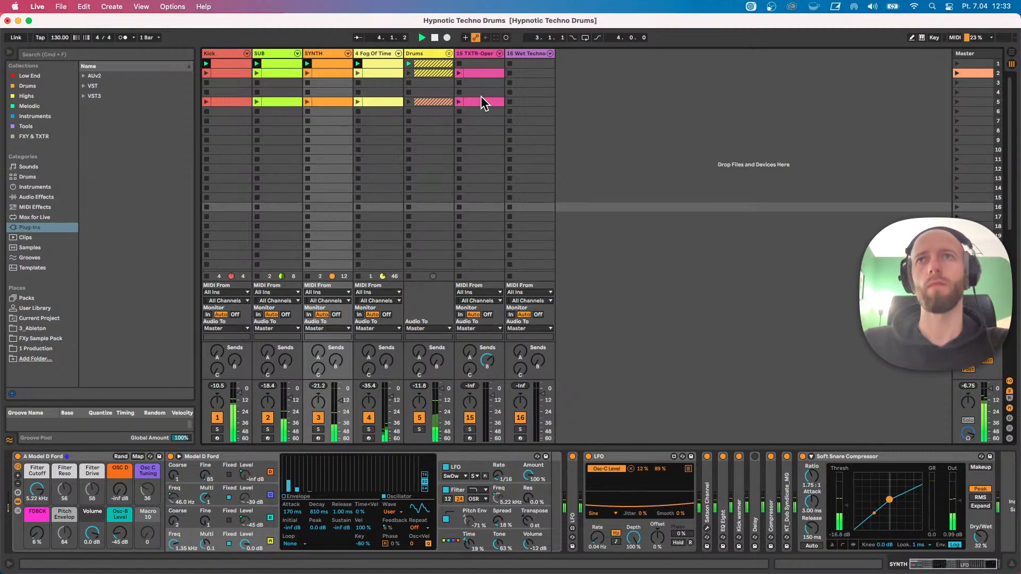
{"action": "left_click", "coordinate": [449, 53]}
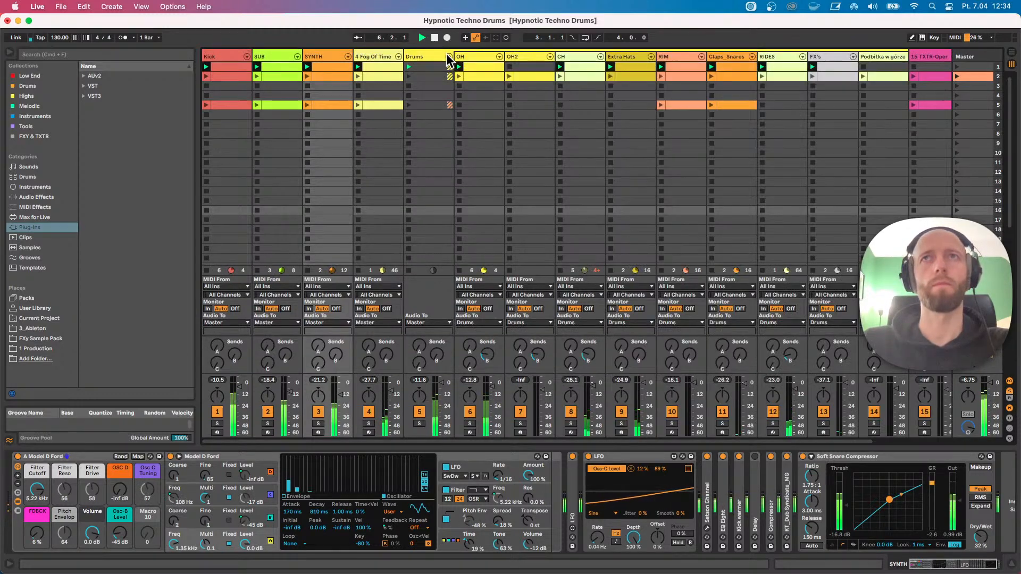
{"action": "scroll", "coordinate": [468, 104], "scroll_direction": "right", "scroll_amount": 3}
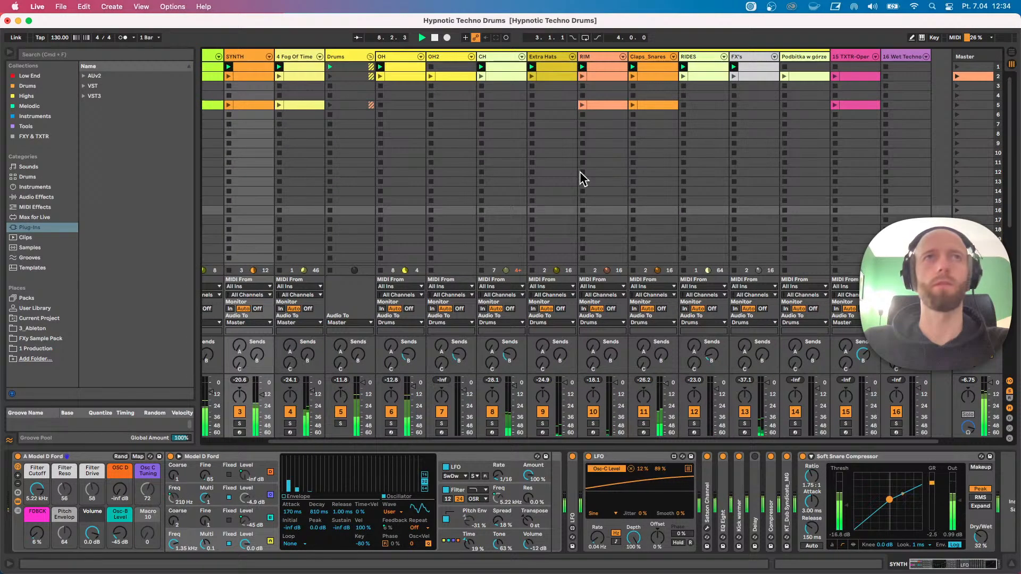
View the SYNTH and SUB tracks' device chains and fold the Drums group.
{"action": "left_click", "coordinate": [246, 58]}
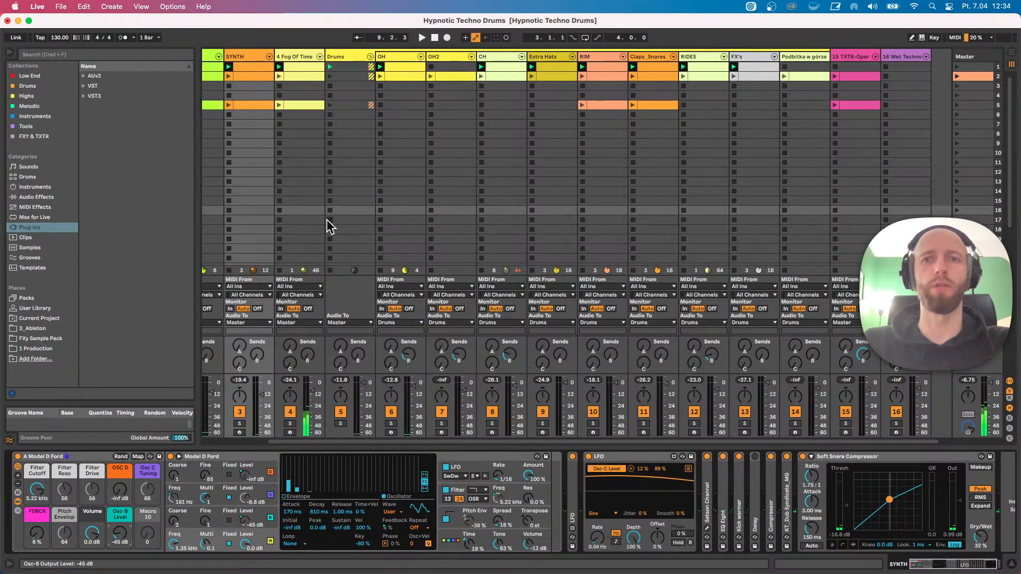
{"action": "scroll", "coordinate": [452, 229], "scroll_direction": "left", "scroll_amount": 5}
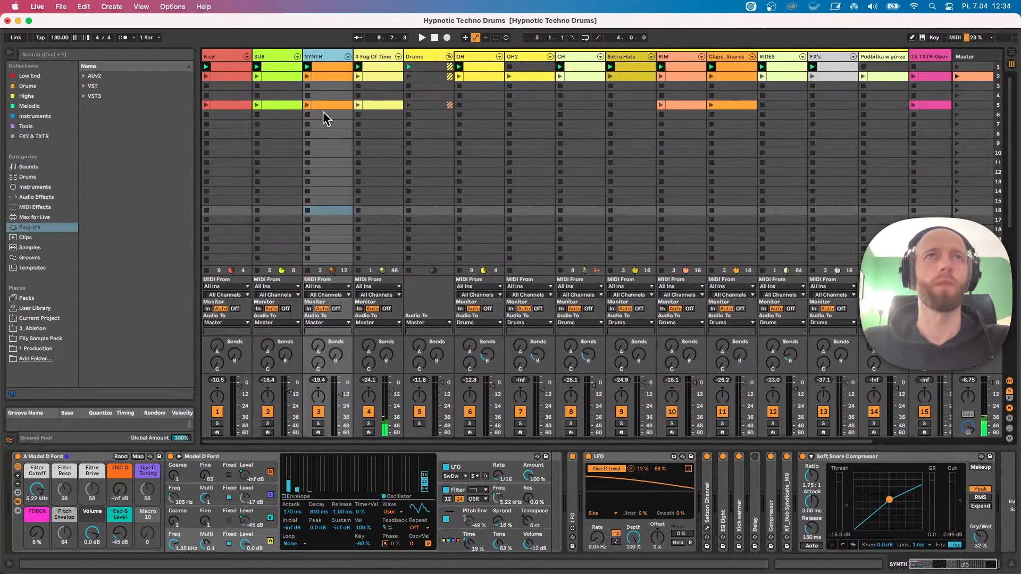
{"action": "left_click", "coordinate": [279, 57]}
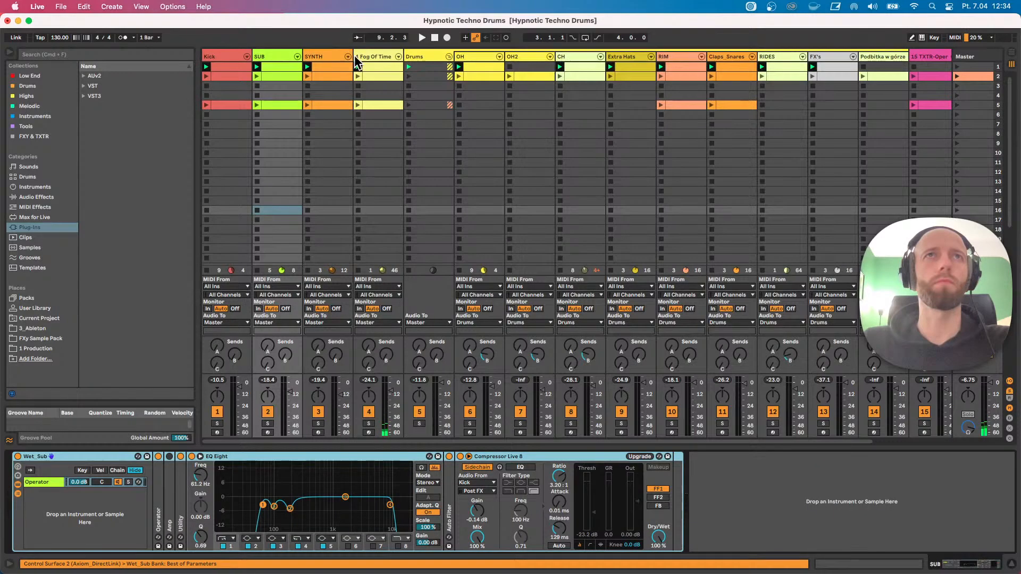
{"action": "left_click", "coordinate": [449, 58]}
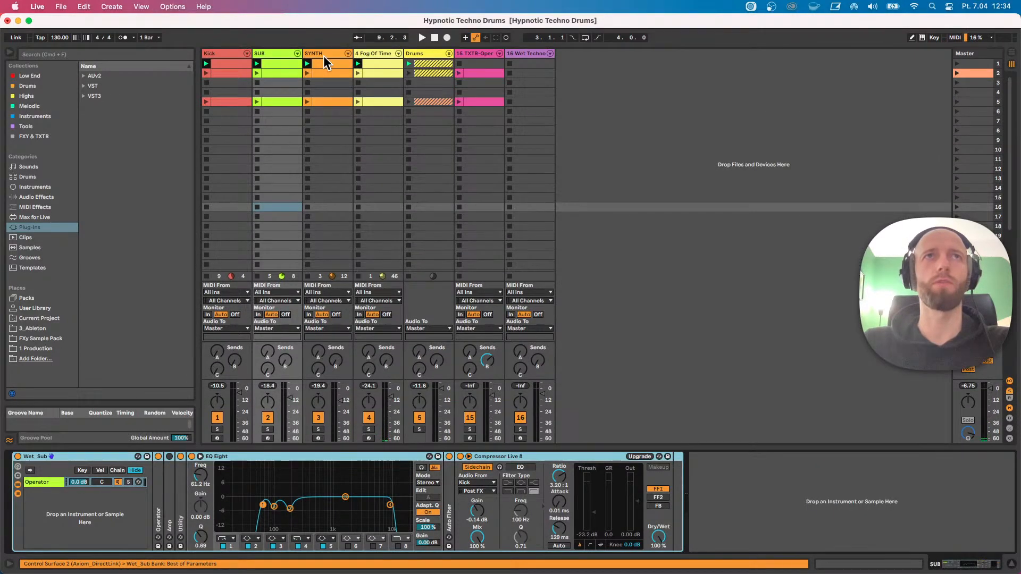
Check the Kick and SUB tracks' devices and solo both tracks.
{"action": "left_click", "coordinate": [212, 54]}
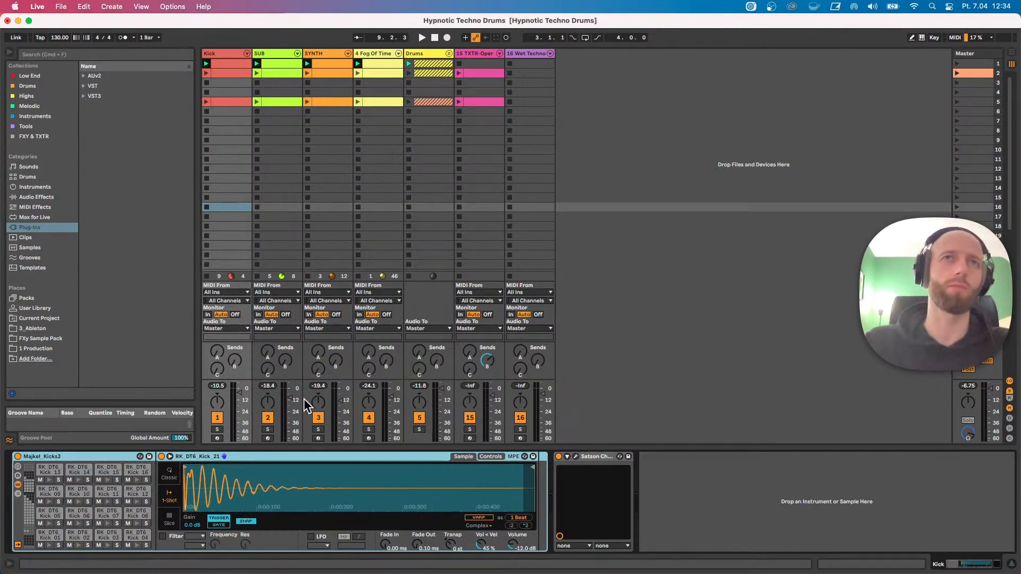
{"action": "left_click", "coordinate": [275, 53]}
{"action": "left_click", "coordinate": [217, 429]}
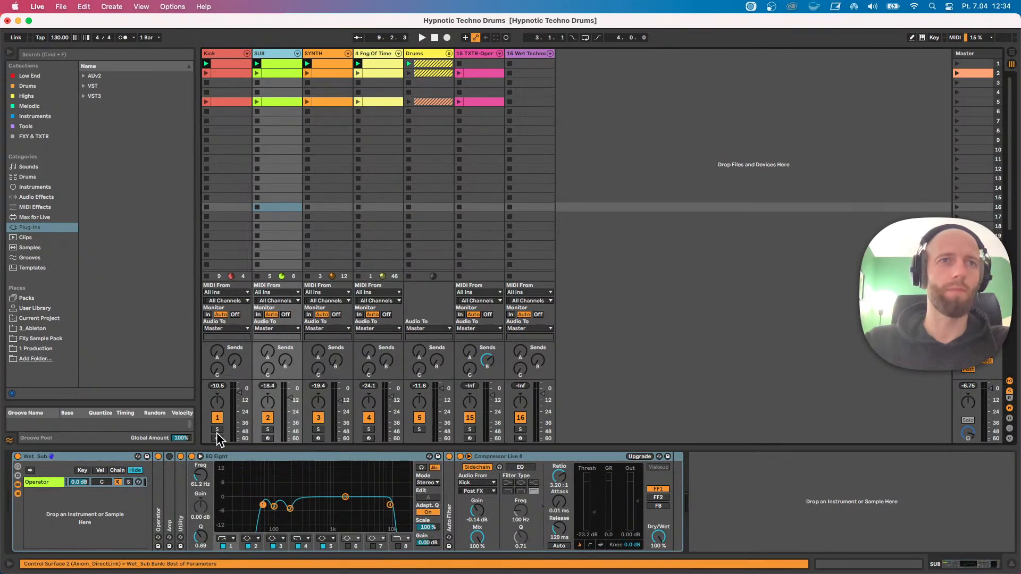
{"action": "left_click", "coordinate": [269, 429]}
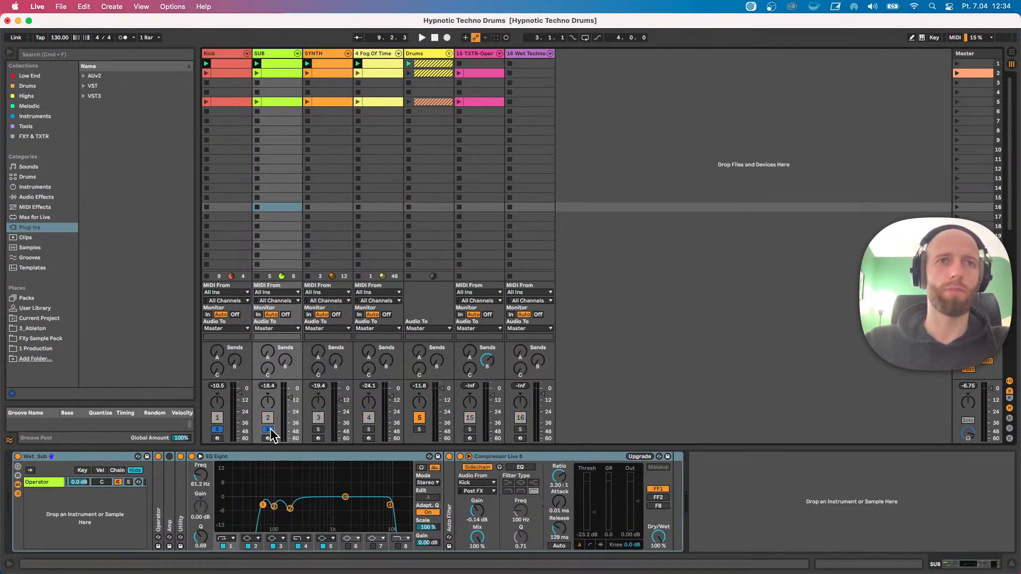
Open the SUB track's first clip to view its notes during playback, and return to the track's devices.
{"action": "double_click", "coordinate": [267, 63]}
{"action": "key", "text": "space"}
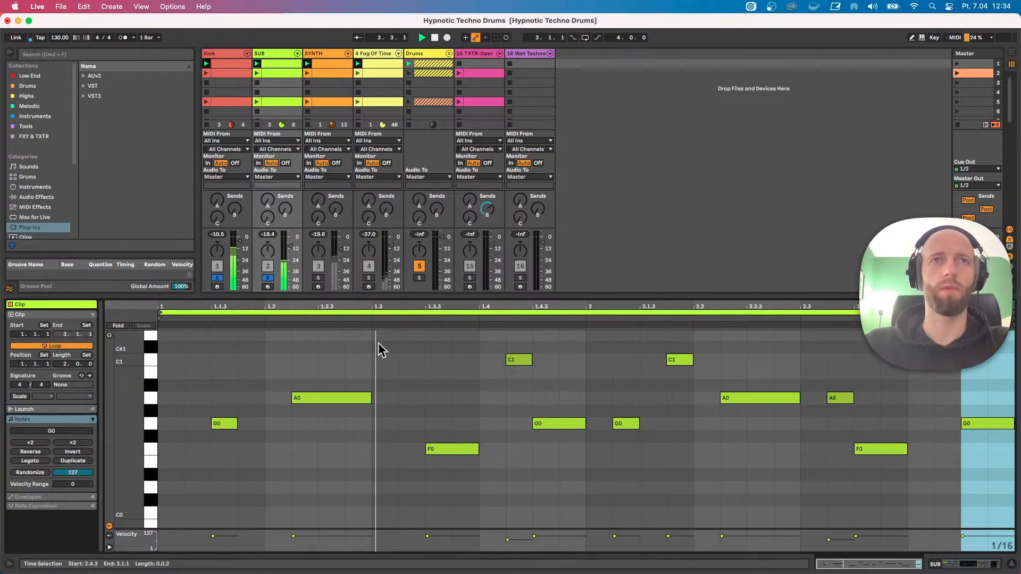
{"action": "double_click", "coordinate": [278, 54]}
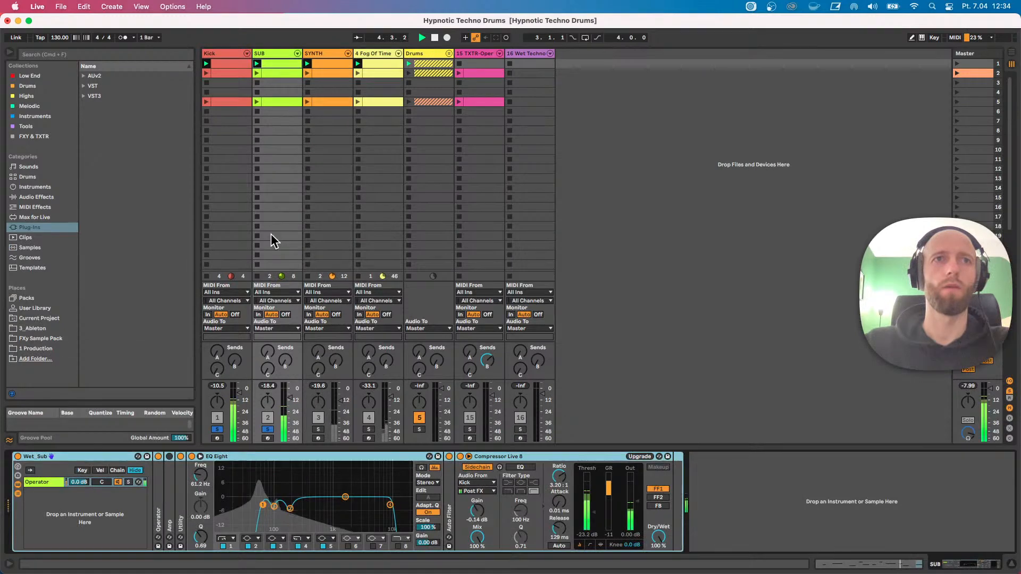
Unfold the Operator on the SUB track and raise oscillator C's level.
{"action": "double_click", "coordinate": [160, 501]}
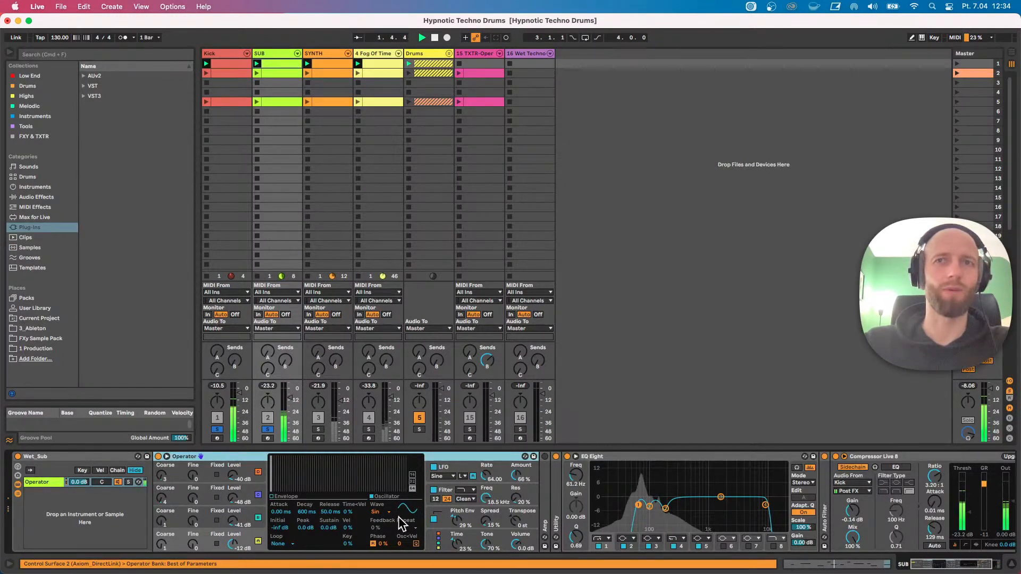
{"action": "left_click_drag", "start_coordinate": [232, 521], "coordinate": [233, 502]}
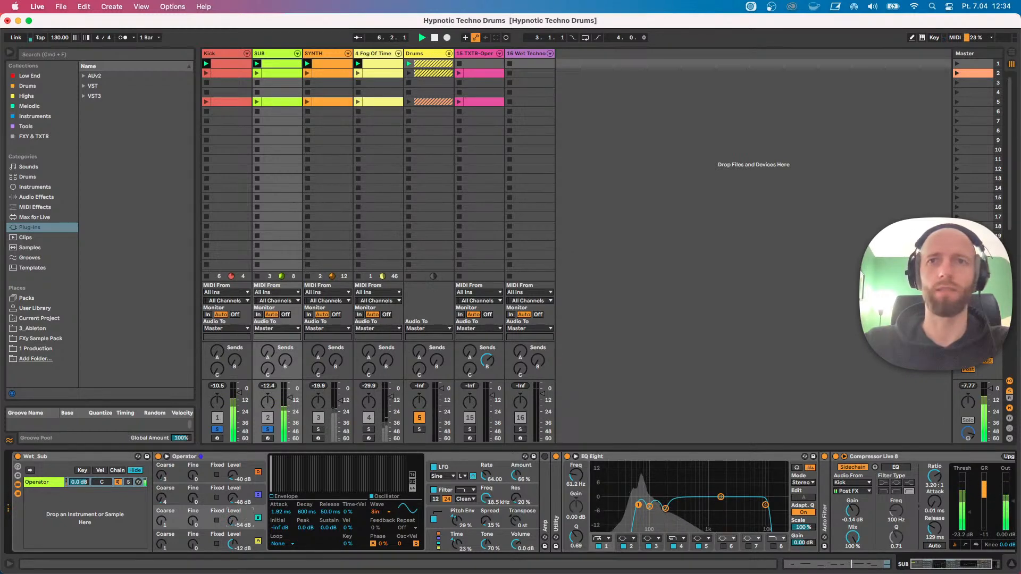
Compare the SUB Operator's sound with its LFO off and on, and view oscillator B's settings.
{"action": "left_click", "coordinate": [444, 472]}
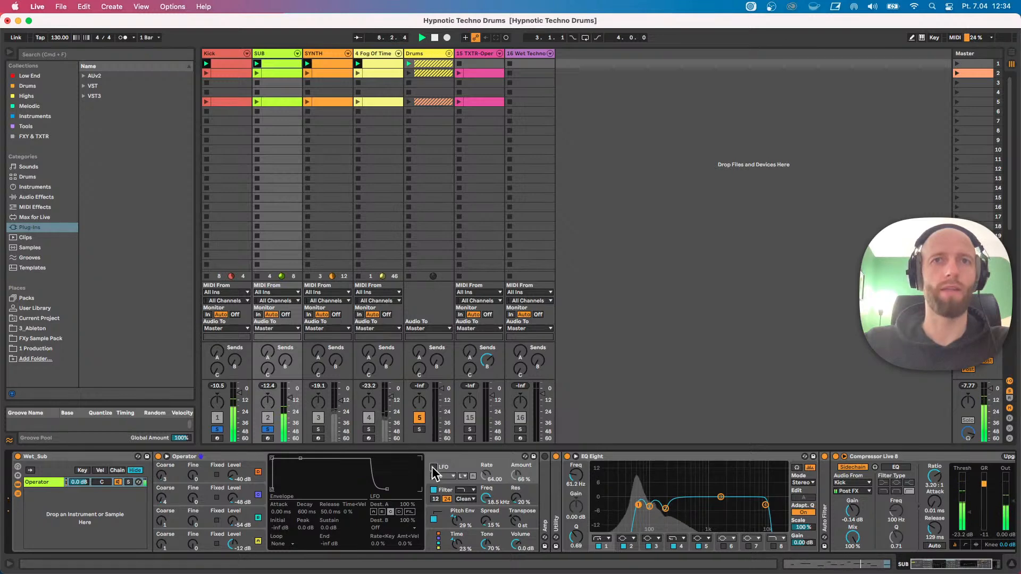
{"action": "left_click", "coordinate": [432, 468]}
{"action": "key", "text": "space"}
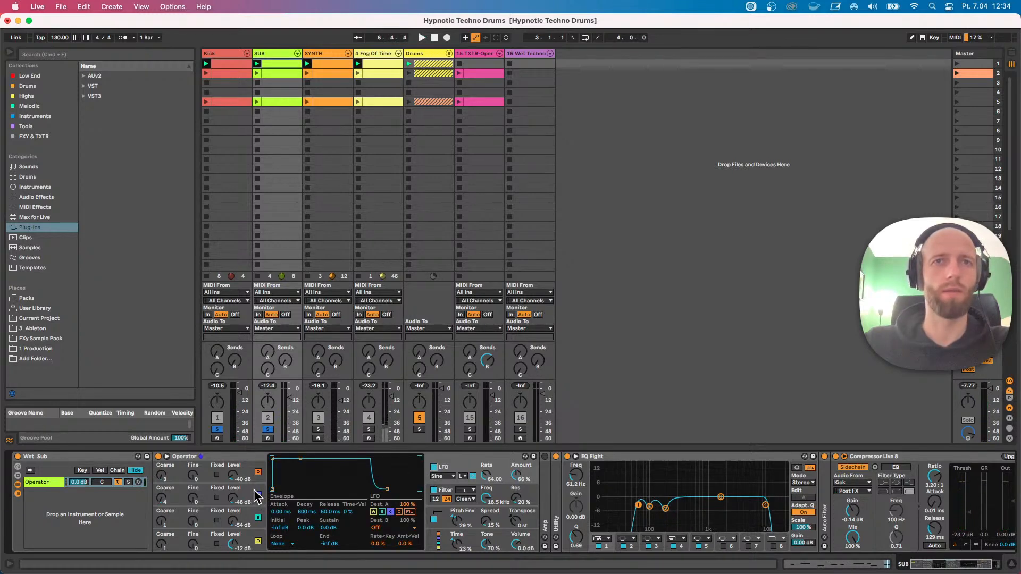
{"action": "key", "text": "space"}
{"action": "left_click", "coordinate": [258, 496]}
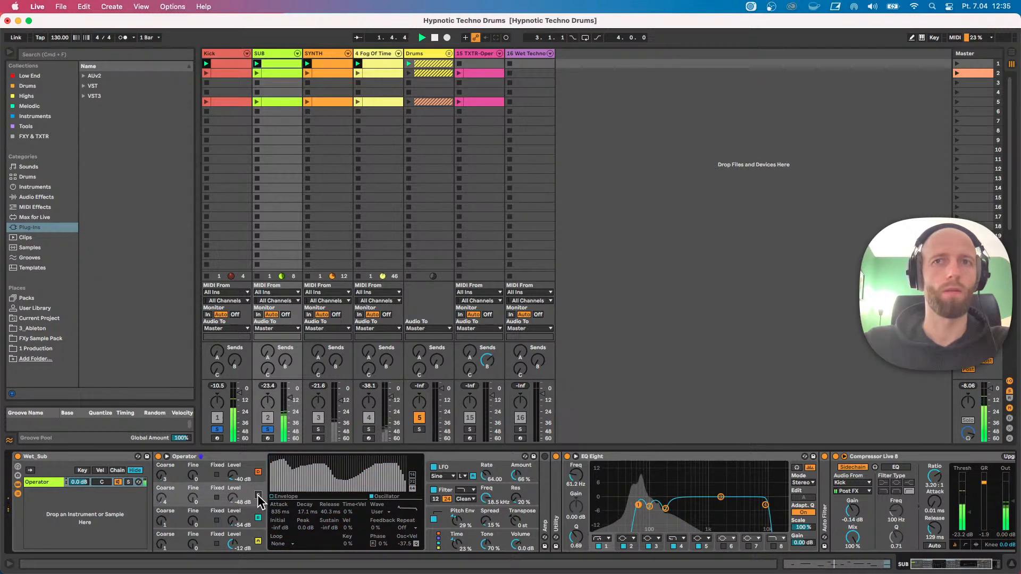
{"action": "left_click", "coordinate": [434, 468]}
{"action": "left_click", "coordinate": [434, 468]}
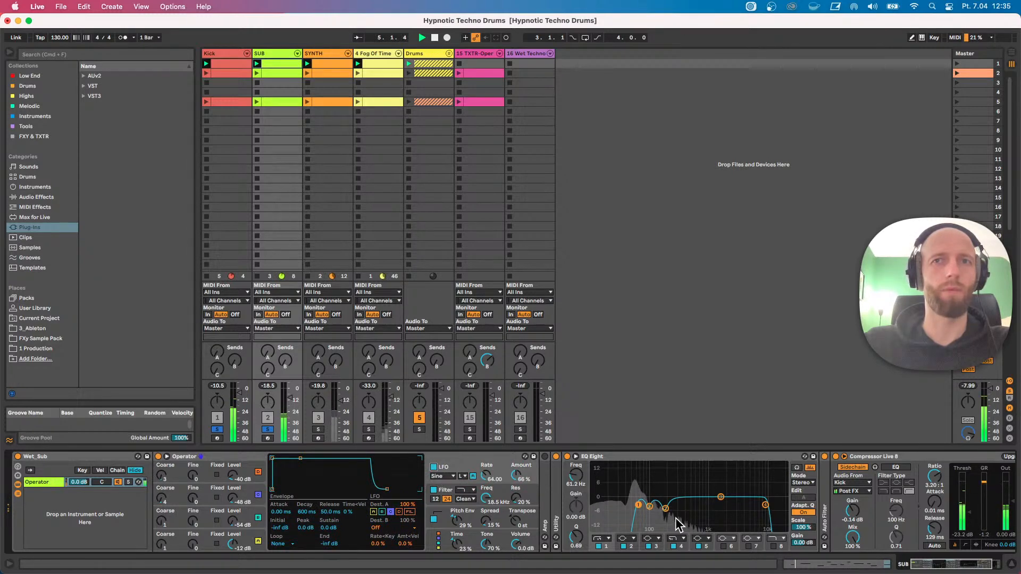
Adjust oscillator B's level in the SUB Operator while listening, and stop playback.
{"action": "left_click_drag", "start_coordinate": [233, 498], "coordinate": [233, 481]}
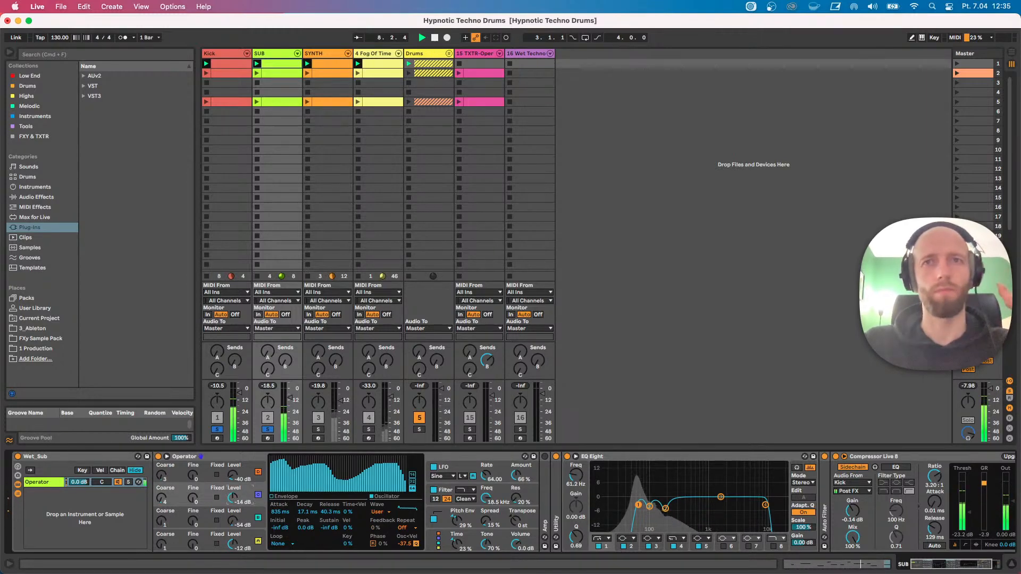
{"action": "left_click_drag", "start_coordinate": [231, 500], "coordinate": [231, 499]}
{"action": "key", "text": "space"}
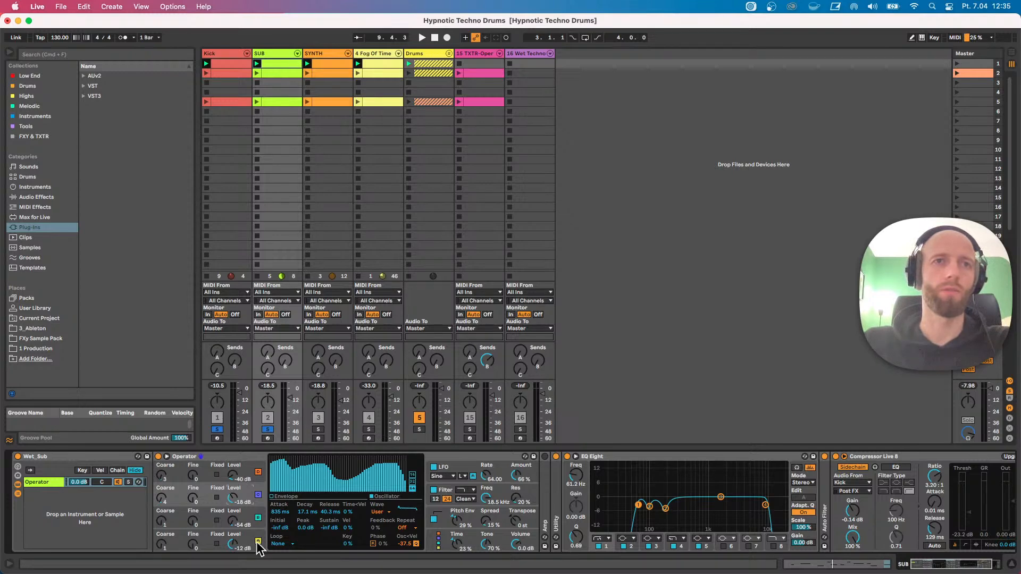
Fold the Operator and examine the SUB track's EQ Eight spectrum during playback.
{"action": "double_click", "coordinate": [225, 456]}
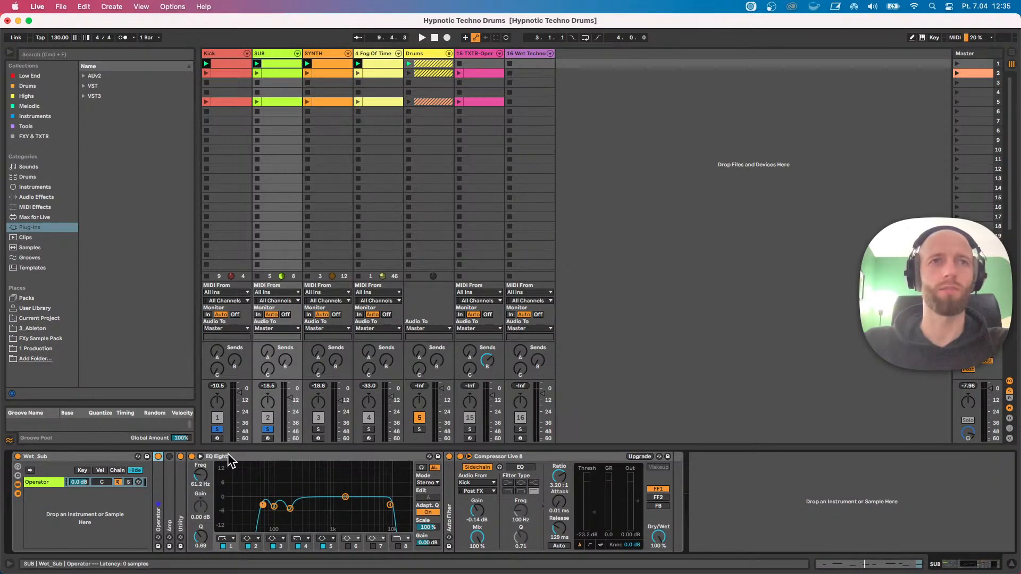
{"action": "left_click", "coordinate": [238, 457]}
{"action": "double_click", "coordinate": [239, 456]}
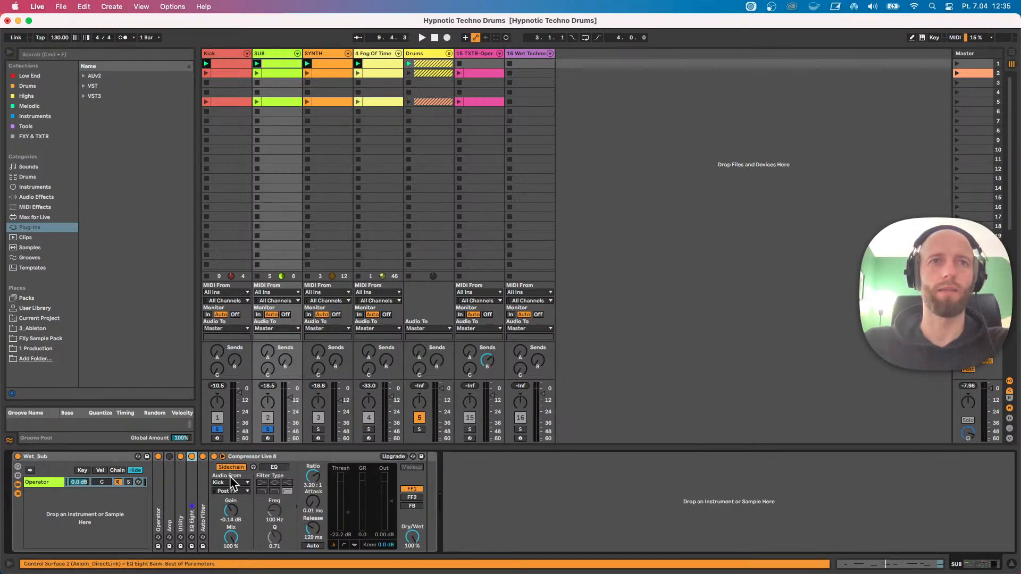
{"action": "double_click", "coordinate": [188, 492]}
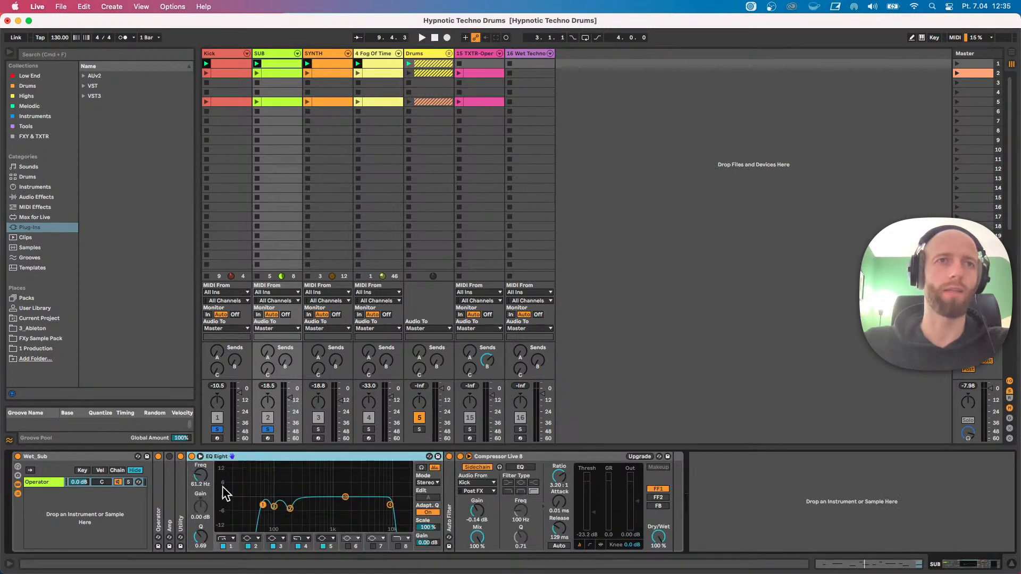
{"action": "key", "text": "space"}
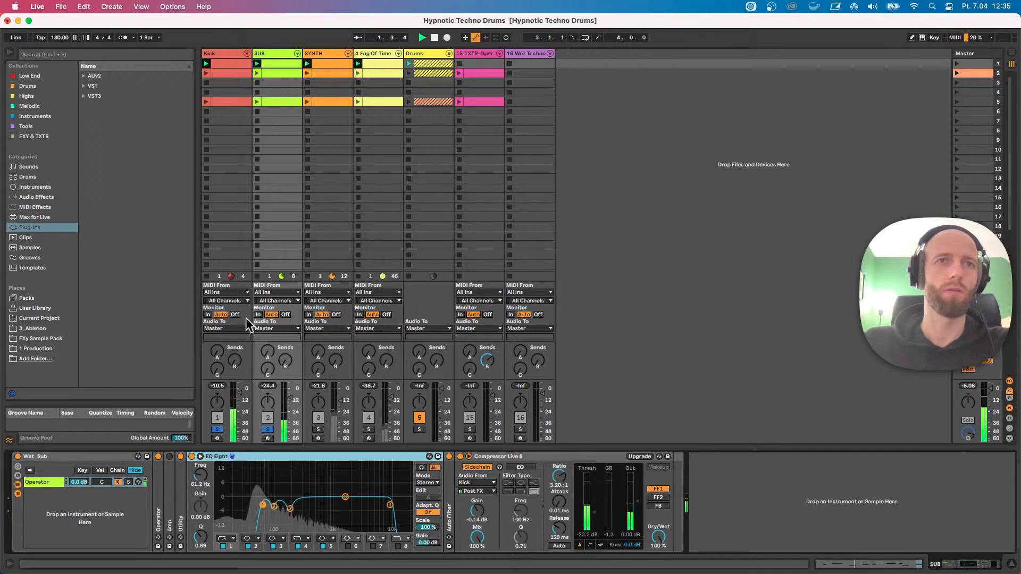
Add an EQ Eight from the Tools collection to the end of the Kick chain and expand its spectrum display during playback.
{"action": "left_click", "coordinate": [226, 55]}
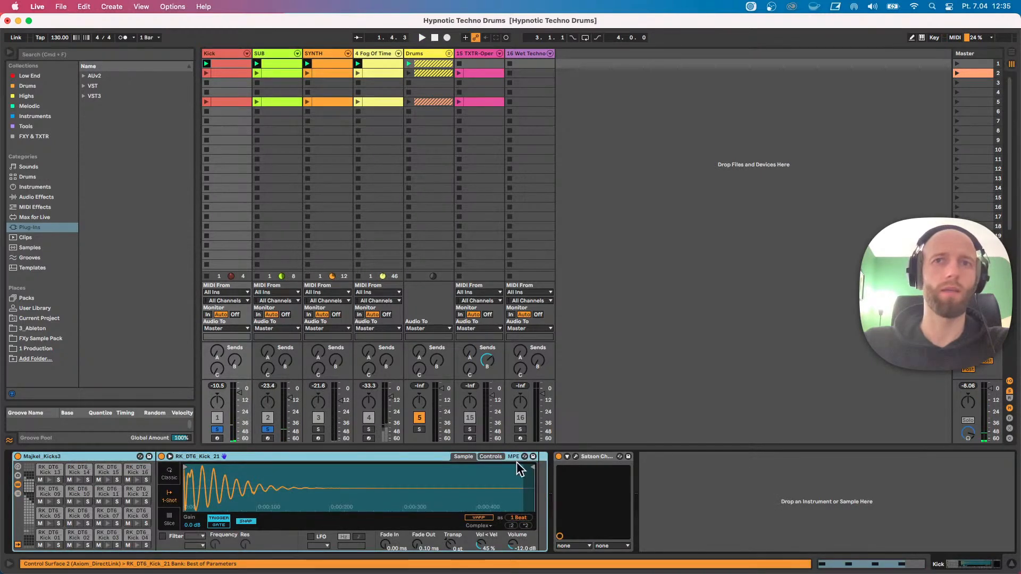
{"action": "left_click", "coordinate": [28, 129]}
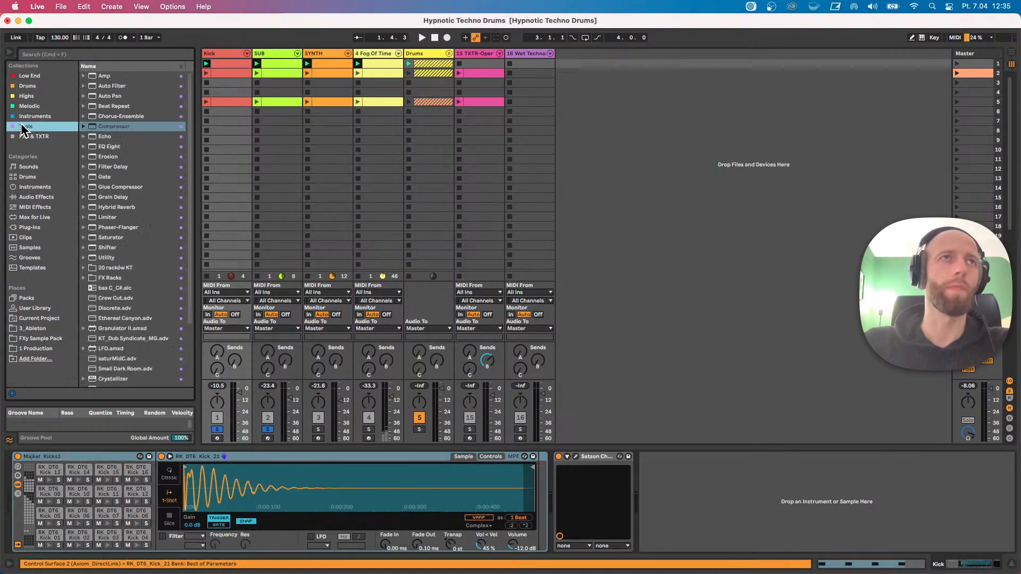
{"action": "left_click_drag", "start_coordinate": [109, 147], "coordinate": [661, 497]}
{"action": "key", "text": "space"}
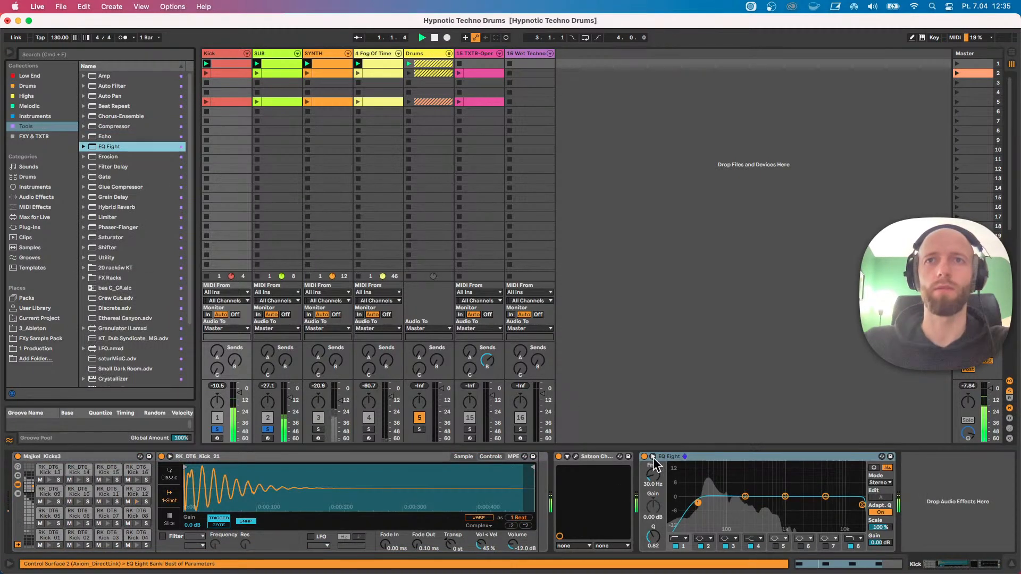
{"action": "left_click", "coordinate": [652, 457]}
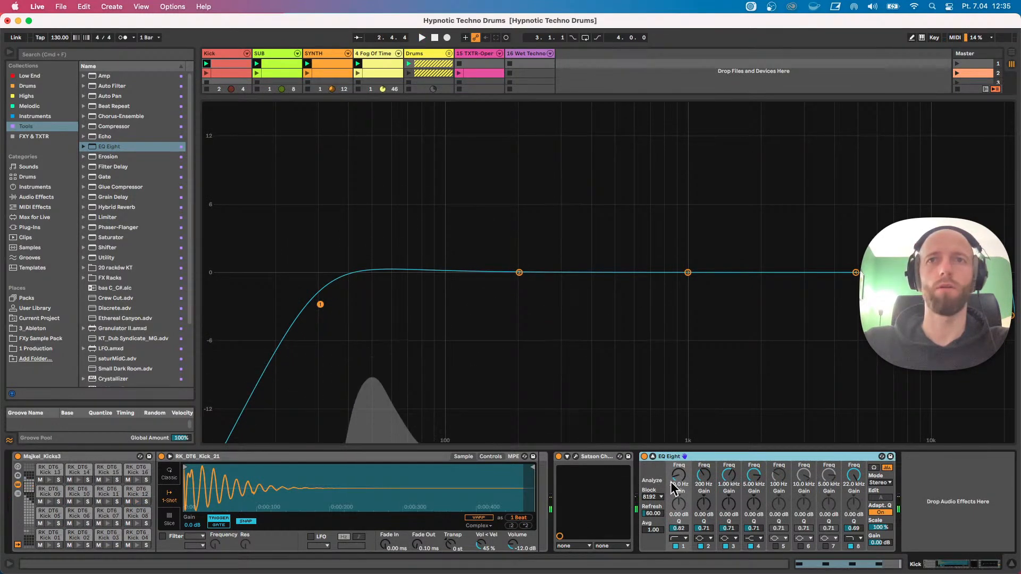
Turn off the low-cut band 1 in the Kick track's EQ Eight and collapse its expanded display.
{"action": "left_click", "coordinate": [675, 547]}
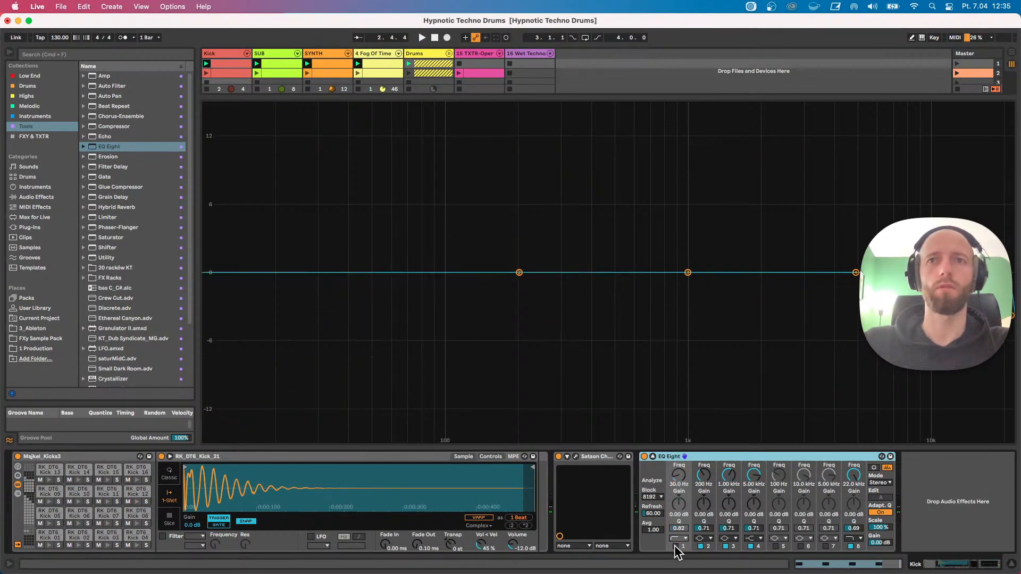
{"action": "left_click", "coordinate": [652, 456]}
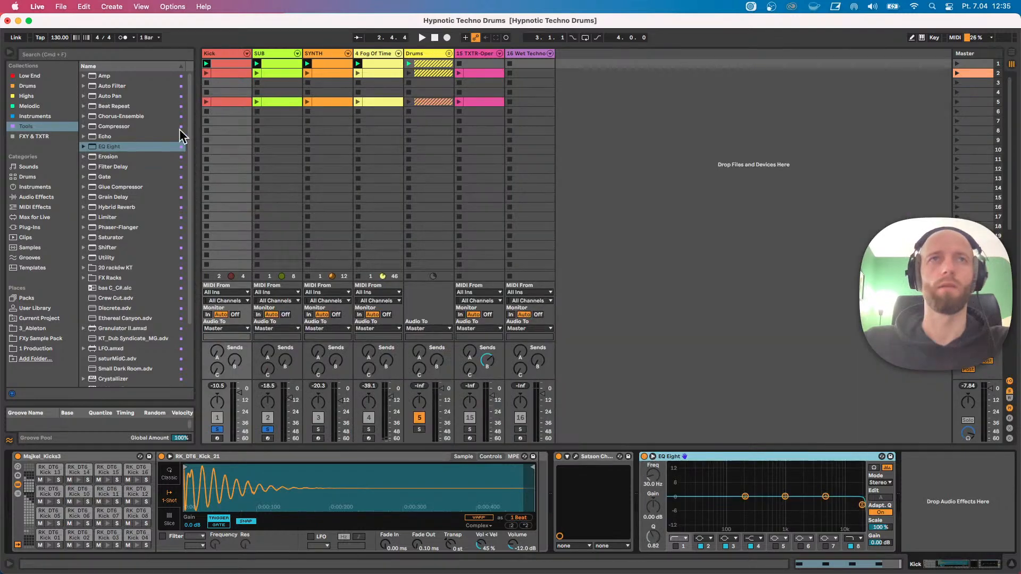
View the SUB clip's notes, and examine the SUB track's EQ Eight in the expanded spectrum display during playback.
{"action": "double_click", "coordinate": [273, 62]}
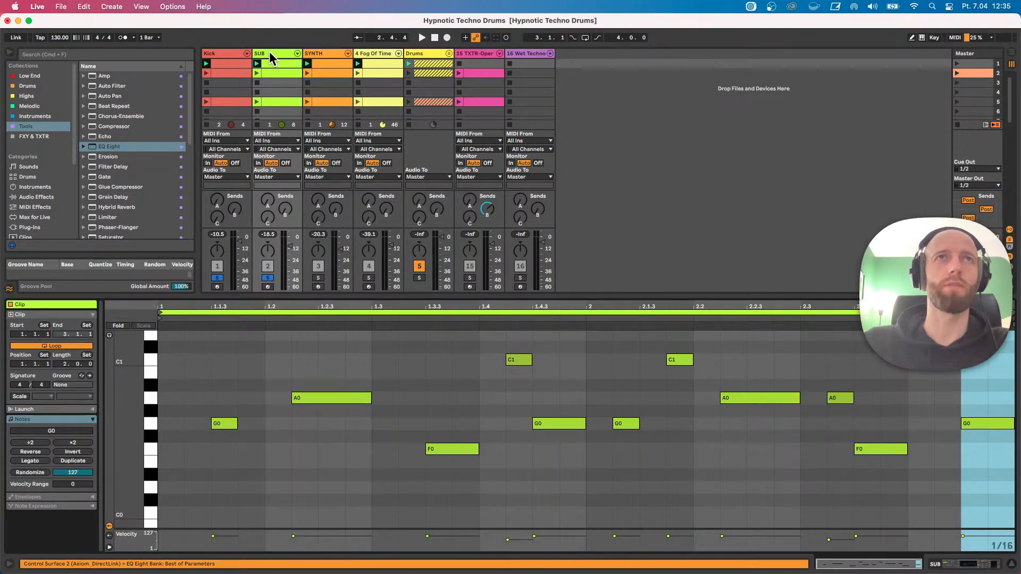
{"action": "left_click", "coordinate": [269, 52]}
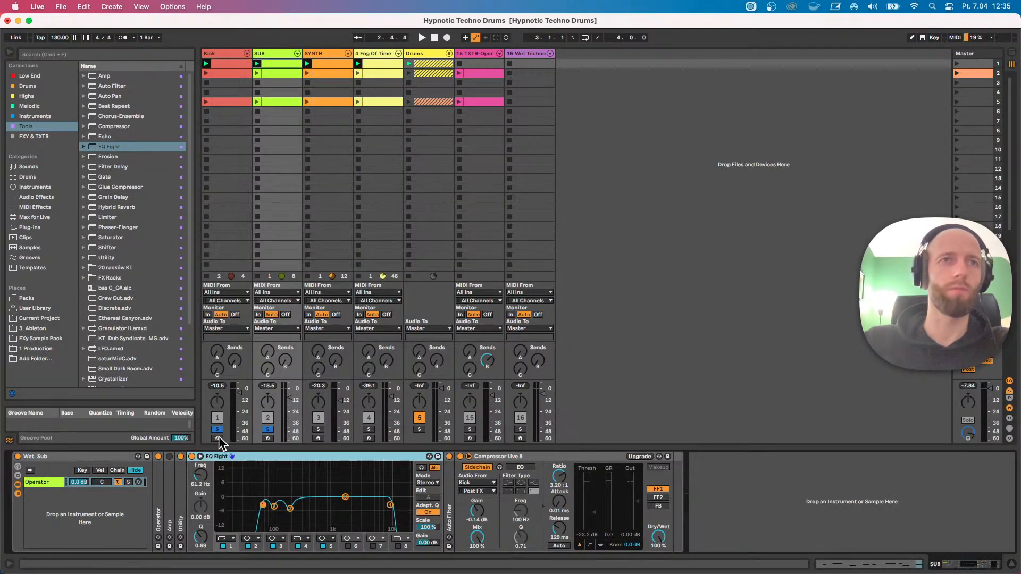
{"action": "key", "text": "space"}
{"action": "left_click", "coordinate": [200, 456]}
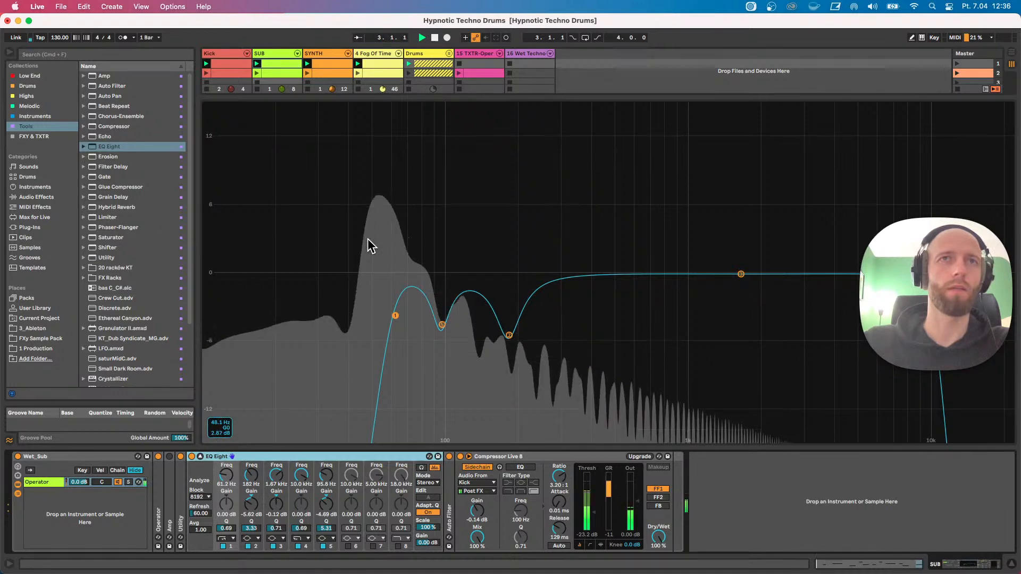
{"action": "key", "text": "space"}
Transpose all A0 notes in the SUB clip up to A#0 while listening, and stop playback.
{"action": "left_click", "coordinate": [272, 63]}
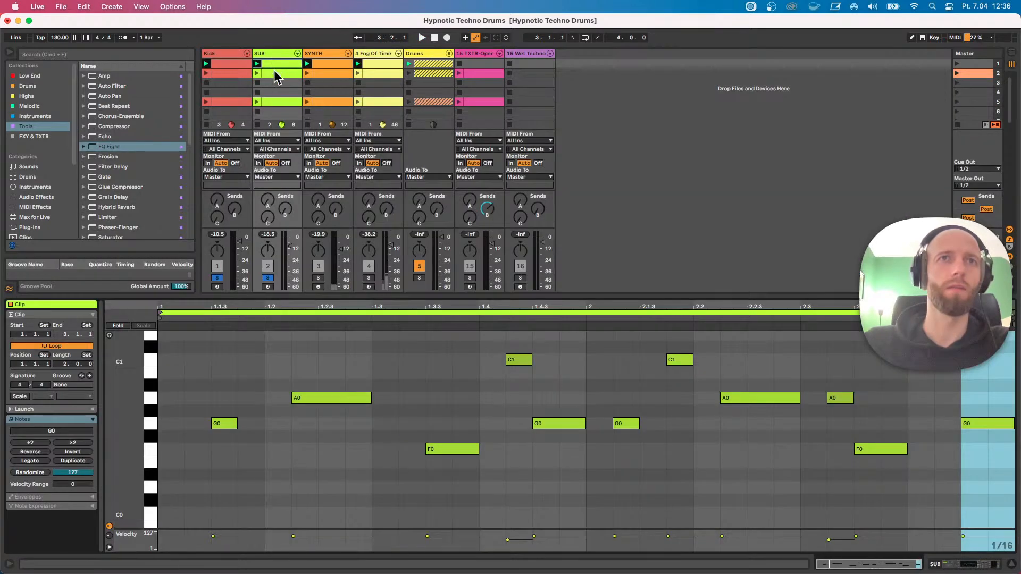
{"action": "key", "text": "space"}
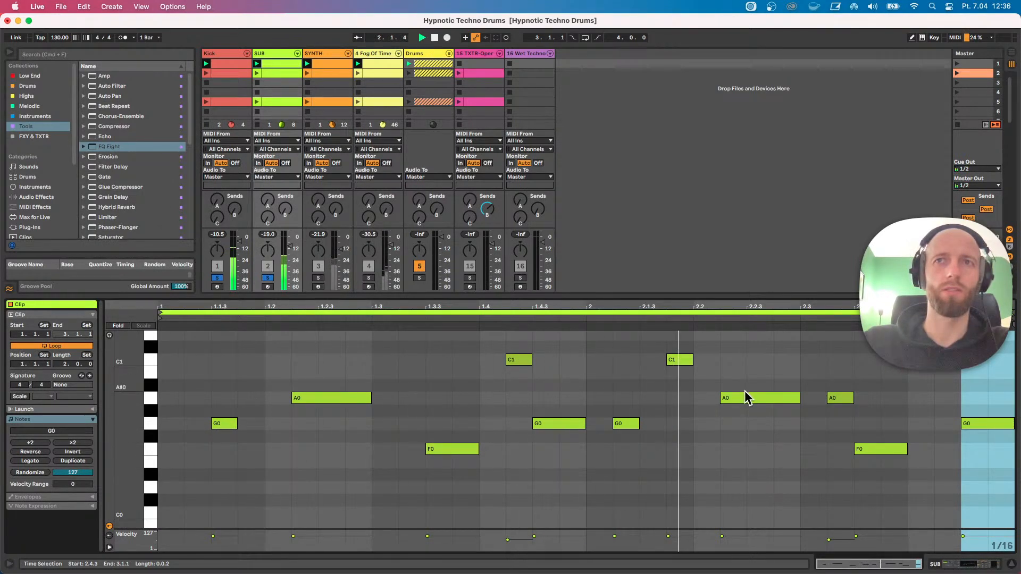
{"action": "left_click", "coordinate": [151, 399]}
{"action": "key", "text": "Up"}
{"action": "key", "text": "space"}
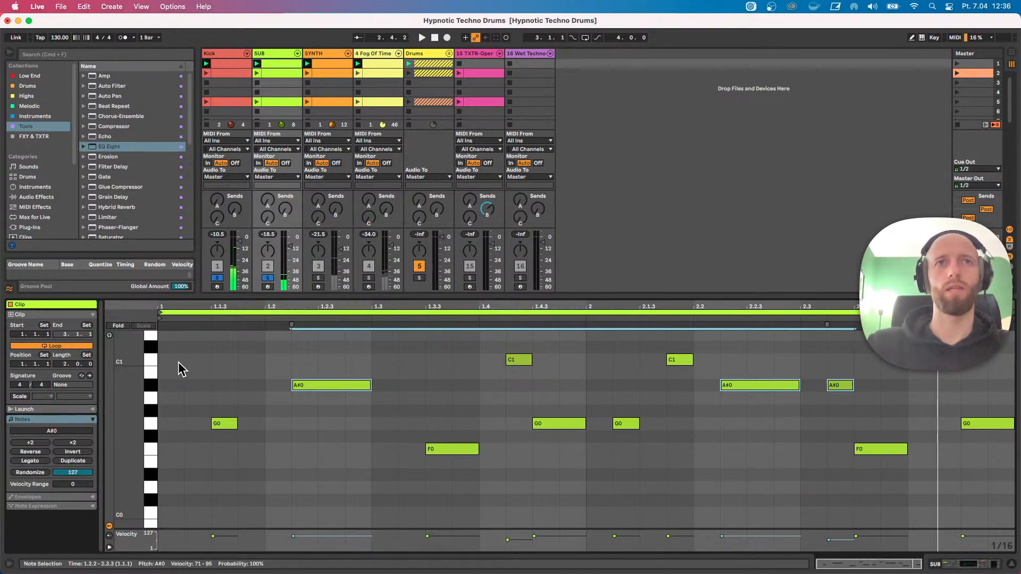
Lower the SUB EQ Eight's band 1 low cut to about 48.5 Hz during playback, and stop.
{"action": "double_click", "coordinate": [270, 53]}
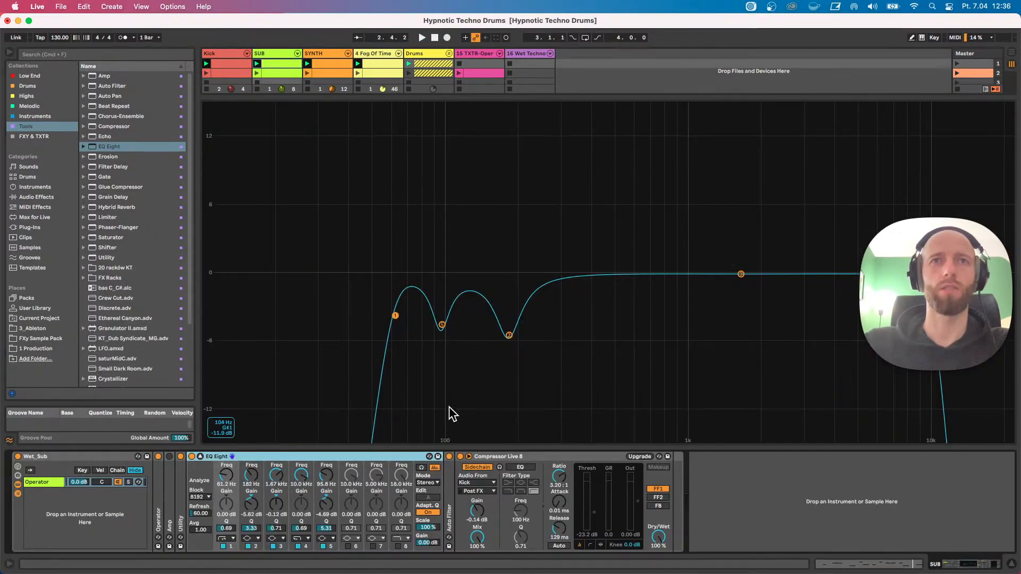
{"action": "left_click_drag", "start_coordinate": [400, 321], "coordinate": [393, 313]}
{"action": "left_click_drag", "start_coordinate": [379, 307], "coordinate": [371, 304]}
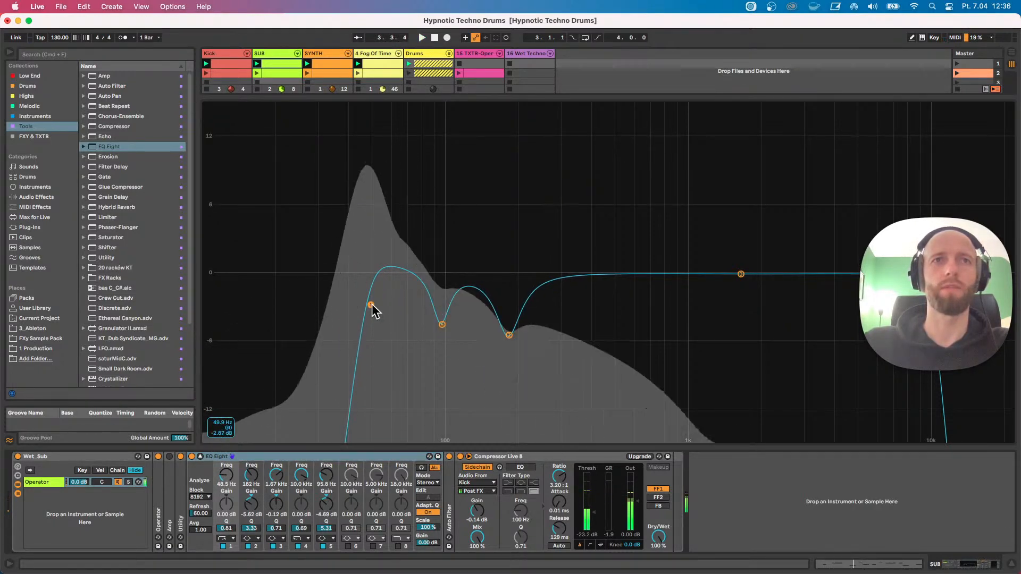
{"action": "key", "text": "space"}
Open the SUB clip again and play it with only the SUB track soloed.
{"action": "left_click", "coordinate": [283, 65]}
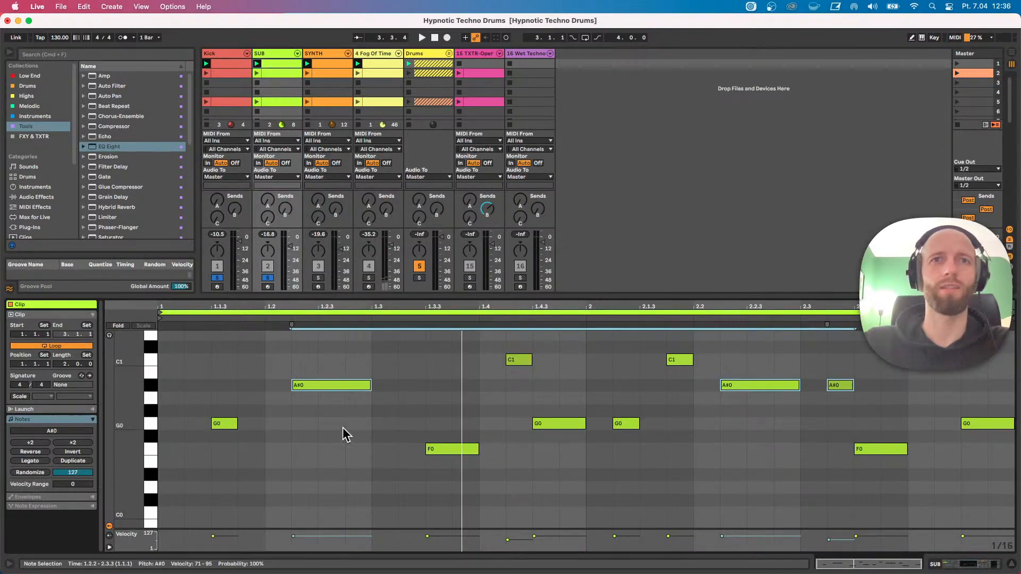
{"action": "key", "text": "space"}
{"action": "left_click", "coordinate": [267, 278]}
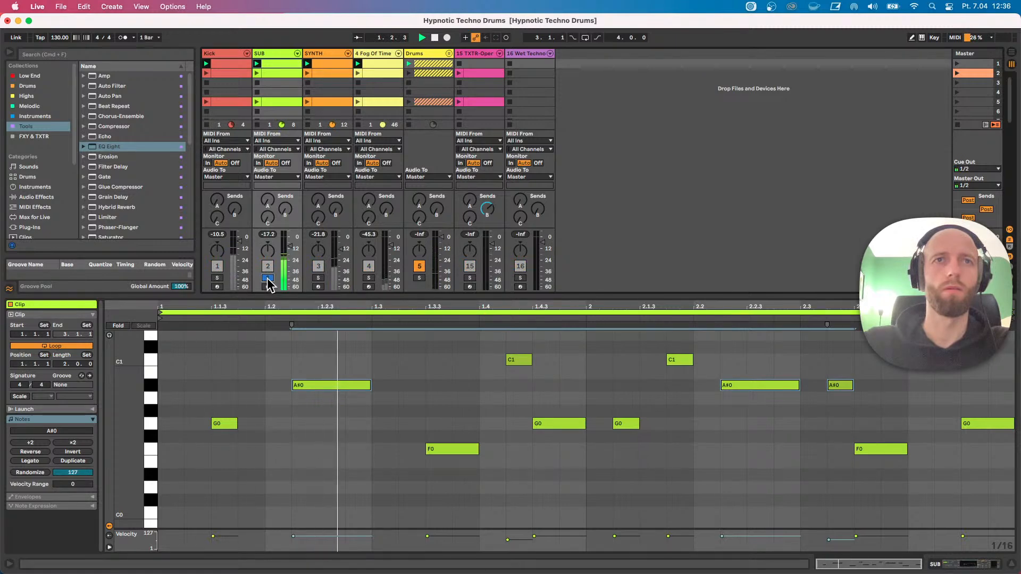
Set the SUB EQ Eight's band 1 low cut to about 55.7 Hz while listening, and collapse the expanded display.
{"action": "left_click", "coordinate": [273, 57]}
{"action": "double_click", "coordinate": [274, 56]}
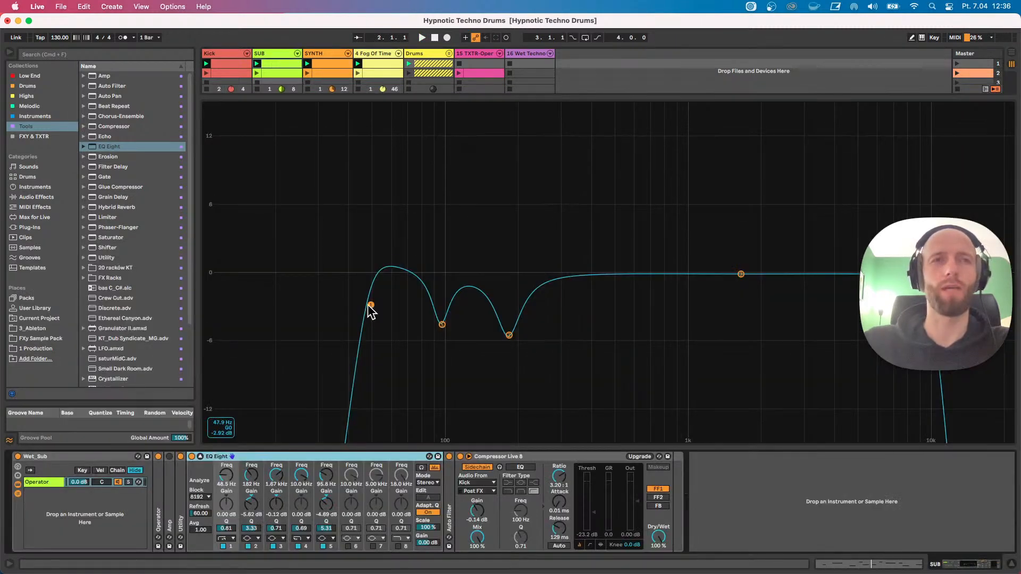
{"action": "left_click_drag", "start_coordinate": [371, 306], "coordinate": [384, 304]}
{"action": "key", "text": "space"}
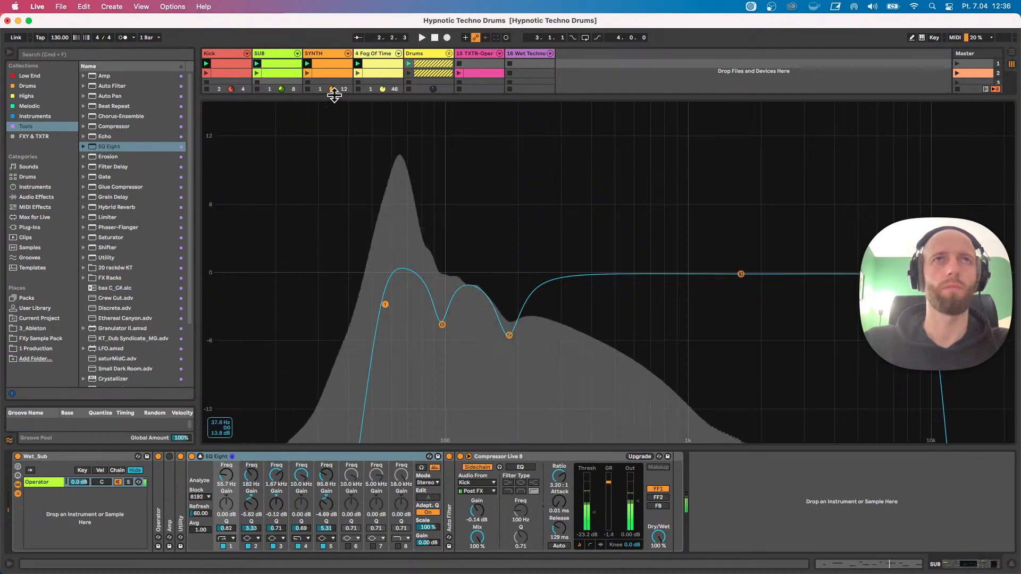
{"action": "left_click", "coordinate": [200, 456]}
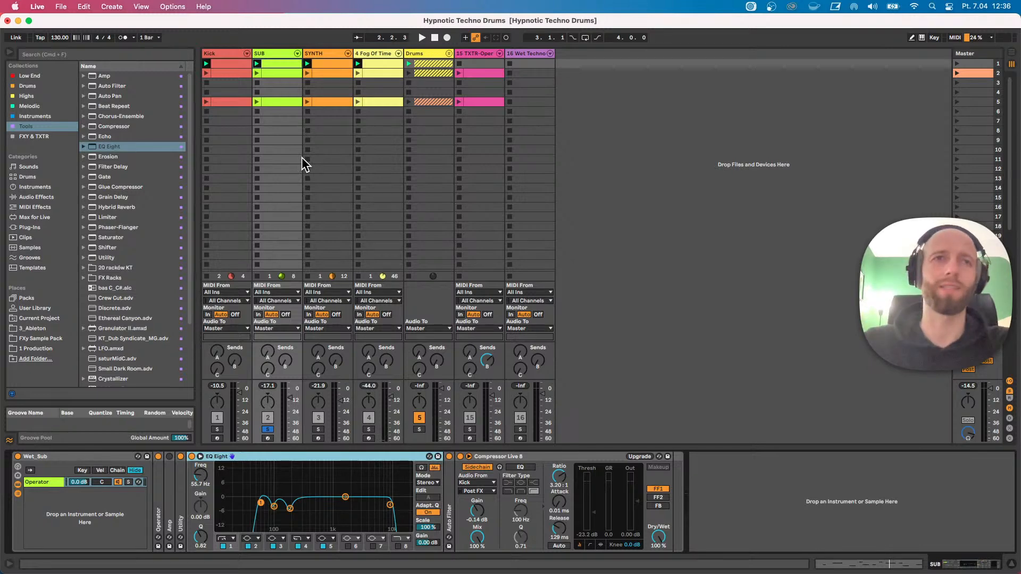
Select the SYNTH track, solo the Kick, SUB and SYNTH tracks together, and start playback.
{"action": "left_click", "coordinate": [267, 431]}
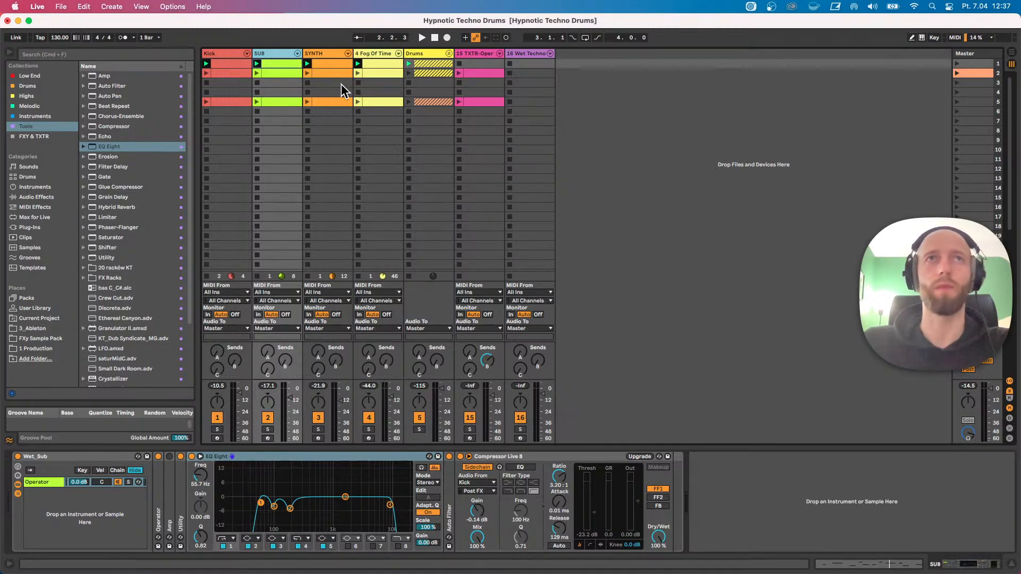
{"action": "left_click", "coordinate": [327, 54]}
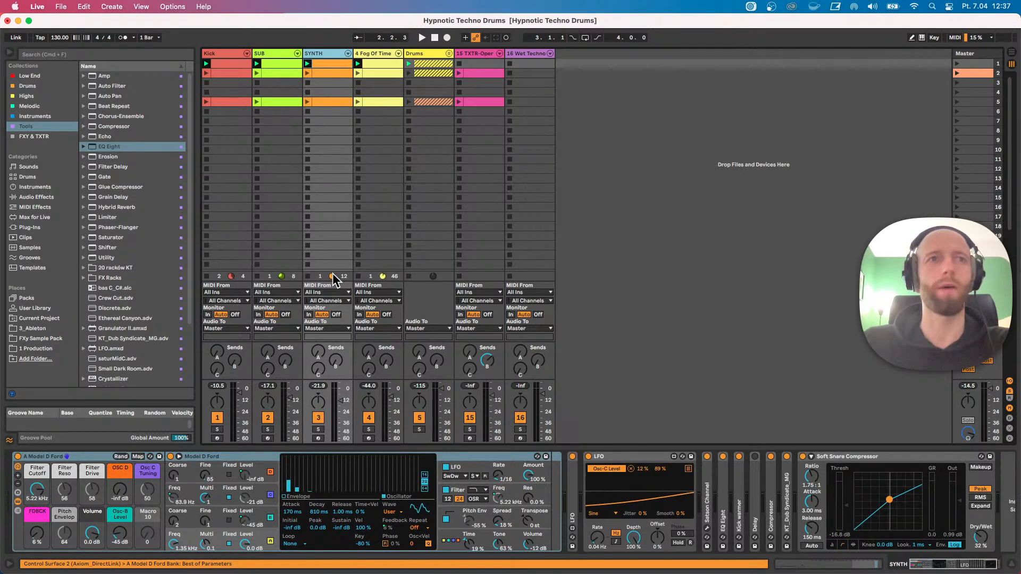
{"action": "left_click", "coordinate": [318, 430]}
{"action": "left_click", "coordinate": [217, 429]}
{"action": "left_click", "coordinate": [266, 430]}
{"action": "key", "text": "space"}
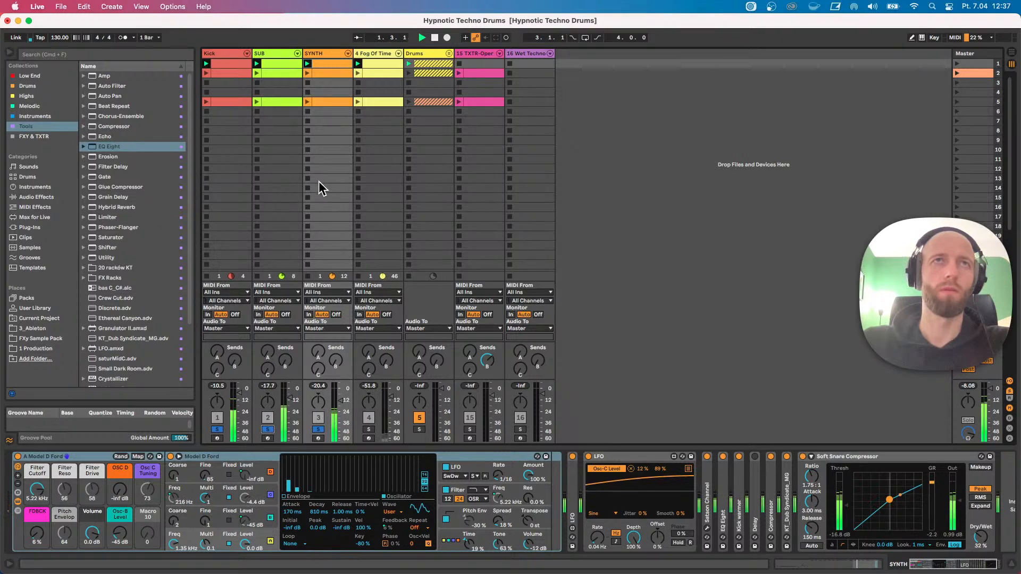
Open the SYNTH clip and examine its notes in the loop starting at bar 10.
{"action": "double_click", "coordinate": [326, 64]}
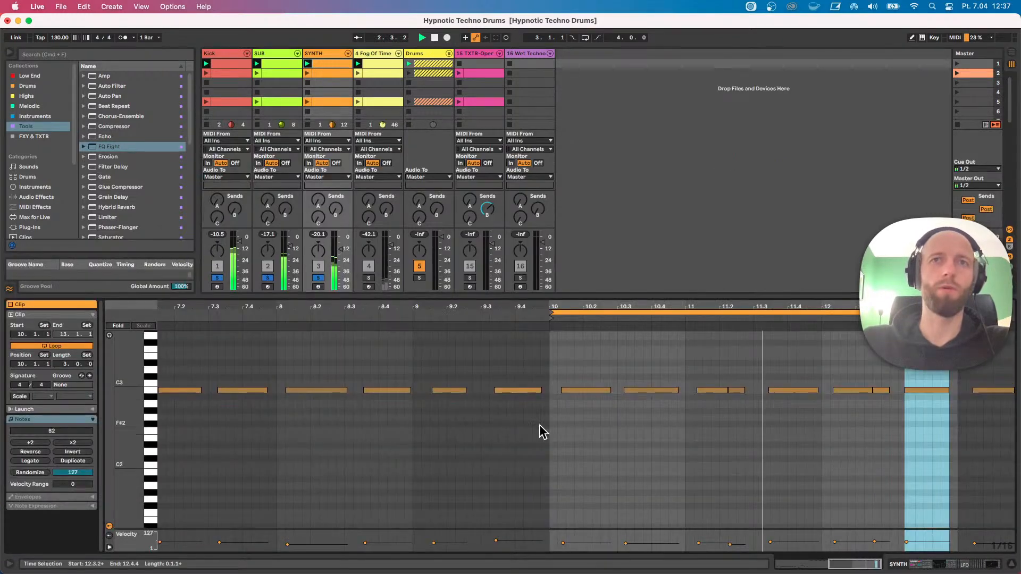
{"action": "left_click_drag", "start_coordinate": [562, 304], "coordinate": [414, 304]}
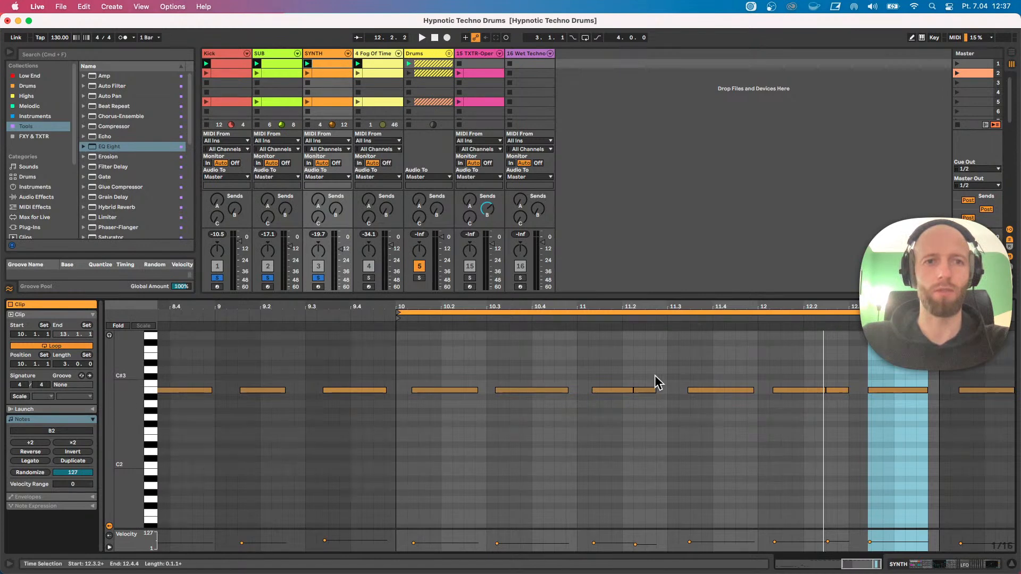
Show the SYNTH track's device chain and listen to the Model D Ford synth with the Kick and SUB.
{"action": "double_click", "coordinate": [327, 53]}
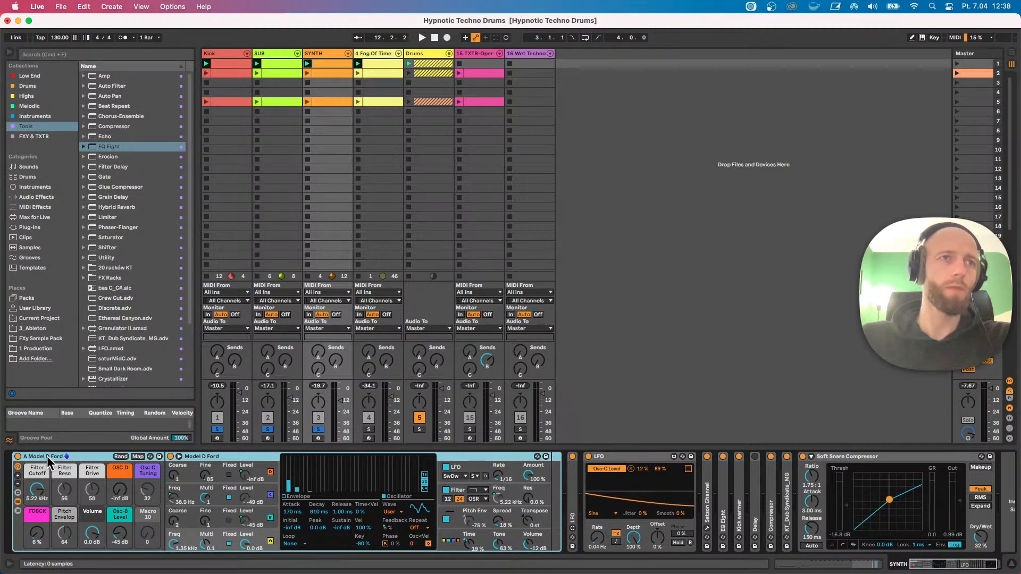
{"action": "key", "text": "space"}
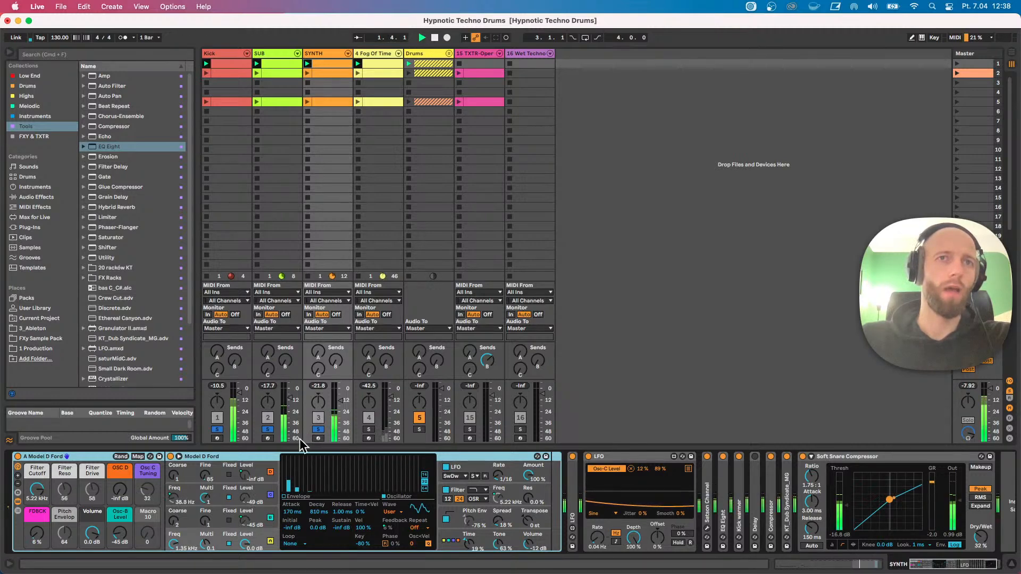
{"action": "key", "text": "space"}
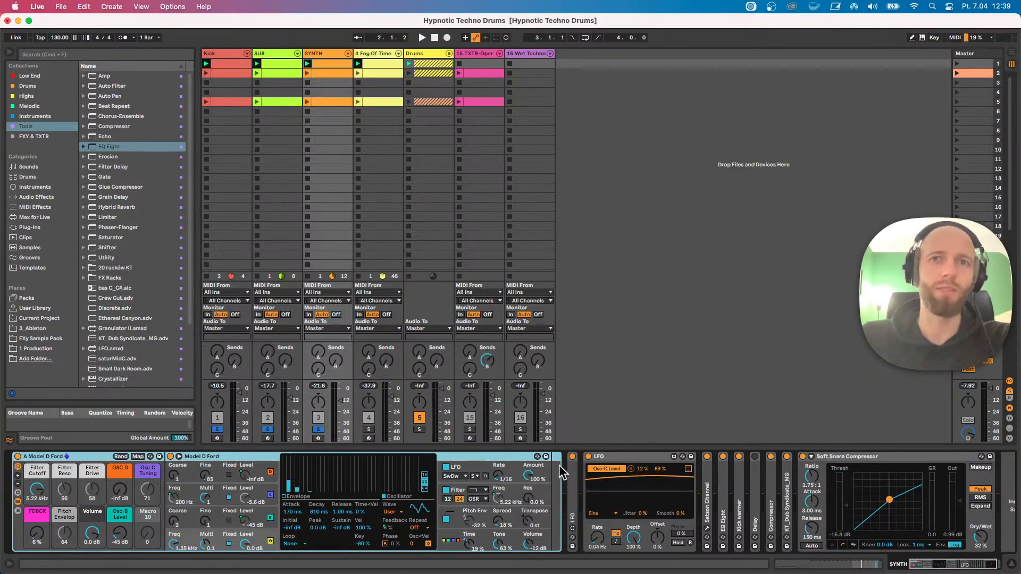
Unfold the LFO mapped to Pe Amount in the SYNTH chain and listen to its modulation.
{"action": "left_click", "coordinate": [572, 486]}
{"action": "double_click", "coordinate": [572, 486]}
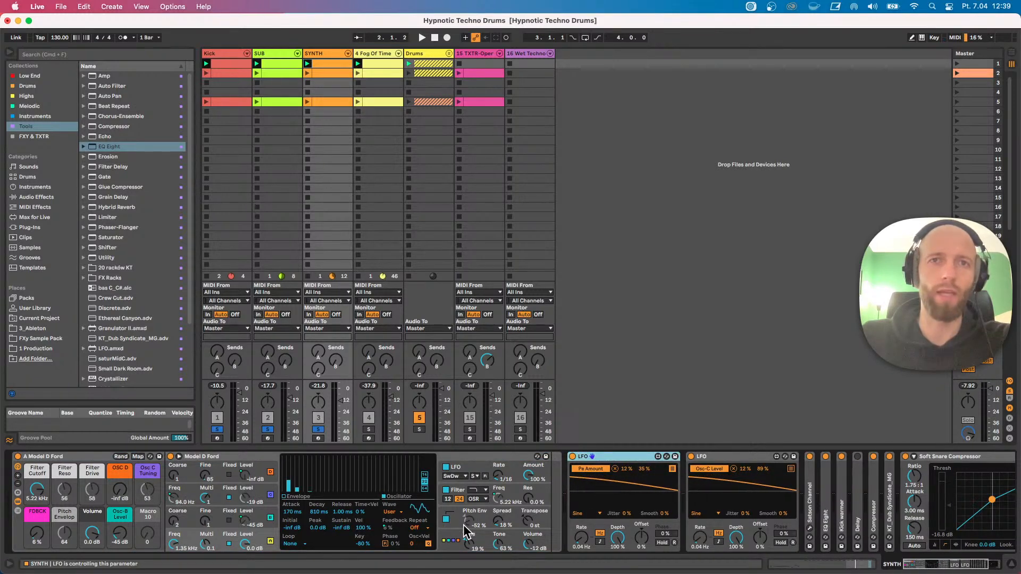
{"action": "key", "text": "space"}
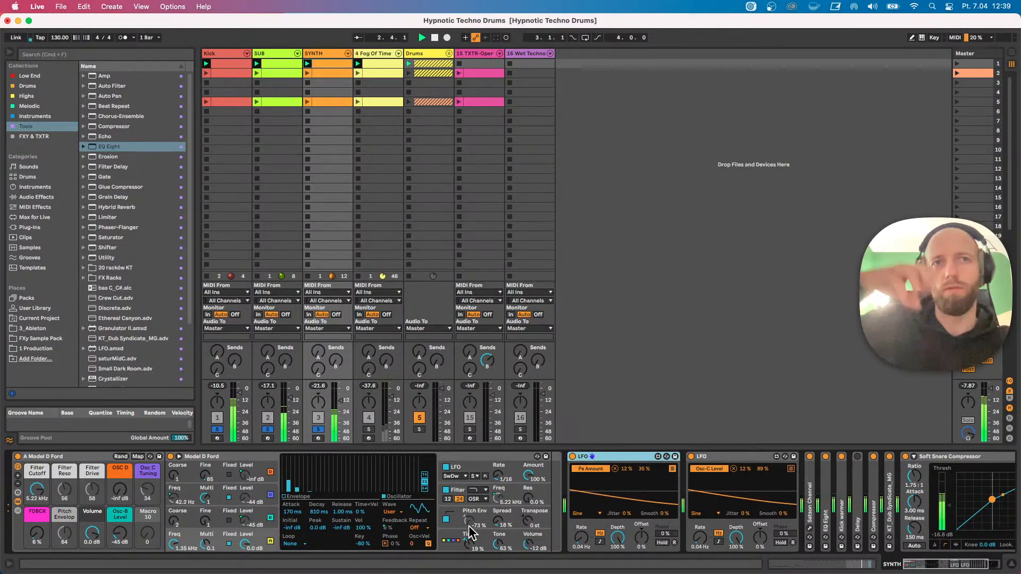
Try a higher minimum for the LFO's Pe Amount mapping while listening, and undo the change.
{"action": "left_click", "coordinate": [644, 469]}
{"action": "left_click_drag", "start_coordinate": [626, 469], "coordinate": [627, 422]}
{"action": "key", "text": "super+z"}
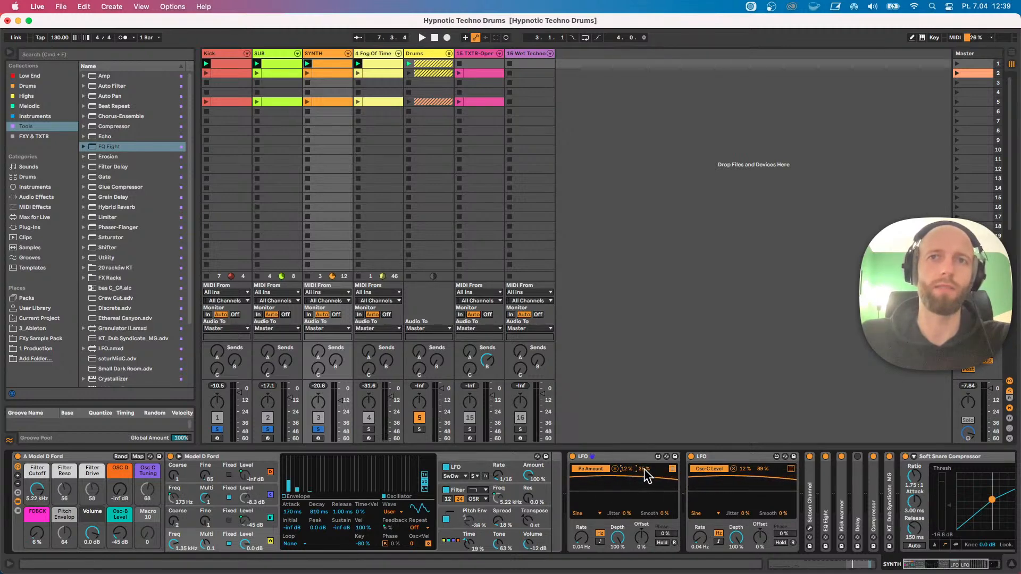
Inspect oscillator C's settings in Model D Ford and the first LFO's full mapping list while playing the loop.
{"action": "key", "text": "space"}
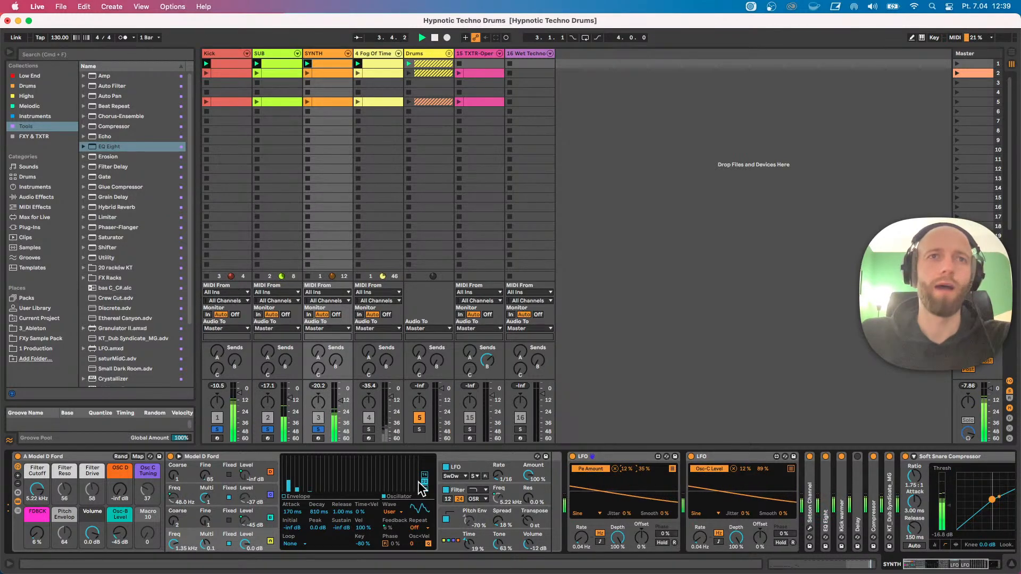
{"action": "left_click", "coordinate": [272, 495]}
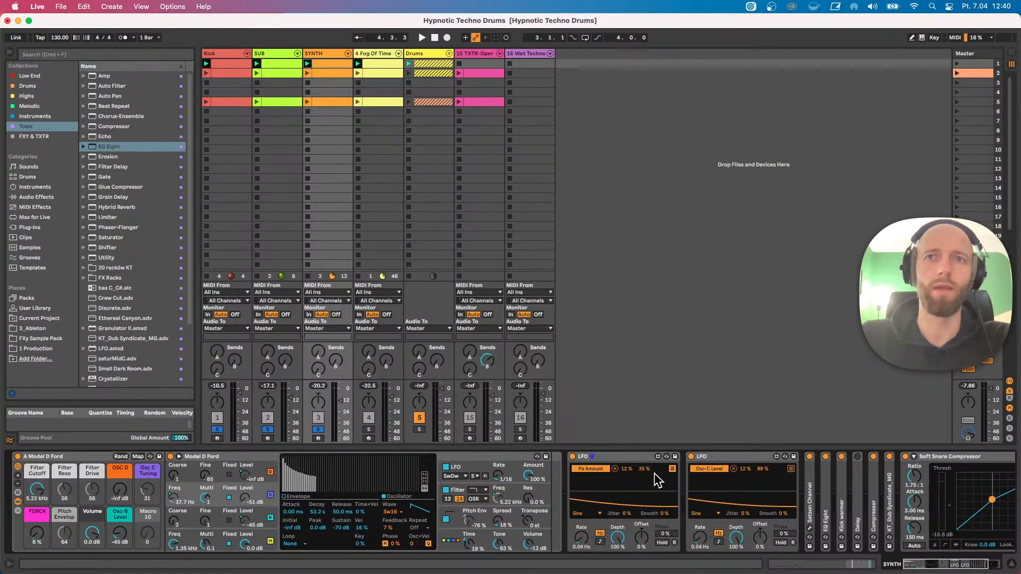
{"action": "left_click", "coordinate": [672, 469]}
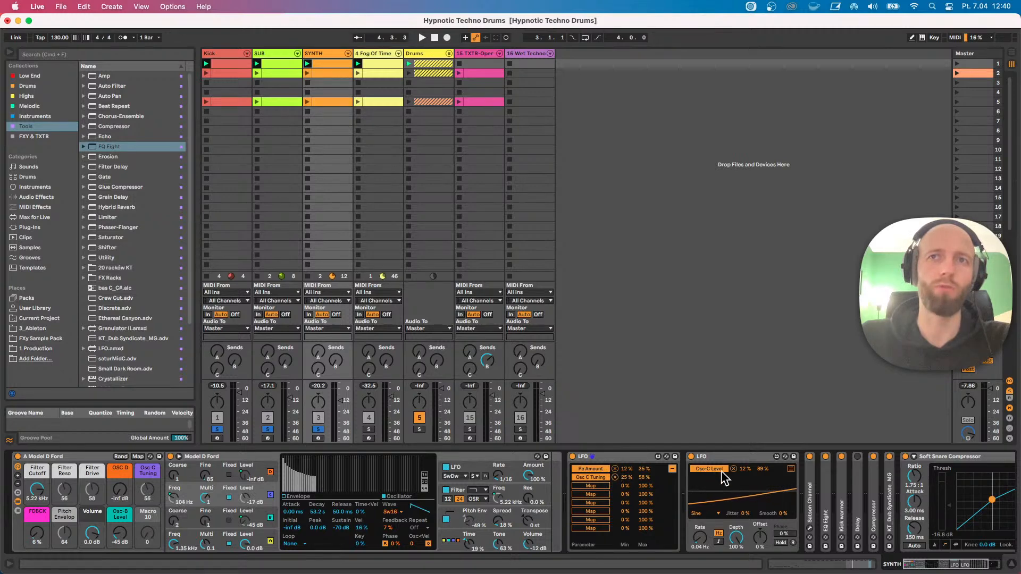
{"action": "key", "text": "space"}
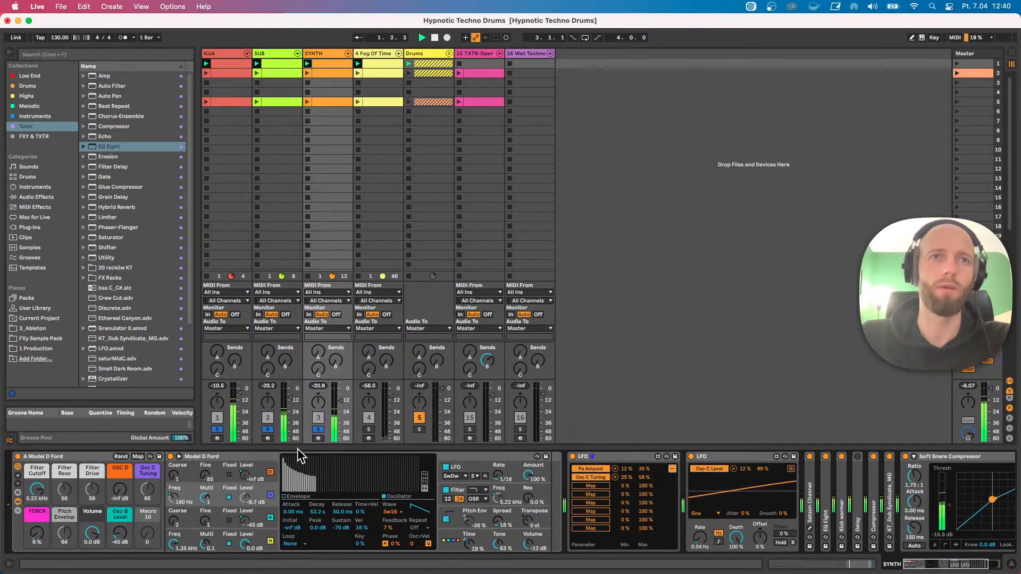
{"action": "left_click", "coordinate": [271, 496]}
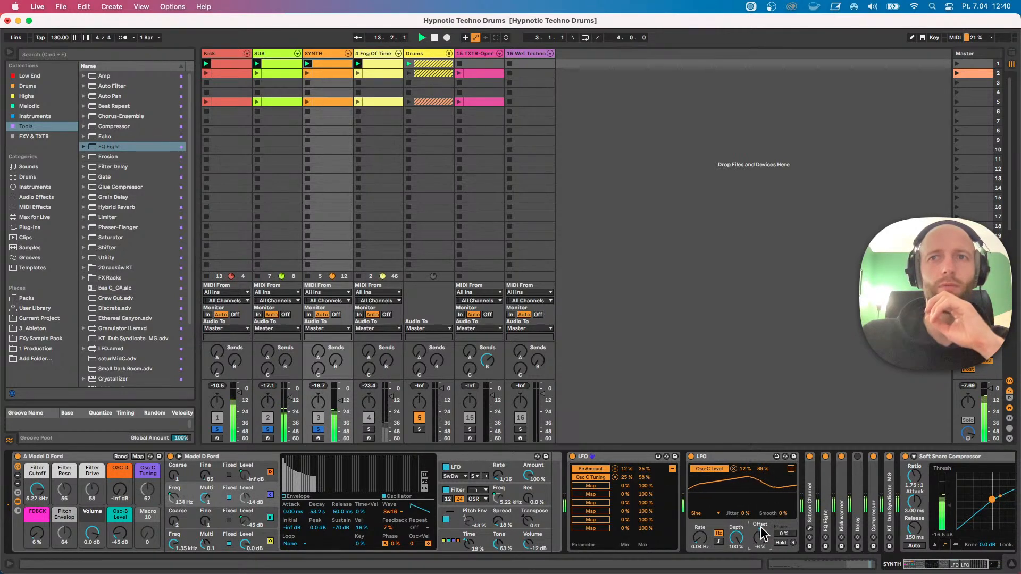
Show oscillator B's envelope in Model D Ford and raise the Osc-B Level macro while listening.
{"action": "left_click", "coordinate": [271, 517]}
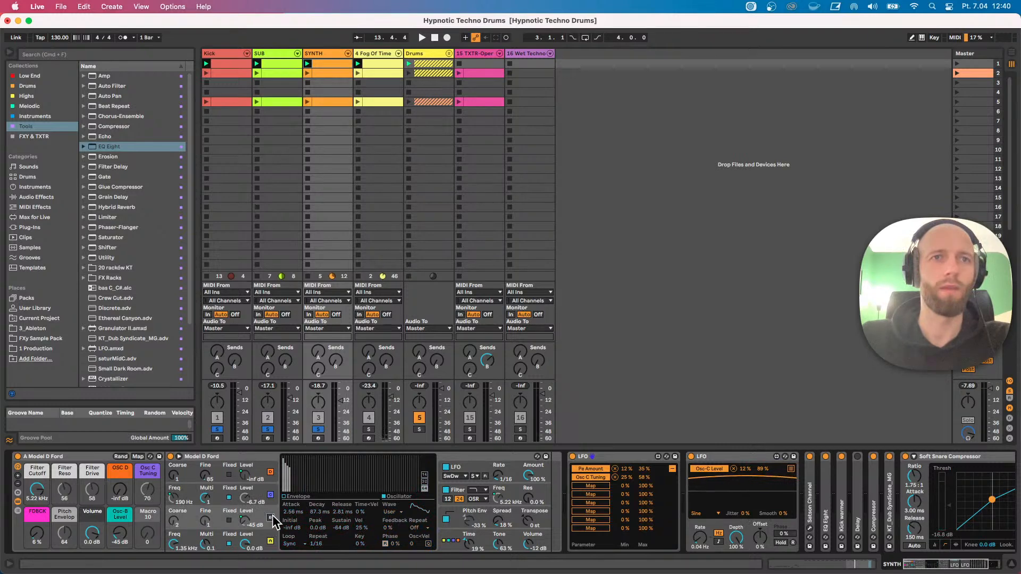
{"action": "key", "text": "space"}
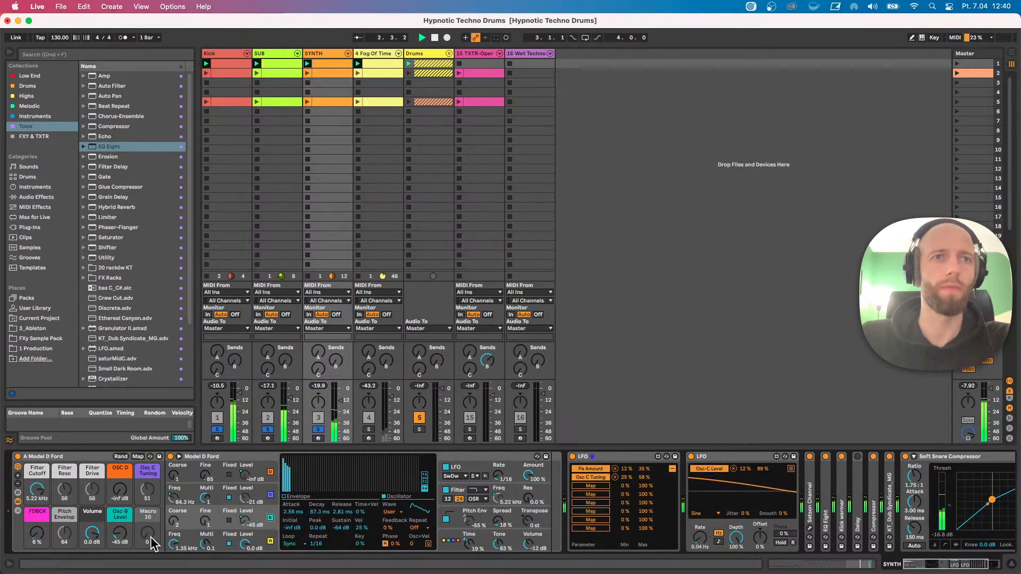
{"action": "left_click_drag", "start_coordinate": [120, 533], "coordinate": [119, 508]}
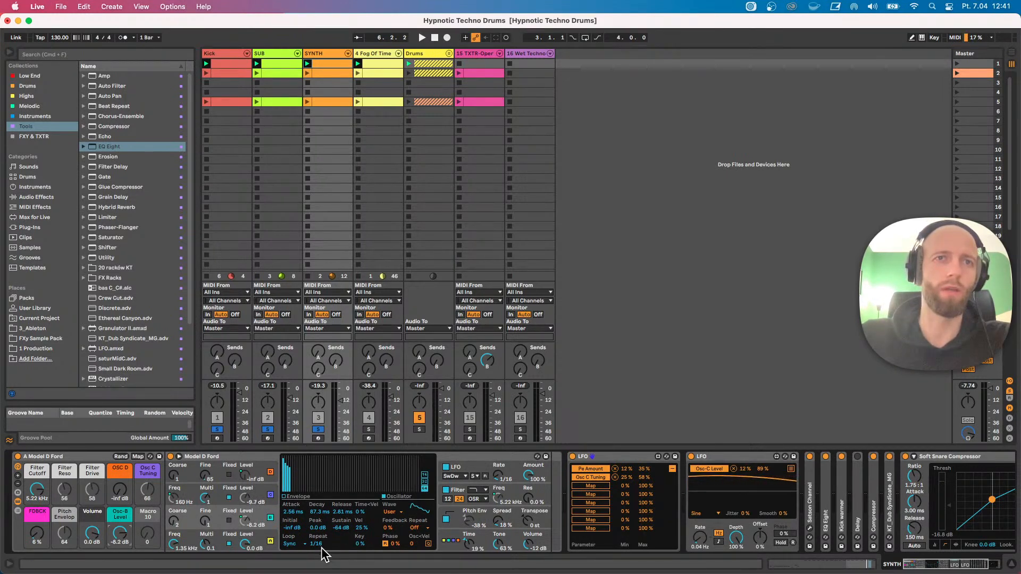
{"action": "key", "text": "space"}
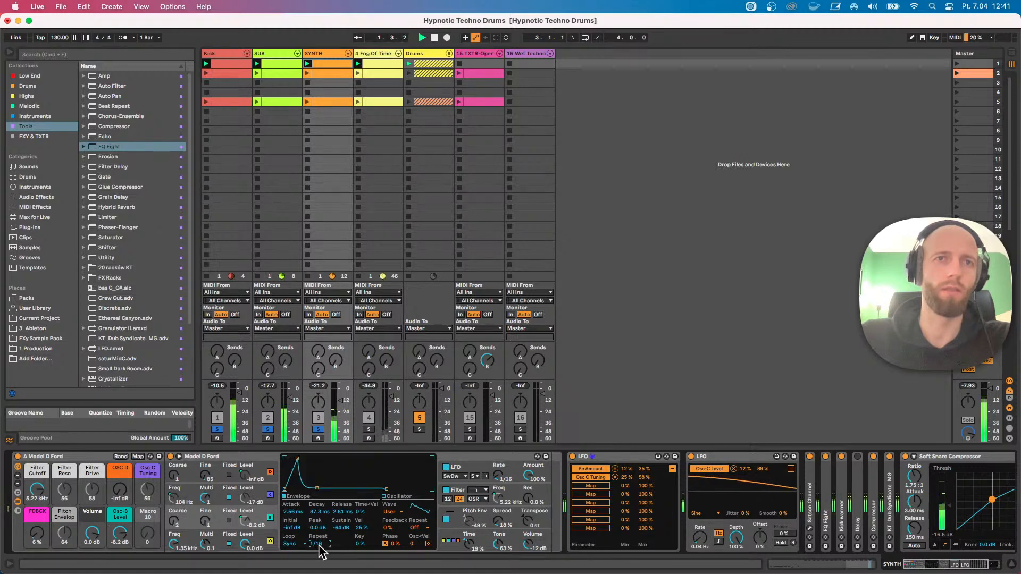
Try a different repeat rate for oscillator B's envelope in Model D Ford, and map that parameter to Macro 10.
{"action": "left_click_drag", "start_coordinate": [319, 543], "coordinate": [319, 556]}
{"action": "key", "text": "space"}
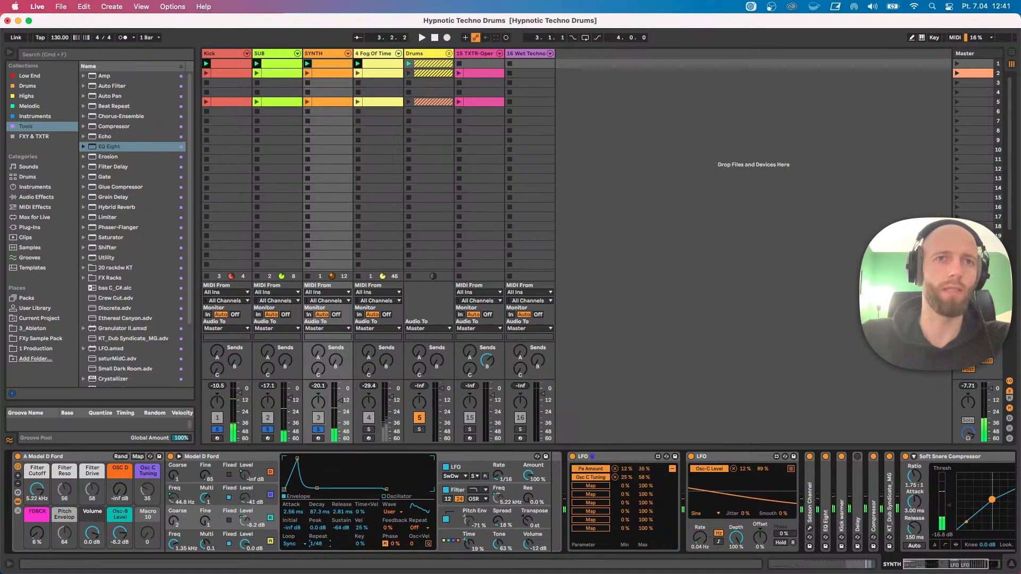
{"action": "right_click", "coordinate": [320, 543]}
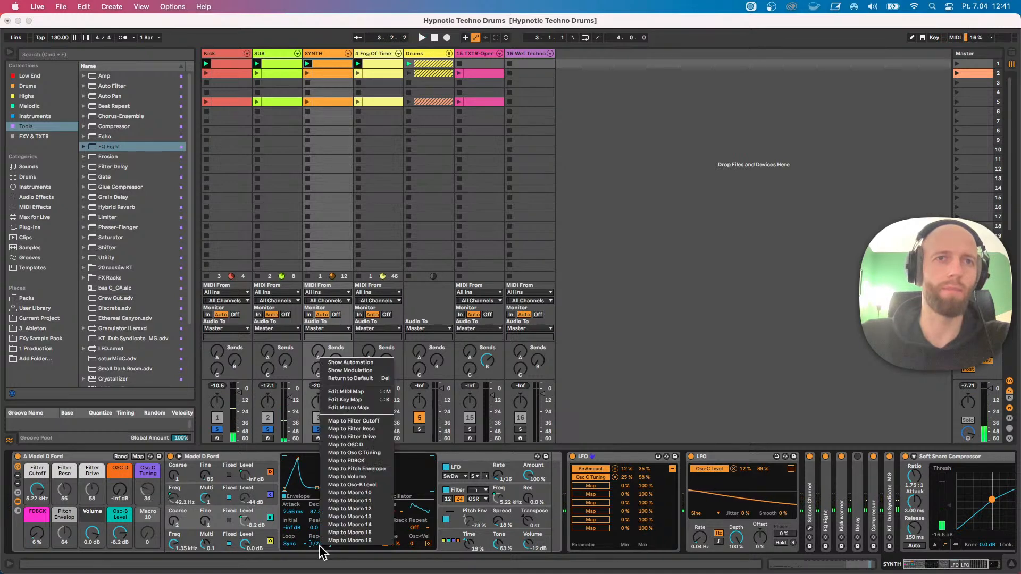
{"action": "left_click", "coordinate": [343, 493]}
{"action": "key", "text": "space"}
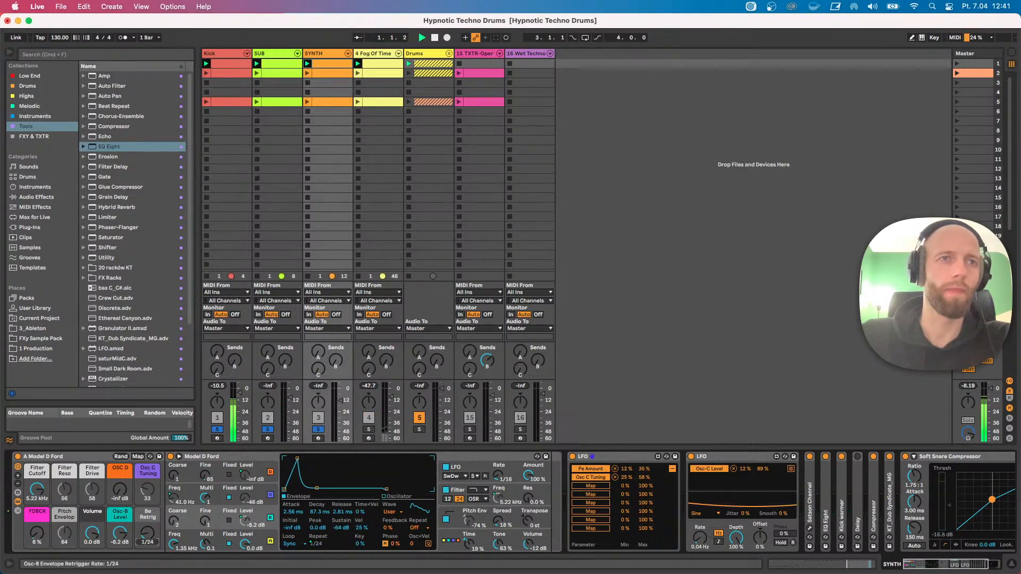
Colour the Be Retrig macro teal to match the Osc-B Level macro.
{"action": "right_click", "coordinate": [152, 516]}
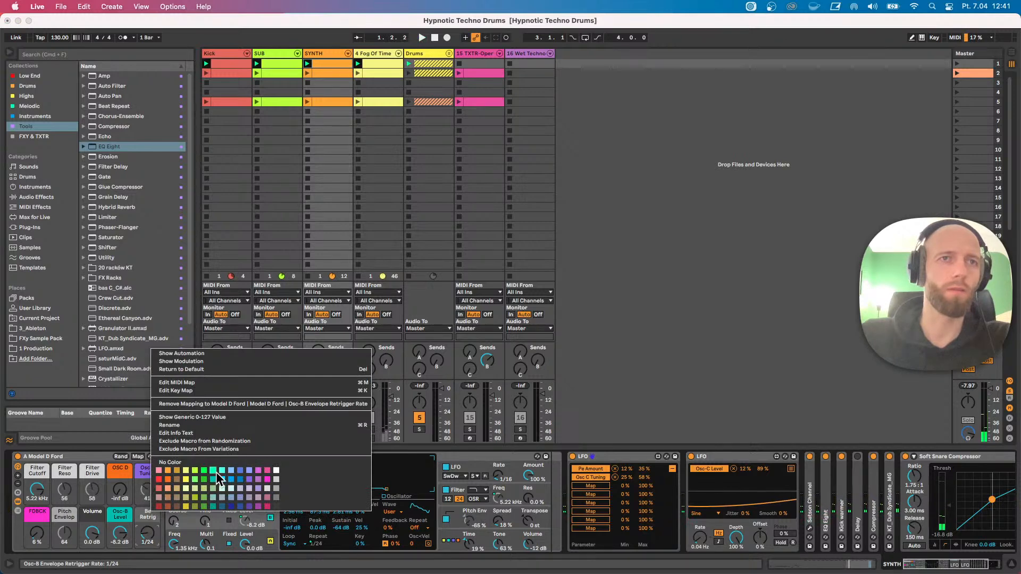
{"action": "left_click", "coordinate": [219, 471]}
{"action": "right_click", "coordinate": [152, 518]}
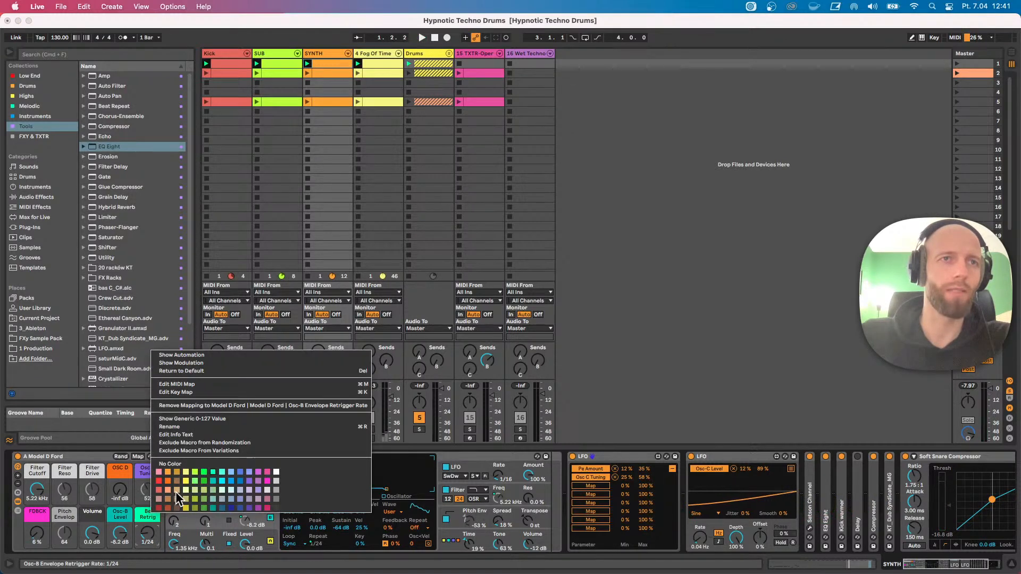
{"action": "left_click", "coordinate": [215, 481]}
Set the Be Retrig macro to 1/16 and the Osc-B Level macro to -5.0 dB while listening to the loop.
{"action": "key", "text": "space"}
{"action": "left_click_drag", "start_coordinate": [147, 533], "coordinate": [147, 527]}
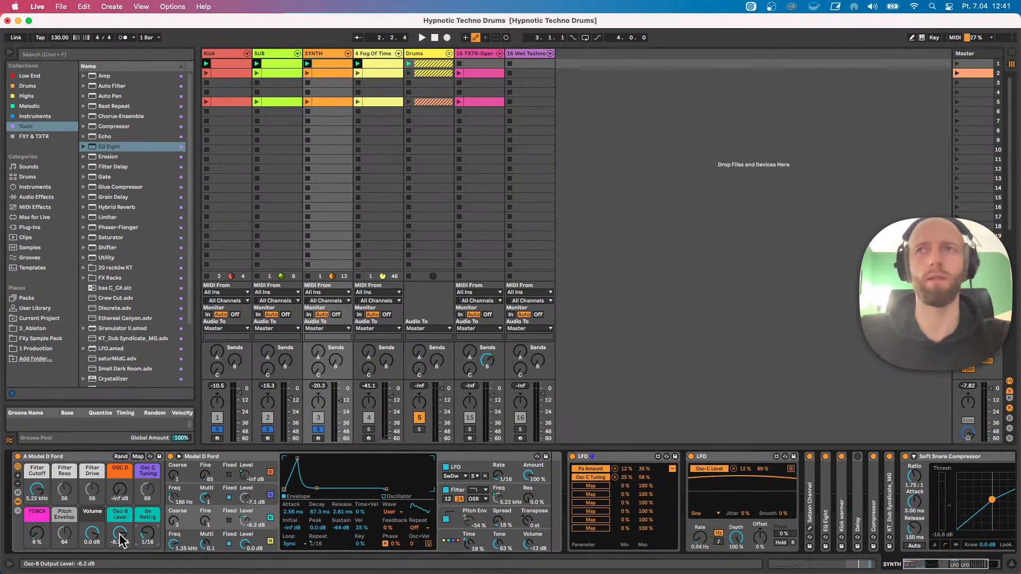
{"action": "left_click_drag", "start_coordinate": [121, 540], "coordinate": [122, 561]}
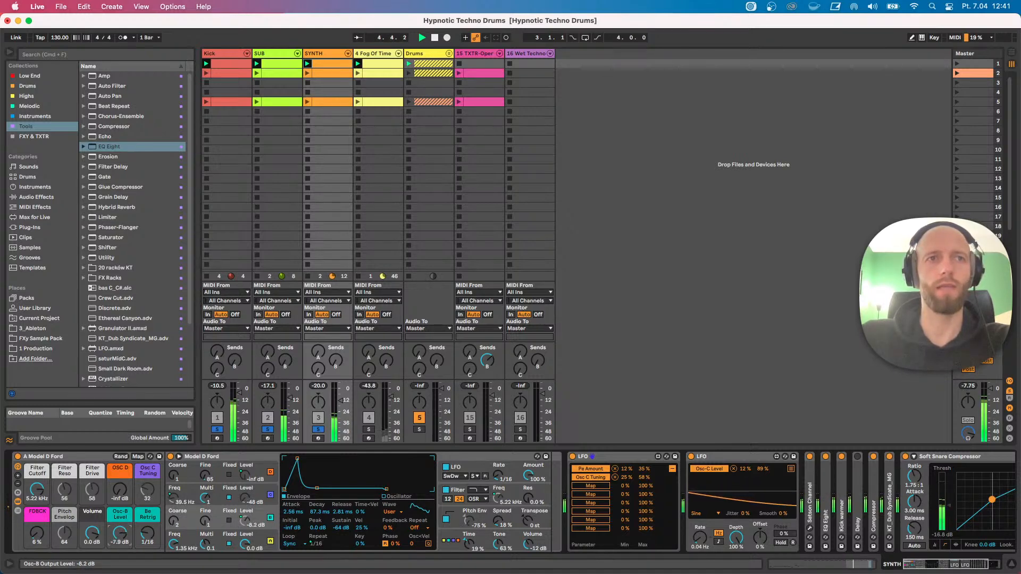
{"action": "left_click_drag", "start_coordinate": [120, 533], "coordinate": [148, 526]}
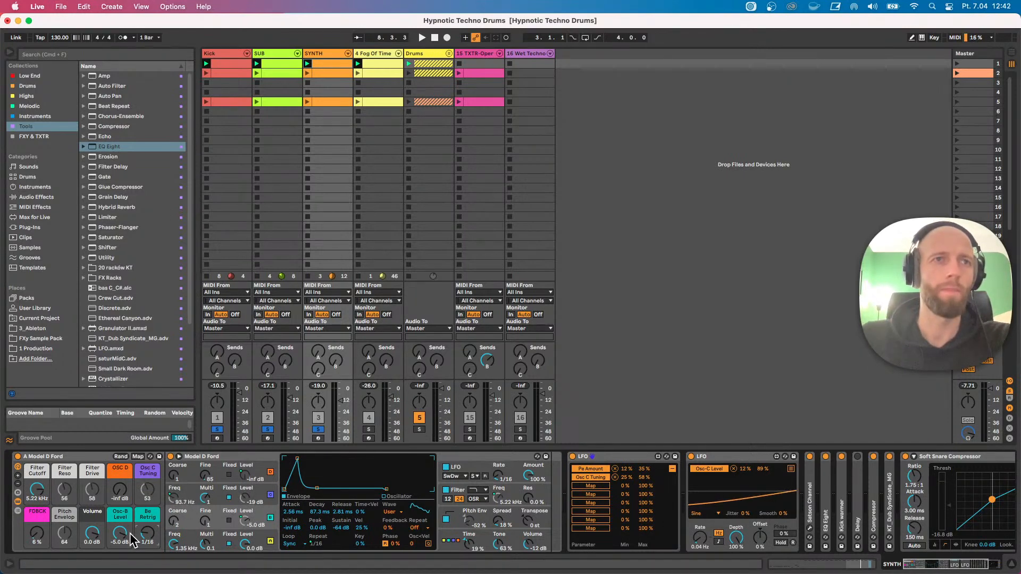
Inspect the envelopes of oscillators D and A in Model D Ford, setting OSC D to -35 dB and FDBCK to 7 %.
{"action": "left_click", "coordinate": [269, 464]}
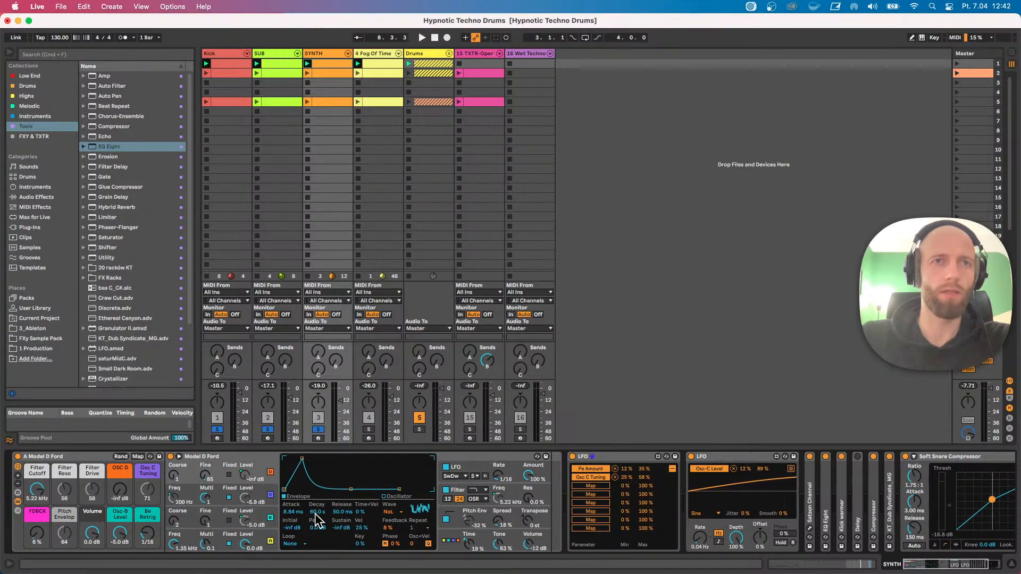
{"action": "key", "text": "space"}
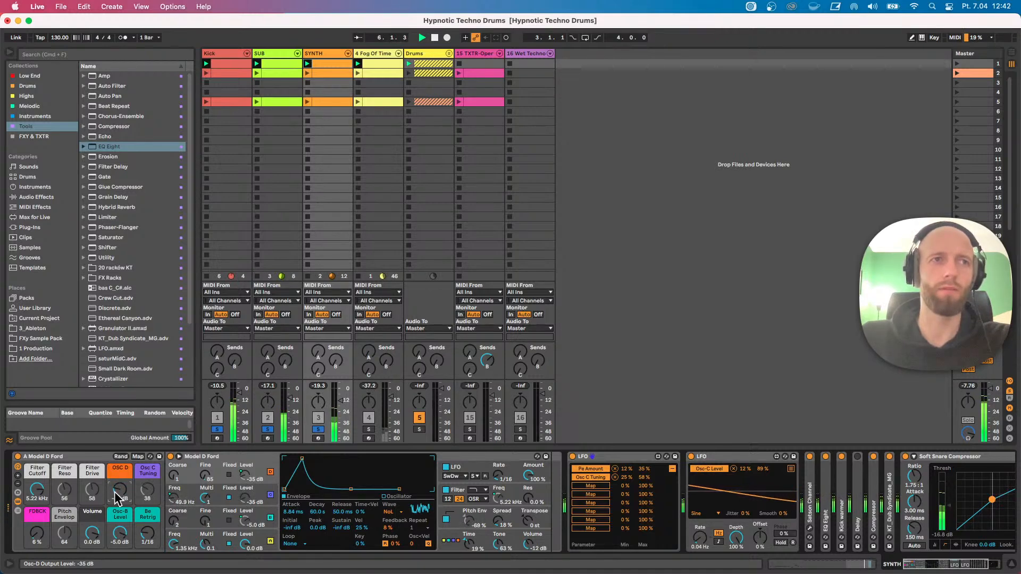
{"action": "left_click", "coordinate": [281, 539]}
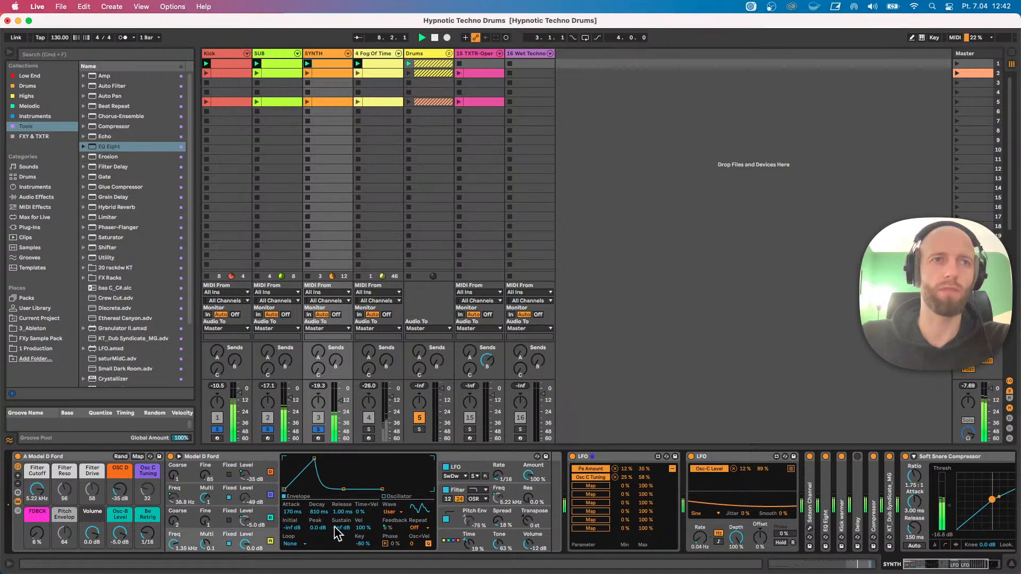
{"action": "mouse_move", "coordinate": [36, 533]}
{"action": "left_mouse_down"}
{"action": "mouse_move", "coordinate": [37, 503]}
{"action": "mouse_move", "coordinate": [37, 532]}
{"action": "left_mouse_up"}
{"action": "key", "text": "space"}
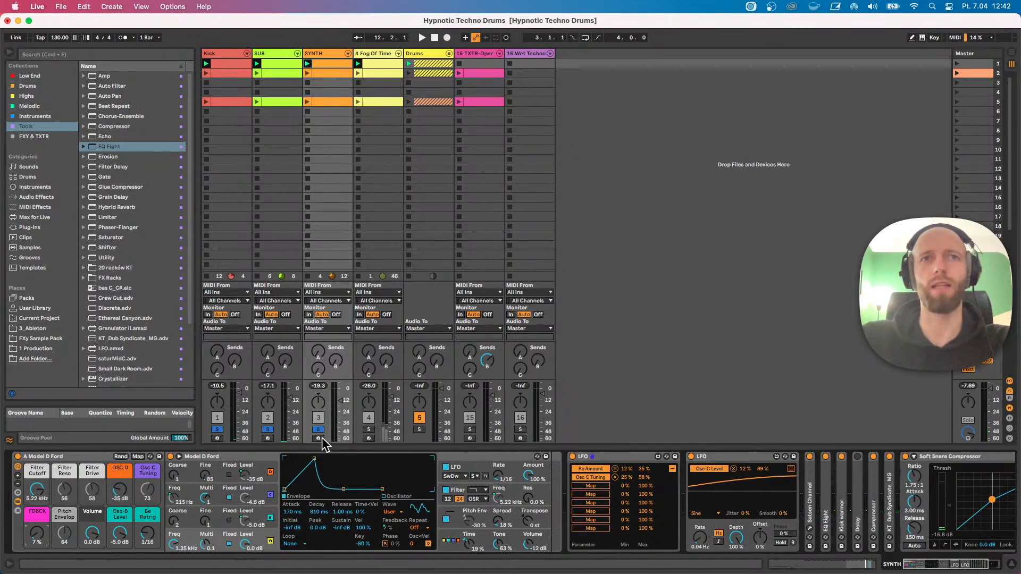
Play the loop and compare it with the SYNTH track muted and active.
{"action": "key", "text": "space"}
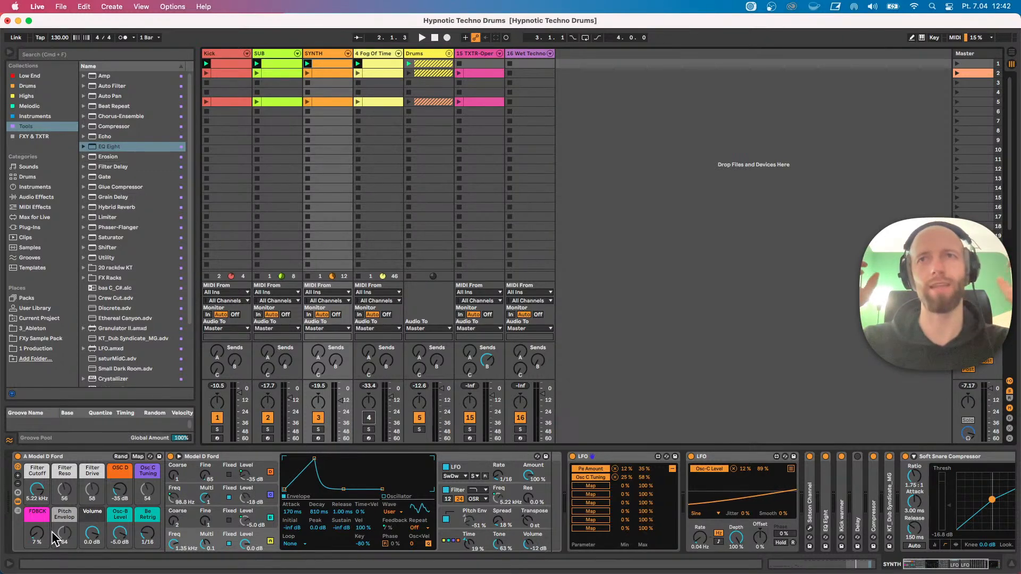
{"action": "left_click", "coordinate": [422, 38]}
{"action": "left_click", "coordinate": [317, 418]}
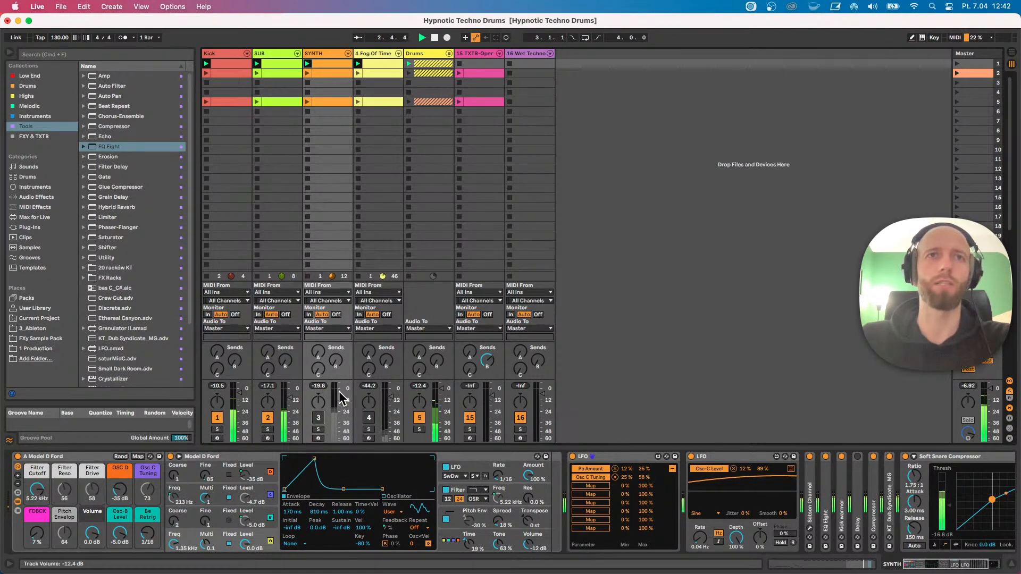
{"action": "left_click", "coordinate": [319, 418]}
Set the SYNTH rack's Filter Cutoff macro to 2.85 kHz and its OSC D macro to -40 dB.
{"action": "left_click_drag", "start_coordinate": [37, 493], "coordinate": [37, 503]}
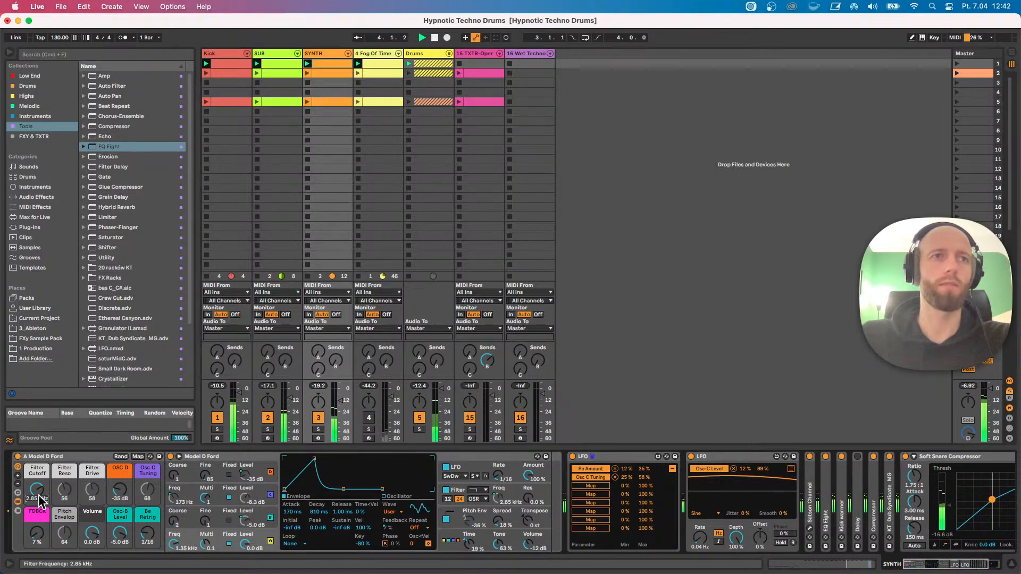
{"action": "left_click_drag", "start_coordinate": [117, 493], "coordinate": [117, 497]}
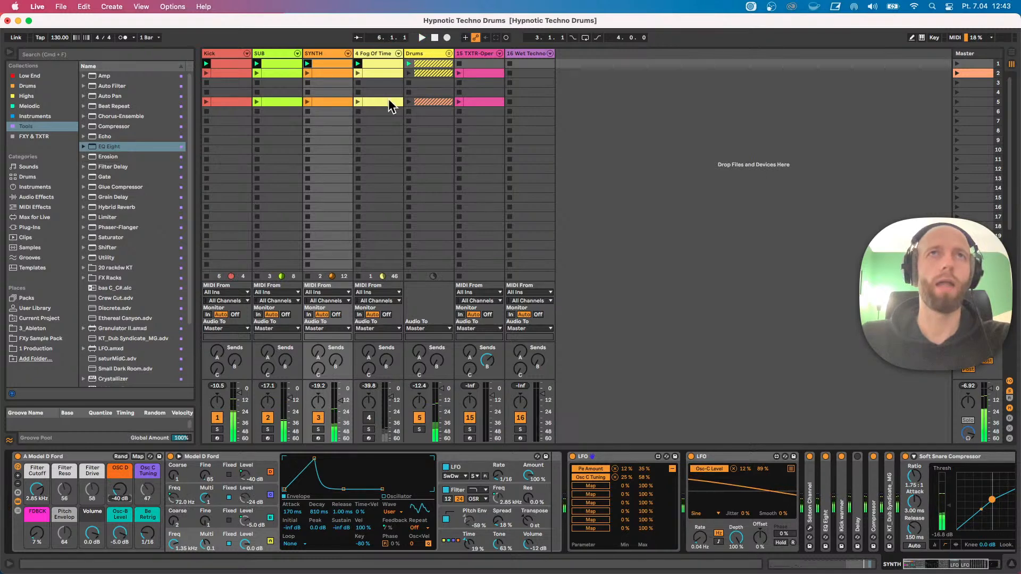
Unmute the Fog Of Time track and unfold both LFOs in its device chain while the loop plays.
{"action": "left_click", "coordinate": [368, 418]}
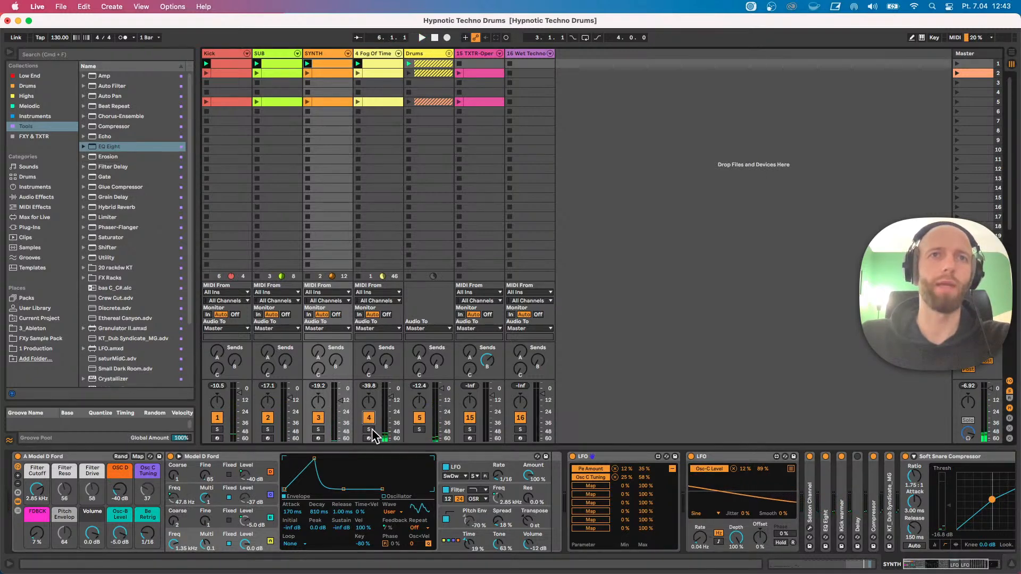
{"action": "key", "text": "space"}
{"action": "left_click", "coordinate": [375, 53]}
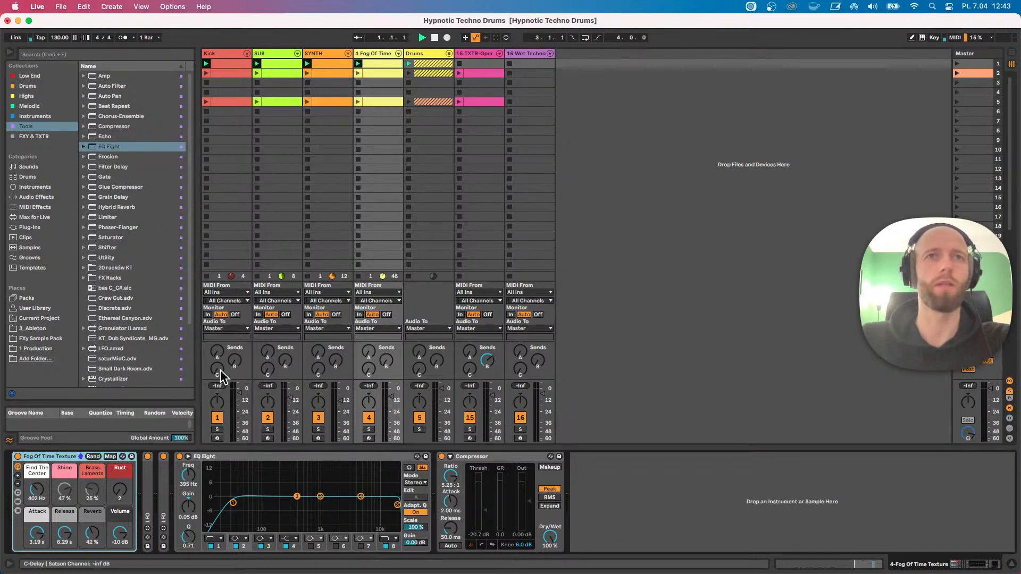
{"action": "key", "text": "space"}
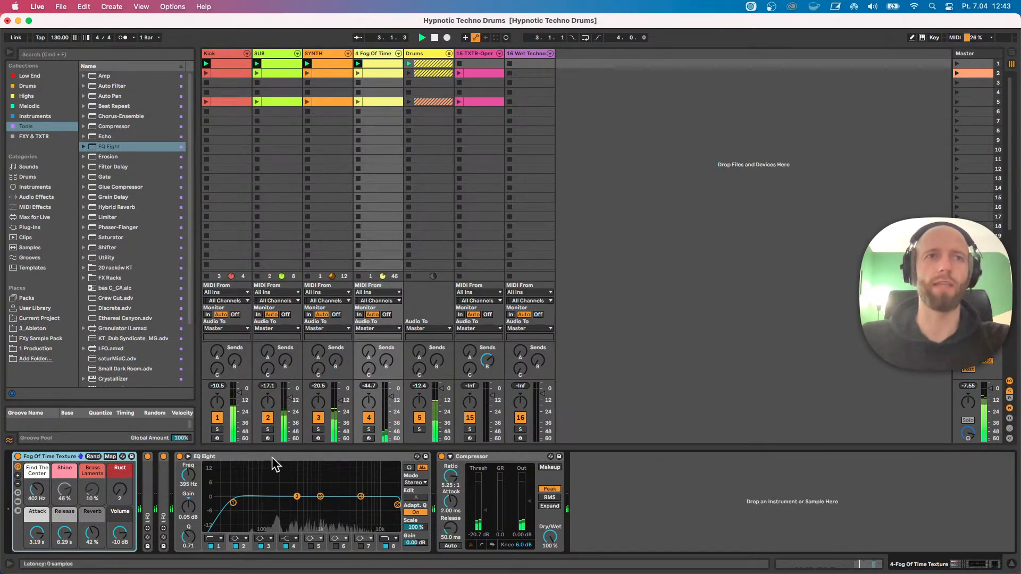
{"action": "double_click", "coordinate": [149, 497]}
{"action": "double_click", "coordinate": [266, 481]}
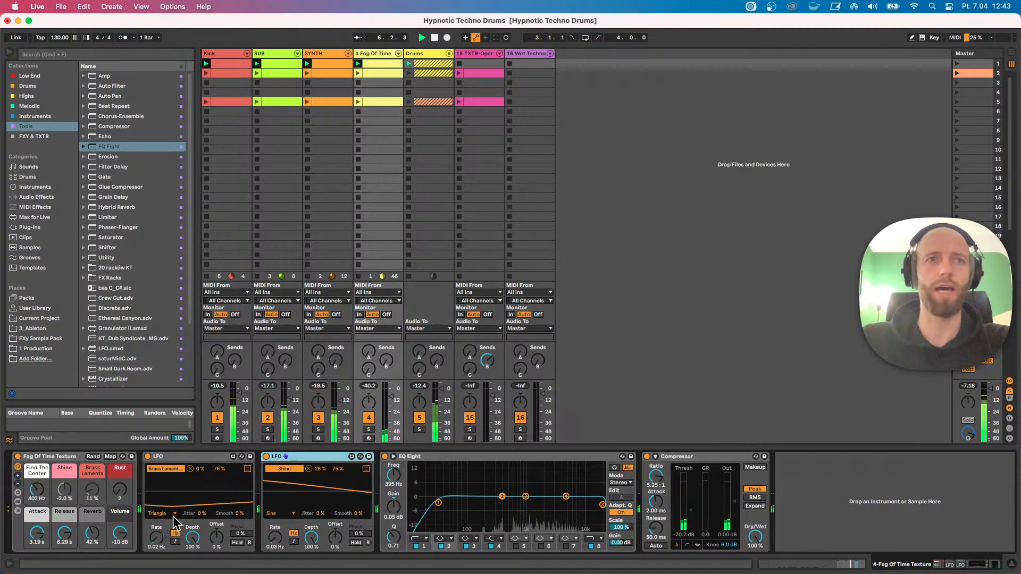
Solo the Fog Of Time track to set its Rust macro to 22 by ear, and take the track out of solo.
{"action": "left_click", "coordinate": [369, 429]}
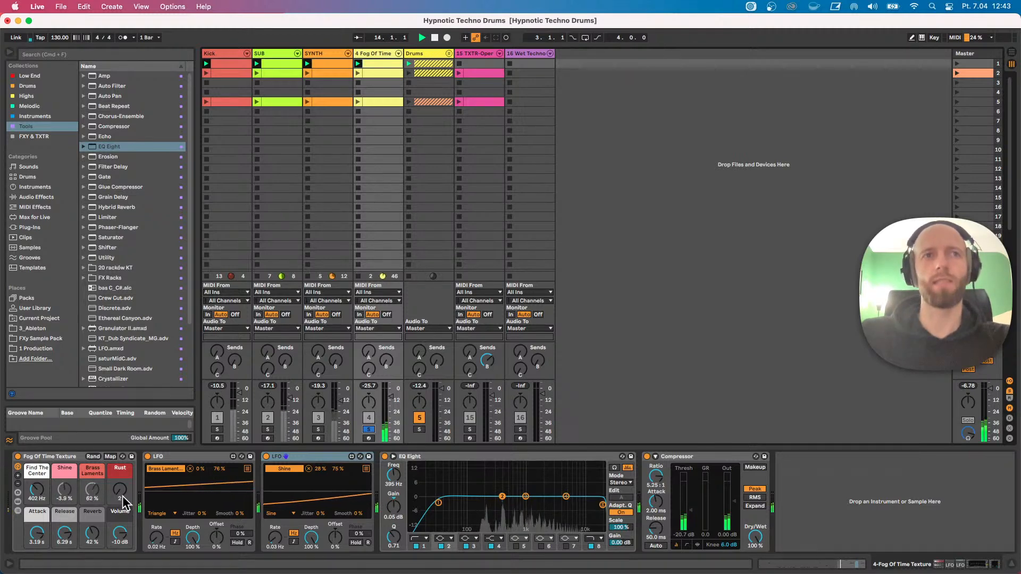
{"action": "left_click_drag", "start_coordinate": [122, 502], "coordinate": [122, 454]}
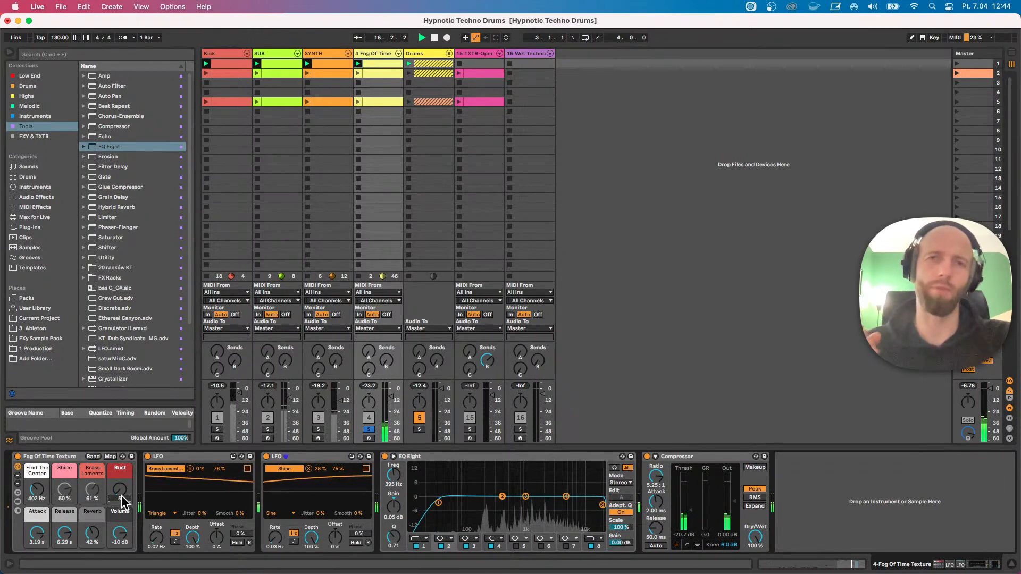
{"action": "left_click_drag", "start_coordinate": [121, 495], "coordinate": [121, 497]}
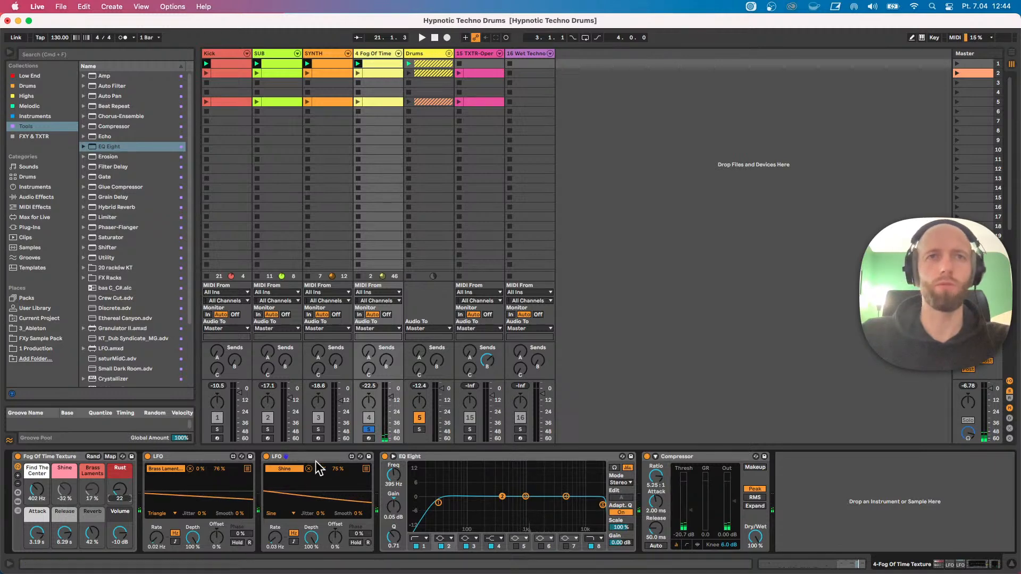
{"action": "left_click", "coordinate": [369, 429]}
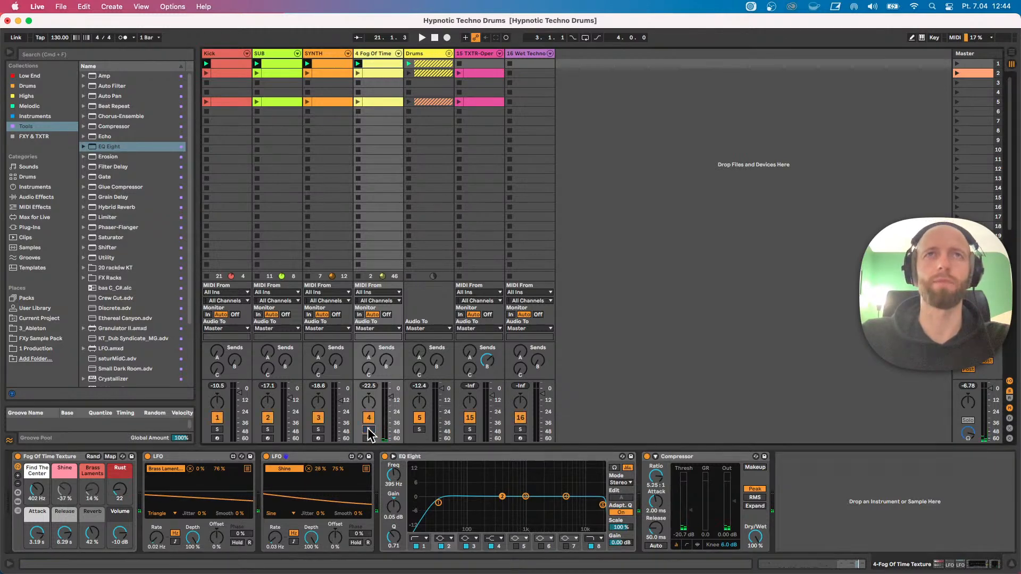
Inspect the TXTR-Operator2 track's scene 2 clip and its device chain while the loop plays.
{"action": "key", "text": "space"}
{"action": "double_click", "coordinate": [472, 71]}
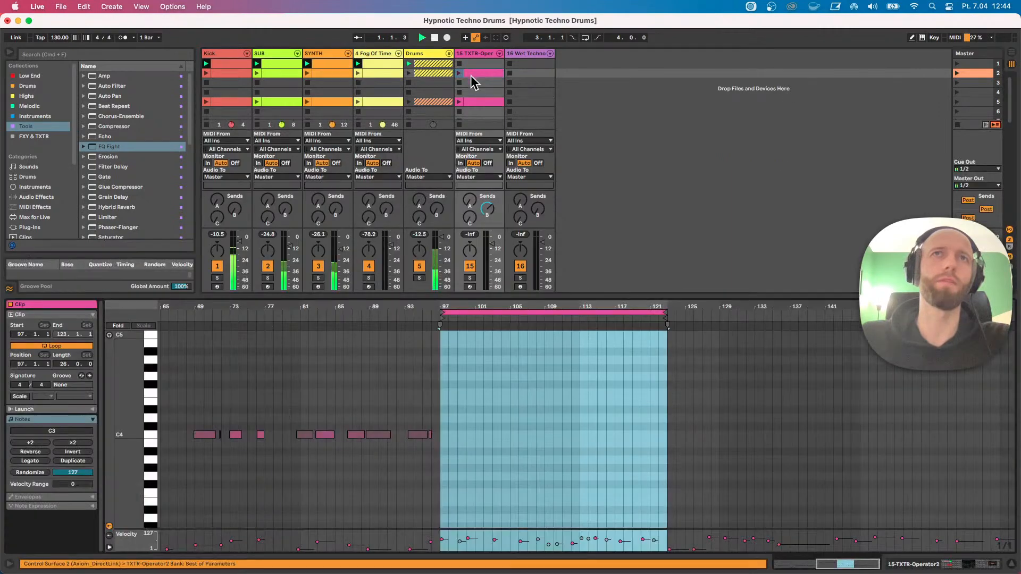
{"action": "left_click", "coordinate": [467, 74]}
{"action": "left_click", "coordinate": [471, 54]}
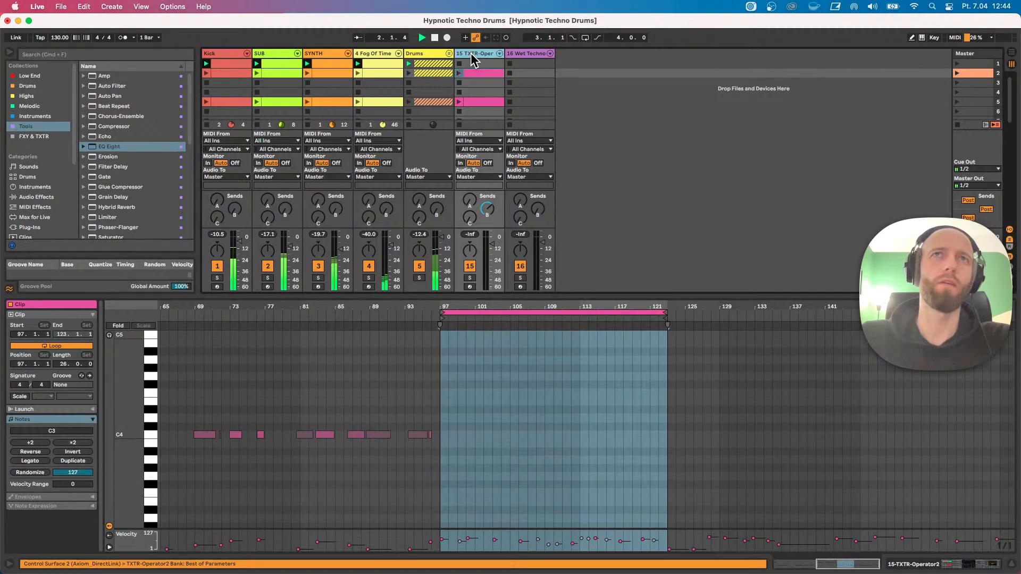
{"action": "double_click", "coordinate": [471, 55]}
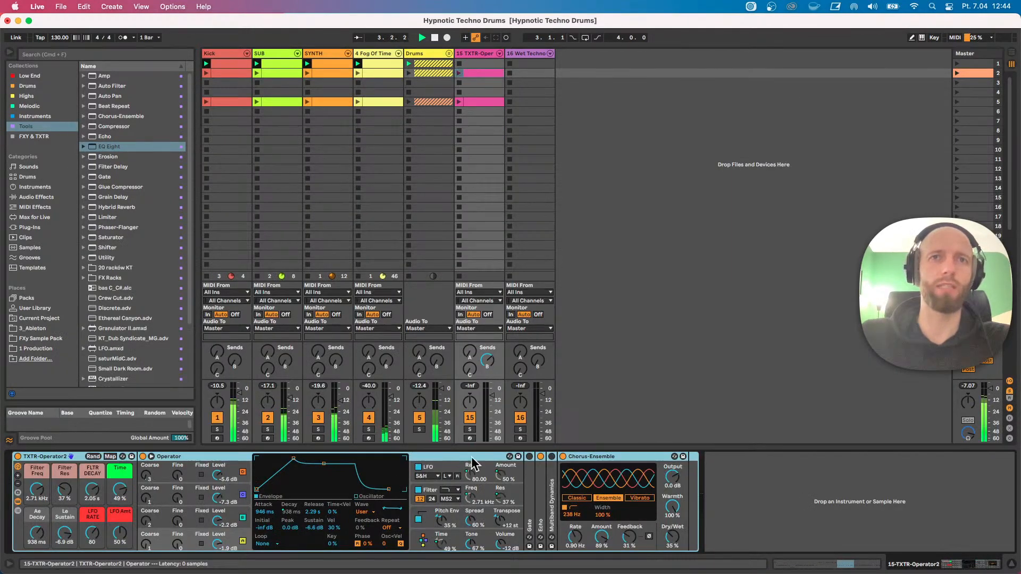
Launch TXTR-Operator2's scene 2 clip in solo, set its LFO RATE macro to 64 and lower its Filter Freq macro.
{"action": "left_click", "coordinate": [456, 73]}
{"action": "left_click", "coordinate": [470, 429]}
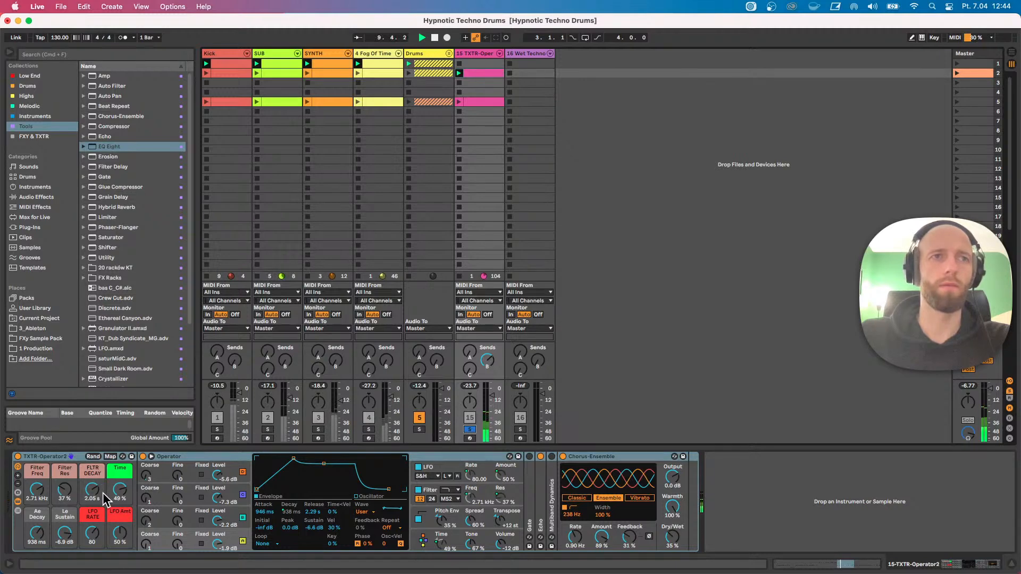
{"action": "left_click_drag", "start_coordinate": [96, 539], "coordinate": [92, 507]}
{"action": "left_click_drag", "start_coordinate": [37, 490], "coordinate": [37, 519]}
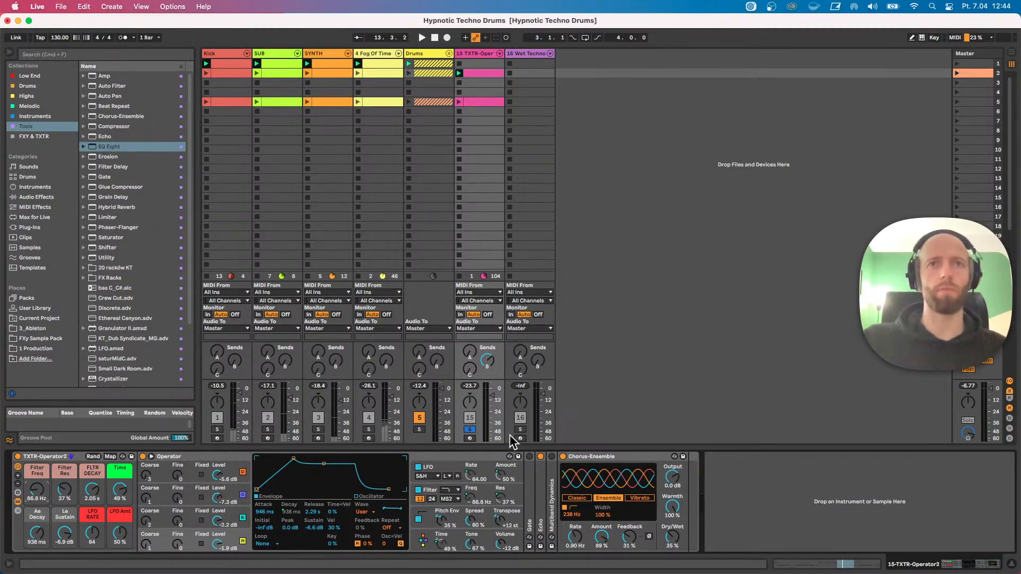
Arm the TXTR-Operator2 track and sweep its Filter Freq macro up to 845 Hz and back down while listening.
{"action": "left_click", "coordinate": [468, 438]}
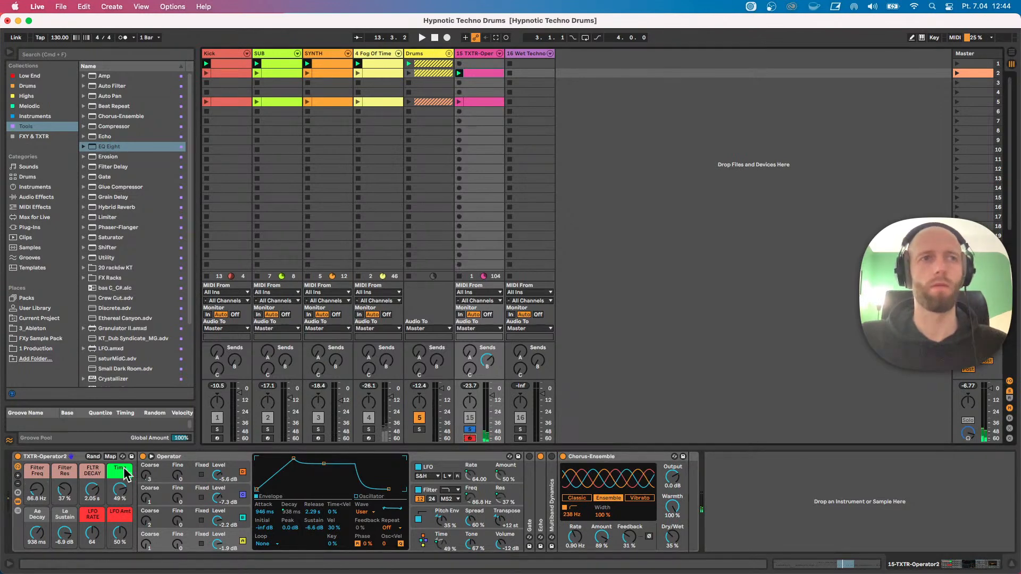
{"action": "mouse_move", "coordinate": [42, 492]}
{"action": "left_mouse_down"}
{"action": "mouse_move", "coordinate": [41, 460]}
{"action": "mouse_move", "coordinate": [36, 510]}
{"action": "left_mouse_up"}
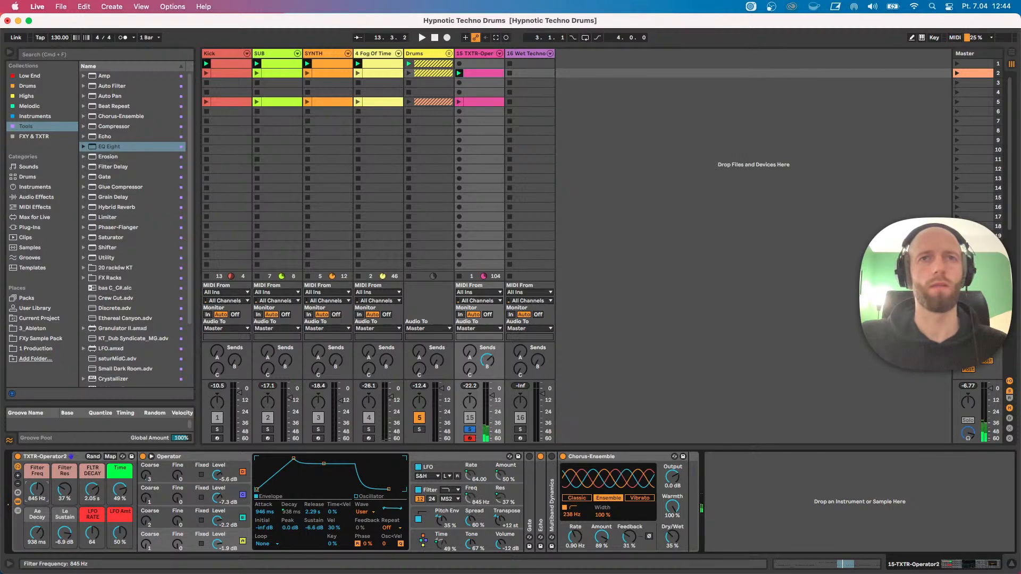
{"action": "left_click_drag", "start_coordinate": [41, 491], "coordinate": [42, 510]}
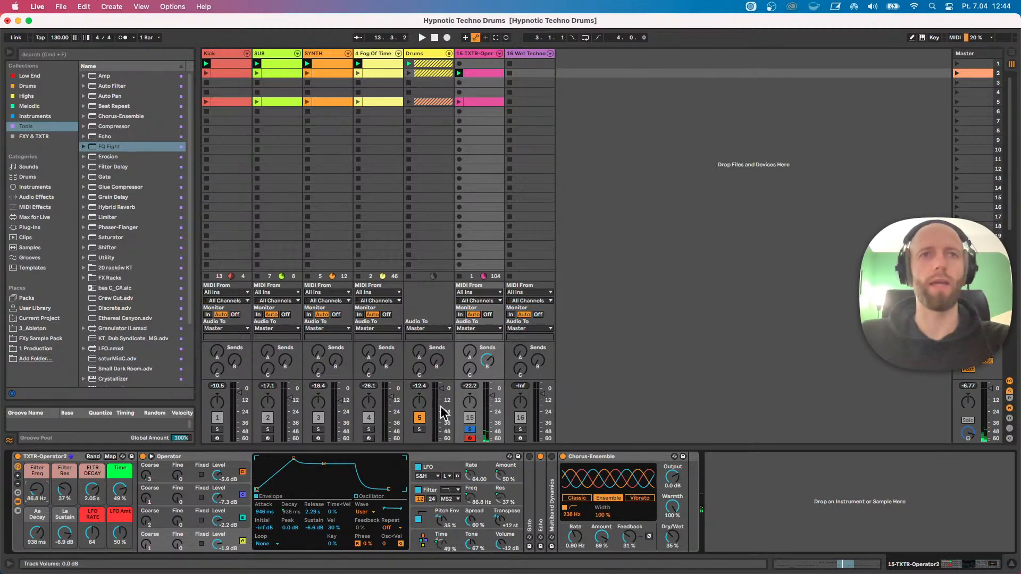
Take TXTR-Operator2 out of solo and set its track volume to -6.4 dB while the full loop plays.
{"action": "left_click", "coordinate": [468, 430]}
{"action": "key", "text": "space"}
{"action": "left_click_drag", "start_coordinate": [492, 396], "coordinate": [492, 395]}
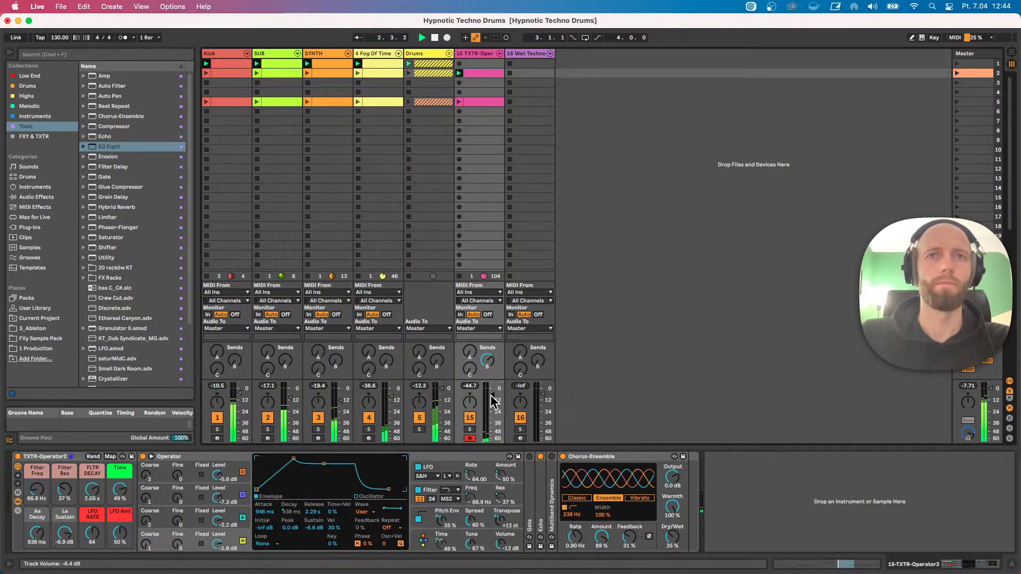
Open TXTR-Operator2's scene 2 clip and bring the C3 notes inside its loop range into view.
{"action": "double_click", "coordinate": [483, 72]}
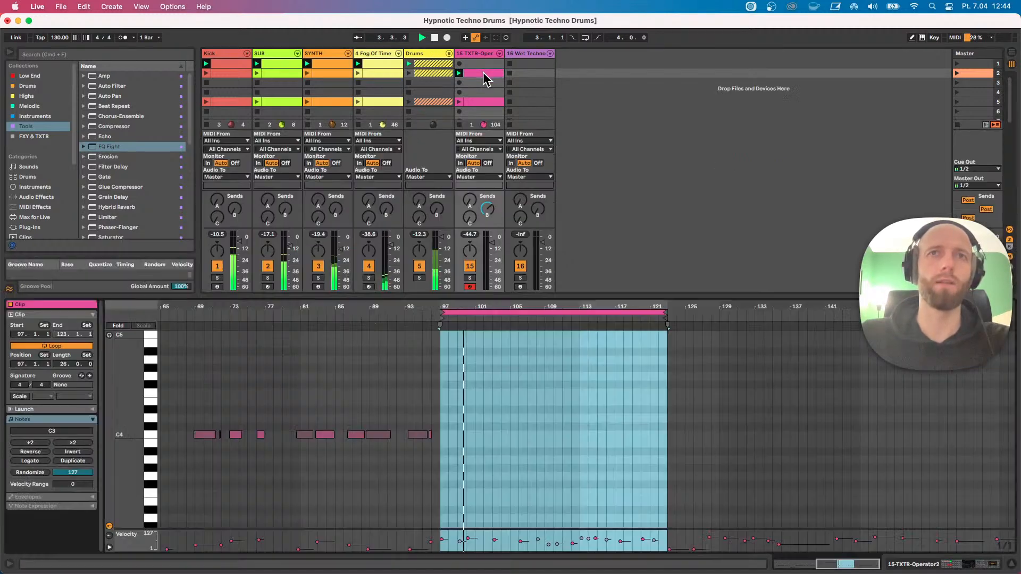
{"action": "scroll", "coordinate": [478, 404], "scroll_direction": "down", "scroll_amount": 3}
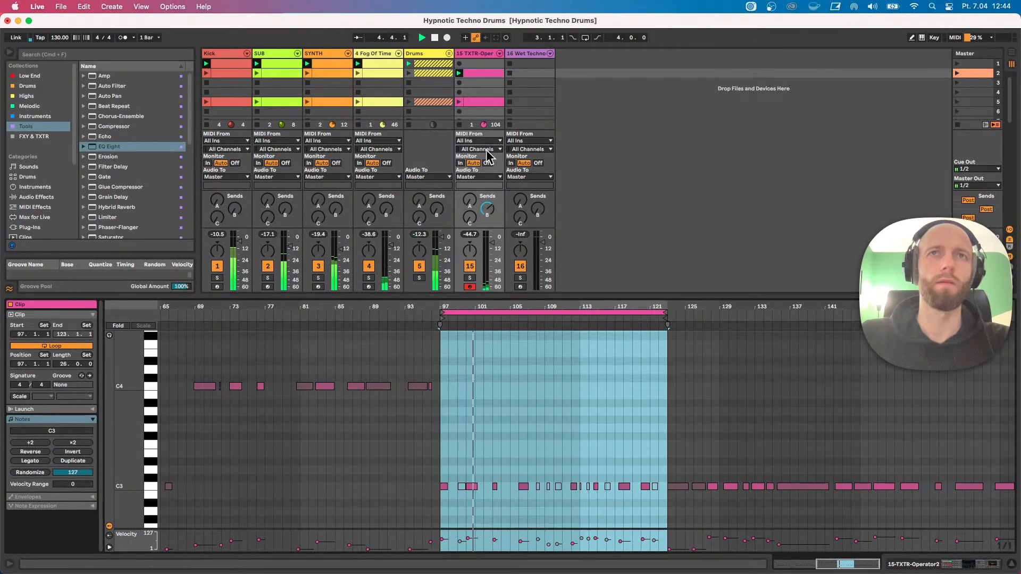
Review TXTR-Operator2's devices, then examine the C3 notes in its scene 2 clip, stopping playback and enlarging the mixer area.
{"action": "left_click", "coordinate": [465, 51]}
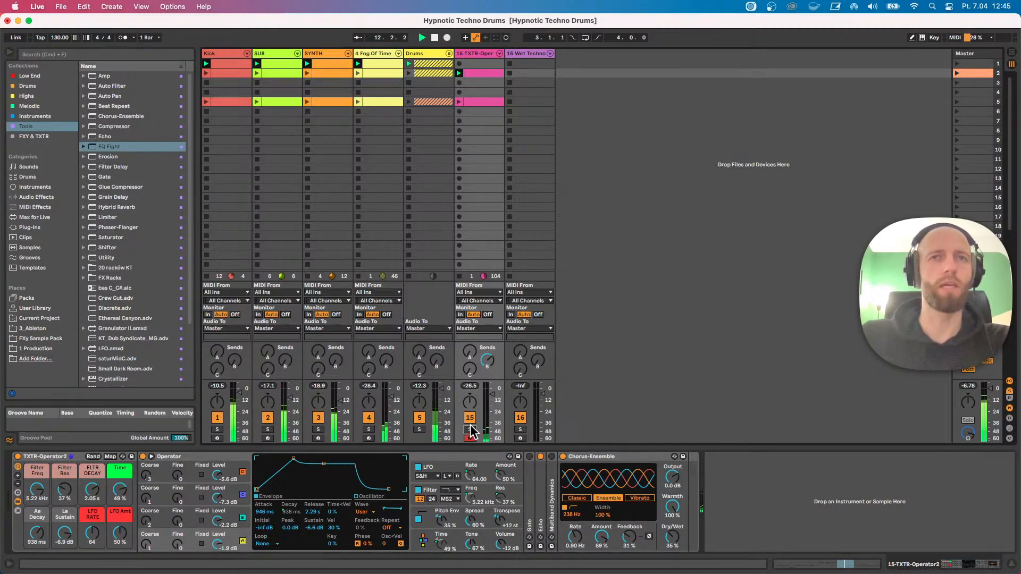
{"action": "double_click", "coordinate": [478, 73]}
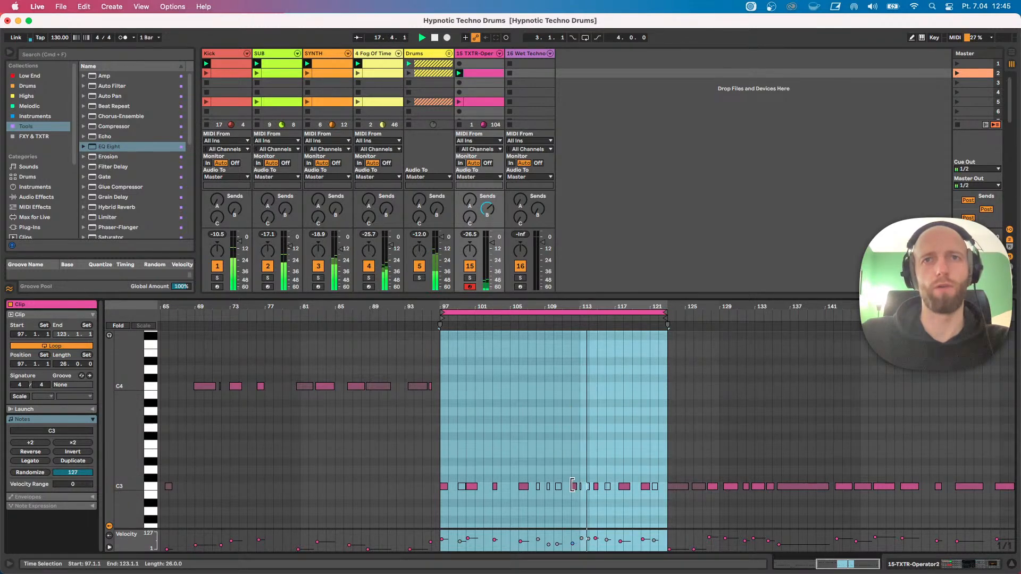
{"action": "left_click", "coordinate": [573, 486]}
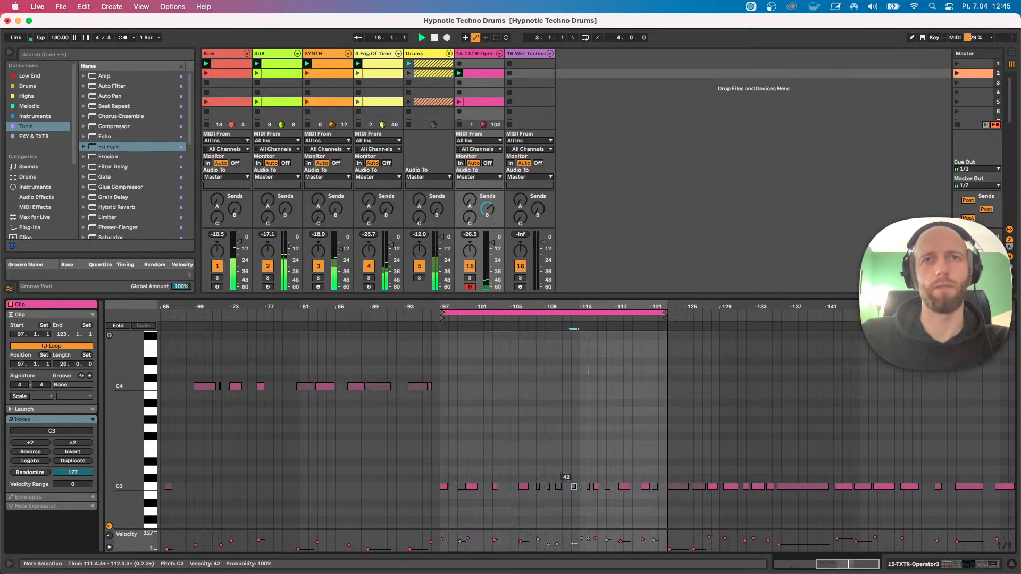
{"action": "left_click", "coordinate": [625, 487]}
{"action": "key", "text": "space"}
{"action": "left_click_drag", "start_coordinate": [453, 297], "coordinate": [453, 343]}
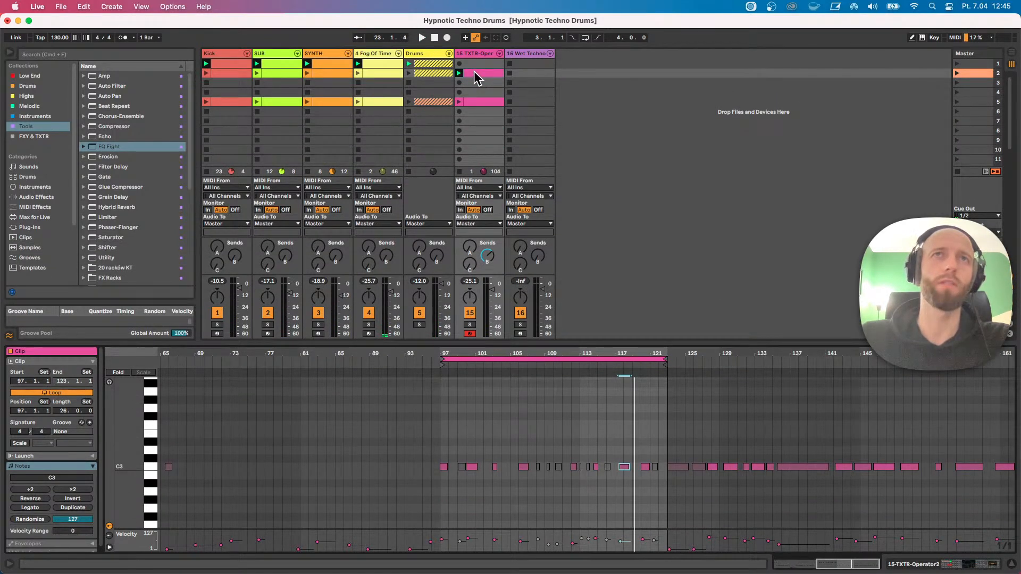
{"action": "key", "text": "Tab"}
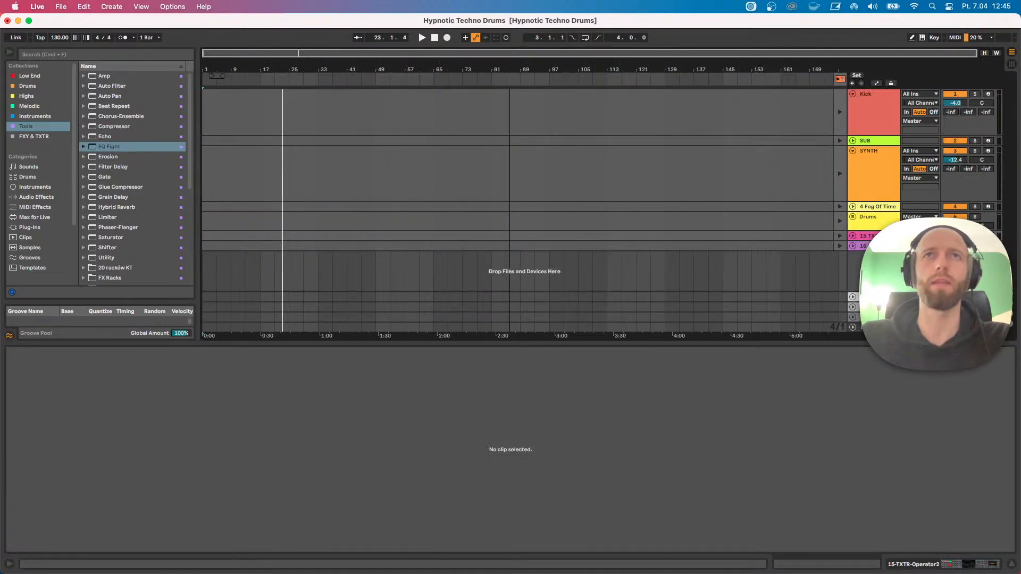
{"action": "key", "text": "Tab"}
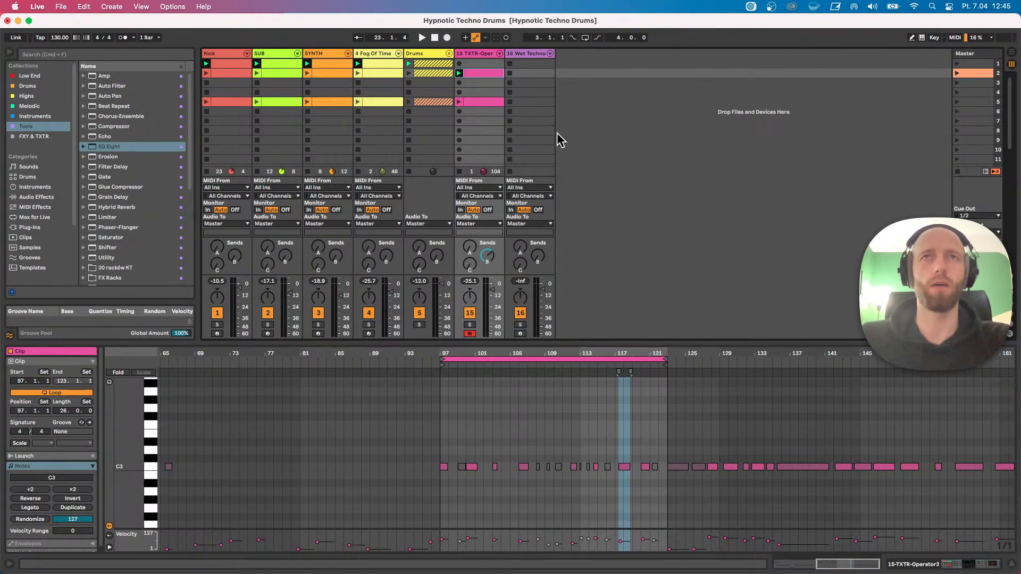
{"action": "left_click", "coordinate": [571, 131]}
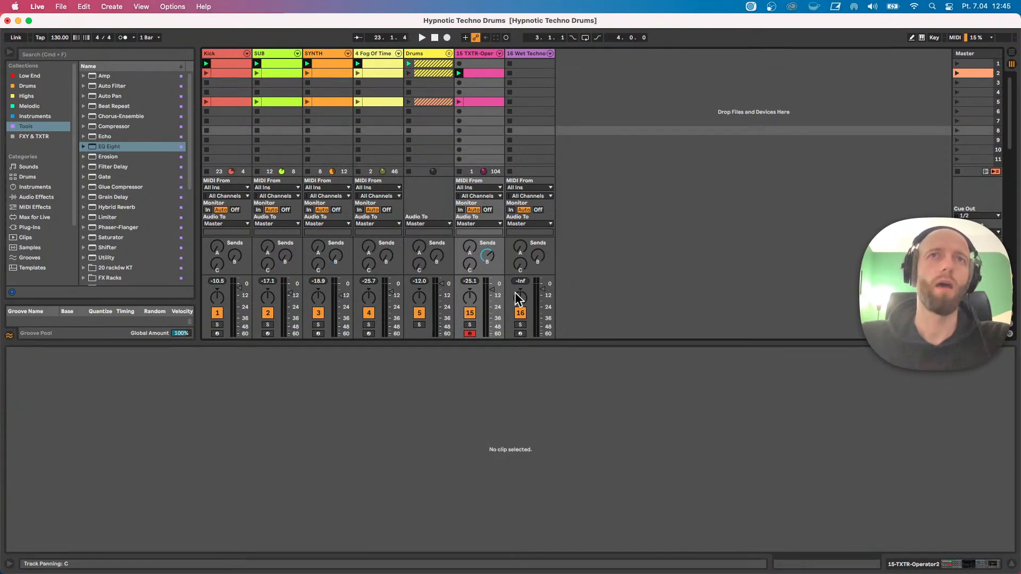
Arm the Wet Techno Rack_MOD track, open its device chain and audition it with the playing loop and scene 5.
{"action": "left_click", "coordinate": [521, 333]}
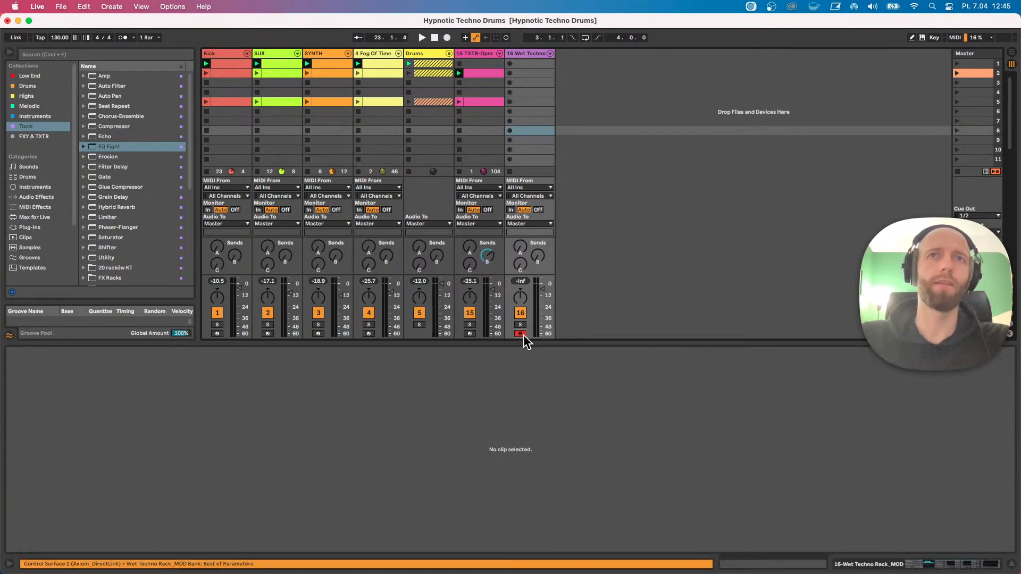
{"action": "left_click", "coordinate": [528, 53]}
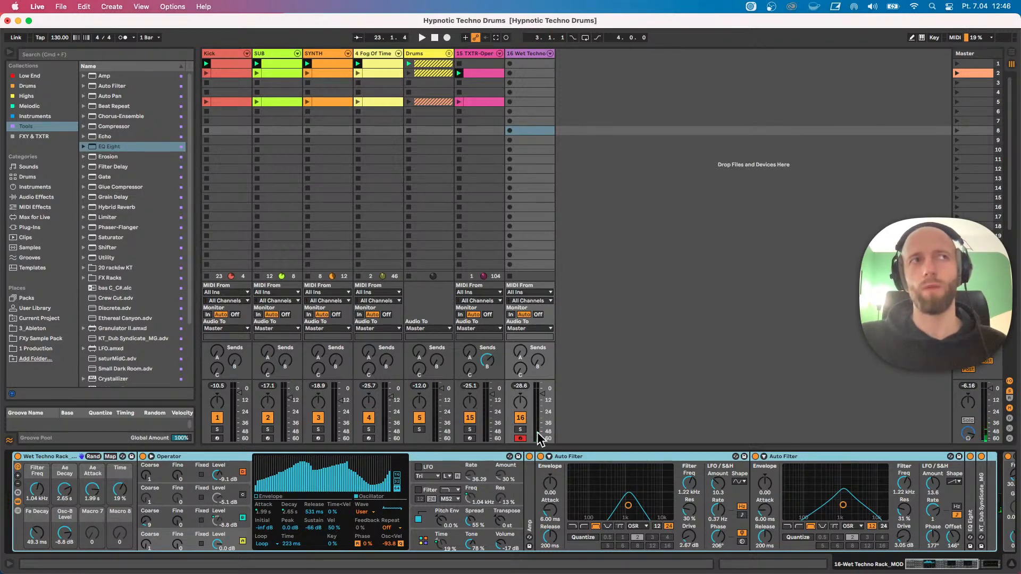
{"action": "key", "text": "space"}
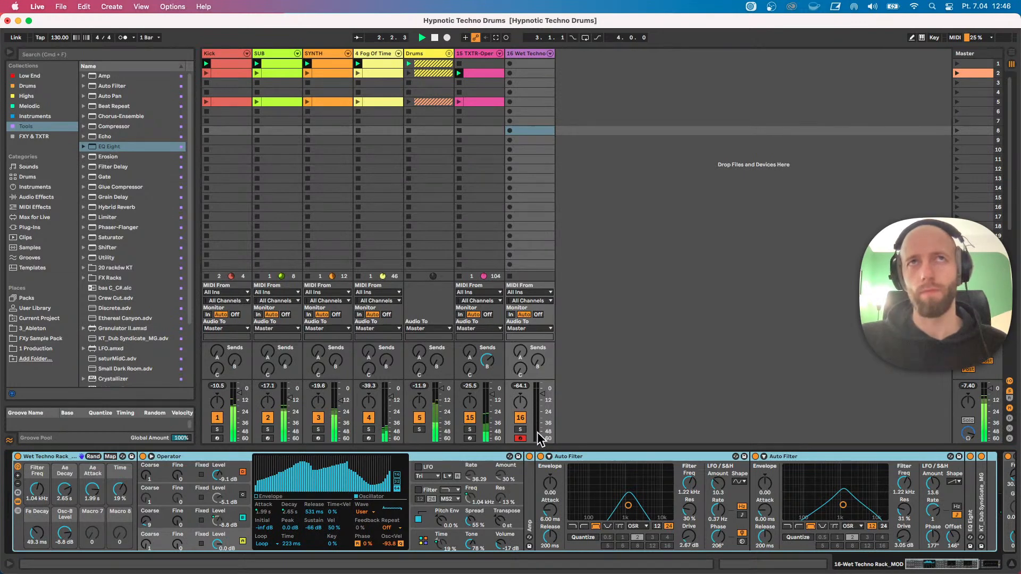
{"action": "left_click", "coordinate": [958, 102]}
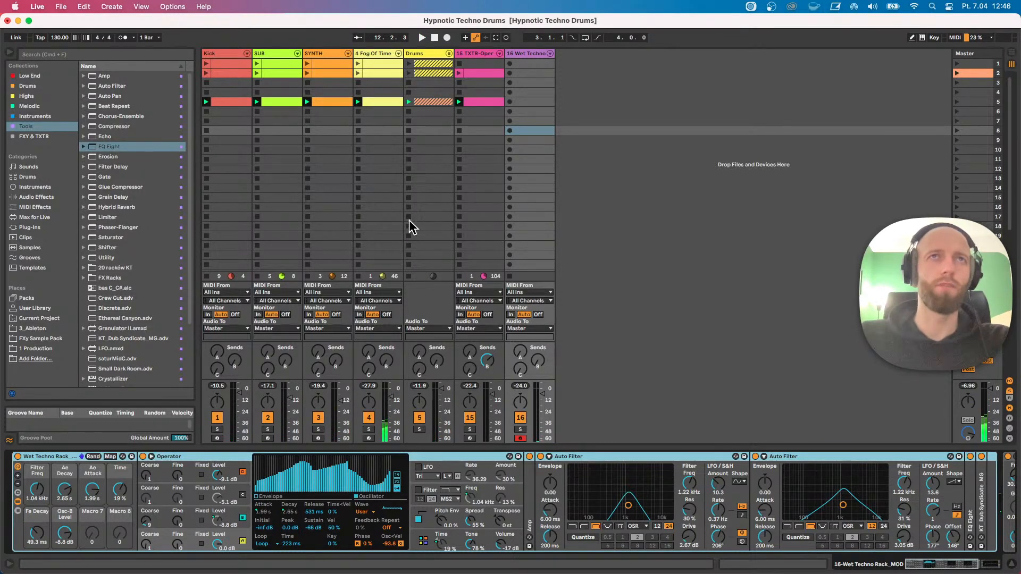
Open the Fog Of Time track's device chain, start playback and launch scene 2.
{"action": "left_click", "coordinate": [373, 53]}
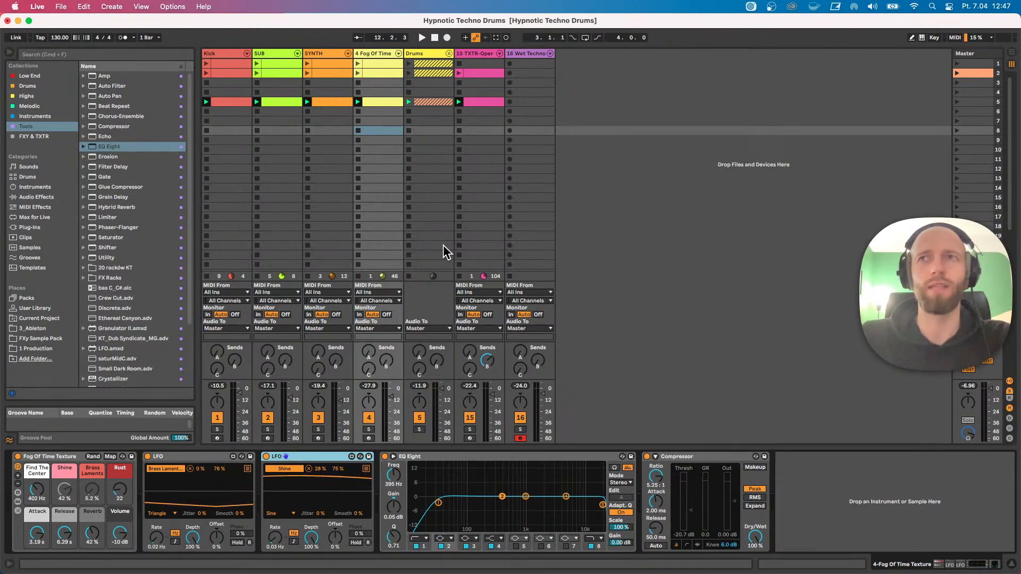
{"action": "key", "text": "space"}
{"action": "left_click", "coordinate": [623, 226]}
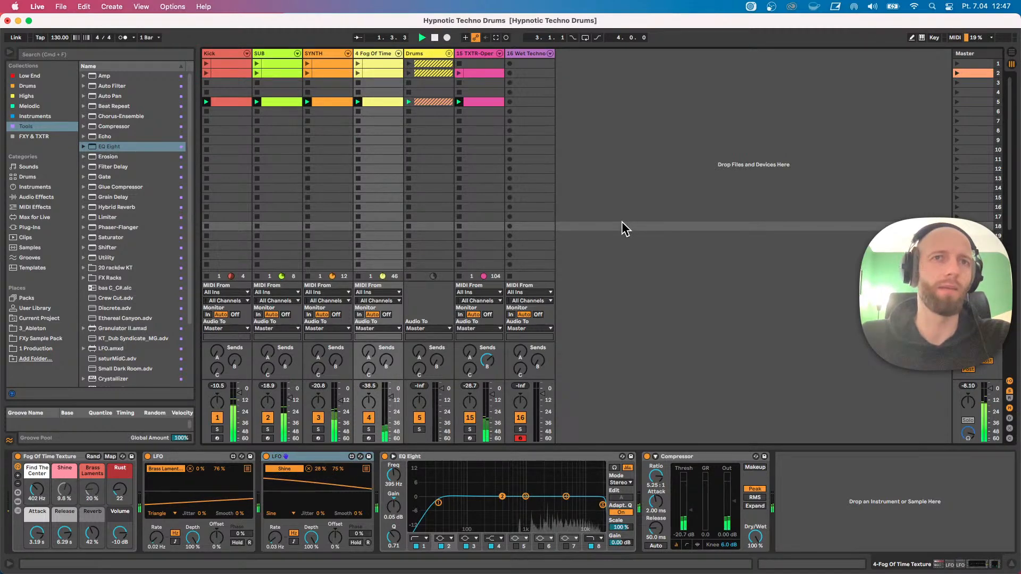
{"action": "left_click", "coordinate": [957, 73]}
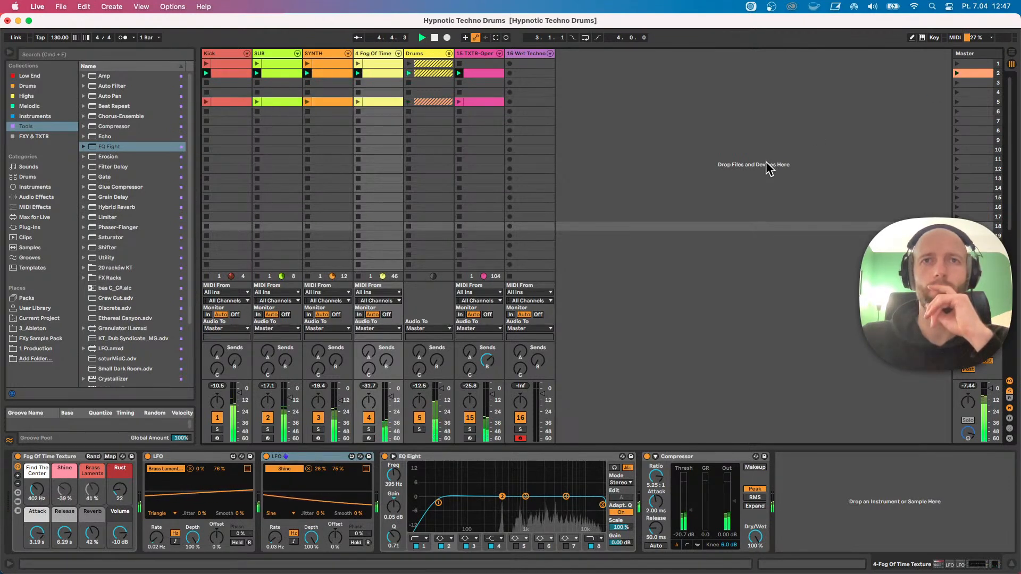
Open the SPAN analyzer from the Master track's devices and place its window clear of the first session tracks.
{"action": "left_click", "coordinate": [976, 54]}
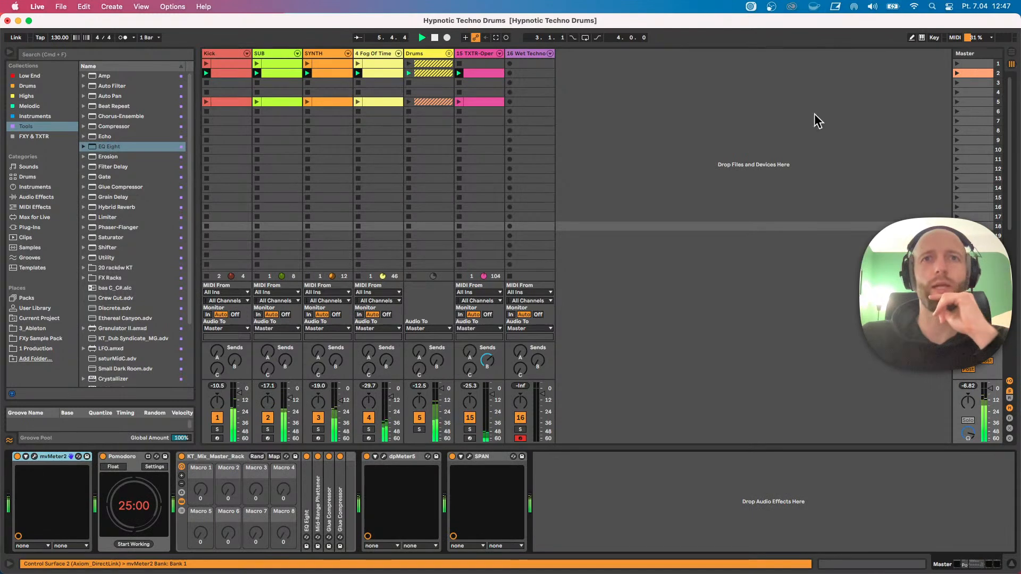
{"action": "left_click", "coordinate": [469, 456]}
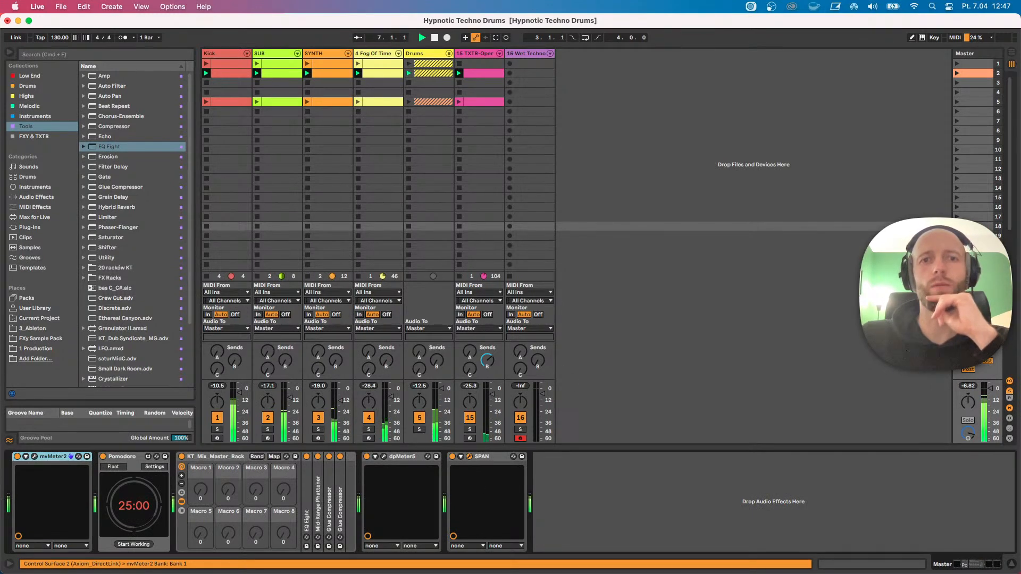
{"action": "left_click_drag", "start_coordinate": [572, 285], "coordinate": [741, 90]}
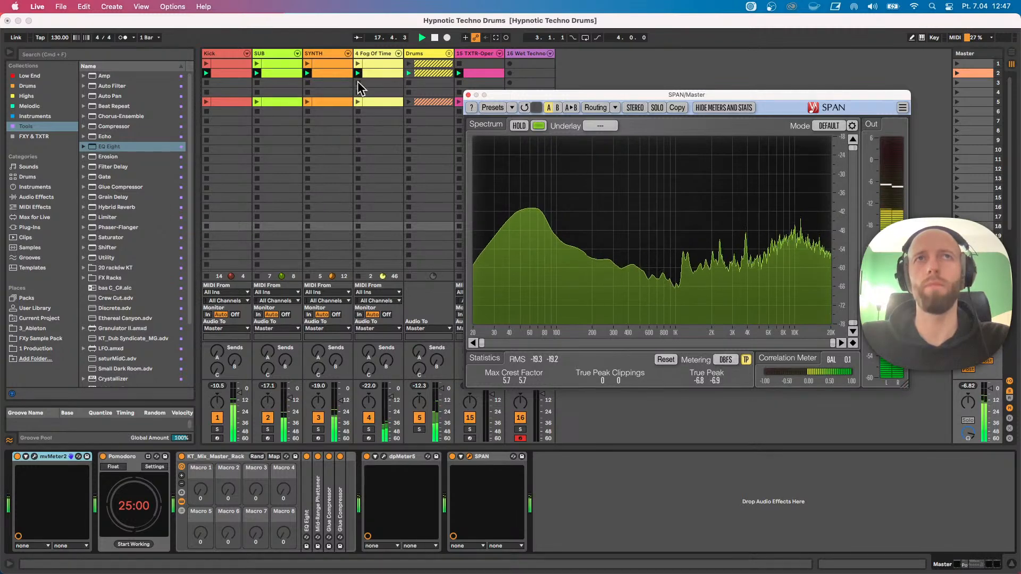
Raise band 2 of Fog Of Time's EQ Eight to 2.60 dB and open the track's scene 5 clip.
{"action": "left_click", "coordinate": [379, 53]}
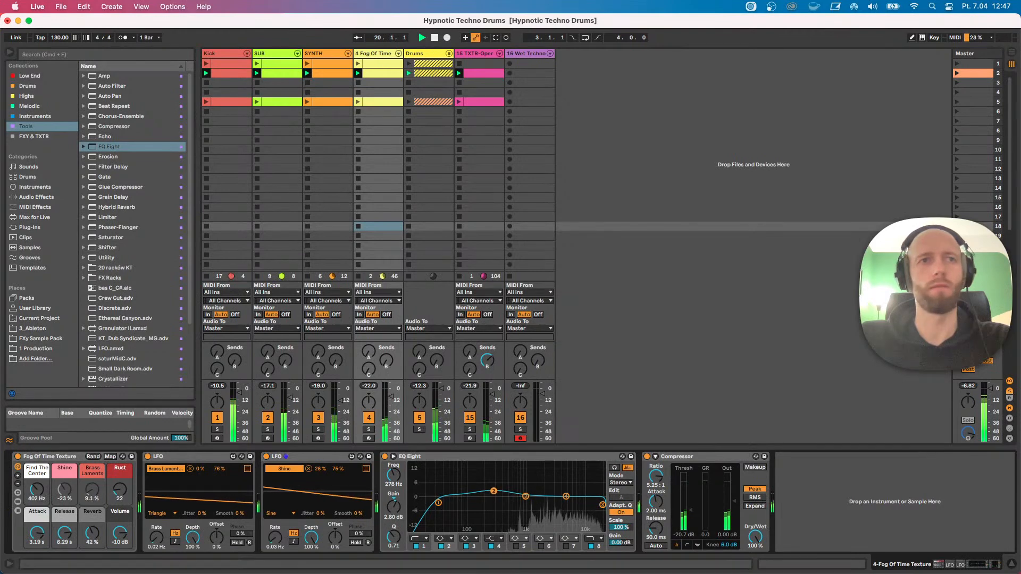
{"action": "left_click", "coordinate": [373, 103]}
{"action": "double_click", "coordinate": [372, 103]}
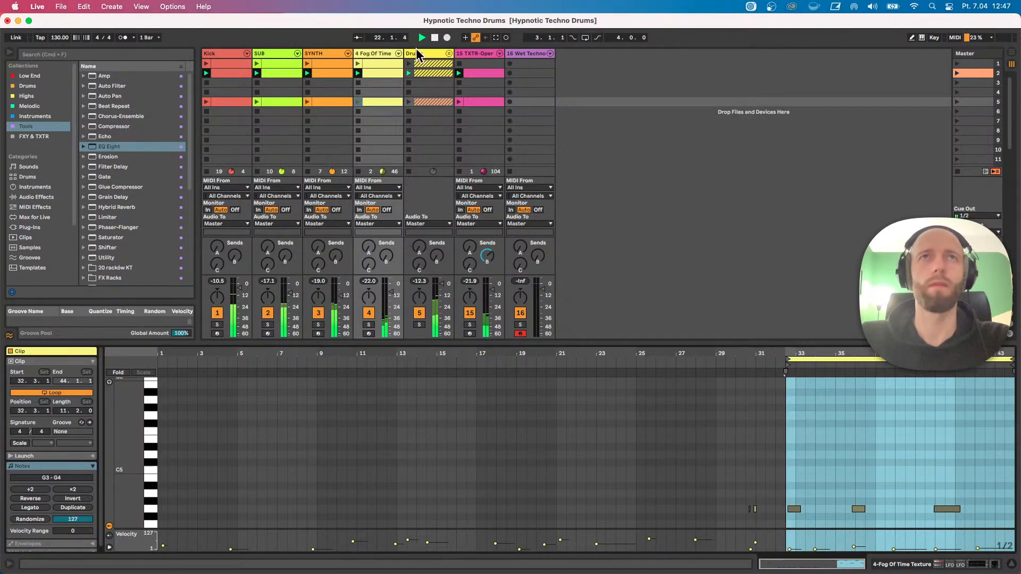
Examine the mix and the Fog Of Time texture in the Master track's SPAN spectrum, stop playback and close the analyzer.
{"action": "left_click", "coordinate": [981, 53]}
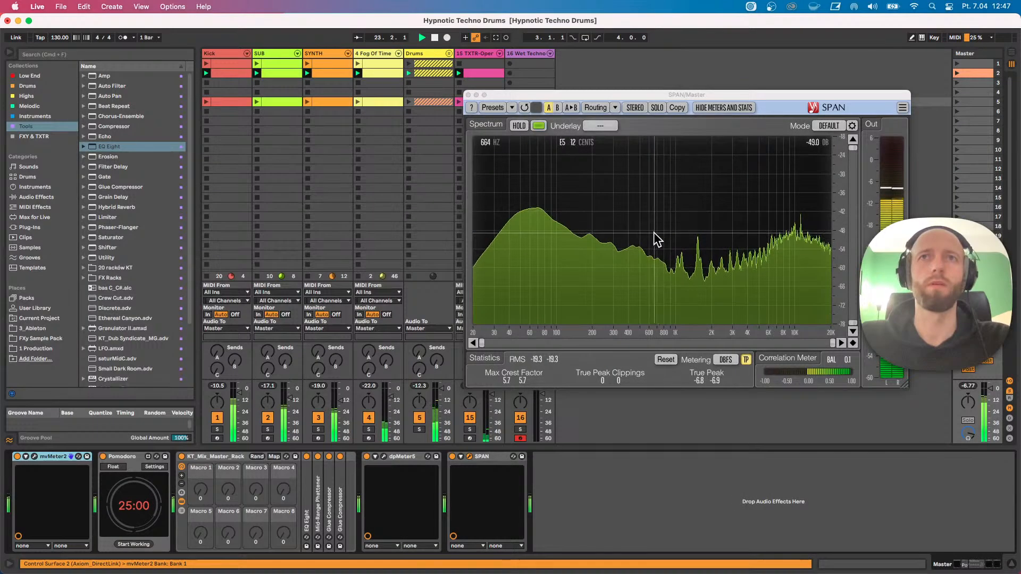
{"action": "left_click", "coordinate": [665, 234]}
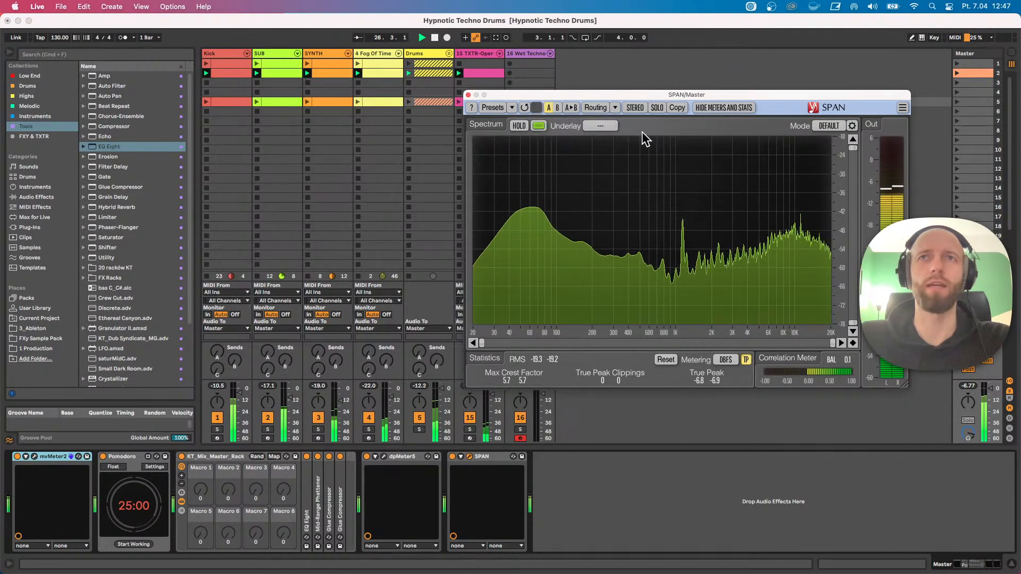
{"action": "left_click", "coordinate": [629, 71]}
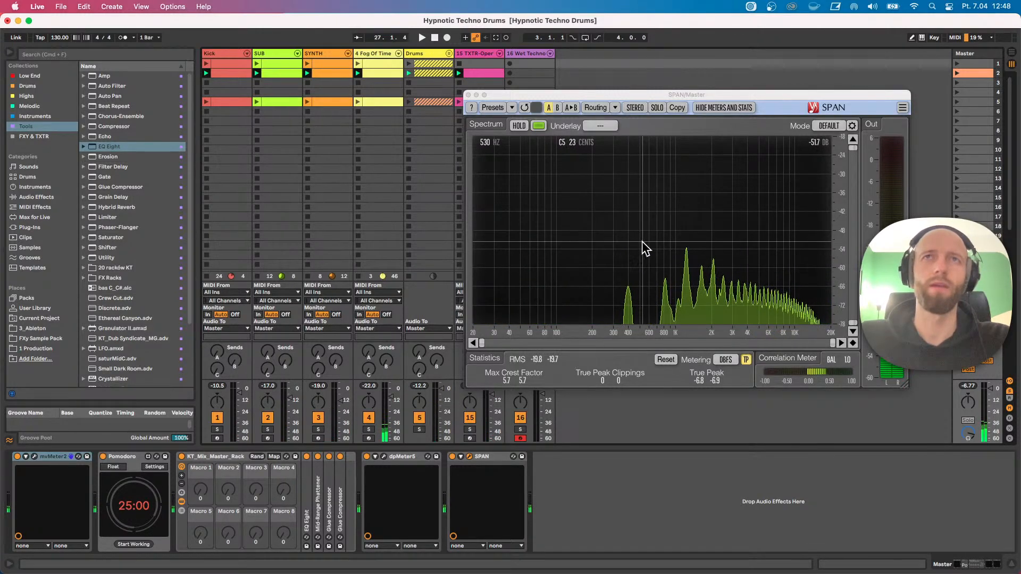
{"action": "left_click", "coordinate": [581, 73]}
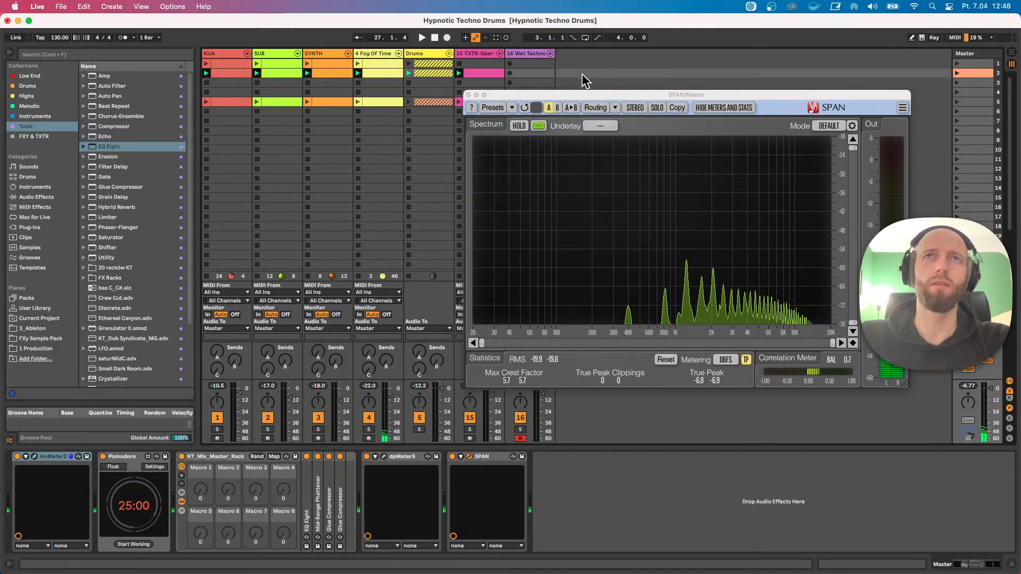
{"action": "left_click", "coordinate": [468, 94]}
Set band 3 of the Drums group's EQ Eight to 711 Hz with 1.36 dB gain.
{"action": "left_click", "coordinate": [432, 53]}
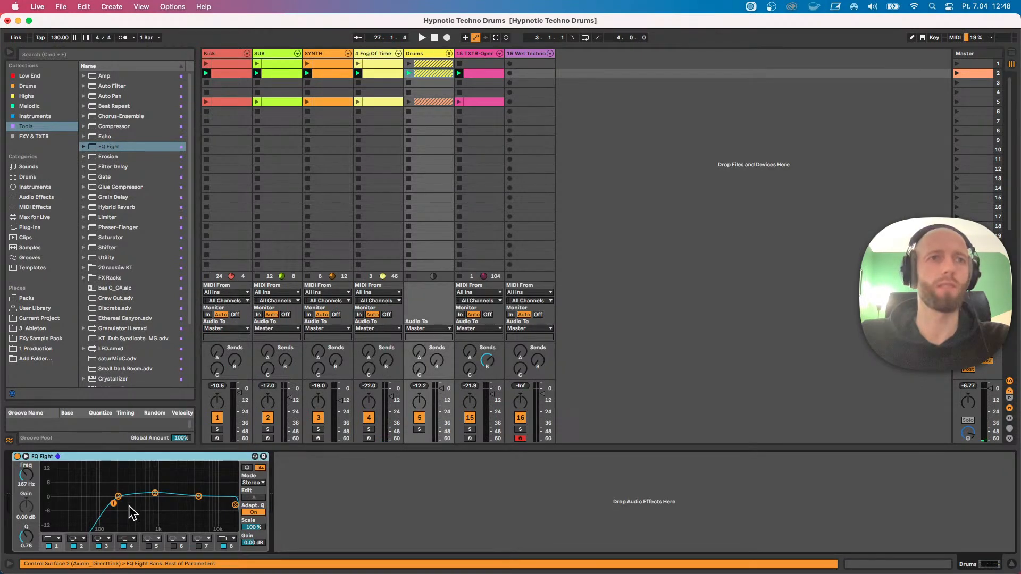
{"action": "left_click", "coordinate": [155, 493]}
{"action": "left_click_drag", "start_coordinate": [154, 494], "coordinate": [150, 493]}
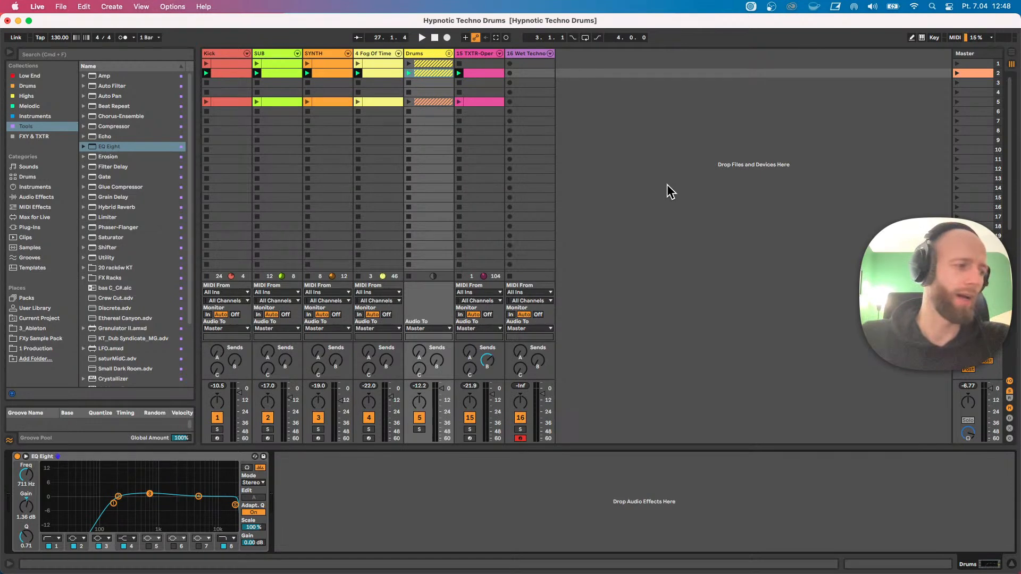
Open Fog Of Time's scene 2 clip to view its notes and shrink the note editor to show more session slots.
{"action": "double_click", "coordinate": [381, 72]}
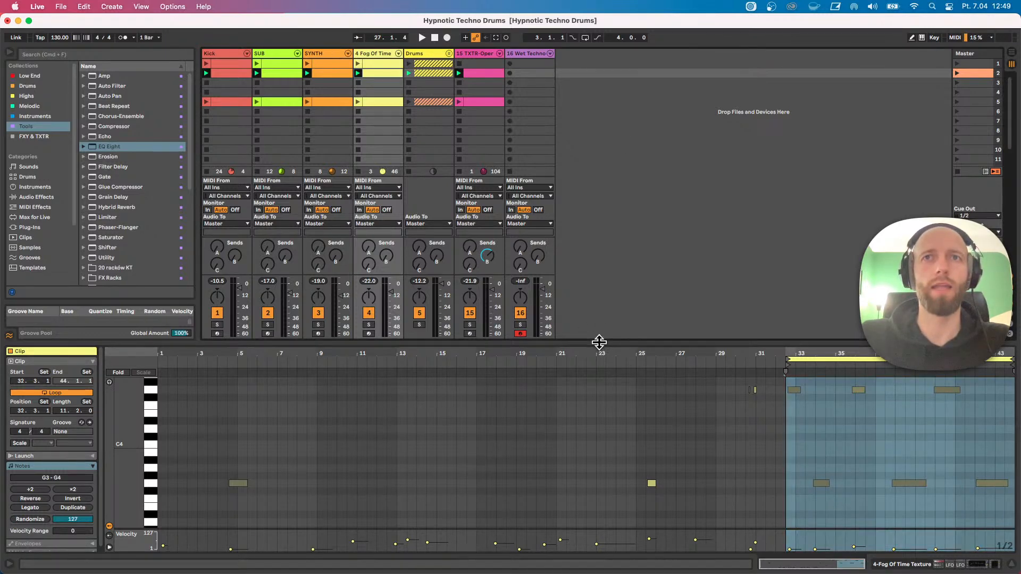
{"action": "left_click_drag", "start_coordinate": [599, 342], "coordinate": [597, 454]}
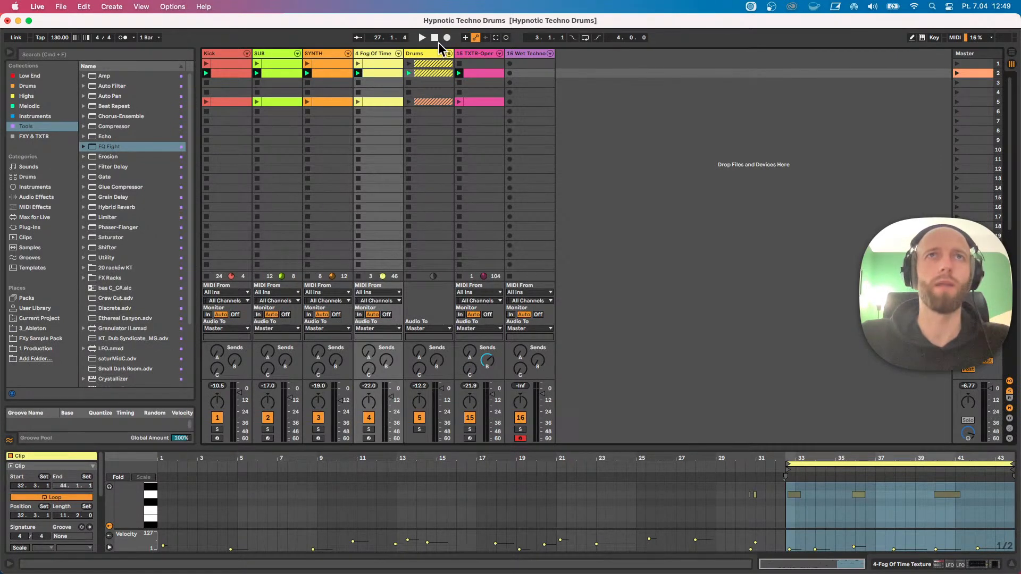
Launch scene 5 and, during playback, stop the Fog Of Time and TXTR-Operator2 clips.
{"action": "left_click", "coordinate": [957, 102]}
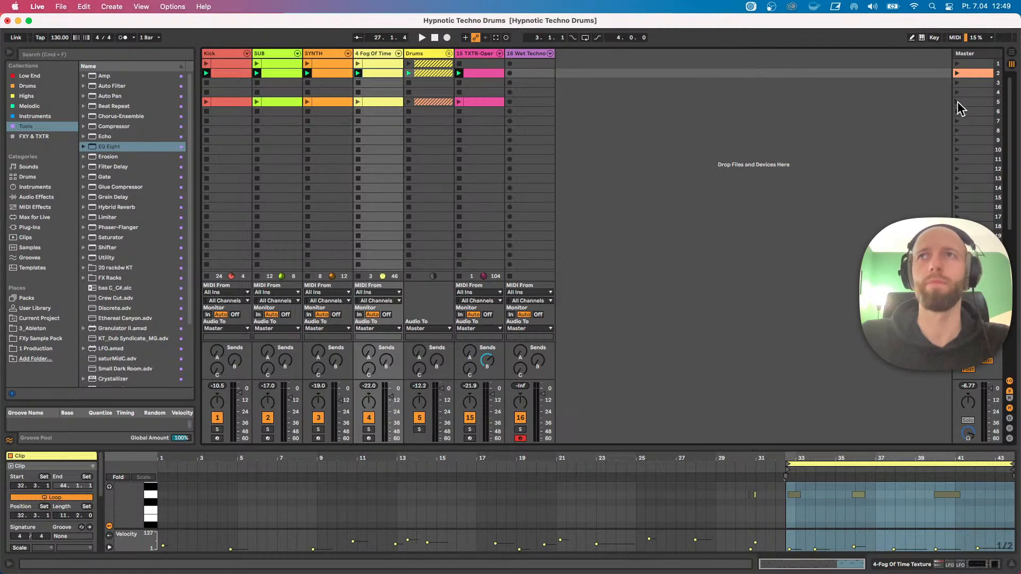
{"action": "key", "text": "space"}
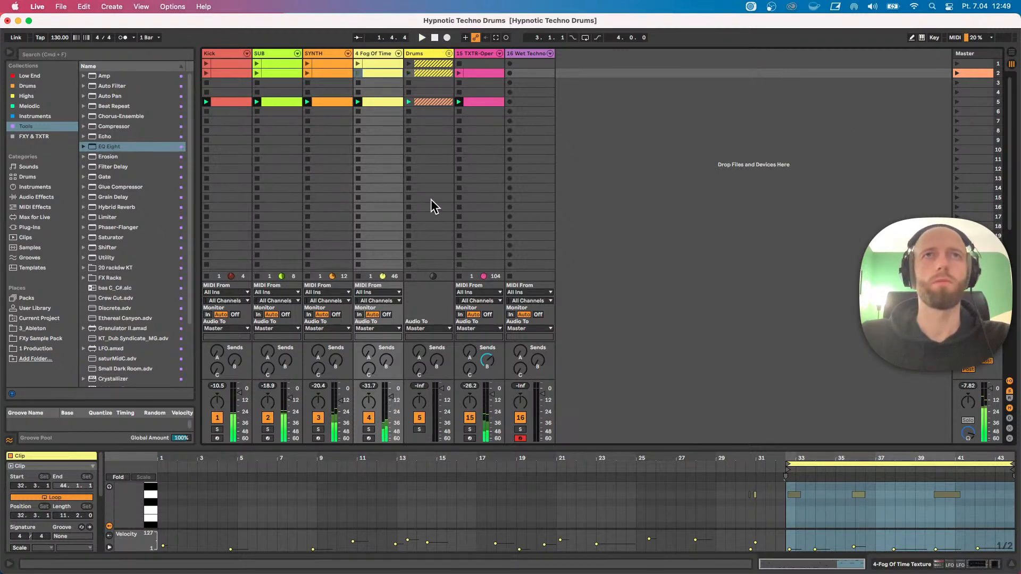
{"action": "key", "text": "space"}
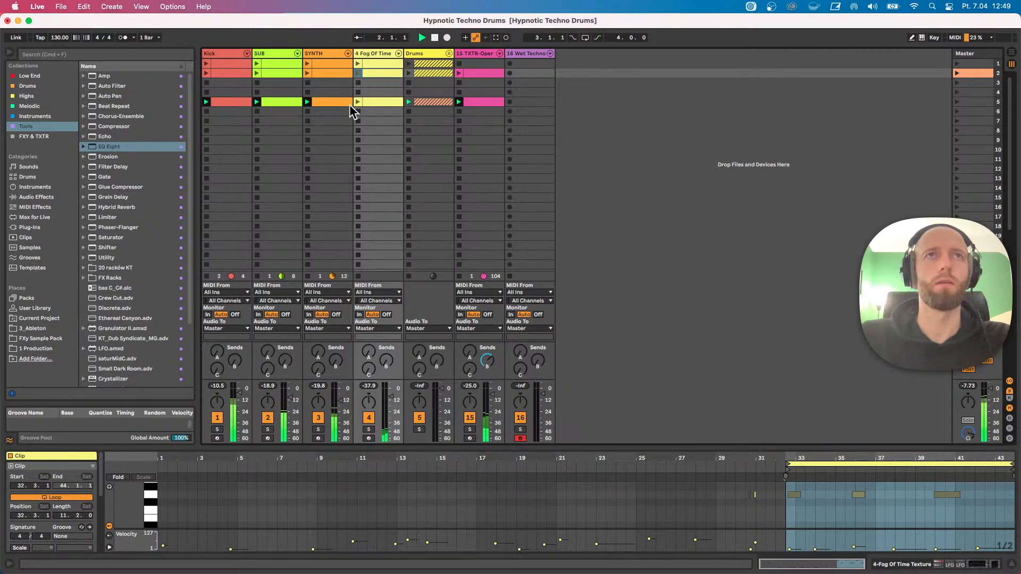
{"action": "left_click", "coordinate": [458, 121]}
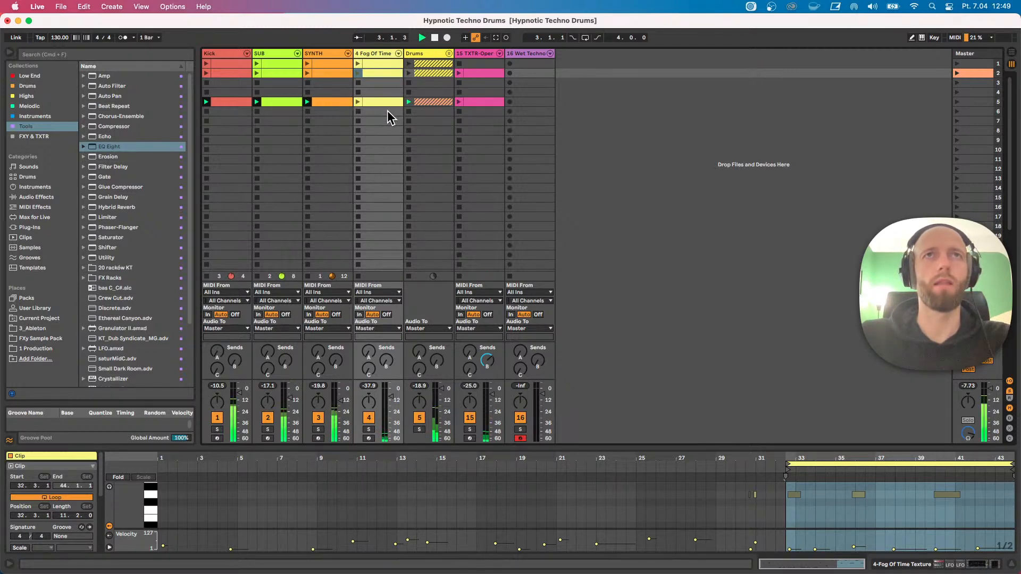
Unfold the Drums group and narrow the browser so that all session tracks fit in view.
{"action": "left_click", "coordinate": [448, 53]}
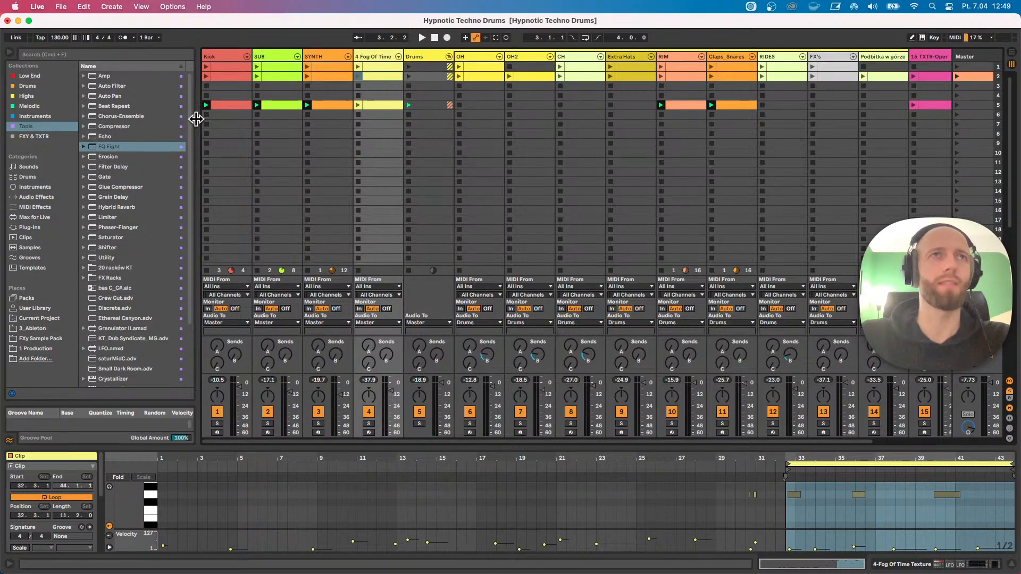
{"action": "left_click_drag", "start_coordinate": [195, 119], "coordinate": [169, 119]}
{"action": "left_click_drag", "start_coordinate": [79, 137], "coordinate": [41, 138]}
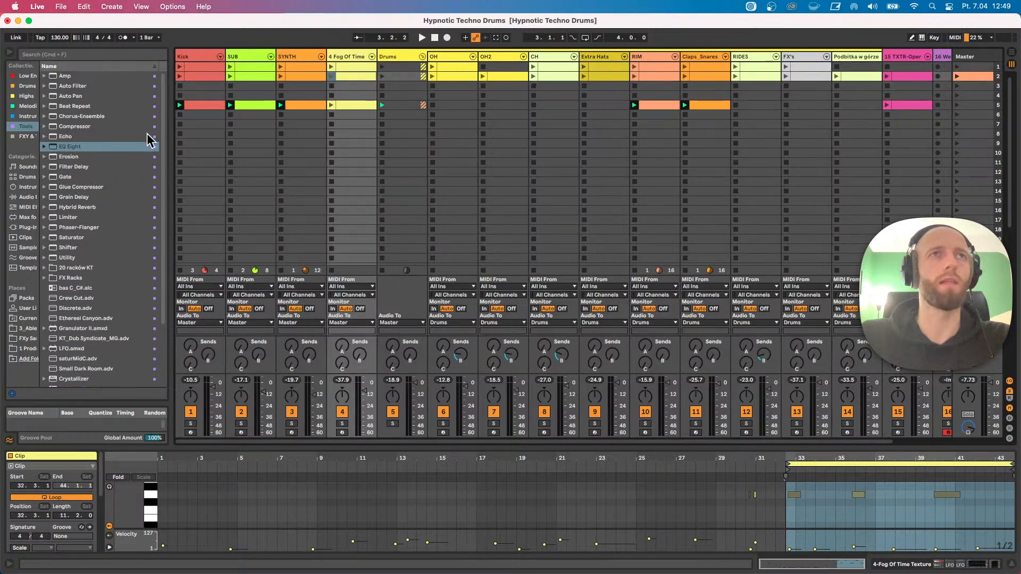
{"action": "left_click_drag", "start_coordinate": [169, 137], "coordinate": [21, 142]}
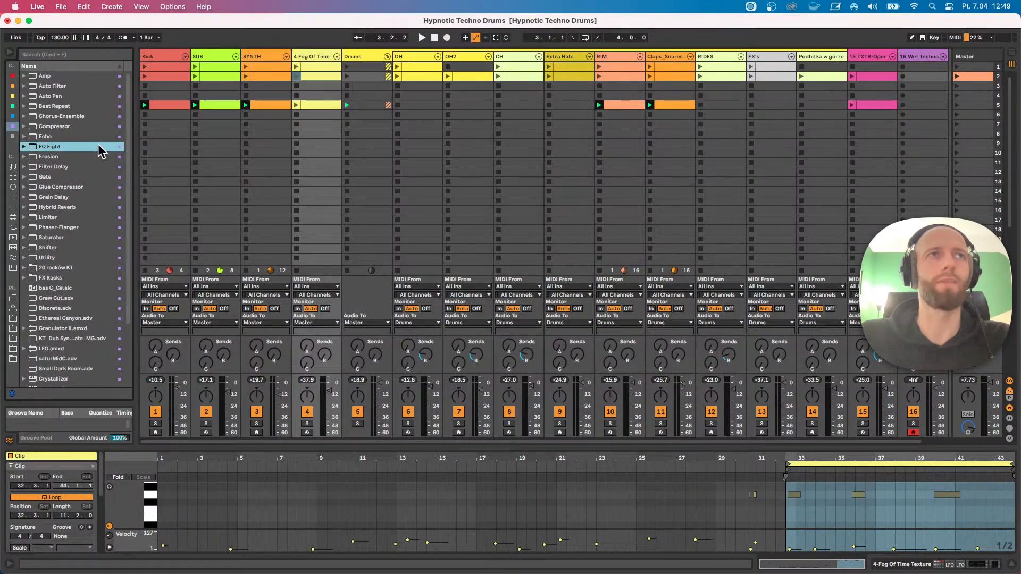
{"action": "left_click_drag", "start_coordinate": [132, 143], "coordinate": [119, 146]}
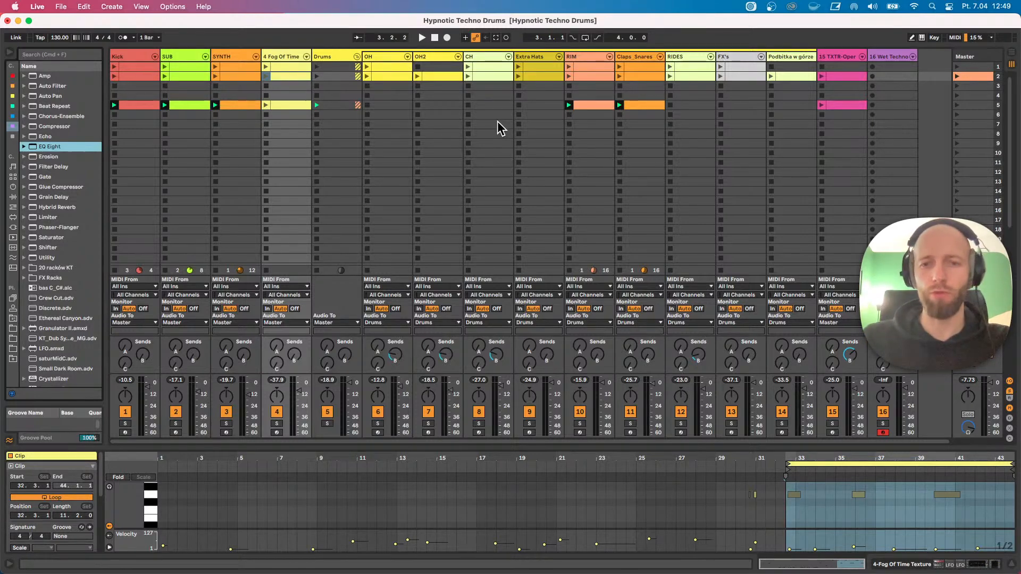
Fold the Drums group during playback and widen the browser to show the 1 Production sample folders.
{"action": "key", "text": "space"}
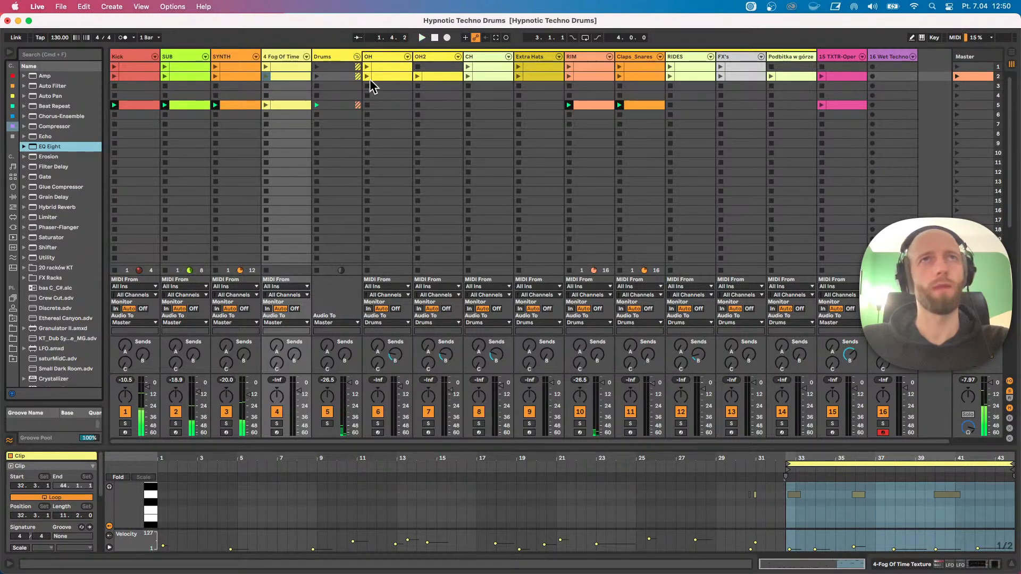
{"action": "left_click", "coordinate": [357, 56]}
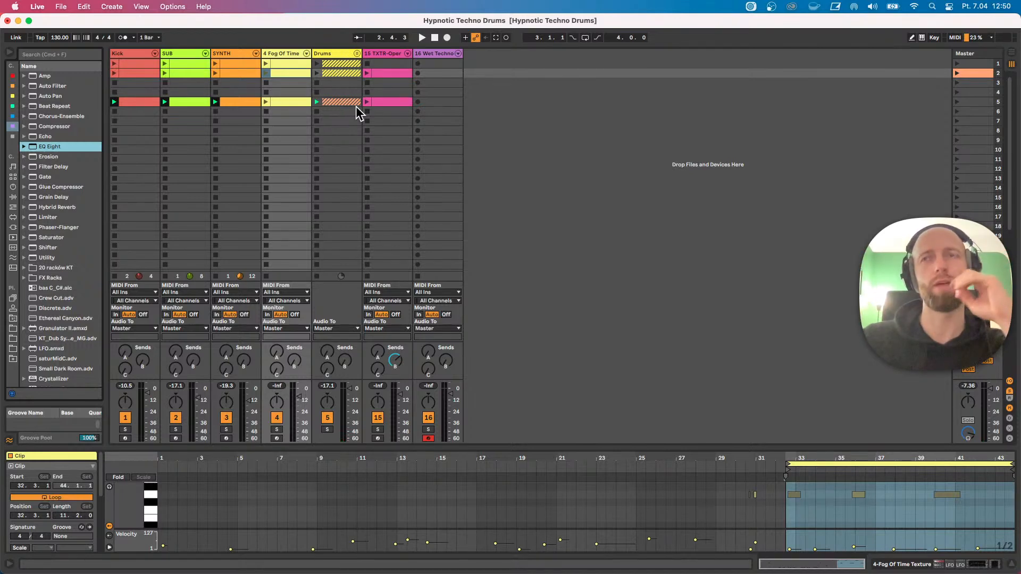
{"action": "left_click", "coordinate": [12, 329]}
{"action": "left_click_drag", "start_coordinate": [102, 316], "coordinate": [141, 316]}
{"action": "left_click", "coordinate": [12, 340]}
{"action": "left_click", "coordinate": [13, 349]}
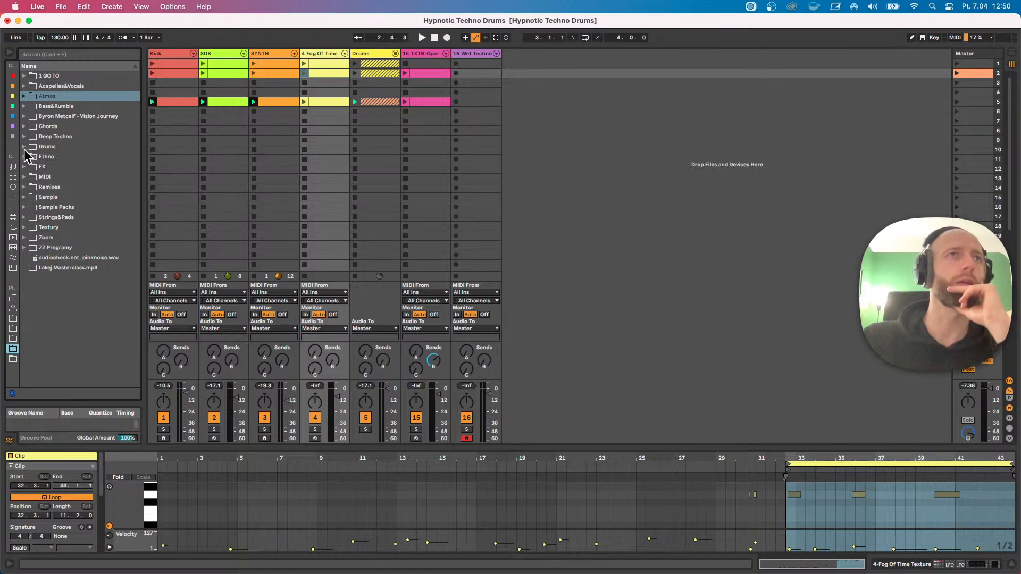
Expand the Atmos sample folder and check the recordings inside zoom2018_01_05.
{"action": "left_click", "coordinate": [23, 97]}
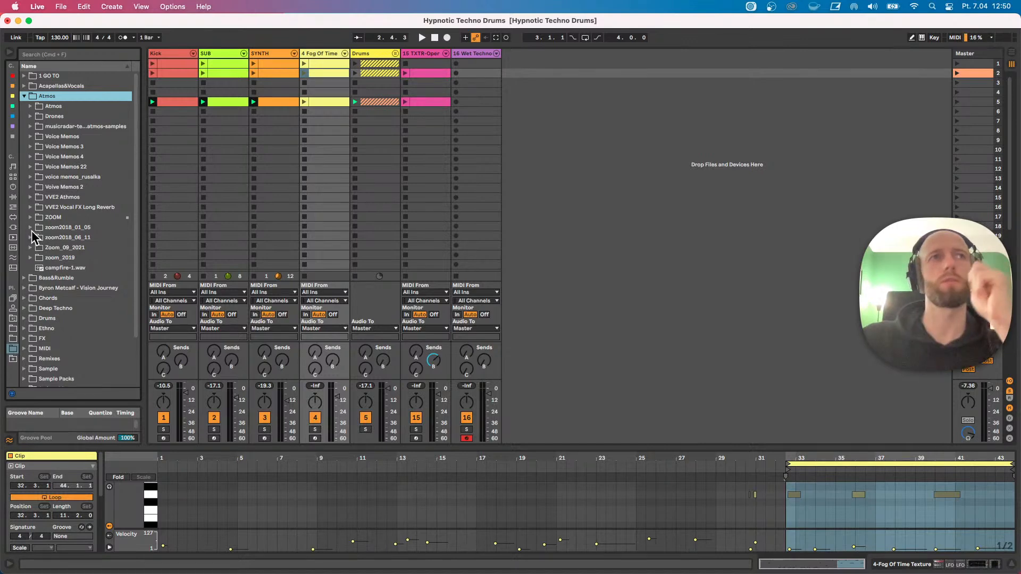
{"action": "left_click", "coordinate": [31, 227]}
{"action": "left_click", "coordinate": [45, 239]}
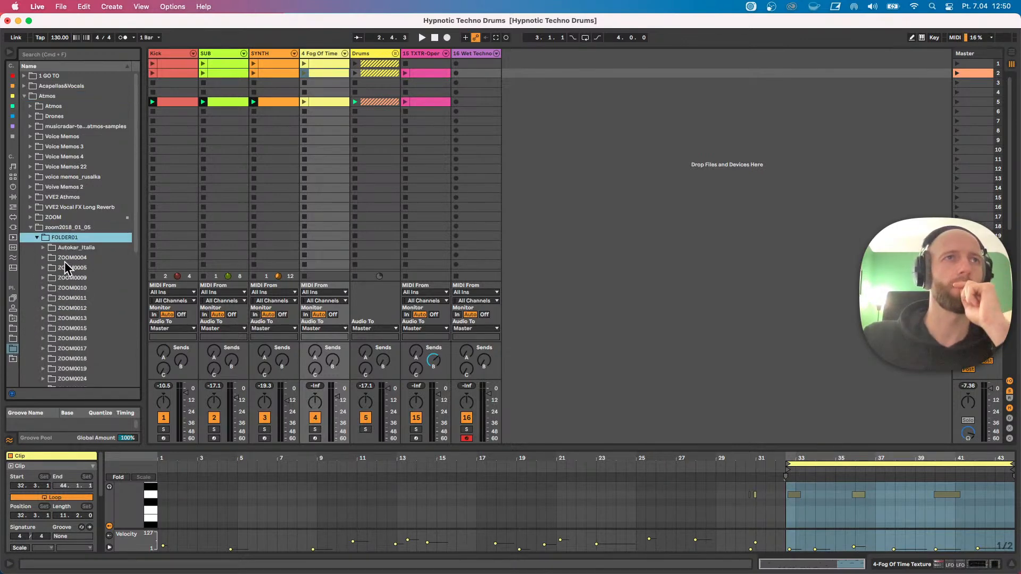
{"action": "left_click", "coordinate": [37, 237]}
{"action": "left_click", "coordinate": [31, 228]}
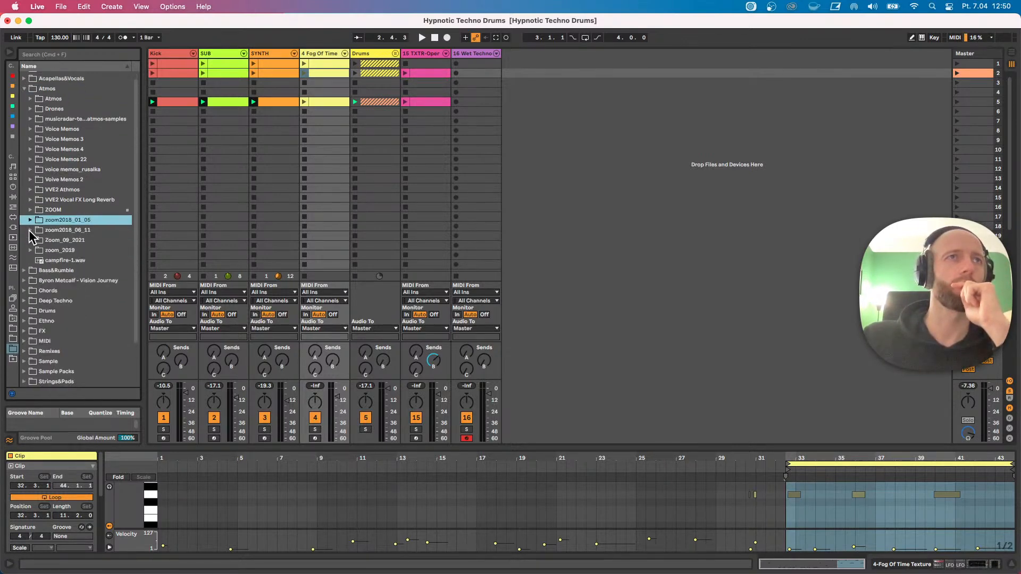
Preview ZOOM0010_TrLR.WAV from the Zoom_09_2021 folder at several points of the recording.
{"action": "left_click", "coordinate": [30, 240]}
{"action": "left_click", "coordinate": [46, 269]}
{"action": "left_click", "coordinate": [56, 281]}
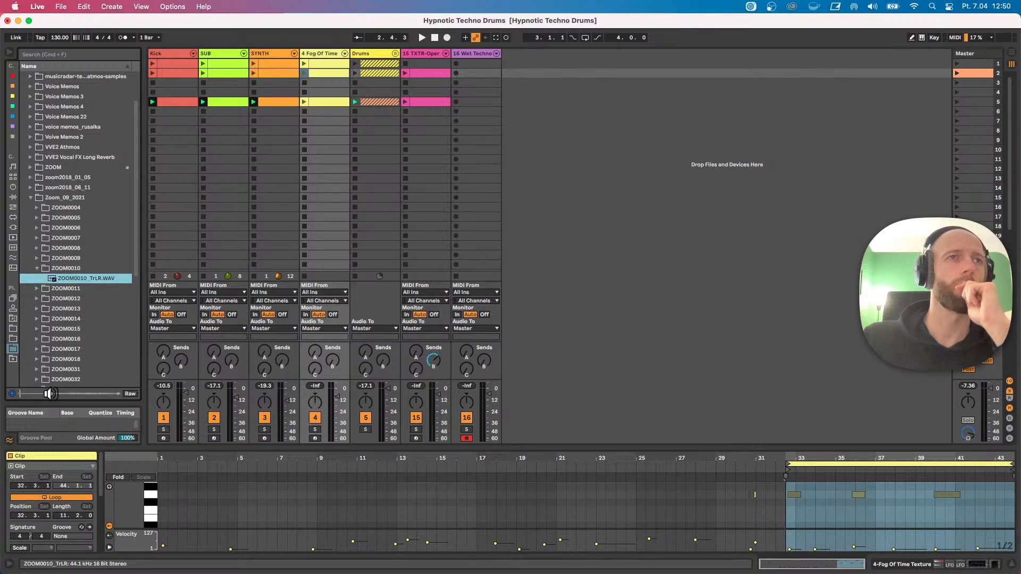
{"action": "left_click", "coordinate": [57, 394]}
{"action": "left_click", "coordinate": [73, 393]}
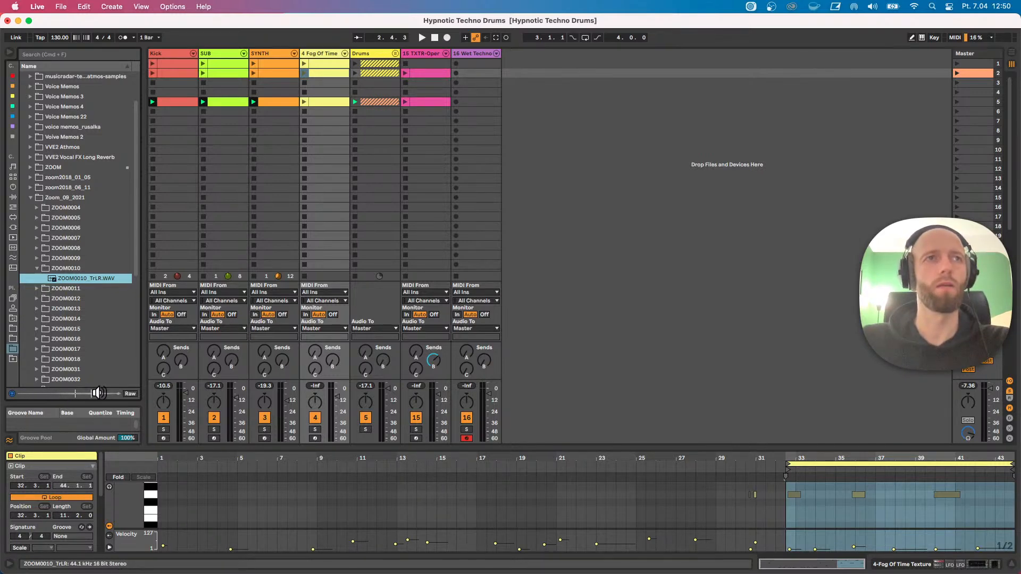
{"action": "left_click", "coordinate": [41, 393]}
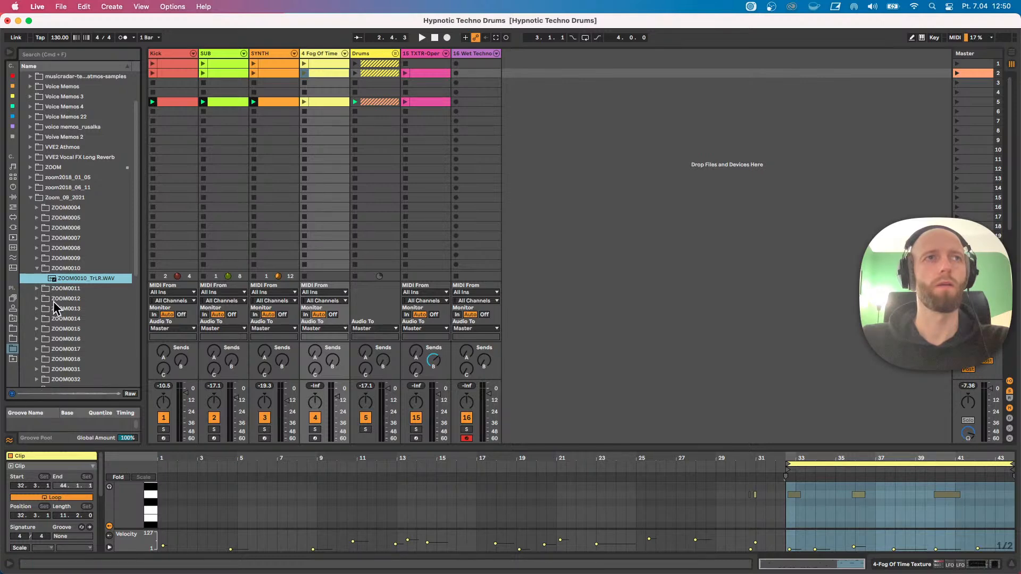
Add ZOOM0010_TrLR.WAV as a scene 5 clip on a new audio track and play it soloed.
{"action": "left_click_drag", "start_coordinate": [62, 282], "coordinate": [538, 104]}
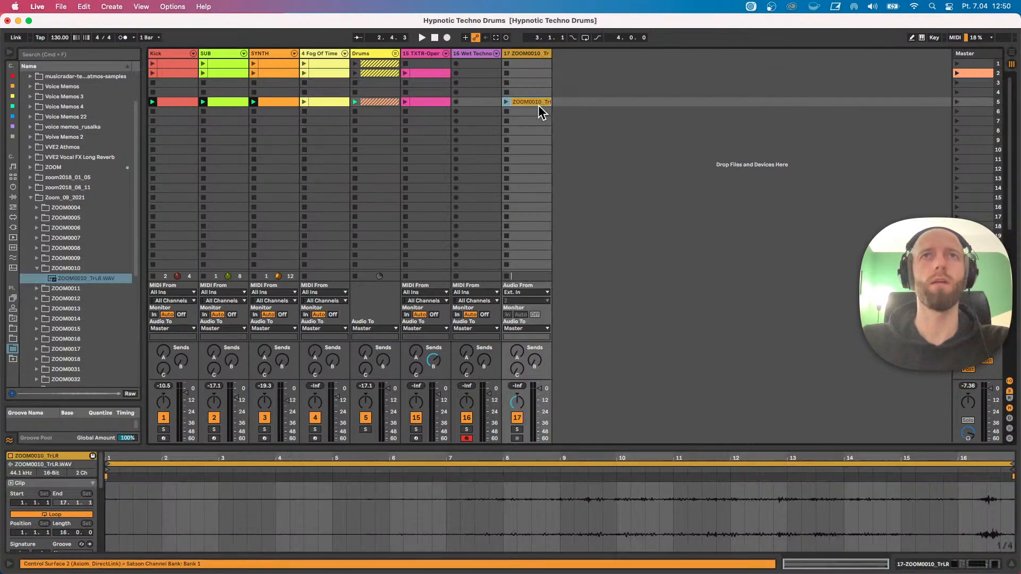
{"action": "key", "text": "space"}
{"action": "left_click", "coordinate": [516, 430]}
{"action": "left_click", "coordinate": [508, 101]}
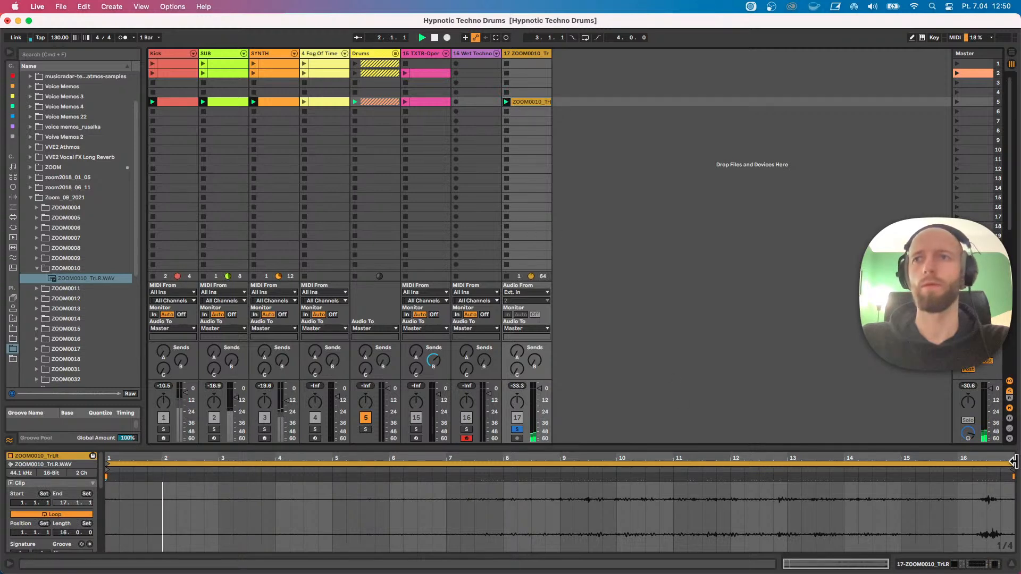
Set the low-cut band of the ZOOM0010 track's EQ Eight to 408 Hz, unsolo it and rebalance its volume.
{"action": "double_click", "coordinate": [519, 52]}
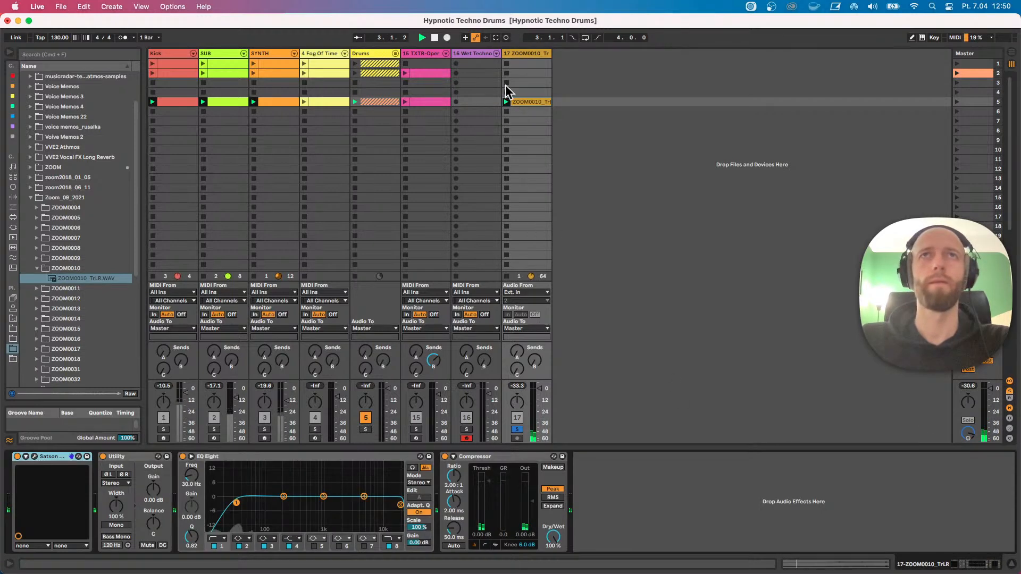
{"action": "left_click_drag", "start_coordinate": [235, 503], "coordinate": [300, 504]}
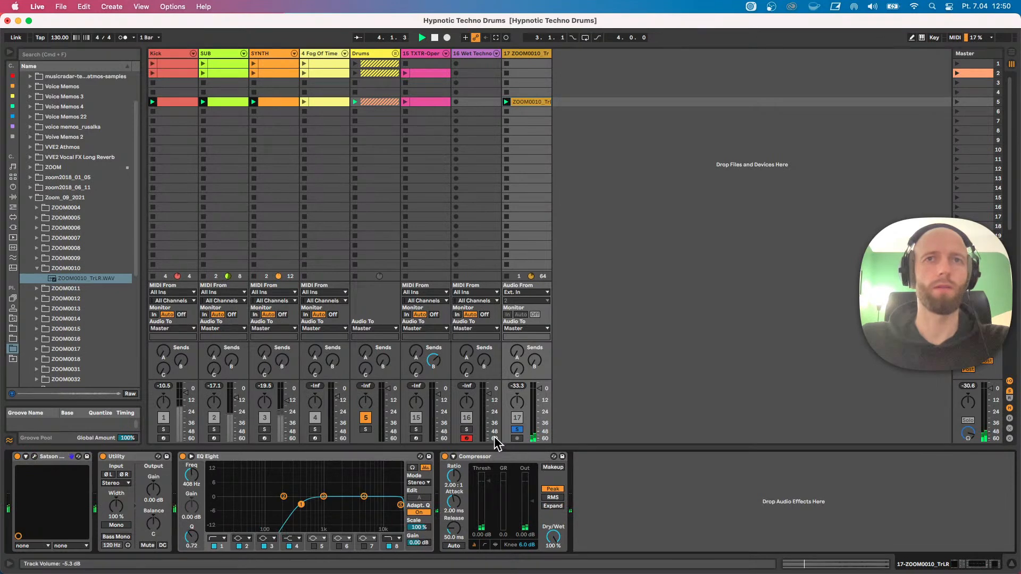
{"action": "left_click", "coordinate": [517, 429]}
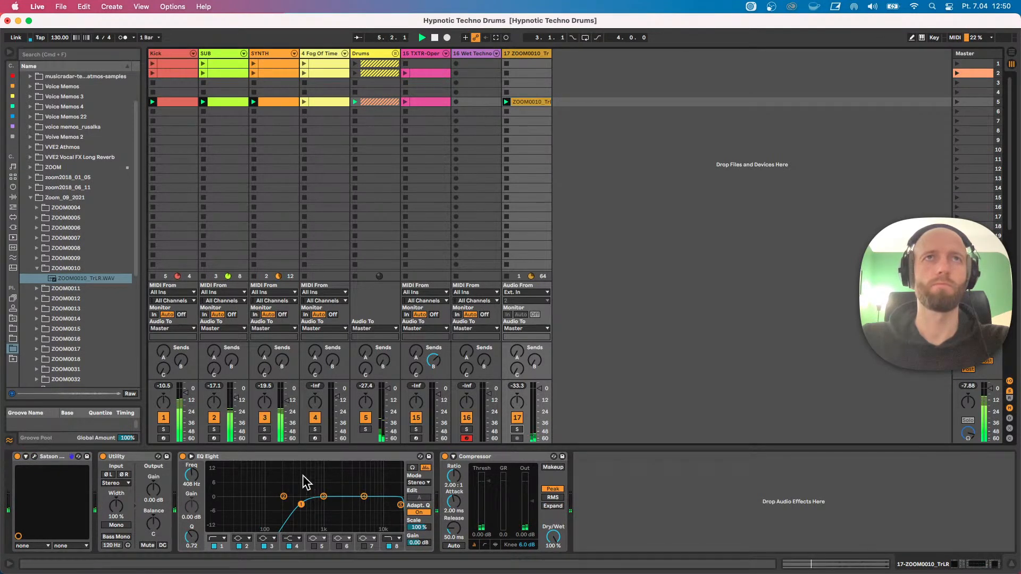
{"action": "left_click_drag", "start_coordinate": [534, 394], "coordinate": [536, 438]}
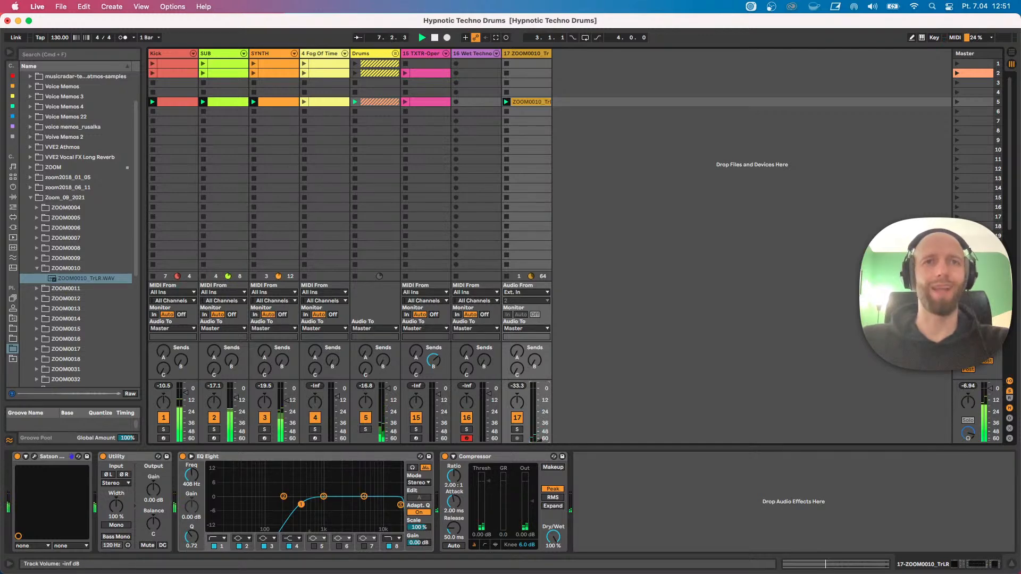
{"action": "left_click_drag", "start_coordinate": [539, 438], "coordinate": [538, 412]}
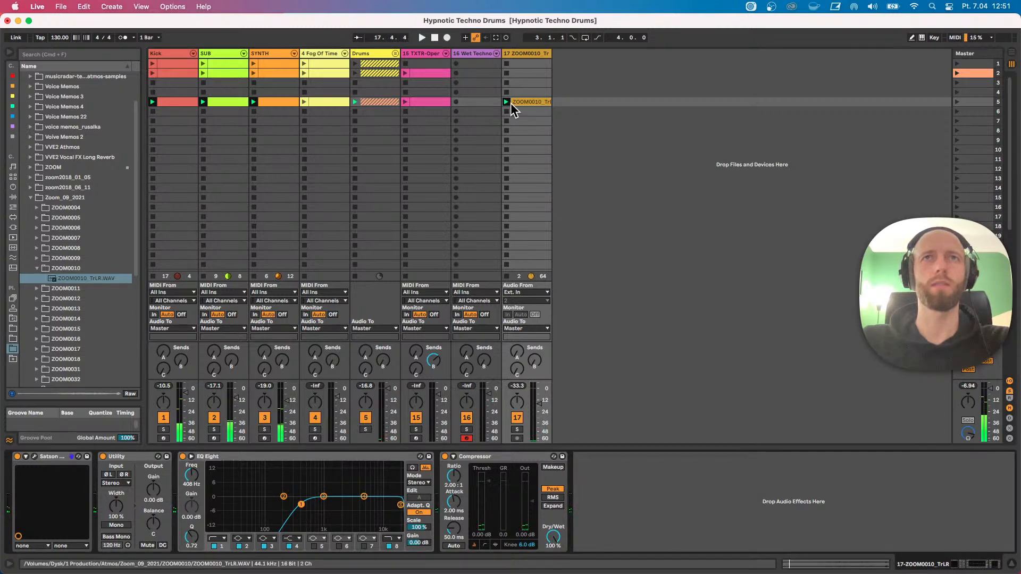
Shorten the ZOOM0010_TrLR clip's loop to 15 bars and stop playback.
{"action": "left_click", "coordinate": [527, 103]}
{"action": "left_click_drag", "start_coordinate": [1013, 463], "coordinate": [955, 463]}
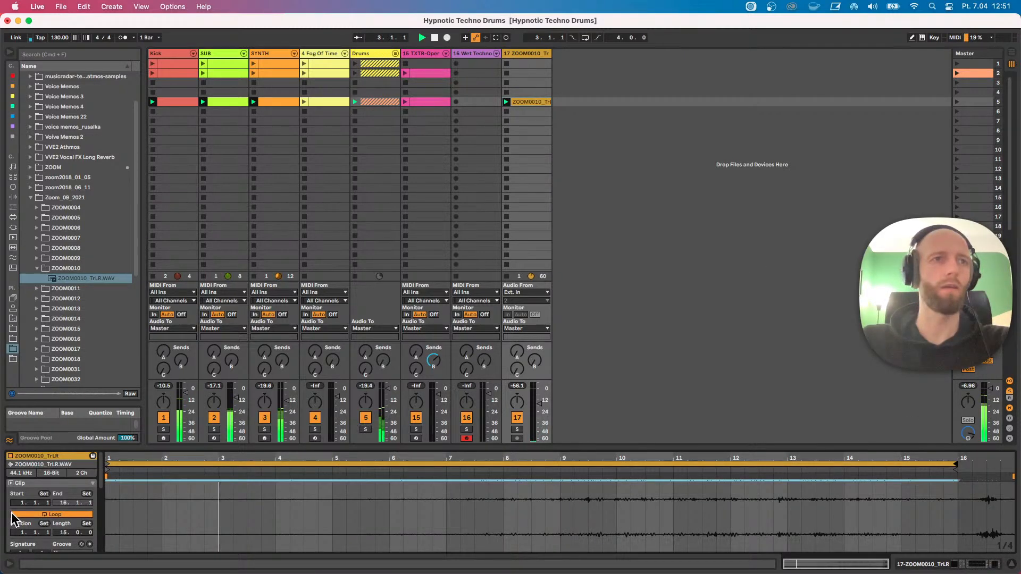
{"action": "key", "text": "space"}
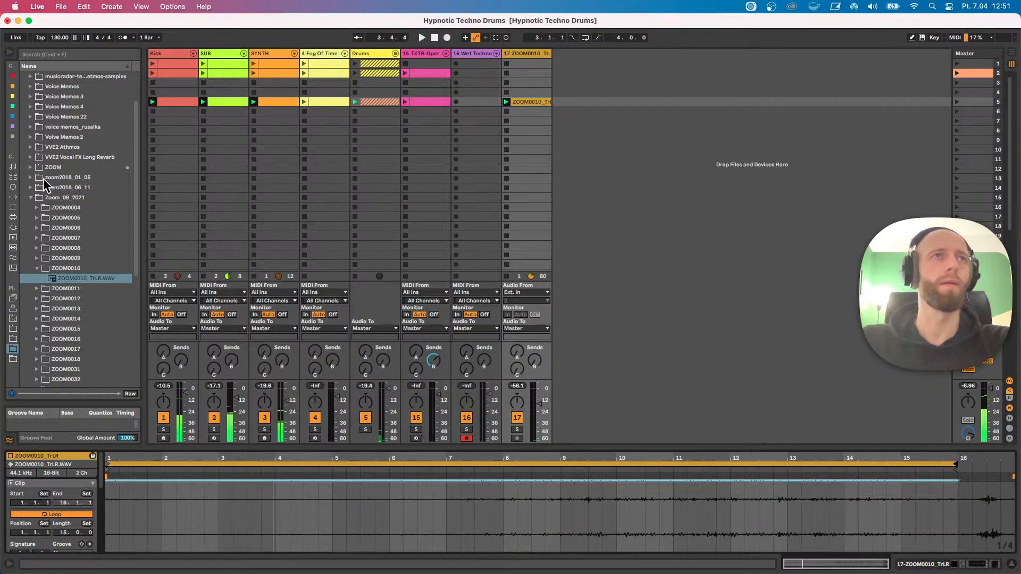
Add the KT_Ambience Groove Maker.adg rack from the 20 racków KT folder to the end of the ZOOM0010 track's device chain.
{"action": "left_click", "coordinate": [515, 53]}
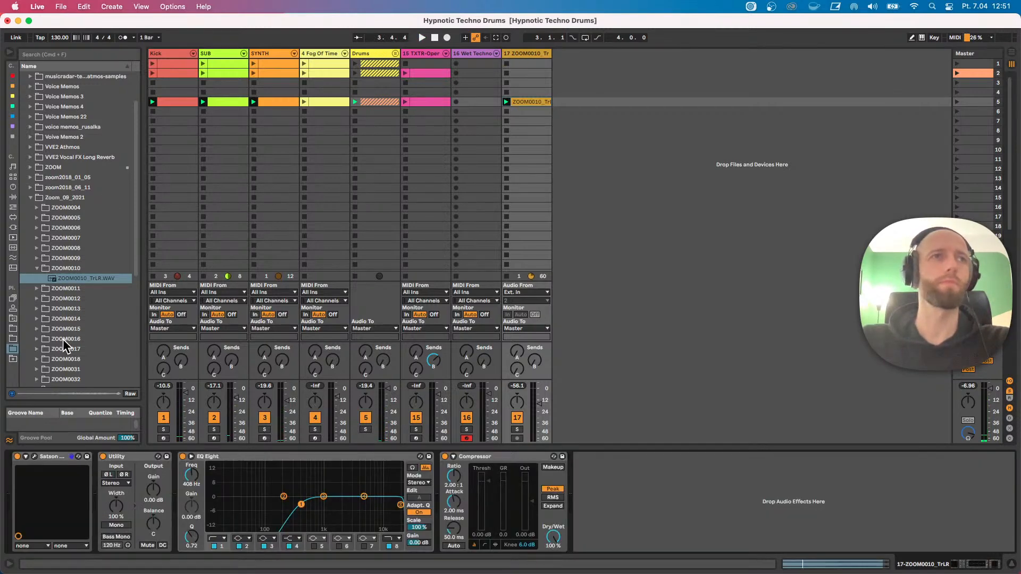
{"action": "left_click", "coordinate": [13, 308]}
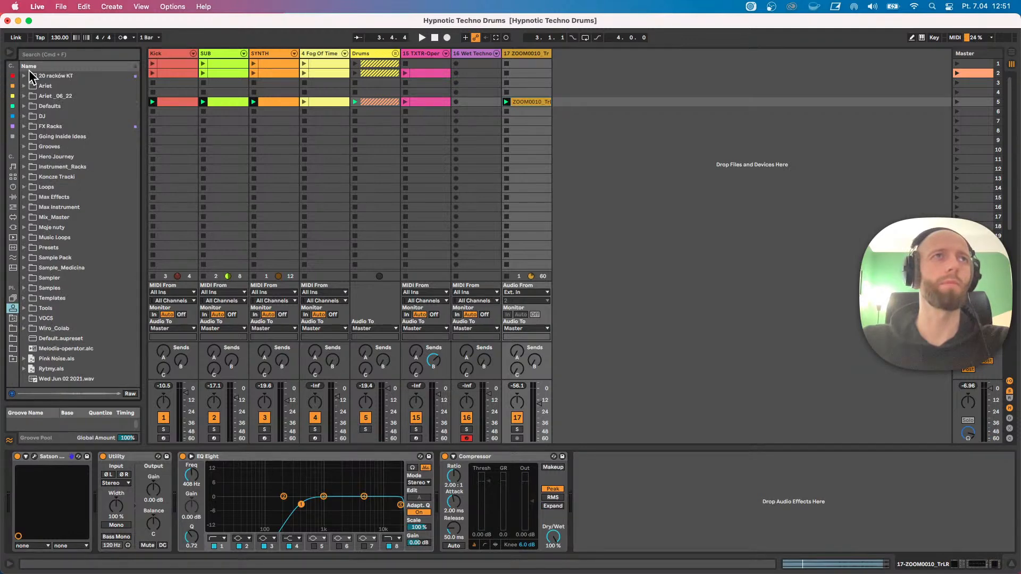
{"action": "left_click", "coordinate": [23, 76]}
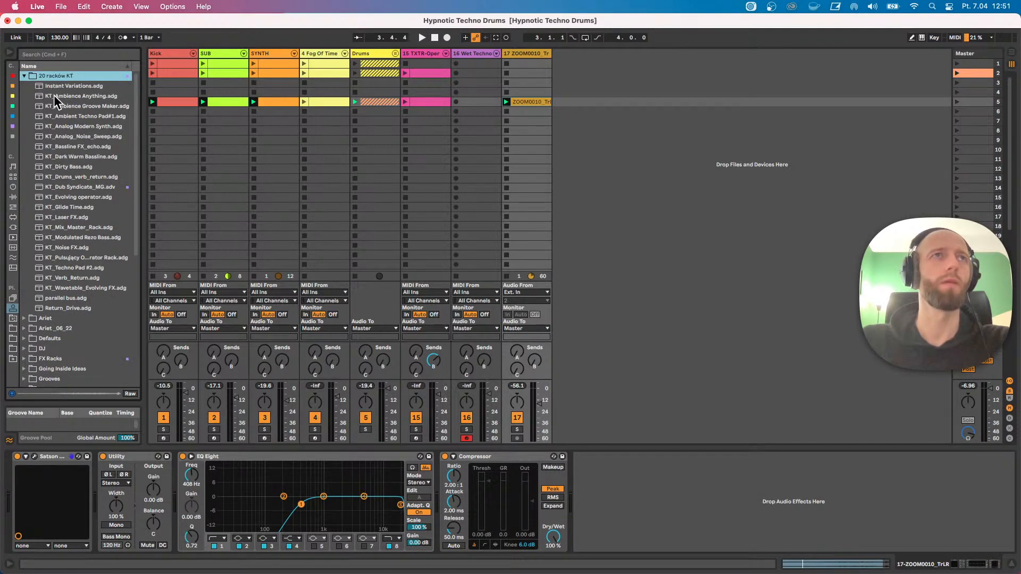
{"action": "left_click_drag", "start_coordinate": [73, 108], "coordinate": [512, 138]}
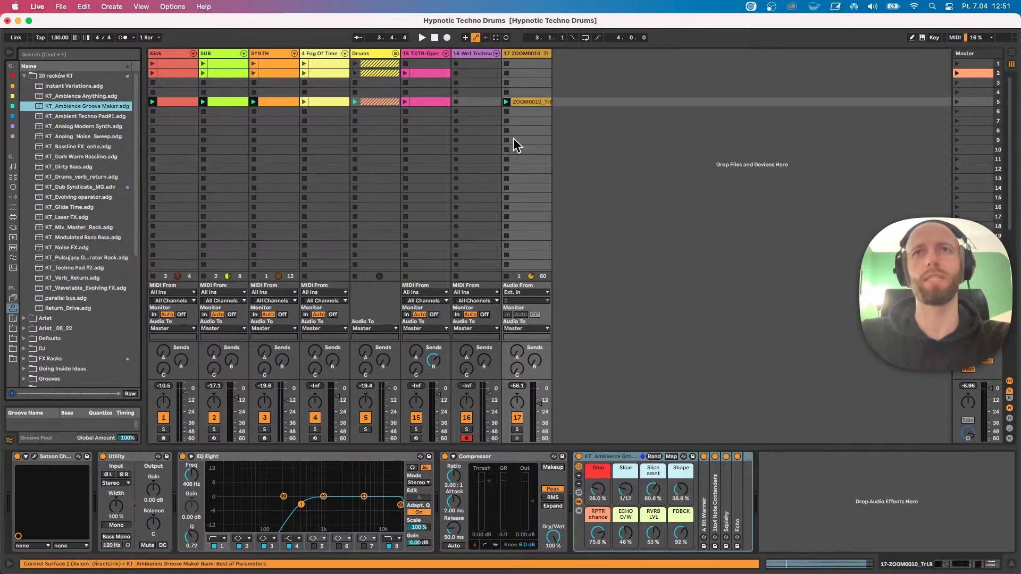
Play the session, fold the EQ Eight and set the KT_Ambience Groove Maker rack's Slice macro to 1/16.
{"action": "key", "text": "space"}
{"action": "double_click", "coordinate": [354, 463]}
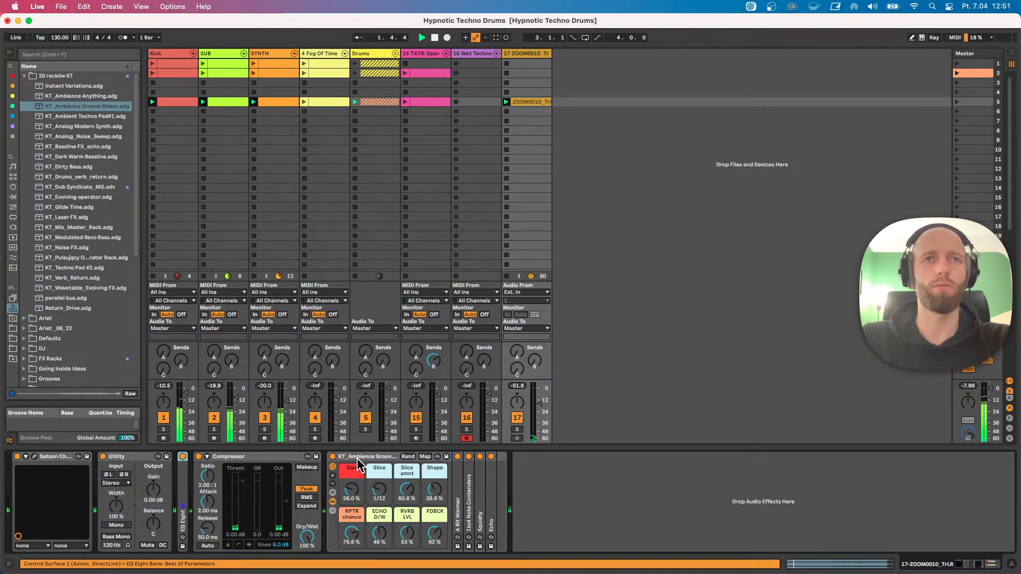
{"action": "left_click_drag", "start_coordinate": [380, 491], "coordinate": [380, 498]}
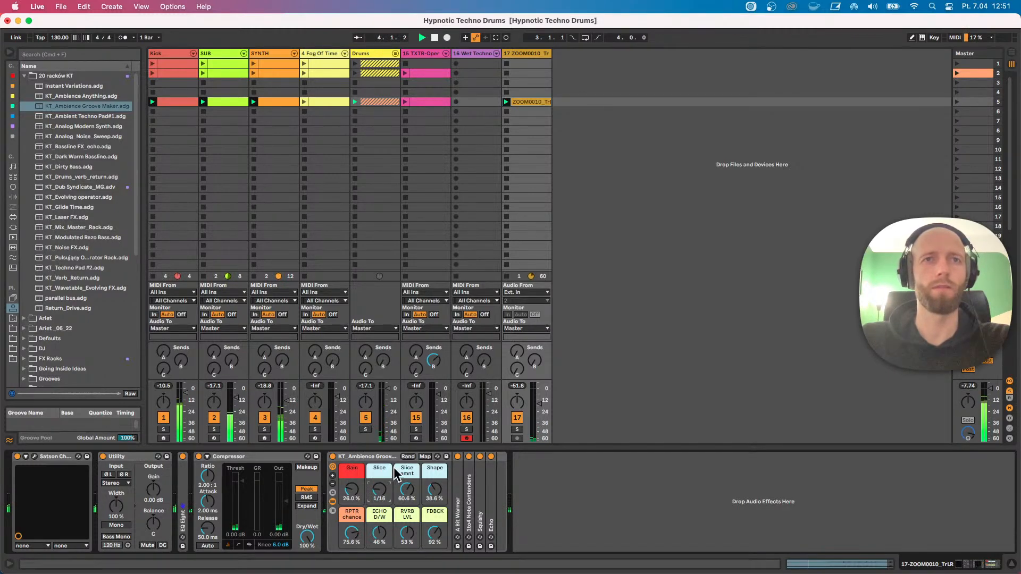
Solo the ZOOM0010 track and inspect the rack's A Bit Warmer device.
{"action": "left_click", "coordinate": [517, 429]}
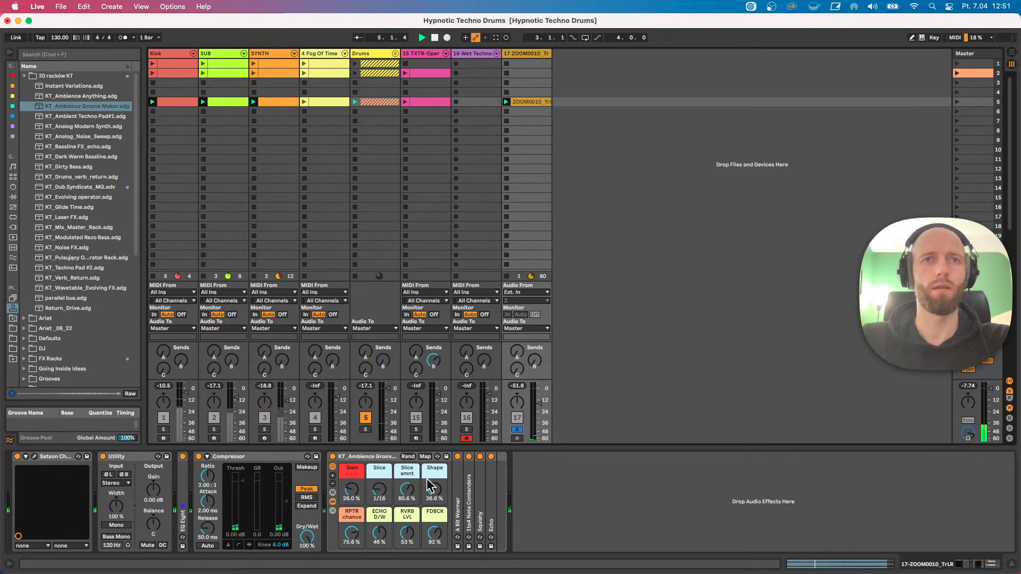
{"action": "double_click", "coordinate": [456, 502]}
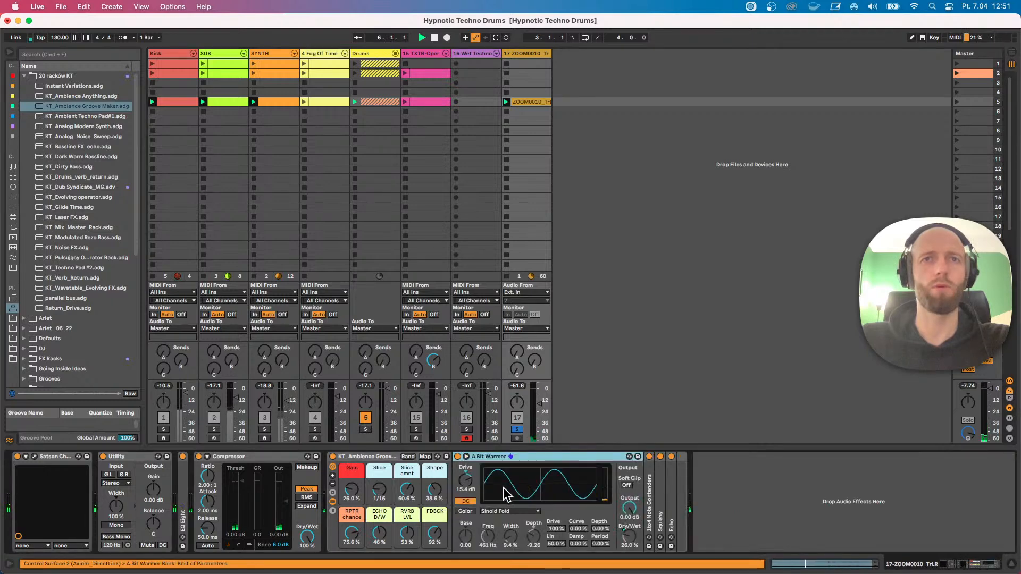
{"action": "double_click", "coordinate": [499, 457]}
Unfold the rack's 1to4 Note Contenders device, try its Amount at 0% and set it to 38.6%.
{"action": "double_click", "coordinate": [470, 481]}
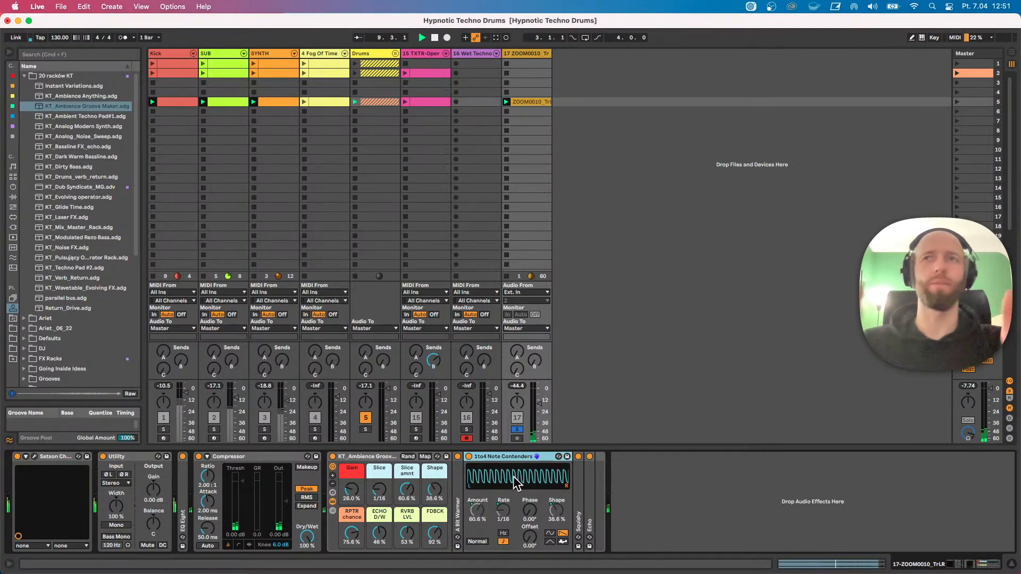
{"action": "left_click_drag", "start_coordinate": [512, 477], "coordinate": [512, 527]}
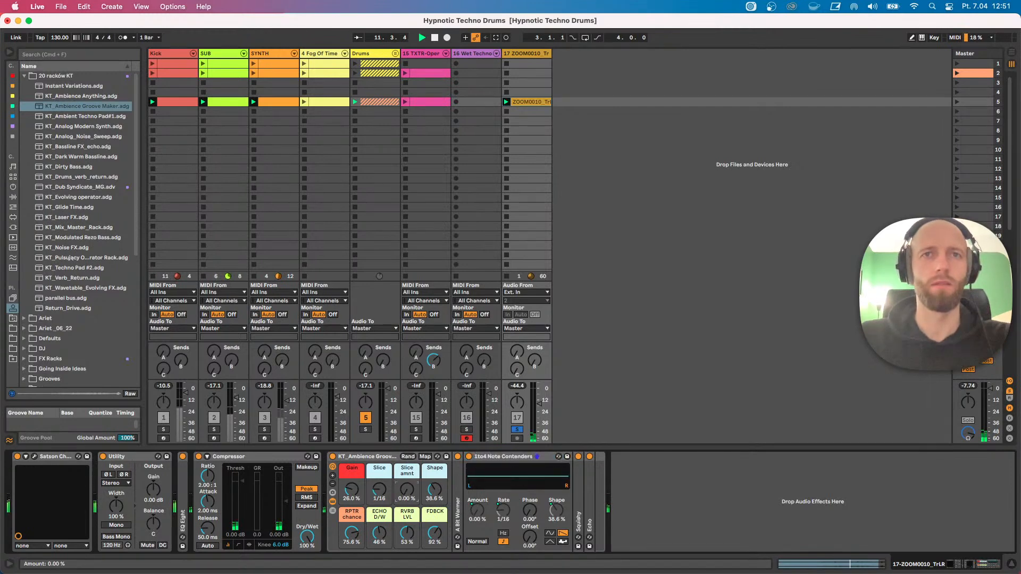
{"action": "left_click_drag", "start_coordinate": [477, 509], "coordinate": [477, 497]}
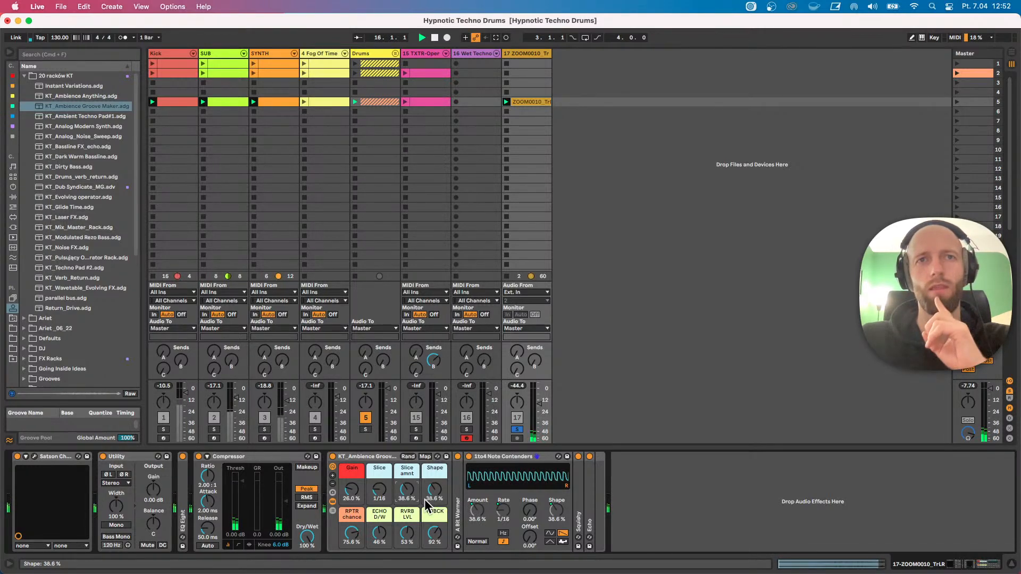
{"action": "left_click", "coordinate": [468, 456]}
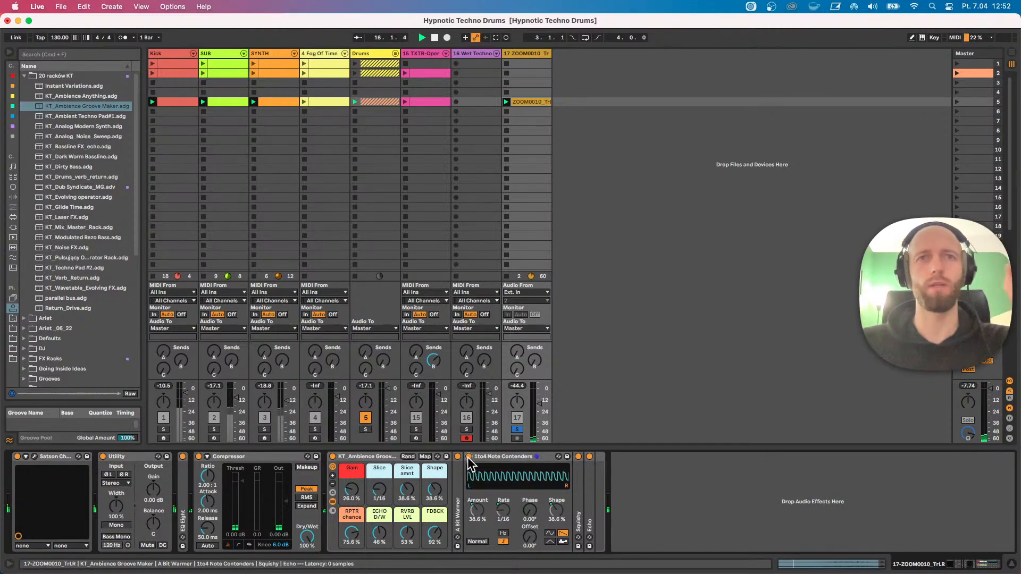
Set the rack's Shape macro to 26.0%, unsolo the track and set Slice amnt to 29.1%.
{"action": "left_click_drag", "start_coordinate": [434, 490], "coordinate": [435, 527]}
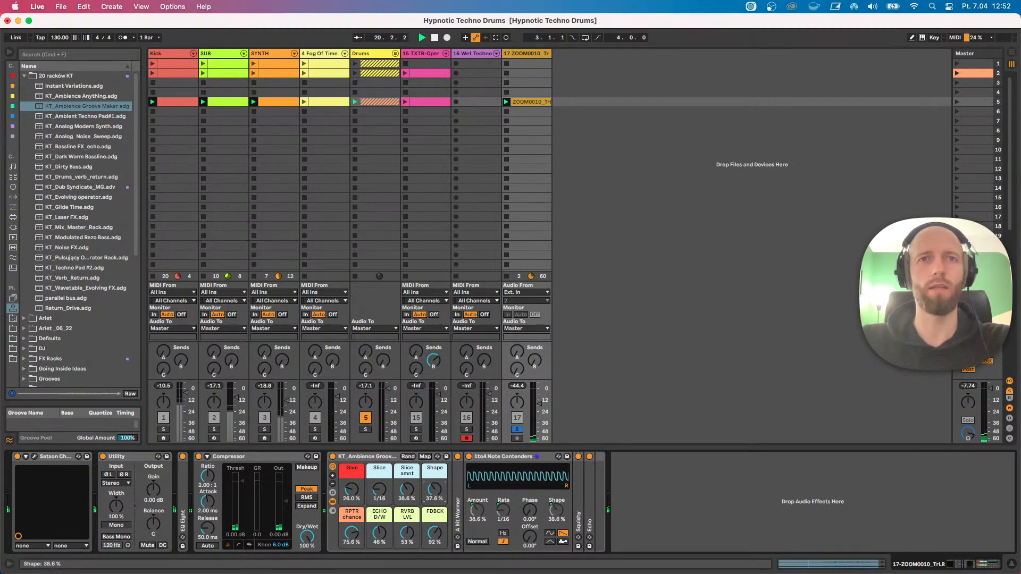
{"action": "left_click", "coordinate": [516, 429]}
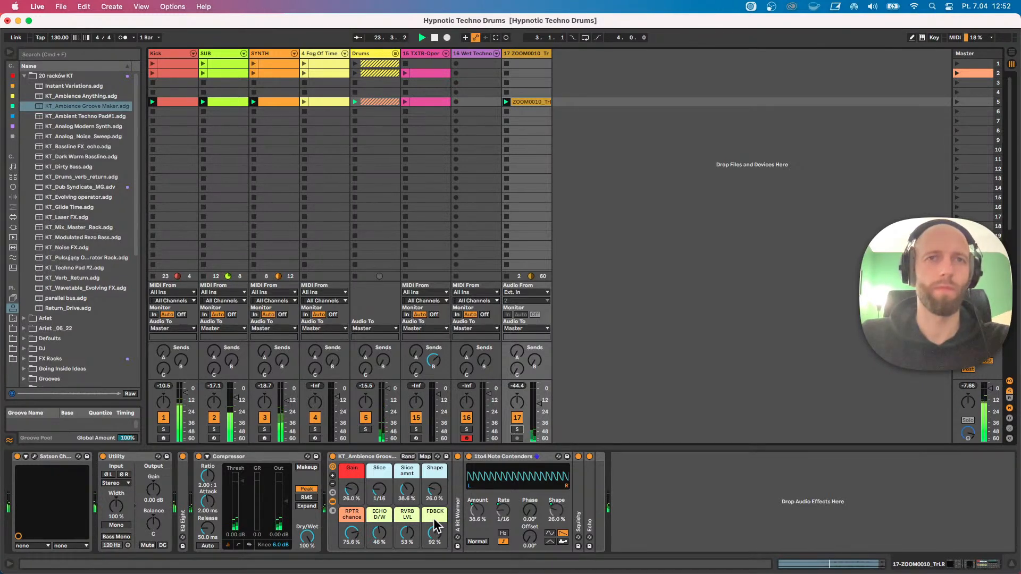
{"action": "left_click_drag", "start_coordinate": [407, 491], "coordinate": [407, 468]}
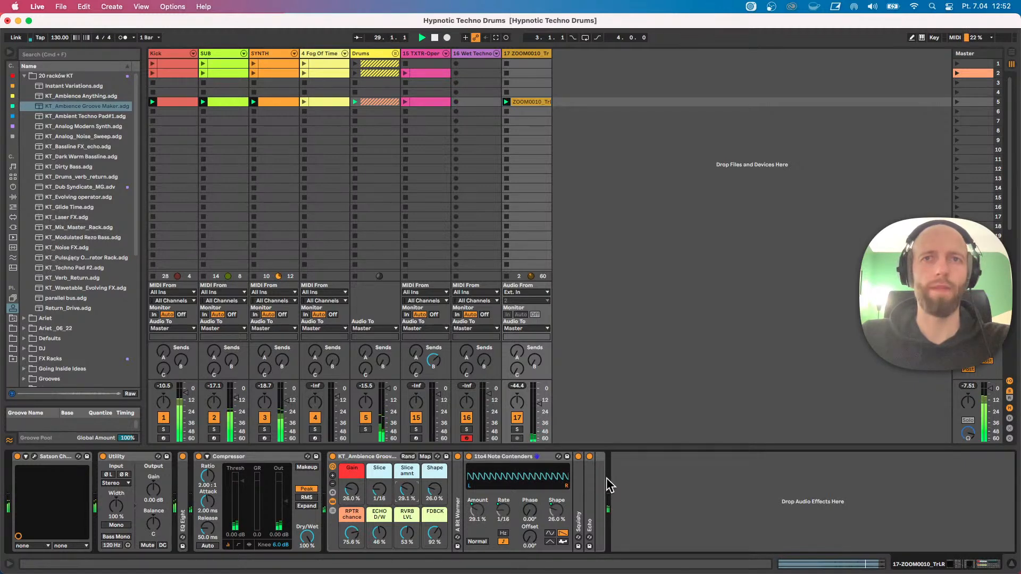
Fold 1to4 Note Contenders and inspect the rack's Squishy and Echo devices.
{"action": "double_click", "coordinate": [524, 458]}
{"action": "double_click", "coordinate": [478, 482]}
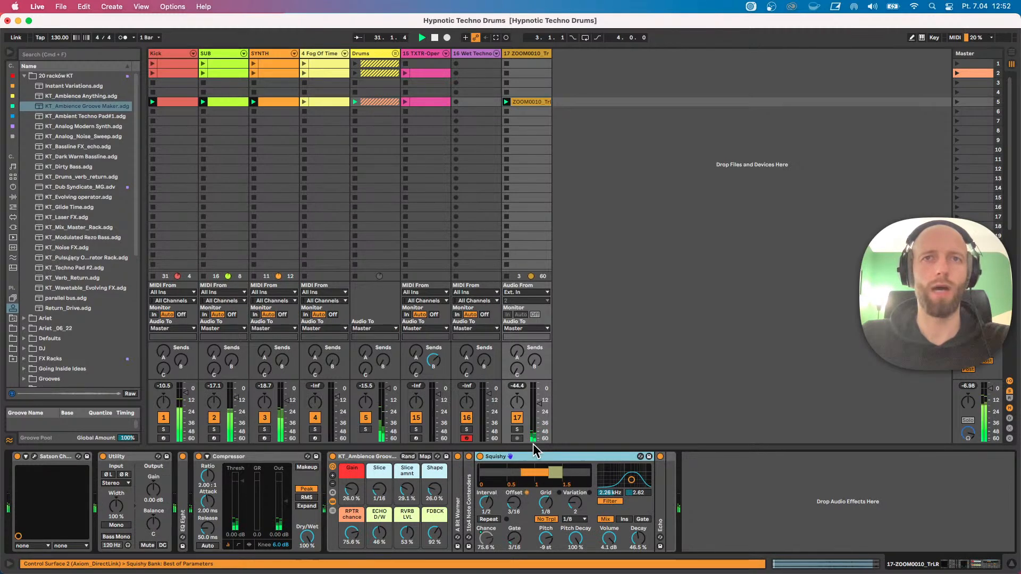
{"action": "double_click", "coordinate": [659, 490]}
{"action": "double_click", "coordinate": [574, 457]}
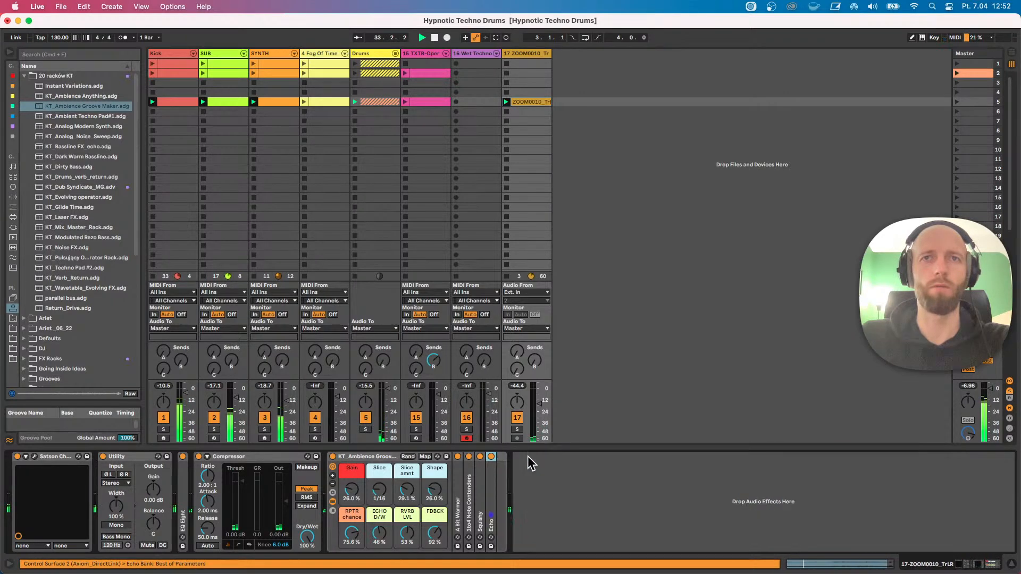
Open the ZOOM0010 clip, extend its loop end to 16.2.1 and enlarge the clip view.
{"action": "left_click", "coordinate": [527, 99]}
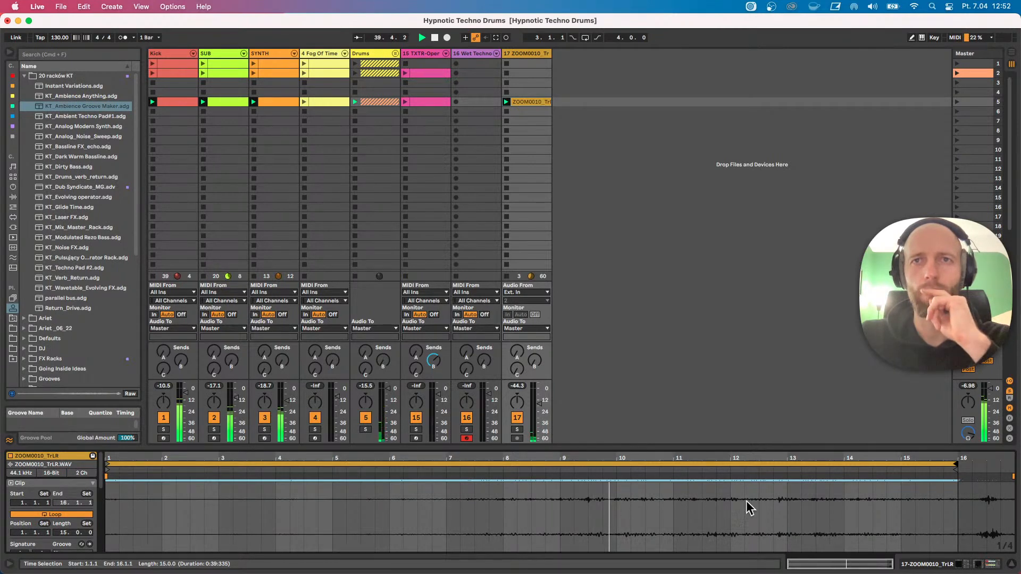
{"action": "left_click_drag", "start_coordinate": [951, 465], "coordinate": [972, 466]}
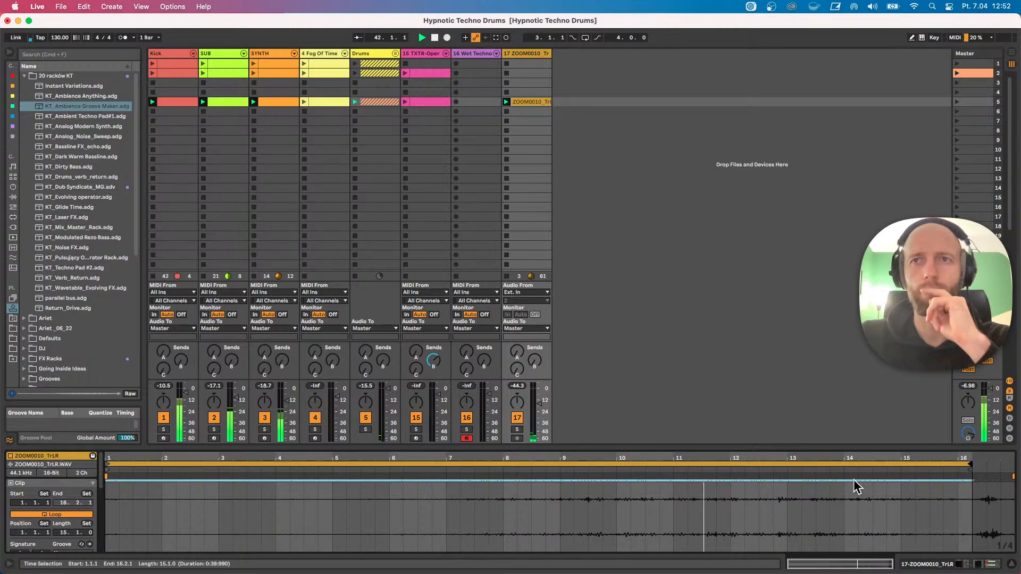
{"action": "left_click_drag", "start_coordinate": [841, 447], "coordinate": [837, 361]}
{"action": "left_click", "coordinate": [820, 446]}
{"action": "left_click", "coordinate": [820, 449]}
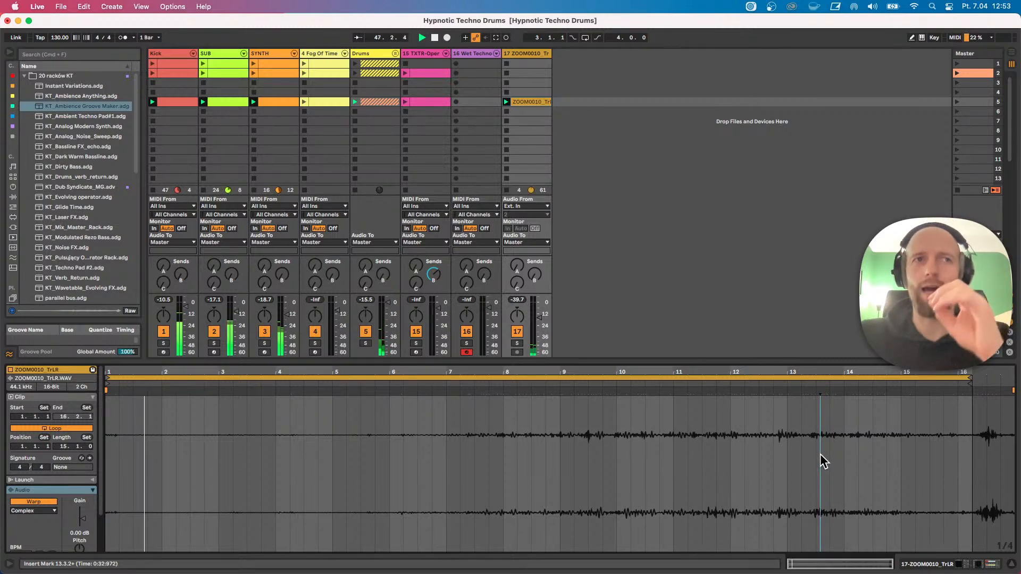
Stop playback and display the ZOOM0010 clip's own Gain envelope.
{"action": "key", "text": "space"}
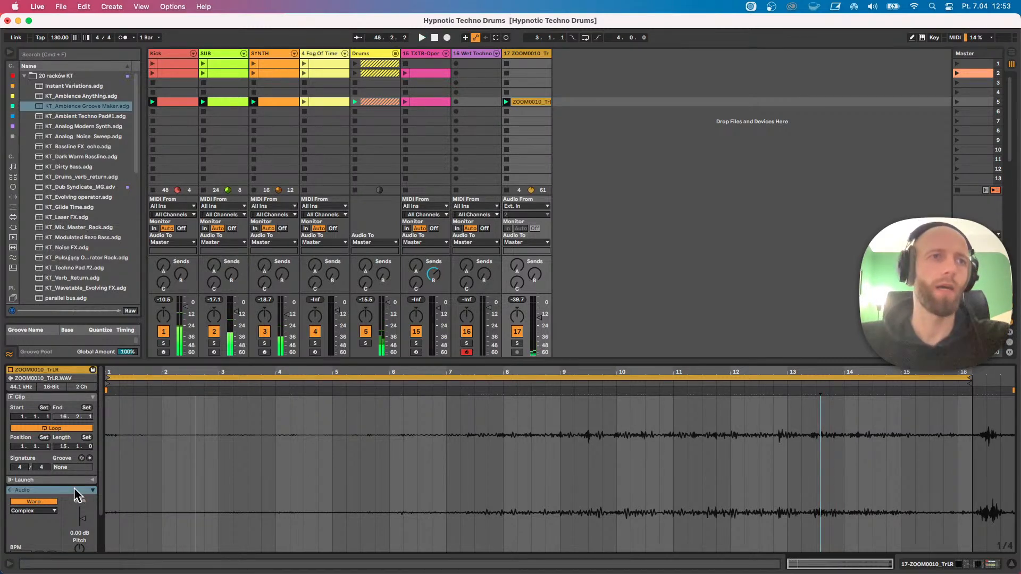
{"action": "scroll", "coordinate": [74, 487], "scroll_direction": "down", "scroll_amount": 1}
{"action": "left_click", "coordinate": [24, 504]}
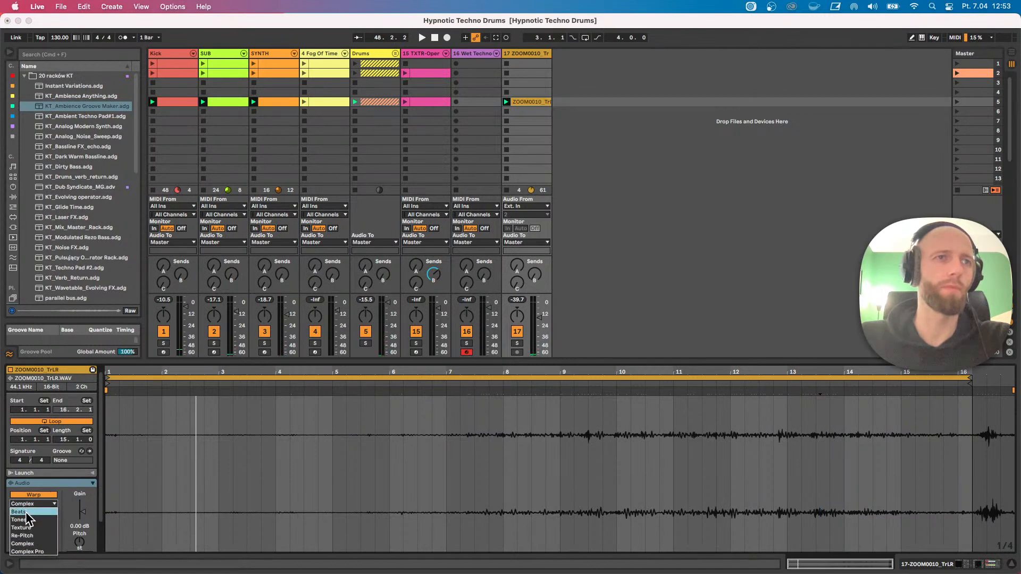
{"action": "left_click", "coordinate": [63, 493]}
{"action": "scroll", "coordinate": [55, 493], "scroll_direction": "down", "scroll_amount": 3}
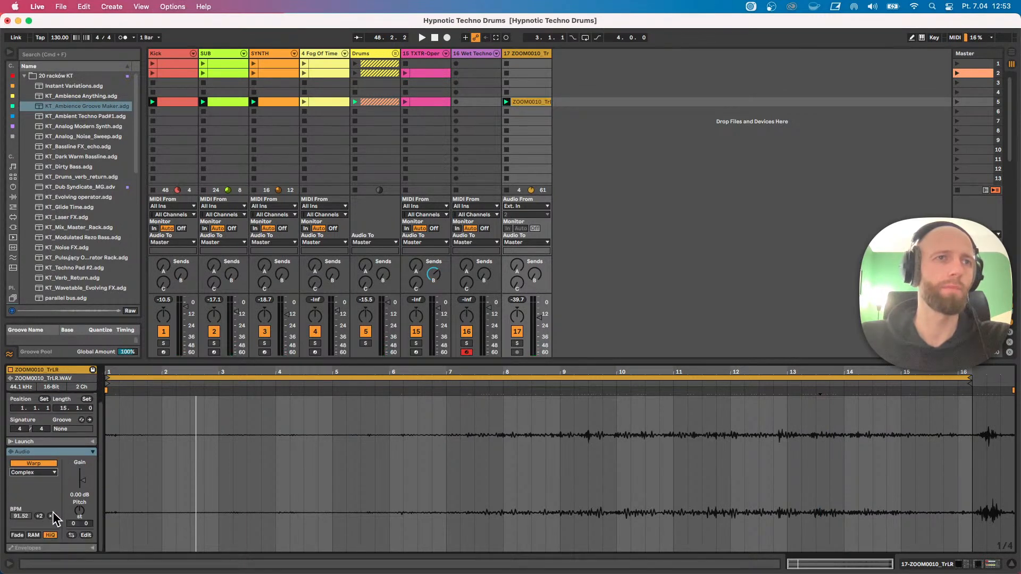
{"action": "left_click", "coordinate": [41, 548]}
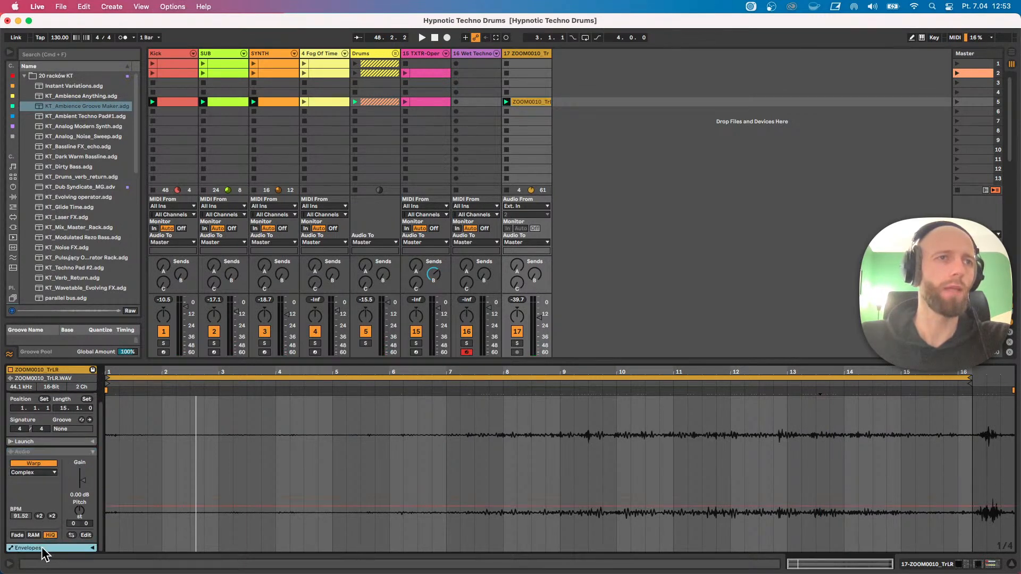
{"action": "left_click", "coordinate": [87, 547]}
{"action": "left_click", "coordinate": [40, 484]}
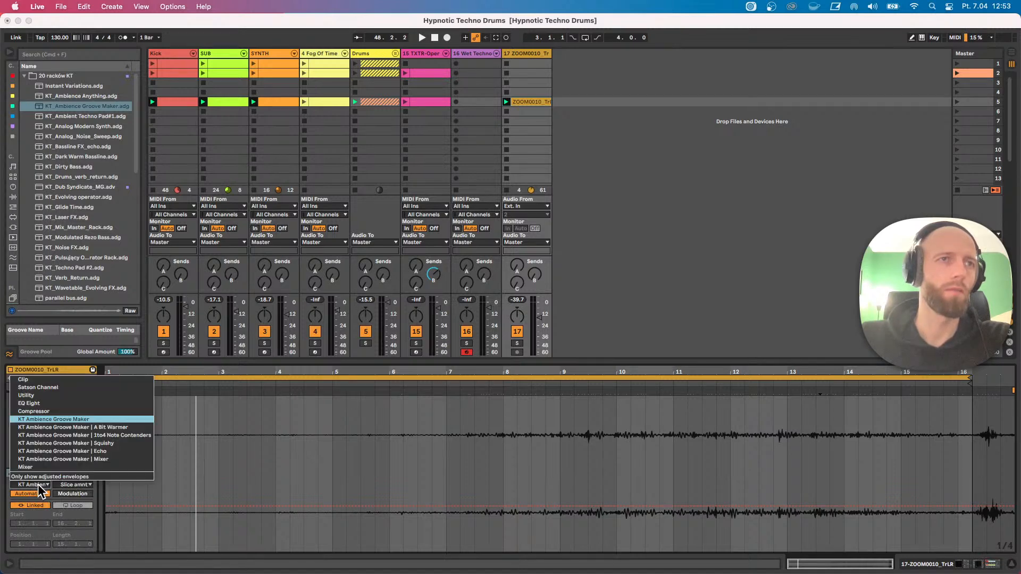
{"action": "left_click", "coordinate": [35, 382]}
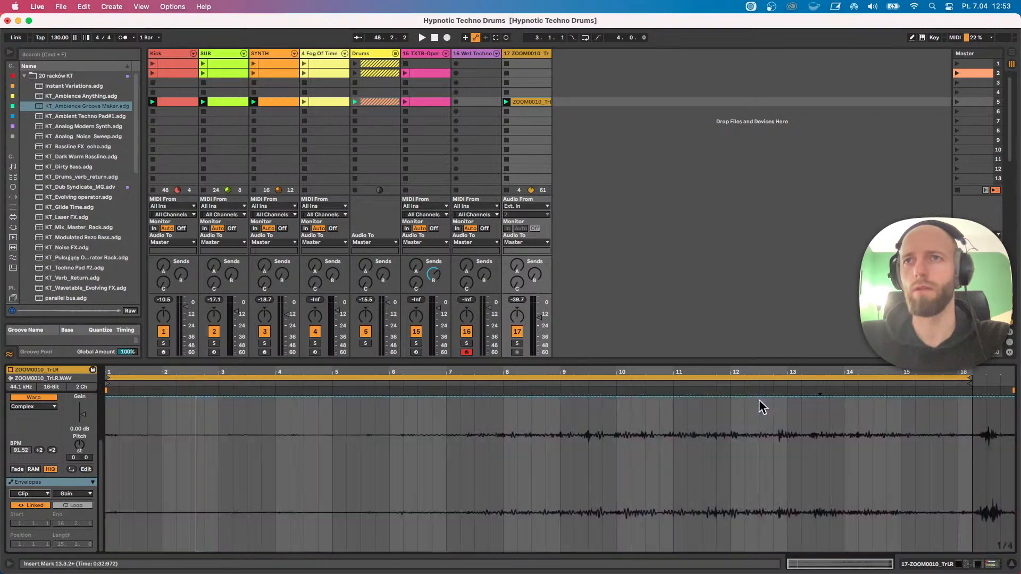
Draw a Gain envelope that dips to 94.5% just after bar 7 and curves down from about bar 13.3 to the loop end.
{"action": "left_click", "coordinate": [448, 396]}
{"action": "left_click_drag", "start_coordinate": [460, 397], "coordinate": [460, 405]}
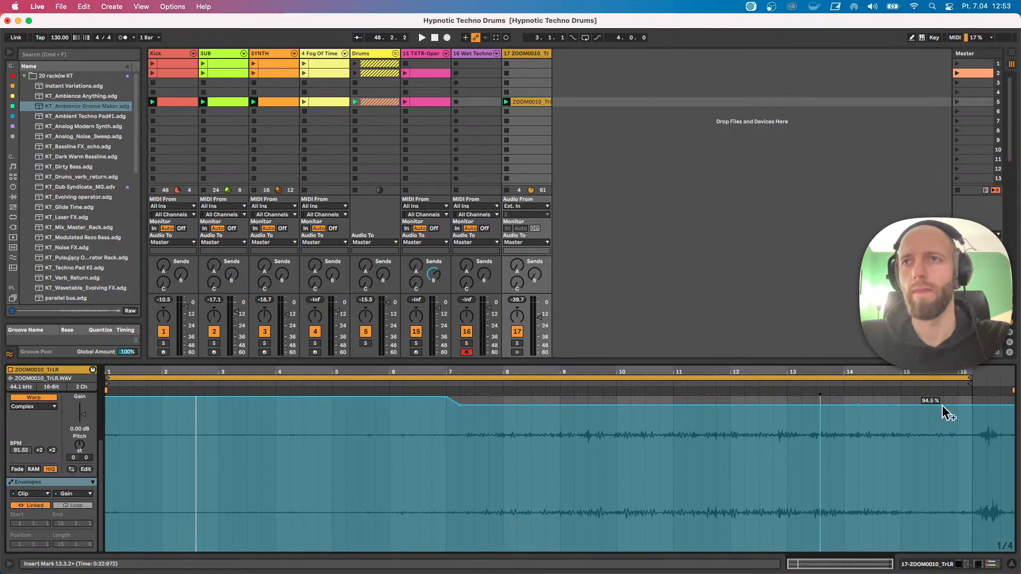
{"action": "left_click_drag", "start_coordinate": [977, 406], "coordinate": [972, 491]}
{"action": "left_click_drag", "start_coordinate": [888, 440], "coordinate": [829, 405]}
{"action": "left_click", "coordinate": [786, 386]}
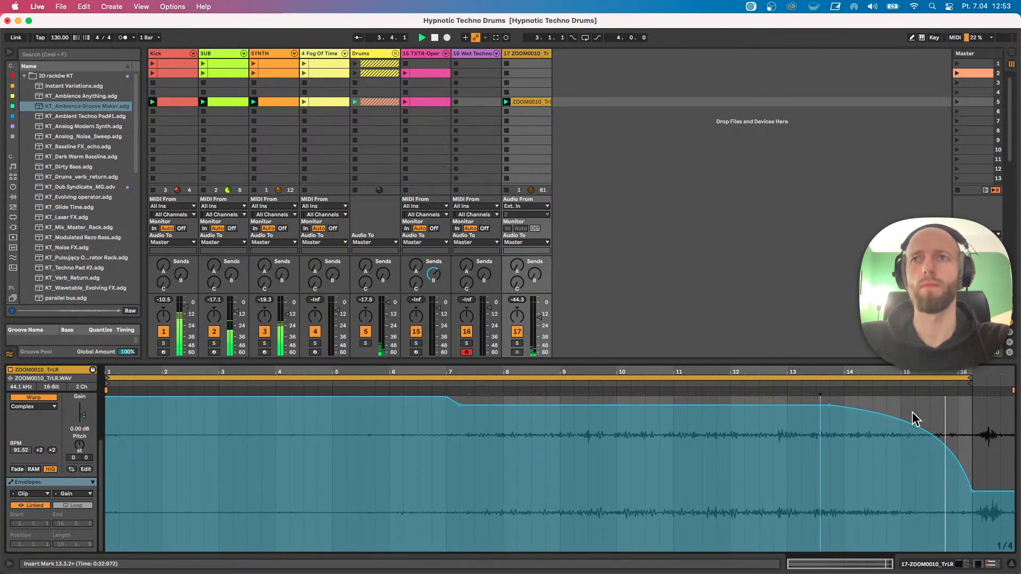
{"action": "left_click_drag", "start_coordinate": [972, 500], "coordinate": [972, 490]}
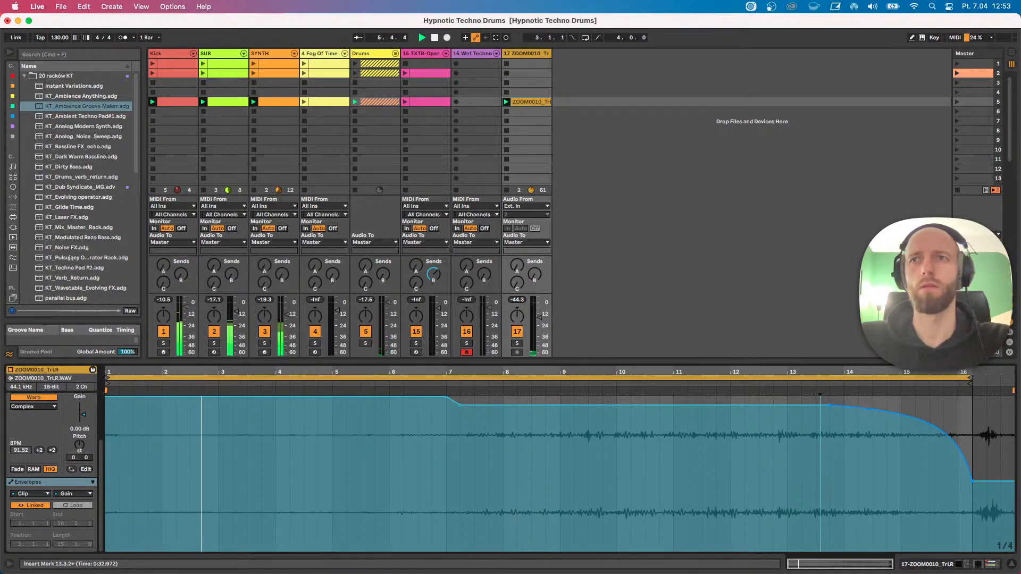
Raise the envelope's point after bar 7 back to full level and its end point to about 68%.
{"action": "left_click", "coordinate": [517, 343]}
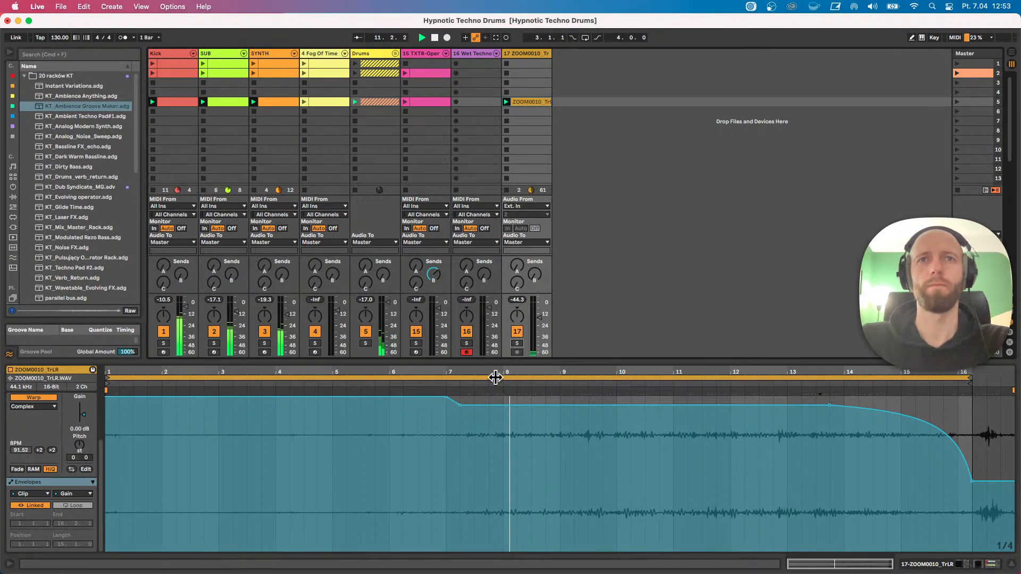
{"action": "left_click_drag", "start_coordinate": [460, 405], "coordinate": [460, 397]}
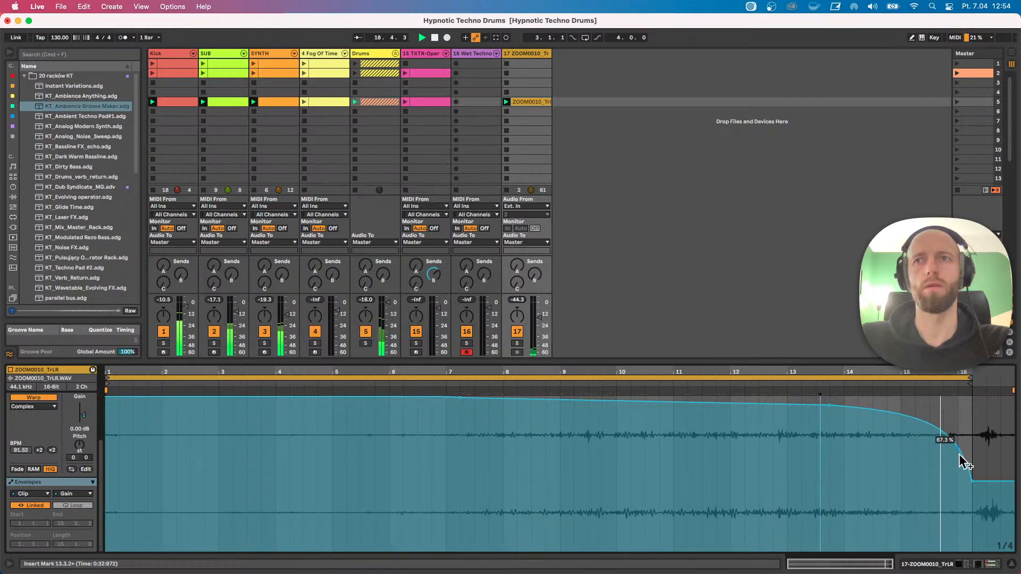
{"action": "left_click_drag", "start_coordinate": [971, 481], "coordinate": [972, 456]}
{"action": "left_click", "coordinate": [782, 383]}
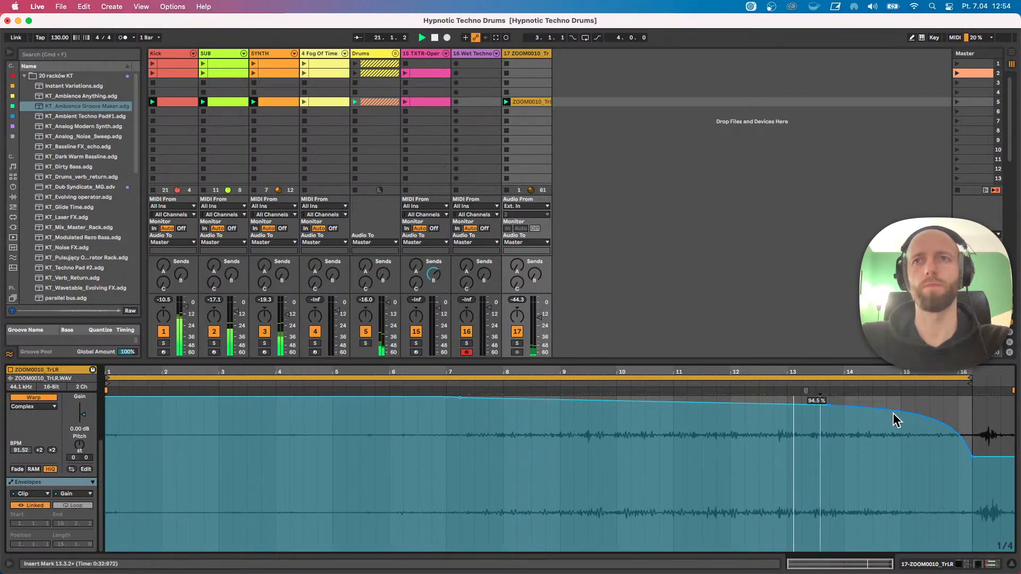
{"action": "left_click_drag", "start_coordinate": [971, 456], "coordinate": [971, 446]}
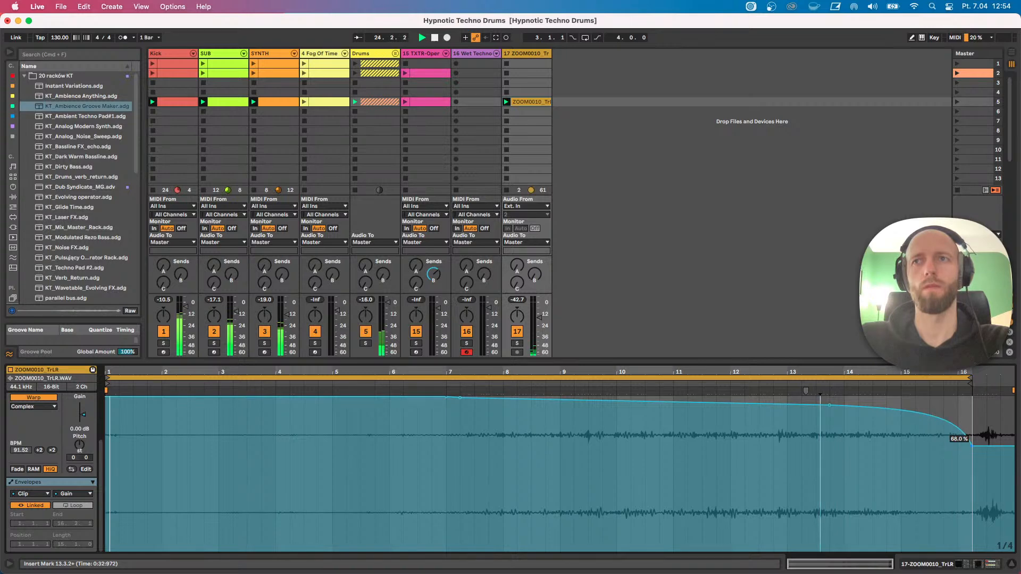
Shrink the clip view, deselect the clip and restart playback from the beginning.
{"action": "key", "text": "space"}
{"action": "left_click_drag", "start_coordinate": [540, 362], "coordinate": [560, 448]}
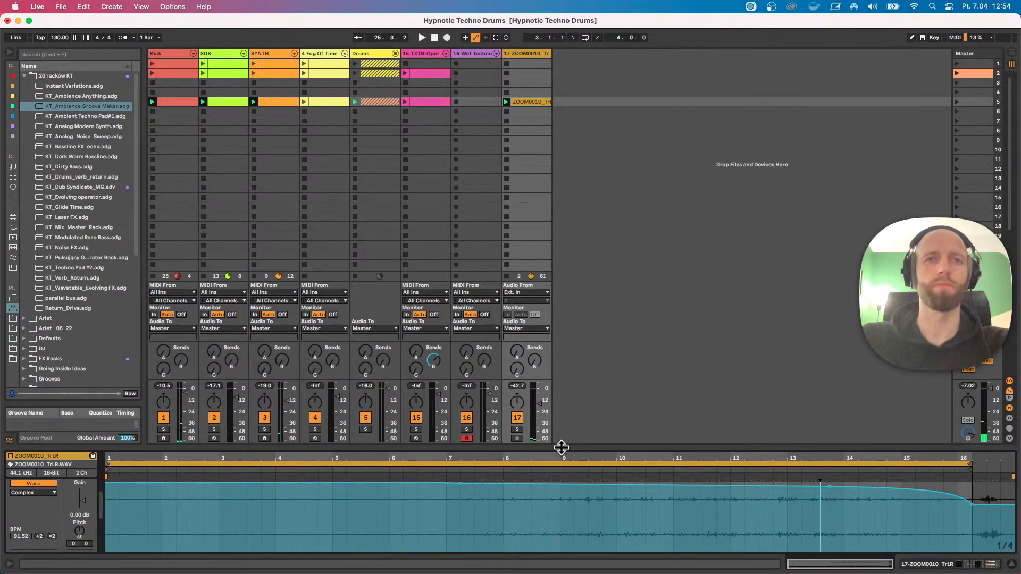
{"action": "left_click", "coordinate": [613, 255]}
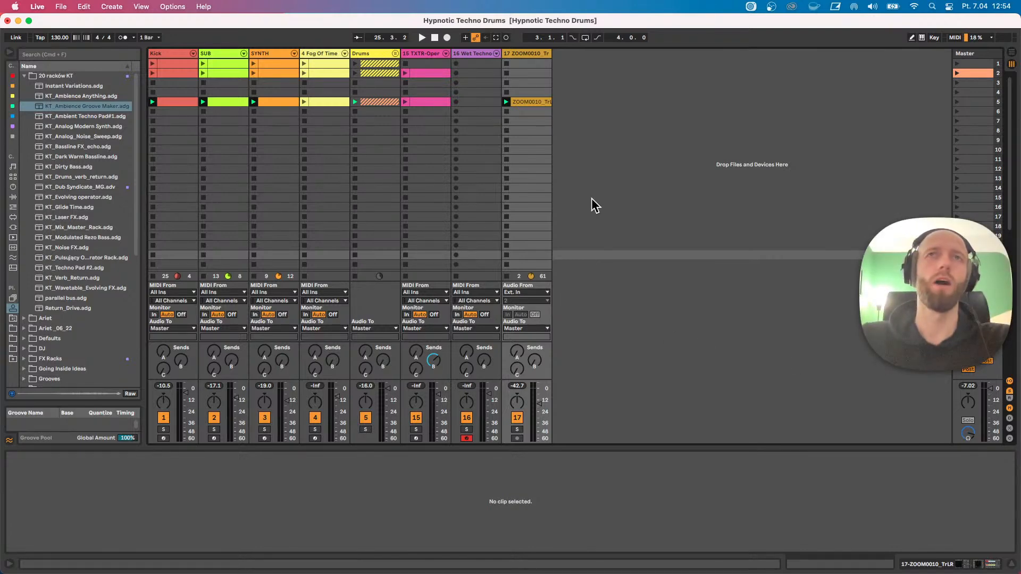
{"action": "key", "text": "space"}
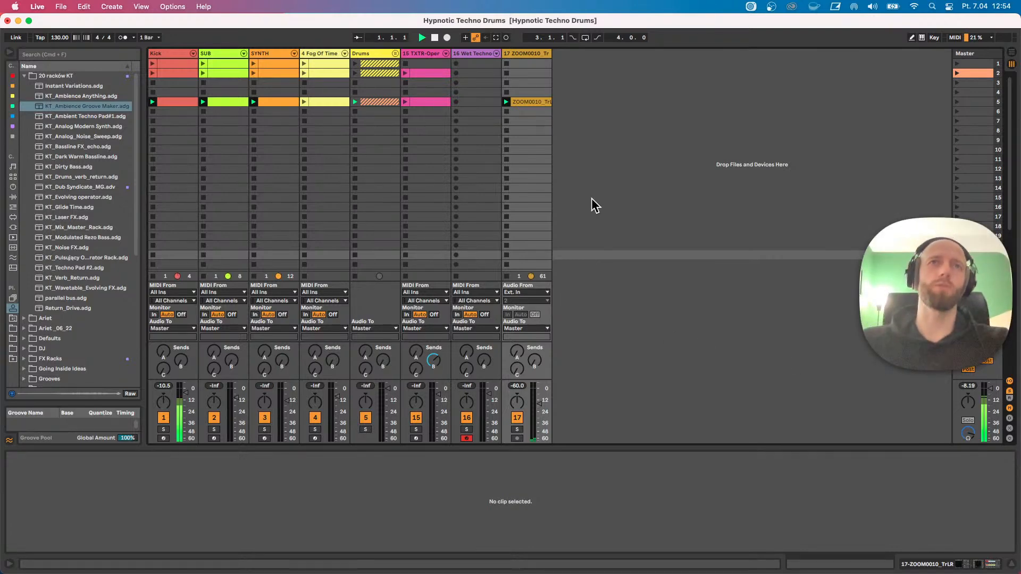
Try colouring scene 5 orange like scene 2 and undo the colour change.
{"action": "left_click", "coordinate": [973, 102]}
{"action": "right_click", "coordinate": [973, 102]}
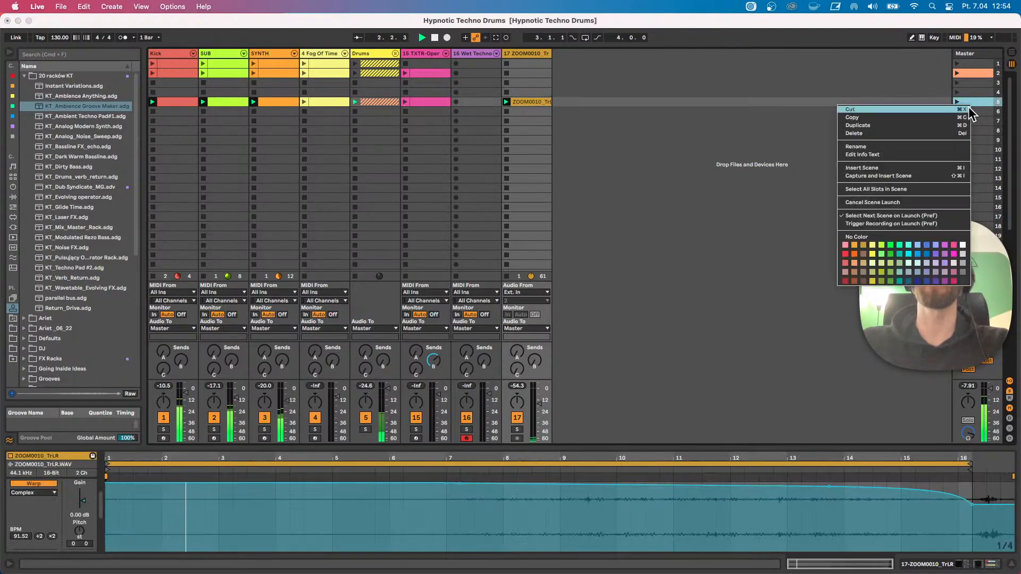
{"action": "left_click", "coordinate": [853, 263]}
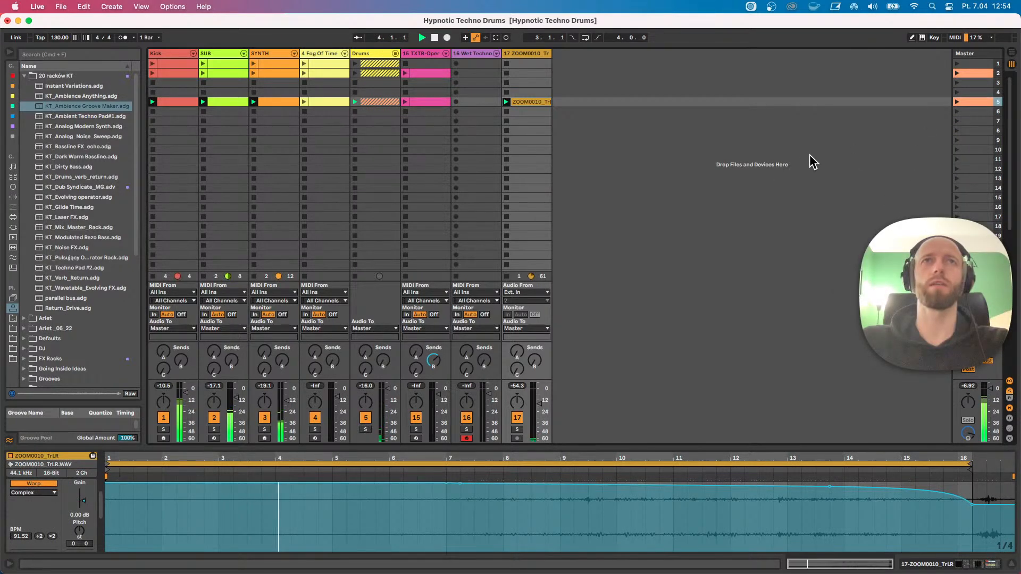
{"action": "key", "text": "super+z"}
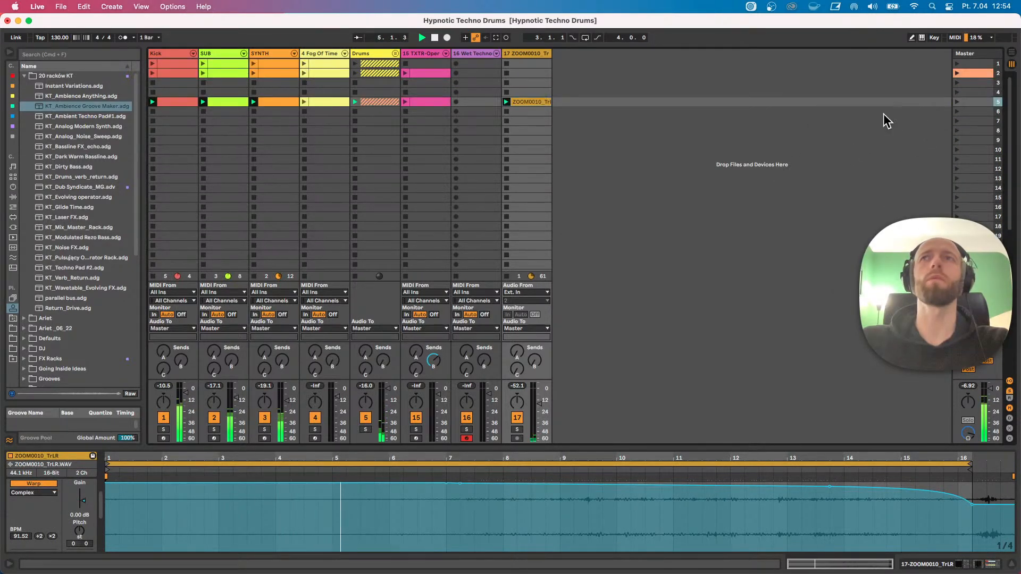
Capture the playing clips into a new scene below scene 5, stop playback and insert an audio track.
{"action": "left_click", "coordinate": [927, 113]}
{"action": "left_click", "coordinate": [964, 101]}
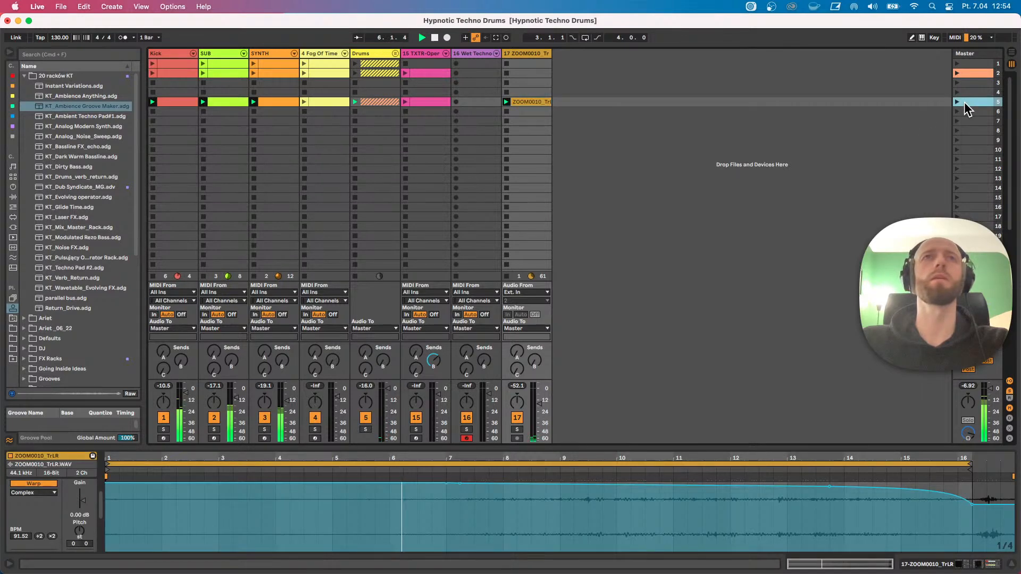
{"action": "key", "text": "super+shift+i"}
{"action": "key", "text": "space"}
{"action": "key", "text": "super+i"}
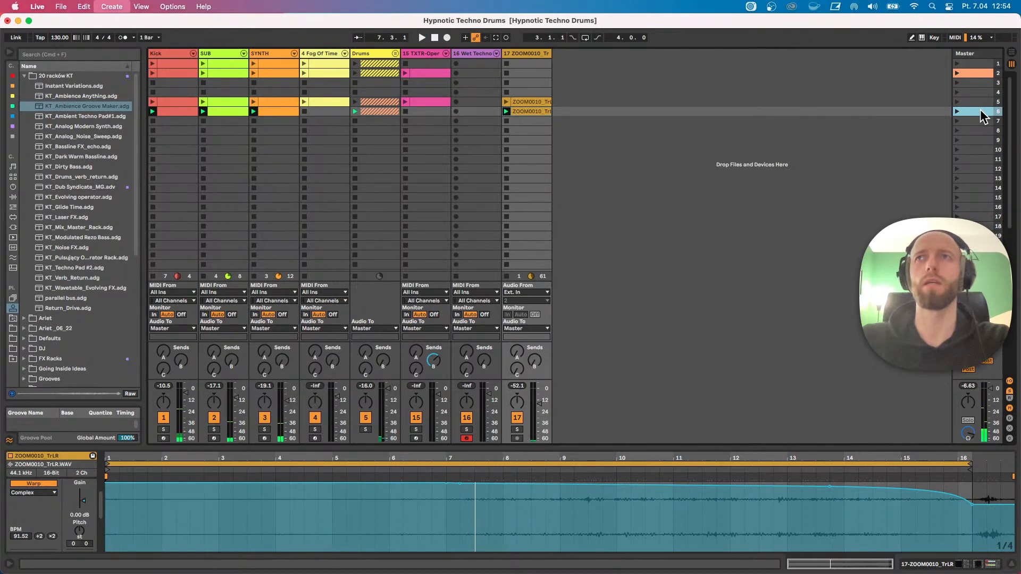
Launch the new scene 6 and colour it teal after trying white.
{"action": "right_click", "coordinate": [982, 114]}
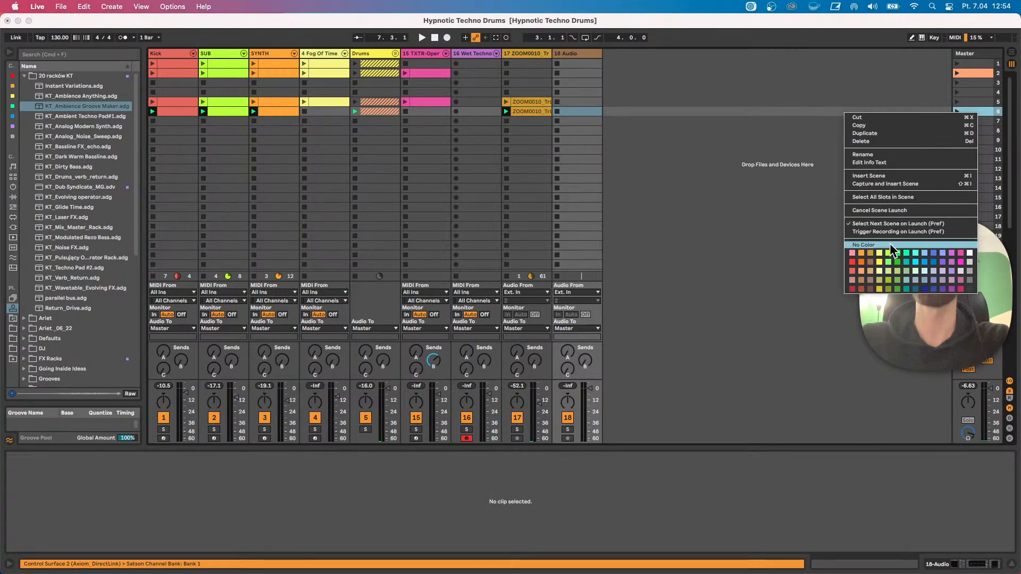
{"action": "left_click", "coordinate": [969, 253]}
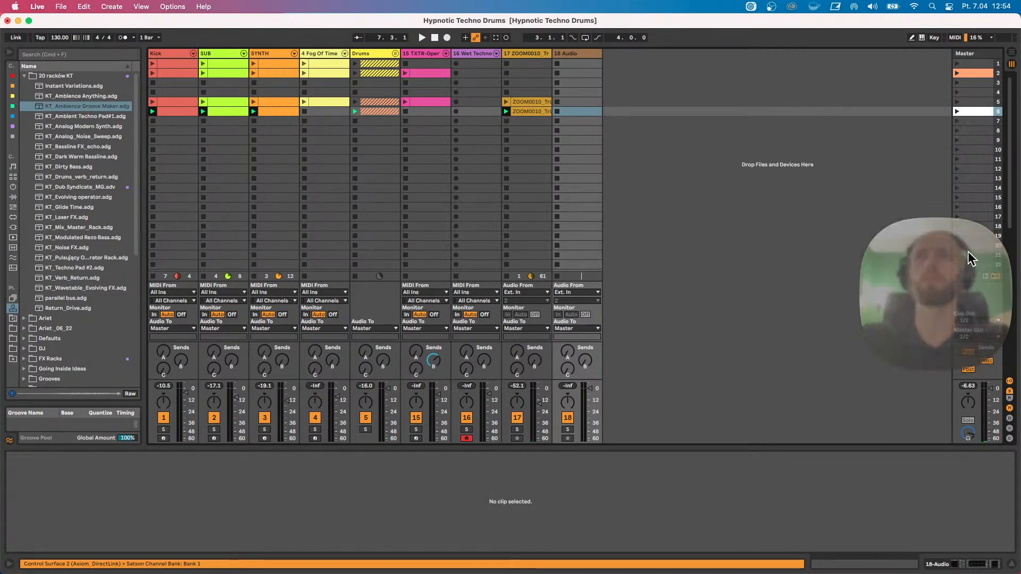
{"action": "left_click", "coordinate": [958, 111]}
{"action": "right_click", "coordinate": [966, 112]}
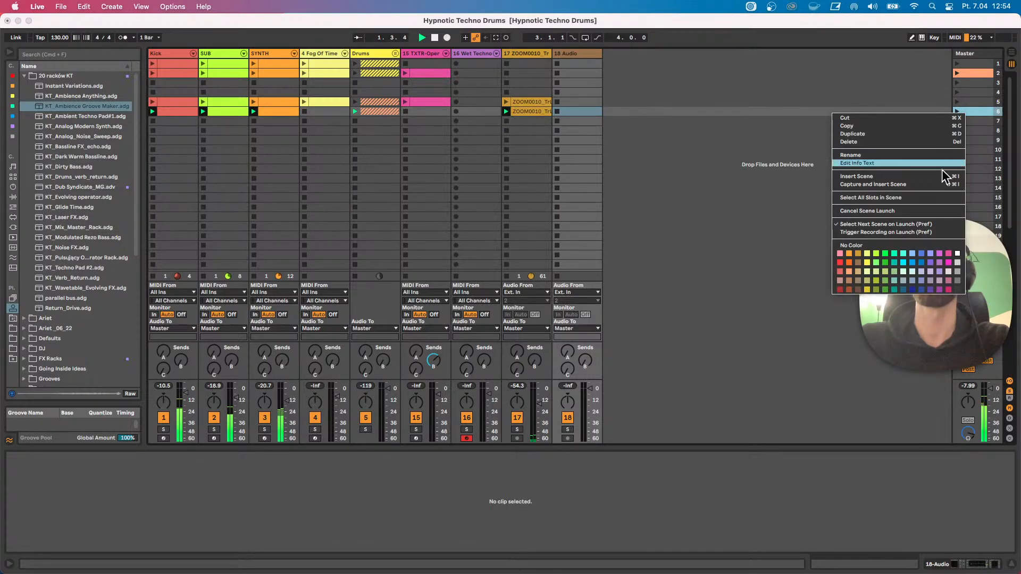
{"action": "left_click", "coordinate": [953, 252]}
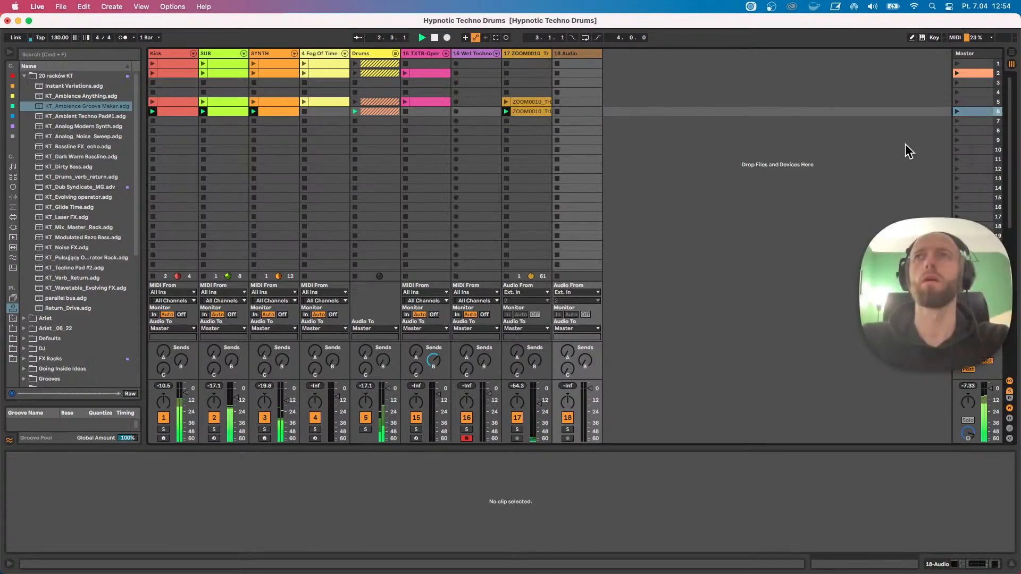
{"action": "right_click", "coordinate": [973, 110]}
{"action": "left_click", "coordinate": [897, 262]}
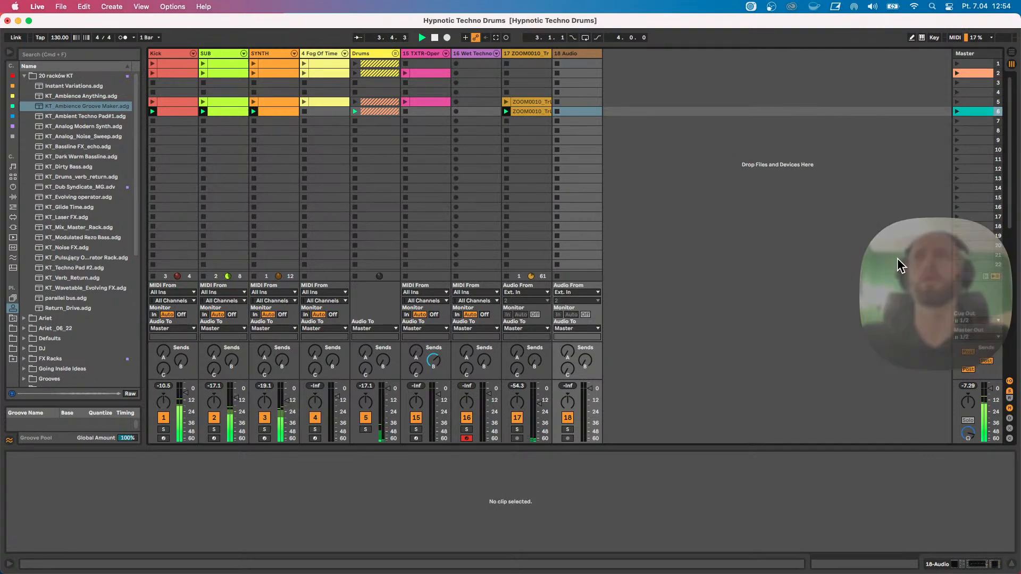
Launch scene 5 to compare it, and move the teal scene above it.
{"action": "left_click", "coordinate": [988, 148]}
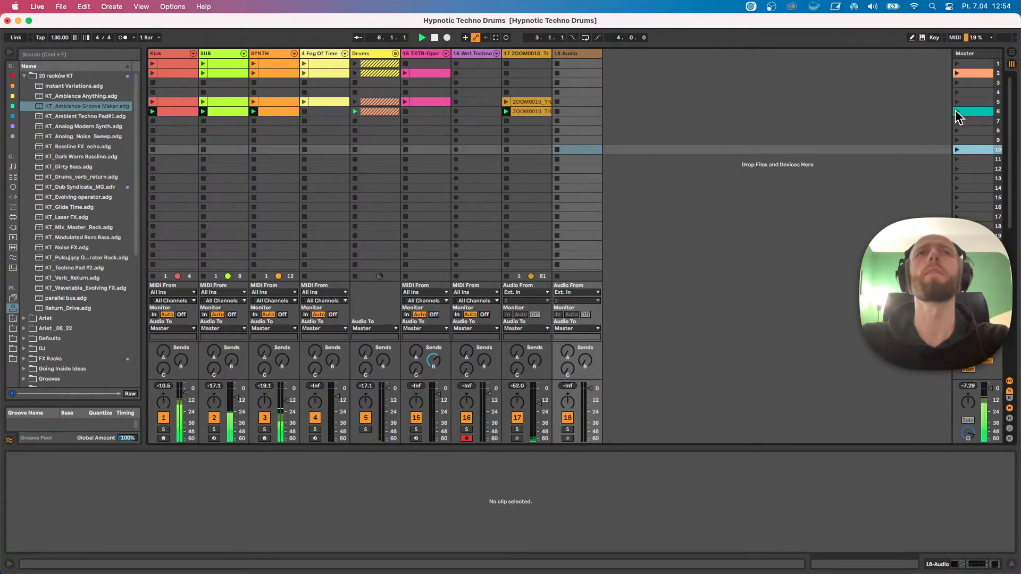
{"action": "left_click", "coordinate": [956, 101]}
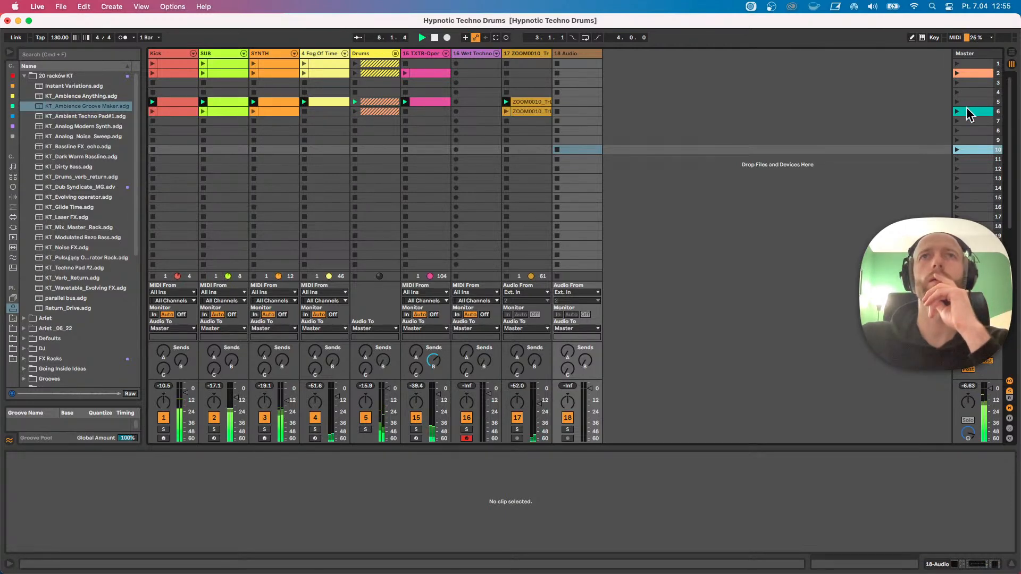
{"action": "left_click_drag", "start_coordinate": [968, 111], "coordinate": [963, 100]}
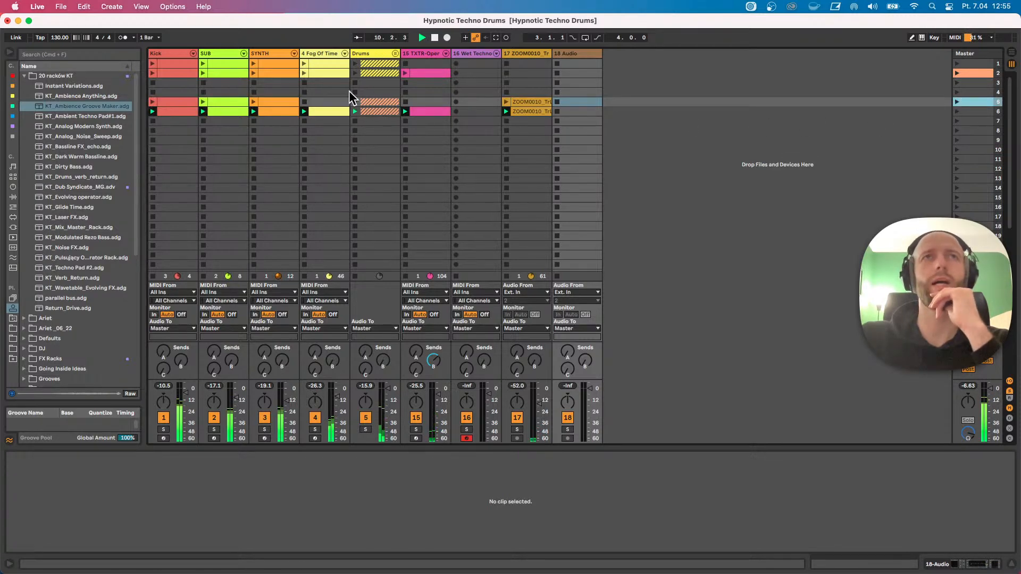
Open the TXTR-Operator clip in scene 6 and select the teal scene 5.
{"action": "left_click", "coordinate": [345, 53]}
{"action": "left_click", "coordinate": [345, 53]}
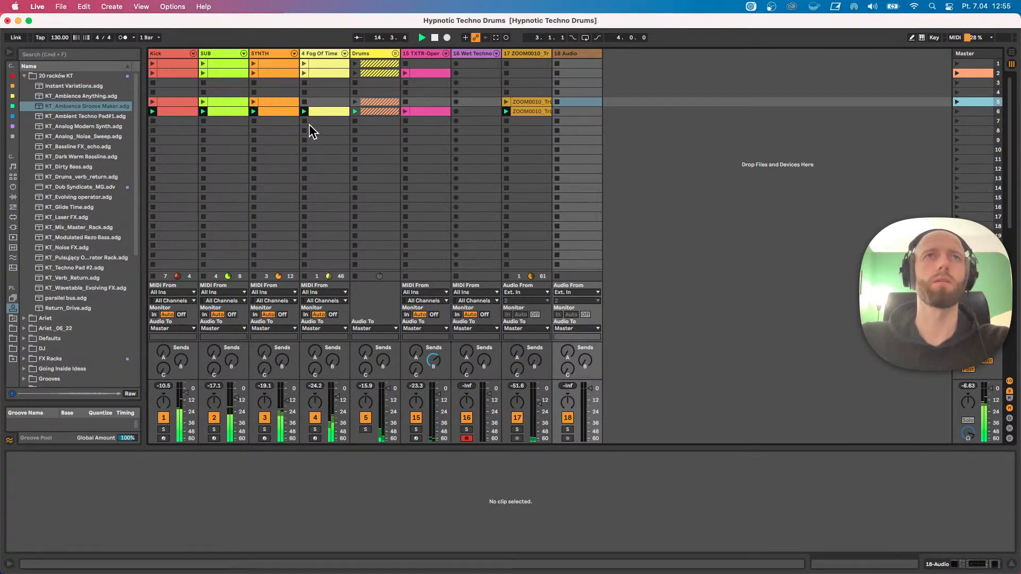
{"action": "left_click", "coordinate": [431, 112]}
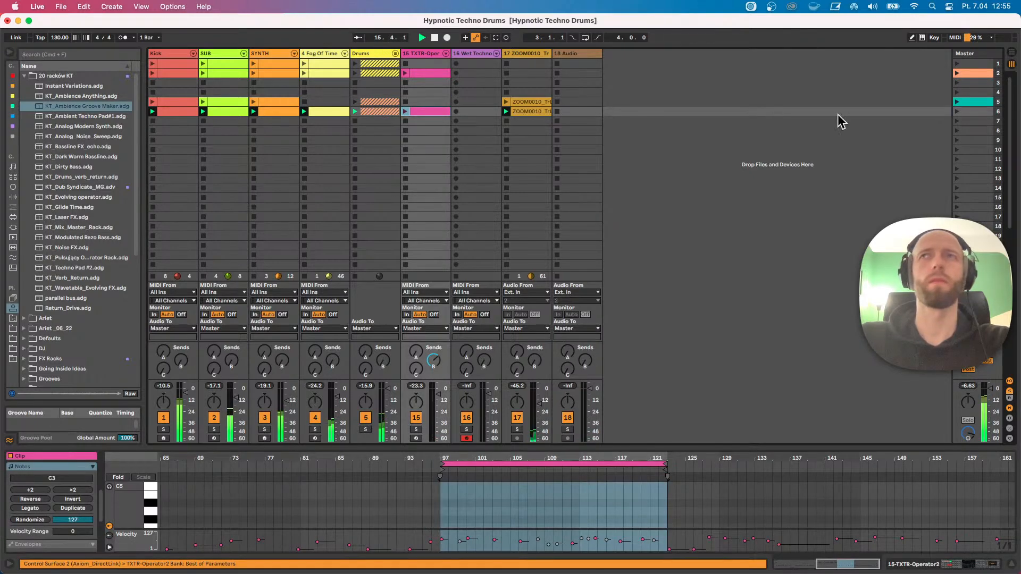
{"action": "left_click", "coordinate": [962, 103]}
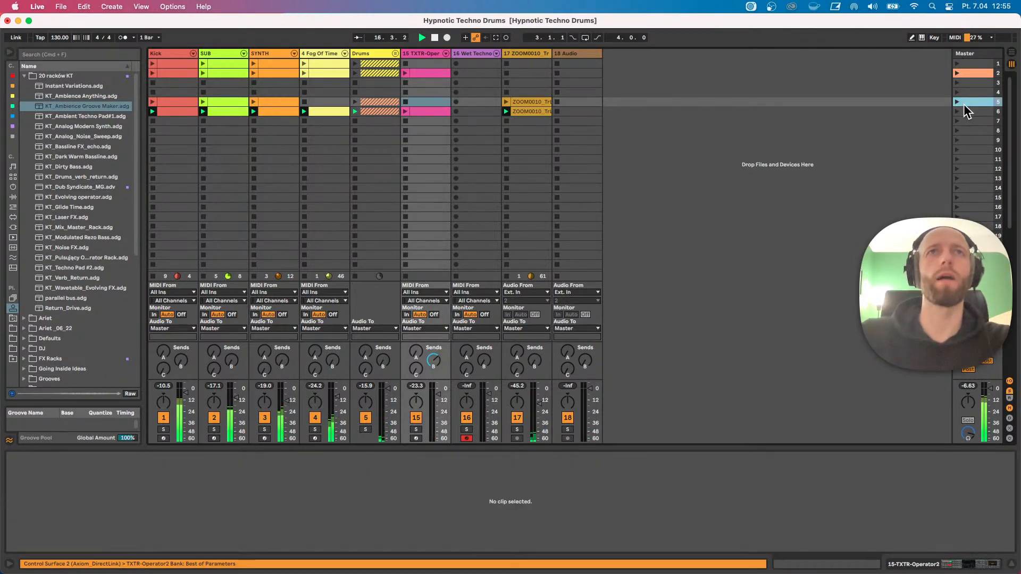
Capture the playing clips into a new scene 6 below the teal scene, and open its Fog Of Time clip after checking the track's devices.
{"action": "key", "text": "super+shift+i"}
{"action": "left_click", "coordinate": [333, 111]}
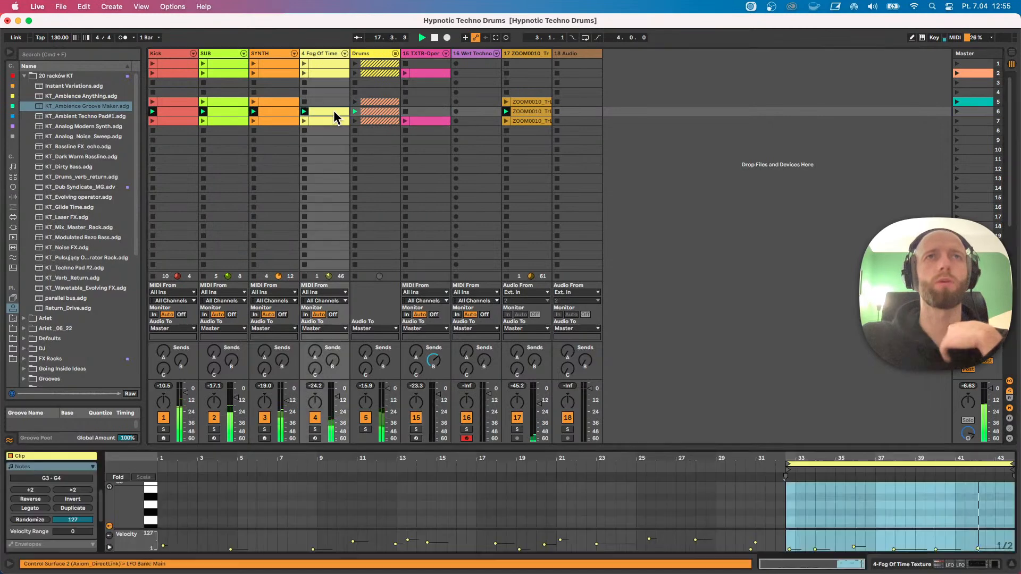
{"action": "left_click", "coordinate": [311, 53]}
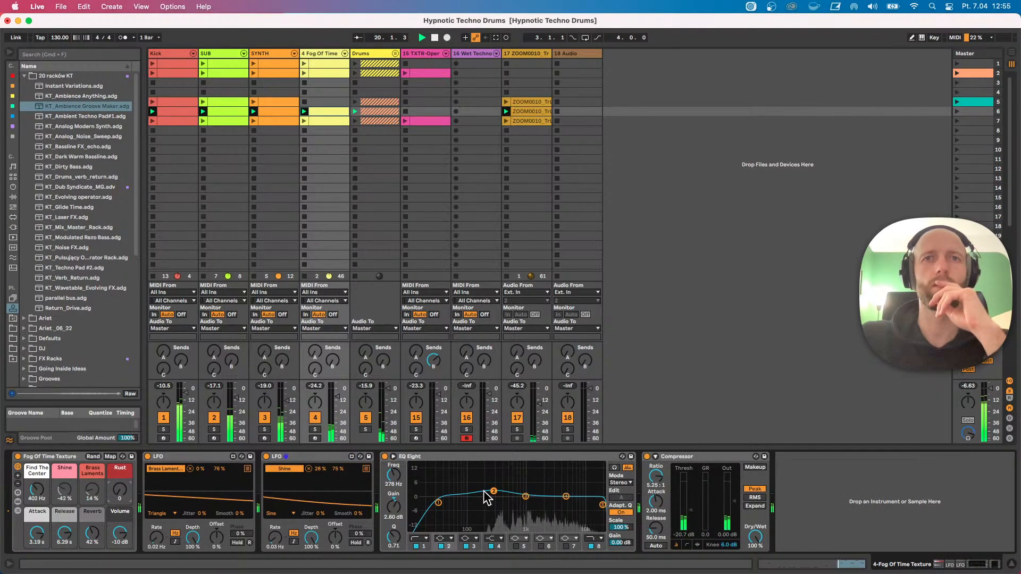
{"action": "left_click", "coordinate": [326, 113]}
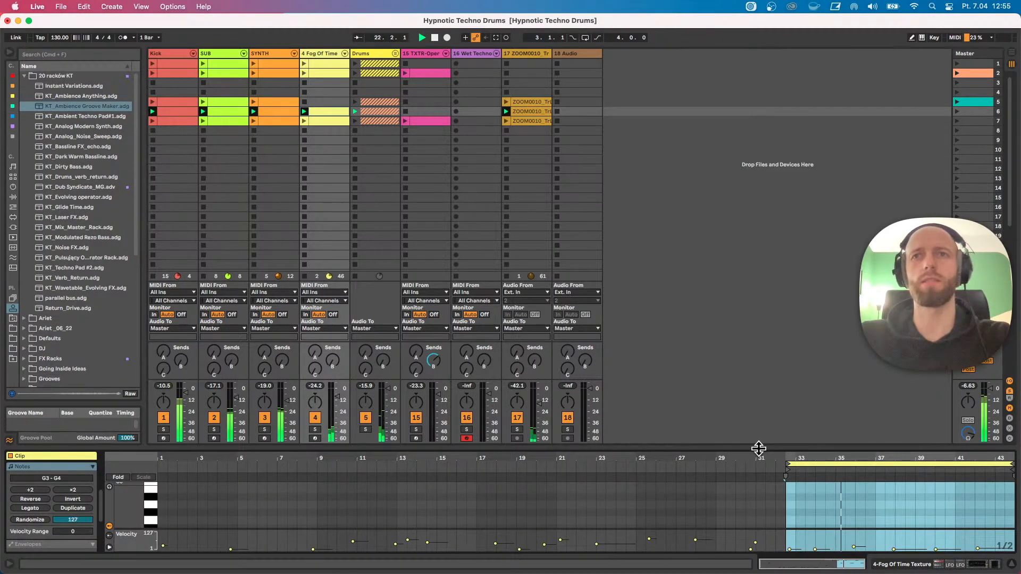
Enlarge the note editor to examine the G4 notes in the Fog Of Time clip, and shrink it back to show the scenes.
{"action": "left_click_drag", "start_coordinate": [759, 448], "coordinate": [759, 246]}
{"action": "scroll", "coordinate": [936, 412], "scroll_direction": "up", "scroll_amount": 1}
{"action": "left_click_drag", "start_coordinate": [991, 415], "coordinate": [764, 390]}
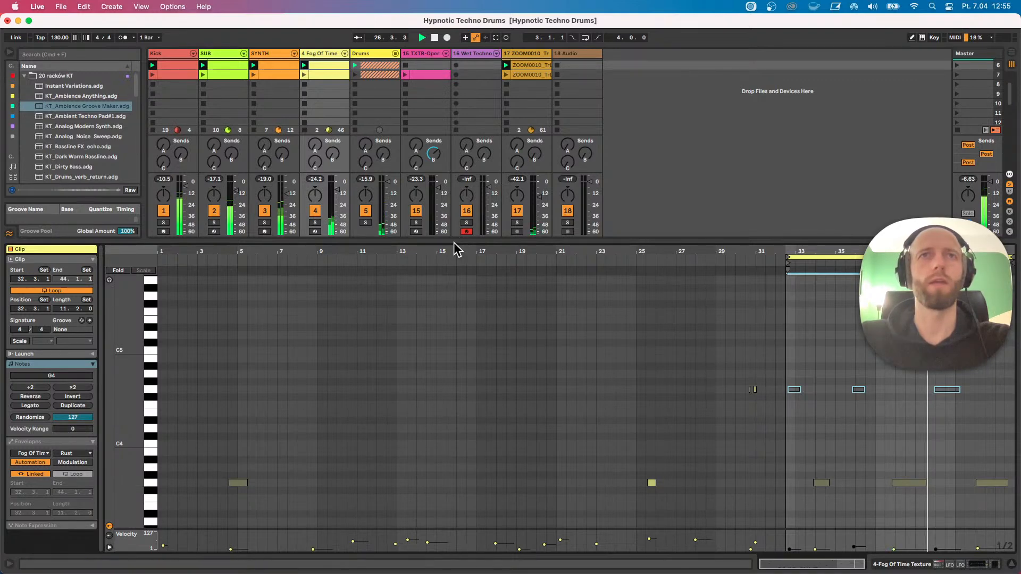
{"action": "left_click_drag", "start_coordinate": [454, 241], "coordinate": [467, 357]}
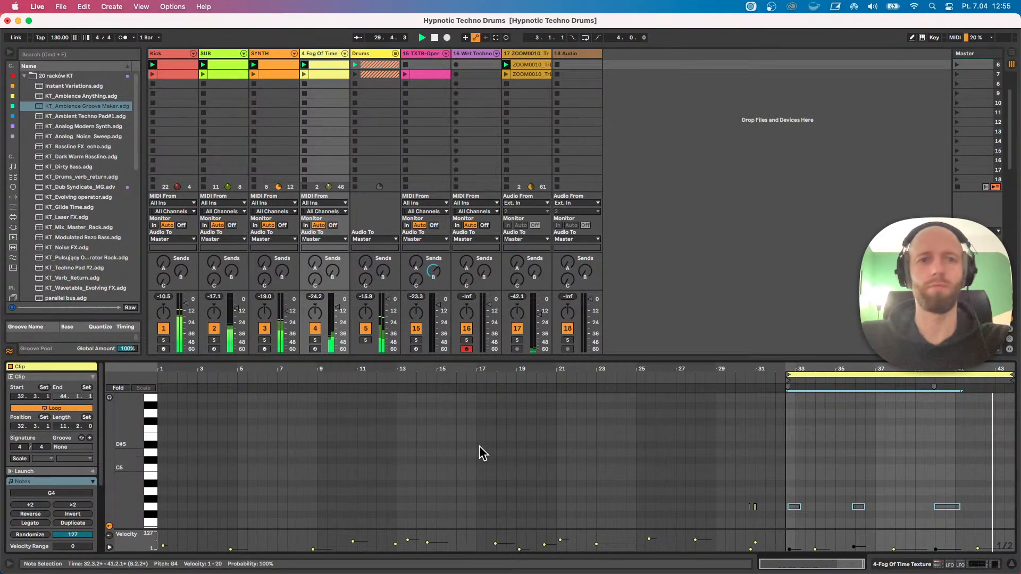
{"action": "left_click_drag", "start_coordinate": [573, 359], "coordinate": [573, 378]}
{"action": "scroll", "coordinate": [581, 274], "scroll_direction": "up", "scroll_amount": 3}
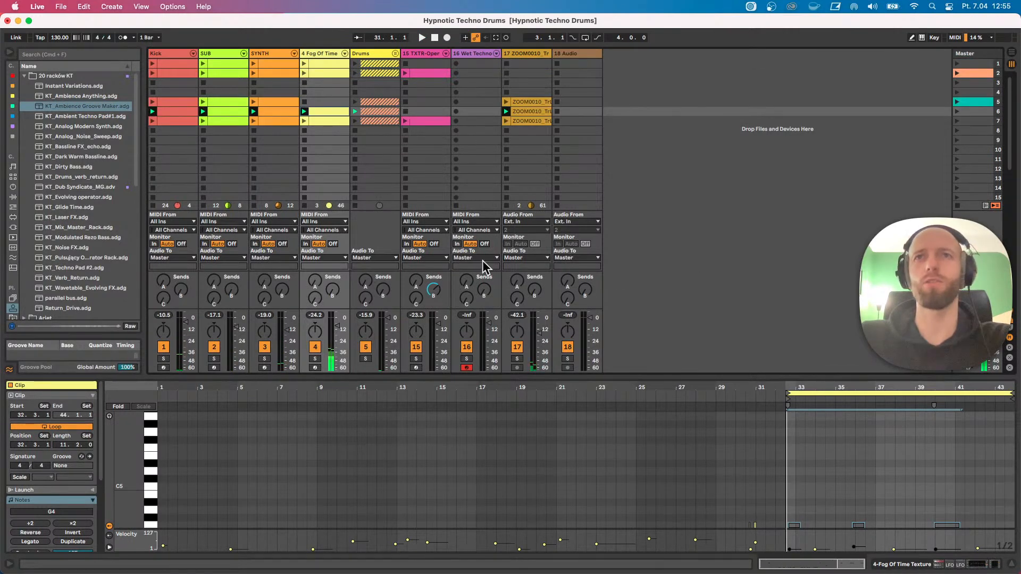
{"action": "left_click_drag", "start_coordinate": [478, 375], "coordinate": [483, 409]}
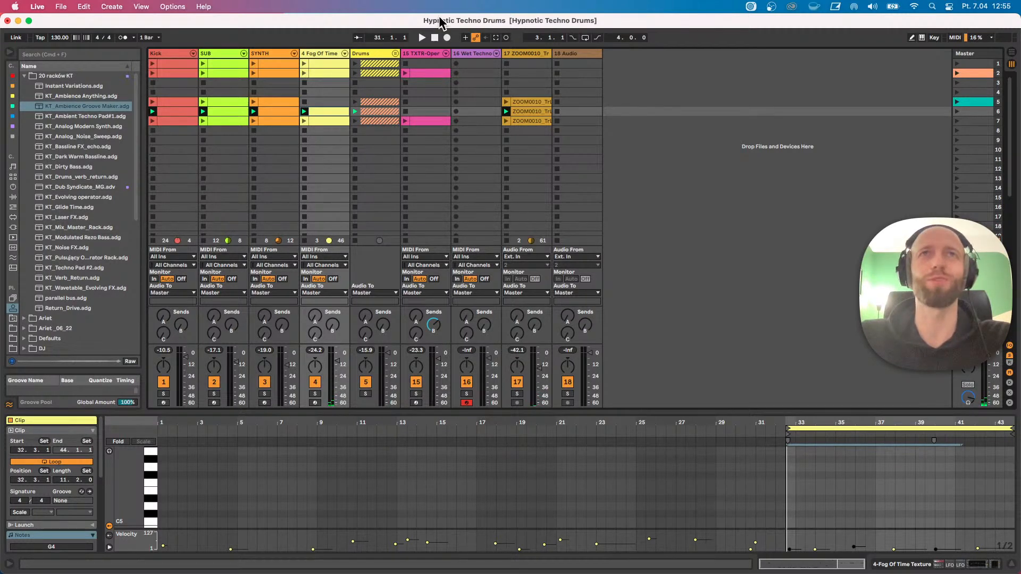
Deselect the clip, restart playback and compare the teal scene 5 with scene 6.
{"action": "left_click", "coordinate": [723, 215]}
{"action": "key", "text": "space"}
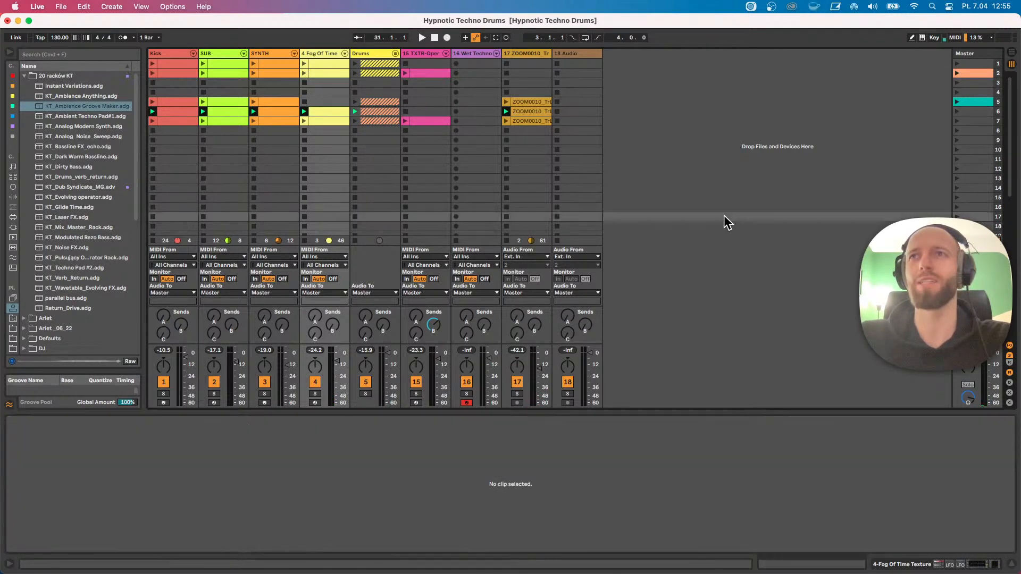
{"action": "left_click", "coordinate": [957, 102]}
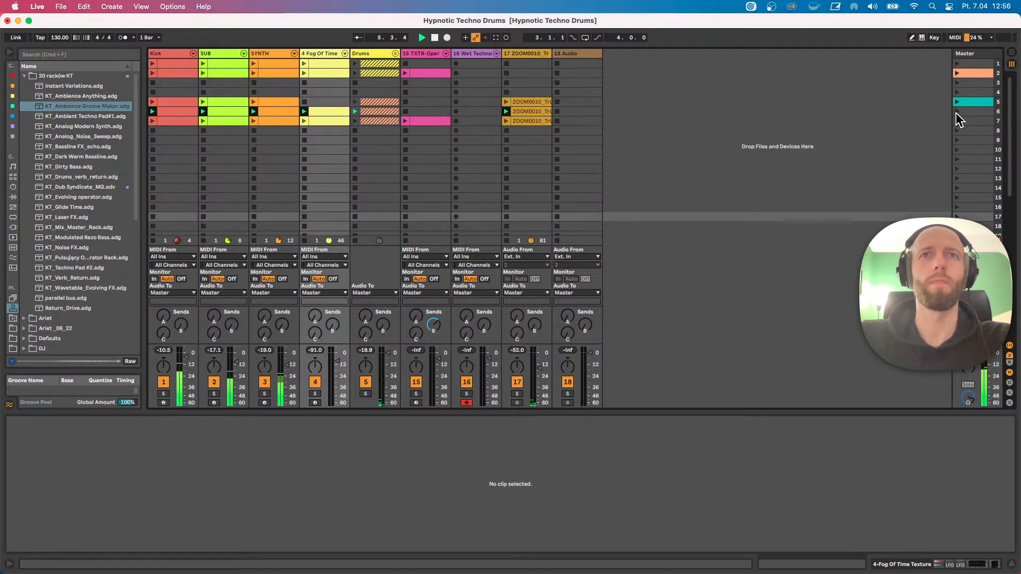
Lower the Osc-B Level macro of the SYNTH track's rack to -64 dB.
{"action": "left_click", "coordinate": [280, 56]}
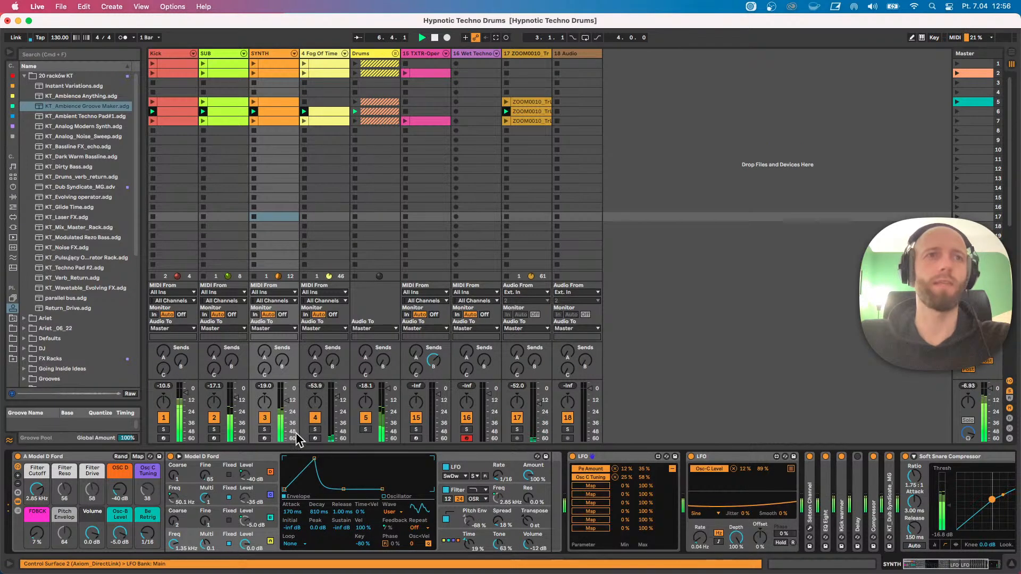
{"action": "mouse_move", "coordinate": [113, 533]}
{"action": "left_mouse_down"}
{"action": "mouse_move", "coordinate": [113, 545]}
{"action": "mouse_move", "coordinate": [119, 529]}
{"action": "left_mouse_up"}
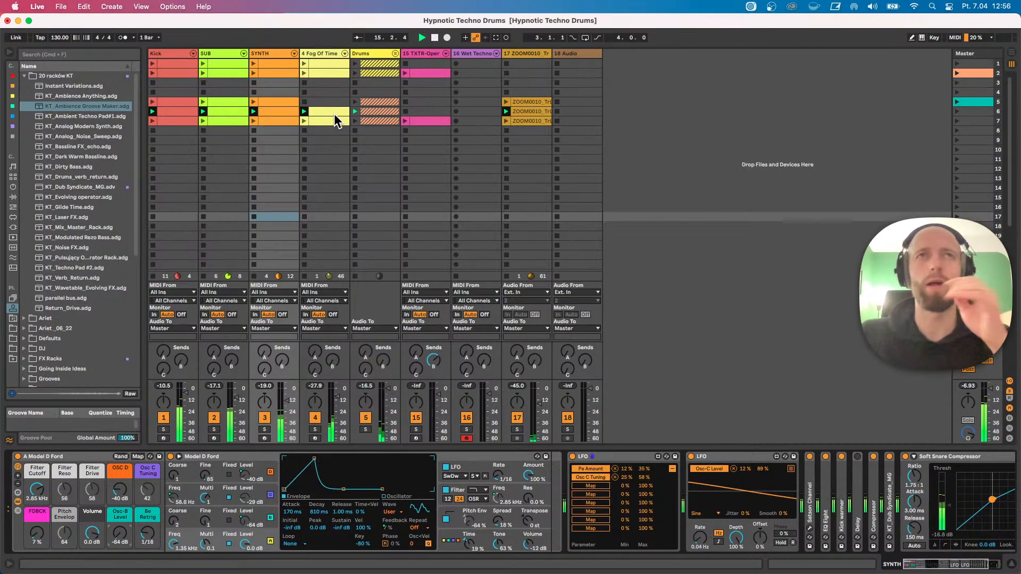
Unfold the Drums group, launch the scene 1 clips of OH and Extra Hats, and capture the playing clips into a new scene 7.
{"action": "left_click", "coordinate": [395, 54]}
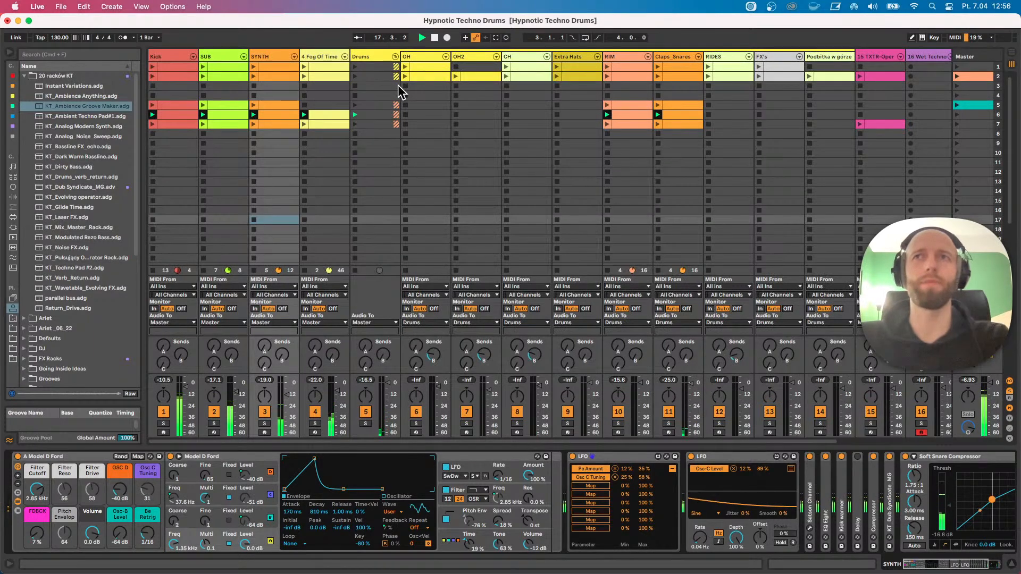
{"action": "left_click", "coordinate": [404, 68]}
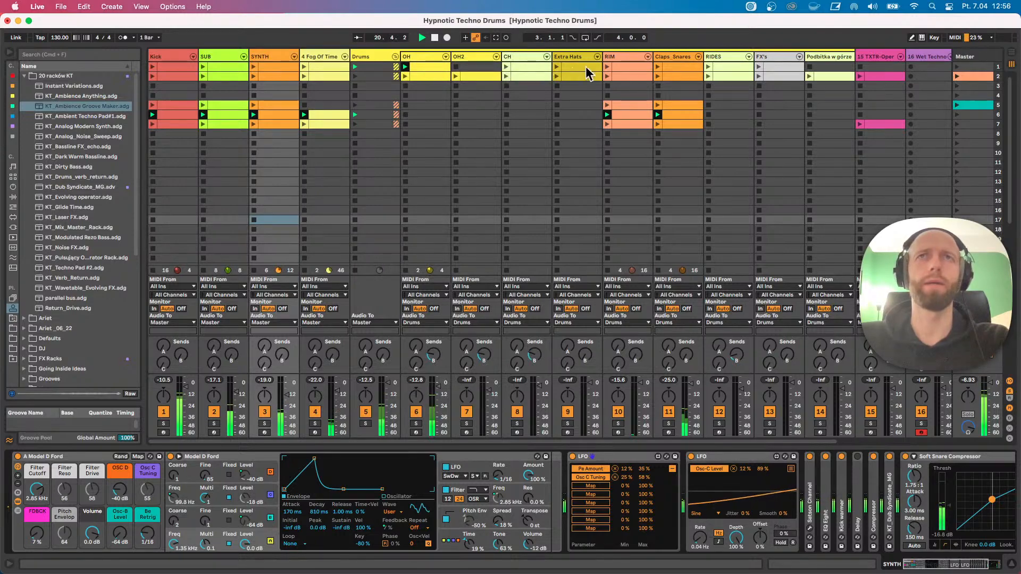
{"action": "left_click", "coordinate": [558, 67]}
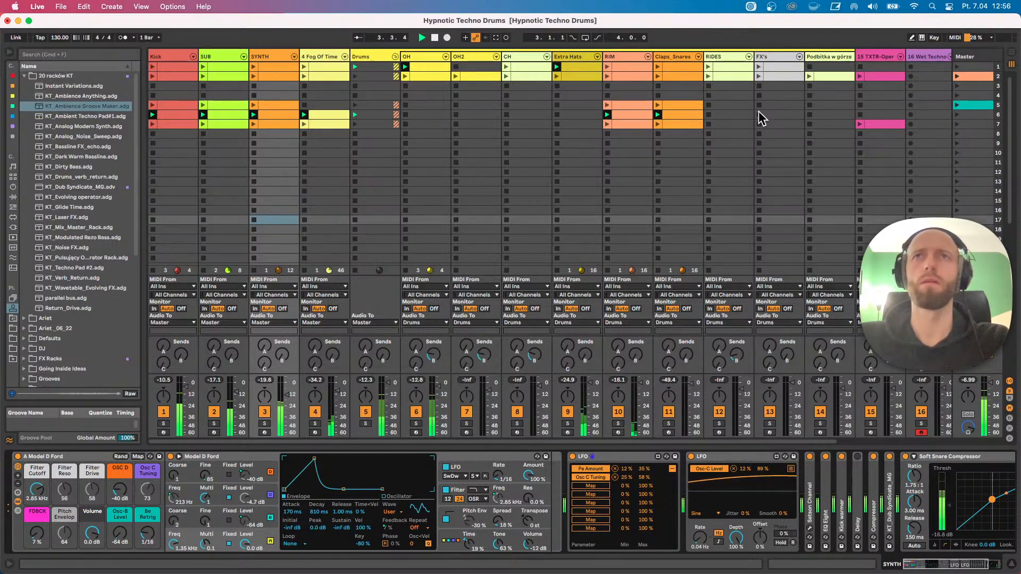
{"action": "key", "text": "super+shift+i"}
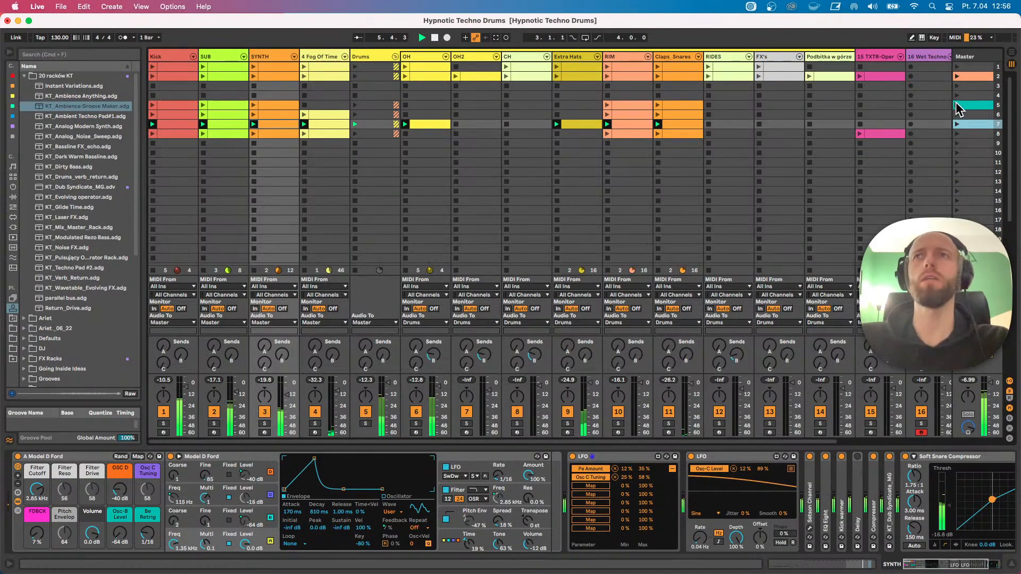
Add the scene 1 FX's clip in a captured scene 8, and a RIDES clip in a captured scene 9.
{"action": "left_click", "coordinate": [956, 102]}
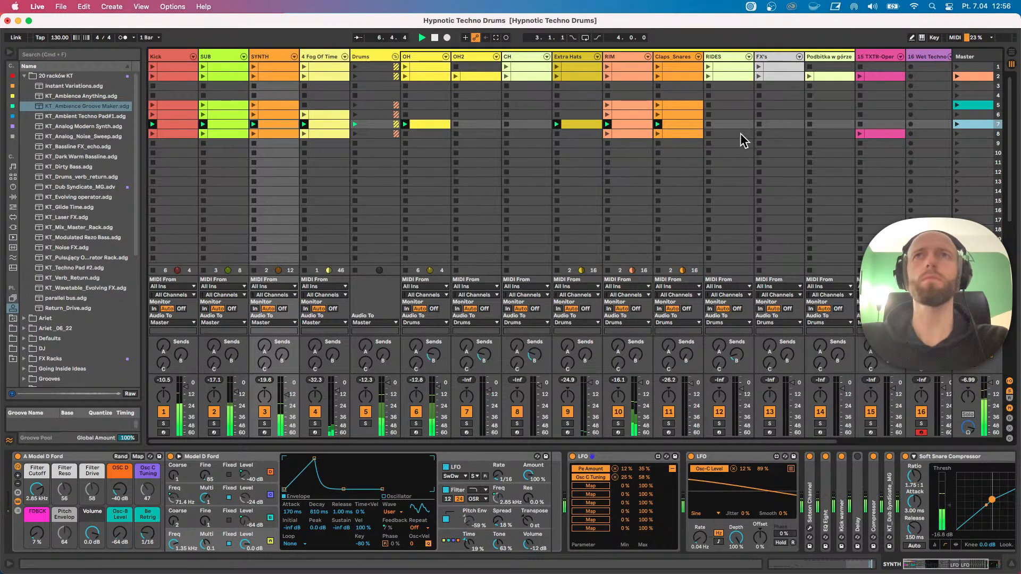
{"action": "left_click", "coordinate": [759, 67]}
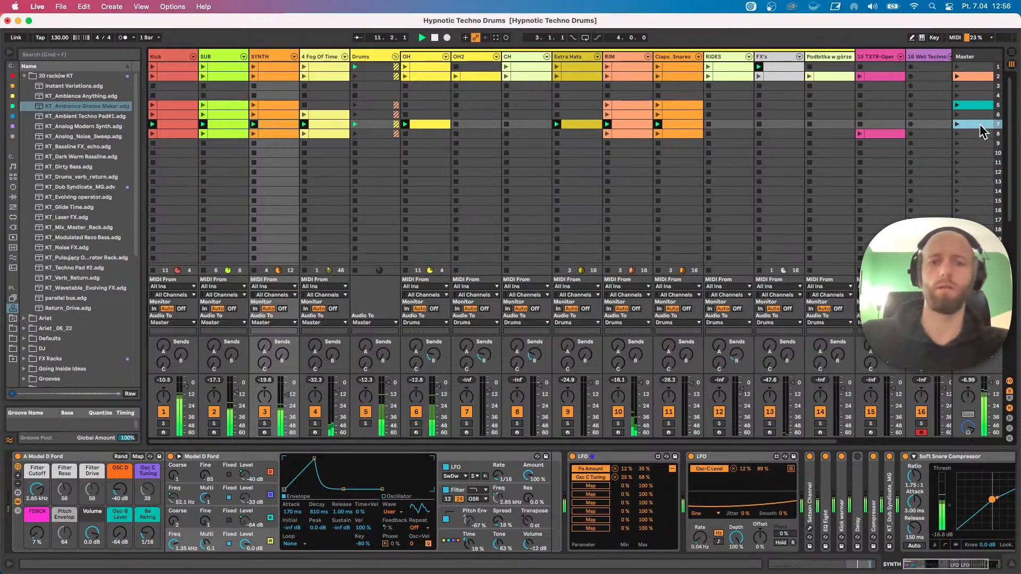
{"action": "key", "text": "shift+super+i"}
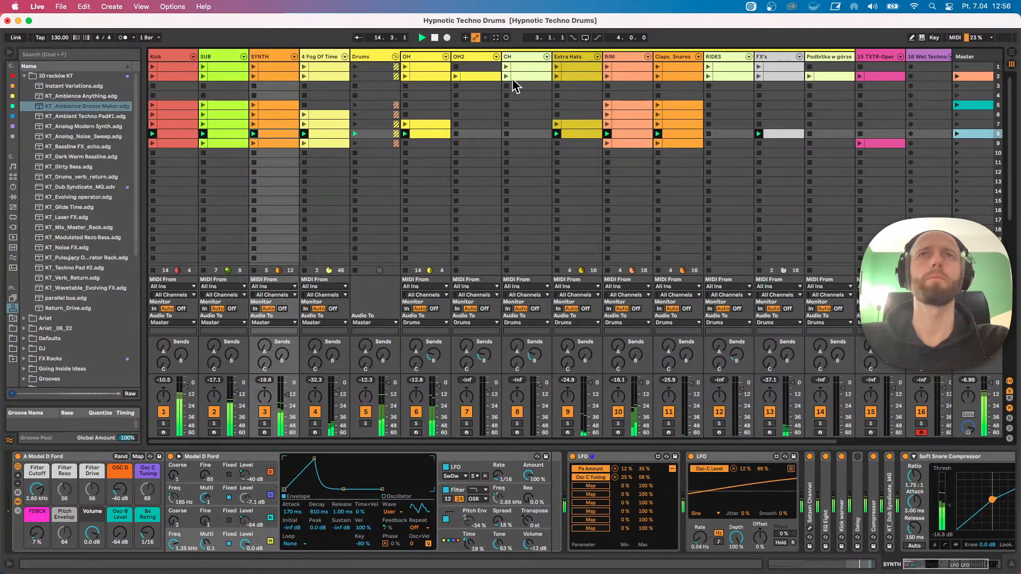
{"action": "left_click", "coordinate": [977, 143]}
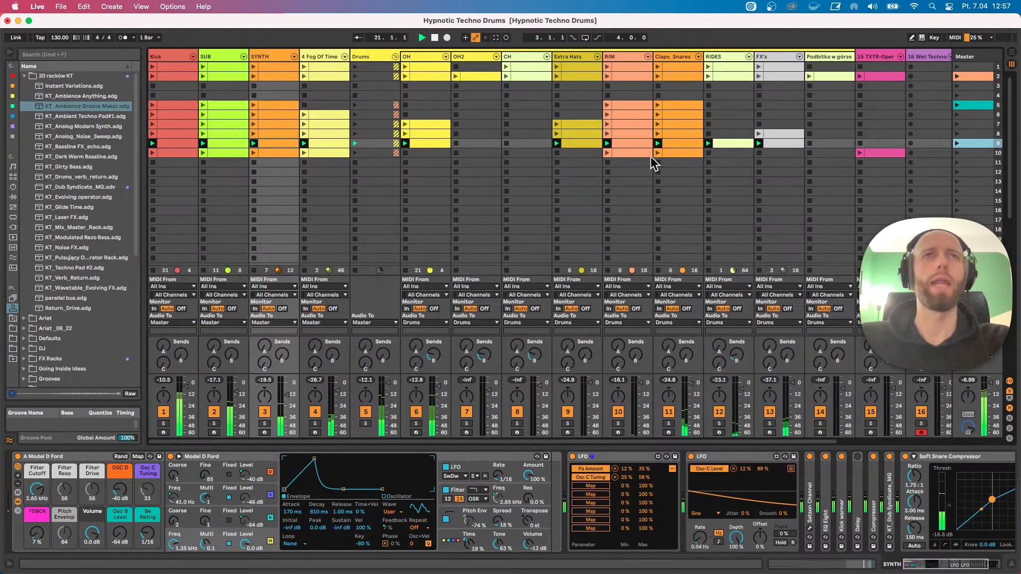
Name the Fog Of Time clips 1 in scene 1, 2 in scene 2 and 0 in scene 6.
{"action": "left_click", "coordinate": [318, 76]}
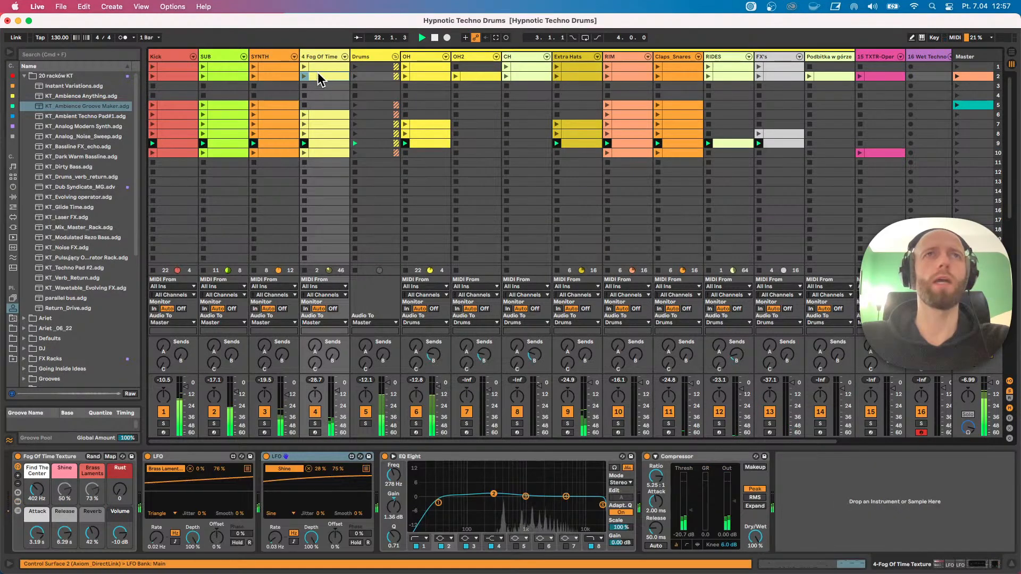
{"action": "left_click", "coordinate": [317, 66]}
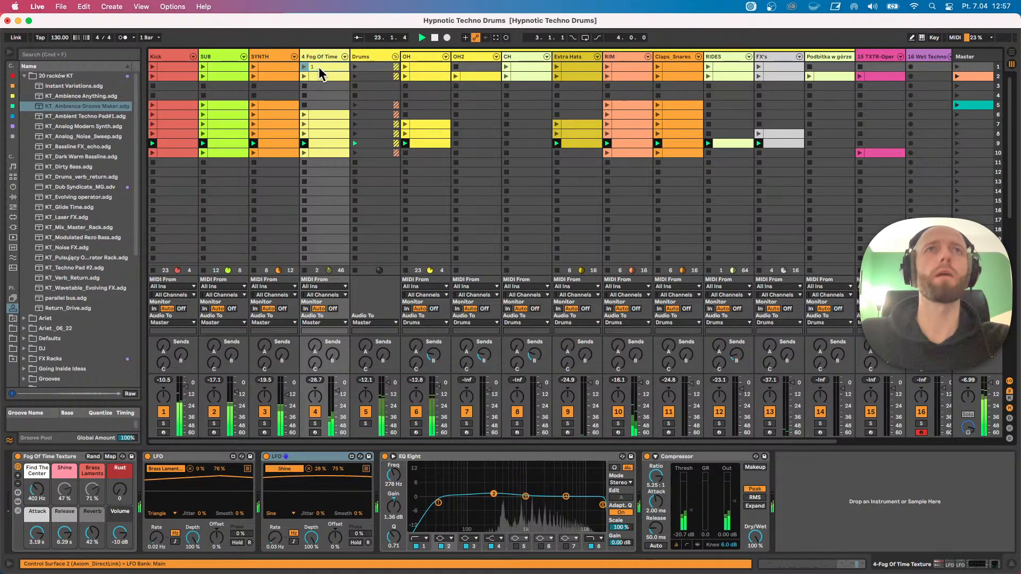
{"action": "left_click", "coordinate": [325, 75]}
{"action": "key", "text": "super+r"}
{"action": "type", "text": "2"}
{"action": "key", "text": "Return"}
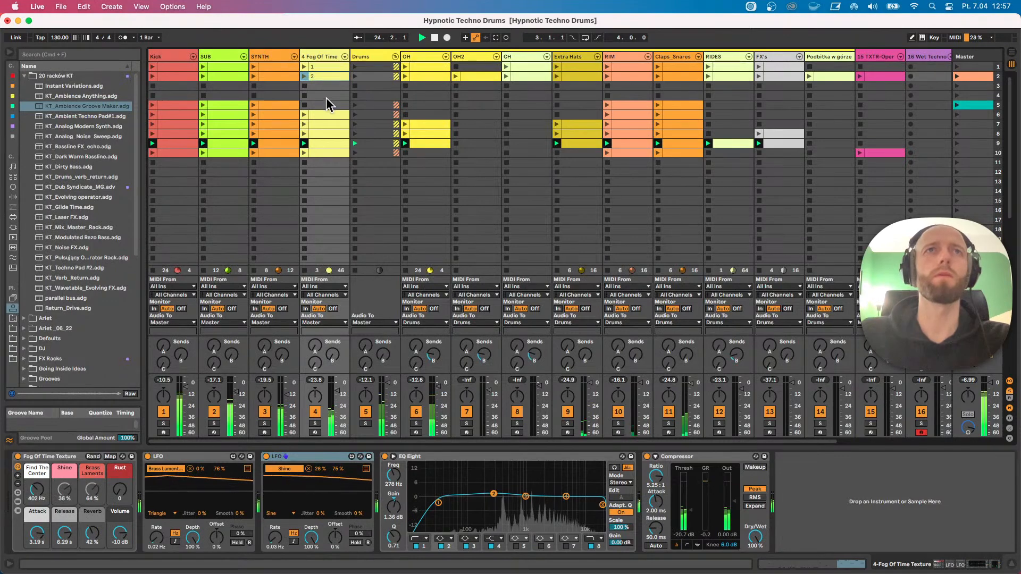
{"action": "left_click", "coordinate": [327, 114]}
{"action": "key", "text": "super+r"}
{"action": "type", "text": "0"}
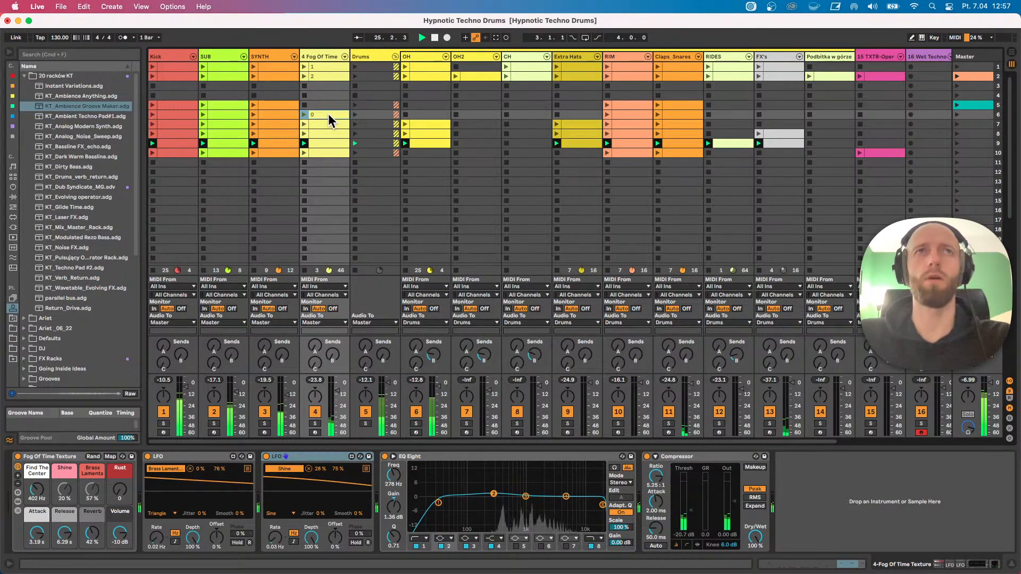
Launch the Fog Of Time clip 2 from scene 2 and capture the playing clips into a new scene 10.
{"action": "left_click", "coordinate": [319, 145]}
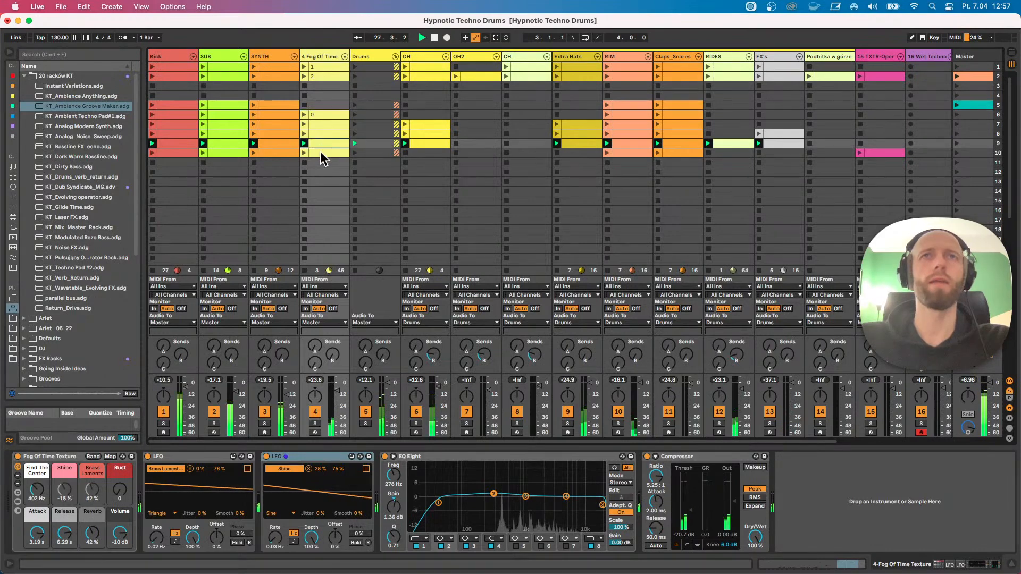
{"action": "left_click", "coordinate": [305, 77]}
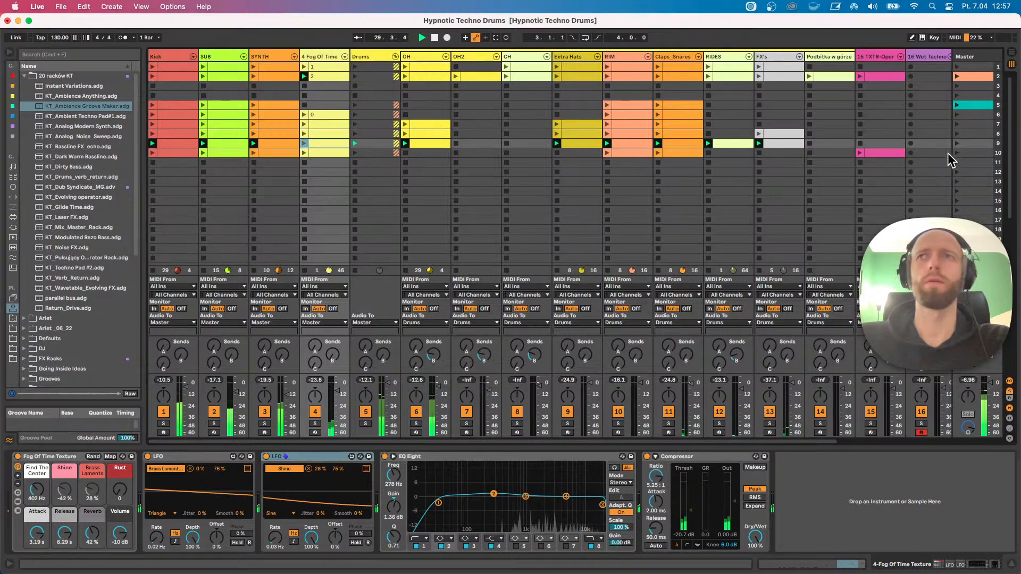
{"action": "key", "text": "super+shift+i"}
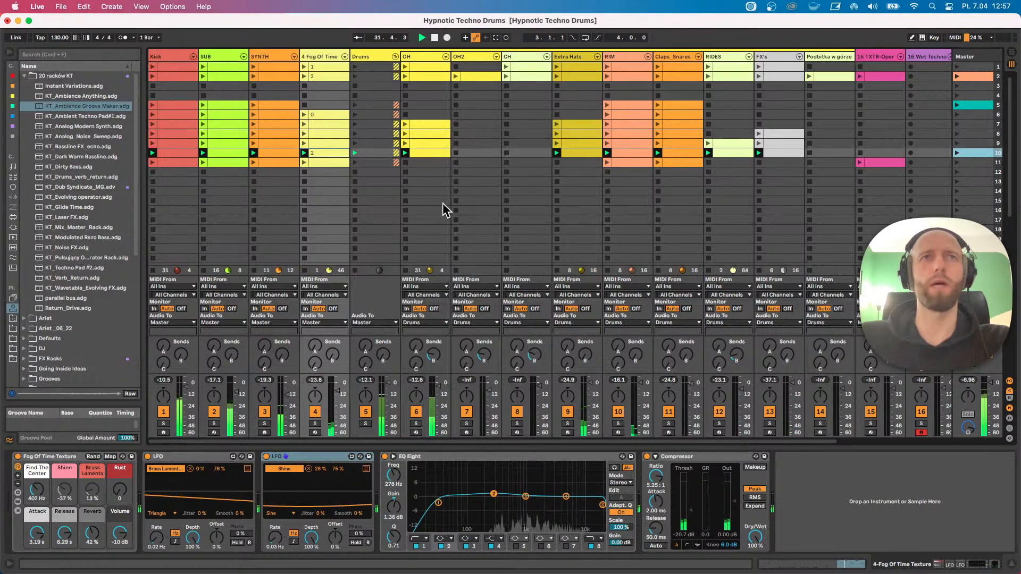
Examine the device chains of the SYNTH and Fog Of Time tracks while scene 10 plays.
{"action": "left_click", "coordinate": [273, 58]}
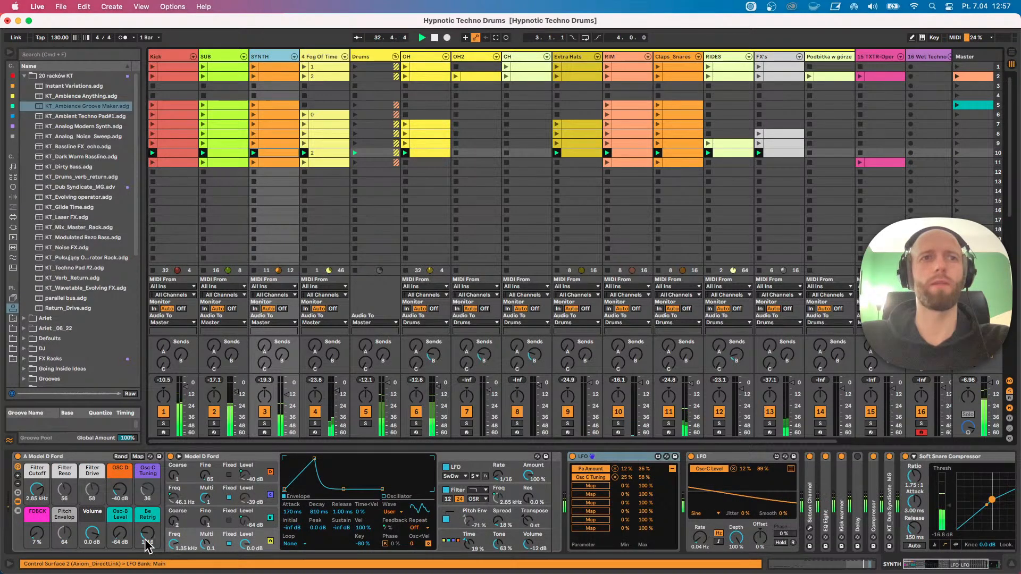
{"action": "left_click", "coordinate": [322, 57]}
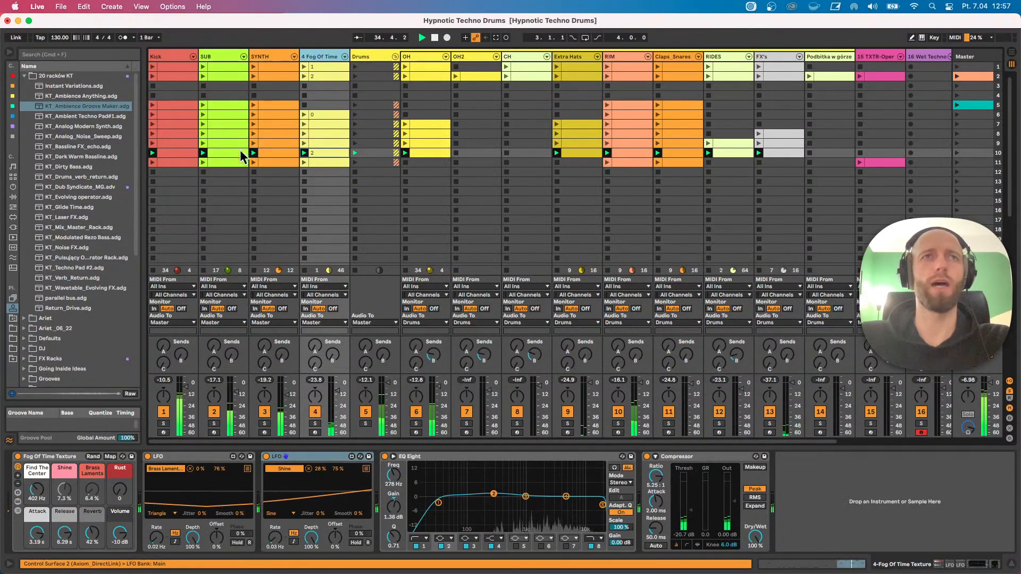
{"action": "left_click", "coordinate": [258, 59]}
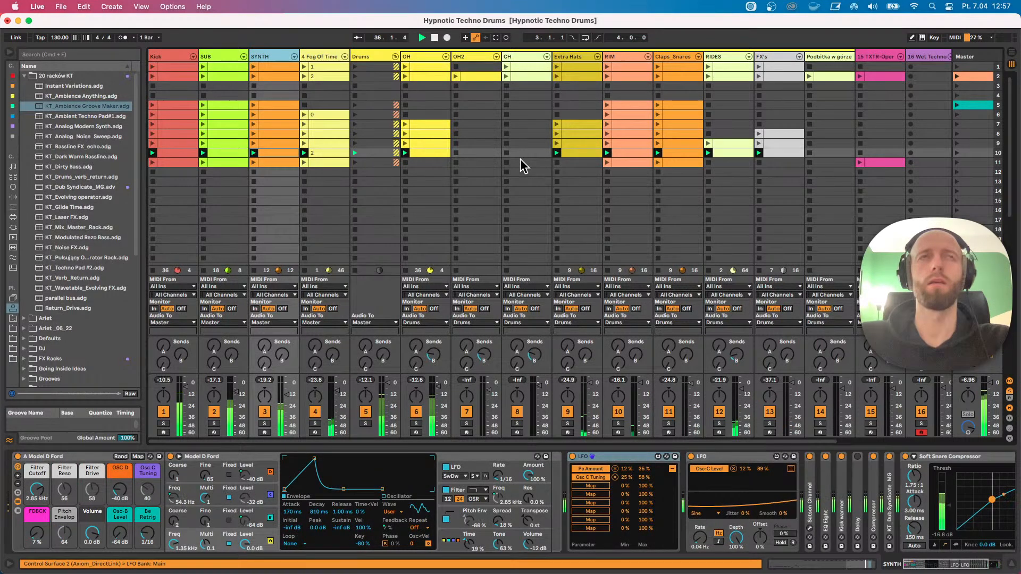
Create scene 11 without the kick below scene 10, and capture scene 12 with the kick playing and OH left out.
{"action": "left_click", "coordinate": [956, 155]}
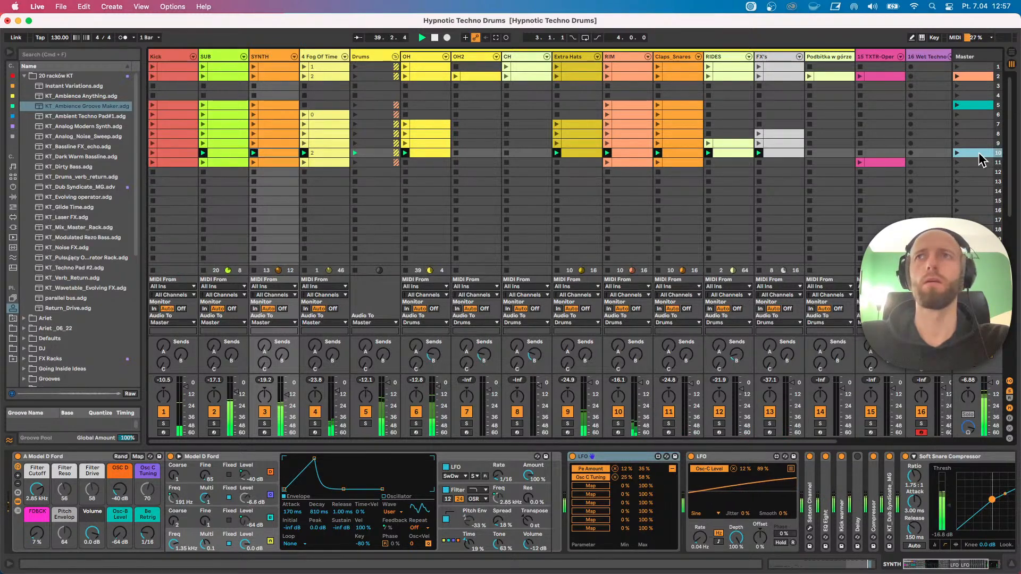
{"action": "key", "text": "super+d"}
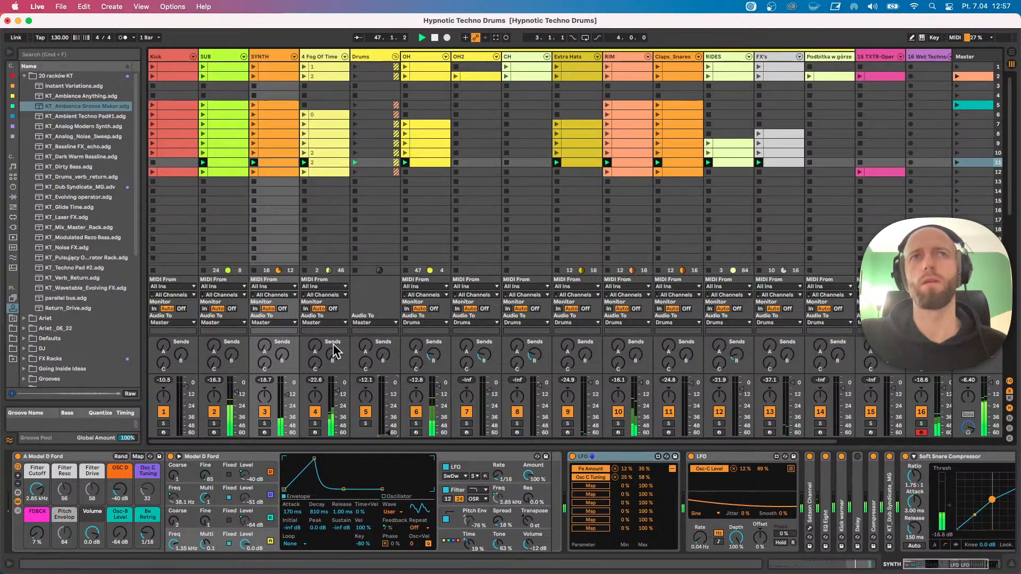
{"action": "left_click", "coordinate": [153, 171]}
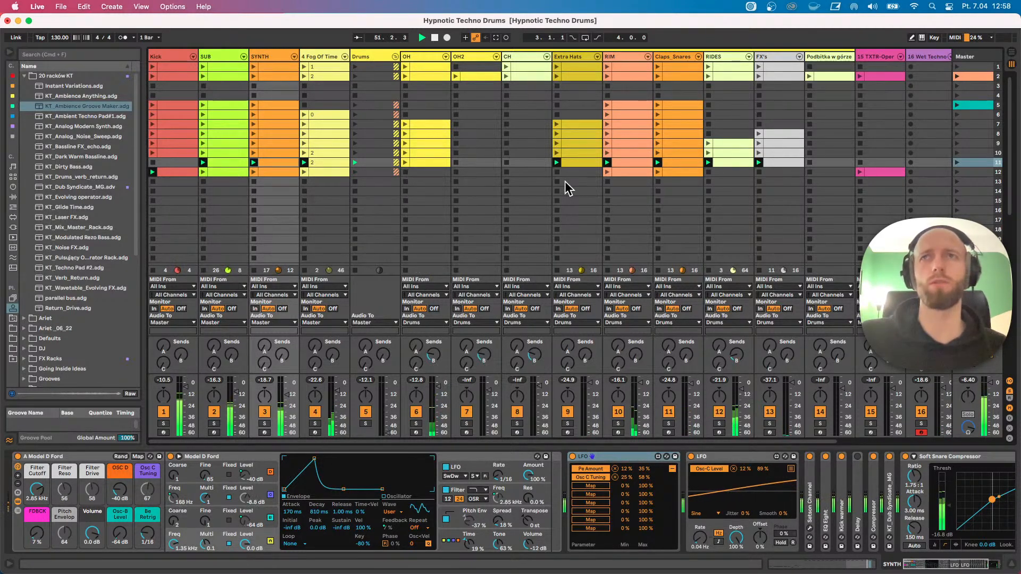
{"action": "left_click", "coordinate": [957, 172]}
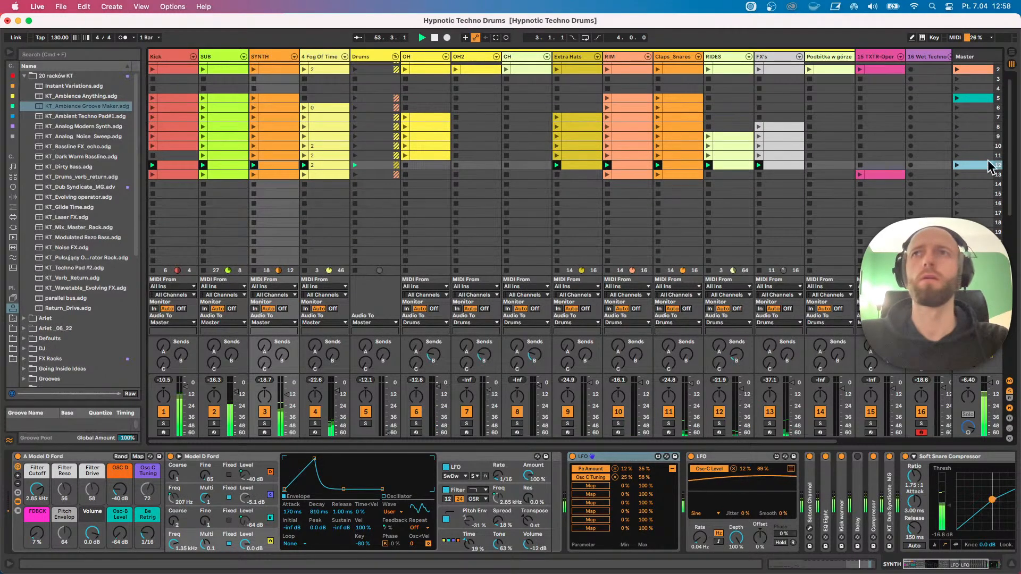
Launch scene 11 followed by scene 12 to hear the kick drop out and return.
{"action": "left_click", "coordinate": [955, 157]}
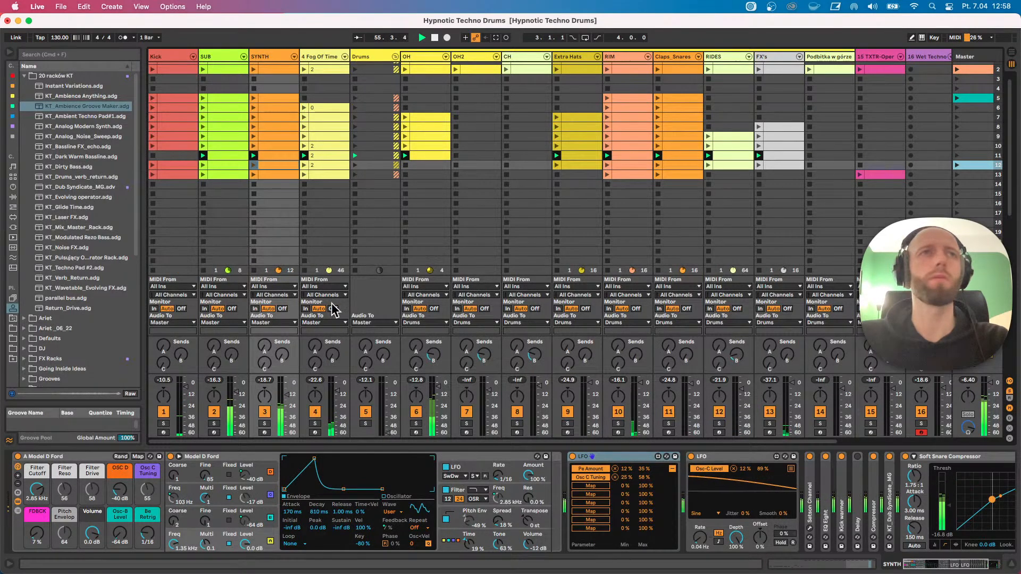
{"action": "left_click", "coordinate": [956, 165]}
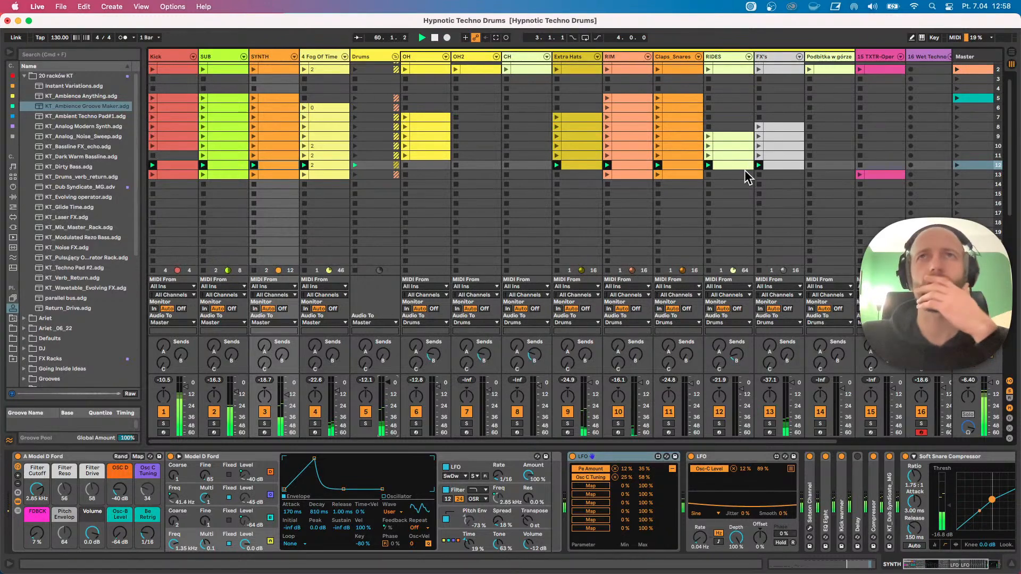
Delete the Claps_Snares clip from scene 12 and fold the Drums group.
{"action": "left_click", "coordinate": [677, 166]}
{"action": "key", "text": "Delete"}
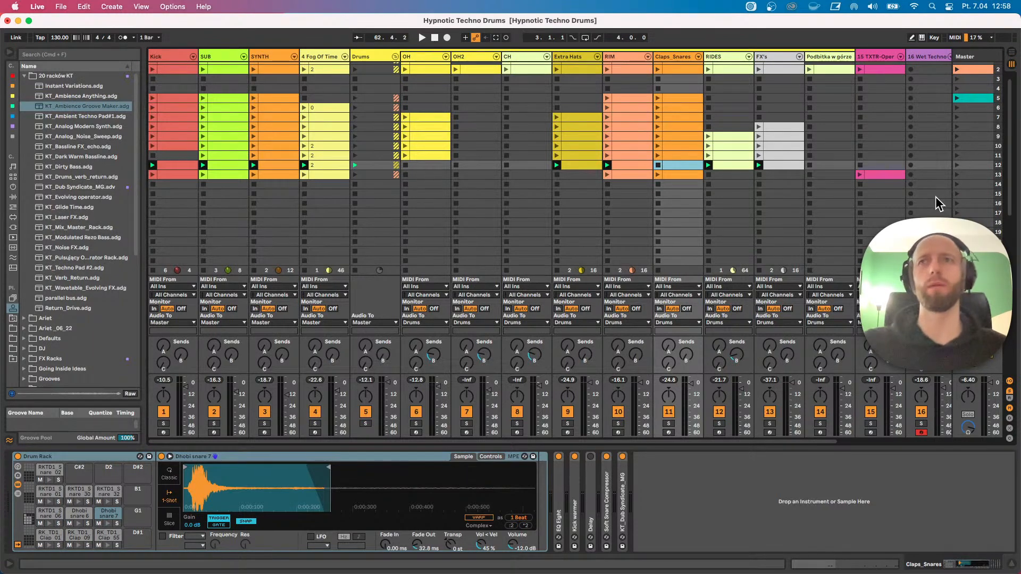
{"action": "left_click", "coordinate": [395, 56]}
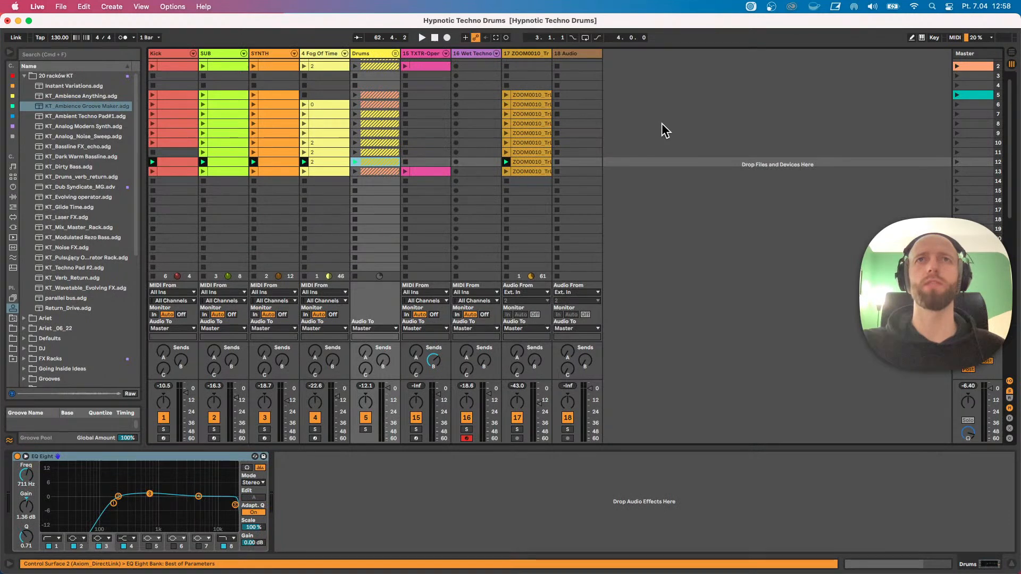
Play scene 5 followed by scenes 10, 11 and 12 to hear how the arrangement builds.
{"action": "left_click", "coordinate": [969, 102]}
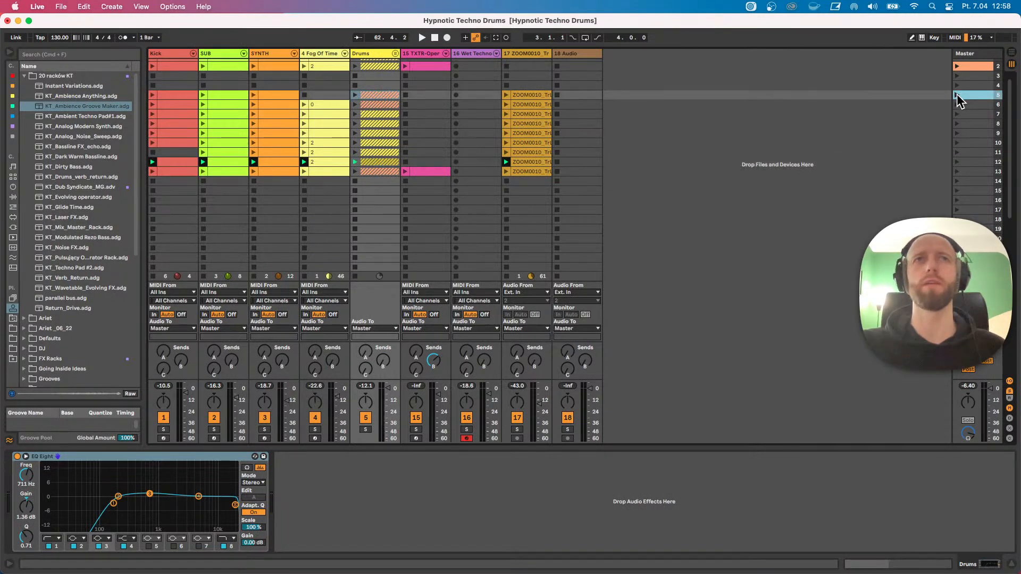
{"action": "left_click", "coordinate": [957, 97]}
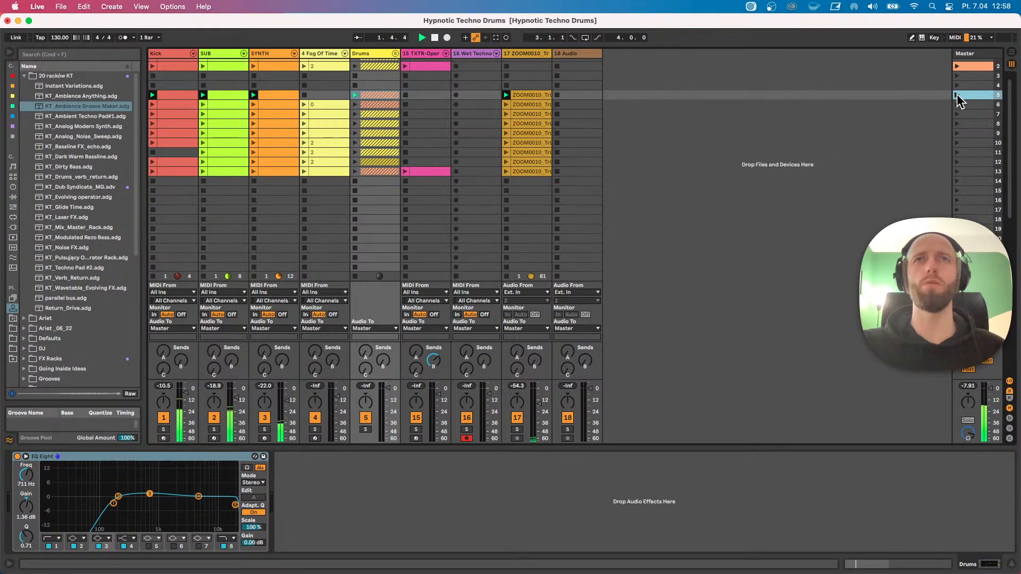
{"action": "left_click", "coordinate": [956, 152]}
{"action": "left_click", "coordinate": [957, 143]}
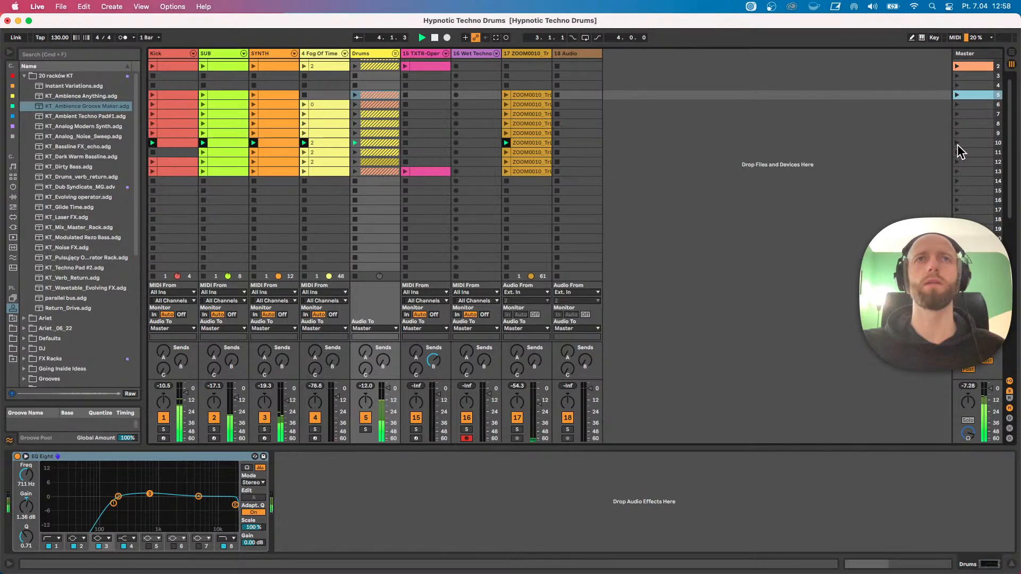
{"action": "left_click", "coordinate": [395, 53]}
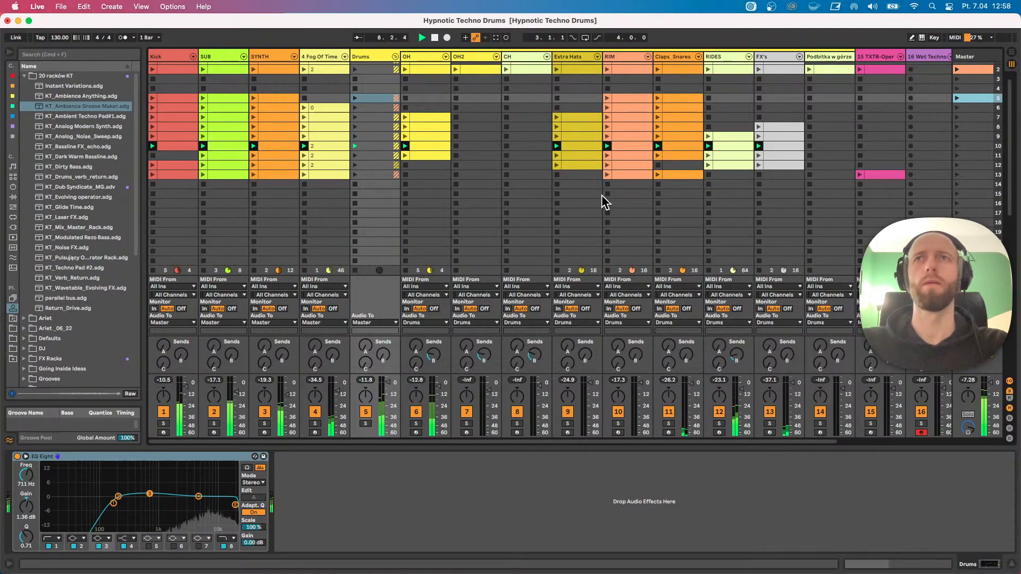
{"action": "left_click", "coordinate": [957, 156]}
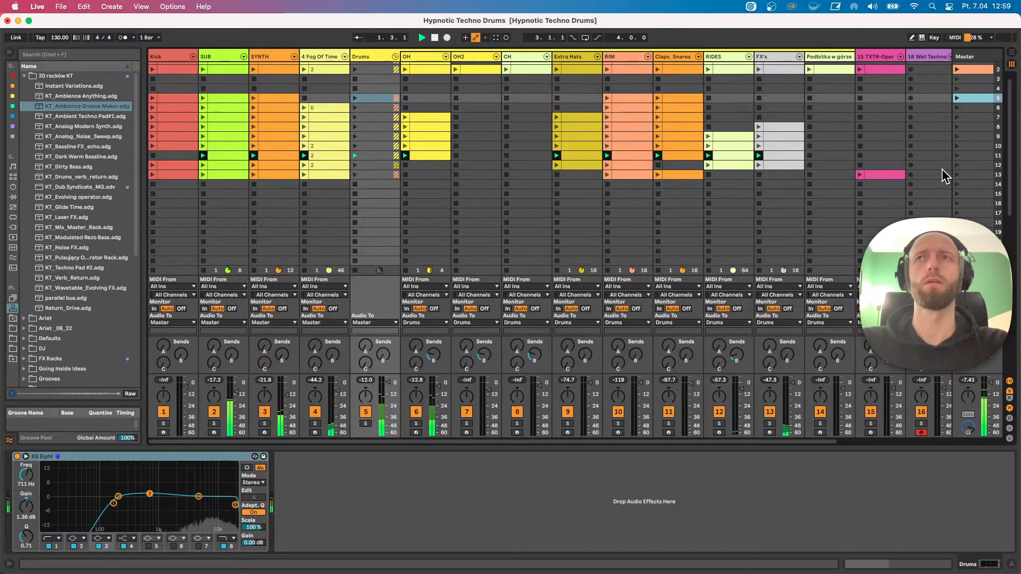
{"action": "left_click", "coordinate": [956, 165]}
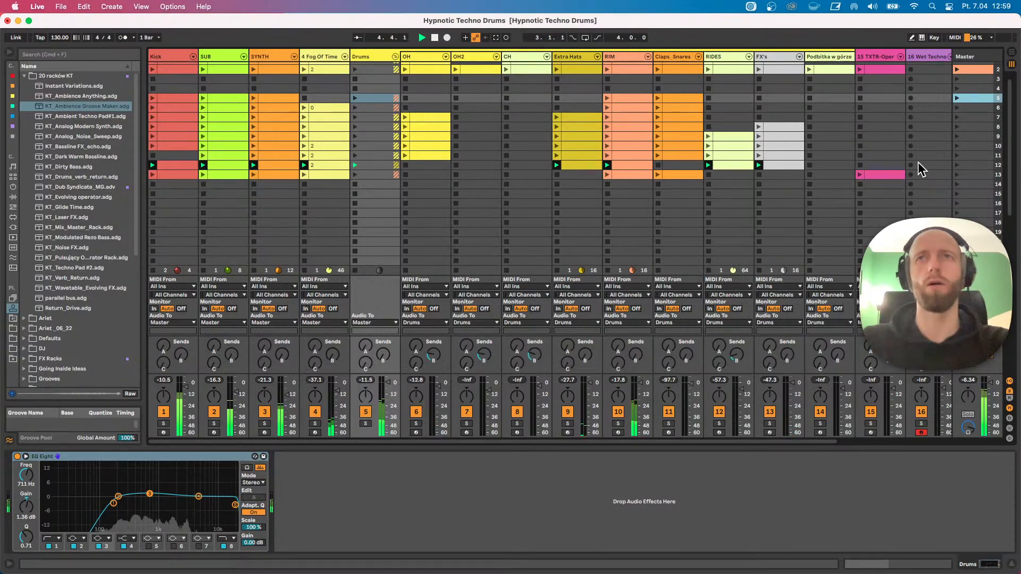
{"action": "left_click", "coordinate": [395, 56]}
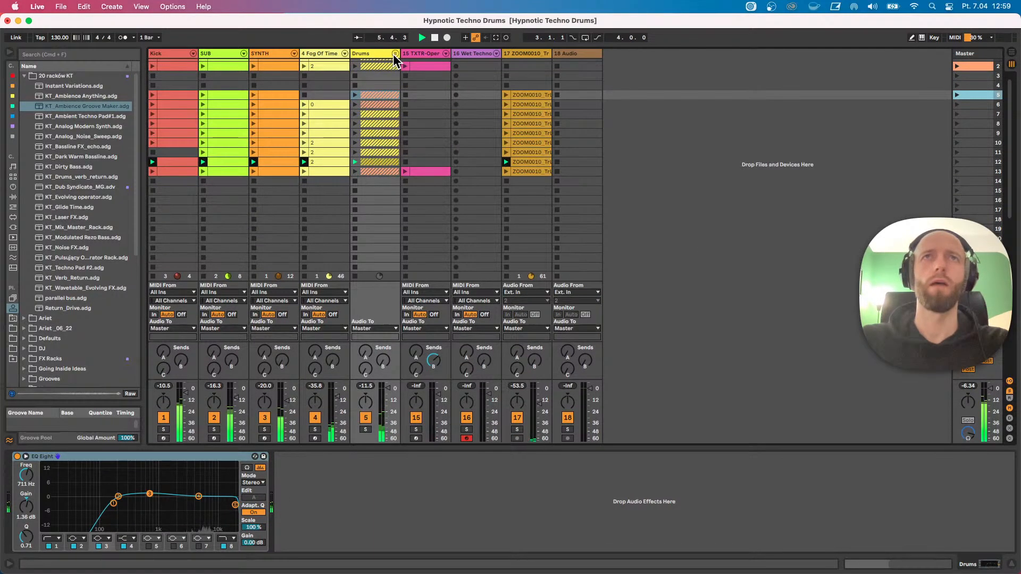
Color scene 12 lime green on the Master track.
{"action": "left_click", "coordinate": [980, 171]}
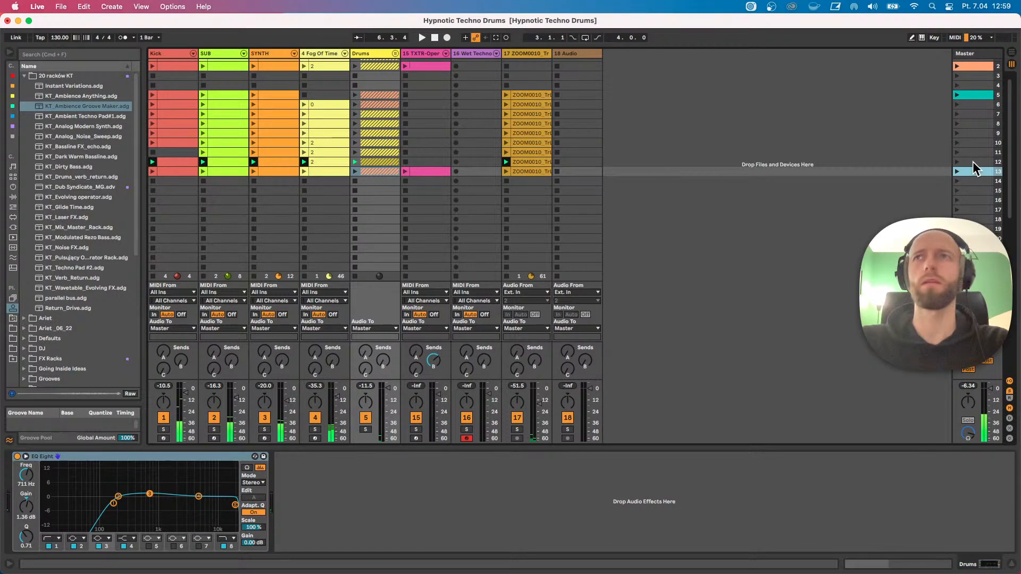
{"action": "left_click", "coordinate": [972, 162]}
{"action": "right_click", "coordinate": [971, 162]}
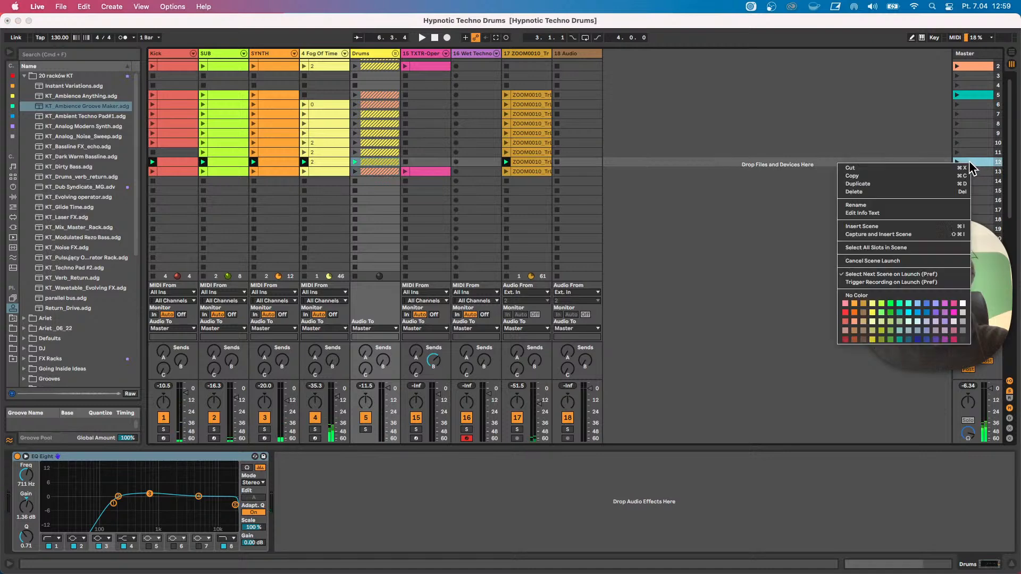
{"action": "left_click", "coordinate": [853, 322]}
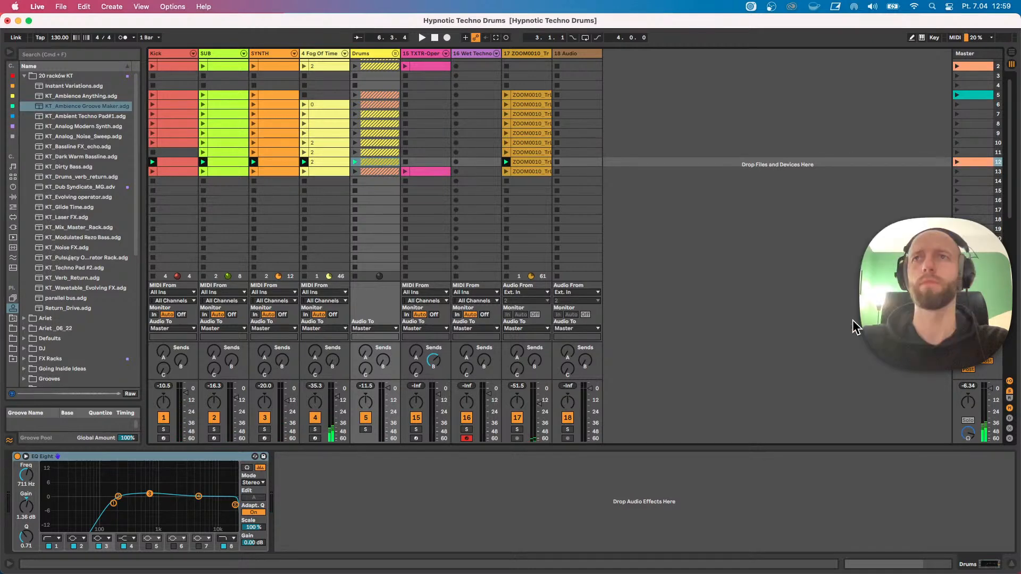
{"action": "right_click", "coordinate": [981, 167]}
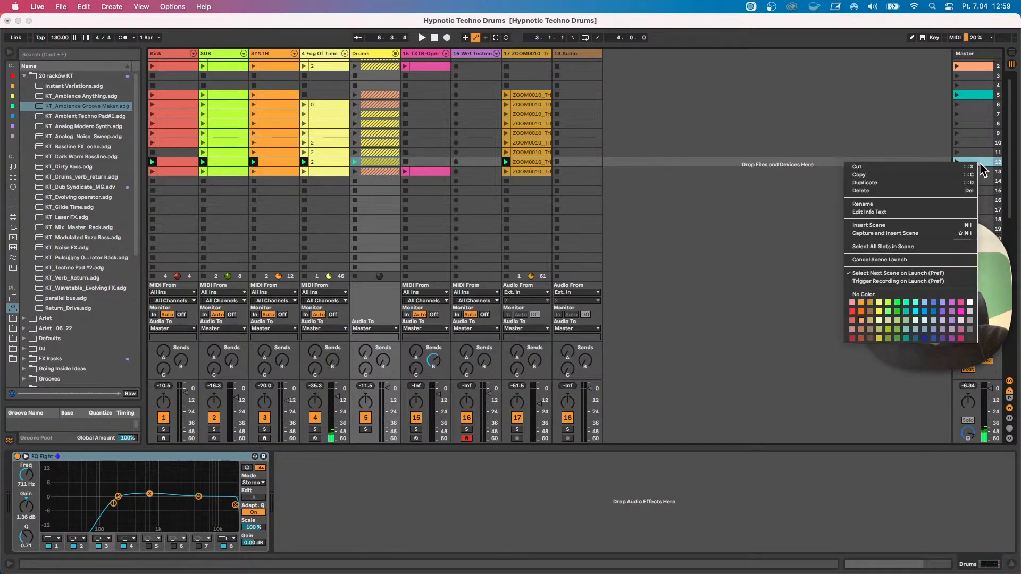
{"action": "left_click", "coordinate": [888, 302]}
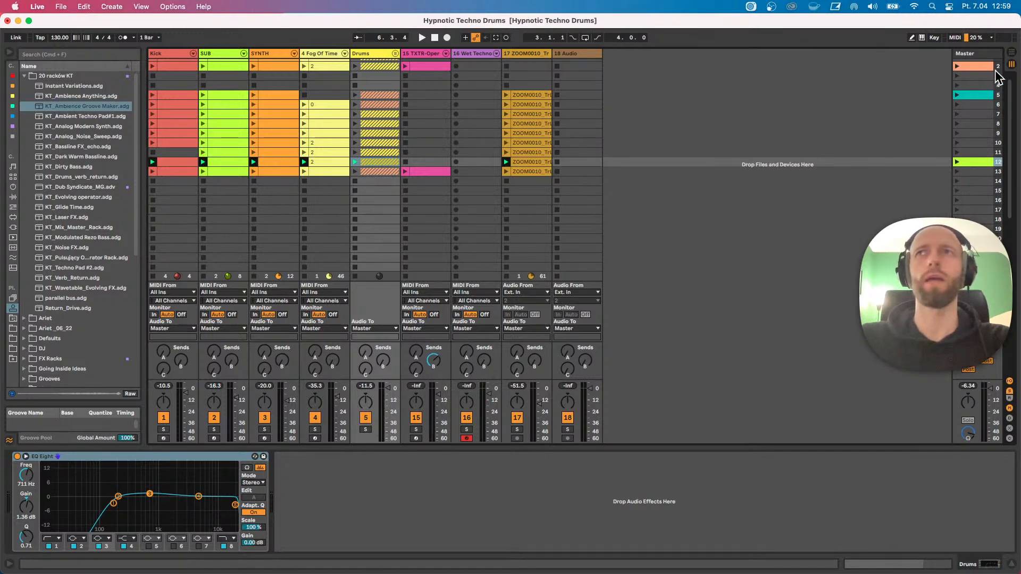
Launch scene 2 and capture its playing clips into a new scene 13 directly below scene 12.
{"action": "scroll", "coordinate": [1004, 75], "scroll_direction": "up", "scroll_amount": 1}
{"action": "left_click", "coordinate": [957, 73]}
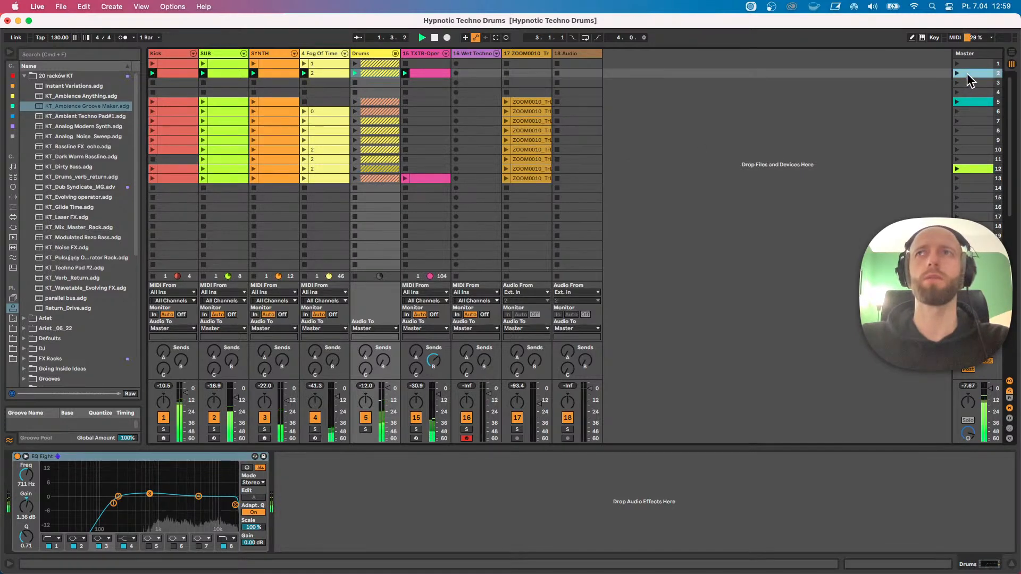
{"action": "left_click", "coordinate": [972, 169]}
{"action": "key", "text": "super+shift+i"}
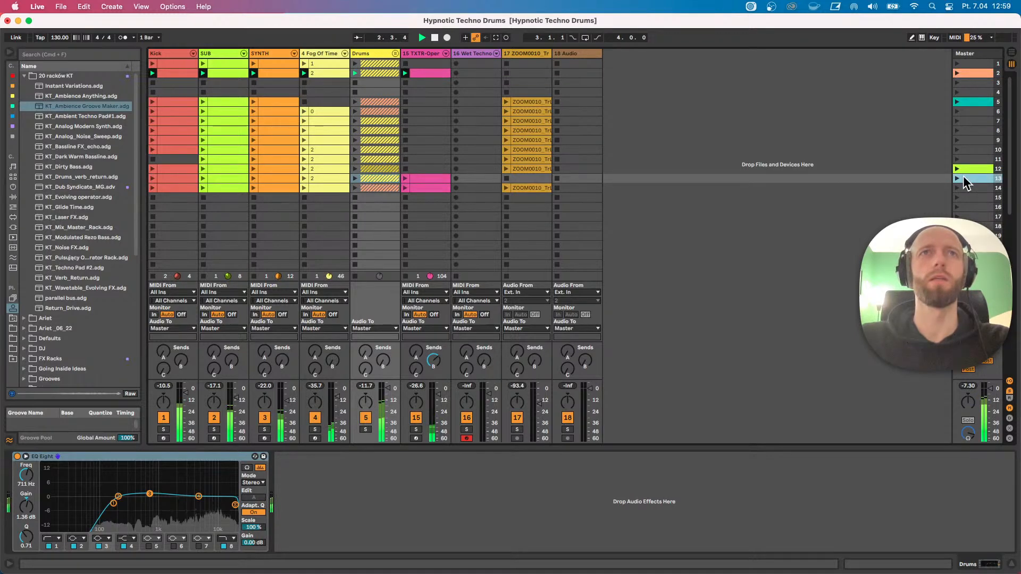
Stop playback and name the captured scene 13 E2, discarding the audio track inserted by mistake.
{"action": "key", "text": "space"}
{"action": "key", "text": "super+t"}
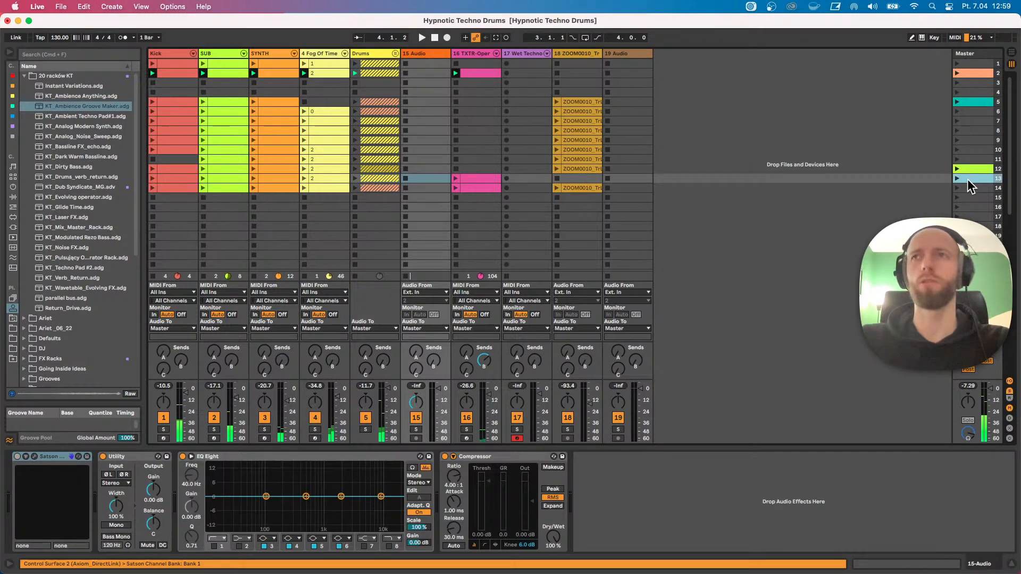
{"action": "key", "text": "Delete"}
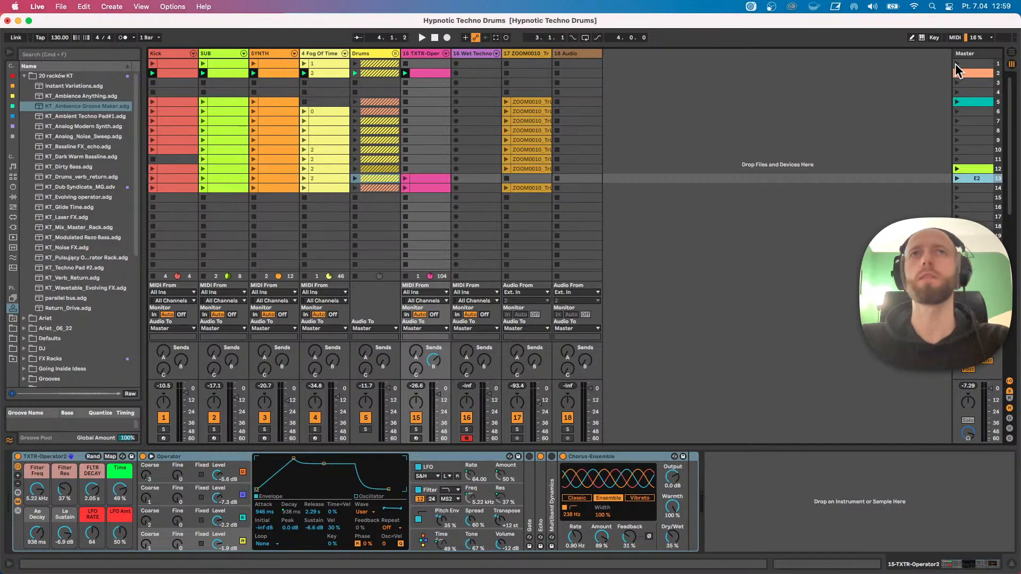
Launch scene 1, capture its clips into a new scene between scene 12 and E2, and name it E1.
{"action": "left_click", "coordinate": [975, 63]}
{"action": "left_click_drag", "start_coordinate": [985, 164], "coordinate": [981, 180]}
{"action": "key", "text": "super+r"}
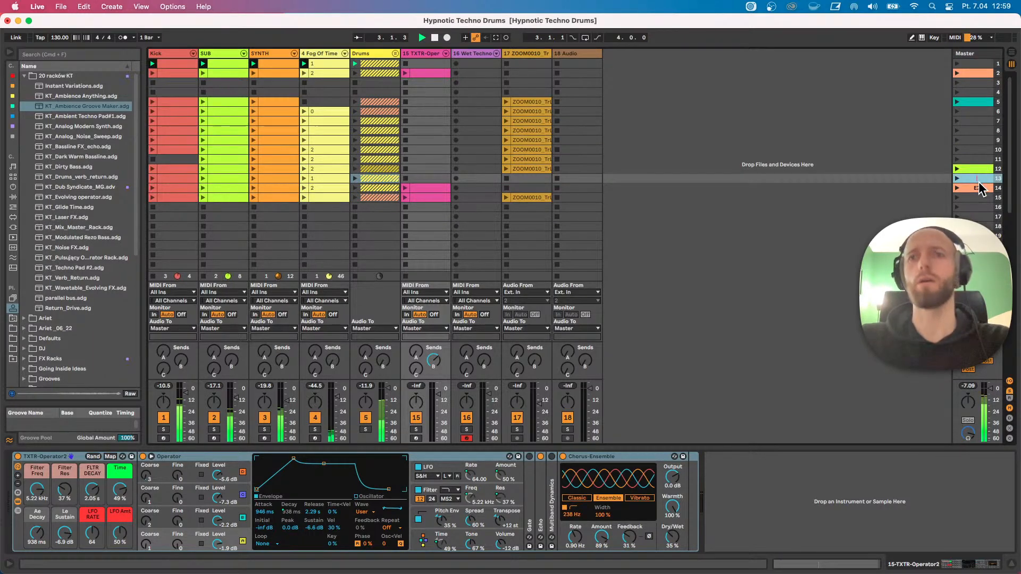
{"action": "type", "text": "E1"}
Launch scene 12, E1 and E2 in succession to hear the transitions.
{"action": "left_click", "coordinate": [958, 168]}
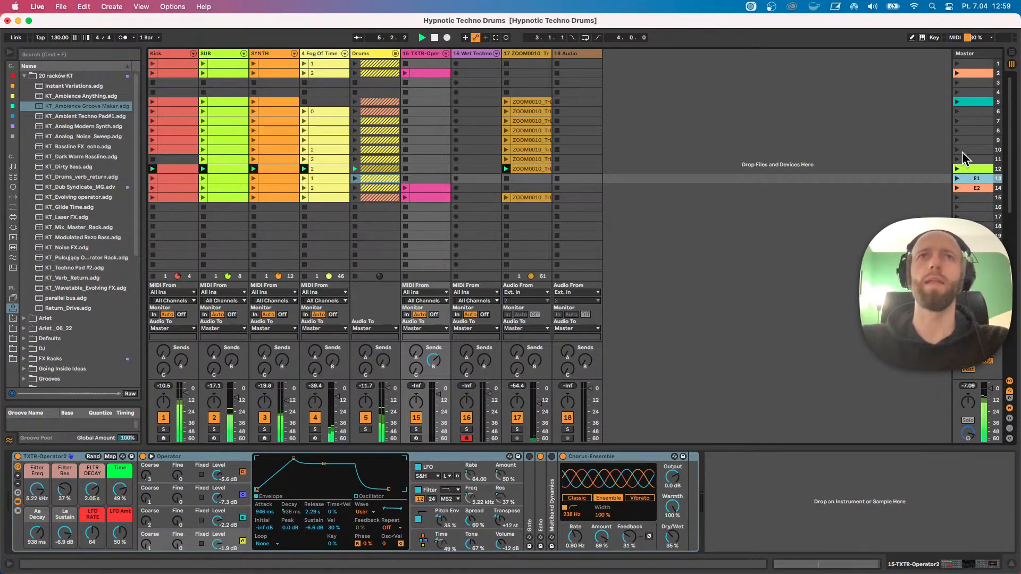
{"action": "left_click", "coordinate": [956, 178]}
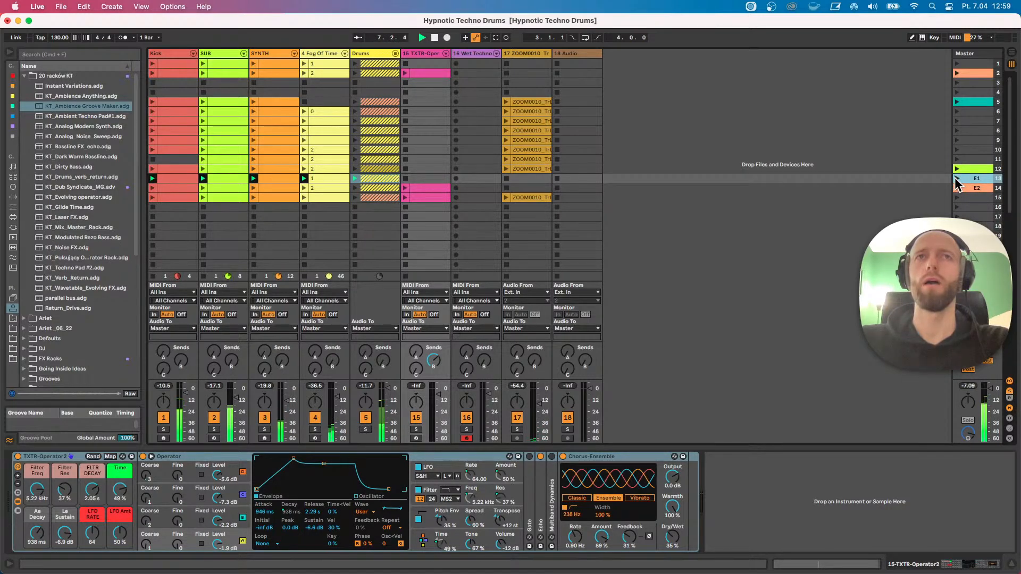
{"action": "left_click", "coordinate": [957, 188]}
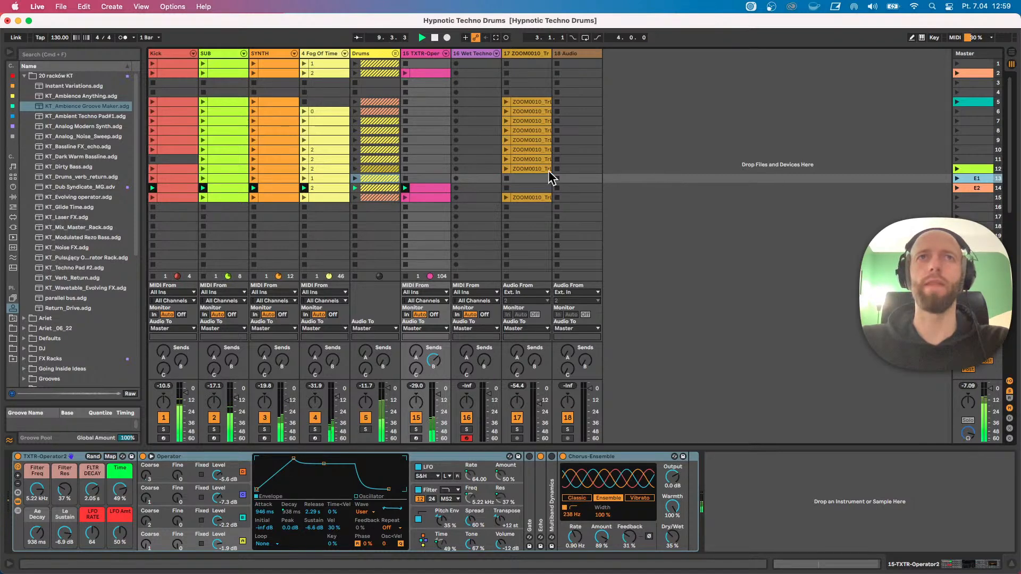
Copy the TXTR-Operator clip from scene E2 into scene E1 and check both scenes with the Drums group unfolded.
{"action": "left_click_drag", "start_coordinate": [422, 186], "coordinate": [424, 179]}
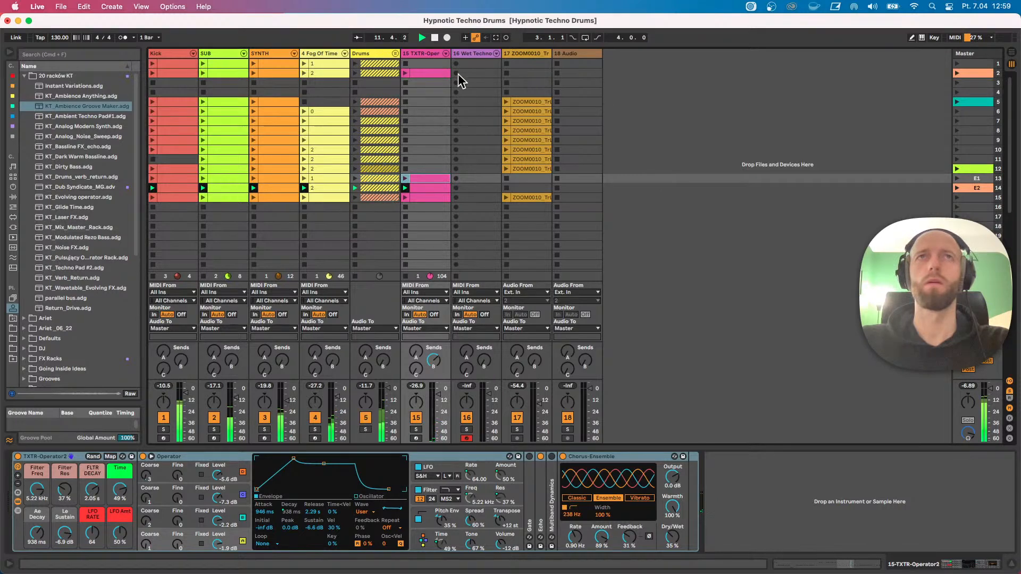
{"action": "left_click", "coordinate": [395, 53]}
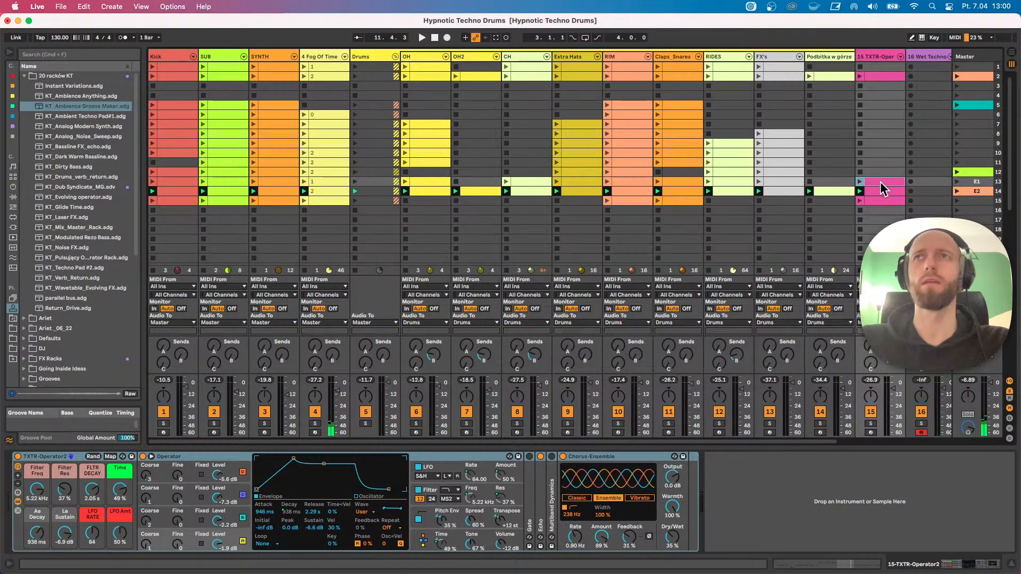
{"action": "left_click", "coordinate": [395, 57]}
Look over the Arrangement timeline and return to the Session clips with the playback position at 1.1.1.
{"action": "key", "text": "Tab"}
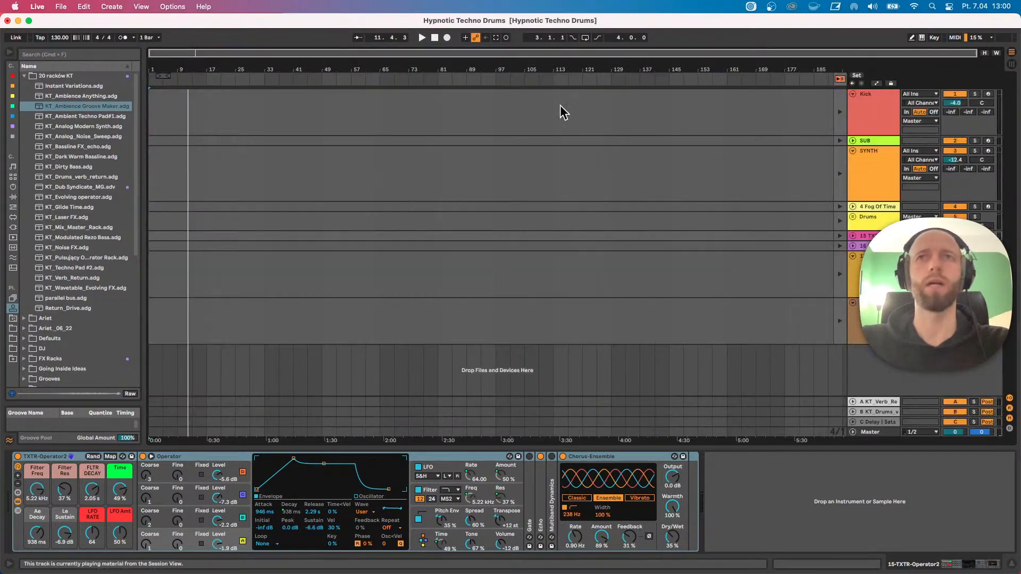
{"action": "key", "text": "Tab"}
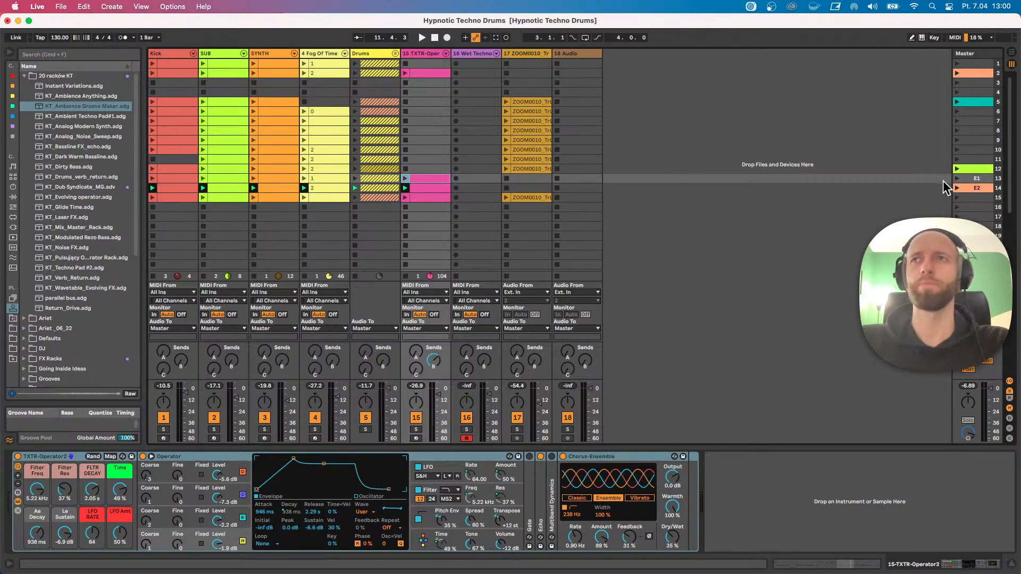
{"action": "left_click", "coordinate": [724, 208]}
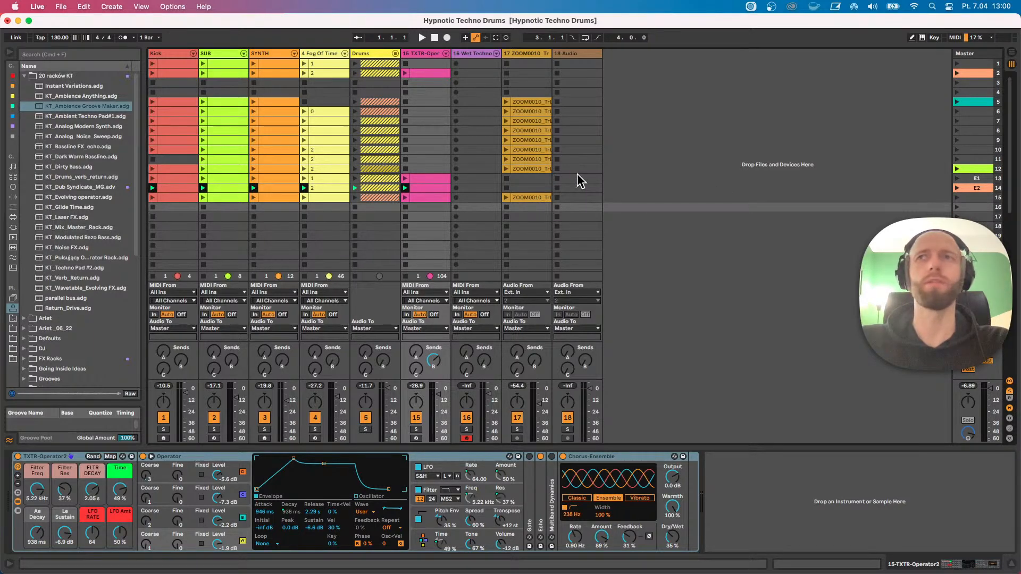
{"action": "key", "text": "Tab"}
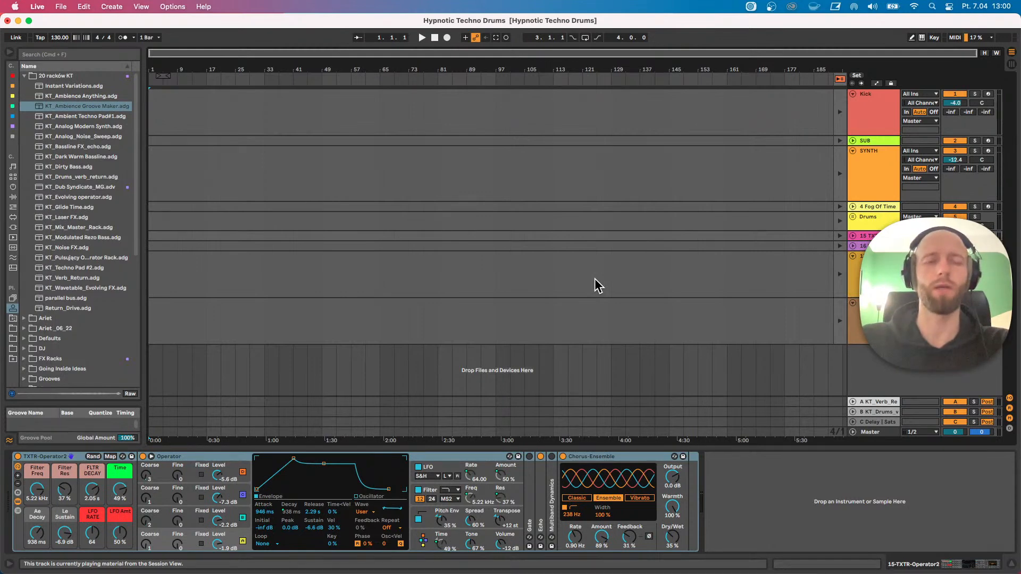
{"action": "key", "text": "Tab"}
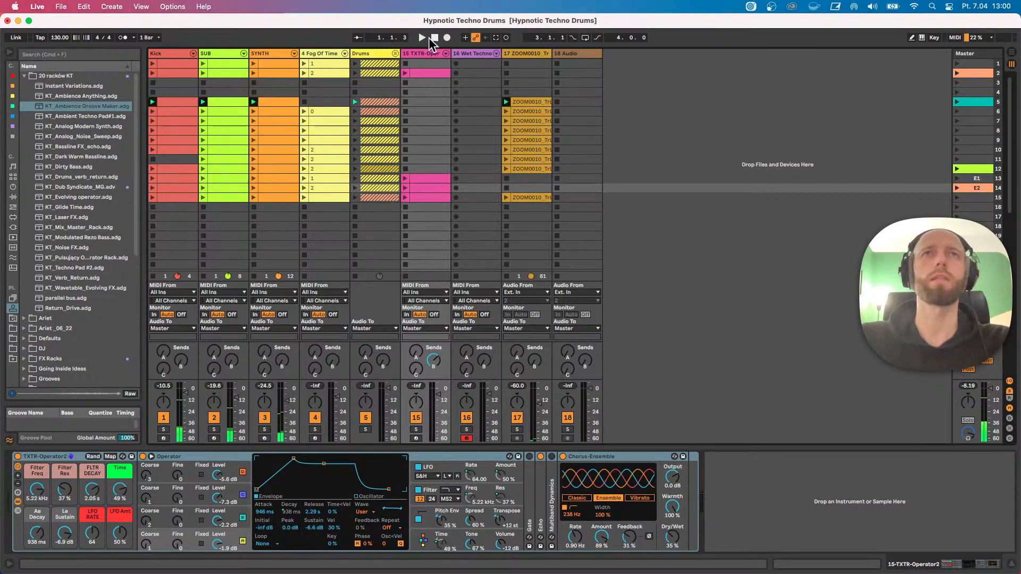
Enable Arrangement recording and collapse the Model D Ford device on the SYNTH track to bring its LFOs within reach.
{"action": "left_click", "coordinate": [447, 37]}
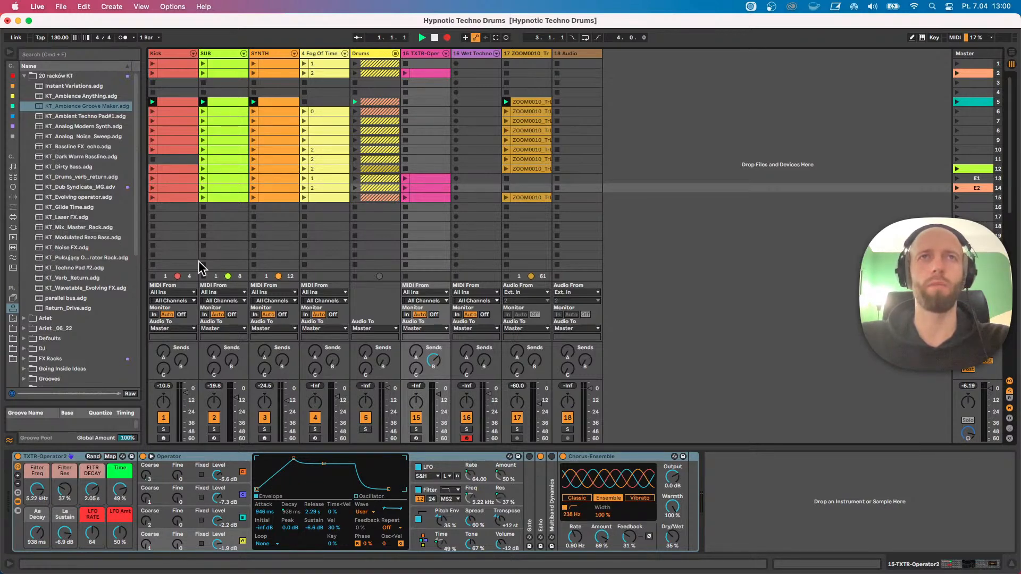
{"action": "left_click", "coordinate": [267, 55]}
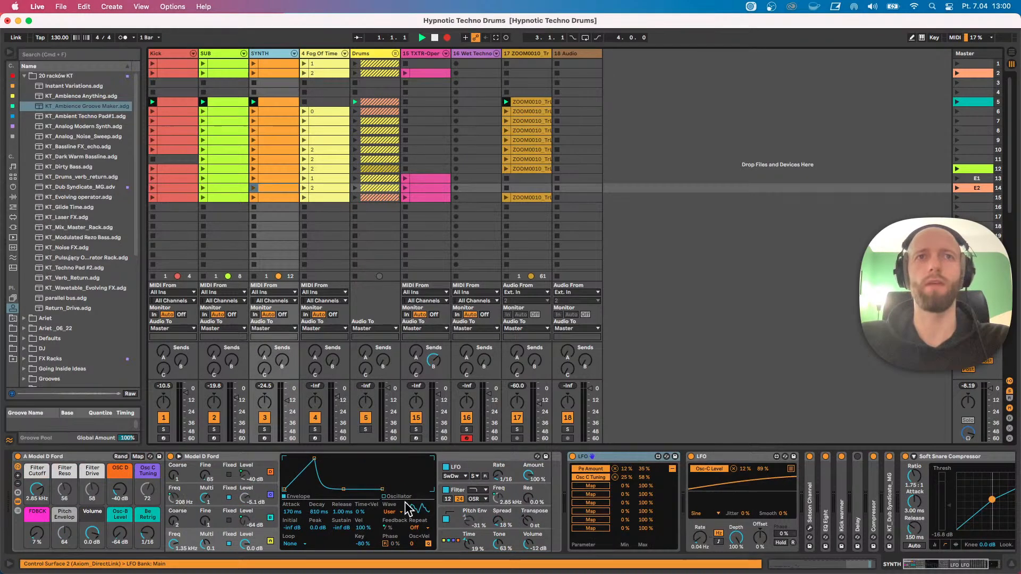
{"action": "double_click", "coordinate": [251, 459]}
{"action": "key", "text": "Tab"}
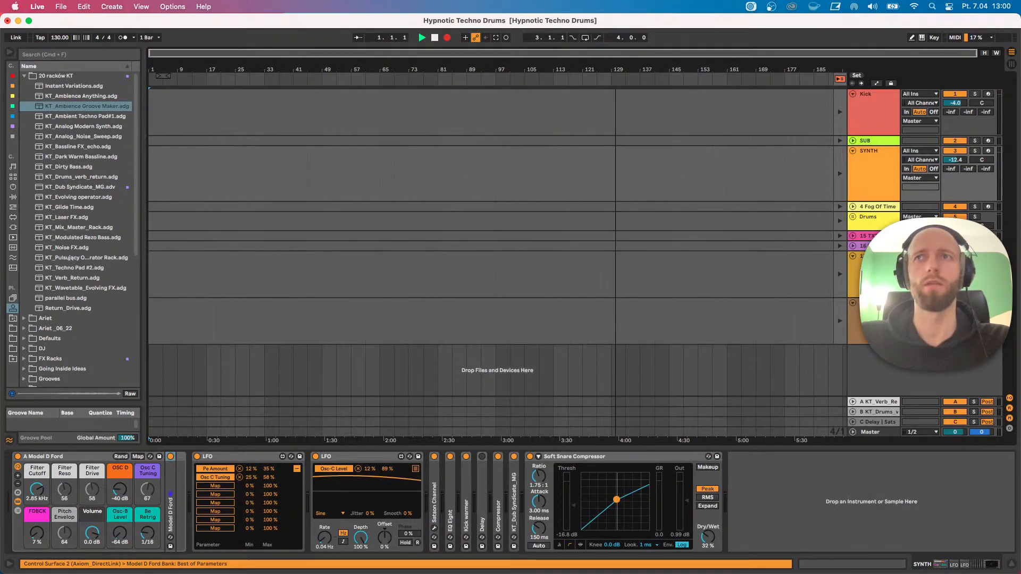
{"action": "key", "text": "Tab"}
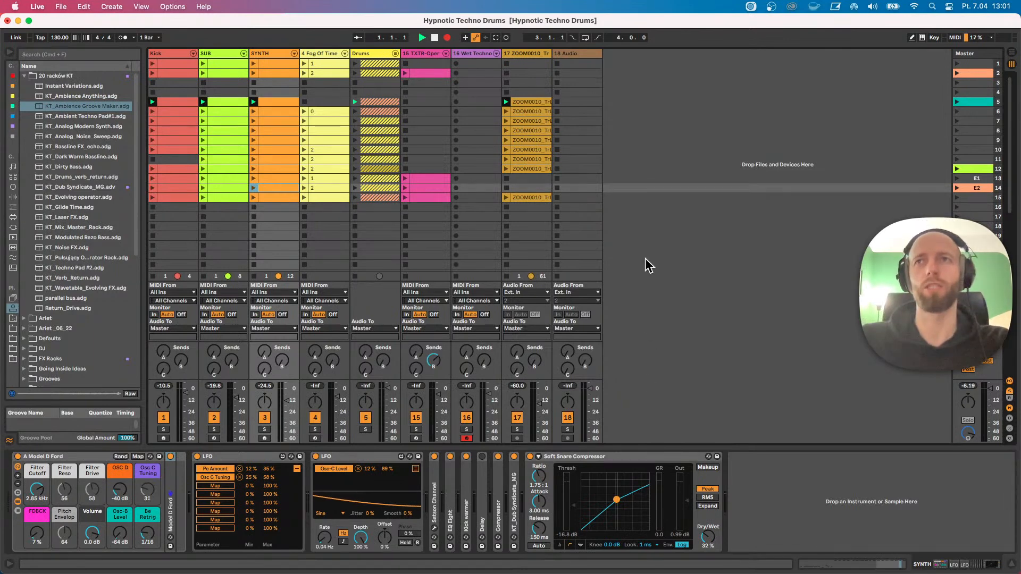
Start the recording pass, raising the Model D Ford's Filter Cutoff to 3.31 kHz and the LFO's Osc-C Level maximum to 80 %.
{"action": "left_click", "coordinate": [423, 37]}
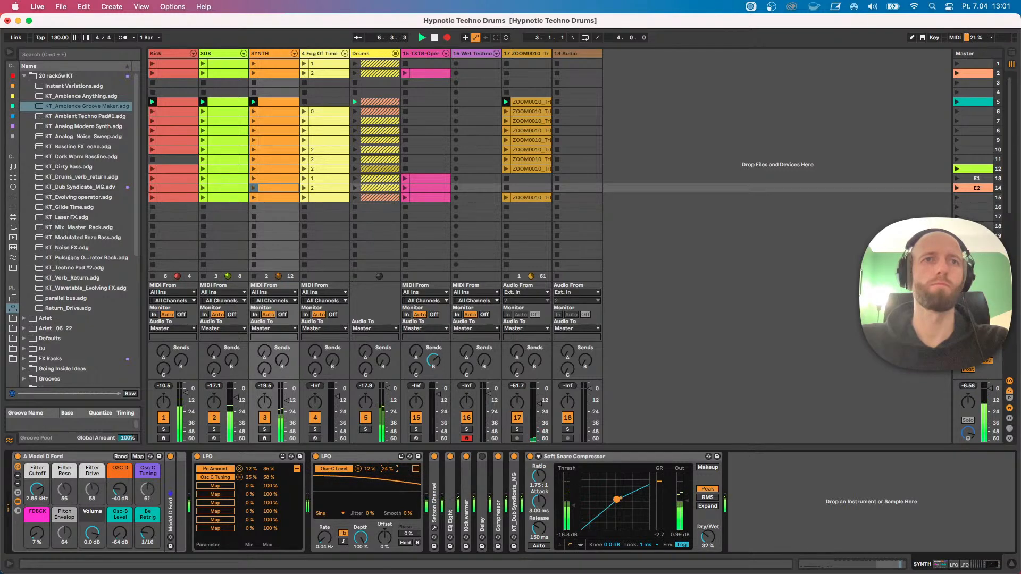
{"action": "left_click", "coordinate": [297, 469]}
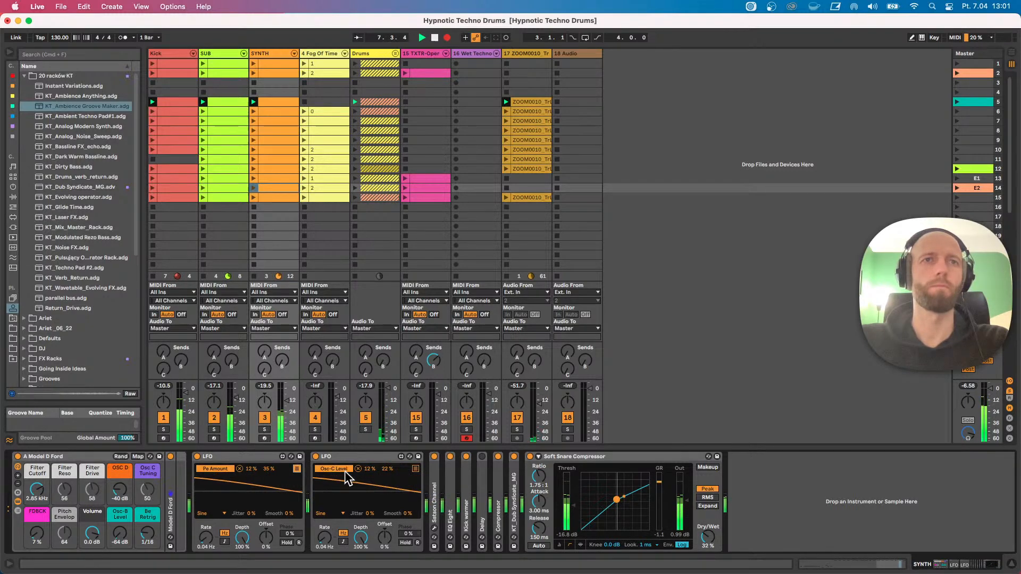
{"action": "left_click_drag", "start_coordinate": [38, 491], "coordinate": [38, 488]}
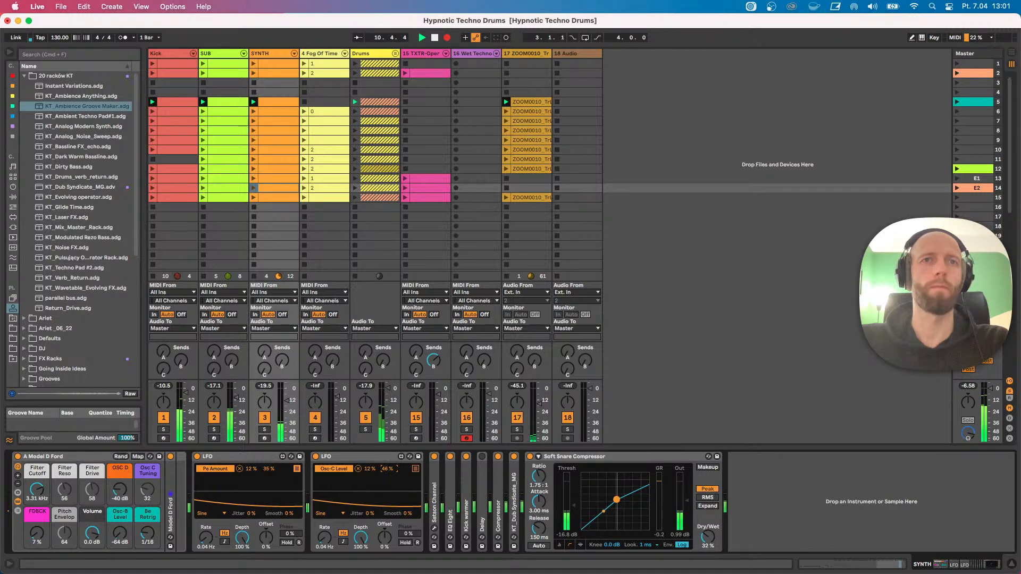
{"action": "left_click_drag", "start_coordinate": [388, 469], "coordinate": [387, 456]}
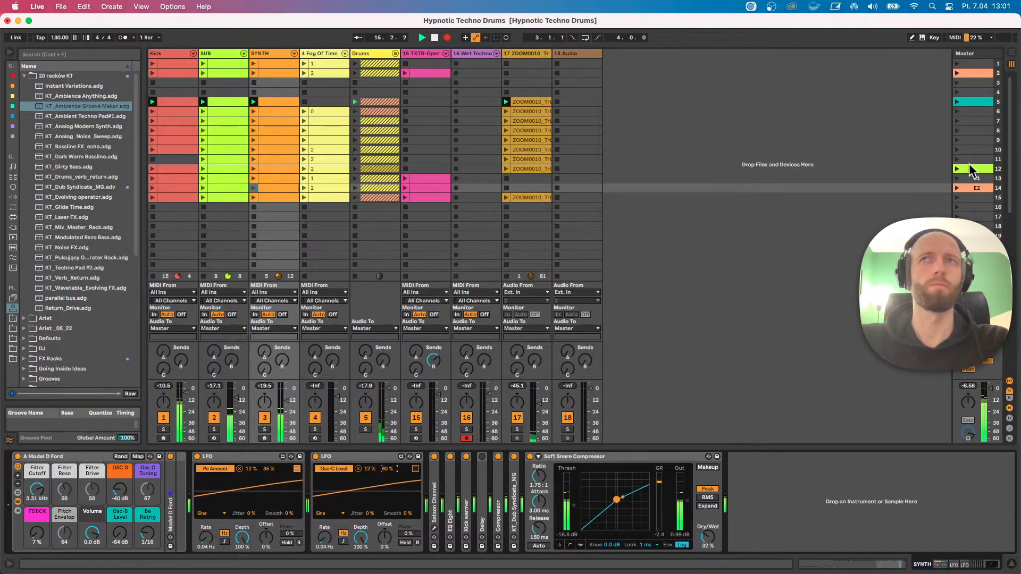
Launch scene 6 and arm the TXTR-Operator track, returning to the SYNTH track's devices.
{"action": "left_click", "coordinate": [956, 111]}
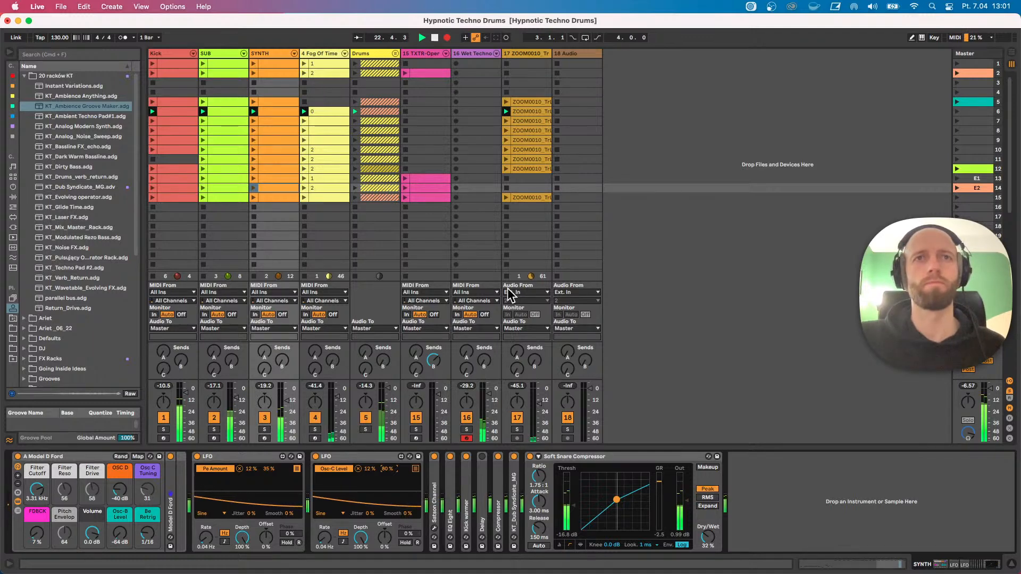
{"action": "left_click", "coordinate": [415, 439]}
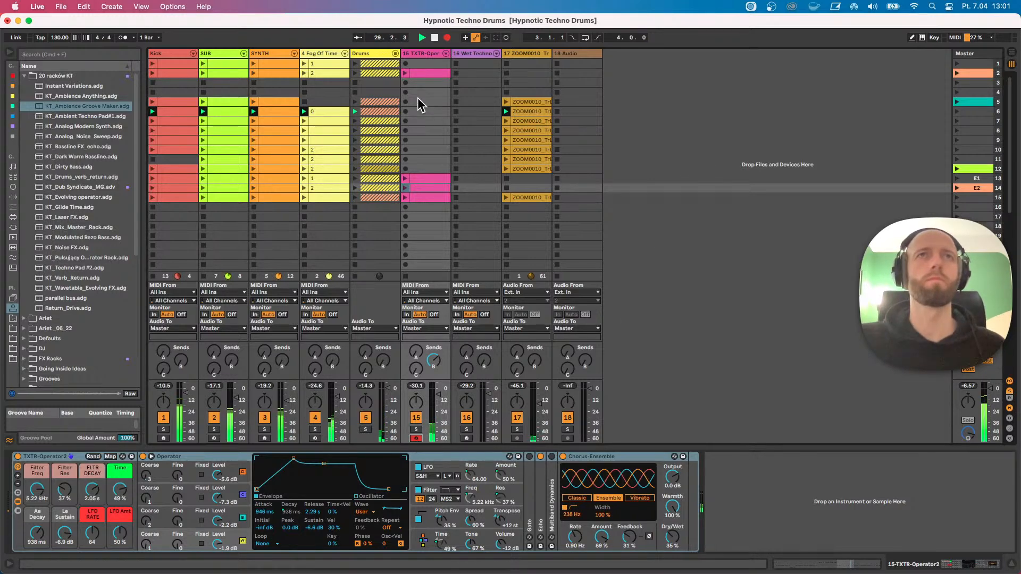
{"action": "left_click", "coordinate": [262, 57]}
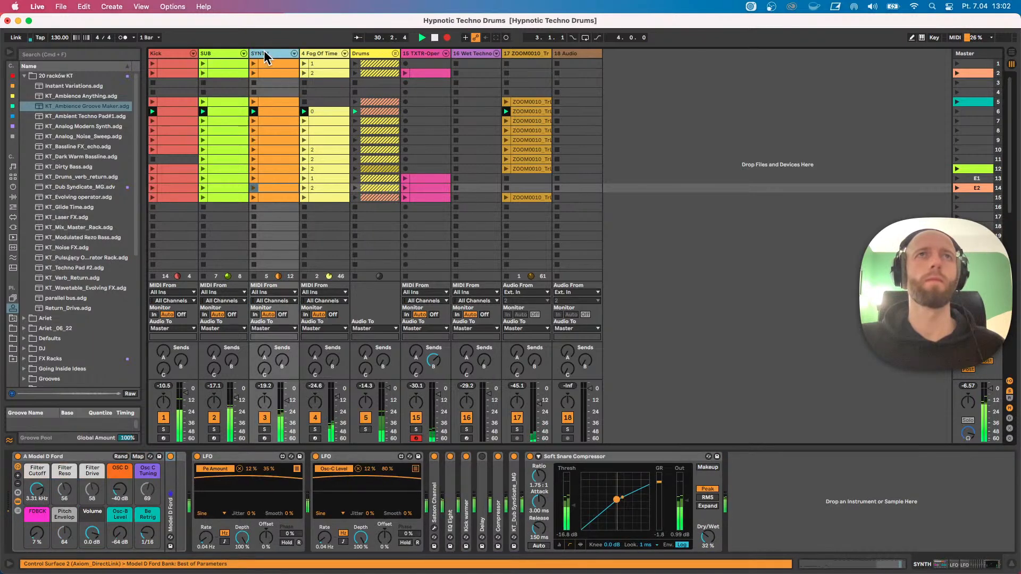
Launch scene 7 and unfold the Drums group to expose its individual drum tracks.
{"action": "left_click", "coordinate": [957, 122]}
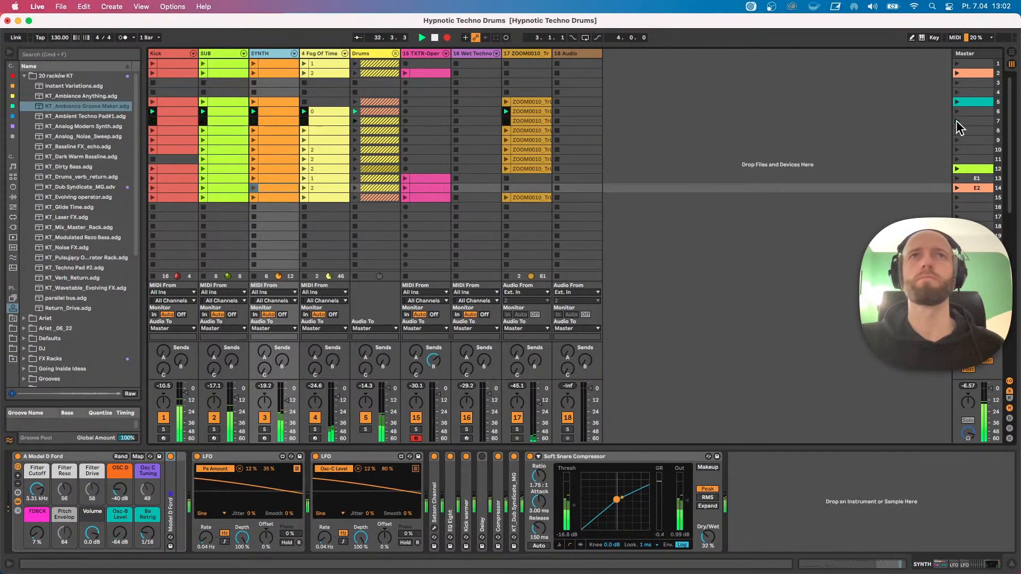
{"action": "left_click", "coordinate": [395, 53]}
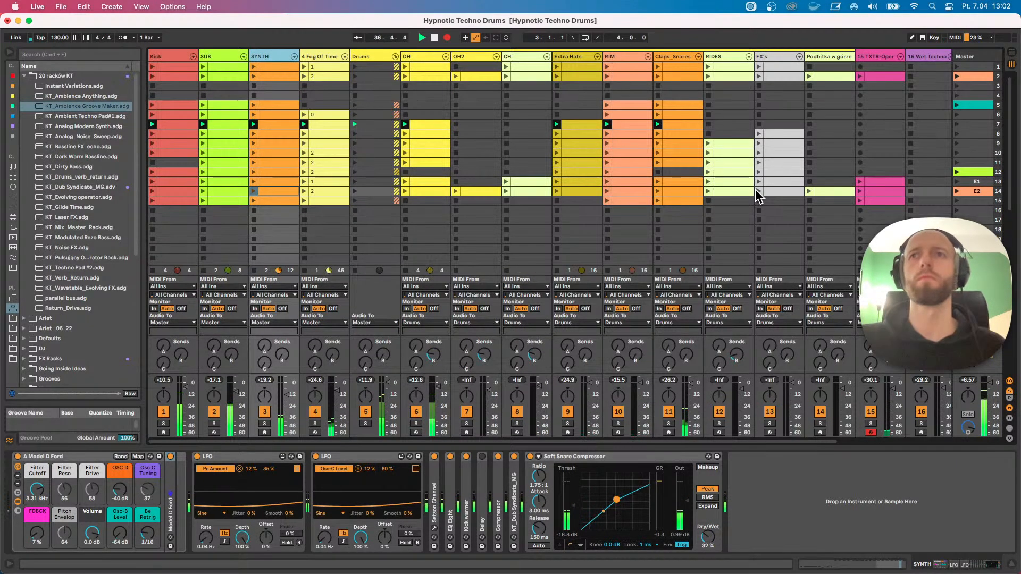
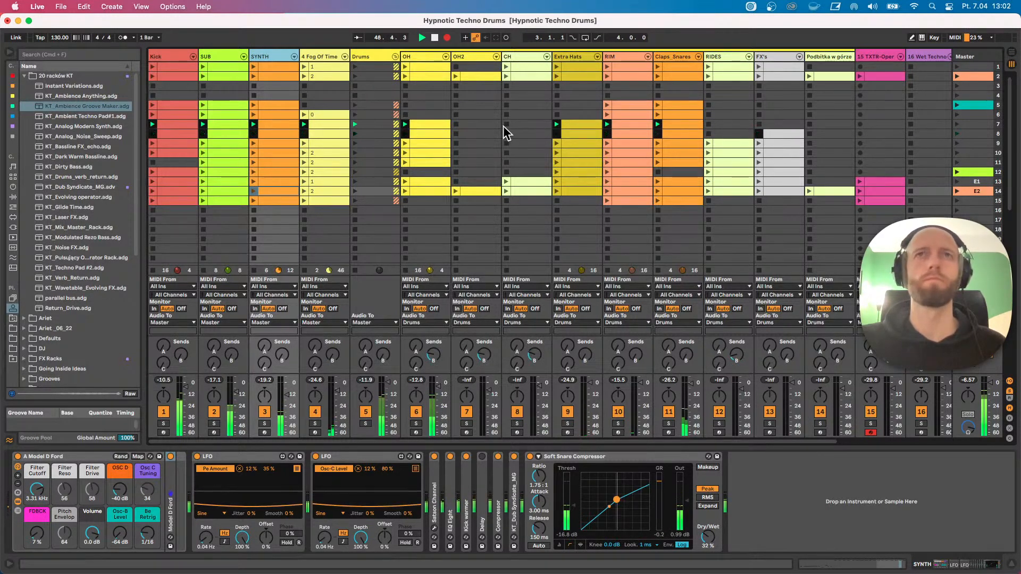
Launch the CH clip in scene 1 and set the Rust macro on the 4 Fog Of Time track to 36.
{"action": "left_click", "coordinate": [508, 65]}
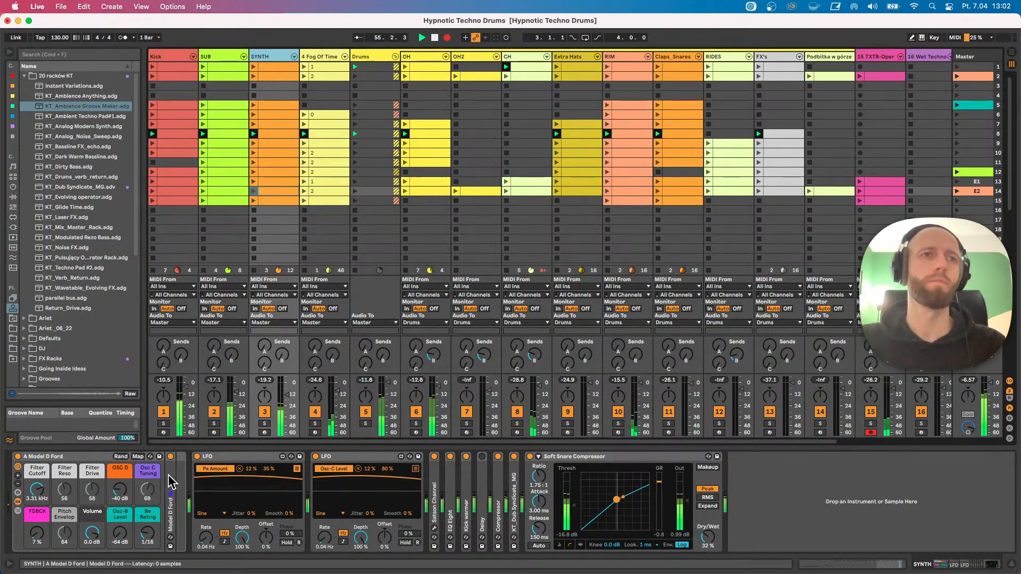
{"action": "left_click", "coordinate": [120, 539]}
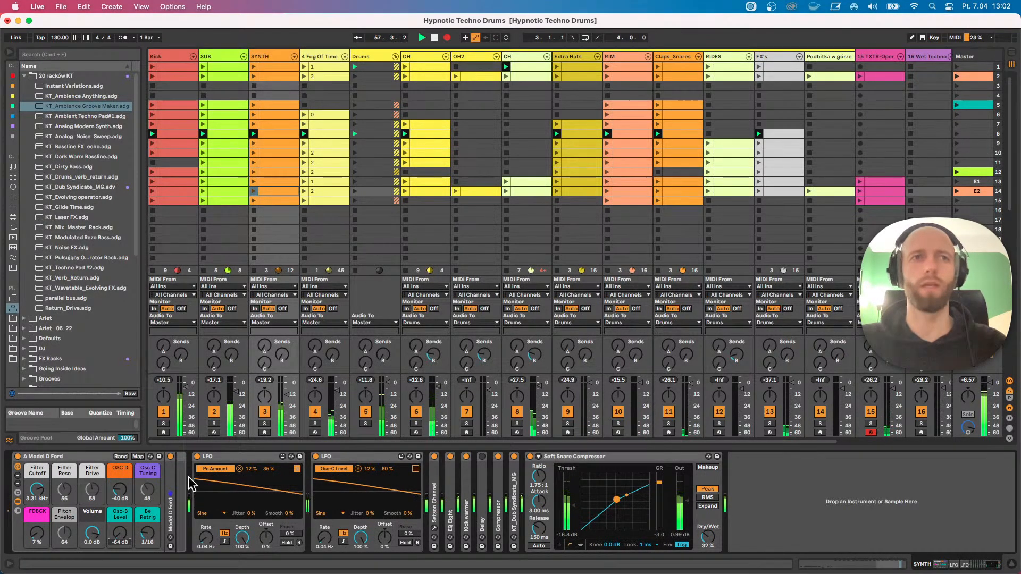
{"action": "left_click", "coordinate": [311, 55]}
{"action": "left_click_drag", "start_coordinate": [119, 492], "coordinate": [118, 457]}
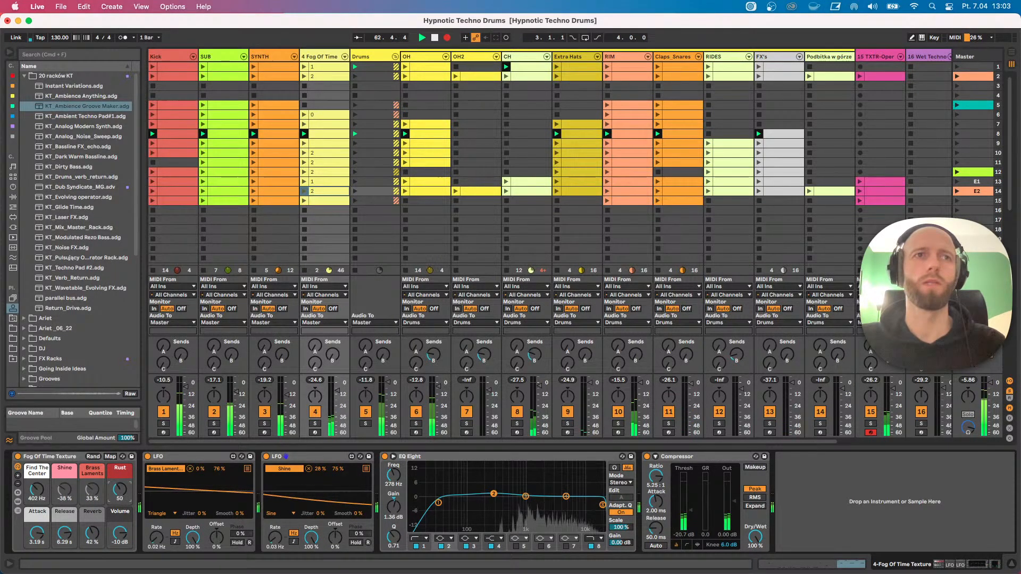
{"action": "left_click_drag", "start_coordinate": [119, 492], "coordinate": [119, 493]}
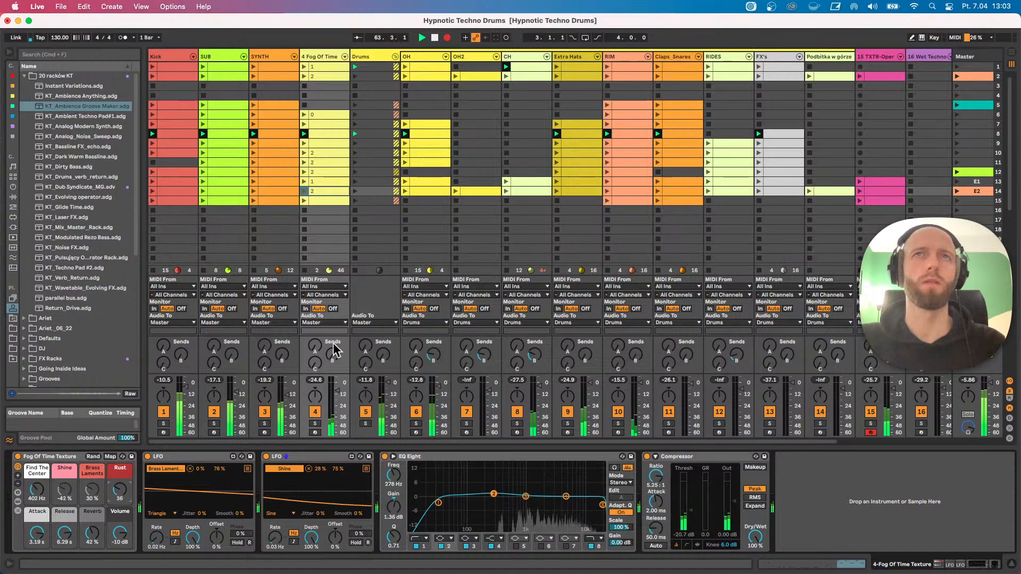
Launch scene 9 and start the CH track's clip from scene 2 over it.
{"action": "left_click", "coordinate": [956, 144]}
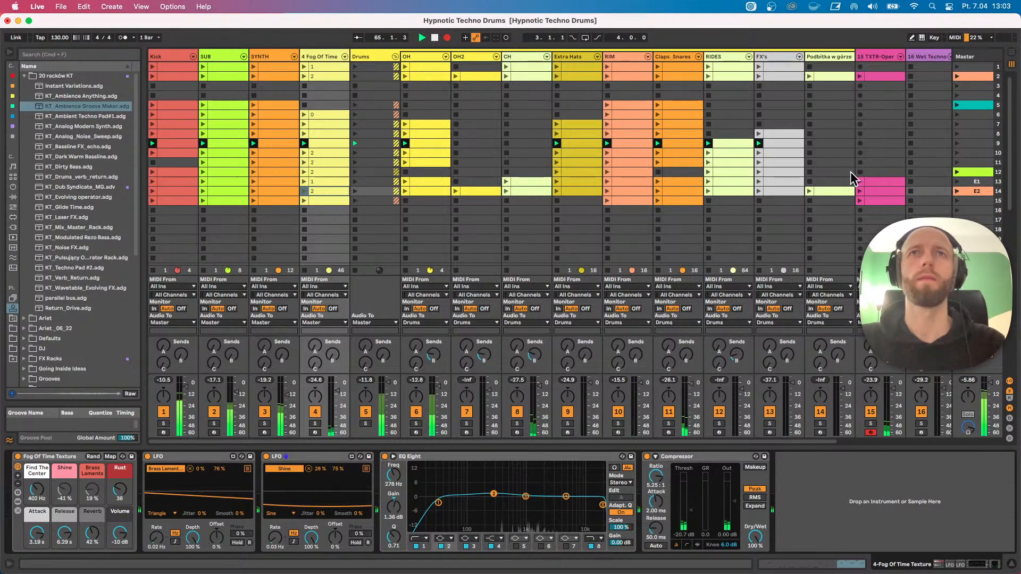
{"action": "left_click", "coordinate": [505, 76]}
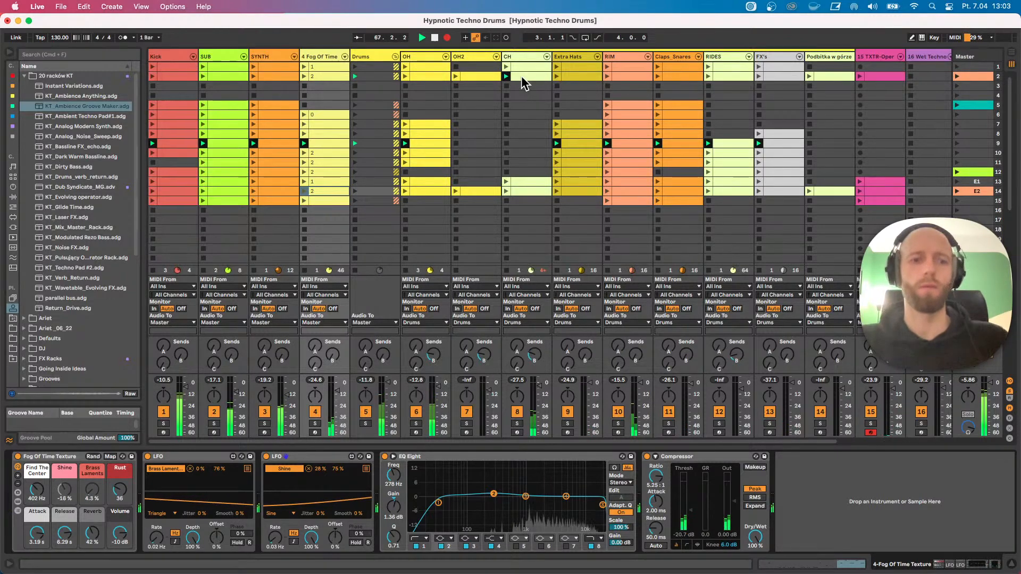
Copy the CH clip from scene 2 into scenes 9, 10 and 11, and launch scene 10.
{"action": "left_click_drag", "start_coordinate": [515, 75], "coordinate": [519, 143]}
{"action": "left_click_drag", "start_coordinate": [519, 144], "coordinate": [520, 162]}
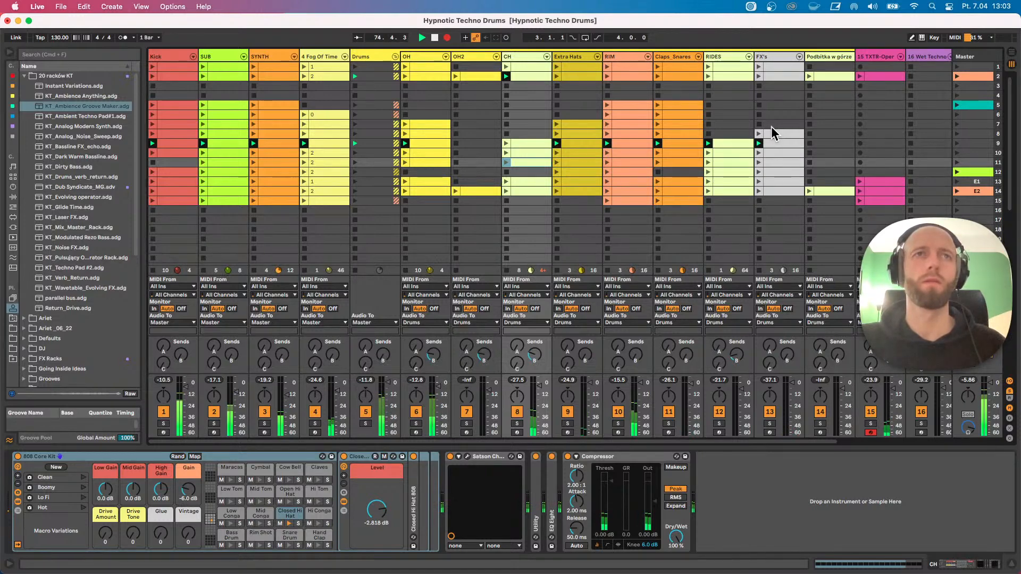
{"action": "left_click", "coordinate": [956, 153]}
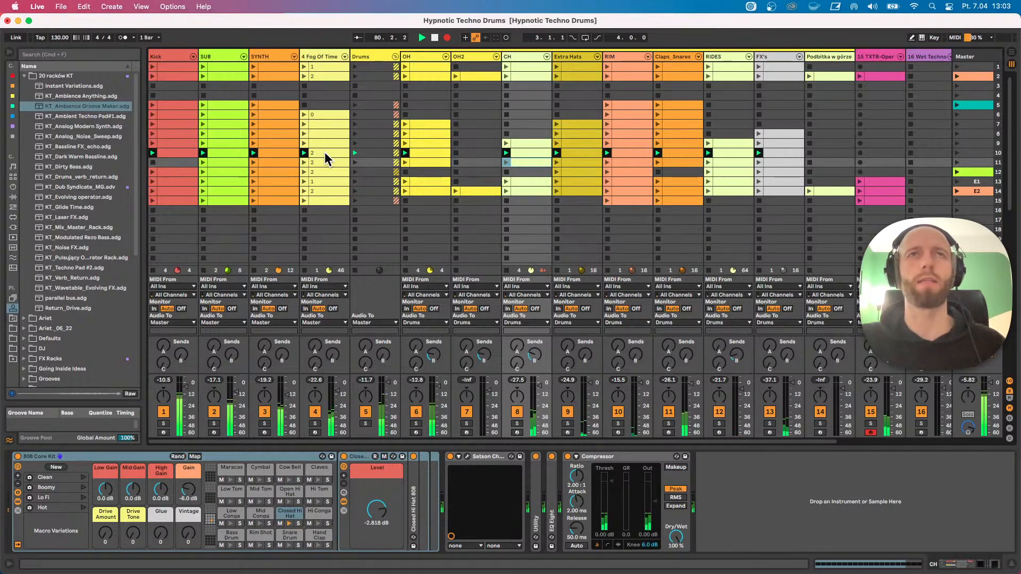
Replace the 4 Fog Of Time clip in scene 12 with a copy of the scene 13 clip, and launch scene 12.
{"action": "left_click", "coordinate": [322, 57]}
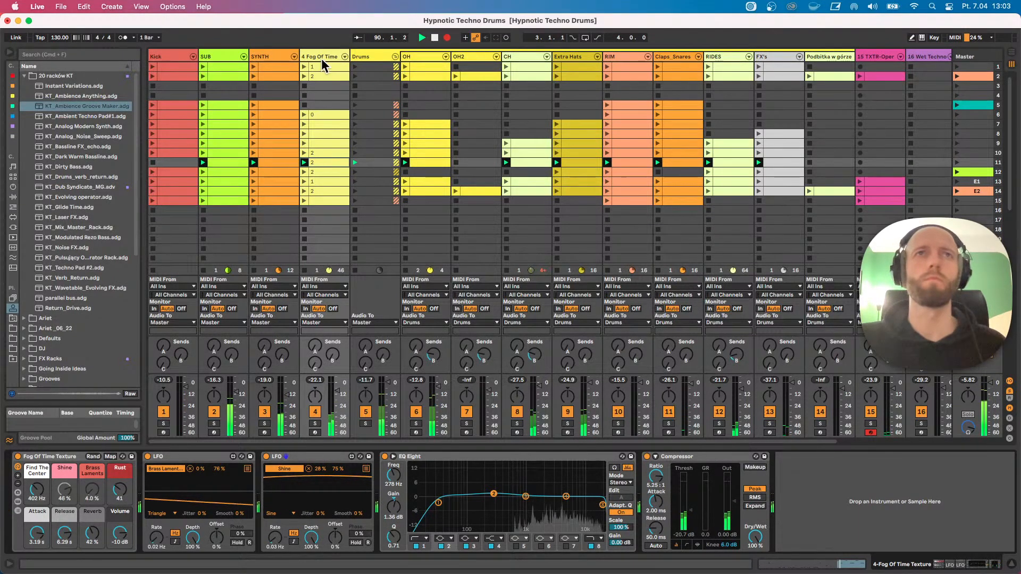
{"action": "left_click", "coordinate": [321, 179]}
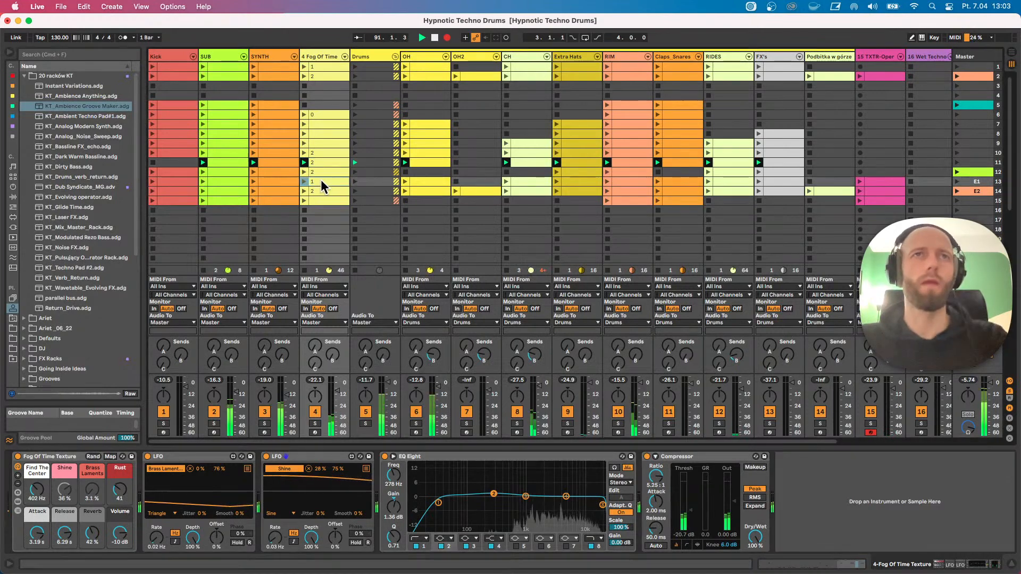
{"action": "left_click_drag", "start_coordinate": [322, 181], "coordinate": [321, 169]}
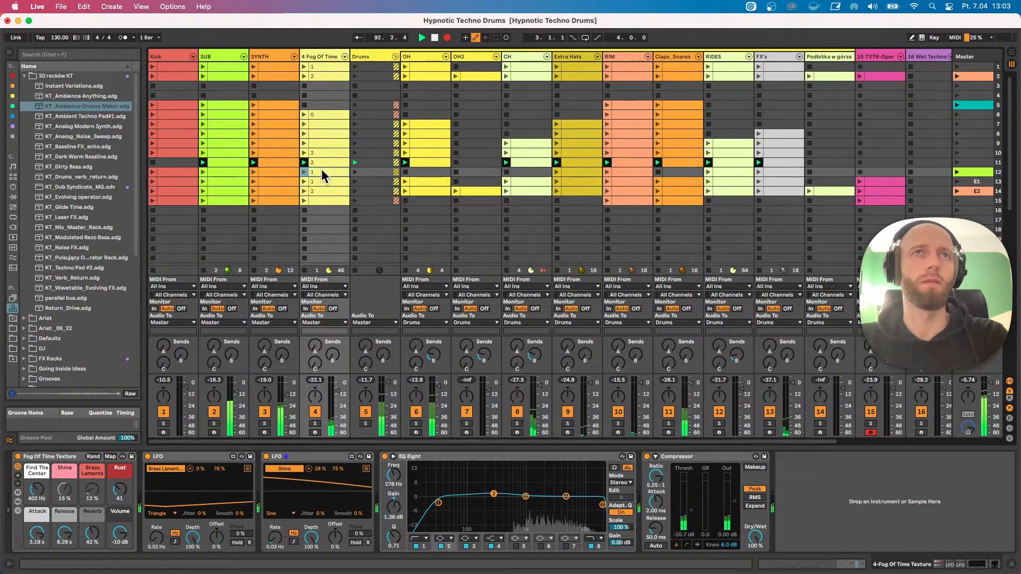
{"action": "left_click", "coordinate": [957, 173]}
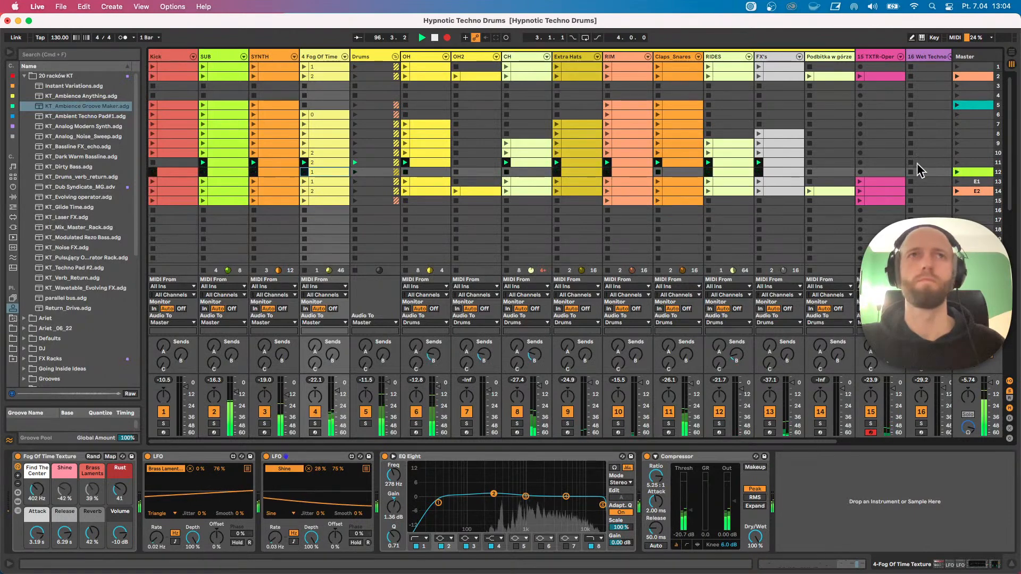
Raise the SYNTH rack's Osc-B Level to -2.8 dB and lower the Rust macro on 4 Fog Of Time to 1.
{"action": "left_click", "coordinate": [268, 56]}
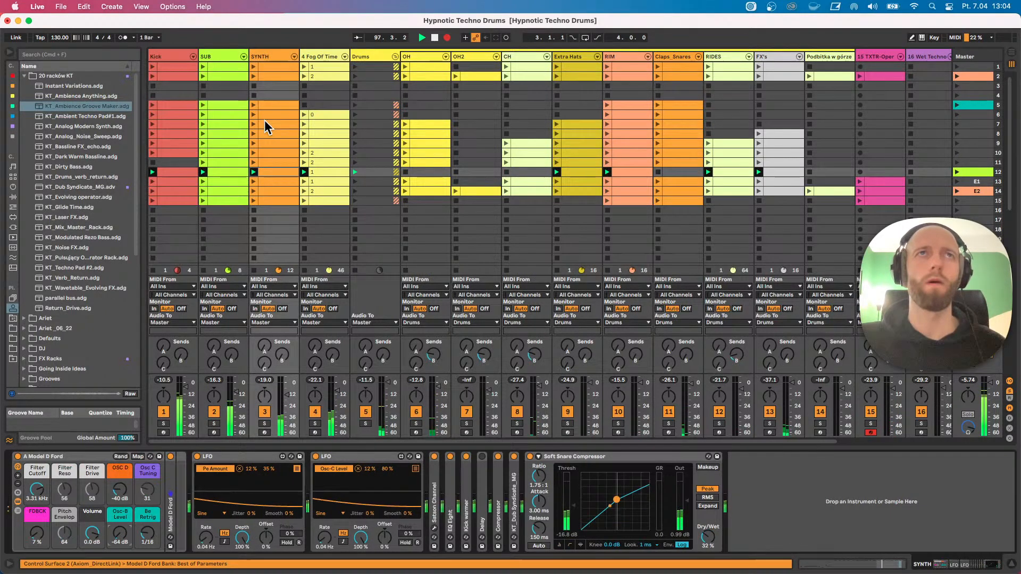
{"action": "left_click_drag", "start_coordinate": [120, 535], "coordinate": [120, 512]}
{"action": "left_click", "coordinate": [315, 56]}
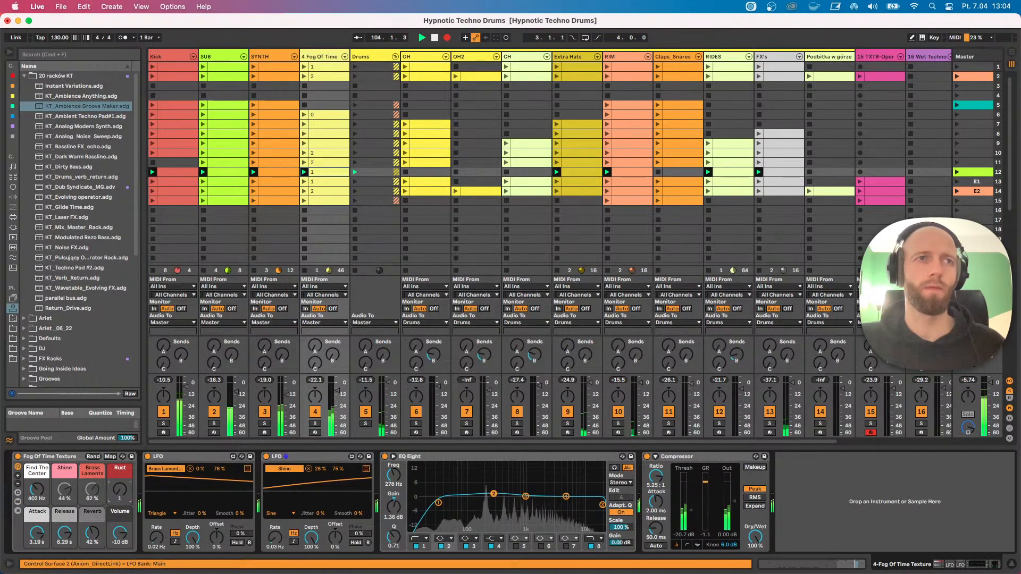
{"action": "left_click", "coordinate": [271, 58]}
{"action": "left_click_drag", "start_coordinate": [120, 534], "coordinate": [150, 536]}
Sweep the SYNTH rack's FDBCK up to 22% and back to 6%, and OSC D up to -23 dB and down to -41 dB.
{"action": "left_click_drag", "start_coordinate": [37, 533], "coordinate": [37, 527]}
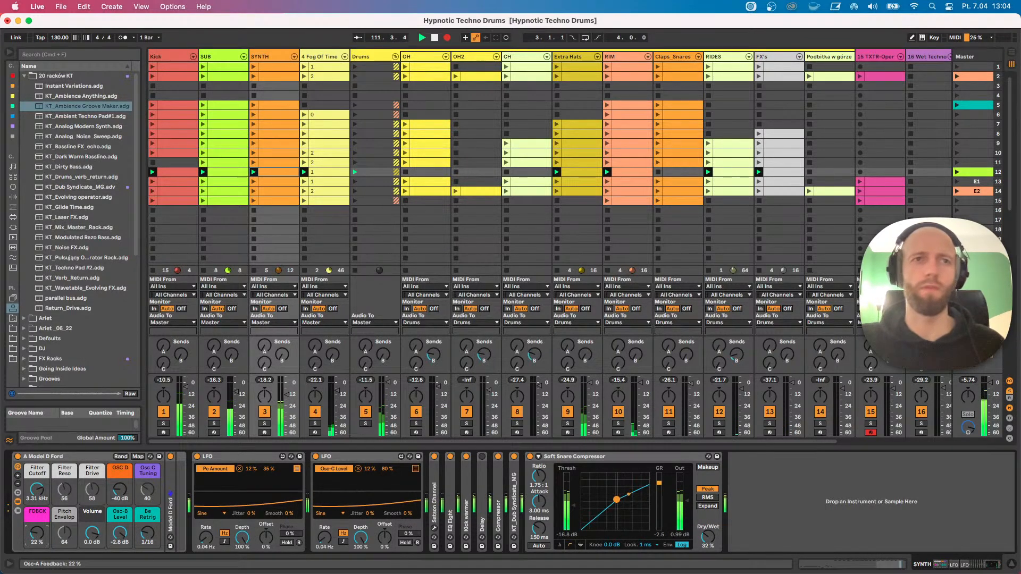
{"action": "left_click_drag", "start_coordinate": [37, 533], "coordinate": [37, 534]}
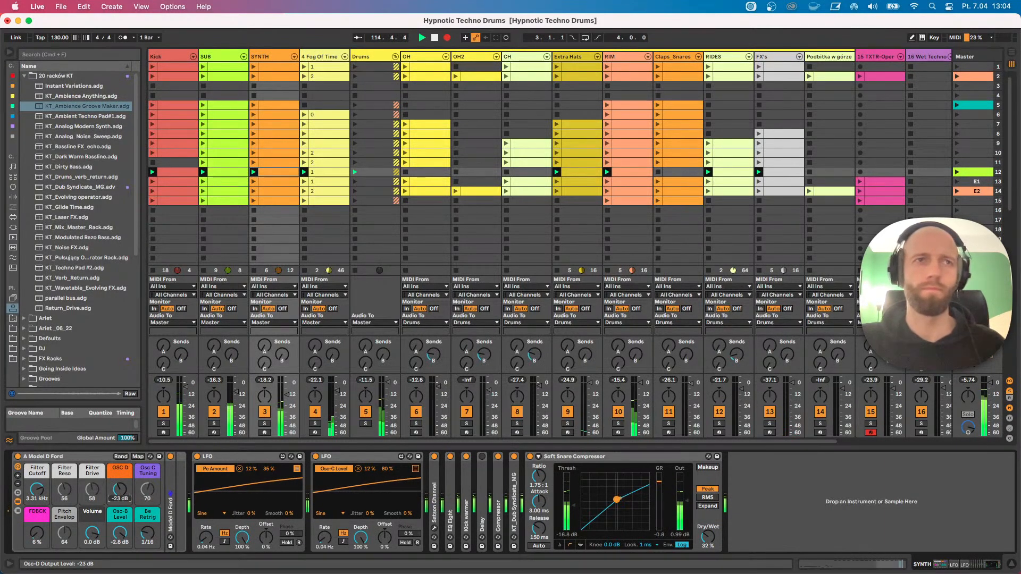
{"action": "left_click_drag", "start_coordinate": [120, 490], "coordinate": [122, 496]}
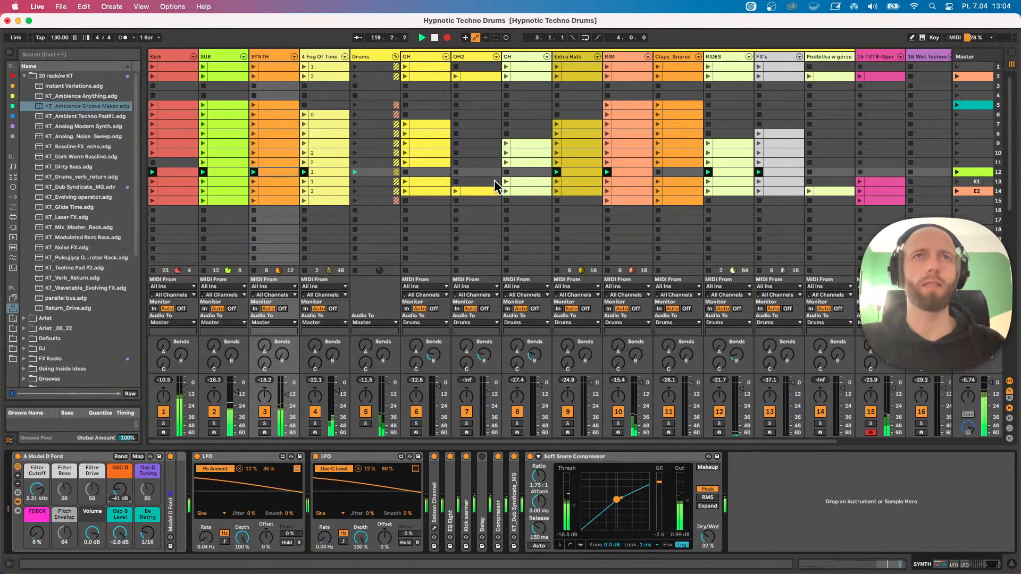
Launch the OH clip in scene 13 and raise the SYNTH rack's Osc-B Level to -1.6 dB.
{"action": "left_click", "coordinate": [404, 182]}
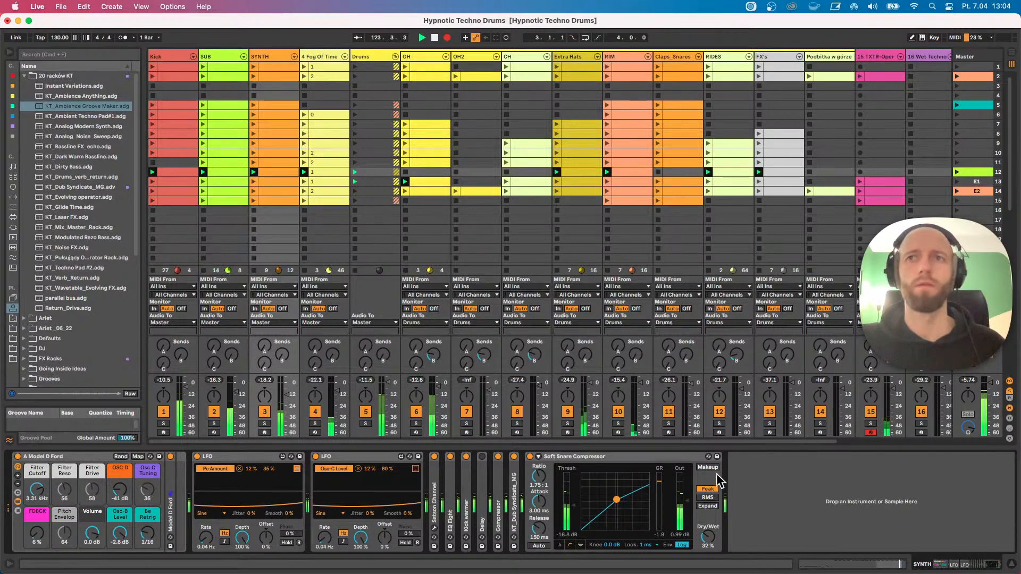
{"action": "left_click_drag", "start_coordinate": [804, 441], "coordinate": [816, 439]}
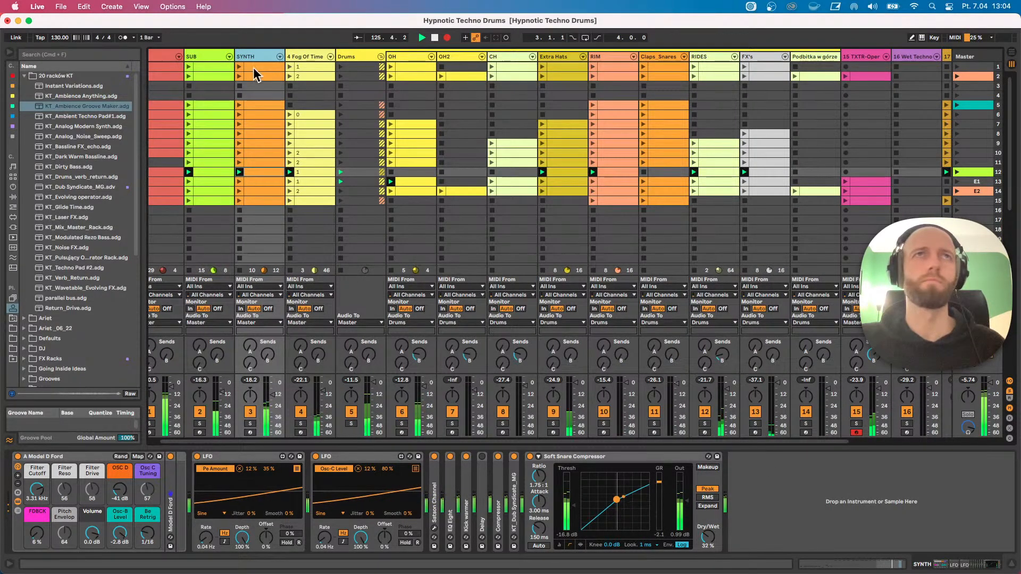
{"action": "left_click_drag", "start_coordinate": [129, 551], "coordinate": [129, 545]}
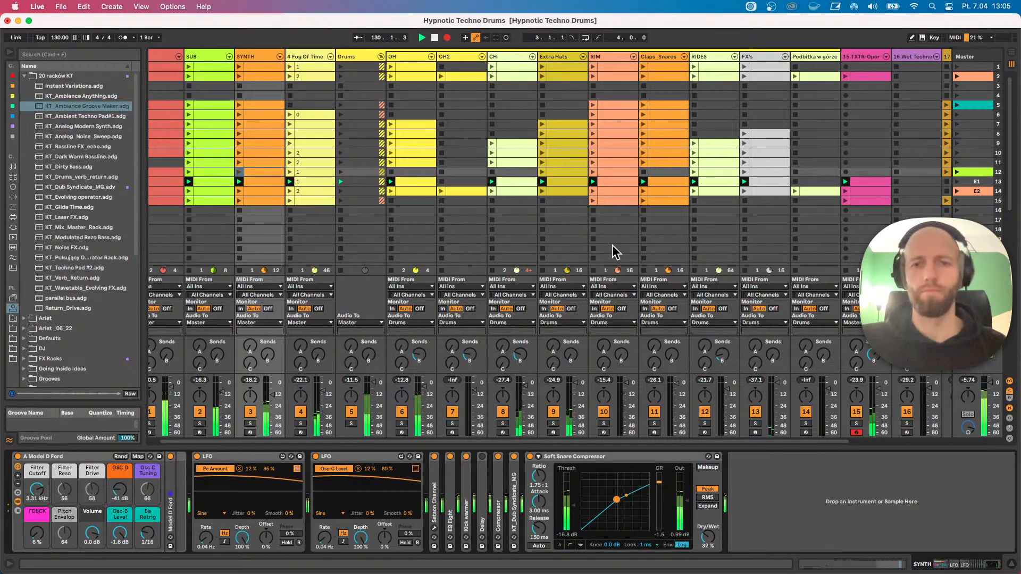
Check the recording in the arrangement, return to the session clips and launch scene 14 (E2).
{"action": "key", "text": "Tab"}
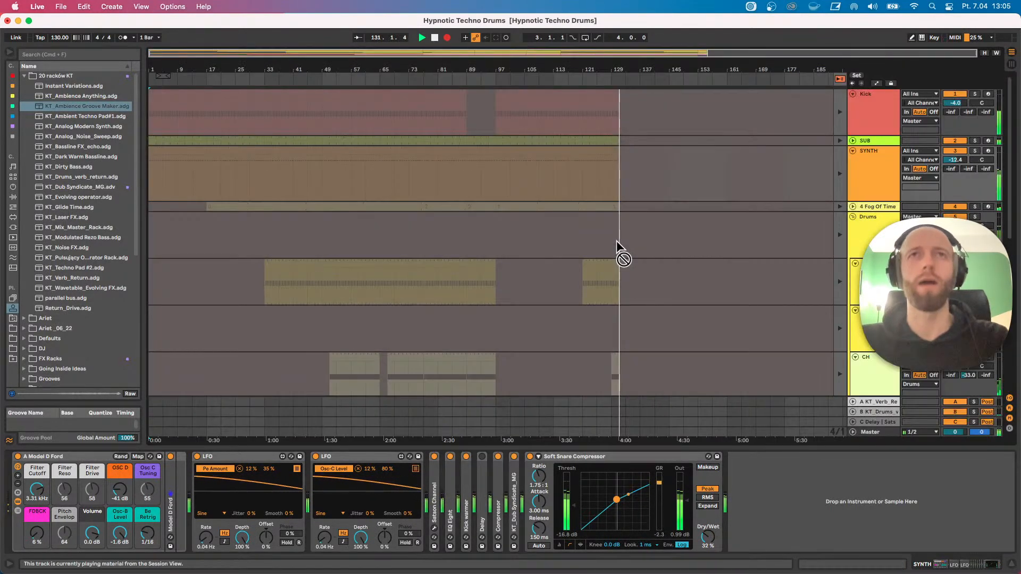
{"action": "key", "text": "Tab"}
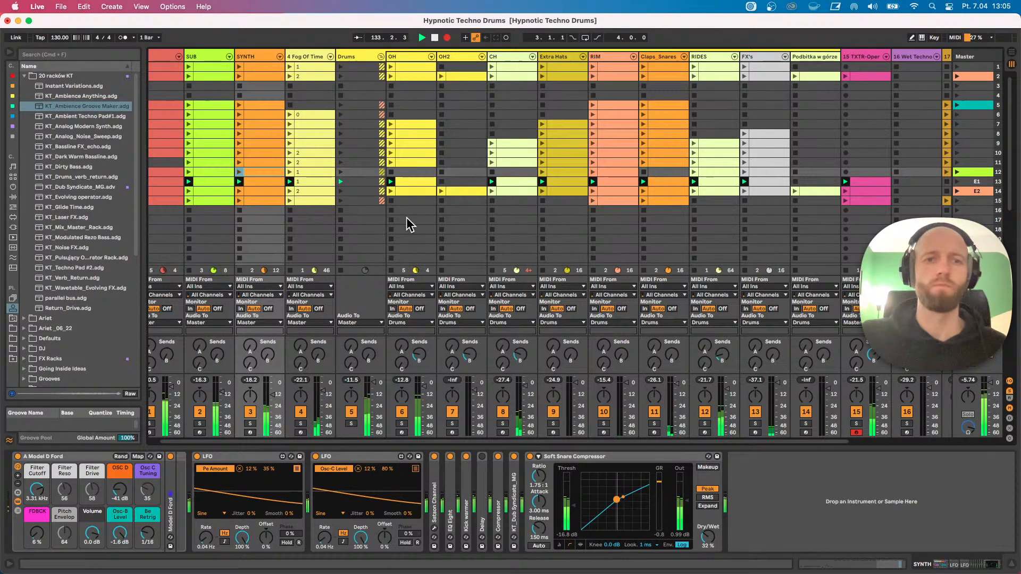
{"action": "scroll", "coordinate": [406, 217], "scroll_direction": "left", "scroll_amount": 1}
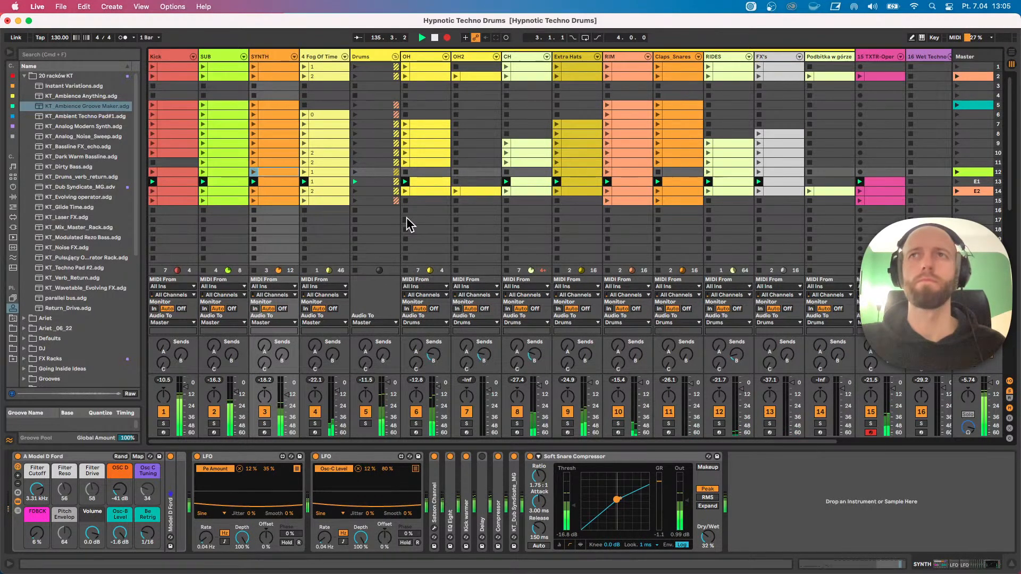
{"action": "left_click", "coordinate": [955, 191]}
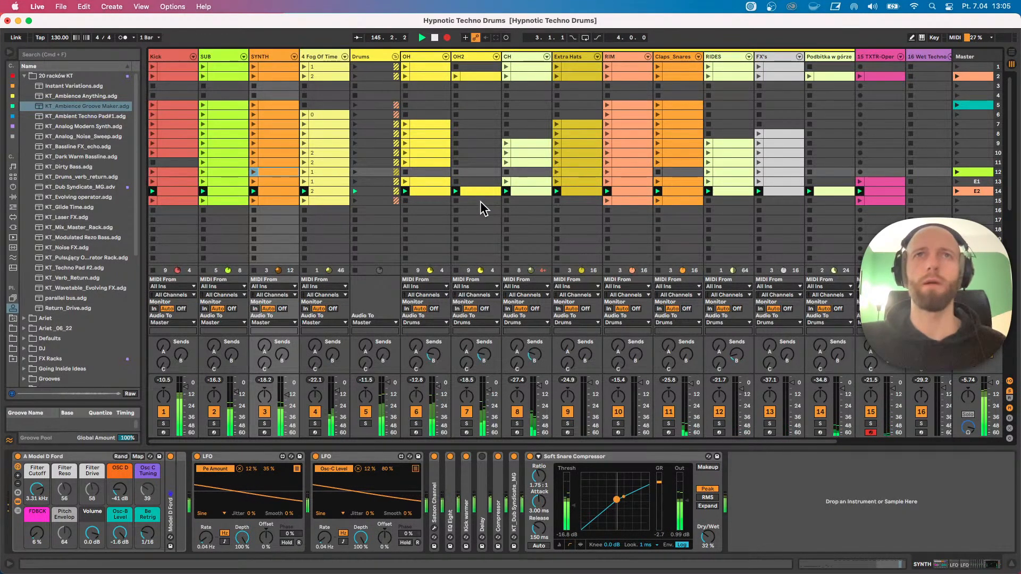
Raise the Rust macro on 4 Fog Of Time to 81 and unfold the Model D Ford device on the SYNTH track.
{"action": "left_click", "coordinate": [302, 58]}
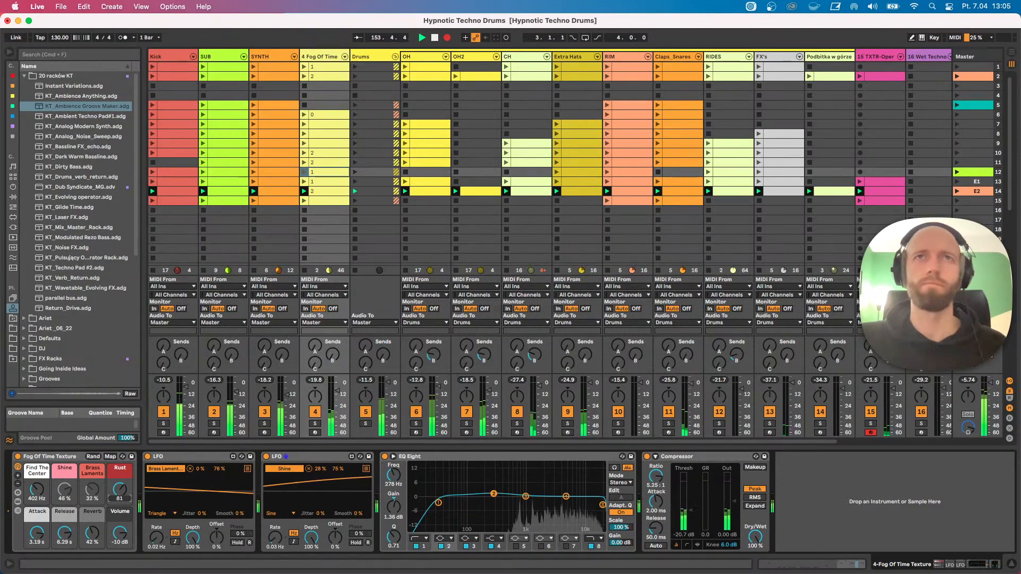
{"action": "left_click", "coordinate": [283, 57]}
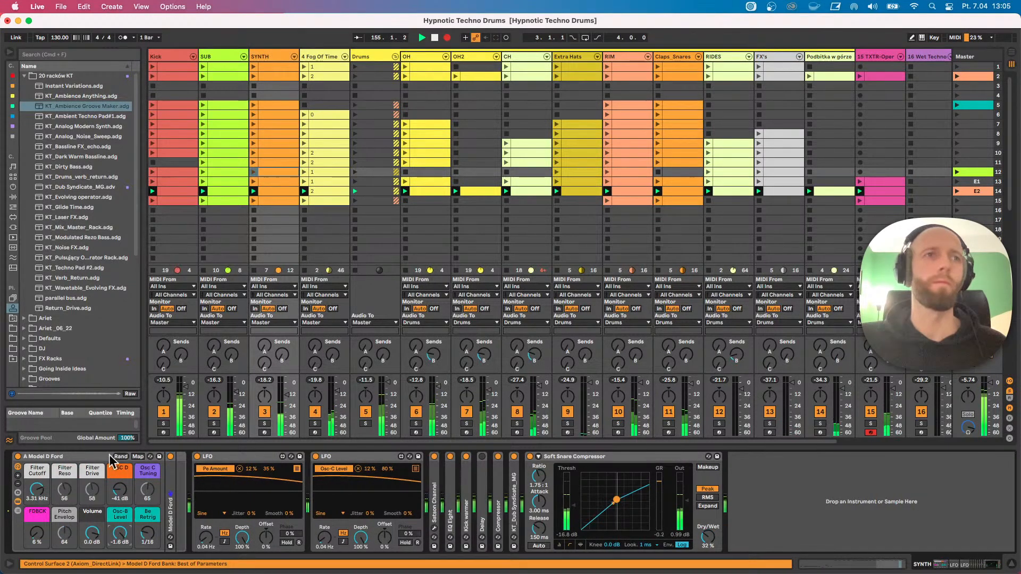
{"action": "double_click", "coordinate": [170, 491]}
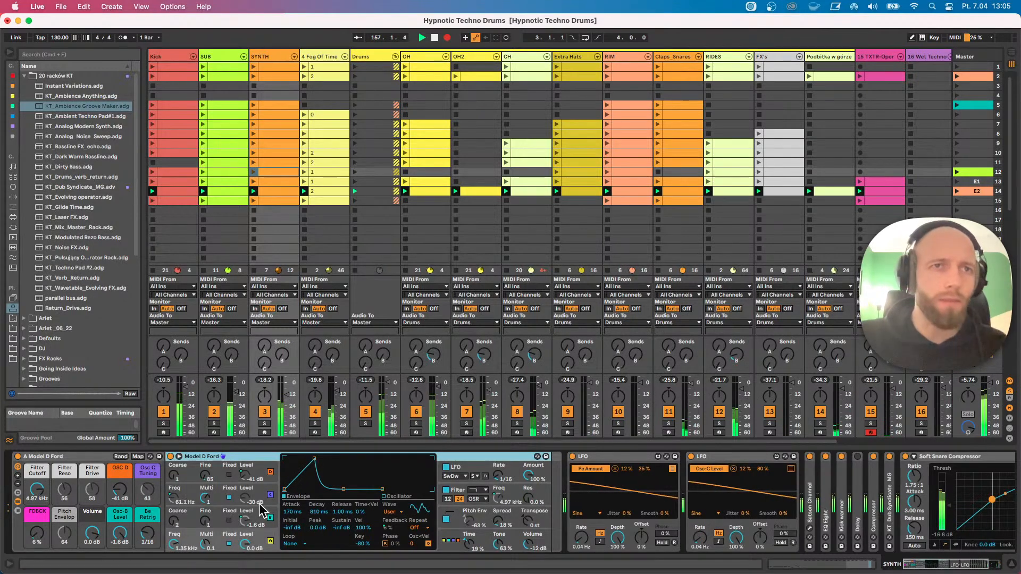
Show the oscillator's harmonics in Model D Ford, draw in an upper harmonic and pull it back down.
{"action": "left_click", "coordinate": [393, 512]}
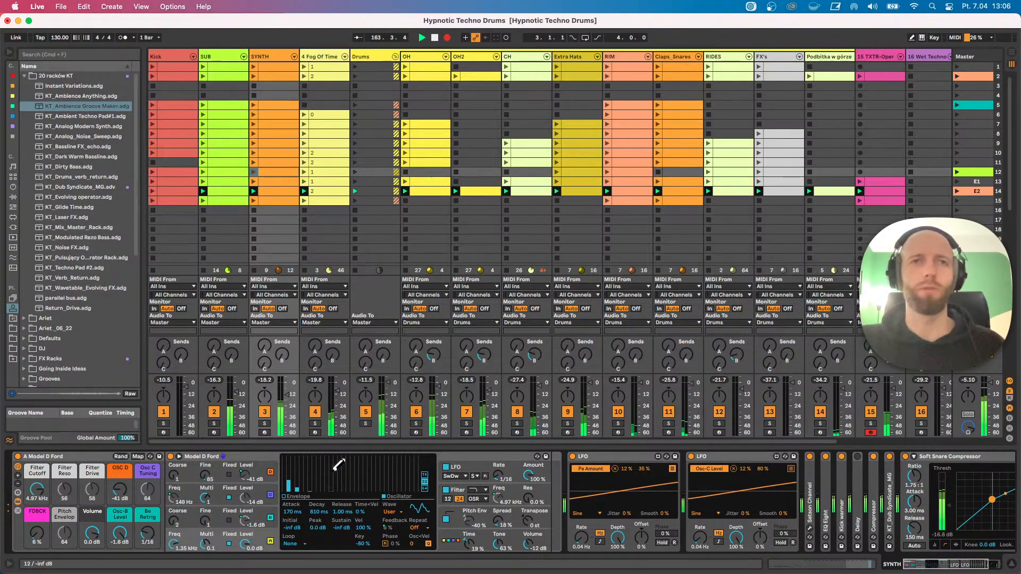
{"action": "left_click", "coordinate": [326, 486]}
{"action": "mouse_move", "coordinate": [326, 471]}
{"action": "left_mouse_down"}
{"action": "mouse_move", "coordinate": [326, 461]}
{"action": "mouse_move", "coordinate": [325, 489]}
{"action": "left_mouse_up"}
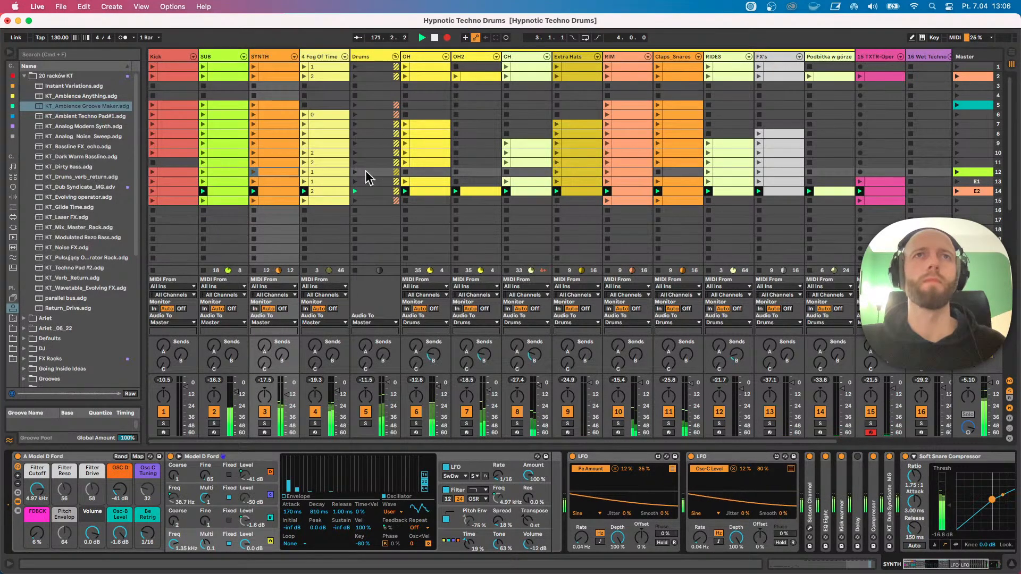
Sweep the Drums EQ Eight's high-cut band down to about 3.16 kHz and up to 9.58 kHz, and launch scene 12.
{"action": "left_click", "coordinate": [376, 56]}
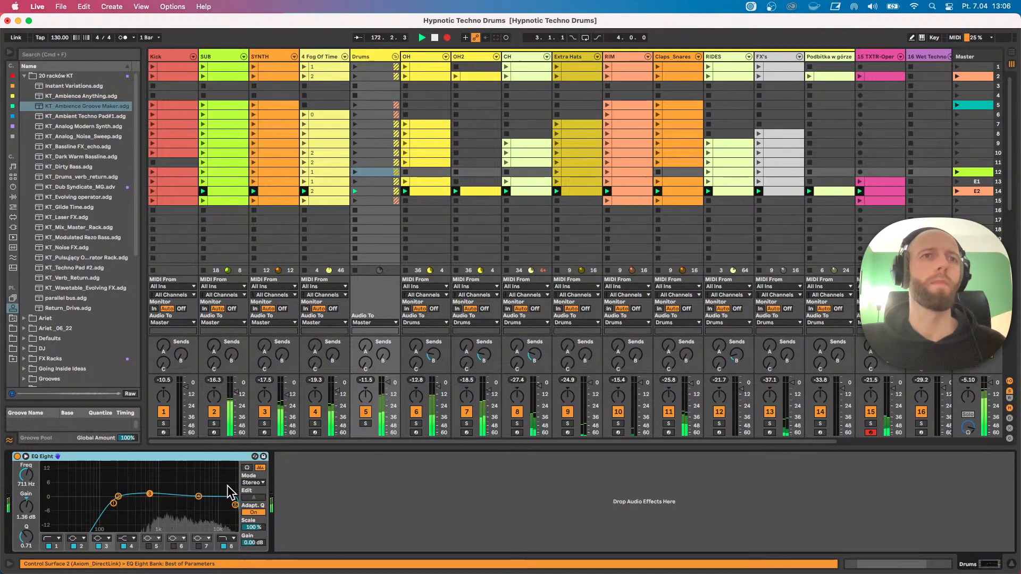
{"action": "left_click_drag", "start_coordinate": [235, 504], "coordinate": [182, 504]}
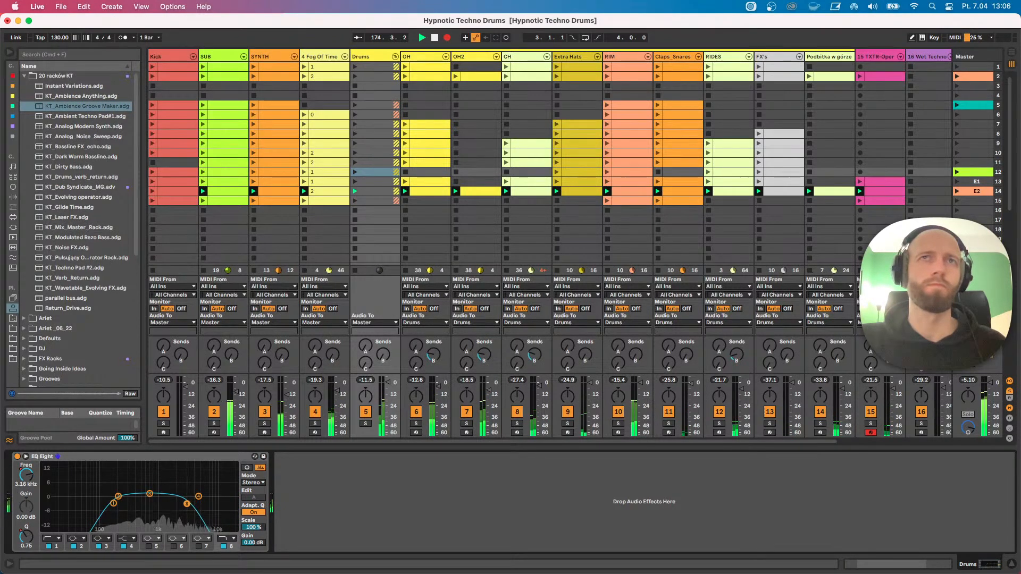
{"action": "left_click", "coordinate": [957, 172]}
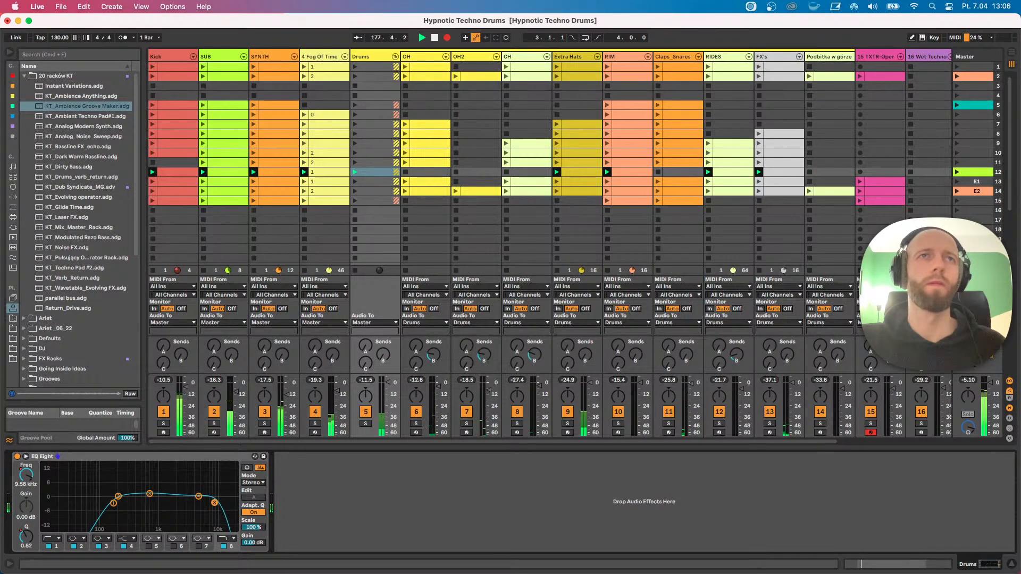
Set Osc-B Level on SYNTH to -29 dB and Rust on 4 Fog Of Time to 24, and show the arrangement.
{"action": "left_click", "coordinate": [264, 55]}
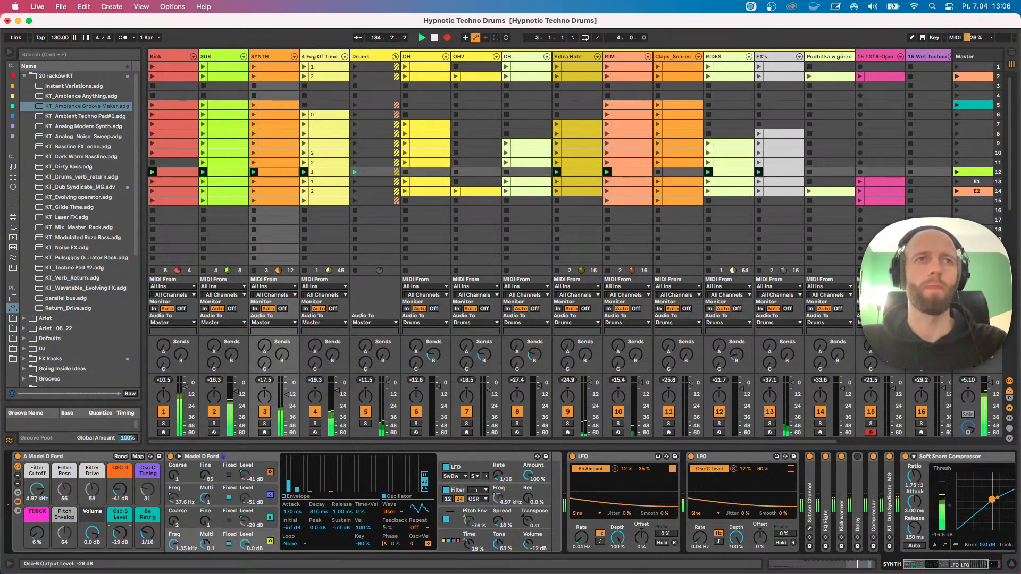
{"action": "left_click", "coordinate": [319, 55]}
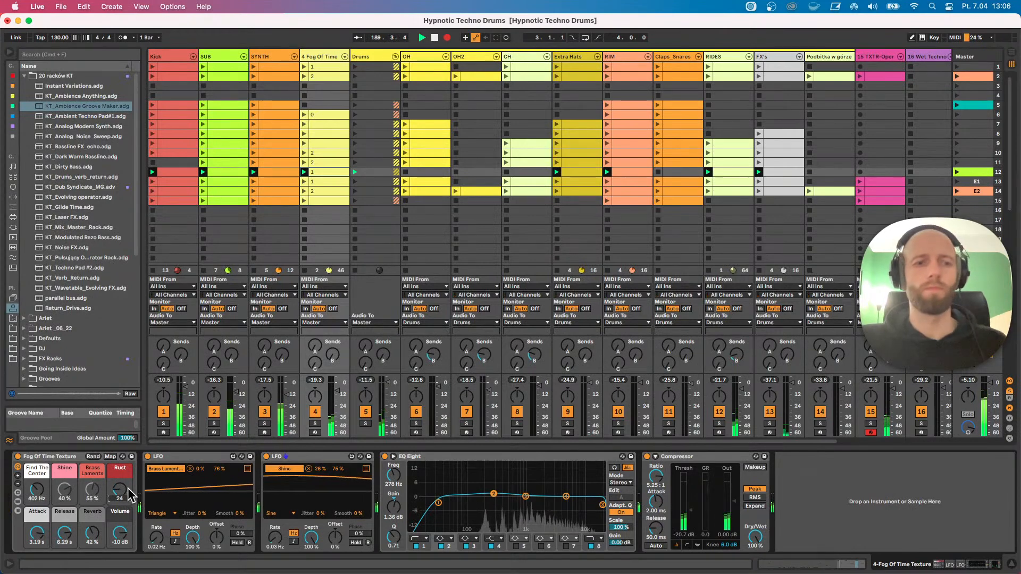
{"action": "key", "text": "Tab"}
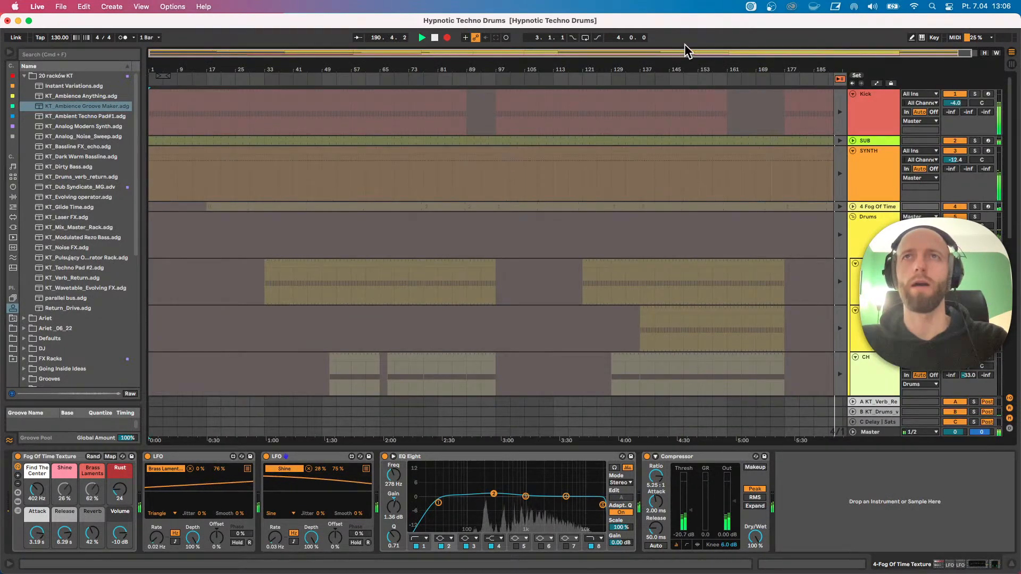
Arm track 16 Wet Techno to record a short part, disarm it and stop the performance recording.
{"action": "left_click_drag", "start_coordinate": [680, 69], "coordinate": [680, 59]}
{"action": "key", "text": "Tab"}
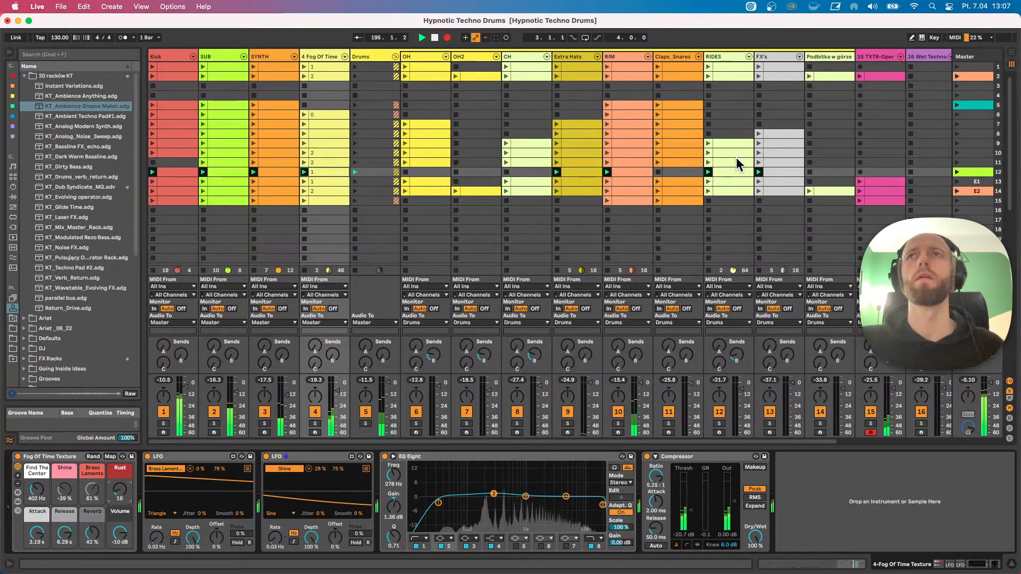
{"action": "left_click", "coordinate": [920, 432]}
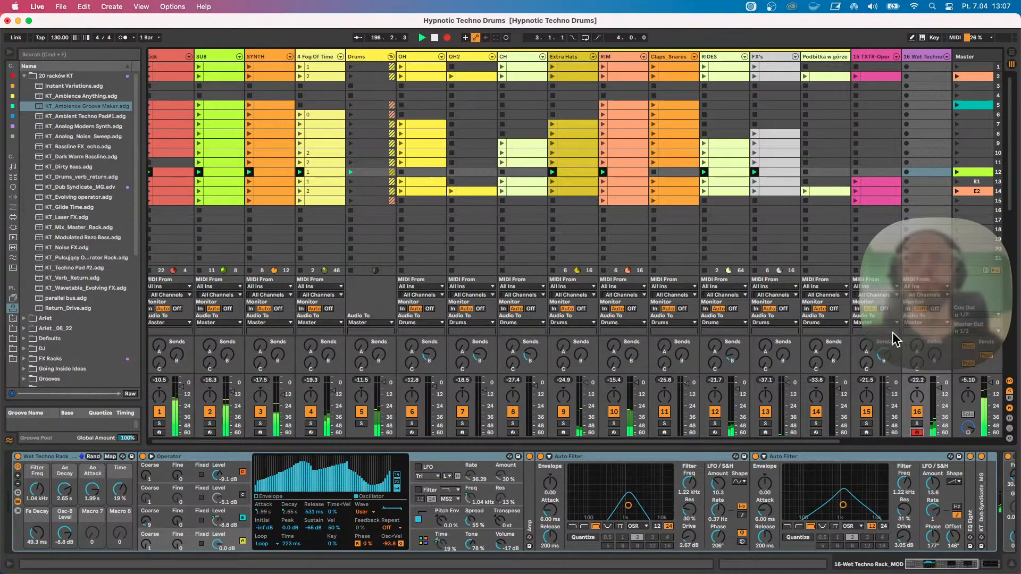
{"action": "left_click", "coordinate": [918, 433]}
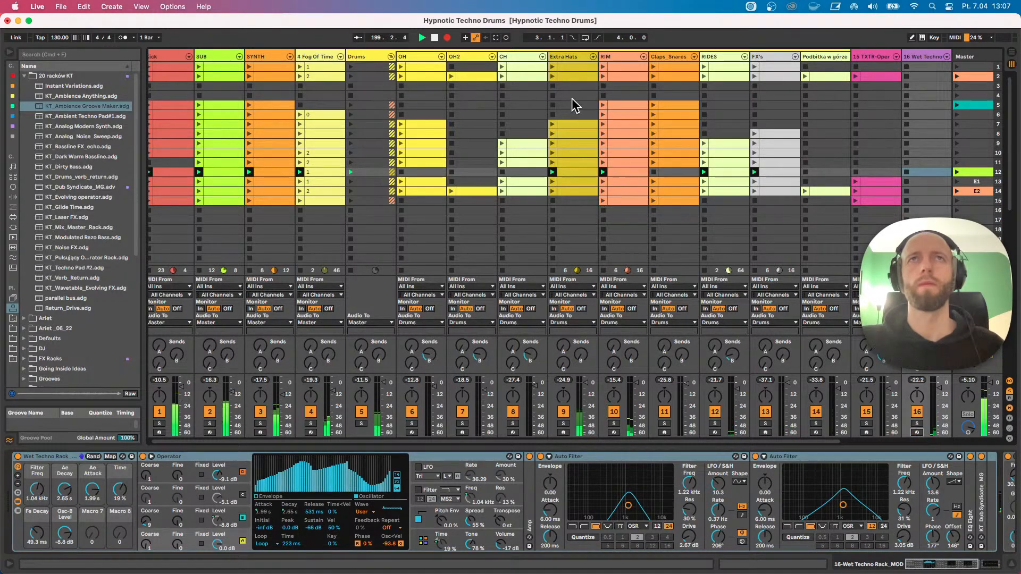
{"action": "left_click", "coordinate": [435, 39]}
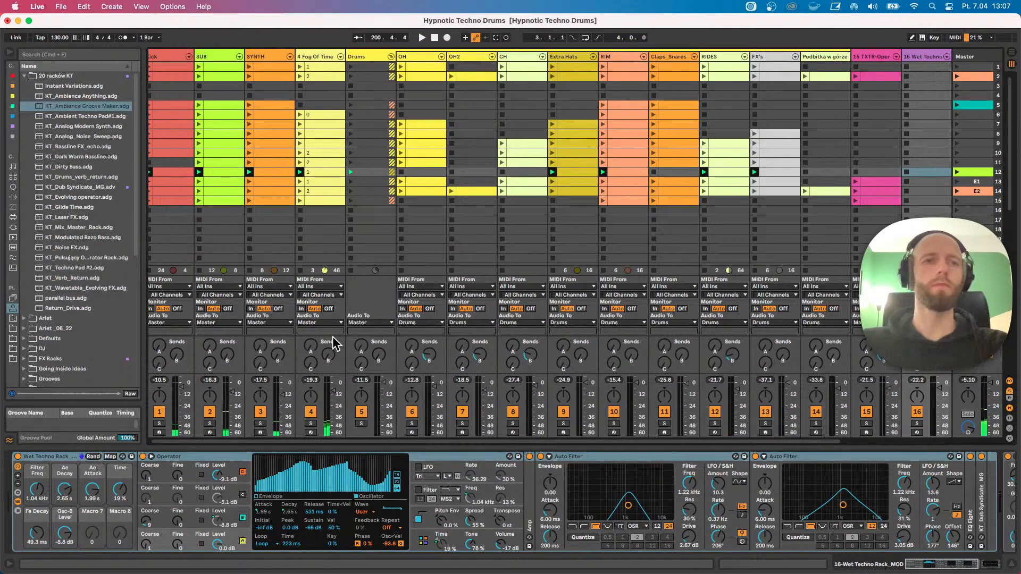
Show the arrangement, return playback to the recorded arrangement and fold all tracks.
{"action": "key", "text": "Tab"}
{"action": "scroll", "coordinate": [670, 212], "scroll_direction": "down", "scroll_amount": 1}
{"action": "left_click_drag", "start_coordinate": [662, 70], "coordinate": [644, 71]}
{"action": "left_click", "coordinate": [840, 78]}
{"action": "left_click", "coordinate": [853, 143], "text": "alt"}
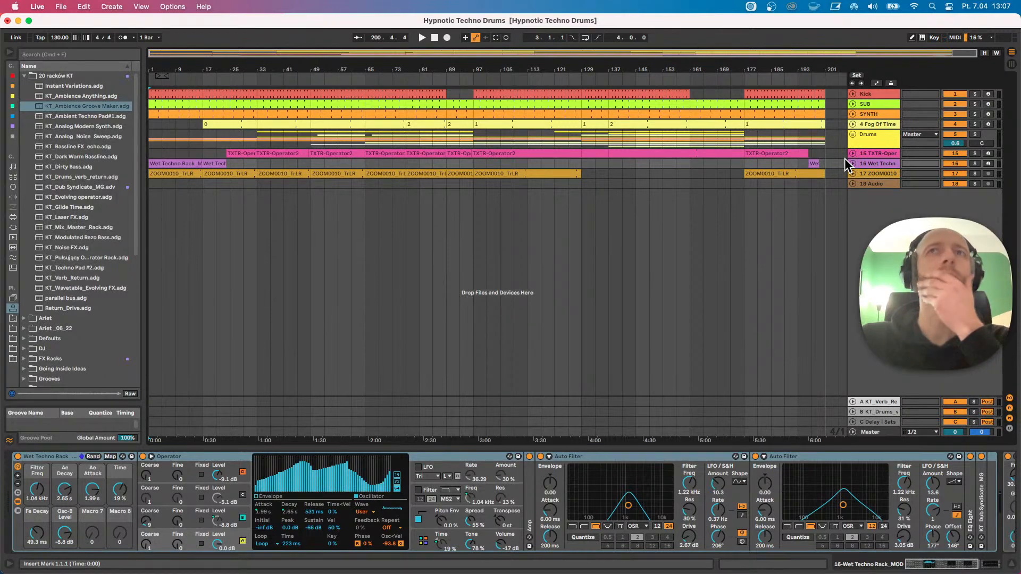
Try to duplicate the closing section from bar 177 to 201 across all tracks, and undo the duplication.
{"action": "left_click_drag", "start_coordinate": [824, 185], "coordinate": [744, 95]}
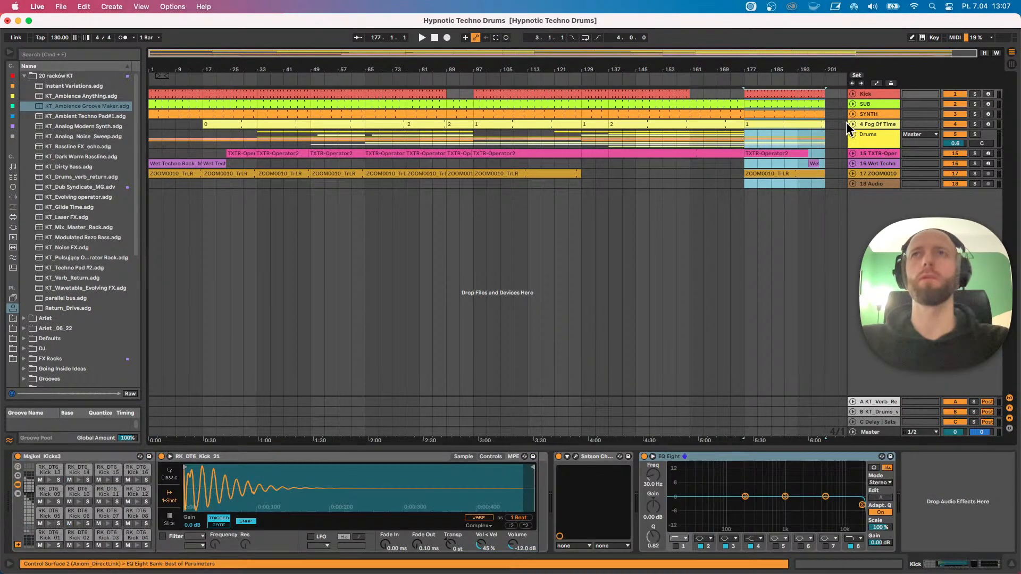
{"action": "key", "text": "super+d"}
{"action": "left_click_drag", "start_coordinate": [812, 71], "coordinate": [812, 58]}
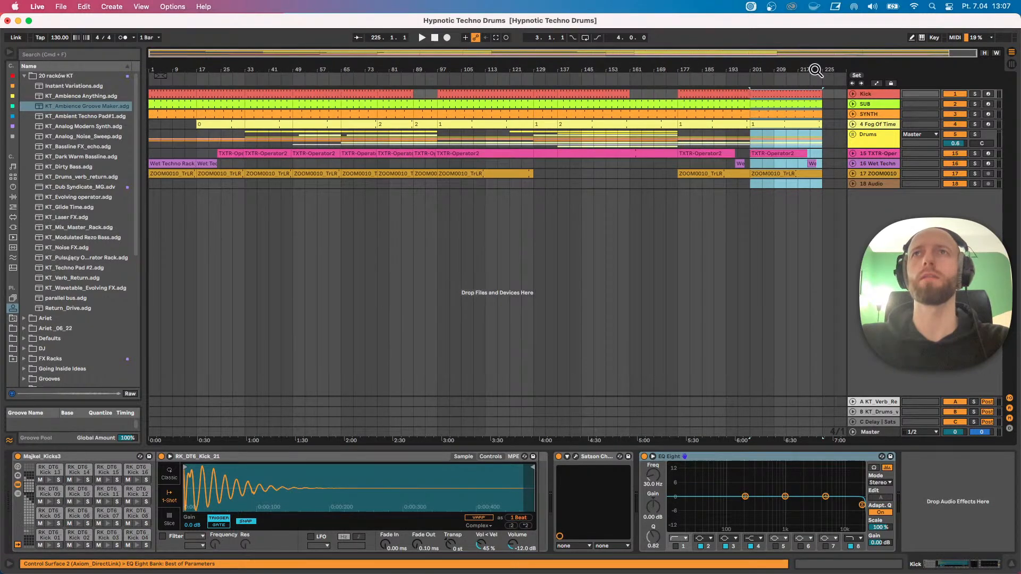
{"action": "key", "text": "super+z"}
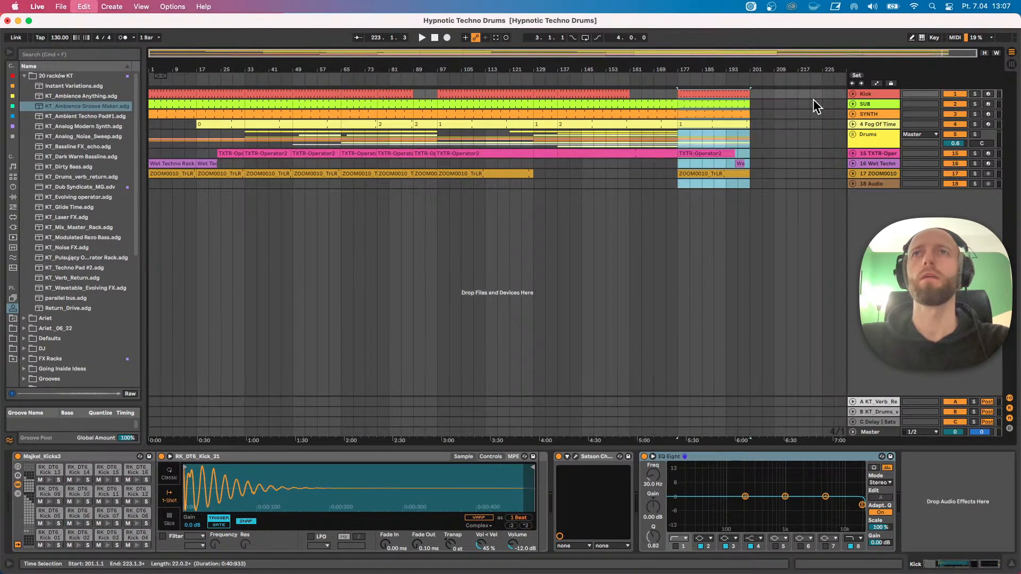
Fit the tracks to the window height and recolour the SUB track and its clips light pink.
{"action": "left_click", "coordinate": [984, 53]}
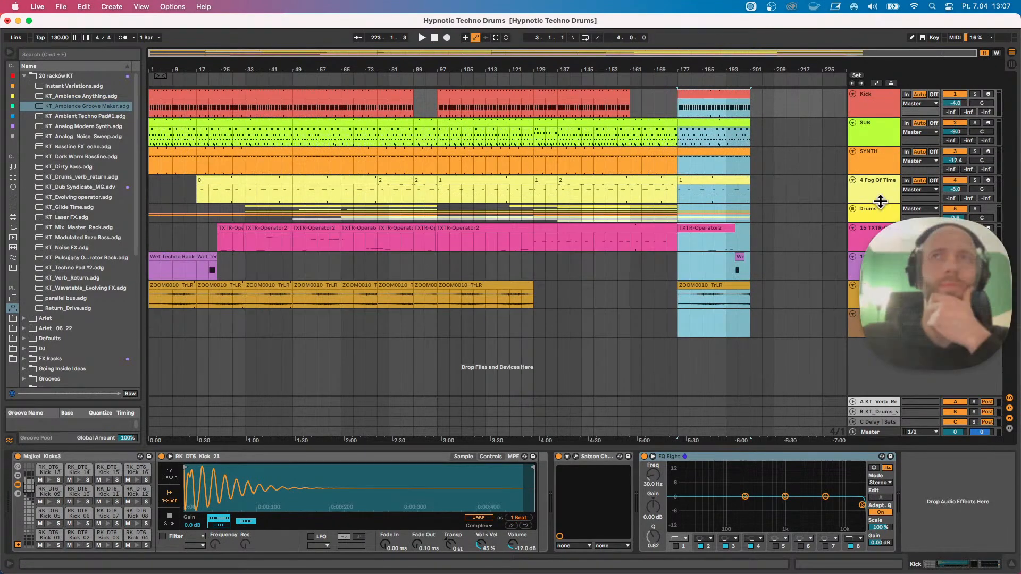
{"action": "right_click", "coordinate": [877, 127]}
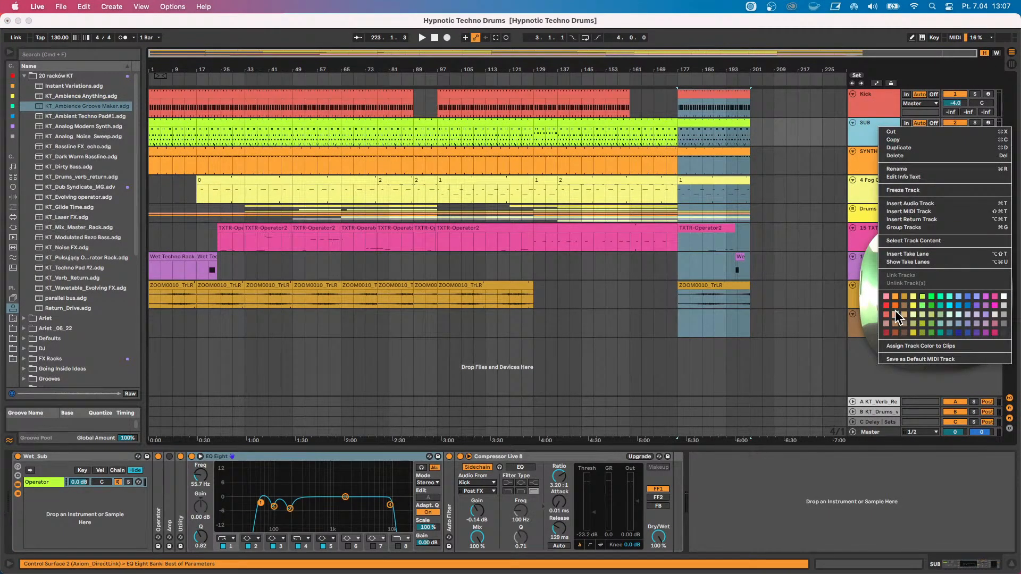
{"action": "left_click", "coordinate": [884, 298]}
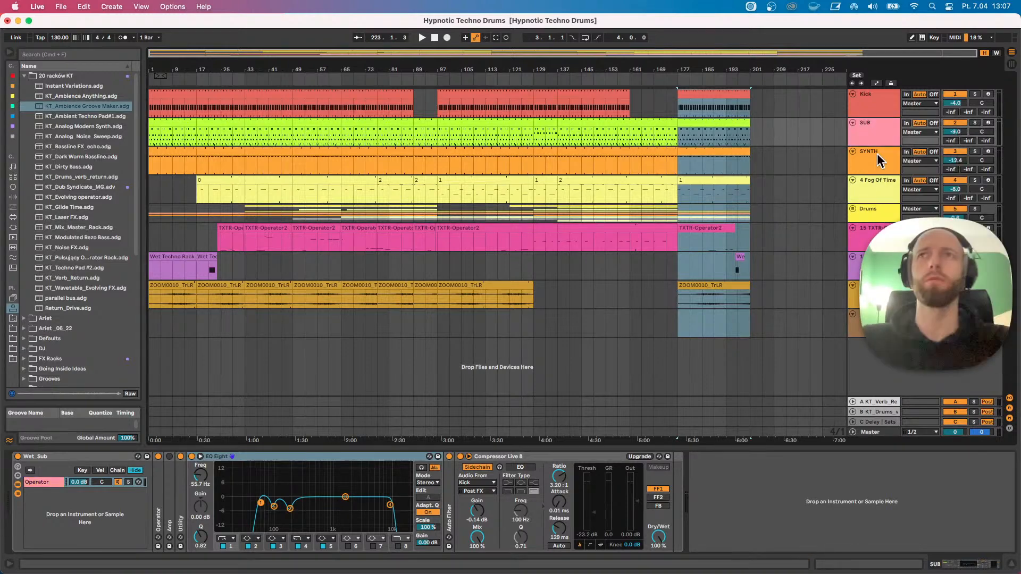
{"action": "right_click", "coordinate": [877, 141]}
{"action": "left_click", "coordinate": [887, 360]}
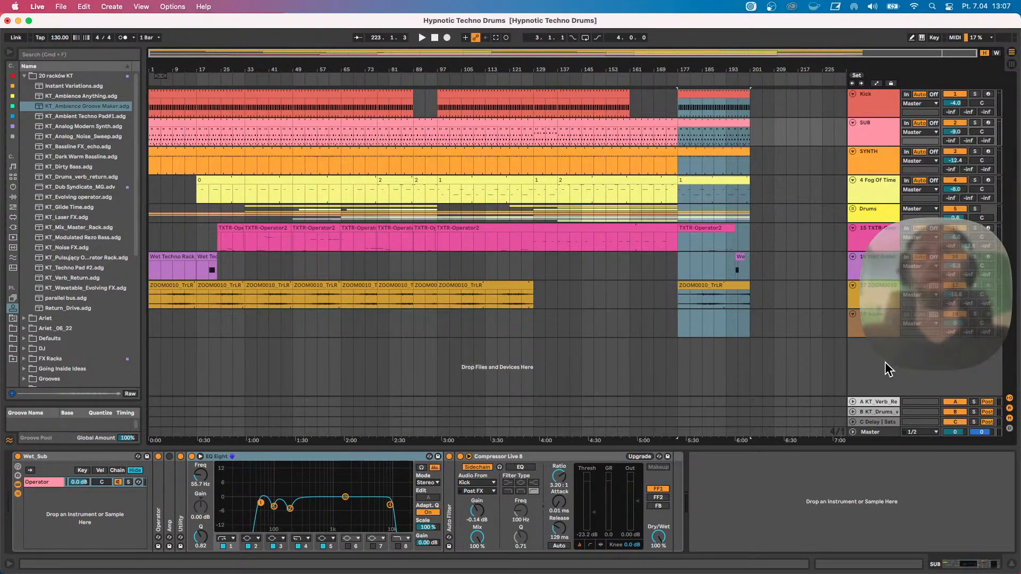
Extend the first ZOOM0010 clip over the whole arrangement, from bar 1 to bar 209, replacing its later clips.
{"action": "left_click", "coordinate": [794, 335]}
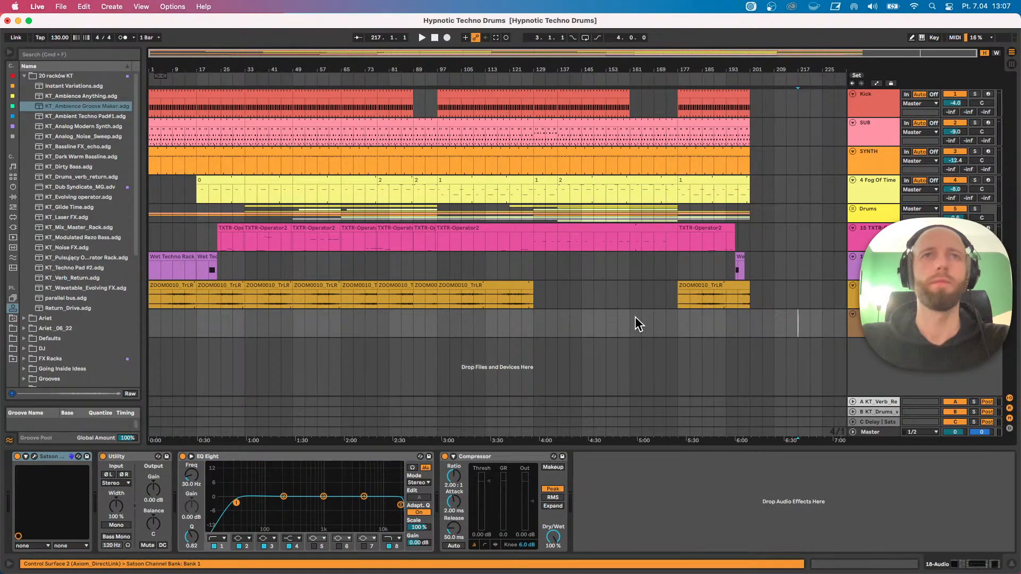
{"action": "left_click", "coordinate": [505, 290]}
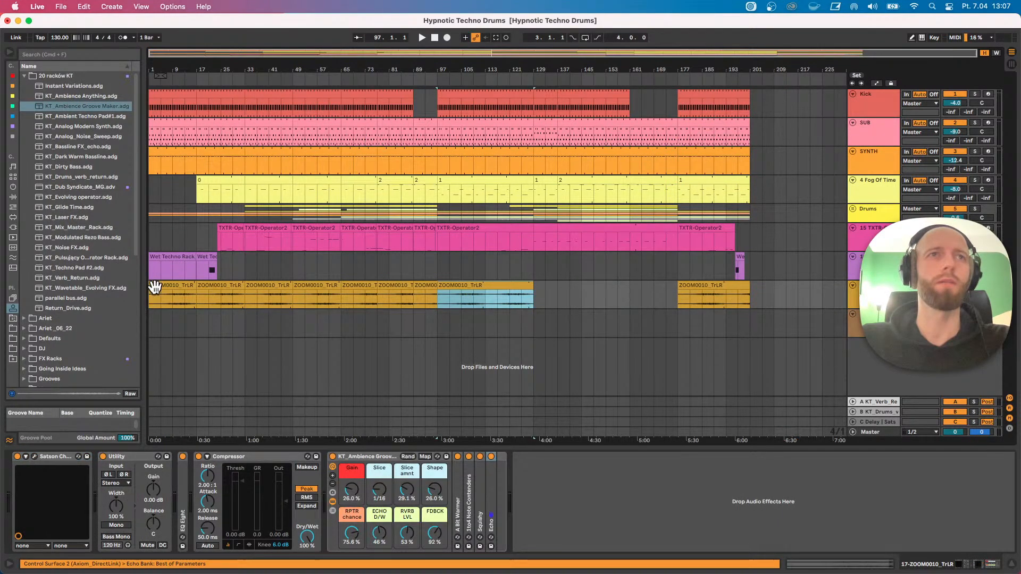
{"action": "left_click", "coordinate": [192, 289]}
{"action": "left_click_drag", "start_coordinate": [196, 288], "coordinate": [769, 287]}
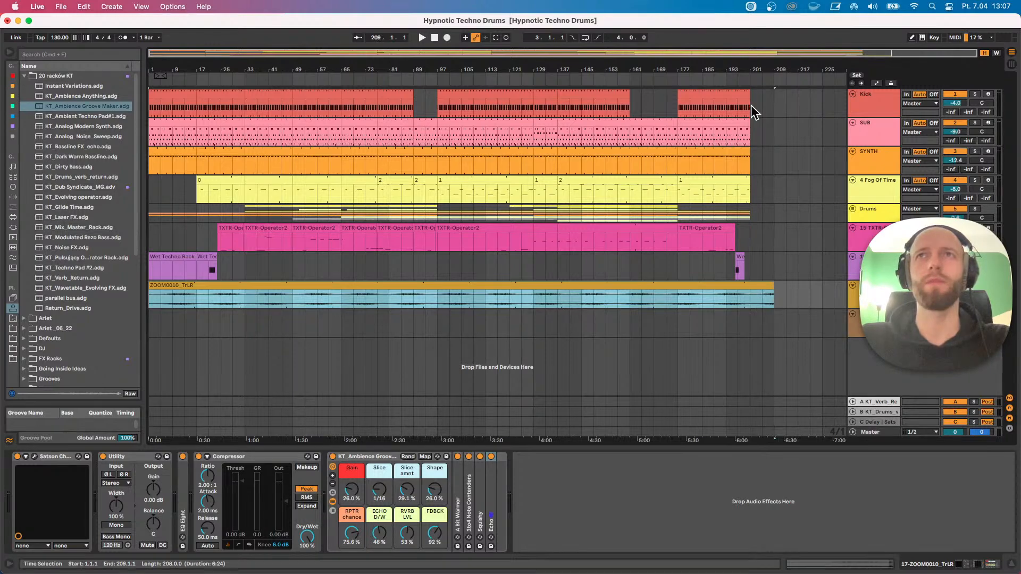
Extend the final Kick, SUB, SYNTH and 4 Fog Of Time clips to bar 209.
{"action": "left_click_drag", "start_coordinate": [750, 103], "coordinate": [773, 180]}
{"action": "left_click", "coordinate": [744, 155]}
{"action": "left_click", "coordinate": [743, 180]}
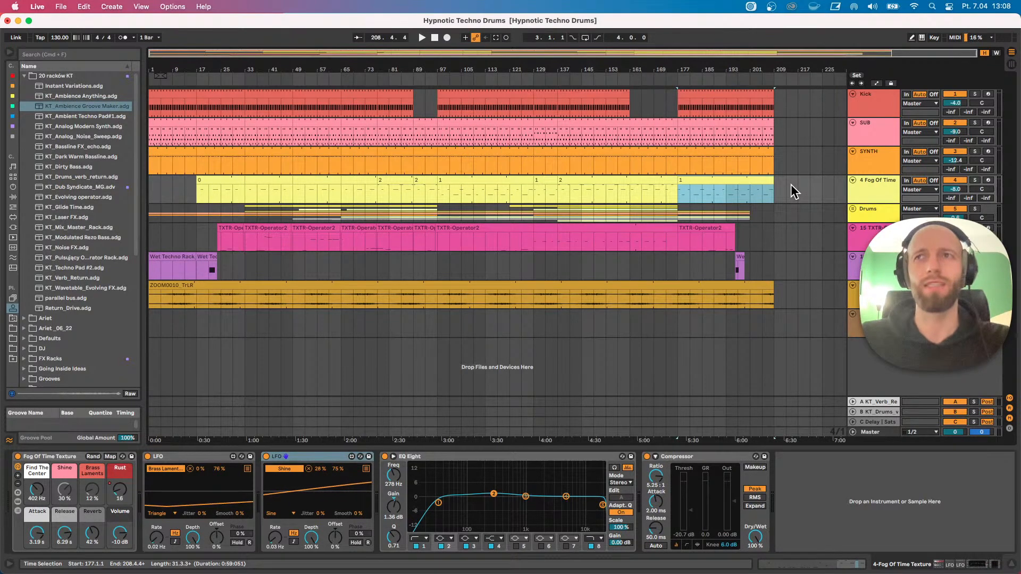
{"action": "left_click", "coordinate": [656, 325]}
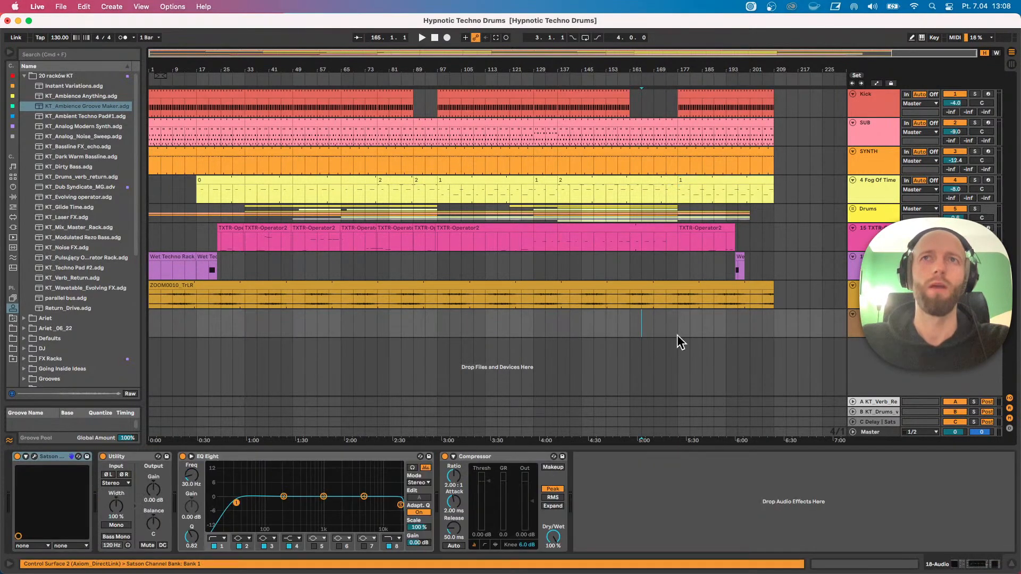
Unfold the Drums group, fit all tracks to the window height and play the arrangement from the start.
{"action": "left_click", "coordinate": [853, 208]}
{"action": "scroll", "coordinate": [854, 225], "scroll_direction": "down", "scroll_amount": 3}
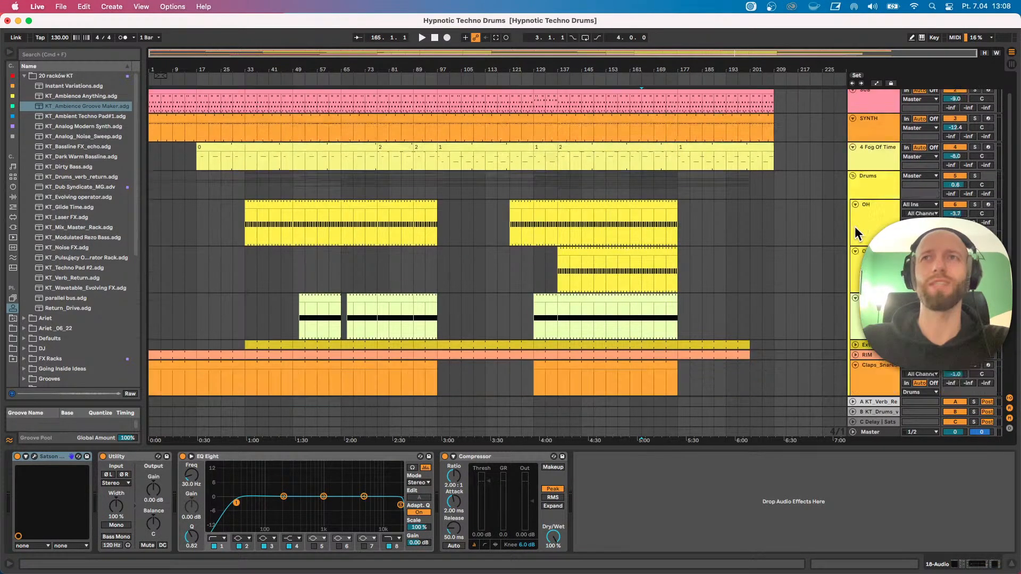
{"action": "left_click", "coordinate": [984, 53]}
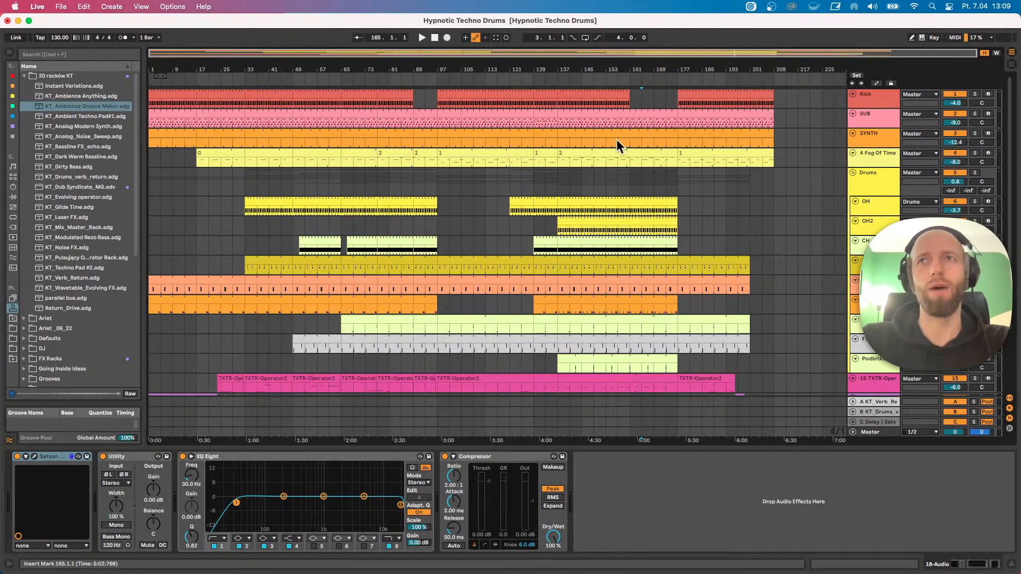
{"action": "left_click_drag", "start_coordinate": [296, 69], "coordinate": [296, 76]}
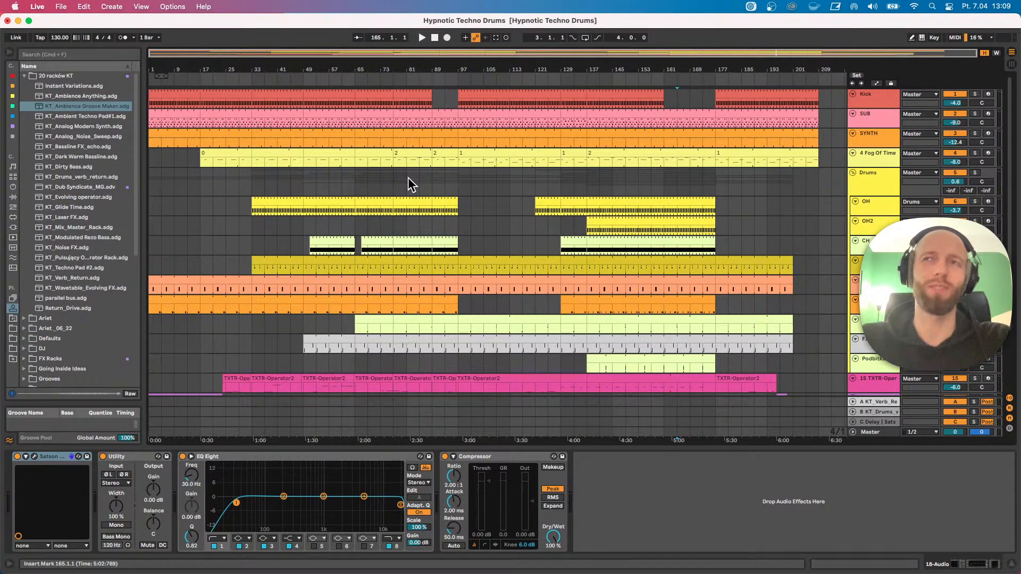
{"action": "left_click", "coordinate": [422, 38]}
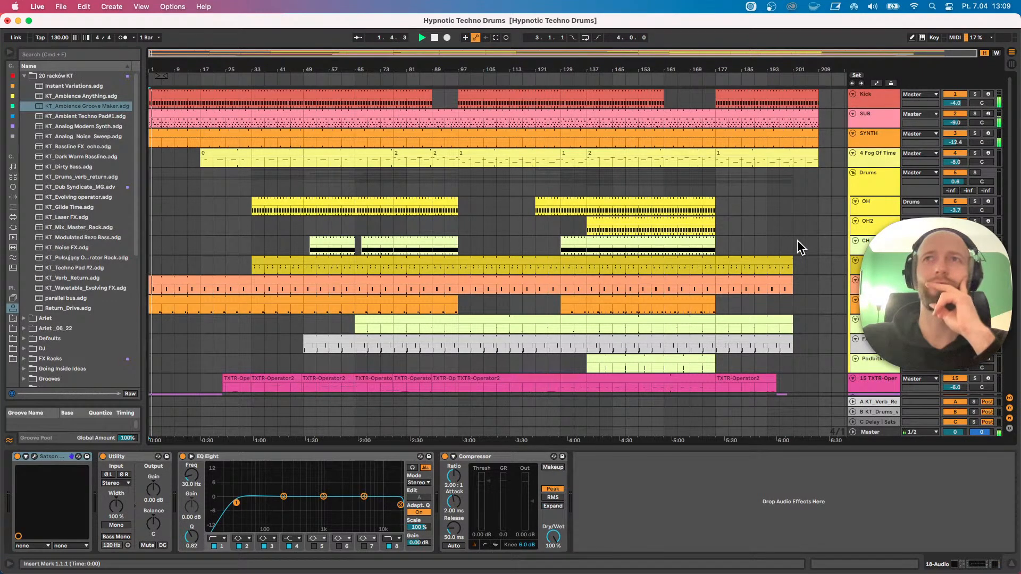
Show the Filter Cutoff automation on SYNTH and make that track taller.
{"action": "left_click", "coordinate": [870, 158]}
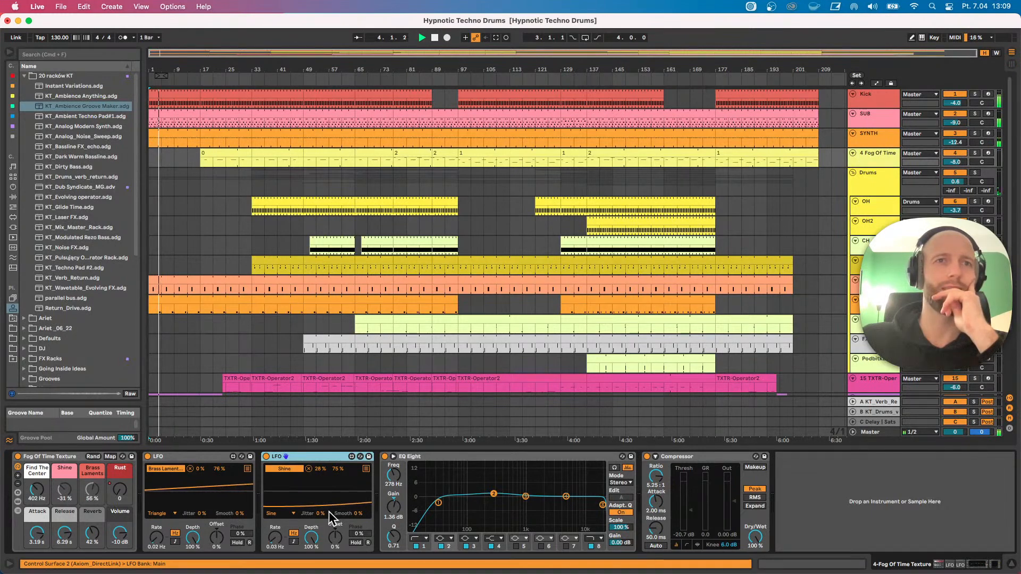
{"action": "left_click", "coordinate": [883, 141]}
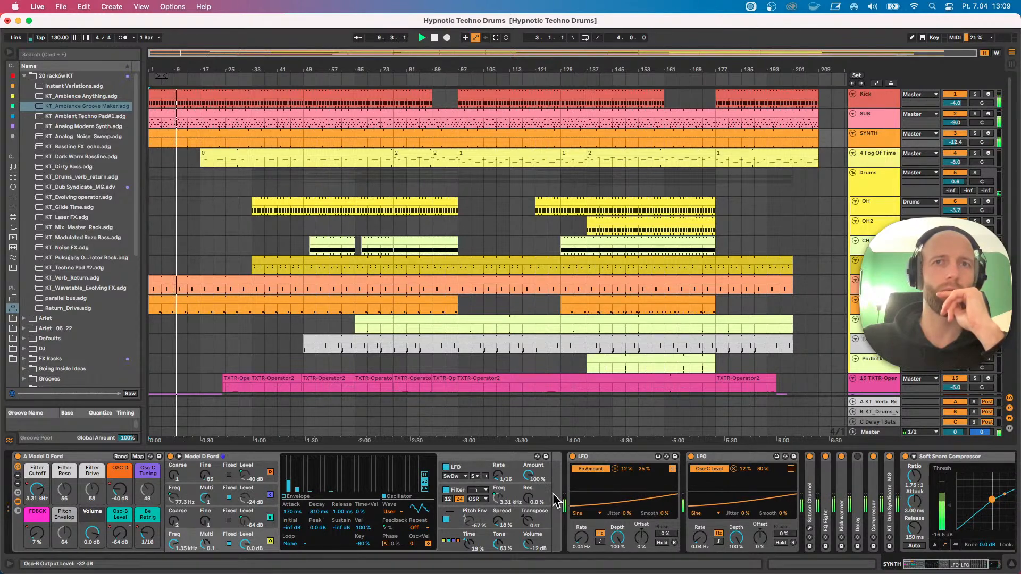
{"action": "right_click", "coordinate": [33, 493]}
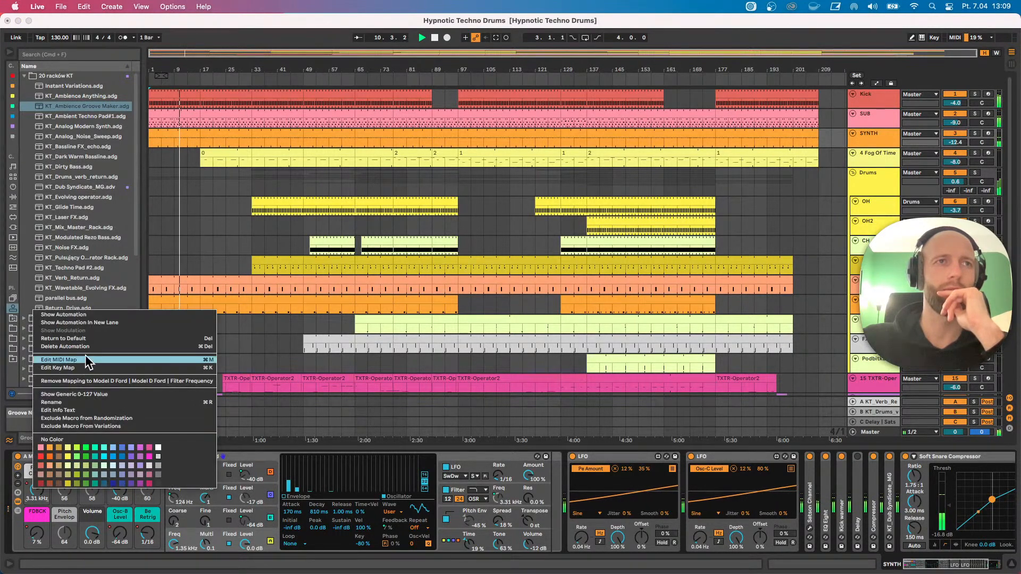
{"action": "left_click", "coordinate": [98, 315]}
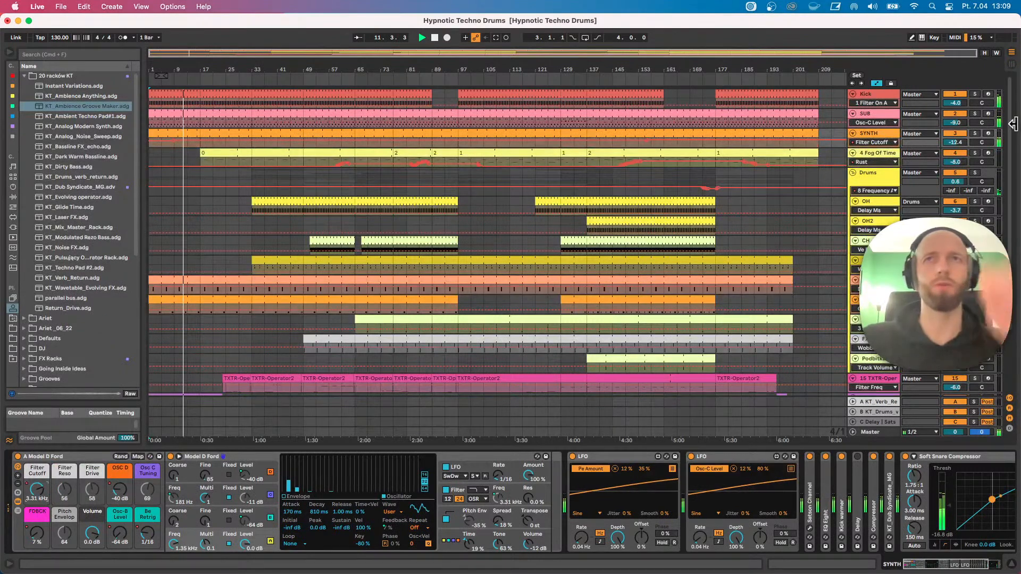
{"action": "left_click_drag", "start_coordinate": [882, 148], "coordinate": [884, 198]}
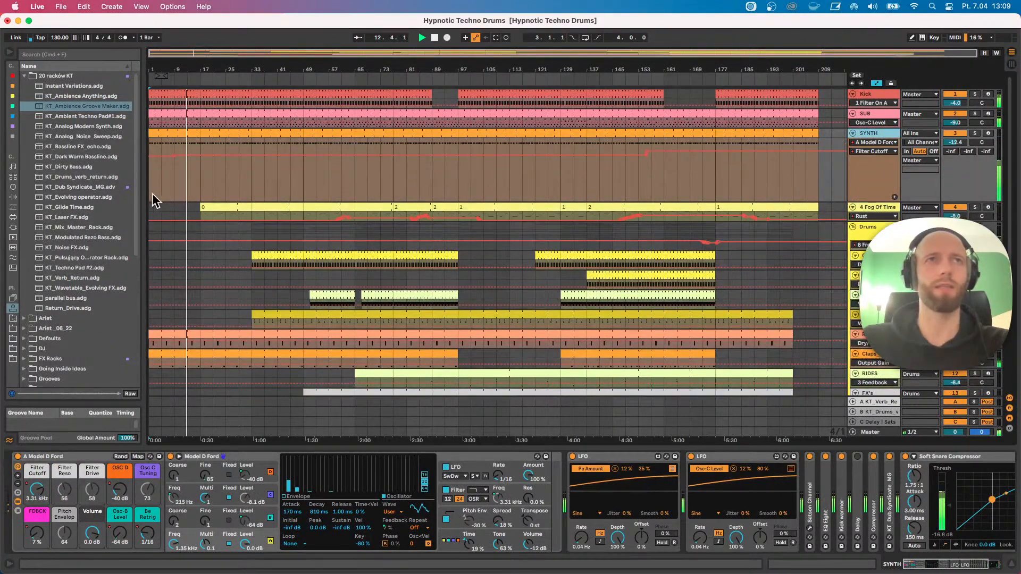
Try a lowered Filter Cutoff breakpoint at bar 9 on SYNTH while playing from the start, and remove it.
{"action": "left_click_drag", "start_coordinate": [173, 155], "coordinate": [176, 172]}
{"action": "key", "text": "space"}
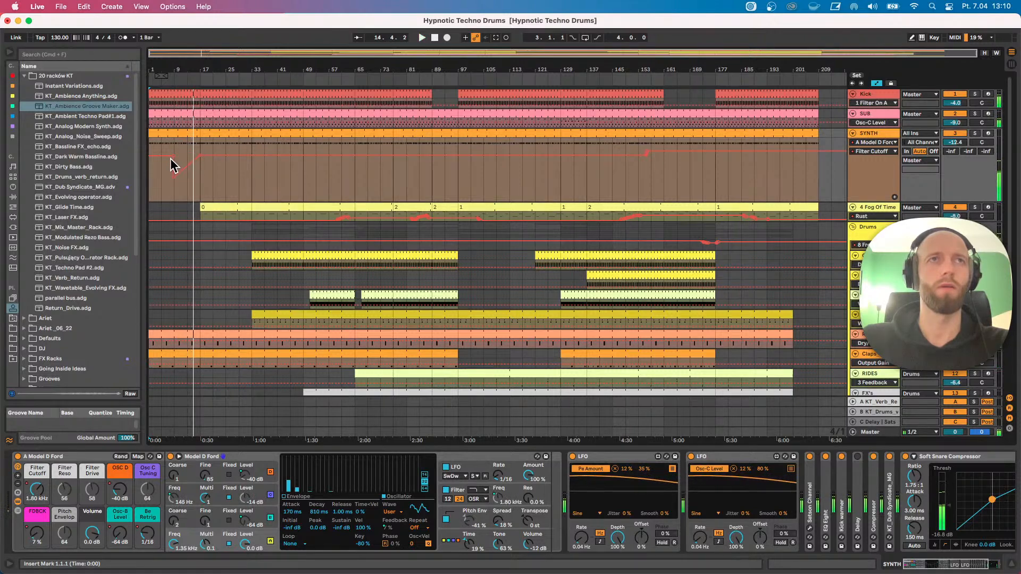
{"action": "key", "text": "space"}
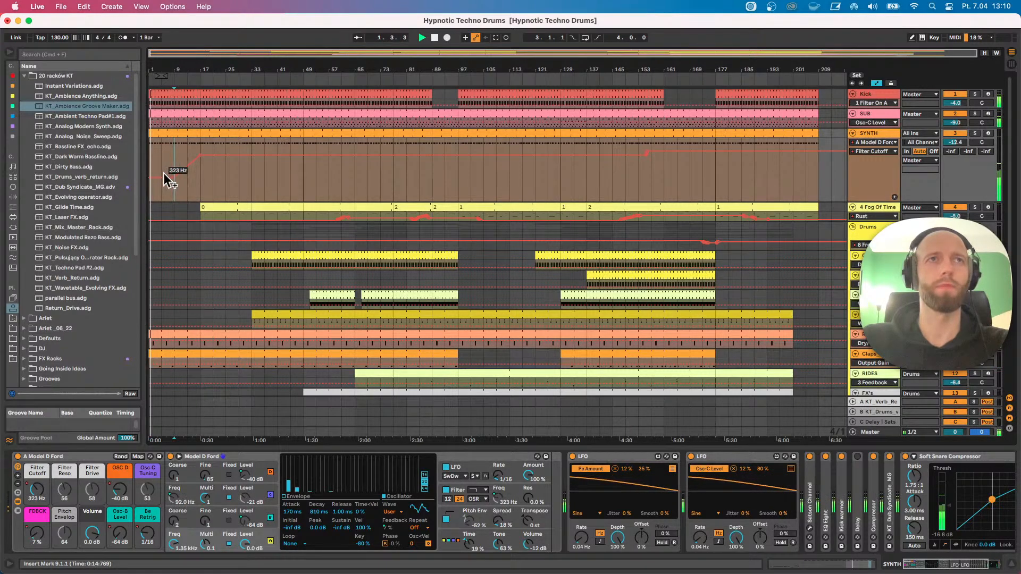
{"action": "left_click_drag", "start_coordinate": [171, 177], "coordinate": [174, 169]}
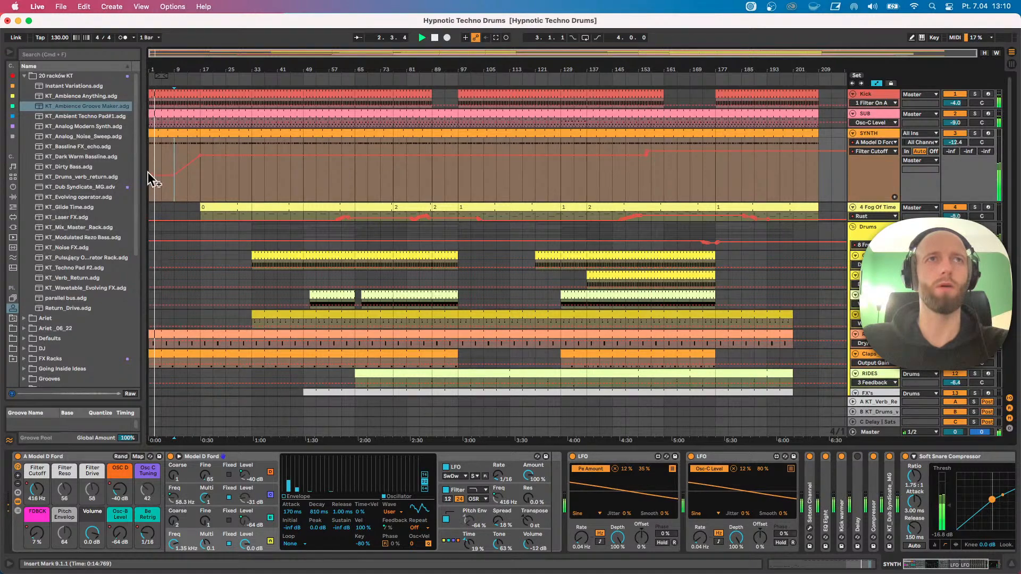
{"action": "left_click", "coordinate": [175, 176]}
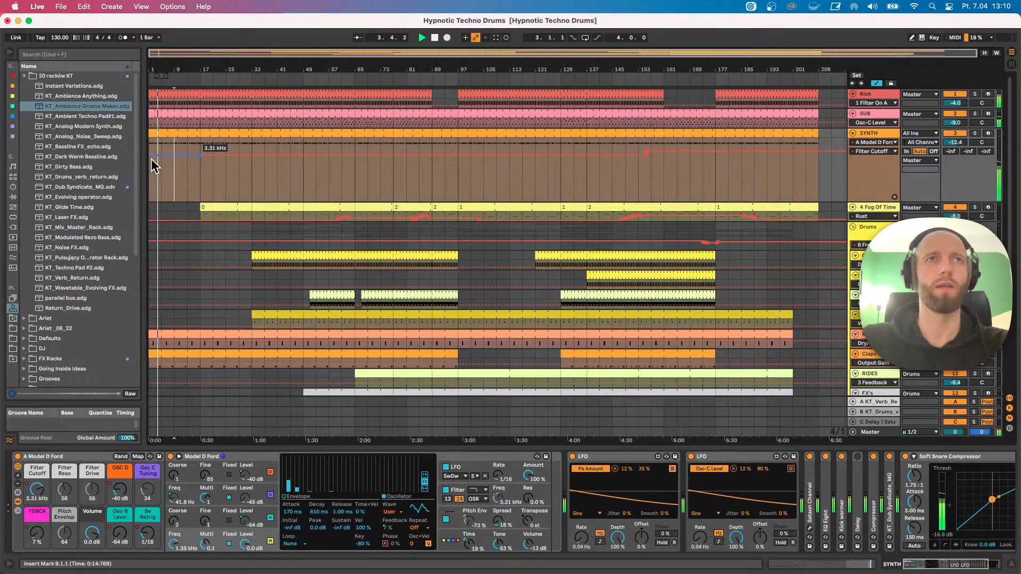
Shape SYNTH's Filter Cutoff automation into a curved rise from bar 1 to bar 17 and play it from bar 10.
{"action": "left_click_drag", "start_coordinate": [142, 65], "coordinate": [158, 76]}
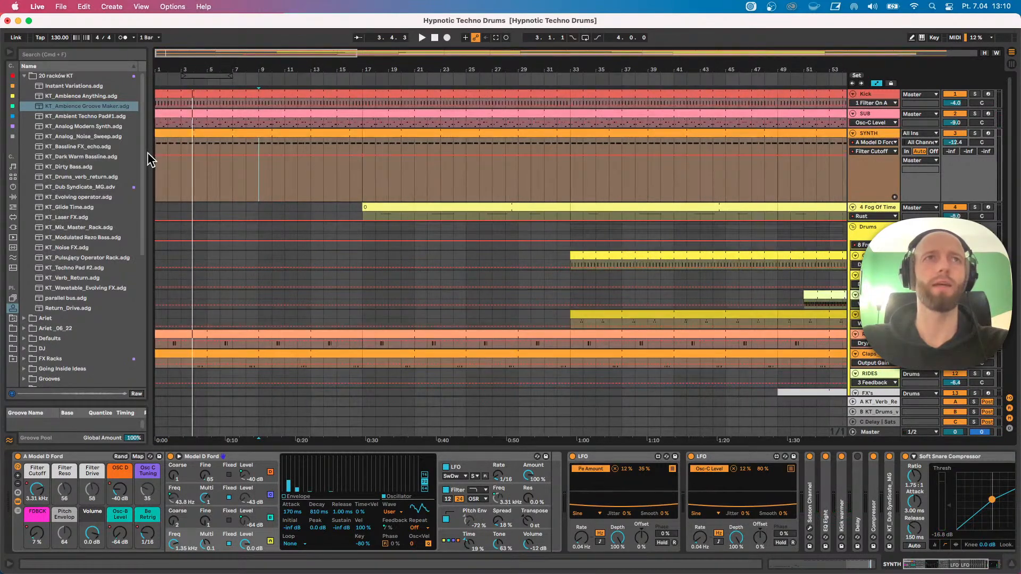
{"action": "key", "text": "space"}
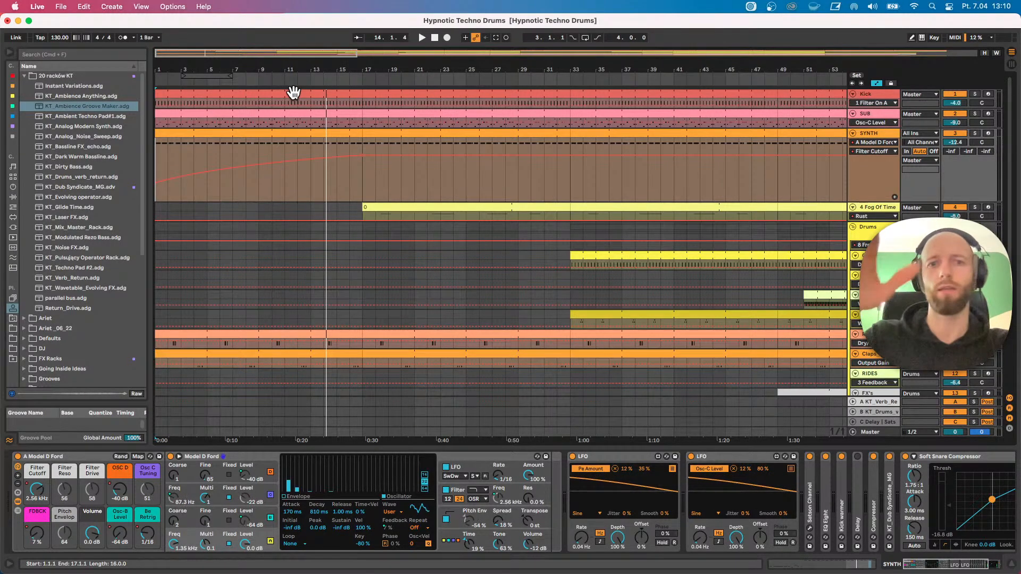
{"action": "left_click", "coordinate": [276, 79]}
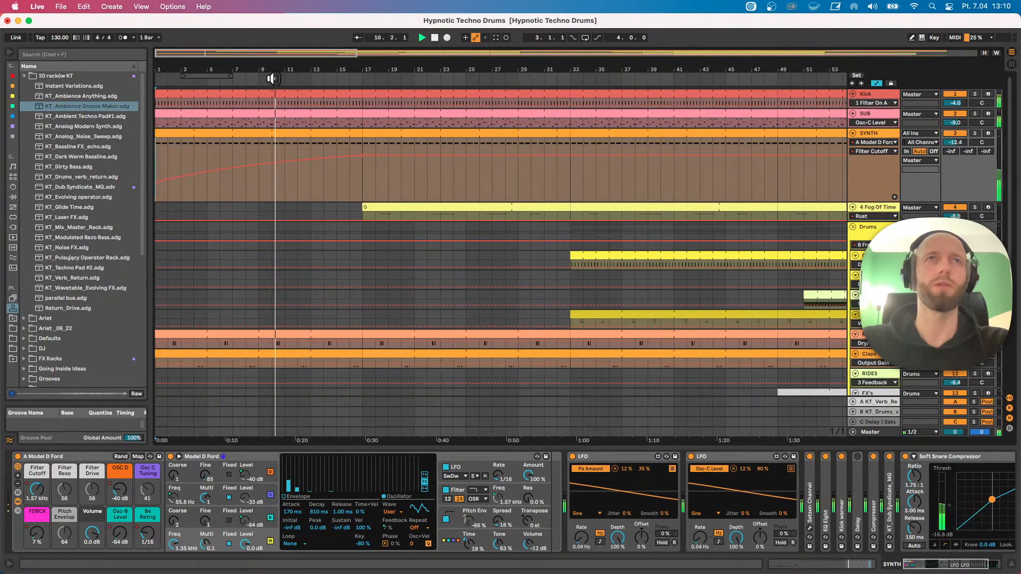
Look over the tracks during playback, hide the automation and make the TXTR-Operator2 track taller.
{"action": "scroll", "coordinate": [370, 229], "scroll_direction": "down", "scroll_amount": 3}
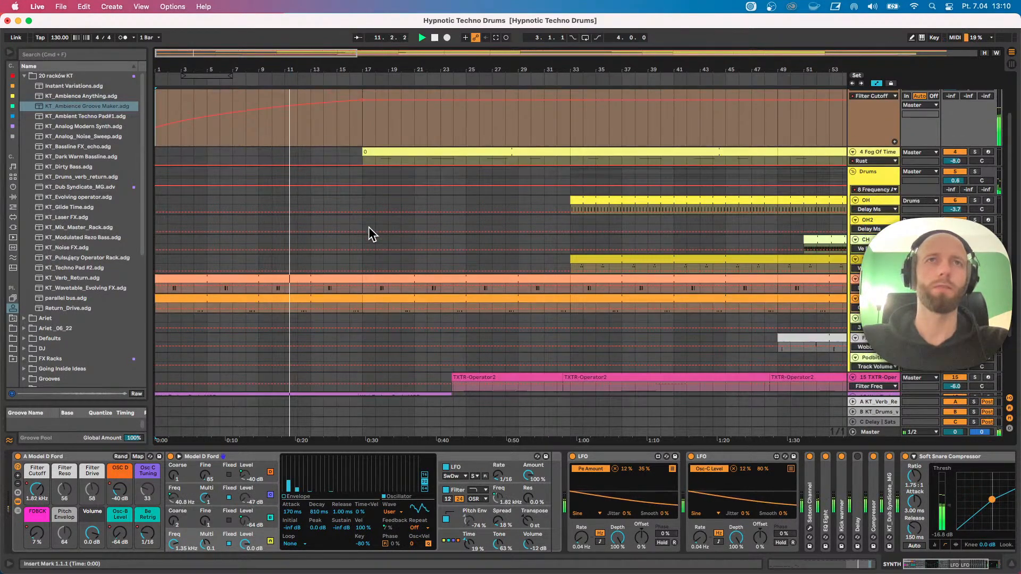
{"action": "scroll", "coordinate": [369, 228], "scroll_direction": "up", "scroll_amount": 3}
{"action": "scroll", "coordinate": [375, 224], "scroll_direction": "down", "scroll_amount": 7}
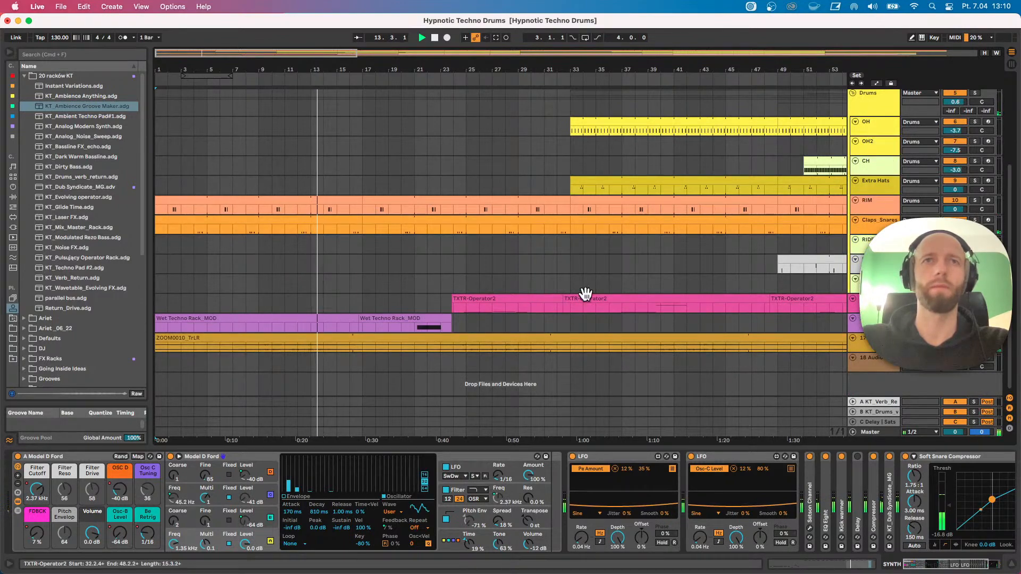
{"action": "scroll", "coordinate": [404, 298], "scroll_direction": "up", "scroll_amount": 7}
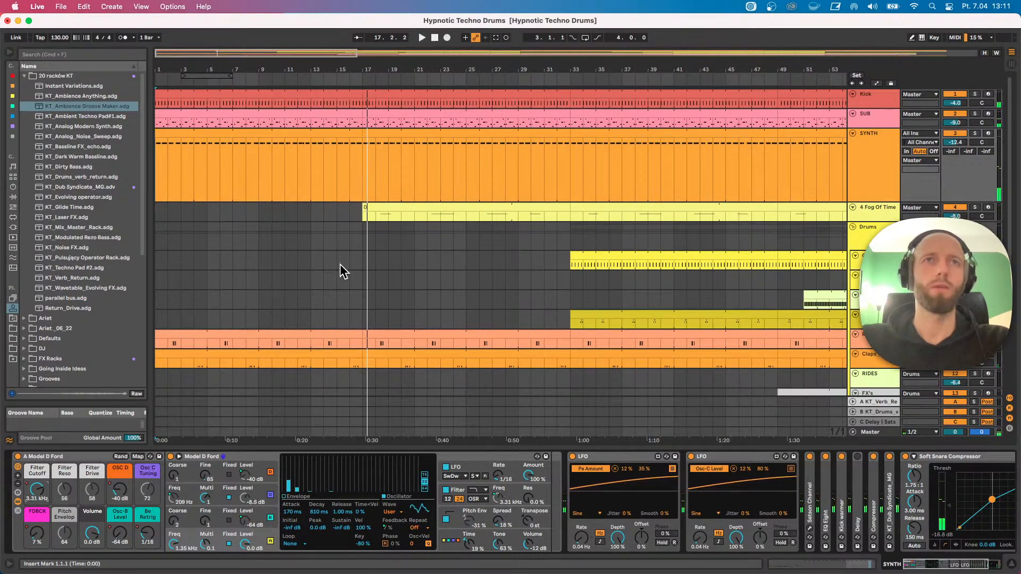
{"action": "scroll", "coordinate": [351, 264], "scroll_direction": "down", "scroll_amount": 5}
{"action": "left_click", "coordinate": [852, 299]}
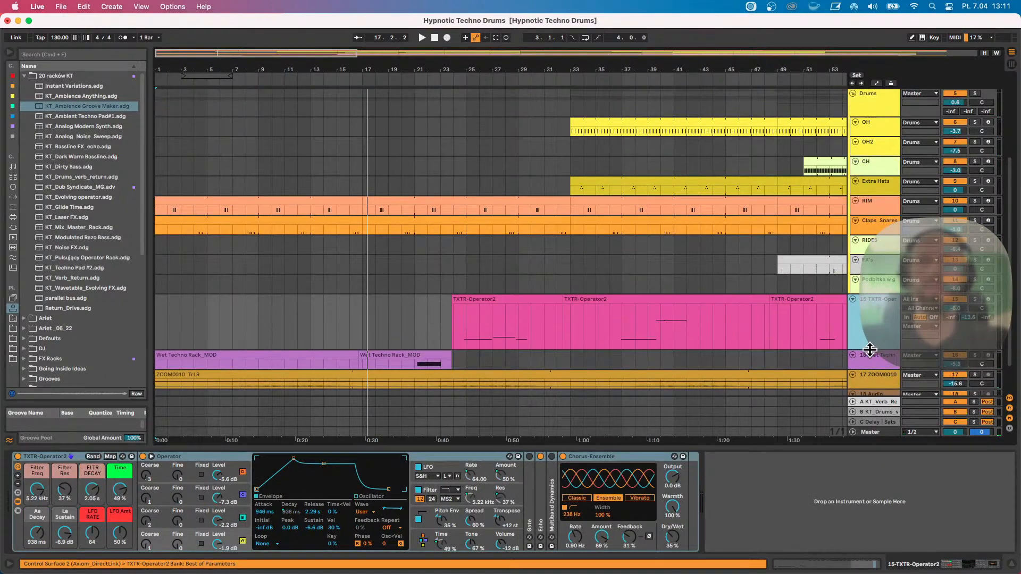
Split a two-bar section out of the first TXTR-Operator2 clip, move it to bar 16 and extend the remaining clip back to bar 24.
{"action": "left_click_drag", "start_coordinate": [494, 324], "coordinate": [369, 307]}
{"action": "key", "text": "super+e"}
{"action": "left_click", "coordinate": [353, 313]}
{"action": "key", "text": "space"}
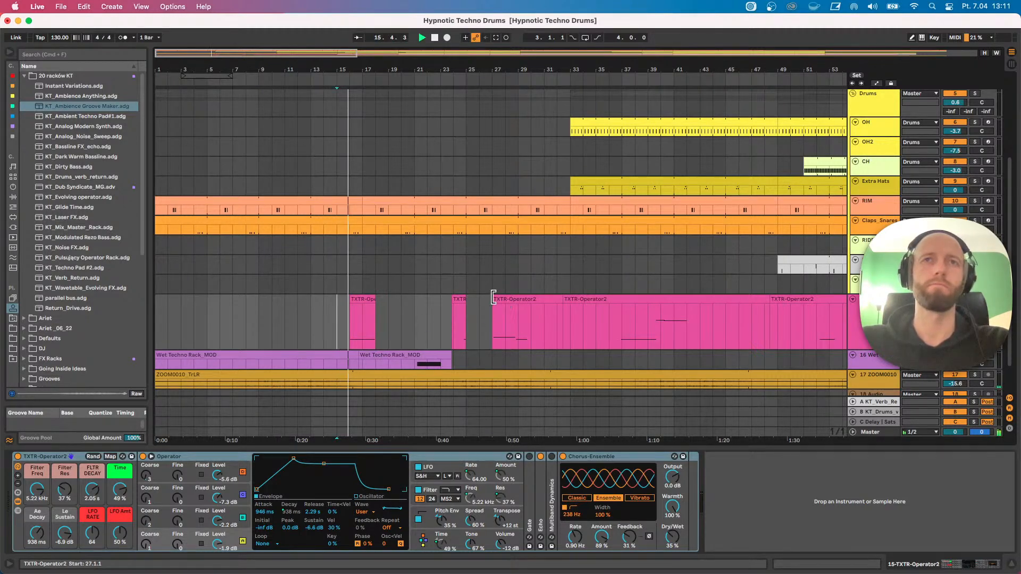
{"action": "left_click_drag", "start_coordinate": [493, 302], "coordinate": [453, 301]}
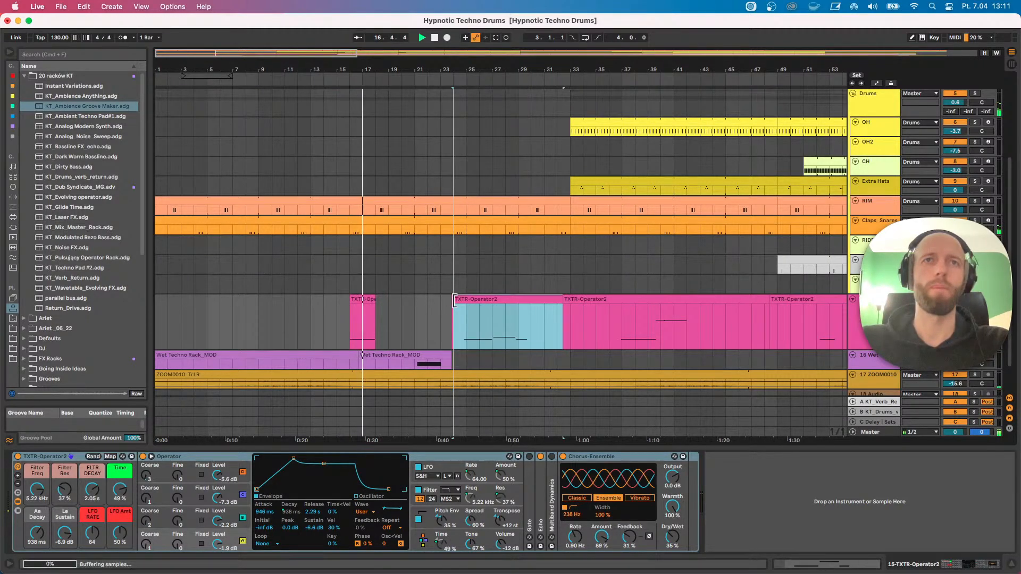
Open the short TXTR-Operator2 clip at bar 16 and trim its C1 note to start slightly later.
{"action": "double_click", "coordinate": [365, 299]}
{"action": "key", "text": "space"}
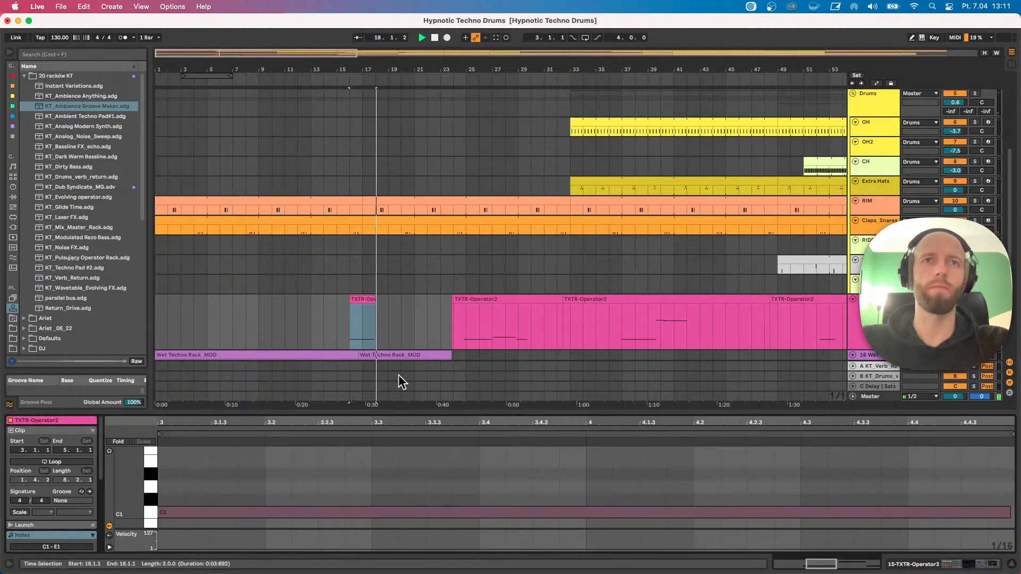
{"action": "left_click_drag", "start_coordinate": [224, 518], "coordinate": [278, 516]}
{"action": "key", "text": "space"}
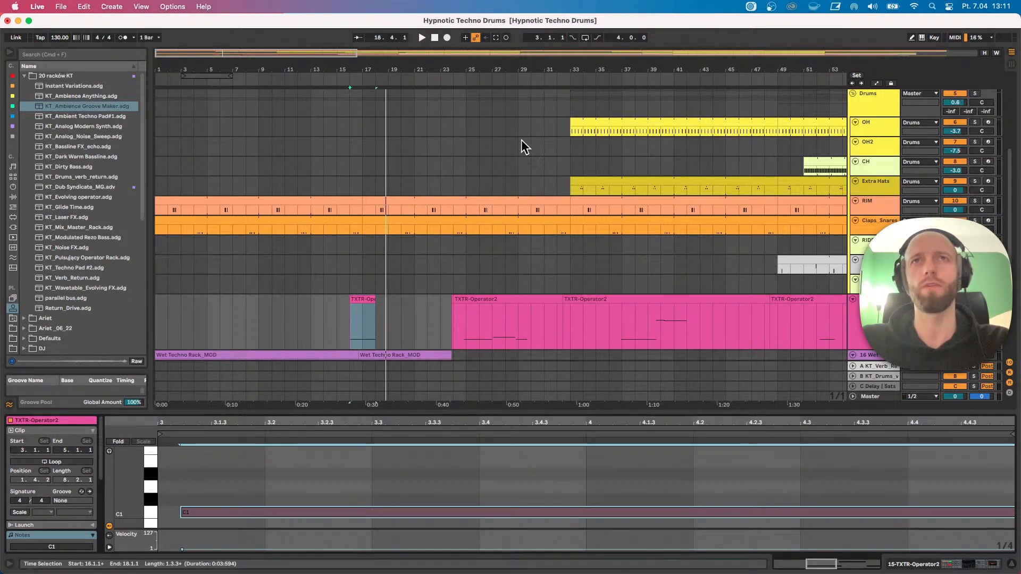
Narrow the arrangement grid to 8 bars and play the arrangement from just before bar 17.
{"action": "scroll", "coordinate": [525, 133], "scroll_direction": "up", "scroll_amount": 6}
{"action": "left_click_drag", "start_coordinate": [546, 68], "coordinate": [252, 70]}
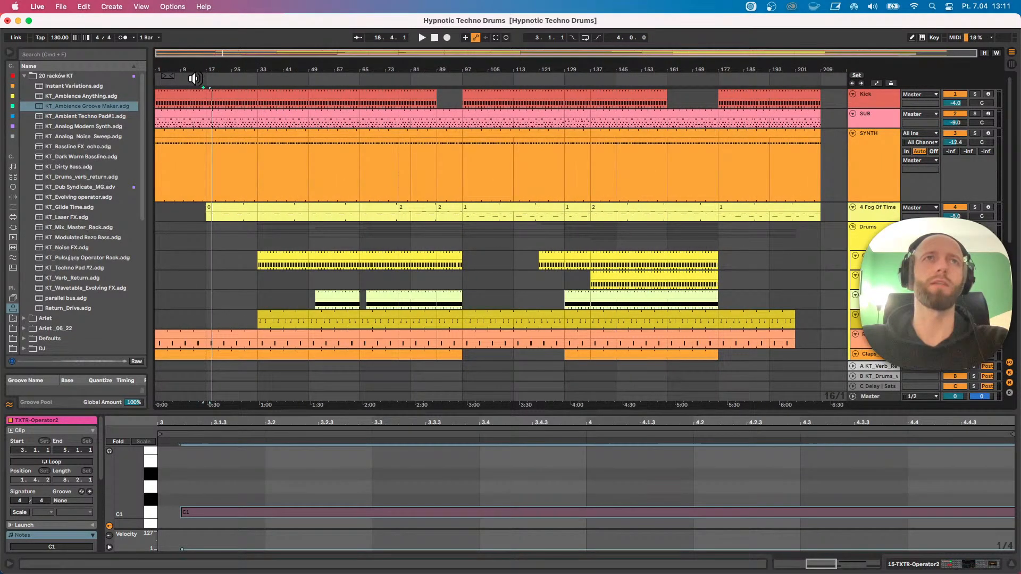
{"action": "key", "text": "super+1"}
{"action": "key", "text": "super+1"}
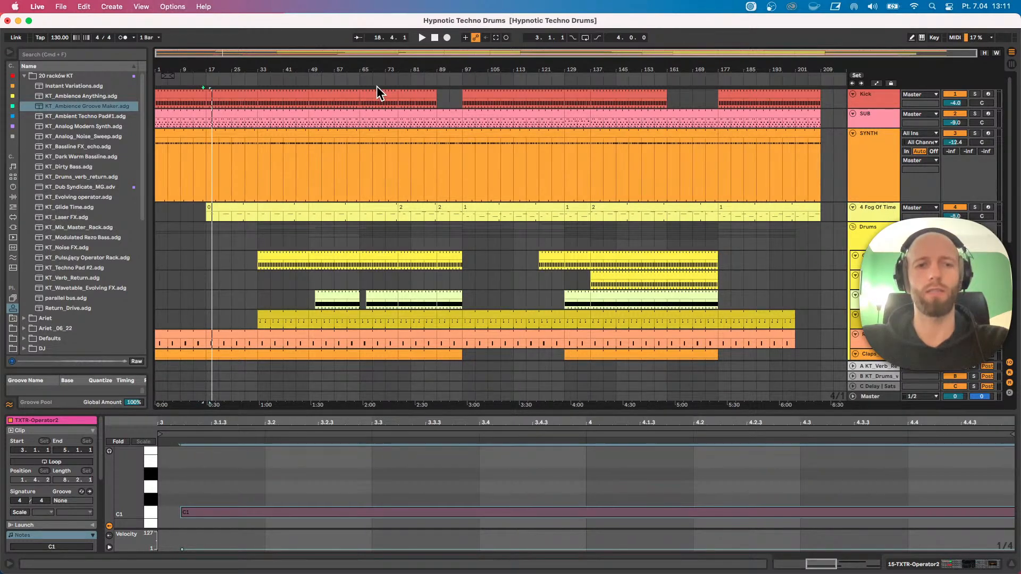
{"action": "key", "text": "super+2"}
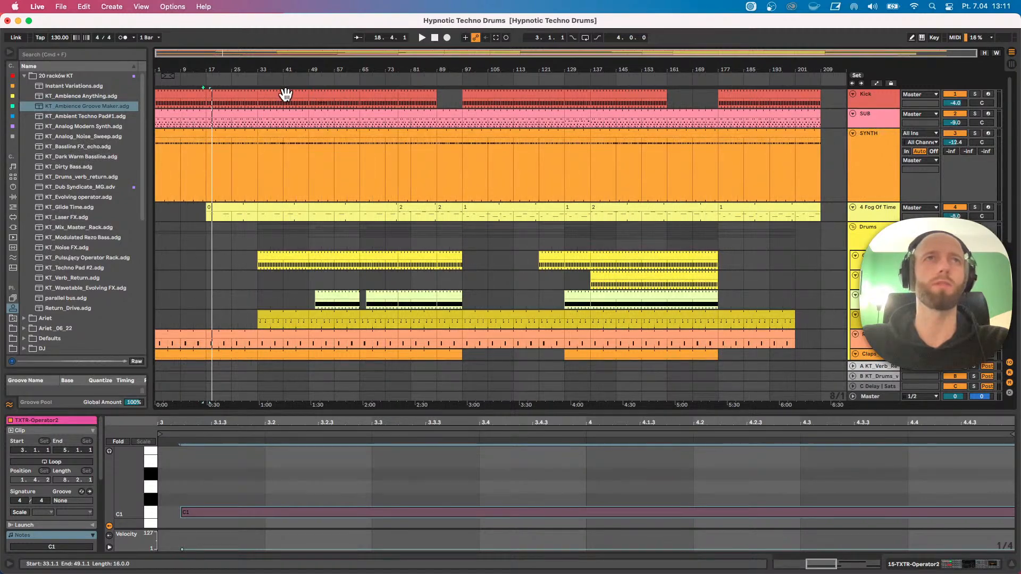
{"action": "left_click_drag", "start_coordinate": [197, 79], "coordinate": [207, 79]}
{"action": "left_click", "coordinate": [207, 78]}
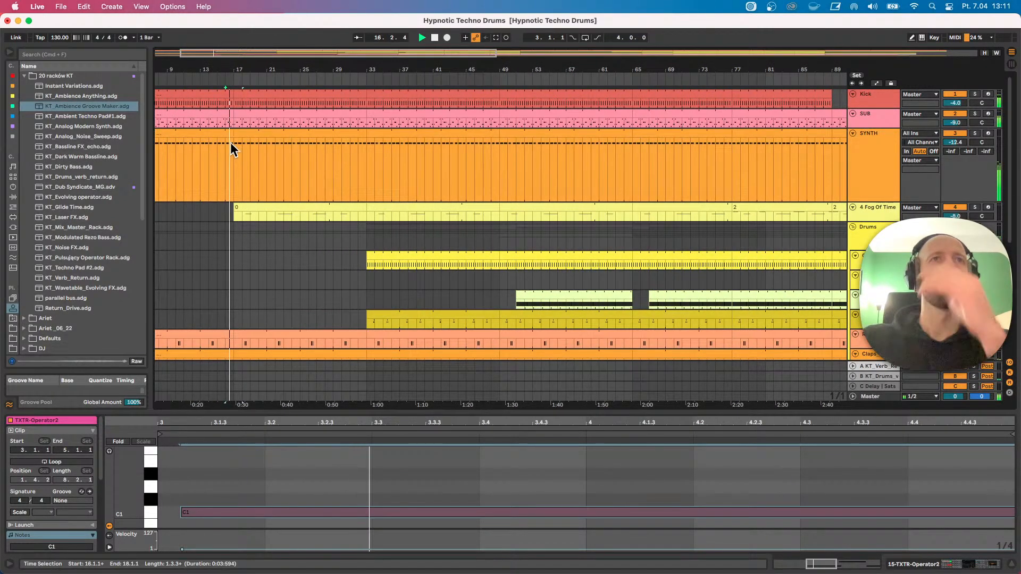
Make the 4 Fog Of Time track taller and split its first clip at bar 21.
{"action": "scroll", "coordinate": [227, 164], "scroll_direction": "down", "scroll_amount": 2}
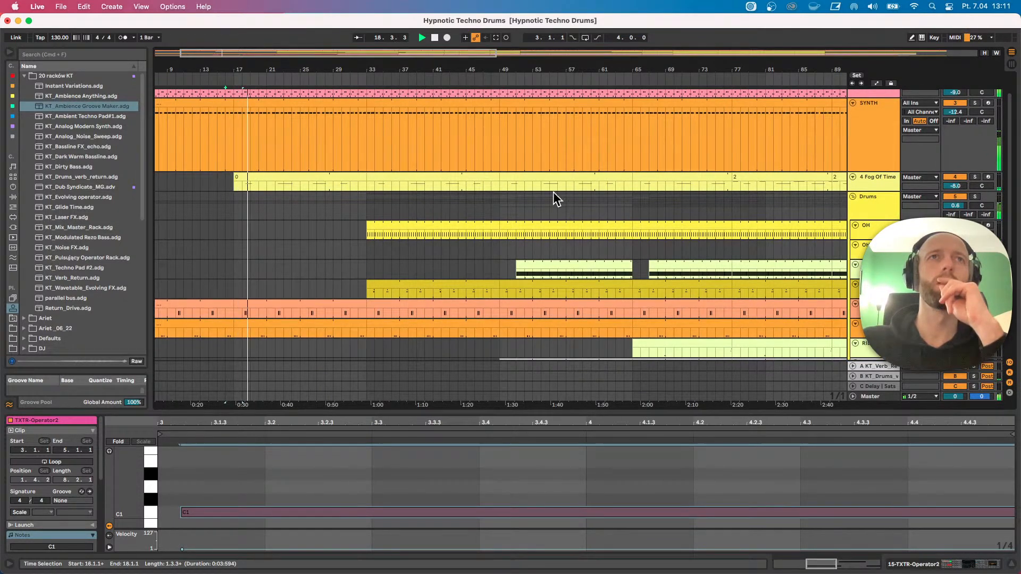
{"action": "left_click_drag", "start_coordinate": [876, 191], "coordinate": [833, 245]}
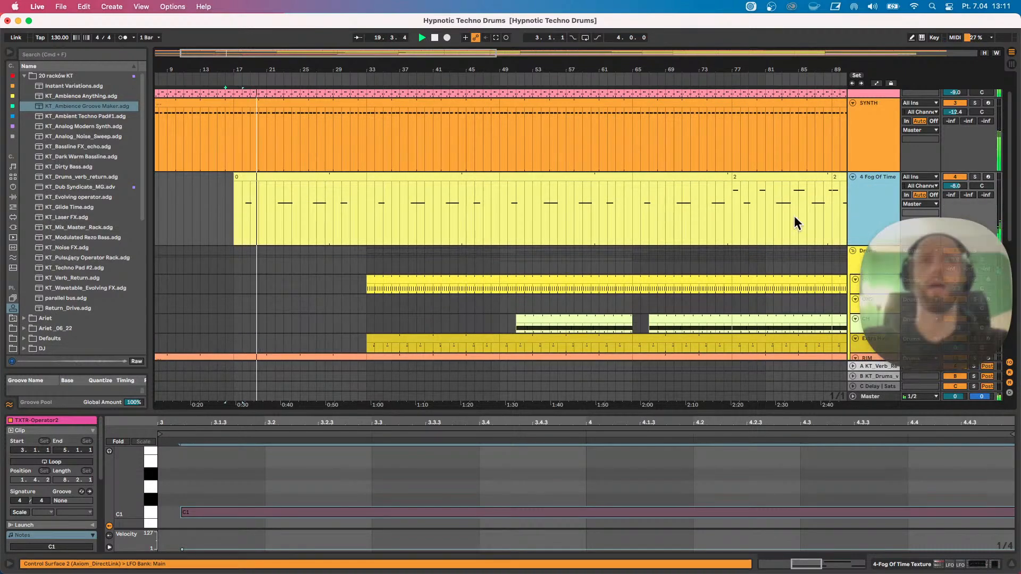
{"action": "key", "text": "space"}
{"action": "left_click_drag", "start_coordinate": [228, 69], "coordinate": [398, 111]}
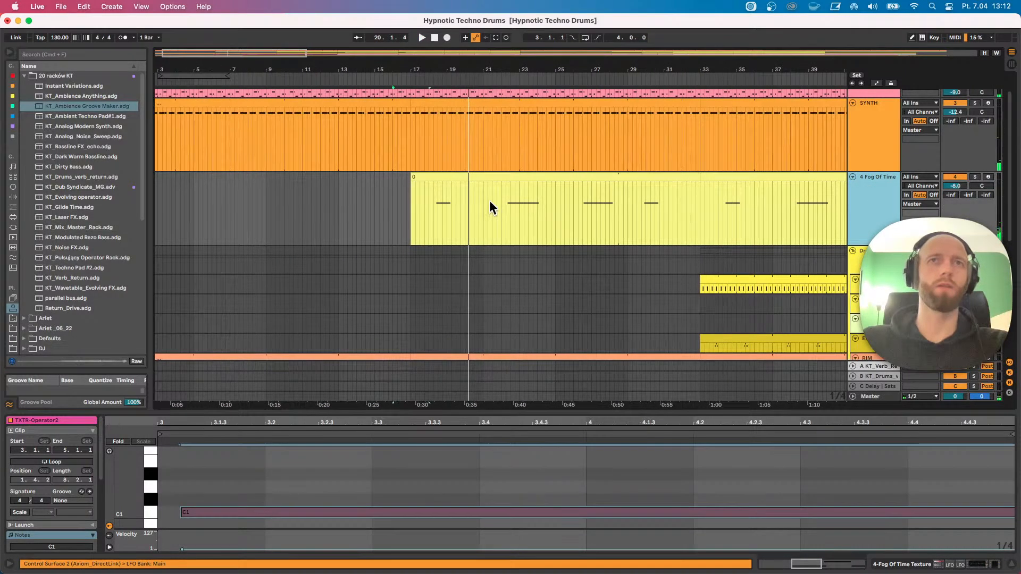
{"action": "left_click", "coordinate": [481, 199]}
{"action": "key", "text": "cmd+e"}
Reactivate the first G4 note in the Fog Of Time clip at bar 17 and play from shortly before it.
{"action": "left_click_drag", "start_coordinate": [449, 178], "coordinate": [422, 193]}
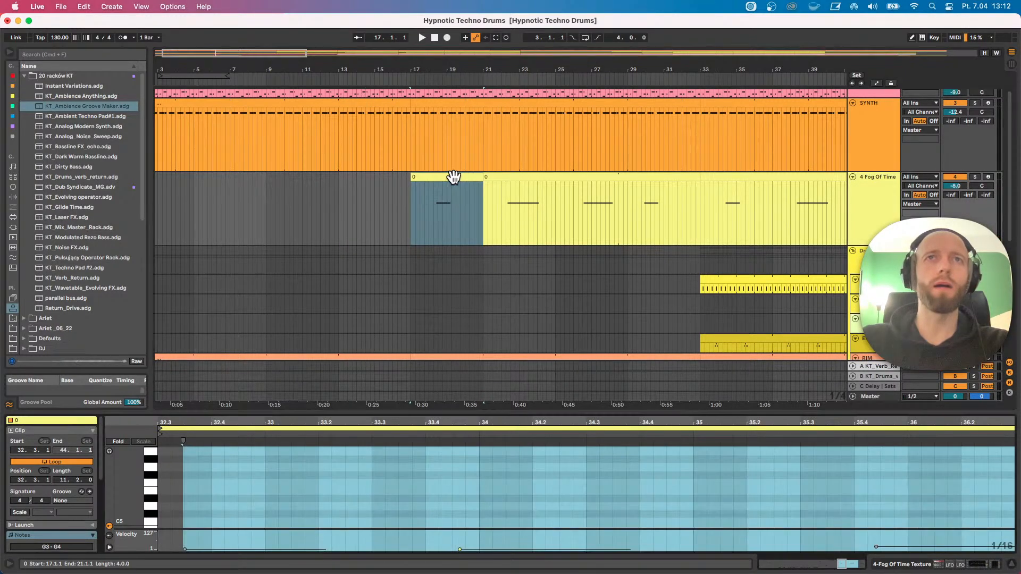
{"action": "left_click_drag", "start_coordinate": [489, 413], "coordinate": [508, 228]}
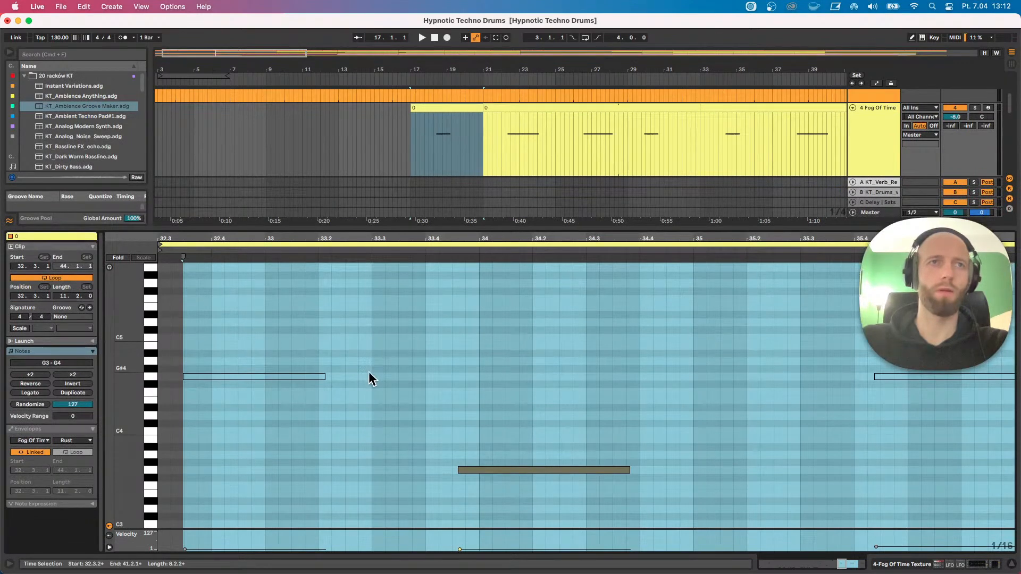
{"action": "left_click", "coordinate": [288, 376]}
{"action": "key", "text": "0"}
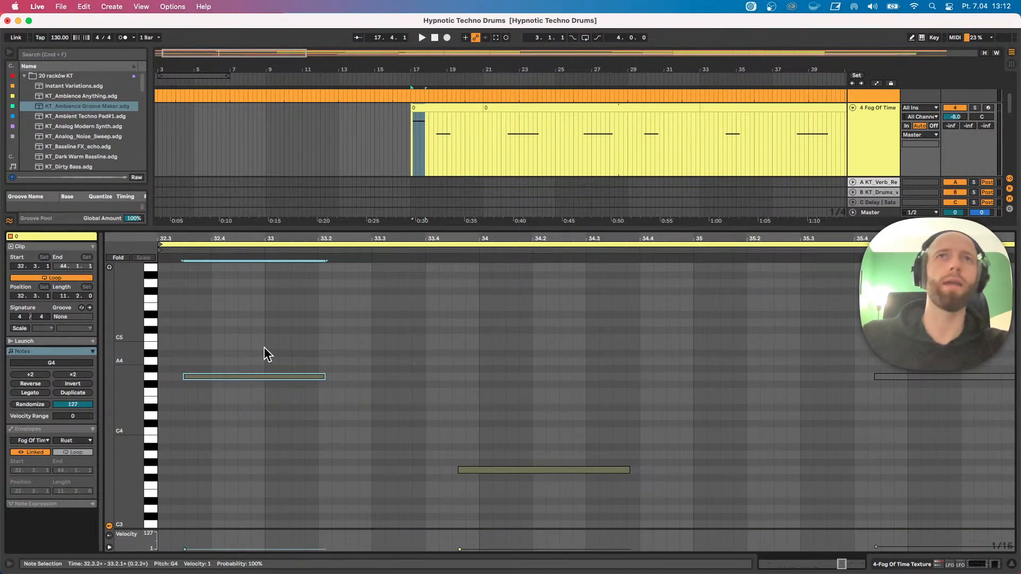
{"action": "left_click", "coordinate": [382, 78]}
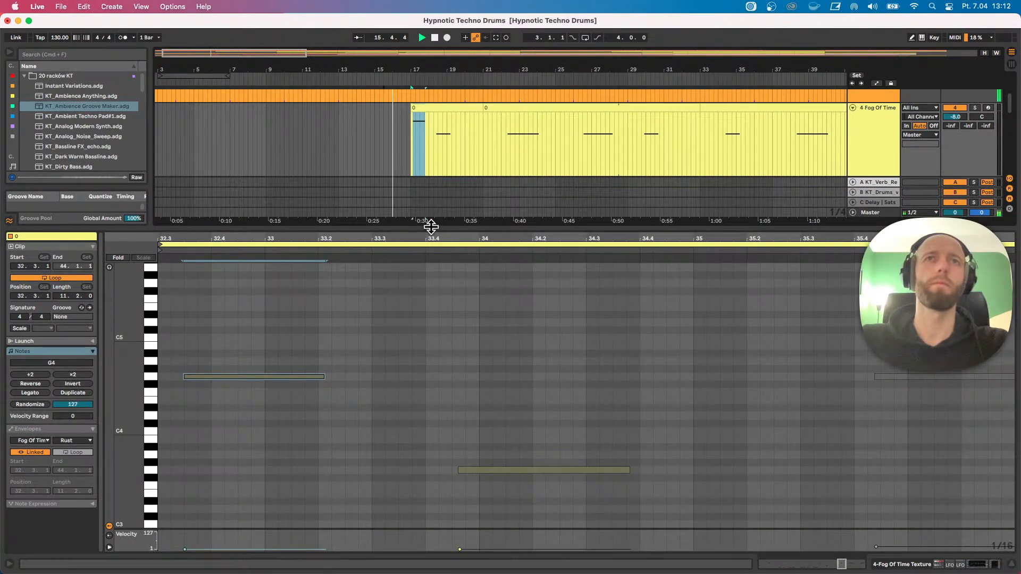
Hide the clip editor and examine how the tracks enter between bars 16 and 30 while listening to the arrangement.
{"action": "left_click_drag", "start_coordinate": [430, 227], "coordinate": [442, 358]}
{"action": "scroll", "coordinate": [503, 186], "scroll_direction": "up", "scroll_amount": 2}
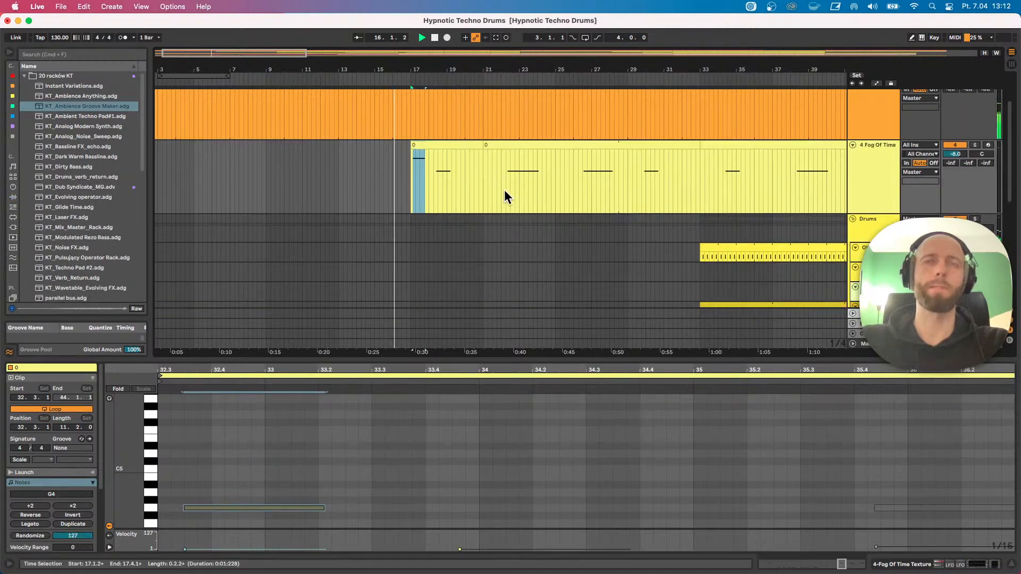
{"action": "left_click_drag", "start_coordinate": [549, 74], "coordinate": [505, 72]}
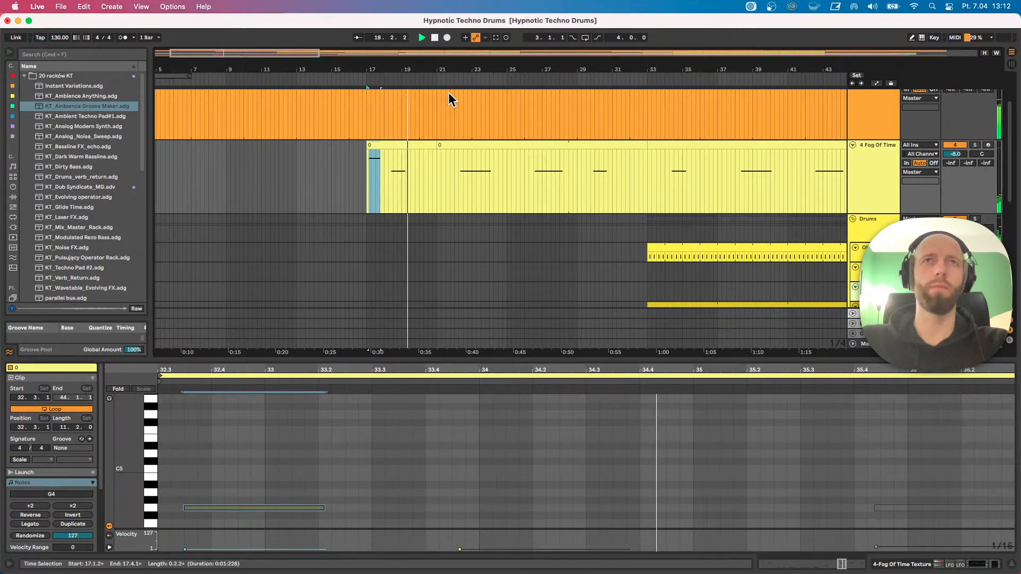
{"action": "left_click_drag", "start_coordinate": [455, 70], "coordinate": [406, 244]}
{"action": "scroll", "coordinate": [404, 241], "scroll_direction": "up", "scroll_amount": 2}
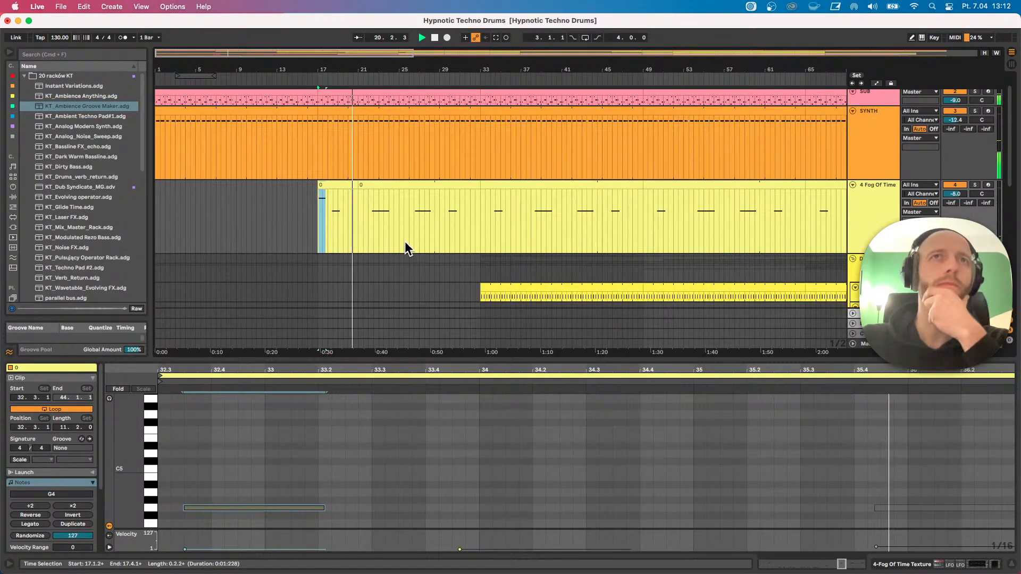
{"action": "left_click", "coordinate": [398, 367]}
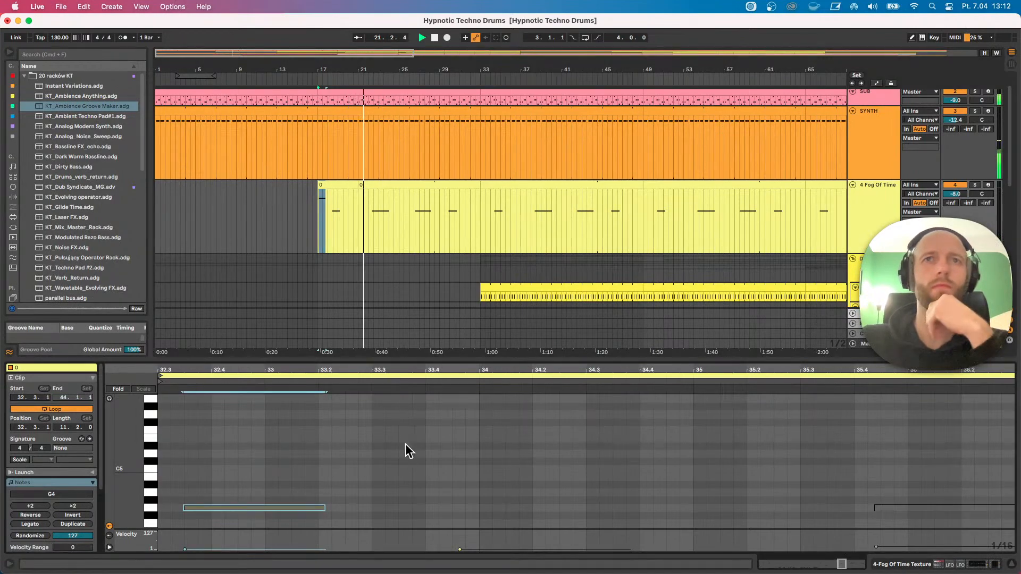
{"action": "left_click_drag", "start_coordinate": [402, 360], "coordinate": [405, 548]}
{"action": "scroll", "coordinate": [480, 373], "scroll_direction": "down", "scroll_amount": 4}
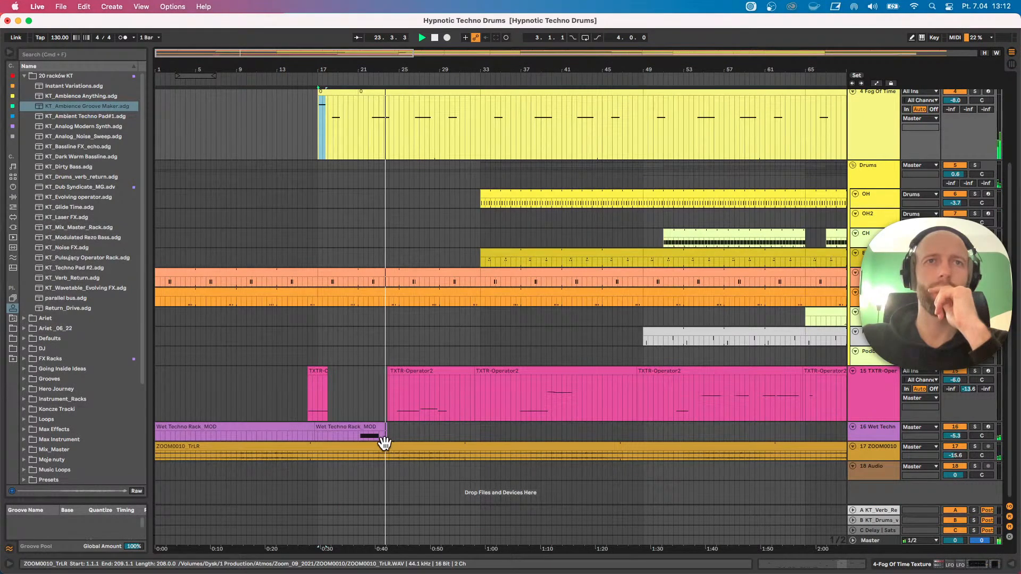
{"action": "scroll", "coordinate": [399, 125], "scroll_direction": "up", "scroll_amount": 2}
{"action": "left_click_drag", "start_coordinate": [408, 68], "coordinate": [317, 69]}
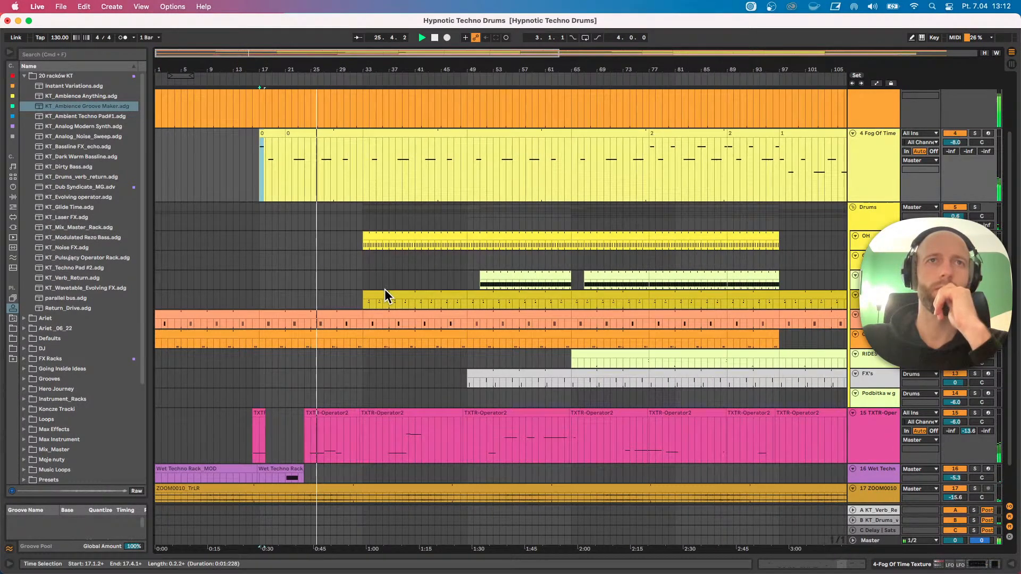
{"action": "scroll", "coordinate": [378, 299], "scroll_direction": "up", "scroll_amount": 2}
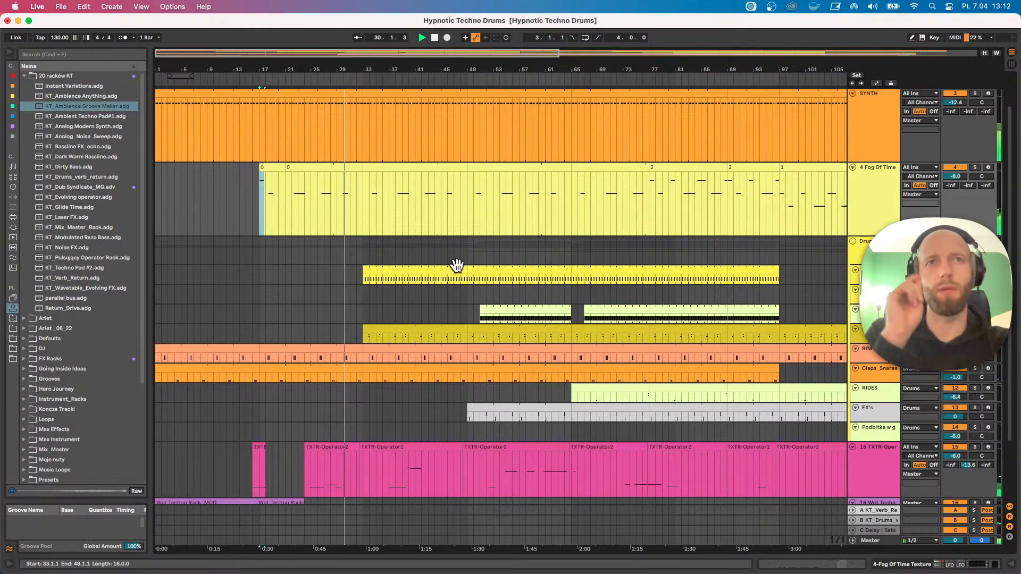
Stop playback, make the OH track taller and extend the start of its first clip back to bar 25.
{"action": "left_click", "coordinate": [854, 269]}
{"action": "key", "text": "space"}
{"action": "left_click_drag", "start_coordinate": [368, 272], "coordinate": [310, 274]}
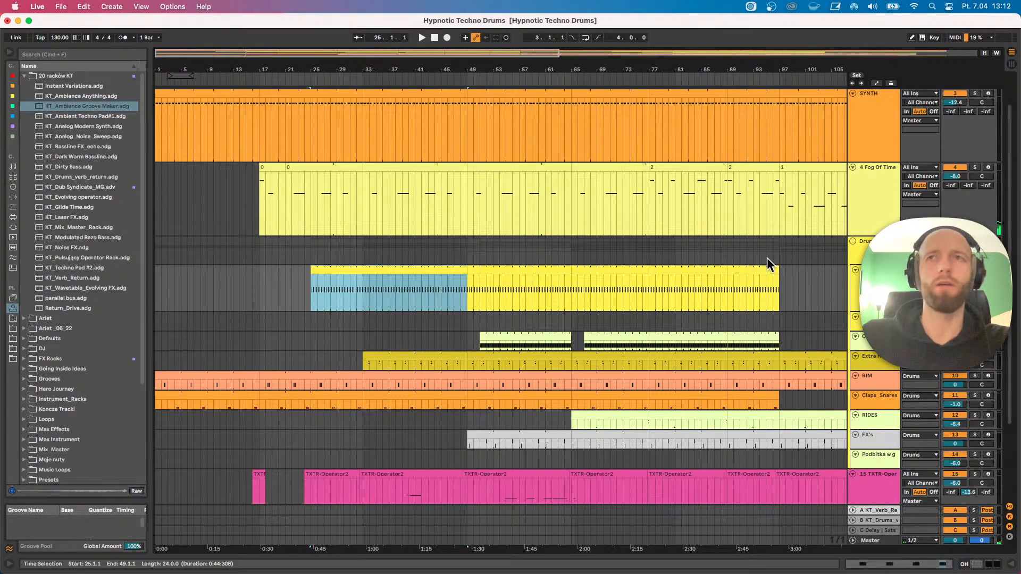
Show the OH track's devices and add a Utility at the end of its chain.
{"action": "right_click", "coordinate": [861, 275]}
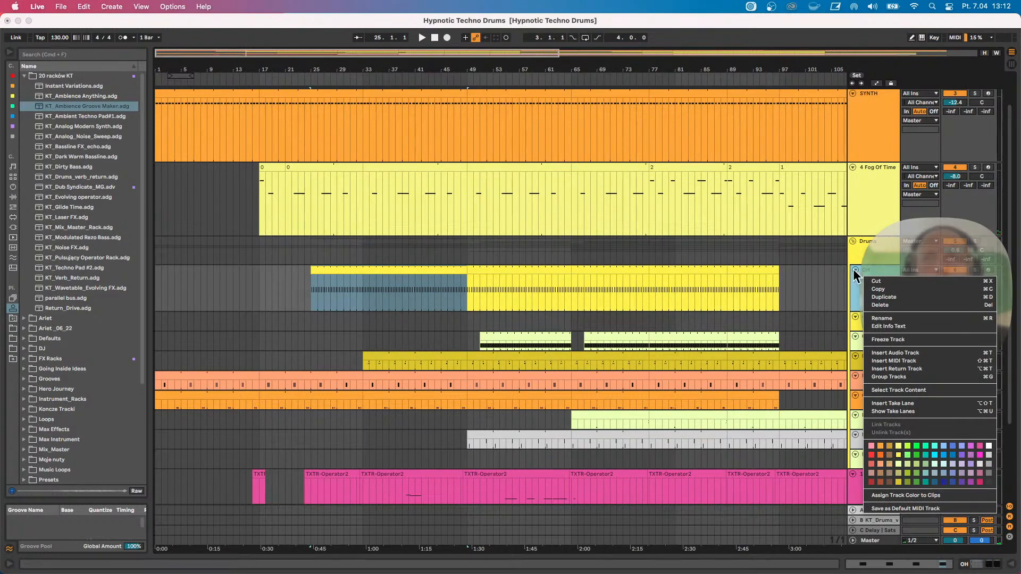
{"action": "left_click", "coordinate": [853, 289]}
{"action": "double_click", "coordinate": [854, 290]}
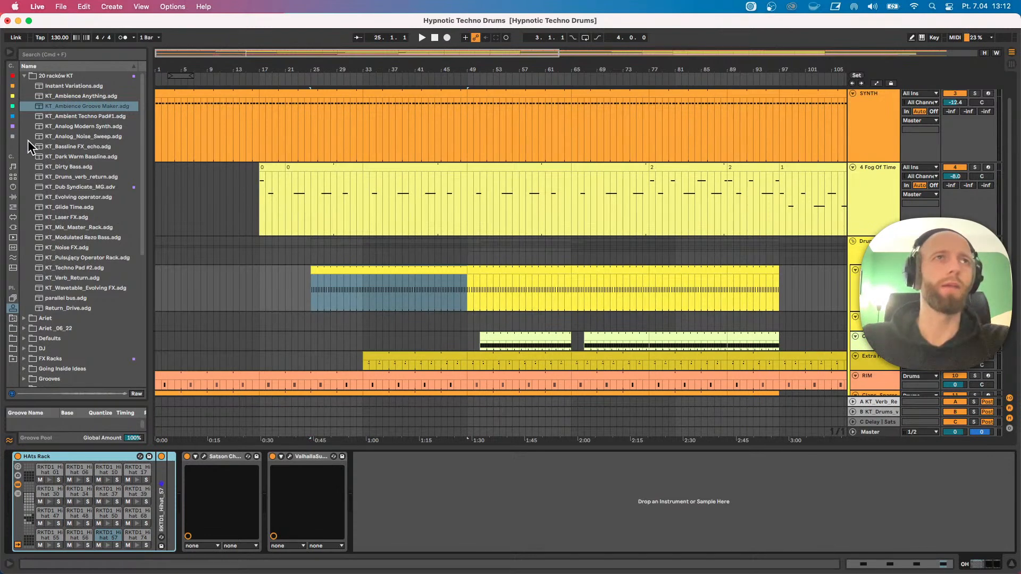
{"action": "left_click", "coordinate": [13, 126]}
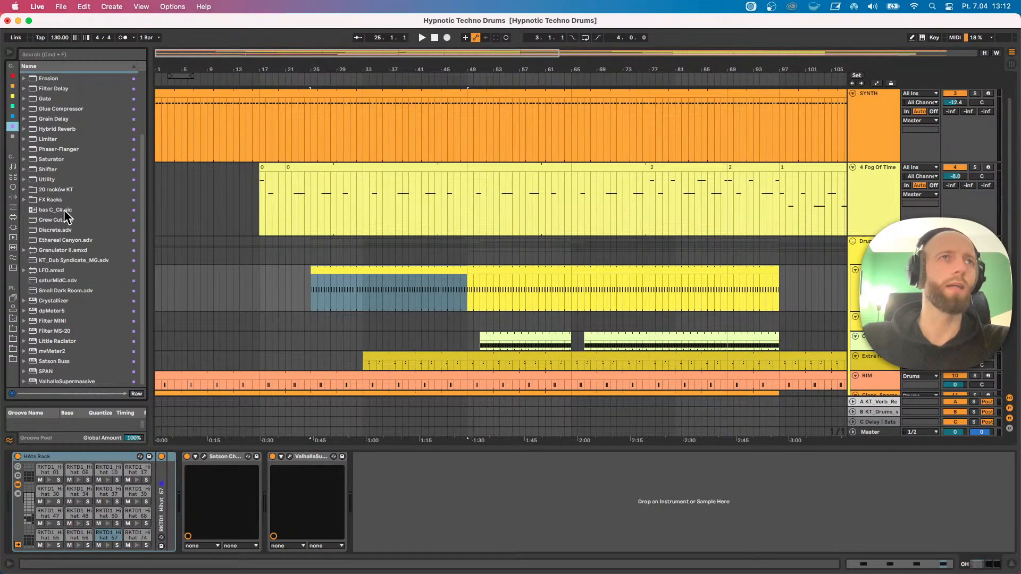
{"action": "left_click", "coordinate": [53, 180]}
{"action": "left_click_drag", "start_coordinate": [304, 355], "coordinate": [405, 485]}
Shape OH's Utility Gain automation into a curved fade-in from bar 25 to 0 dB at bar 33, play it and hide the automation.
{"action": "right_click", "coordinate": [408, 487]}
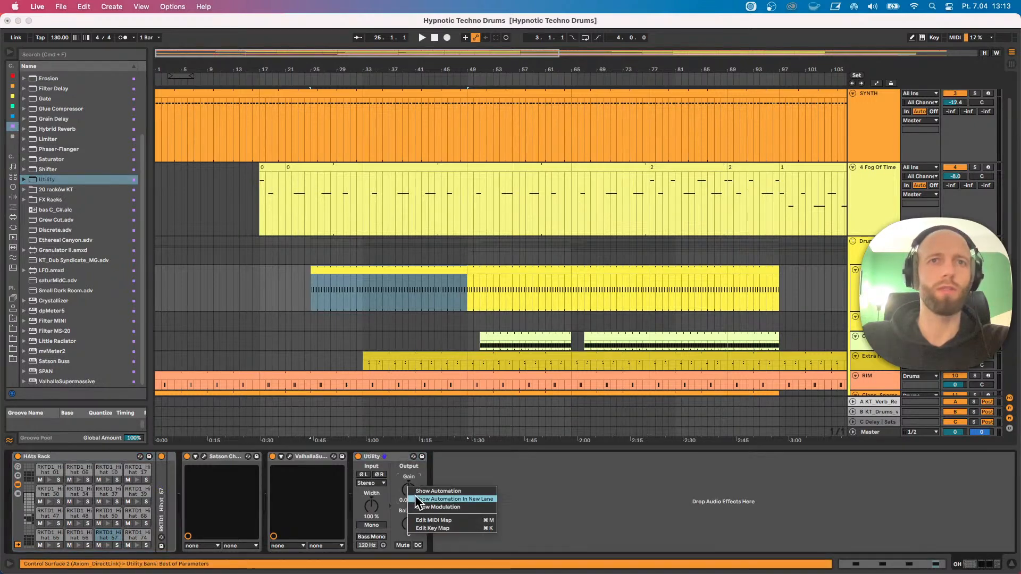
{"action": "left_click", "coordinate": [438, 491]}
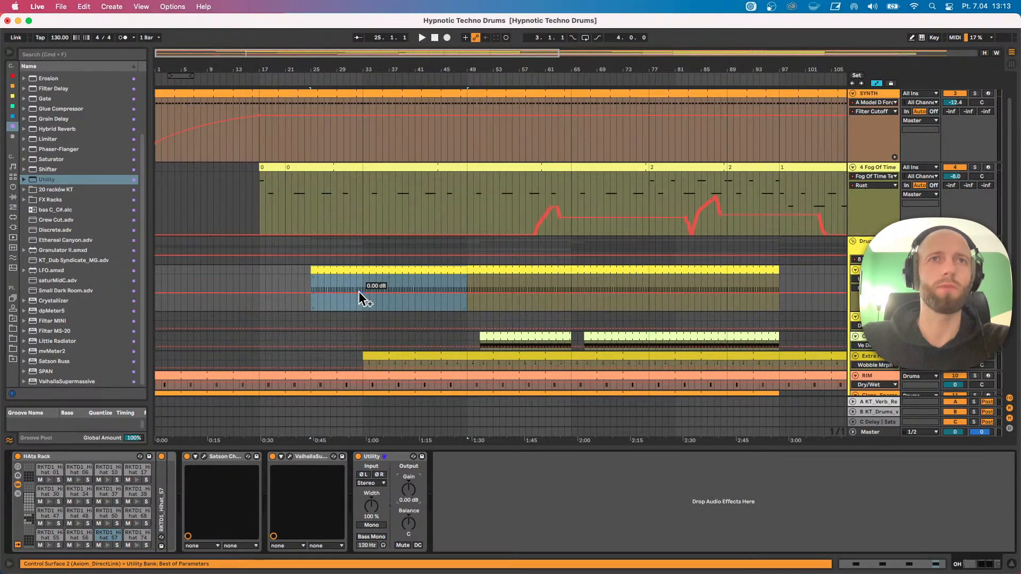
{"action": "left_click", "coordinate": [359, 292]}
{"action": "left_click", "coordinate": [308, 287]}
{"action": "key", "text": "space"}
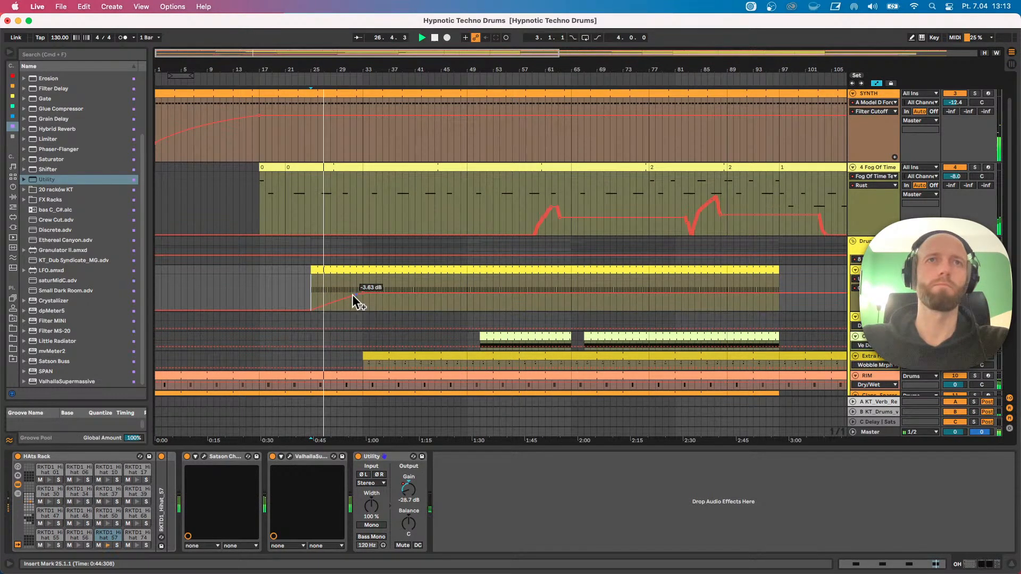
{"action": "left_click_drag", "start_coordinate": [352, 295], "coordinate": [352, 303]}
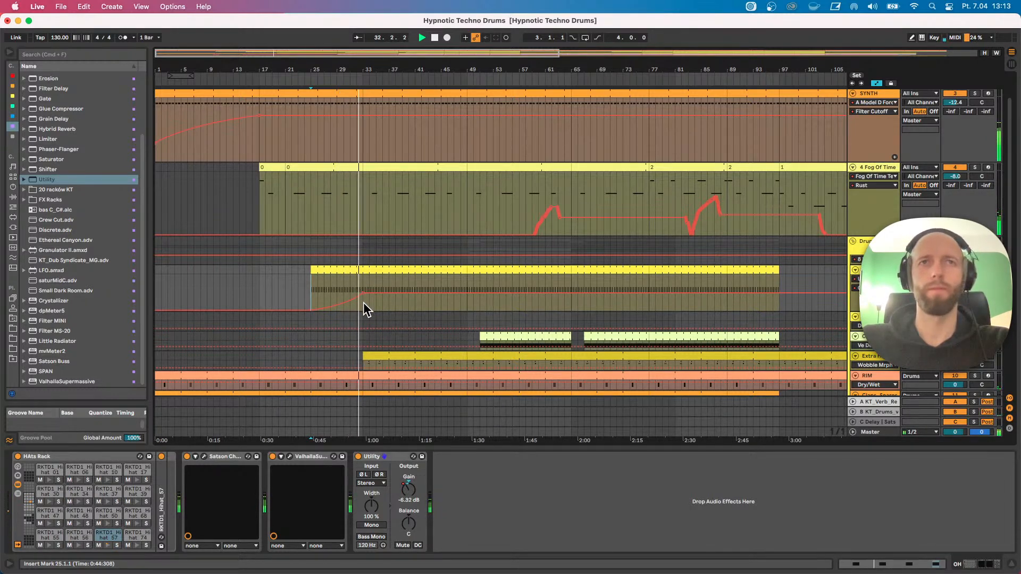
{"action": "key", "text": "a"}
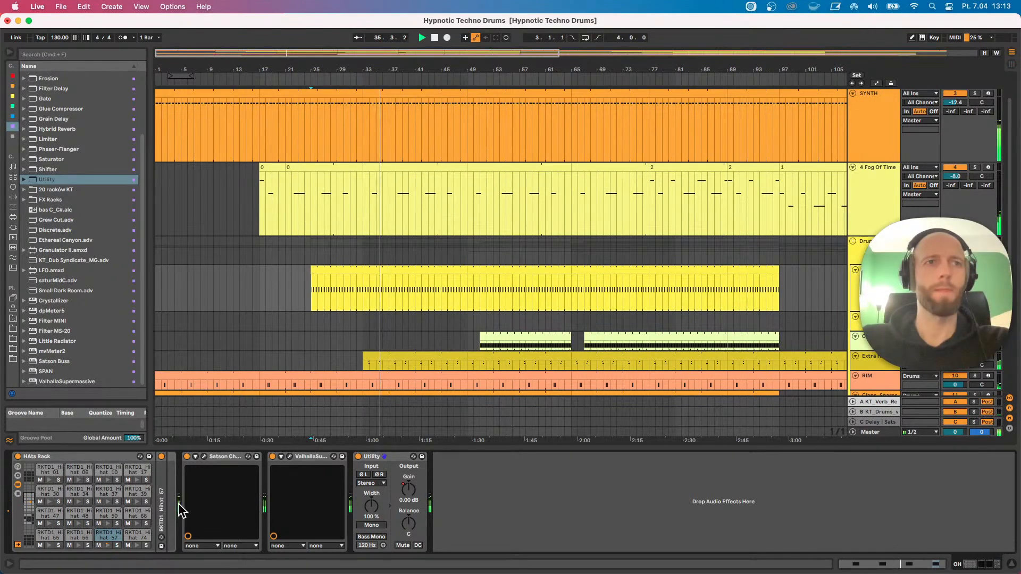
Extend the start of the first Extra Hats clip back to about bar 31 and play the arrangement from just before it.
{"action": "scroll", "coordinate": [405, 329], "scroll_direction": "down", "scroll_amount": 2}
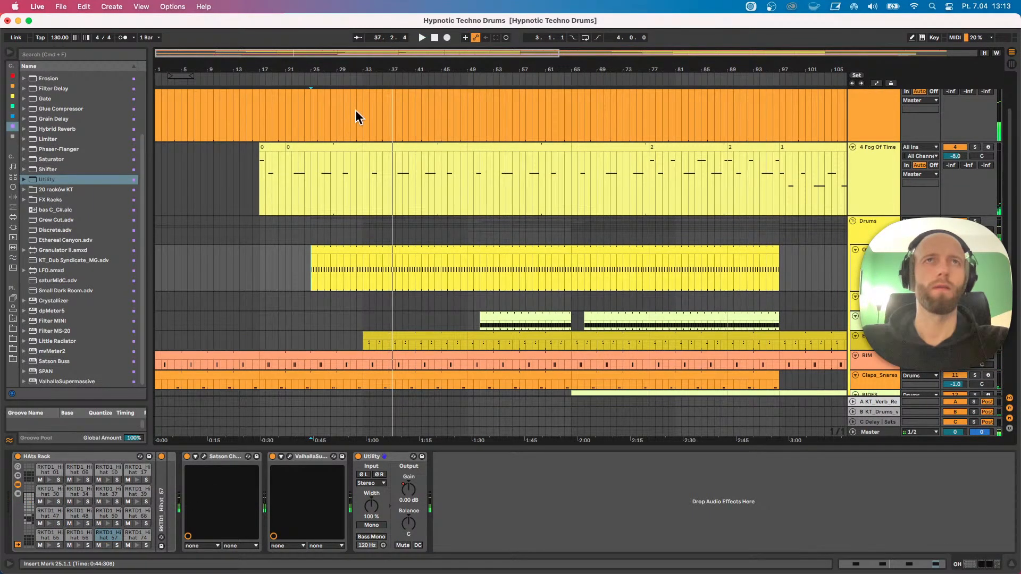
{"action": "left_click_drag", "start_coordinate": [356, 70], "coordinate": [430, 296]}
{"action": "left_click_drag", "start_coordinate": [395, 334], "coordinate": [339, 333]}
{"action": "left_click", "coordinate": [306, 334]}
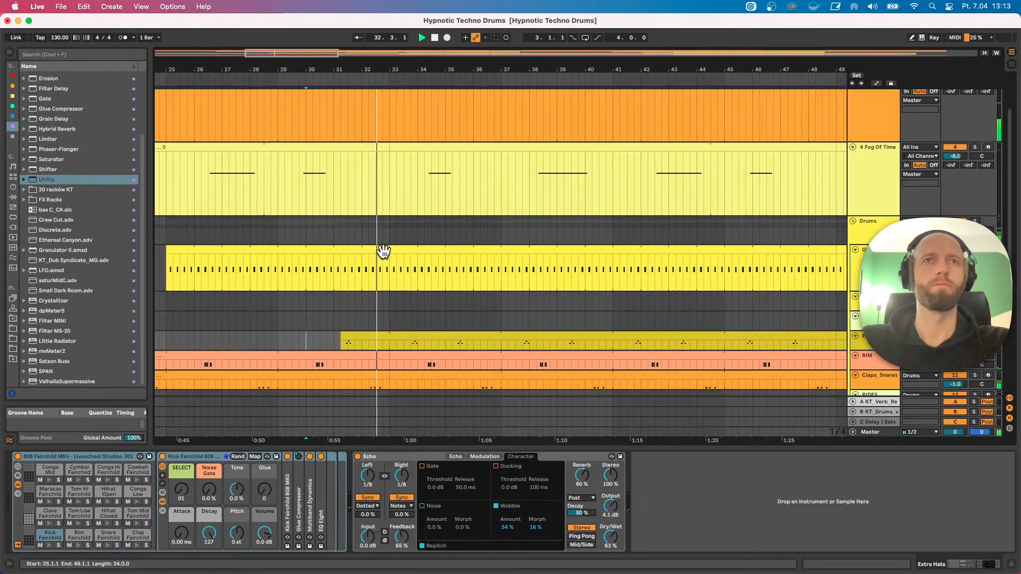
Make the FX's and RIDES tracks taller, copy a two-bar RIDES excerpt from around bar 69 to bar 32 and play it.
{"action": "left_click_drag", "start_coordinate": [396, 60], "coordinate": [394, 265]}
{"action": "scroll", "coordinate": [396, 267], "scroll_direction": "down", "scroll_amount": 3}
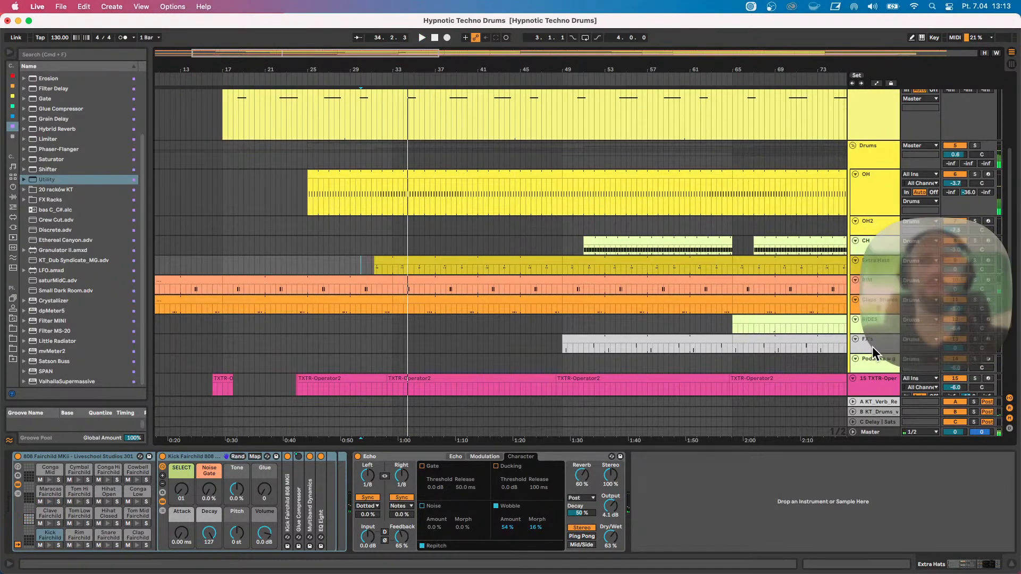
{"action": "left_click_drag", "start_coordinate": [870, 351], "coordinate": [870, 371]}
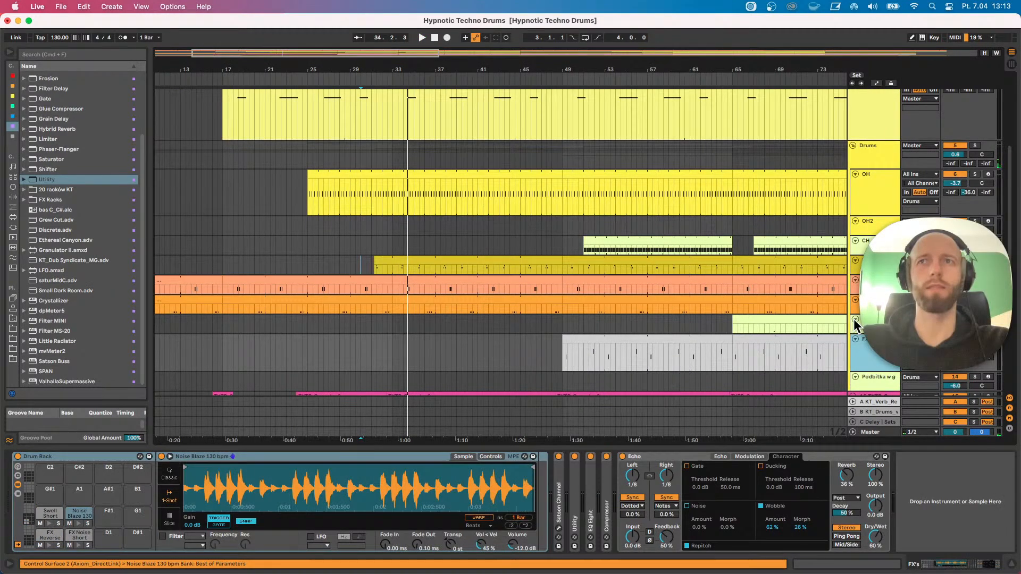
{"action": "left_click_drag", "start_coordinate": [862, 332], "coordinate": [856, 367]}
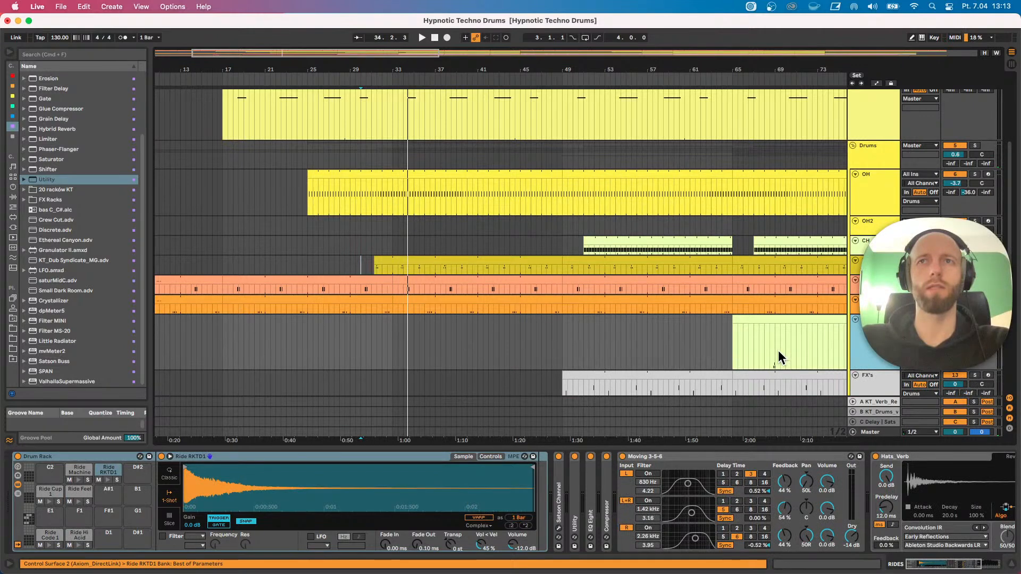
{"action": "left_click_drag", "start_coordinate": [786, 349], "coordinate": [394, 340]}
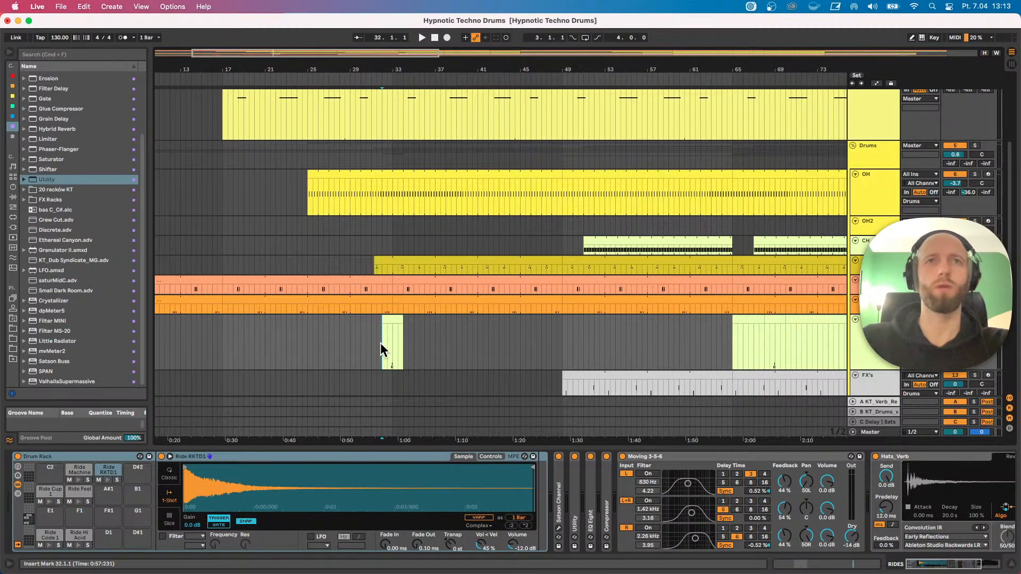
{"action": "key", "text": "space"}
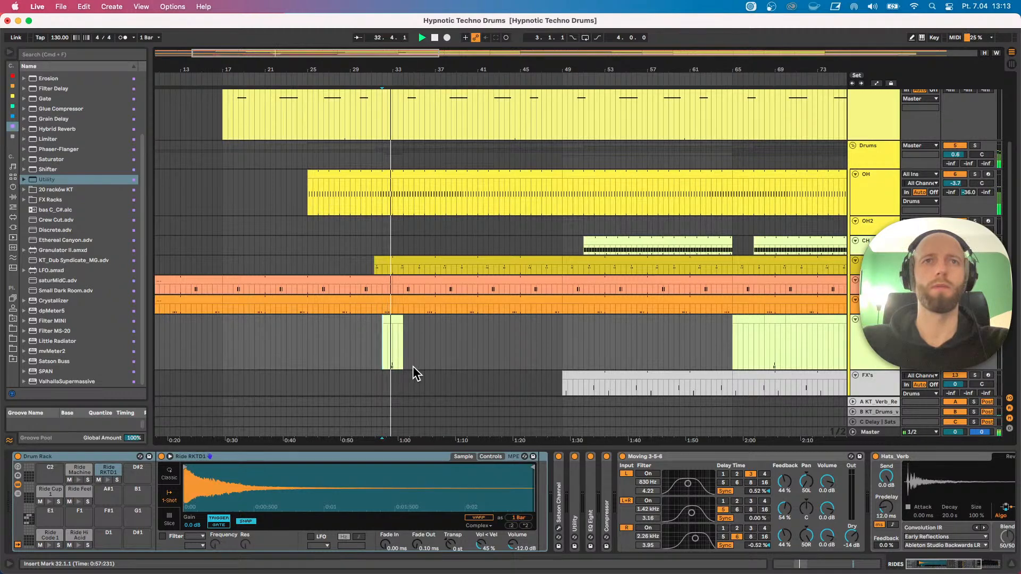
{"action": "scroll", "coordinate": [424, 361], "scroll_direction": "down", "scroll_amount": 3}
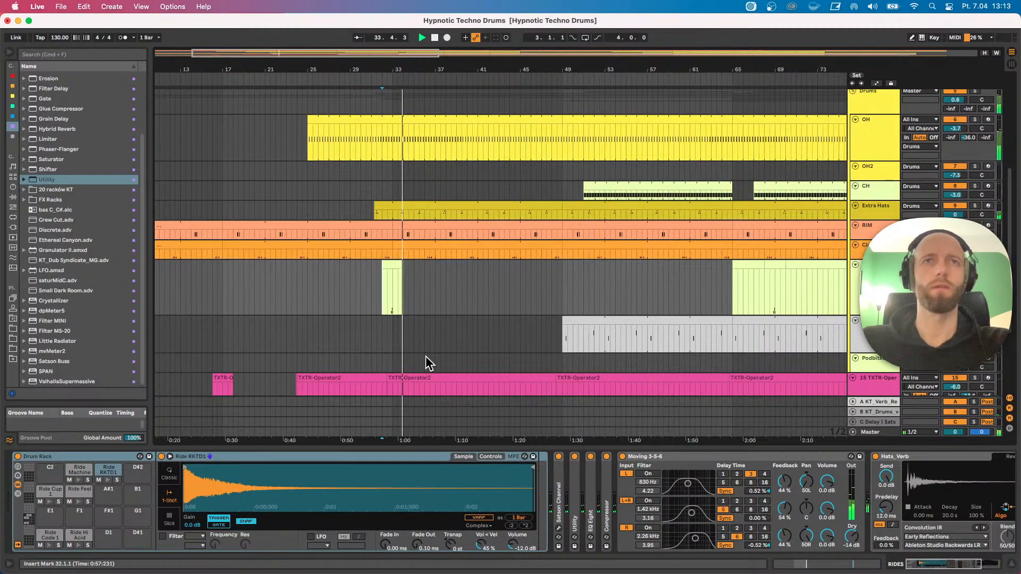
Extend the first CH clip's start back to bar 41 and its end to bar 97, filling the gap after bar 65.
{"action": "scroll", "coordinate": [436, 351], "scroll_direction": "up", "scroll_amount": 1}
{"action": "left_click_drag", "start_coordinate": [609, 60], "coordinate": [601, 50]}
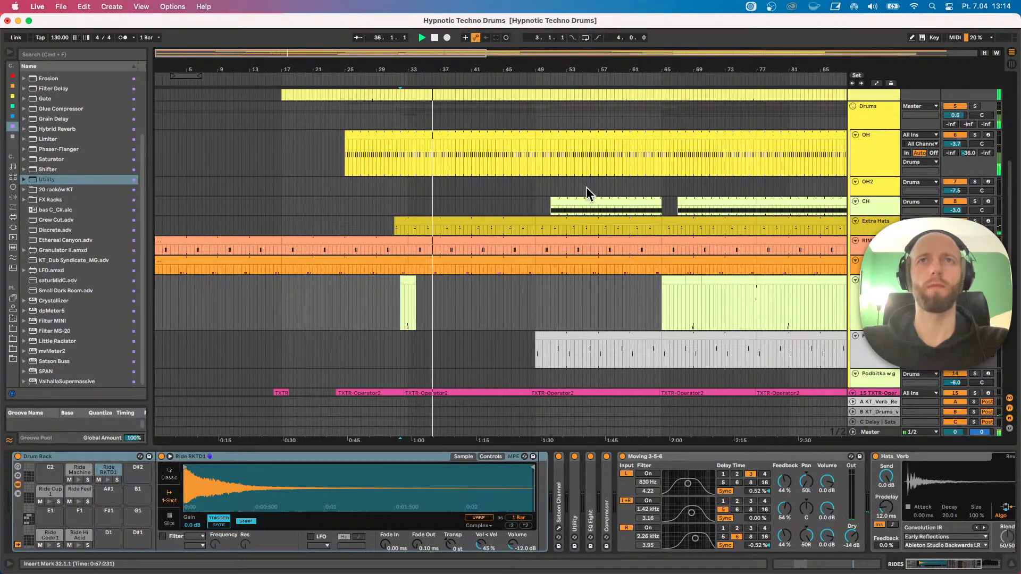
{"action": "left_click_drag", "start_coordinate": [551, 202], "coordinate": [471, 202]}
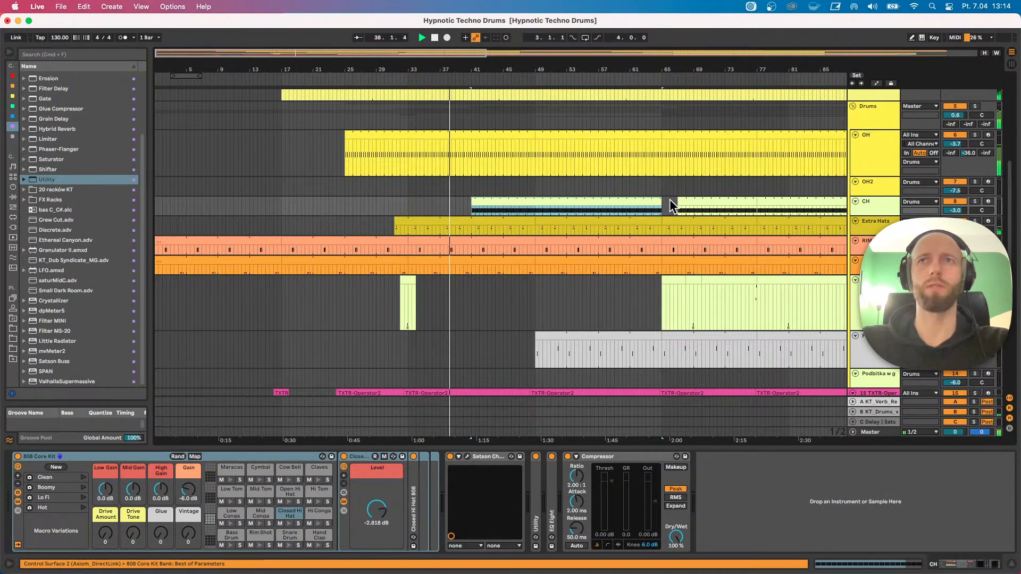
{"action": "left_click_drag", "start_coordinate": [675, 63], "coordinate": [512, 59]}
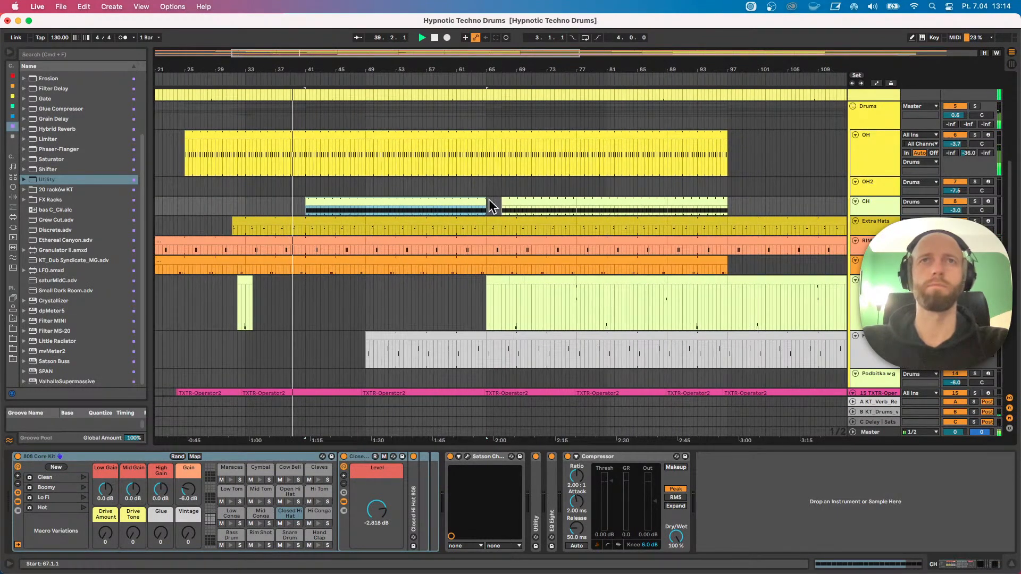
{"action": "left_click_drag", "start_coordinate": [485, 202], "coordinate": [725, 204]}
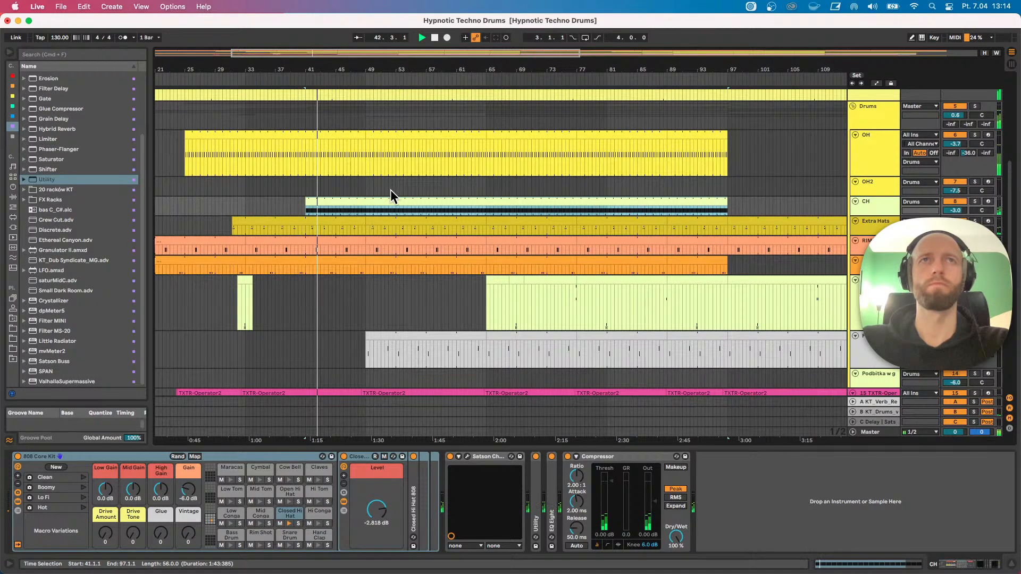
Make the CH track taller and extend the start of its first clip back to bar 39.
{"action": "left_click", "coordinate": [865, 212]}
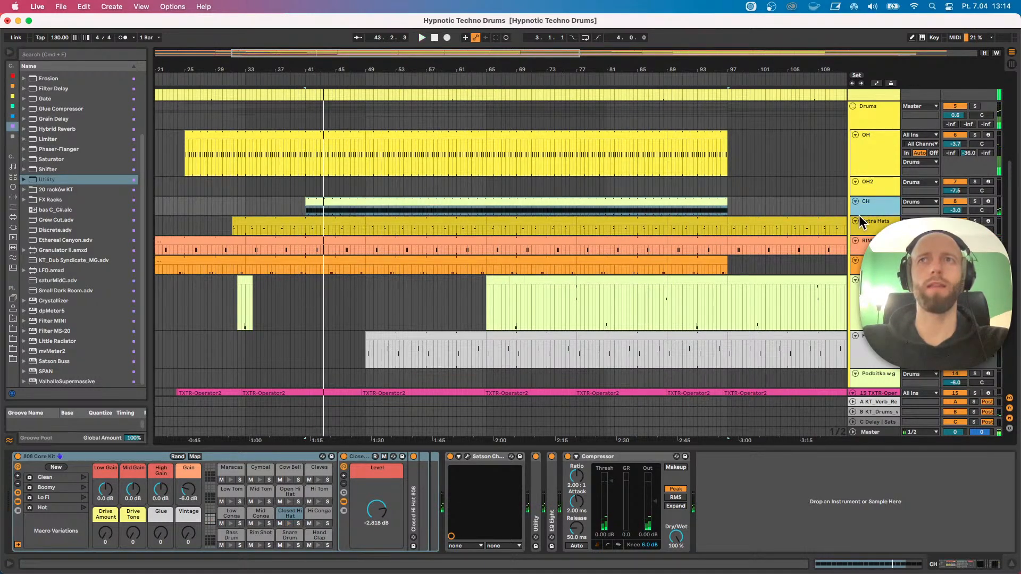
{"action": "left_click_drag", "start_coordinate": [858, 216], "coordinate": [859, 243]}
{"action": "left_click_drag", "start_coordinate": [301, 69], "coordinate": [303, 112]}
{"action": "left_click_drag", "start_coordinate": [310, 208], "coordinate": [277, 209]}
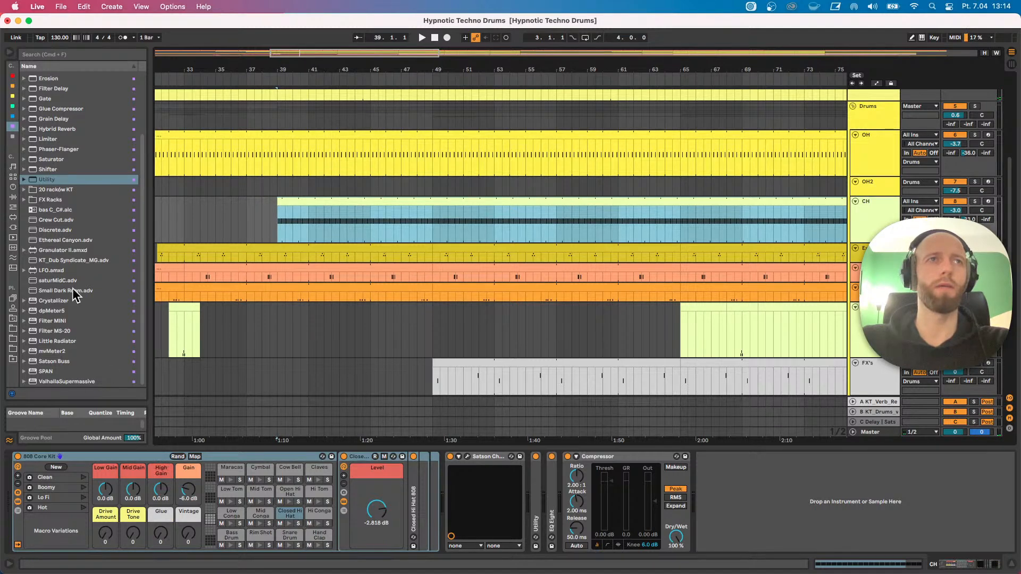
Shape the CH track's Utility Gain automation into a curved fade-in from bar 39 to 0 dB at bar 41 and play it.
{"action": "double_click", "coordinate": [538, 473]}
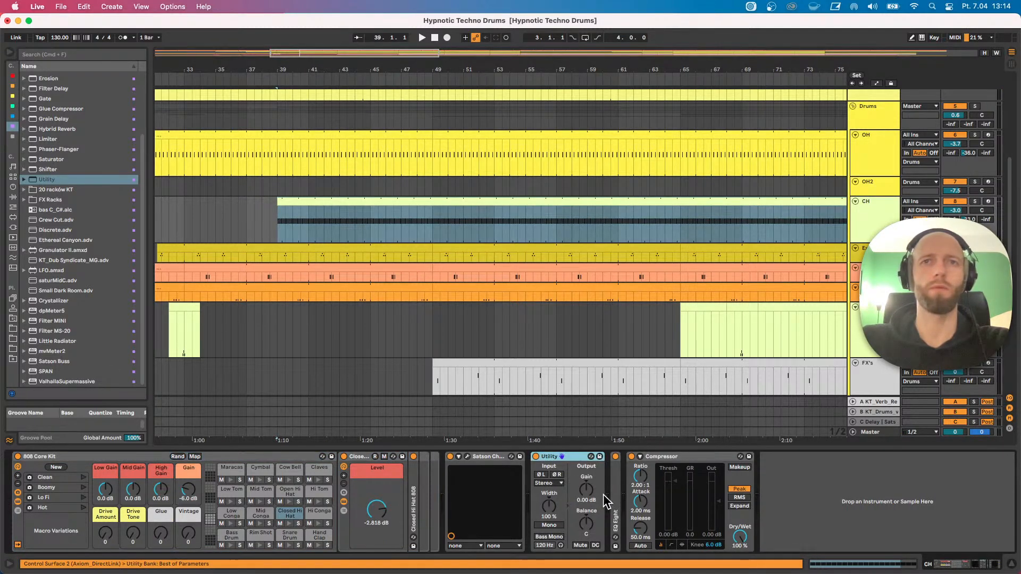
{"action": "right_click", "coordinate": [591, 492]}
{"action": "left_click", "coordinate": [627, 499]}
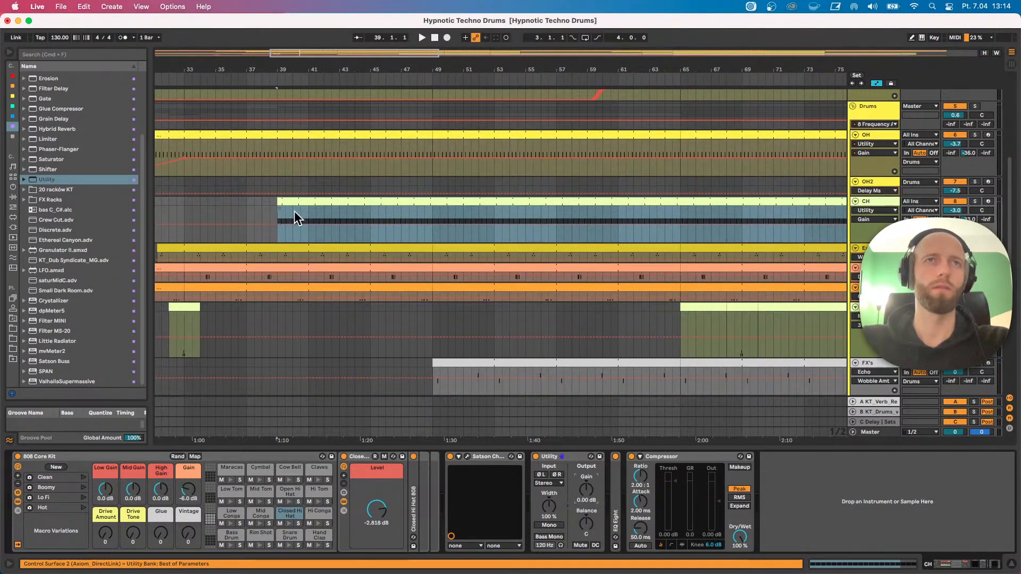
{"action": "left_click", "coordinate": [287, 224]}
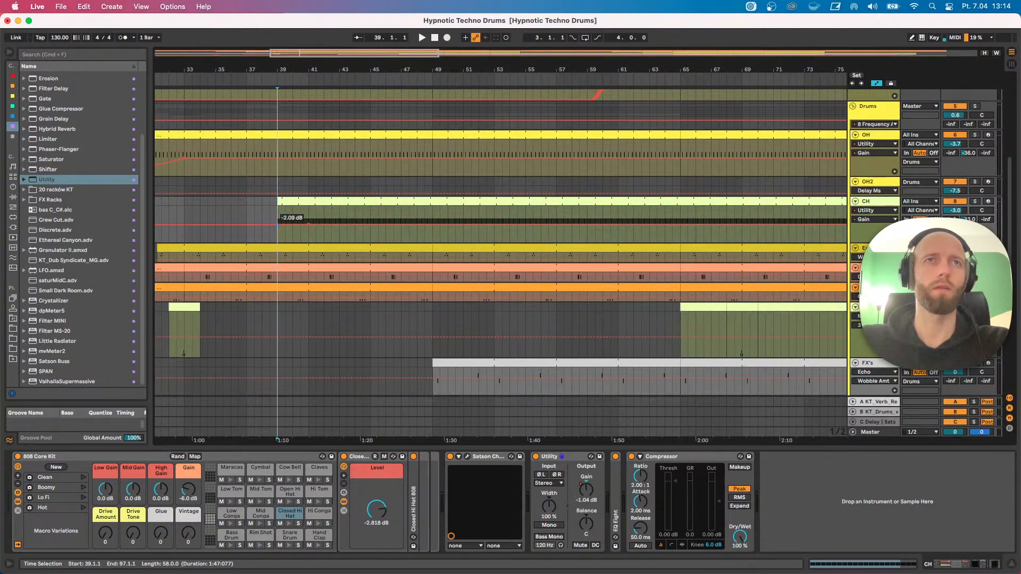
{"action": "left_click", "coordinate": [272, 222]}
{"action": "key", "text": "space"}
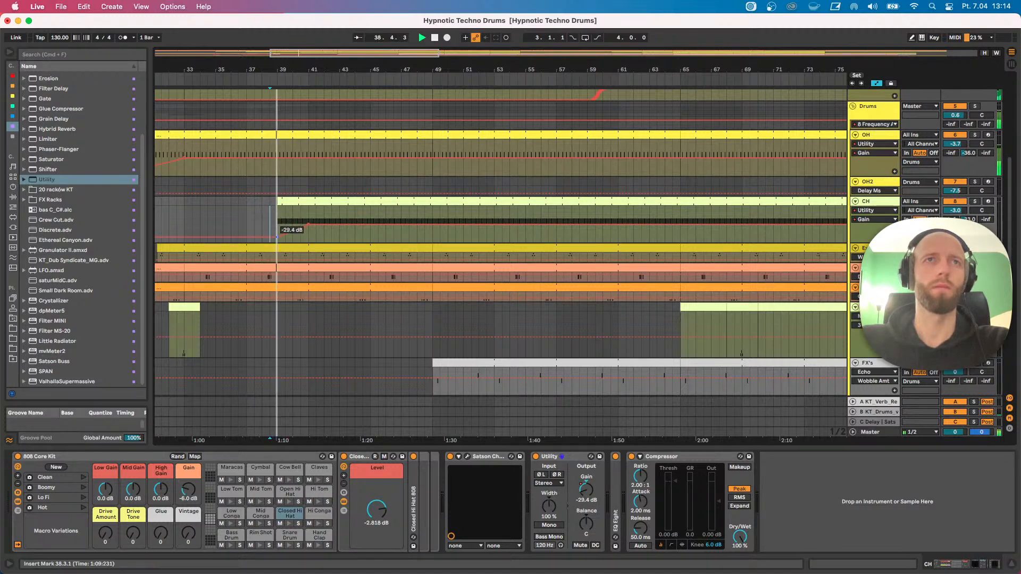
{"action": "left_click_drag", "start_coordinate": [297, 226], "coordinate": [298, 229]}
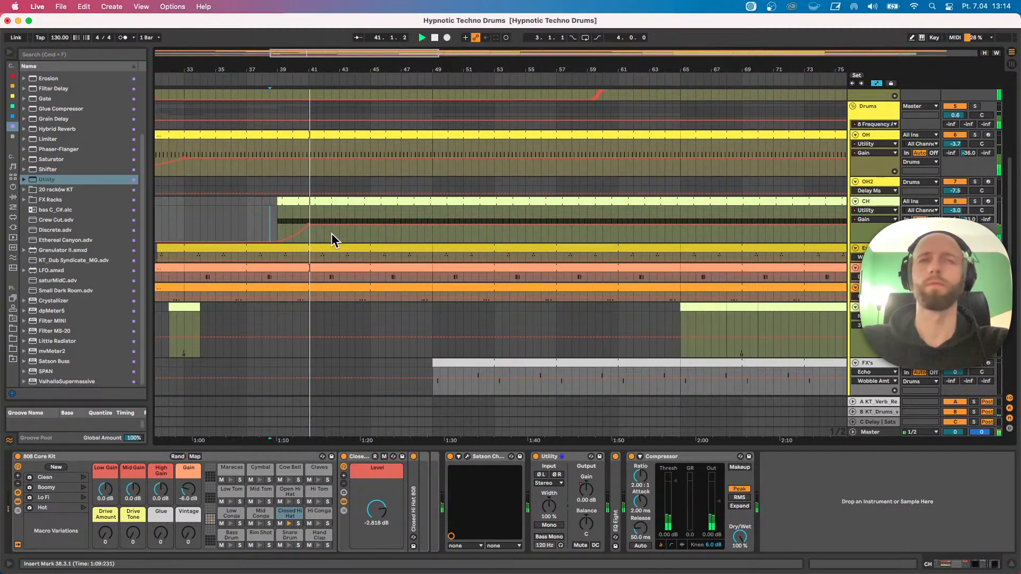
Hide the automation and fit the height and width of the whole arrangement to the view while it plays.
{"action": "left_click_drag", "start_coordinate": [307, 69], "coordinate": [308, 58]}
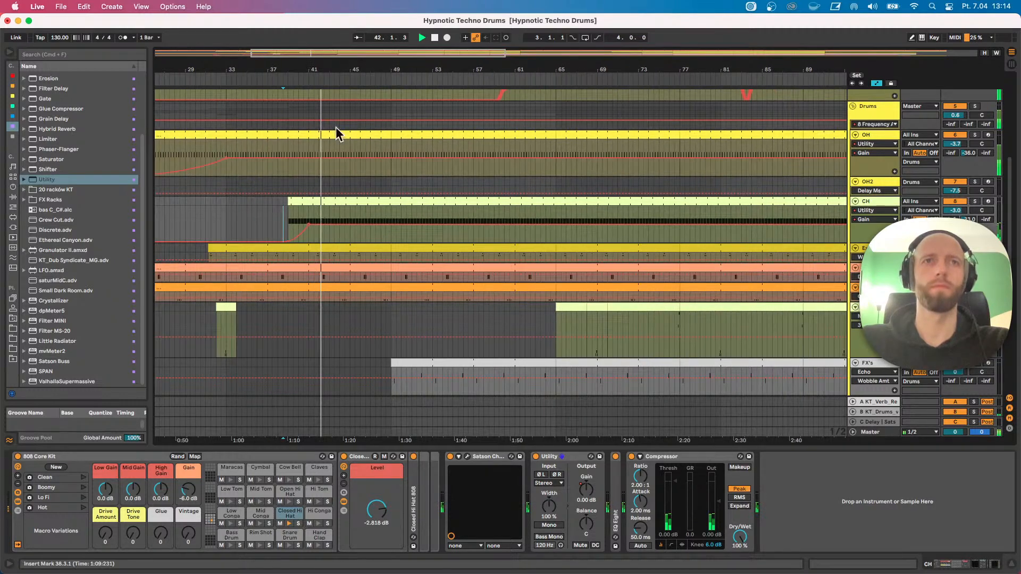
{"action": "scroll", "coordinate": [321, 256], "scroll_direction": "down", "scroll_amount": 3}
{"action": "scroll", "coordinate": [385, 255], "scroll_direction": "up", "scroll_amount": 5}
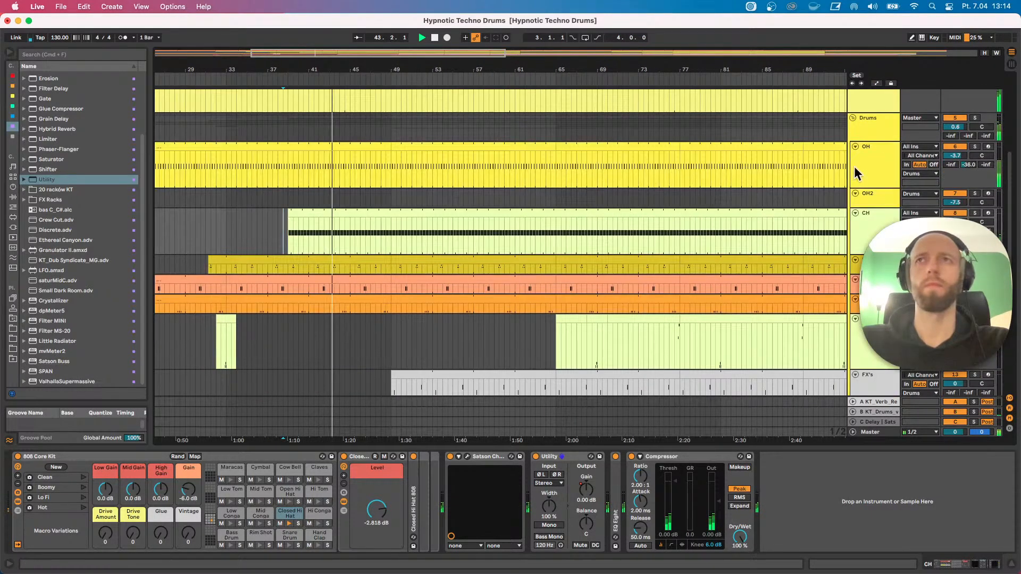
{"action": "key", "text": "h"}
{"action": "key", "text": "w"}
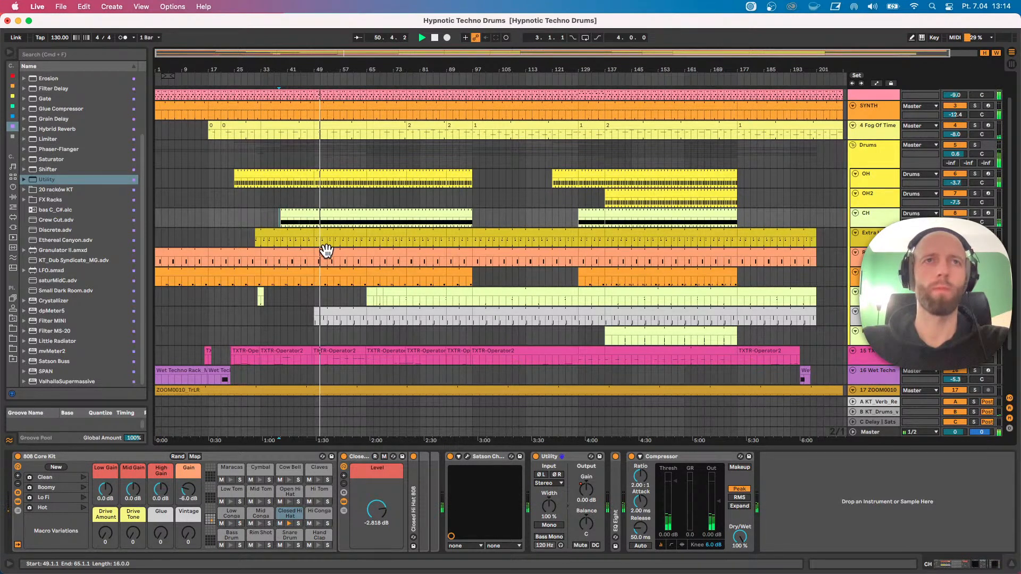
Select the 4 Fog Of Time track and make it taller to see its notes.
{"action": "left_click_drag", "start_coordinate": [344, 69], "coordinate": [352, 122]}
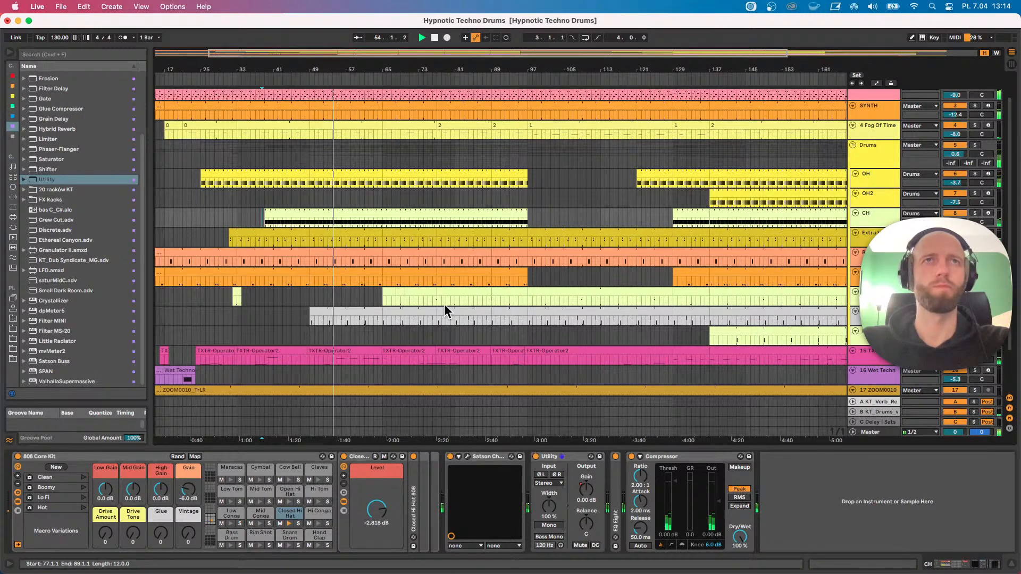
{"action": "scroll", "coordinate": [335, 273], "scroll_direction": "up", "scroll_amount": 2}
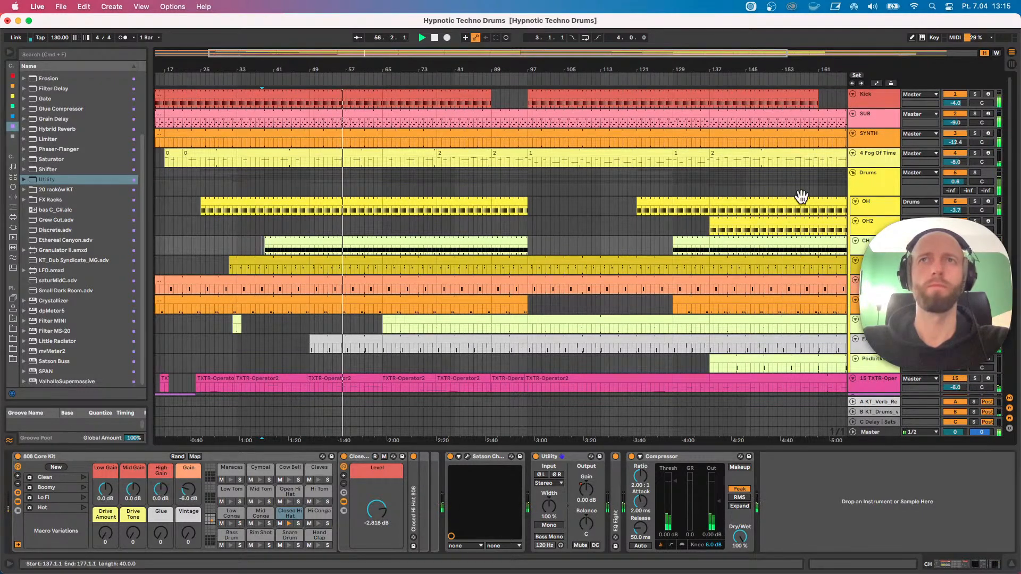
{"action": "left_click", "coordinate": [861, 159]}
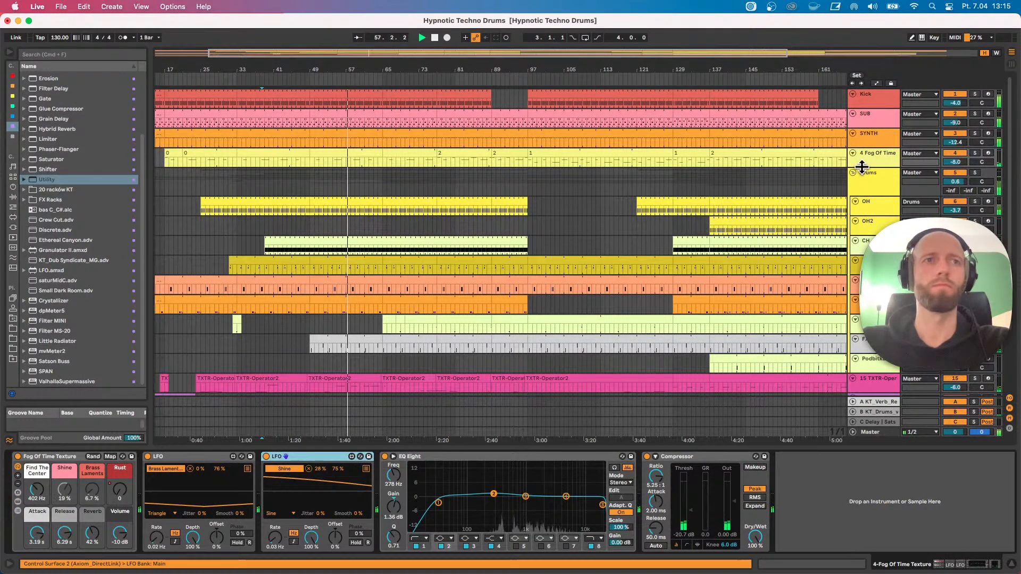
{"action": "left_click_drag", "start_coordinate": [860, 166], "coordinate": [865, 211]}
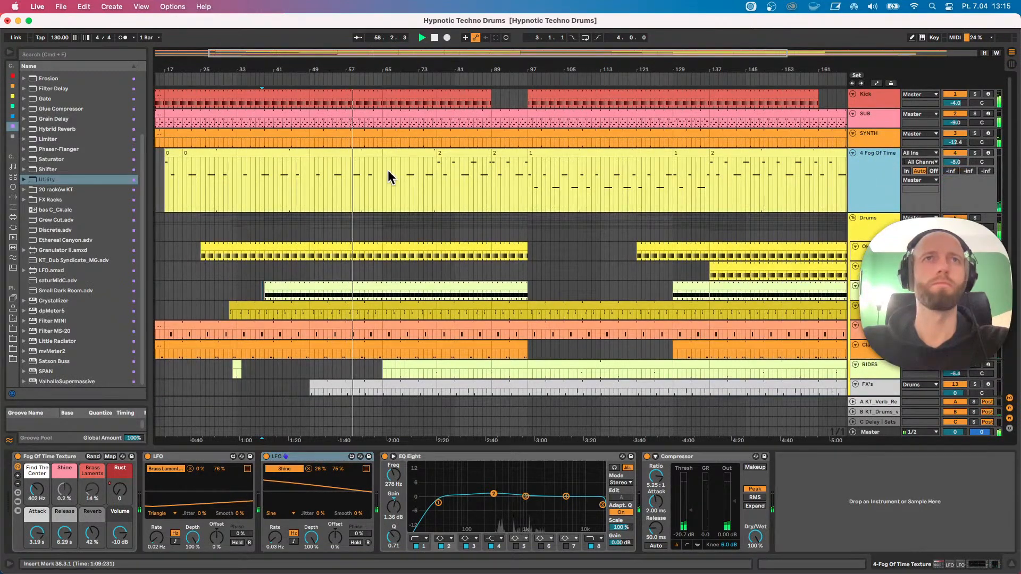
Try covering bars 49 to 89 of 4 Fog Of Time with the clip named 2 while listening, and undo the attempt.
{"action": "left_click", "coordinate": [325, 154]}
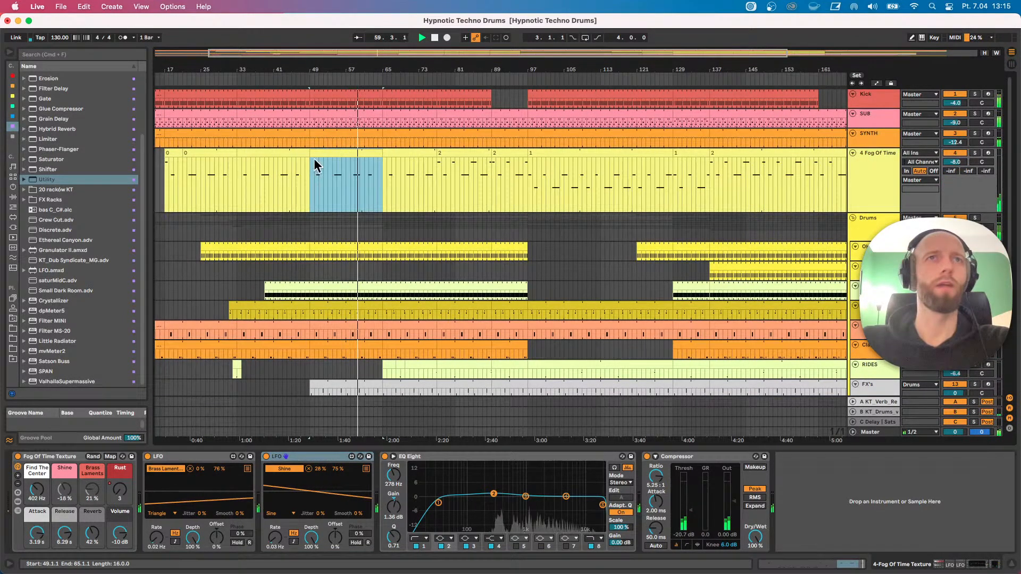
{"action": "left_click", "coordinate": [296, 170]}
{"action": "key", "text": "space"}
{"action": "left_click", "coordinate": [339, 162]}
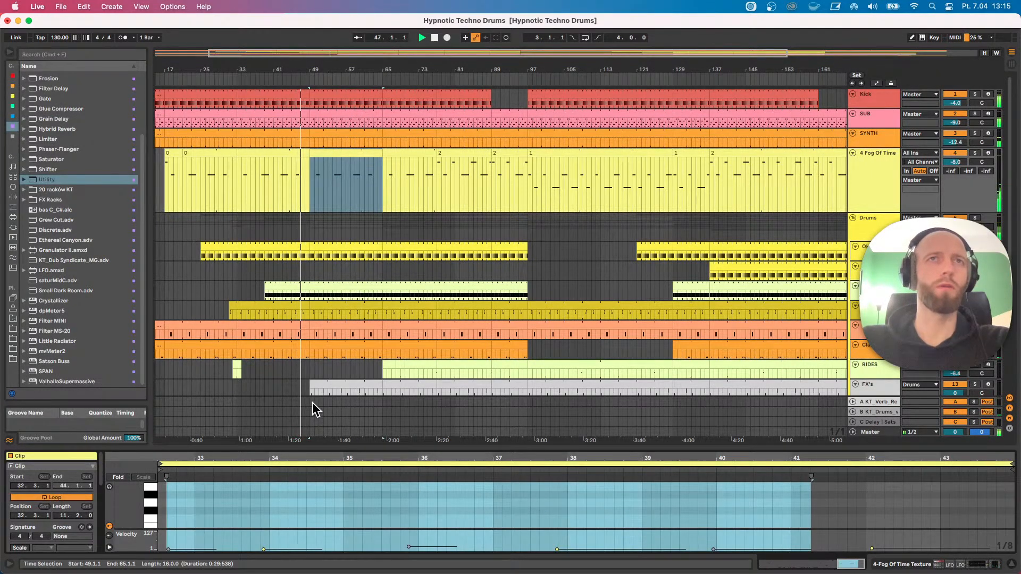
{"action": "left_click_drag", "start_coordinate": [444, 156], "coordinate": [492, 154]}
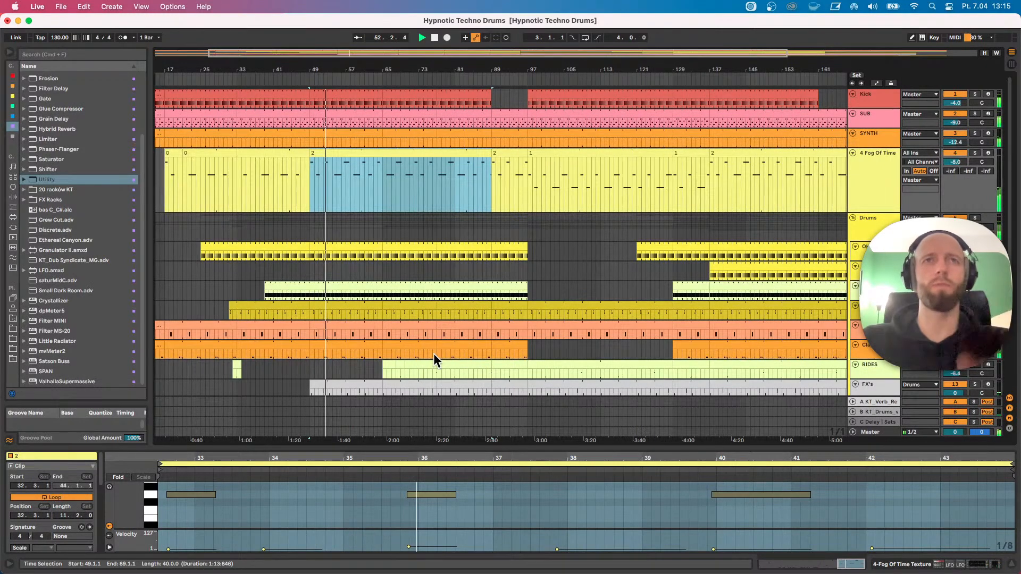
{"action": "left_click", "coordinate": [888, 179]}
{"action": "key", "text": "space"}
{"action": "key", "text": "super+z"}
{"action": "key", "text": "super+z"}
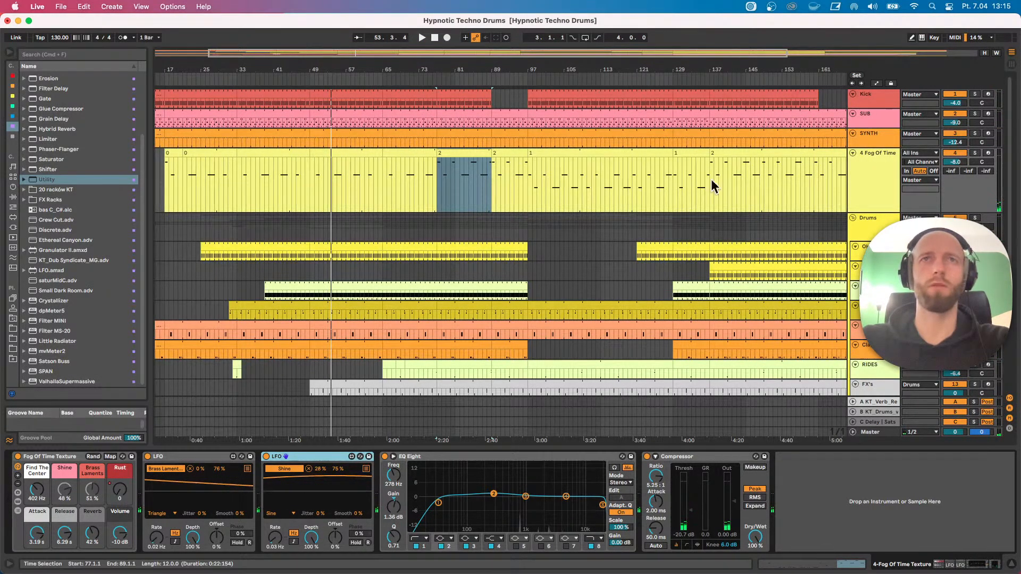
Show the automation, lock the envelopes and copy 4 Fog Of Time's clip 2 from bar 77 to bar 49.
{"action": "key", "text": "a"}
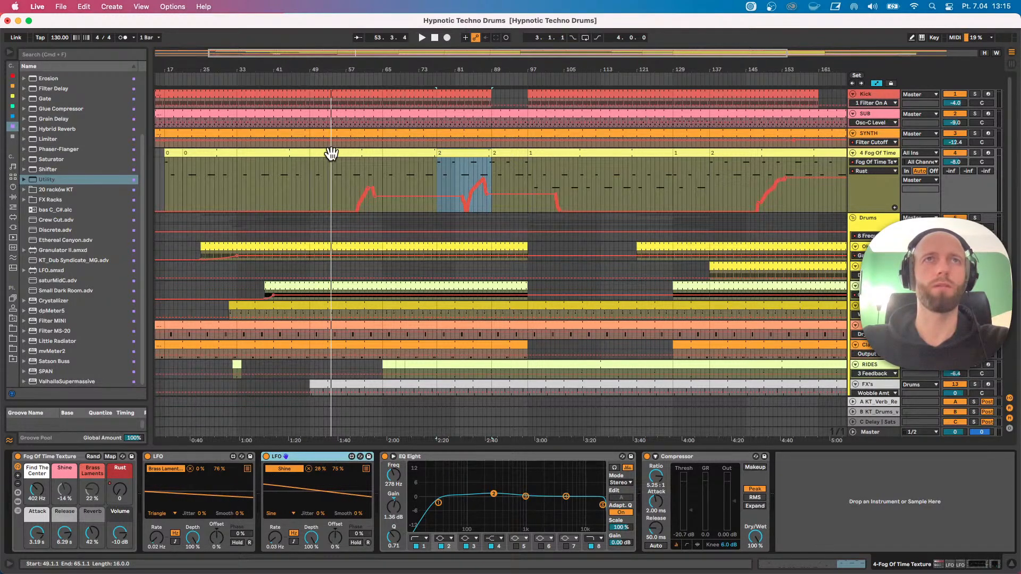
{"action": "left_click", "coordinate": [890, 84]}
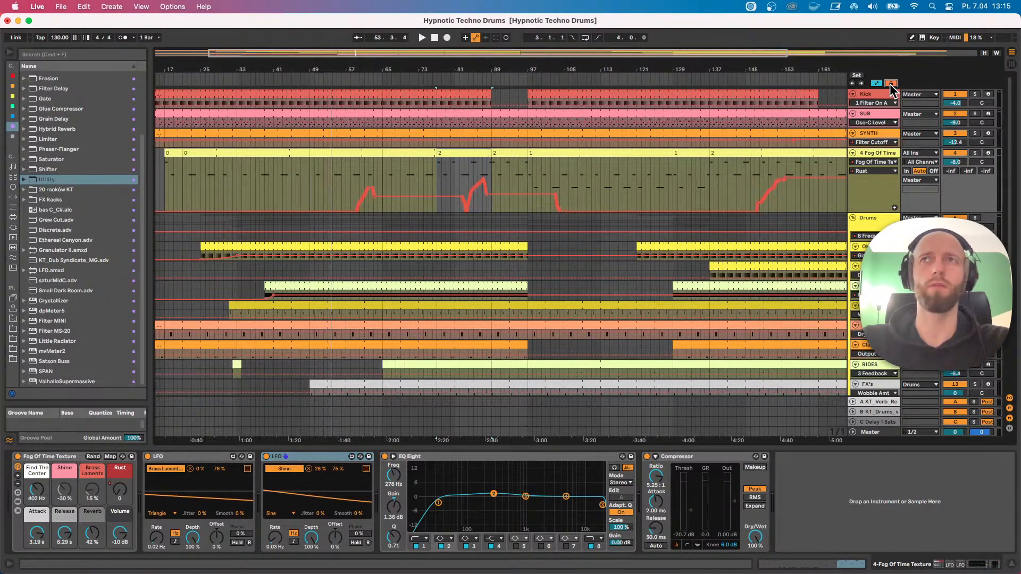
{"action": "left_click_drag", "start_coordinate": [449, 155], "coordinate": [341, 162]}
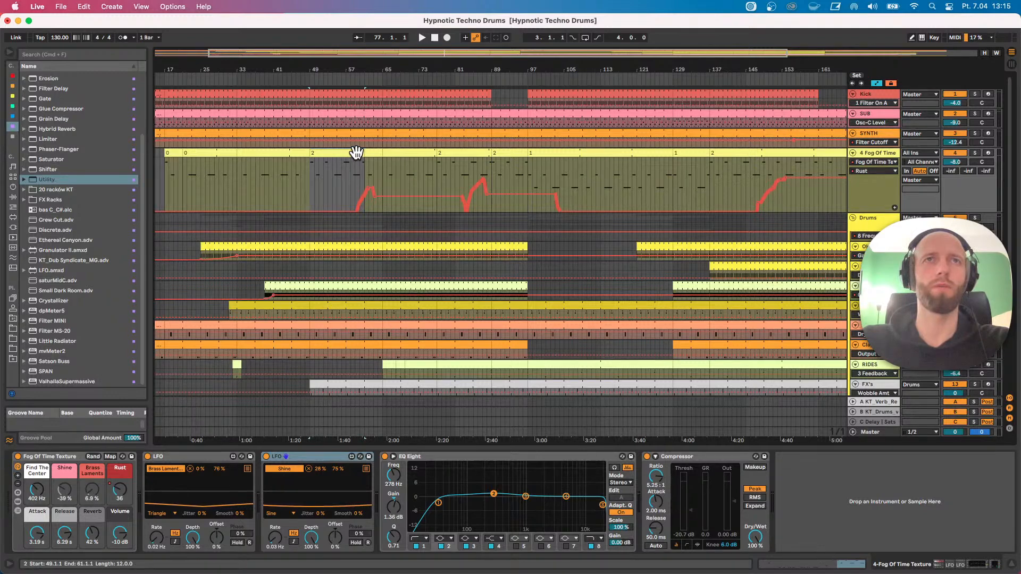
Extend the copied clip 2 from bar 49 to bar 97 and fold the 4 Fog Of Time track.
{"action": "left_click_drag", "start_coordinate": [357, 153], "coordinate": [524, 157]}
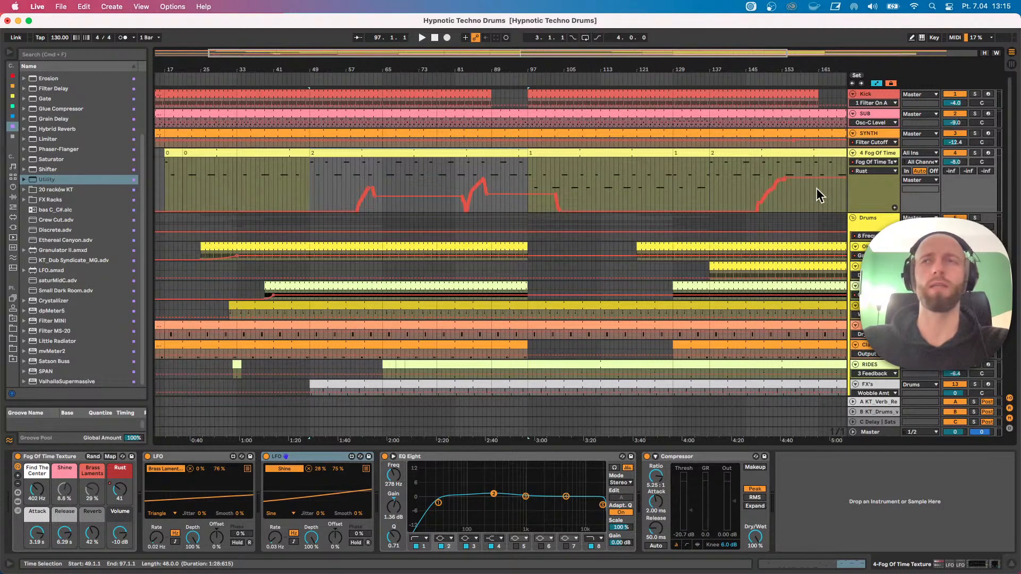
{"action": "left_click", "coordinate": [853, 153]}
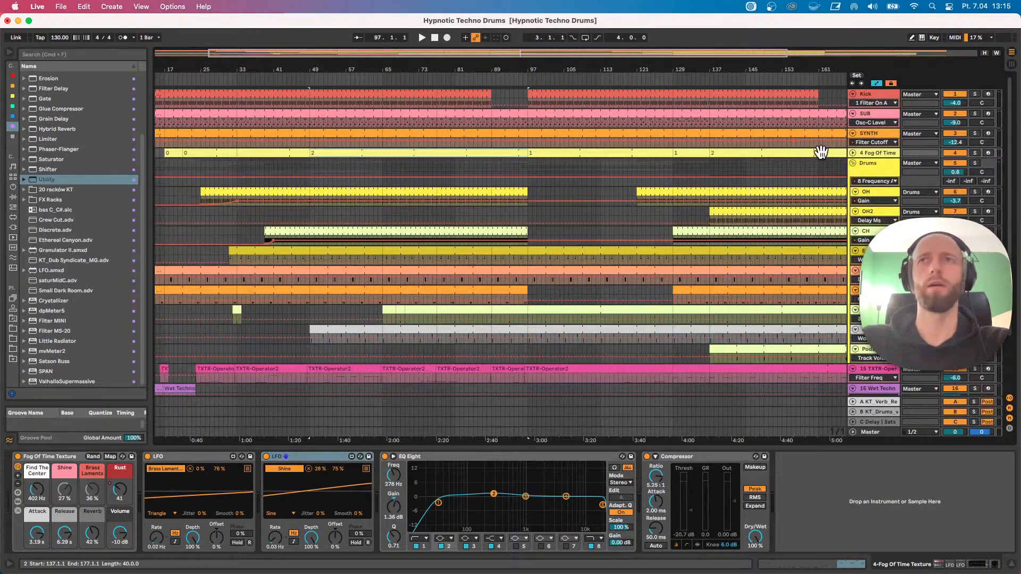
Unfold the 4 Fog Of Time track and listen to its part from just before bar 49.
{"action": "left_click", "coordinate": [853, 153]}
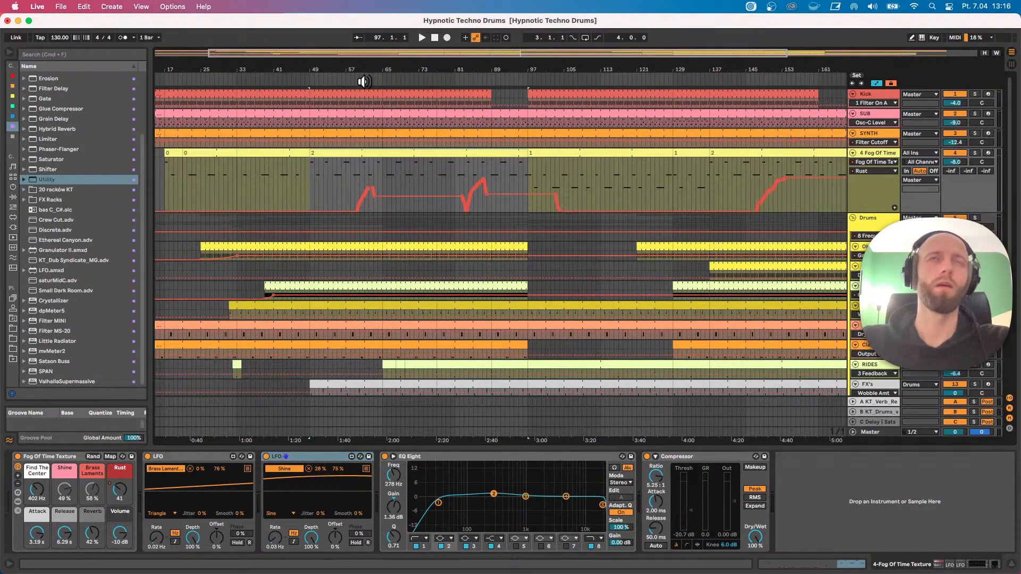
{"action": "left_click", "coordinate": [332, 77]}
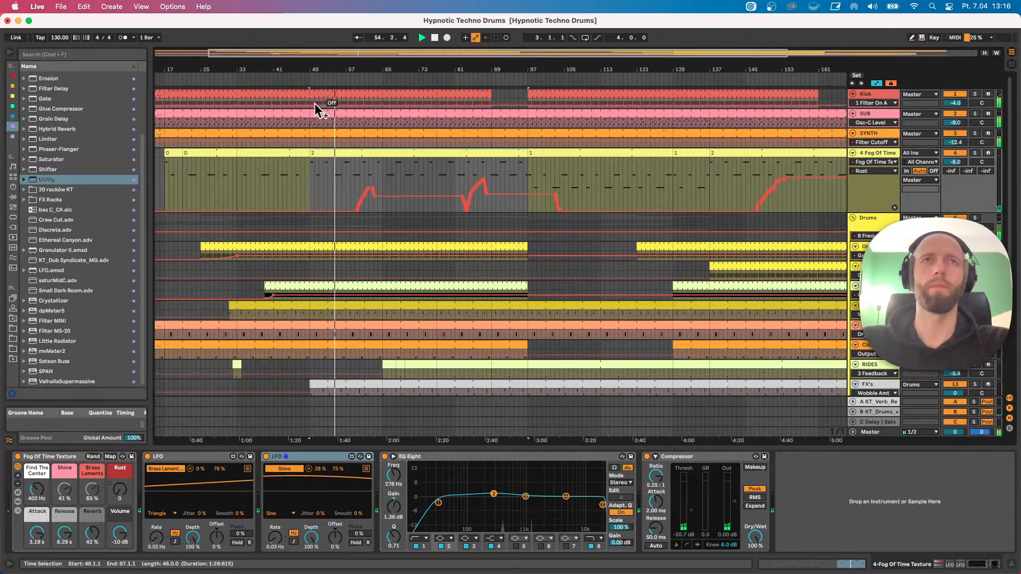
{"action": "left_click", "coordinate": [301, 81]}
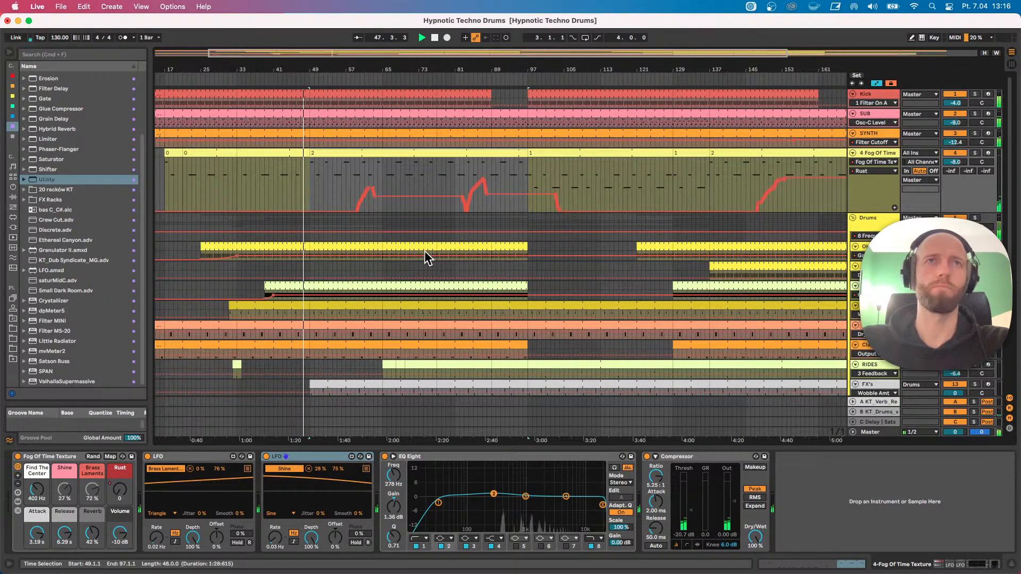
Make the Claps_Snares track taller in the arrangement.
{"action": "left_click", "coordinate": [862, 135]}
{"action": "key", "text": "Tab"}
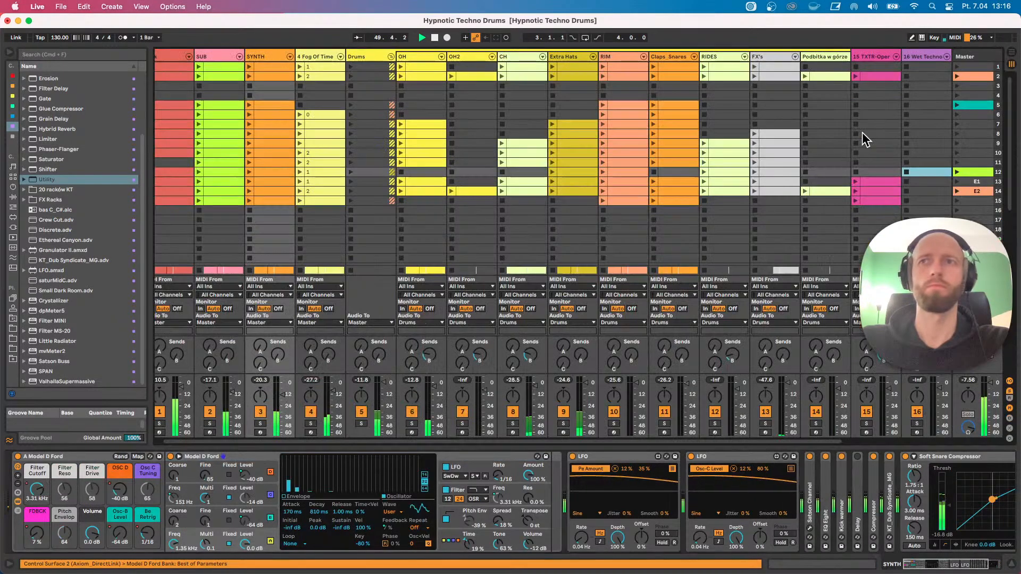
{"action": "key", "text": "Tab"}
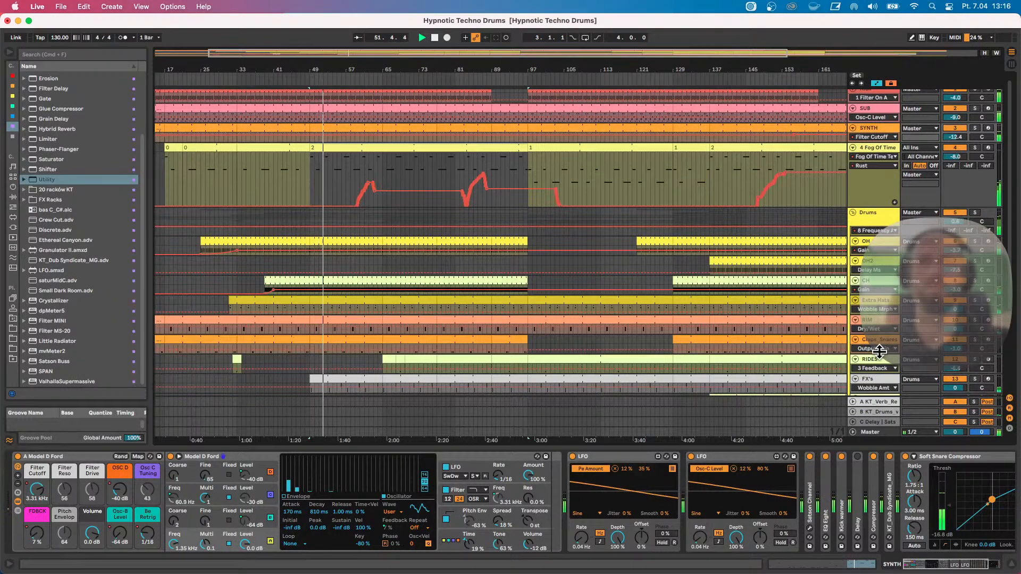
{"action": "left_click_drag", "start_coordinate": [879, 351], "coordinate": [878, 360]}
{"action": "scroll", "coordinate": [506, 251], "scroll_direction": "down", "scroll_amount": 1}
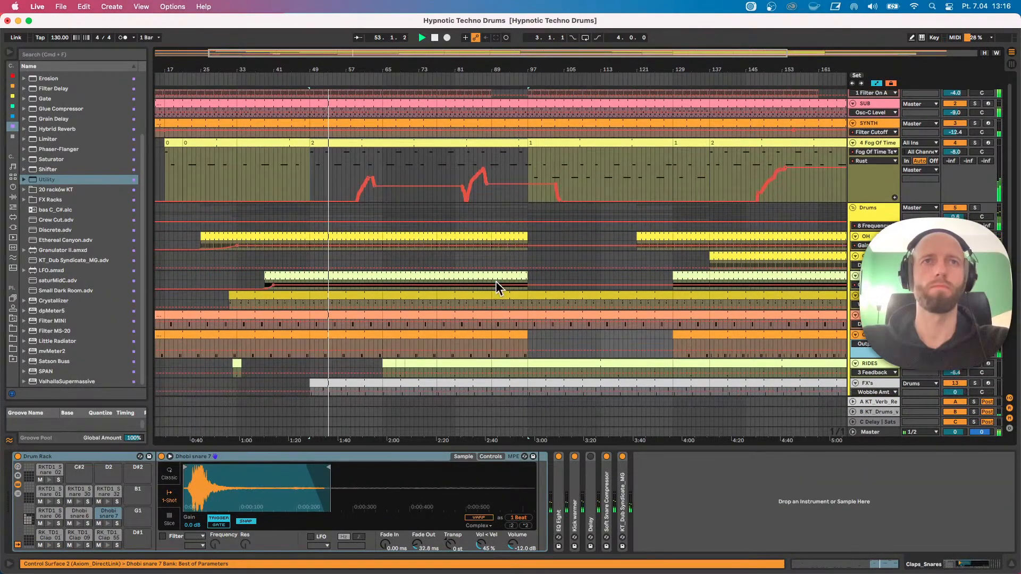
Hide the automation and select bars 57 to 65 of the Claps_Snares clip.
{"action": "left_click", "coordinate": [375, 331]}
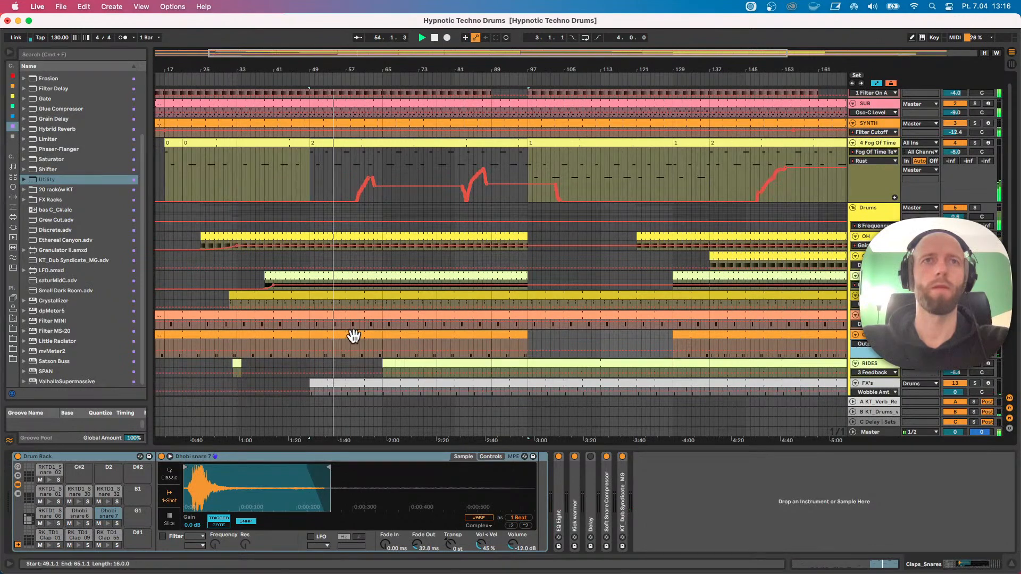
{"action": "key", "text": "a"}
{"action": "left_click", "coordinate": [343, 346]}
{"action": "left_click", "coordinate": [357, 332]}
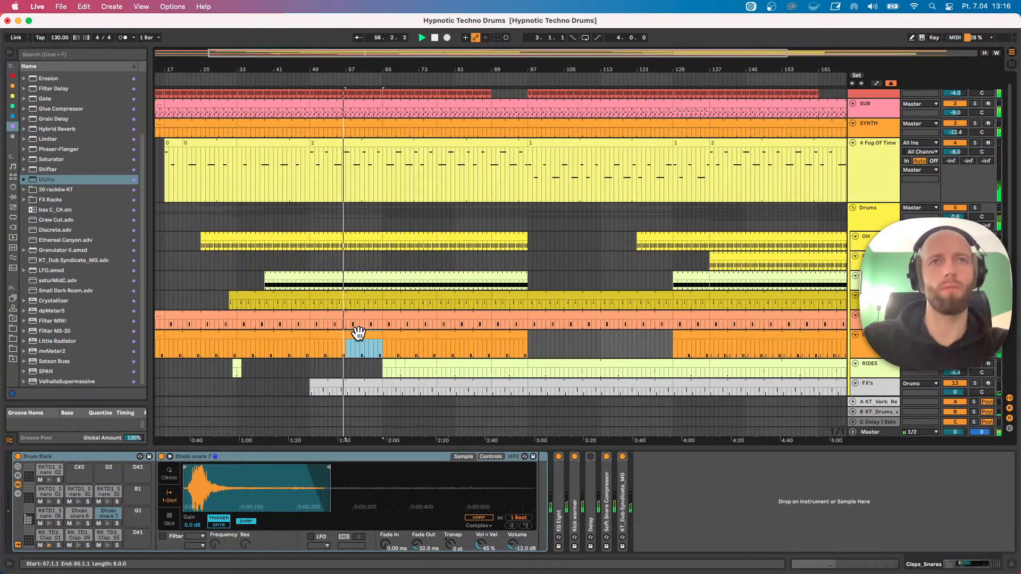
Open the second Claps_Snares clip in Session View, enlarge the note editor and compare its pattern with the first clip.
{"action": "key", "text": "Tab"}
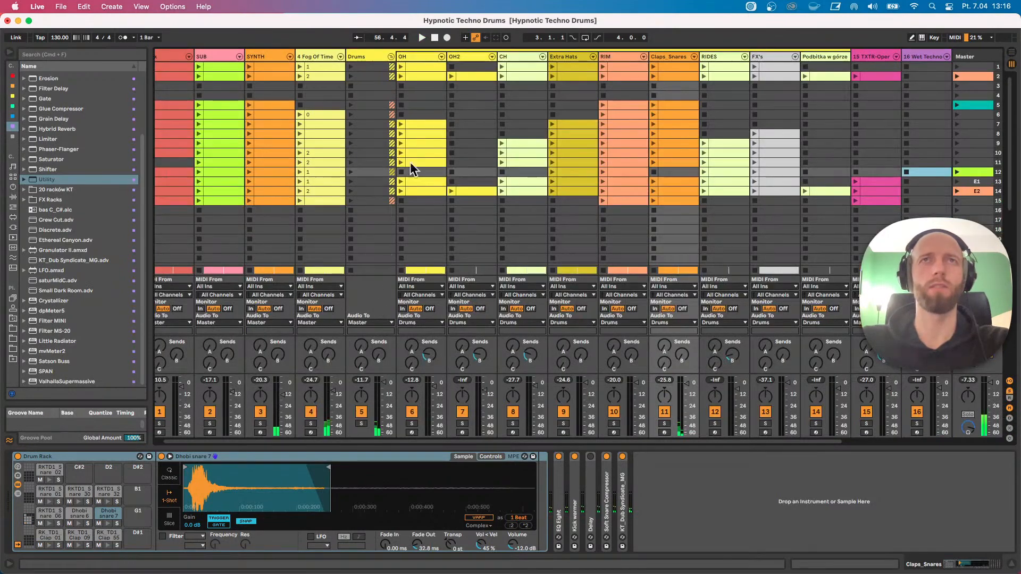
{"action": "double_click", "coordinate": [668, 75]}
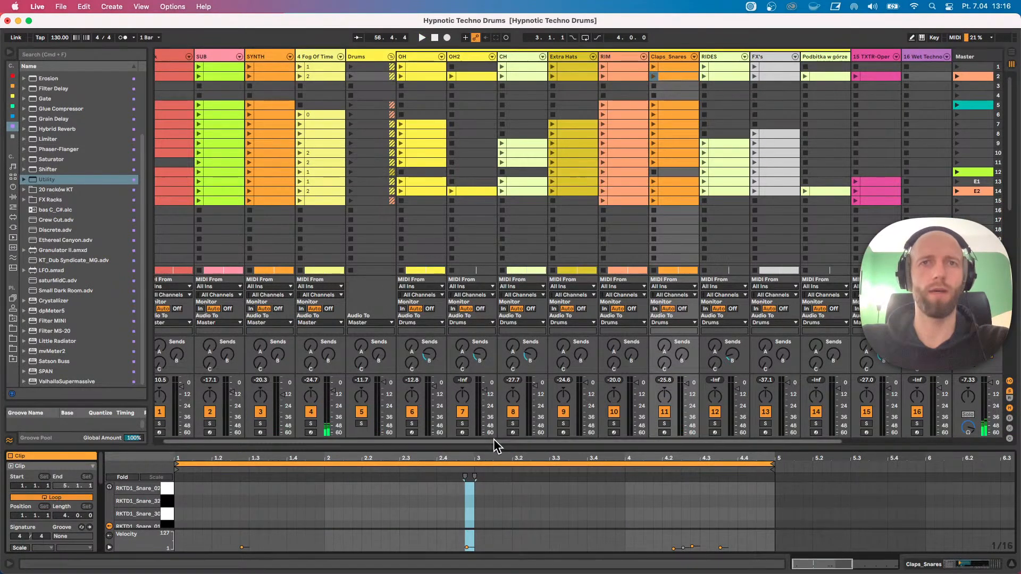
{"action": "left_click_drag", "start_coordinate": [494, 447], "coordinate": [485, 316]}
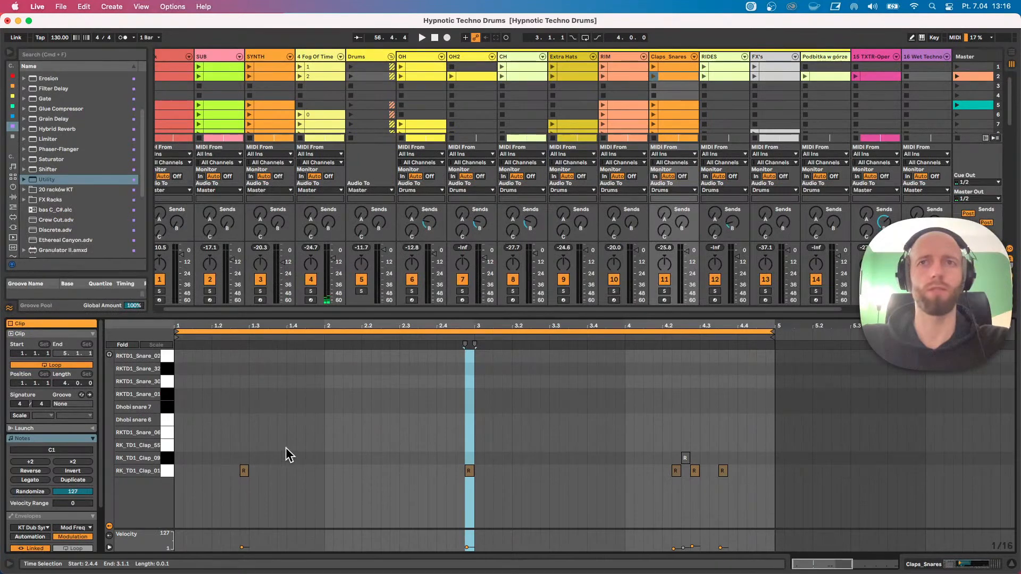
{"action": "left_click", "coordinate": [669, 66]}
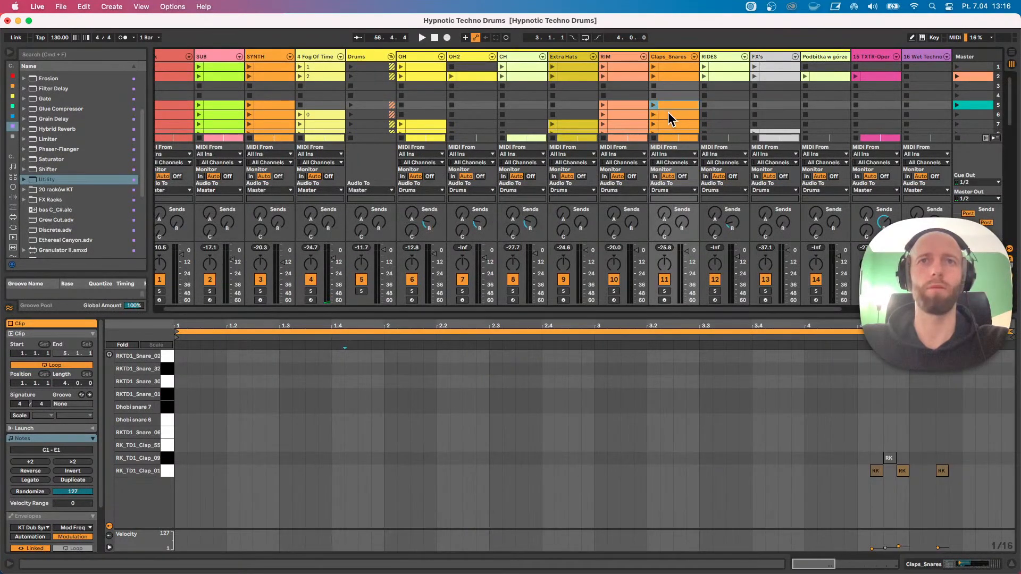
{"action": "left_click", "coordinate": [670, 75]}
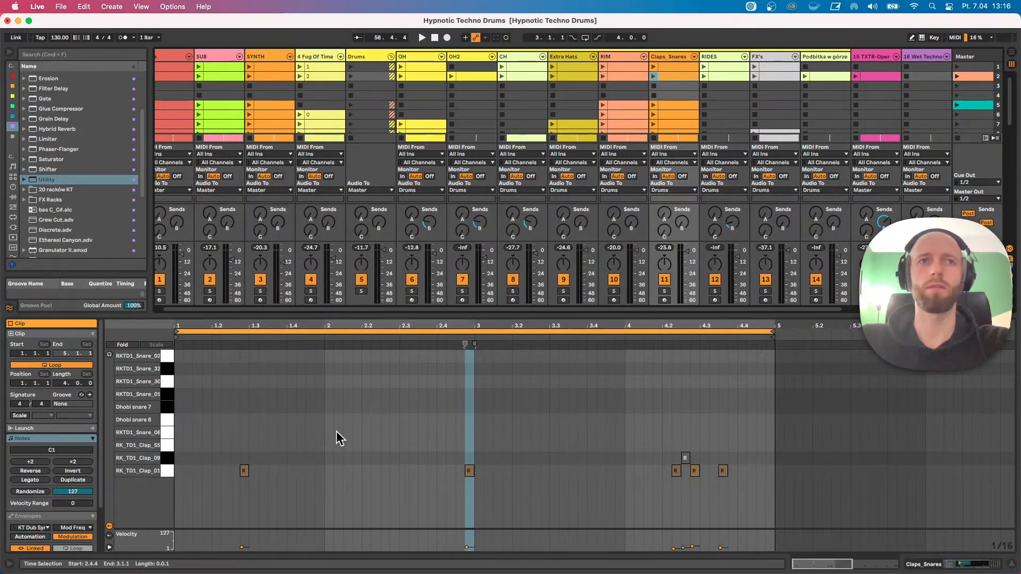
Place the second Claps_Snares session clip at bar 57 of its arrangement track and extend it to bar 97.
{"action": "key", "text": "Tab"}
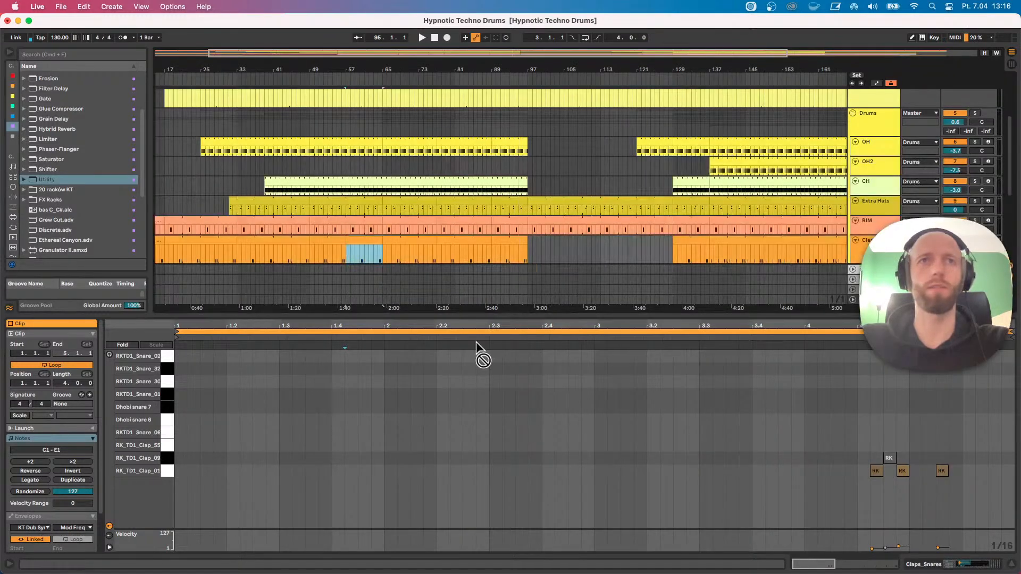
{"action": "left_click", "coordinate": [350, 260]}
{"action": "left_click_drag", "start_coordinate": [350, 260], "coordinate": [346, 235]}
{"action": "key", "text": "space"}
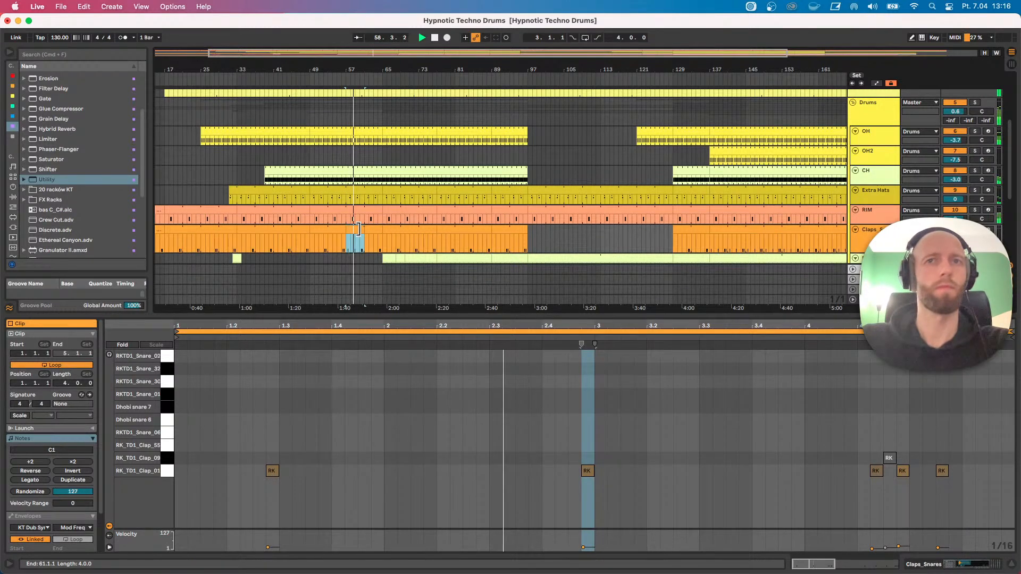
{"action": "left_click_drag", "start_coordinate": [357, 229], "coordinate": [527, 229]}
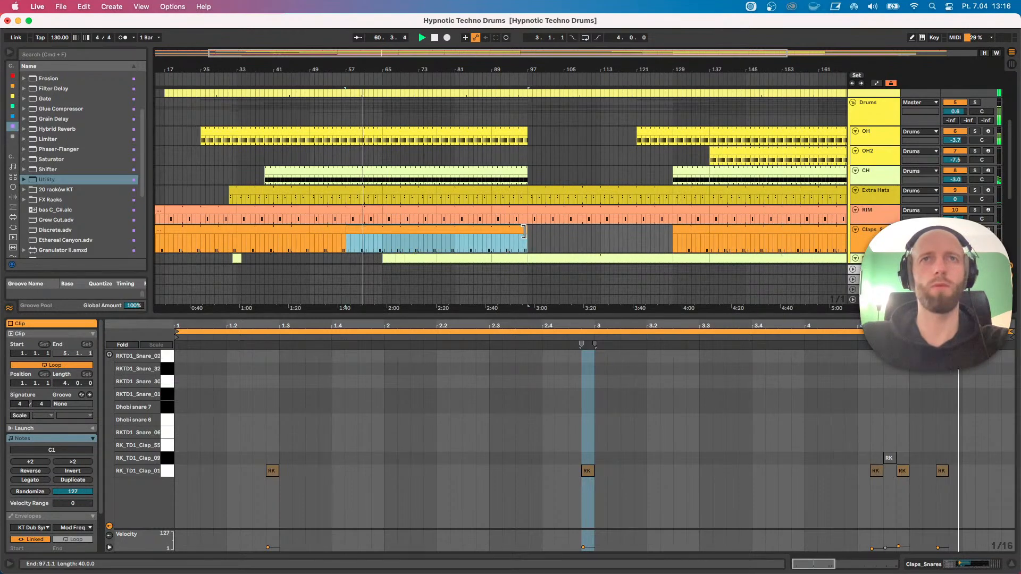
Recolor the new Claps_Snares clip salmon and reduce the height of the note editor.
{"action": "right_click", "coordinate": [448, 231]}
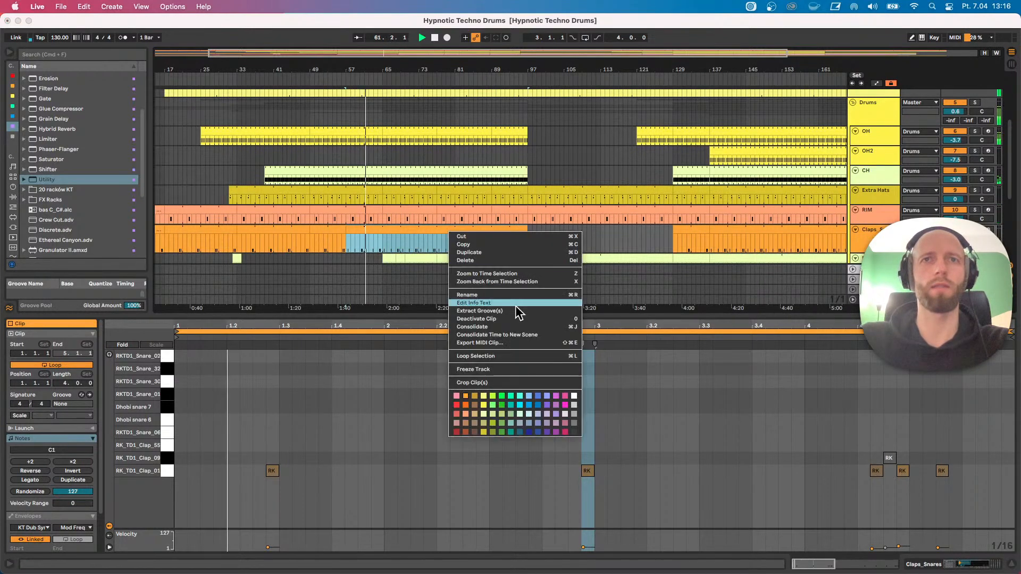
{"action": "left_click", "coordinate": [464, 416]}
{"action": "left_click_drag", "start_coordinate": [443, 316], "coordinate": [424, 412]}
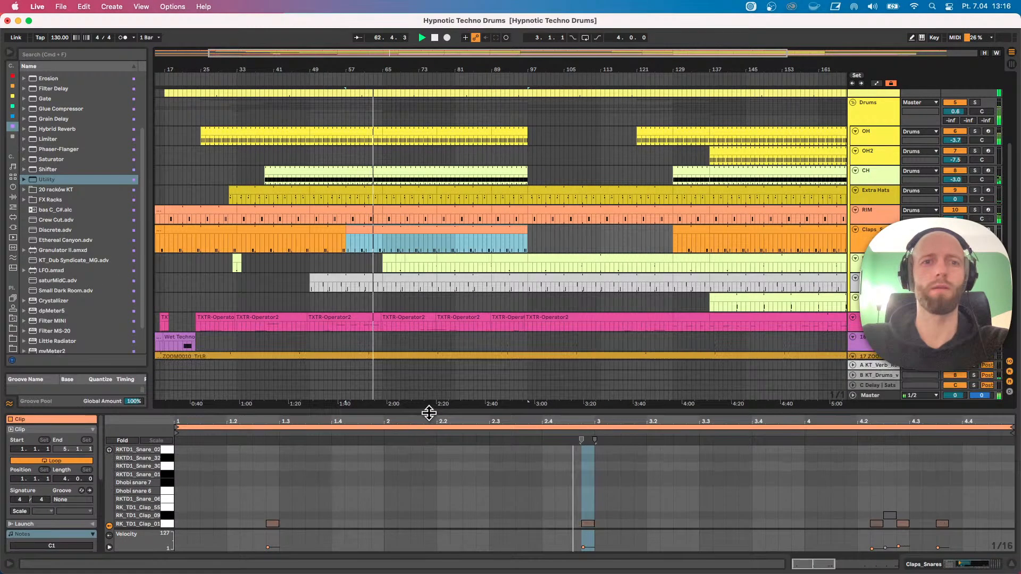
Review all arrangement tracks while listening to the section with the new claps variation.
{"action": "scroll", "coordinate": [383, 308], "scroll_direction": "down", "scroll_amount": 2}
{"action": "scroll", "coordinate": [380, 290], "scroll_direction": "up", "scroll_amount": 6}
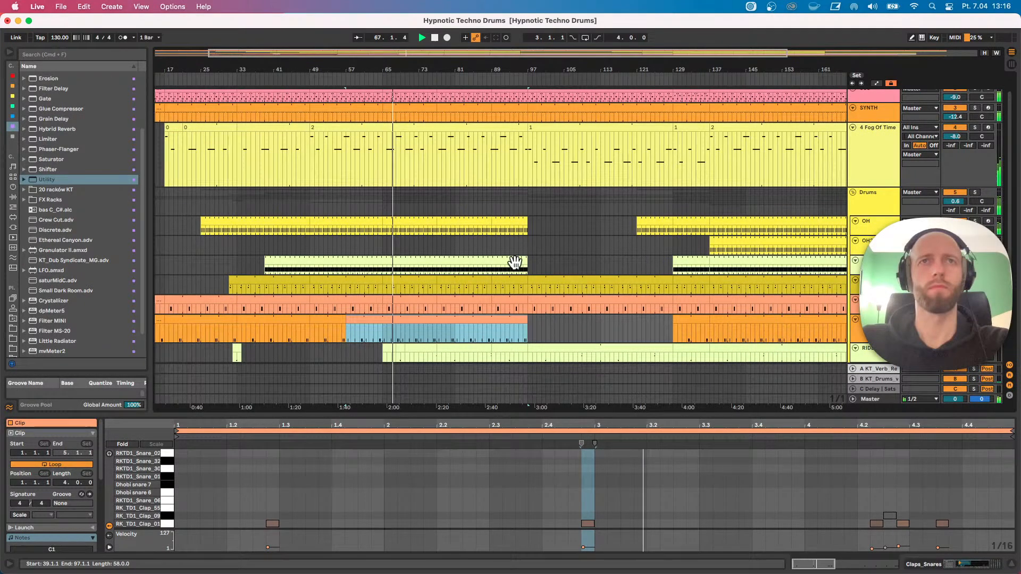
{"action": "scroll", "coordinate": [442, 252], "scroll_direction": "up", "scroll_amount": 2}
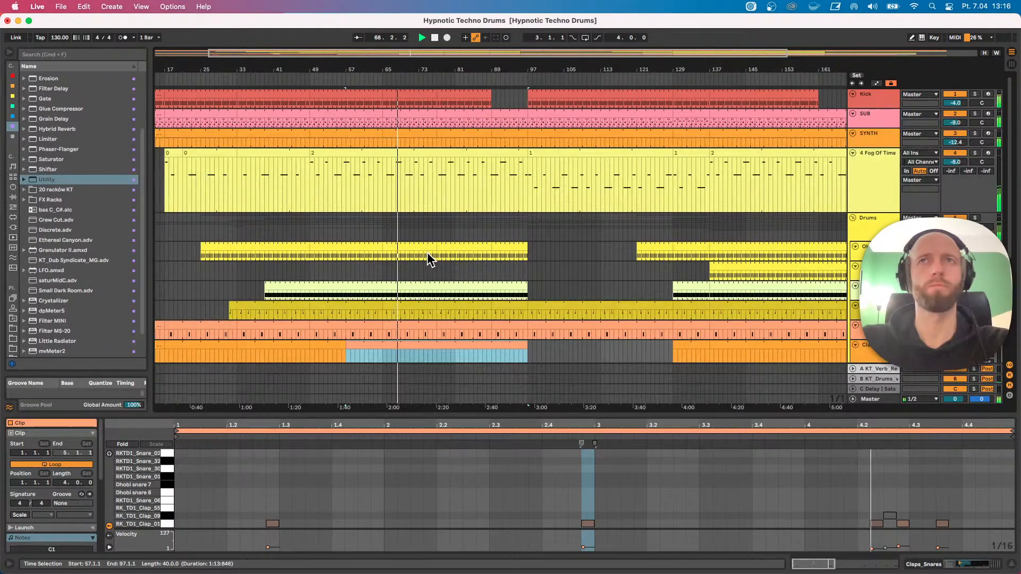
{"action": "scroll", "coordinate": [427, 252], "scroll_direction": "down", "scroll_amount": 2}
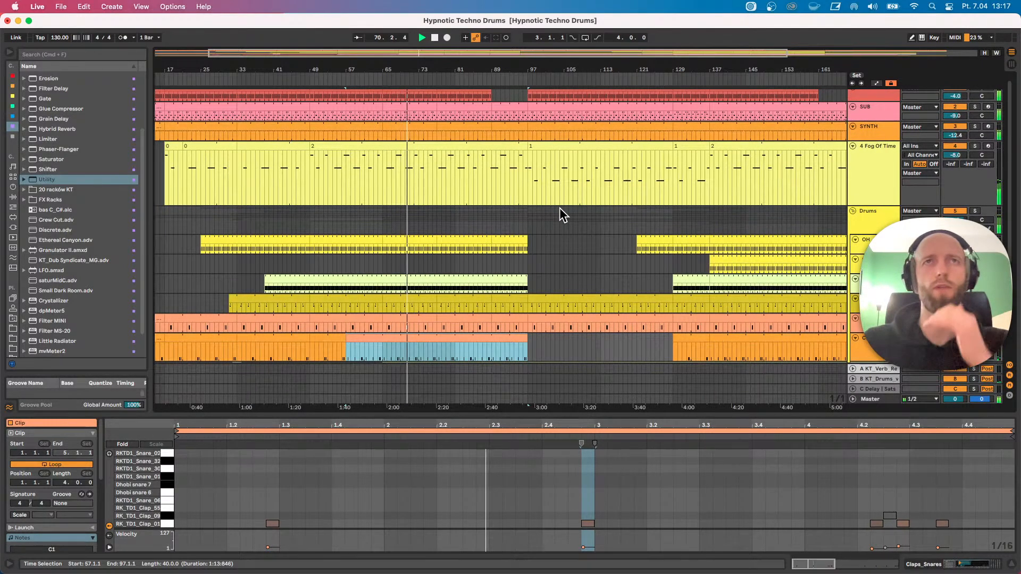
{"action": "scroll", "coordinate": [521, 224], "scroll_direction": "down", "scroll_amount": 5}
{"action": "scroll", "coordinate": [521, 228], "scroll_direction": "up", "scroll_amount": 2}
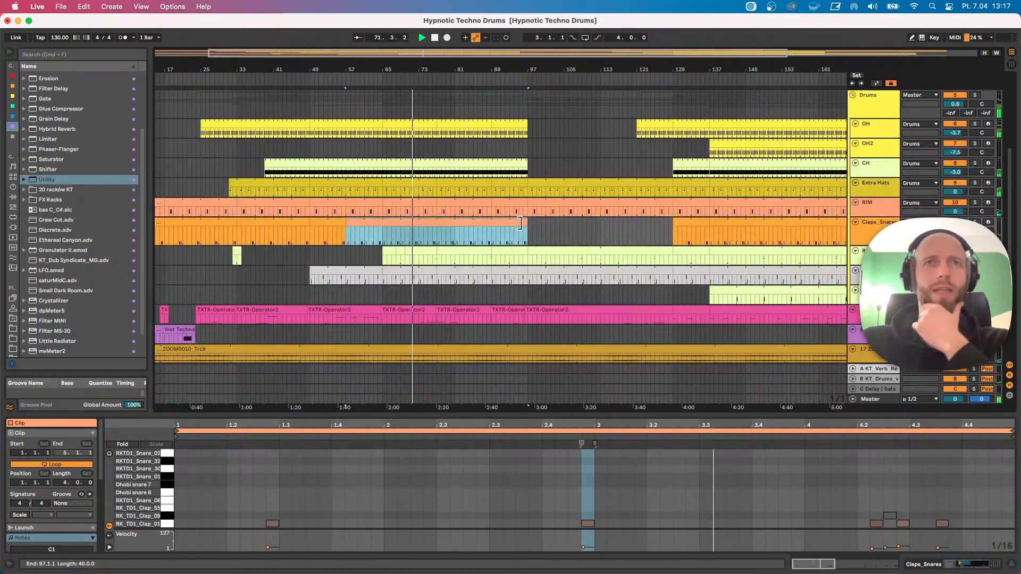
{"action": "scroll", "coordinate": [522, 222], "scroll_direction": "up", "scroll_amount": 3}
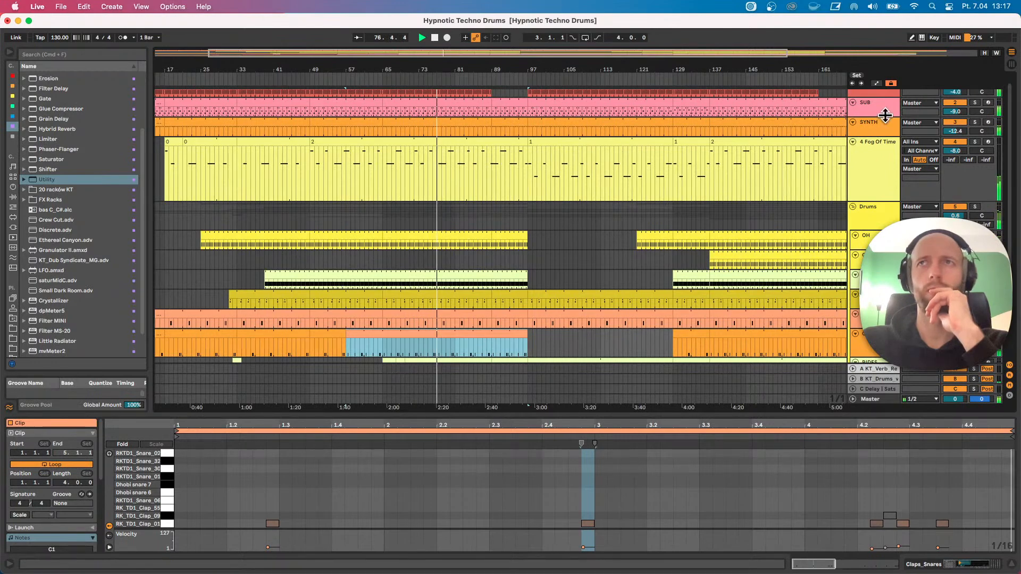
Show the Rust macro's automation on the 4 Fog Of Time track.
{"action": "left_click", "coordinate": [873, 143]}
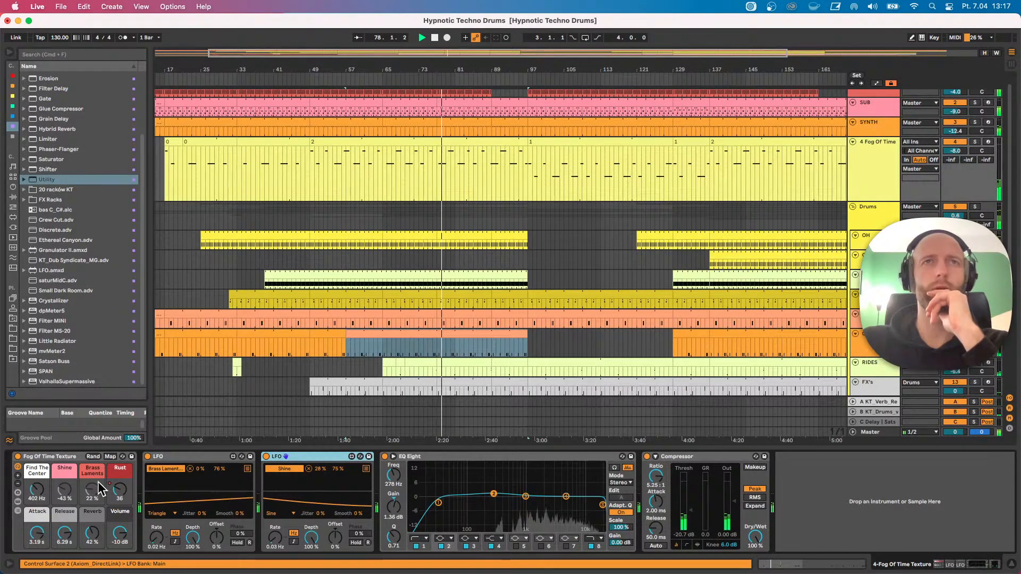
{"action": "right_click", "coordinate": [119, 491]}
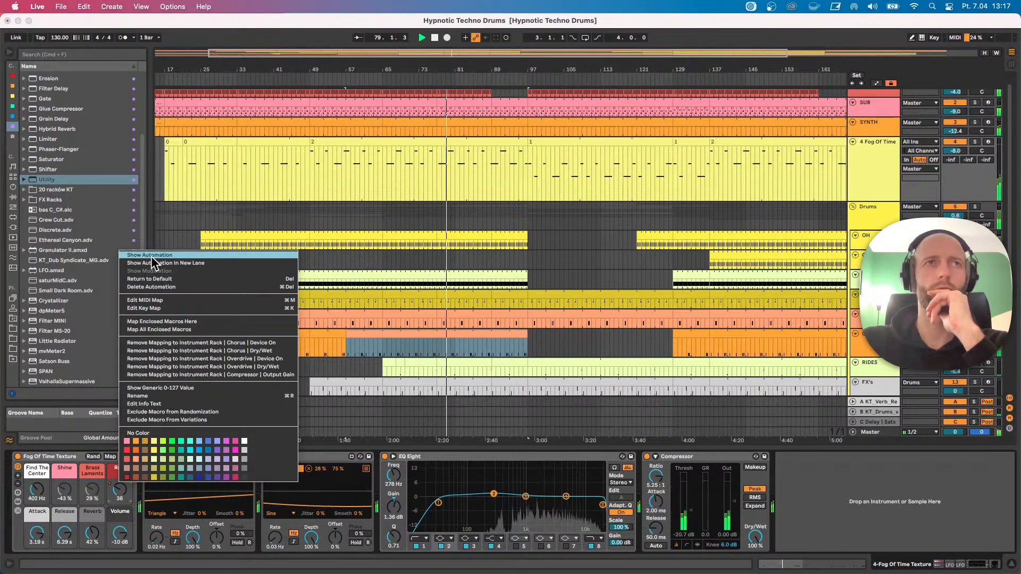
{"action": "left_click", "coordinate": [149, 255]}
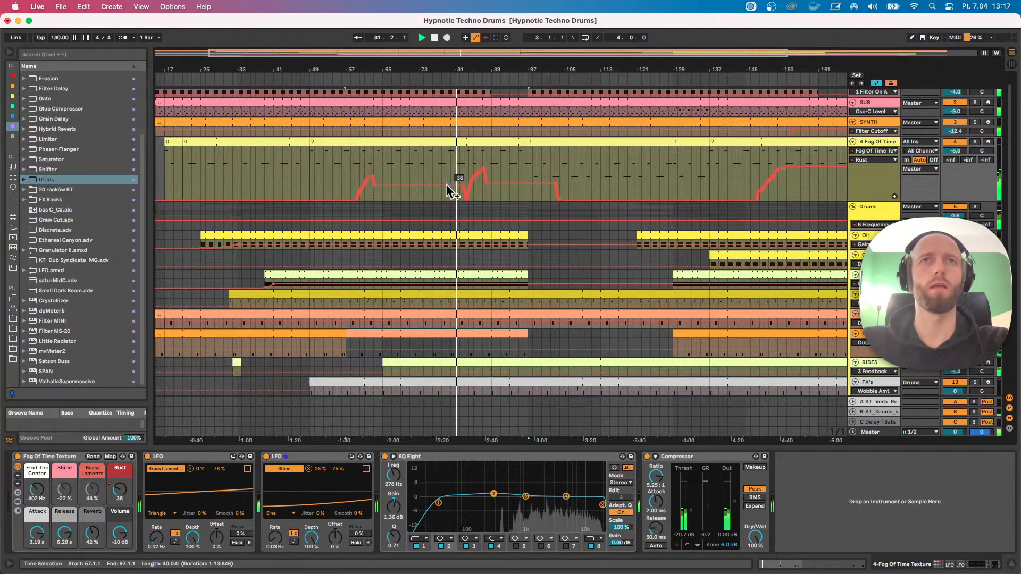
Try replacing the second Rust automation peak with a gentle rise between about bars 82 and 88, and undo it.
{"action": "left_click_drag", "start_coordinate": [462, 185], "coordinate": [490, 180]}
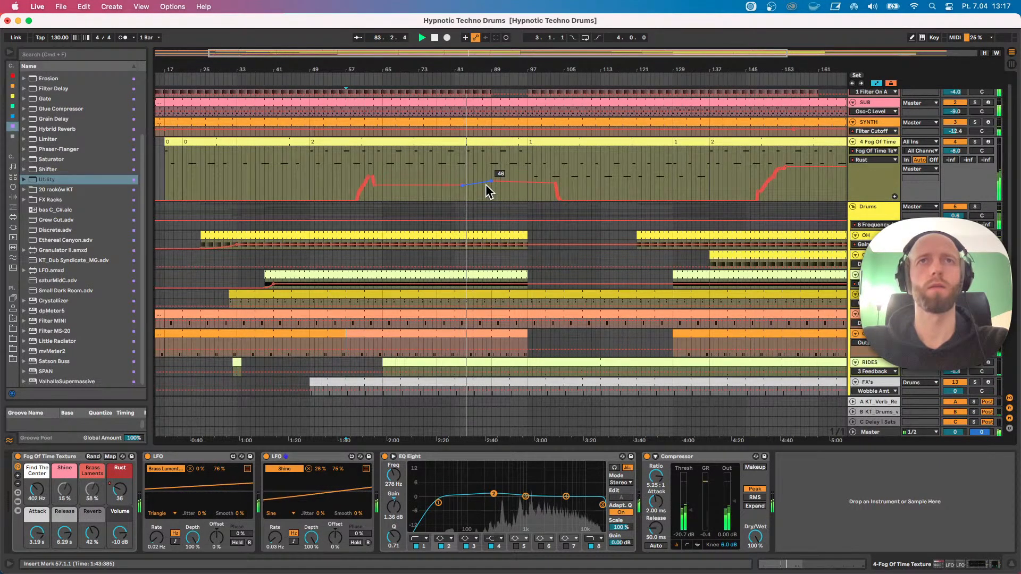
{"action": "key", "text": "super+z"}
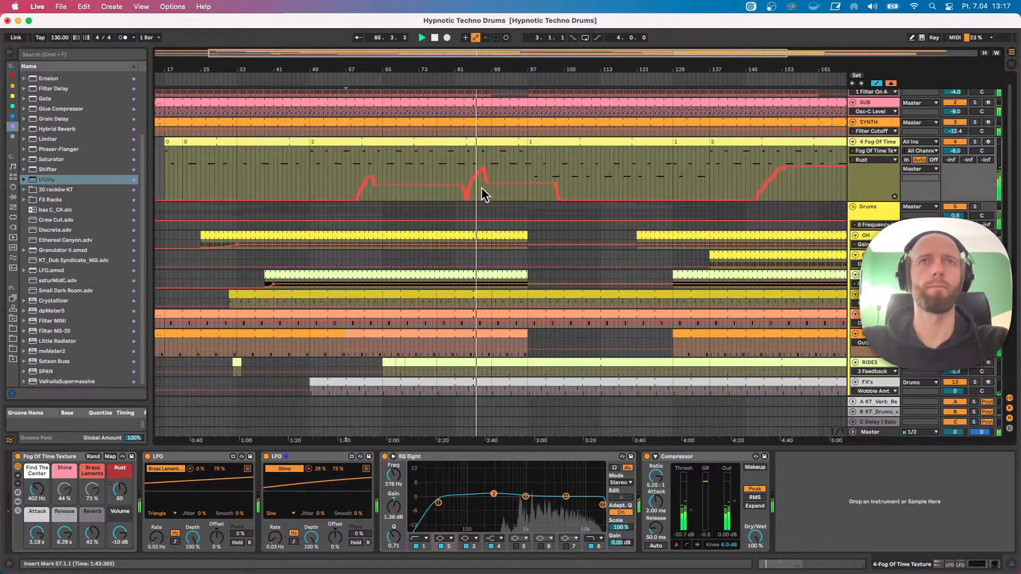
{"action": "scroll", "coordinate": [484, 188], "scroll_direction": "up", "scroll_amount": 2}
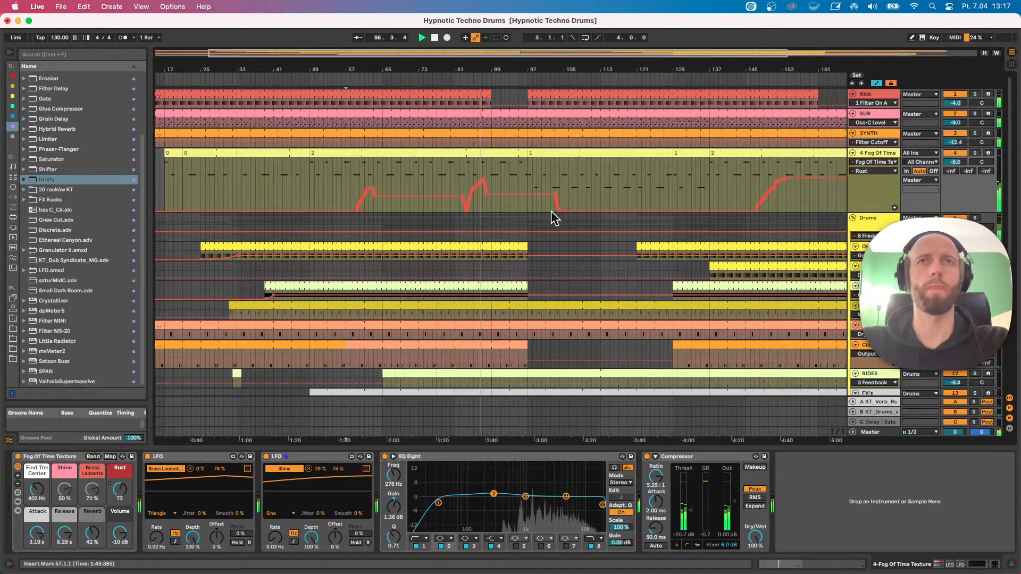
Add a locator named break at bar 89, where the kick drops out.
{"action": "left_click_drag", "start_coordinate": [533, 67], "coordinate": [444, 67]}
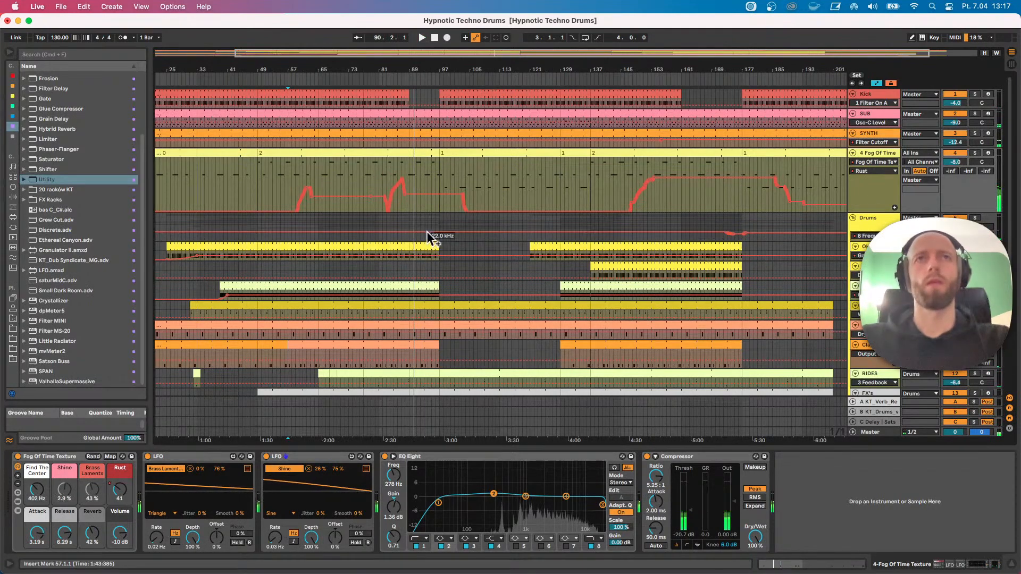
{"action": "right_click", "coordinate": [408, 78]}
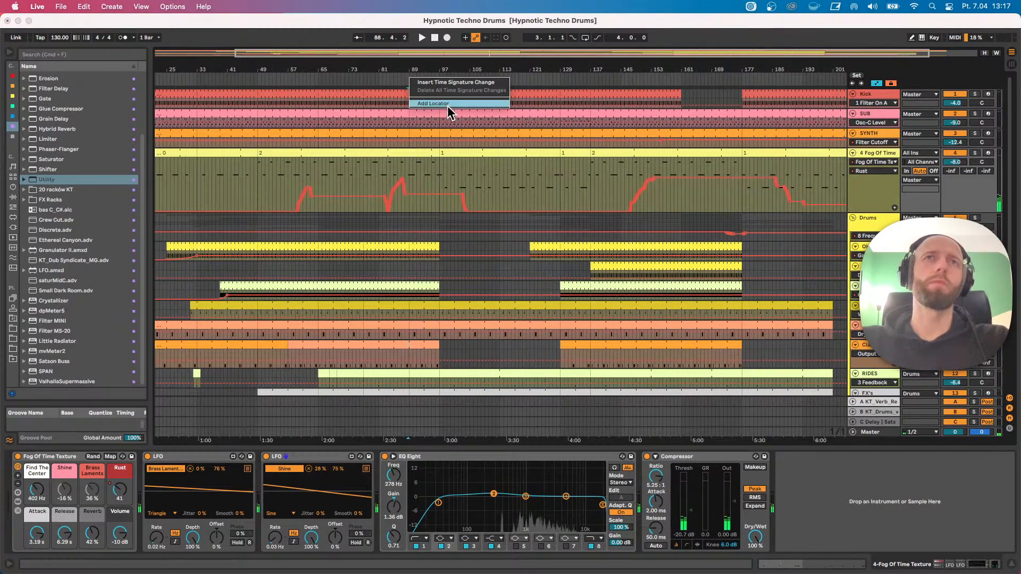
{"action": "left_click", "coordinate": [447, 104]}
{"action": "key", "text": "super+r"}
{"action": "type", "text": "break"}
{"action": "key", "text": "Return"}
{"action": "left_click_drag", "start_coordinate": [408, 82], "coordinate": [409, 84]}
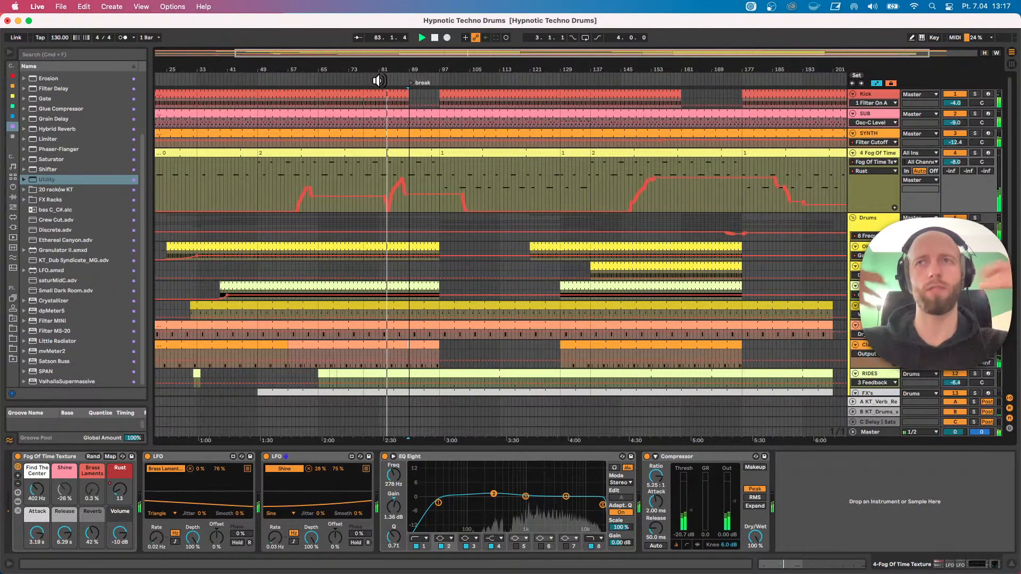
Listen to the passage around the break locator and the kick's return at bar 97.
{"action": "left_click_drag", "start_coordinate": [400, 70], "coordinate": [400, 92]}
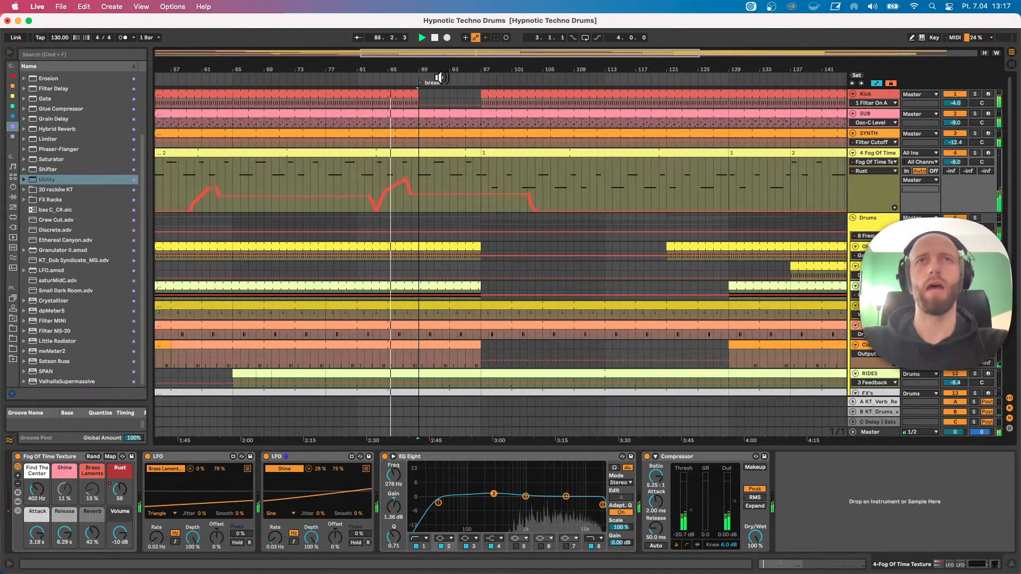
{"action": "left_click", "coordinate": [473, 77]}
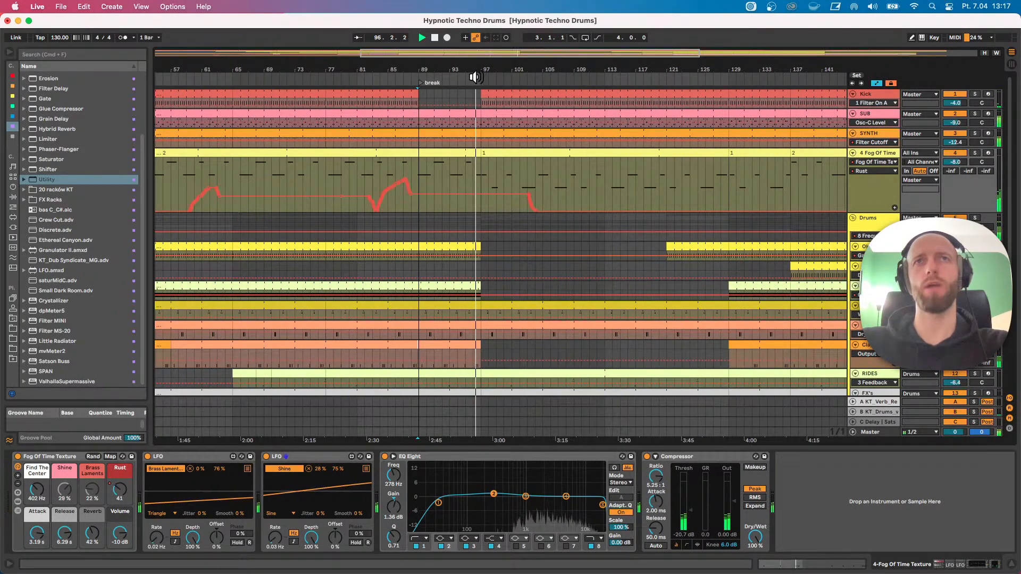
{"action": "left_click_drag", "start_coordinate": [499, 70], "coordinate": [498, 66]}
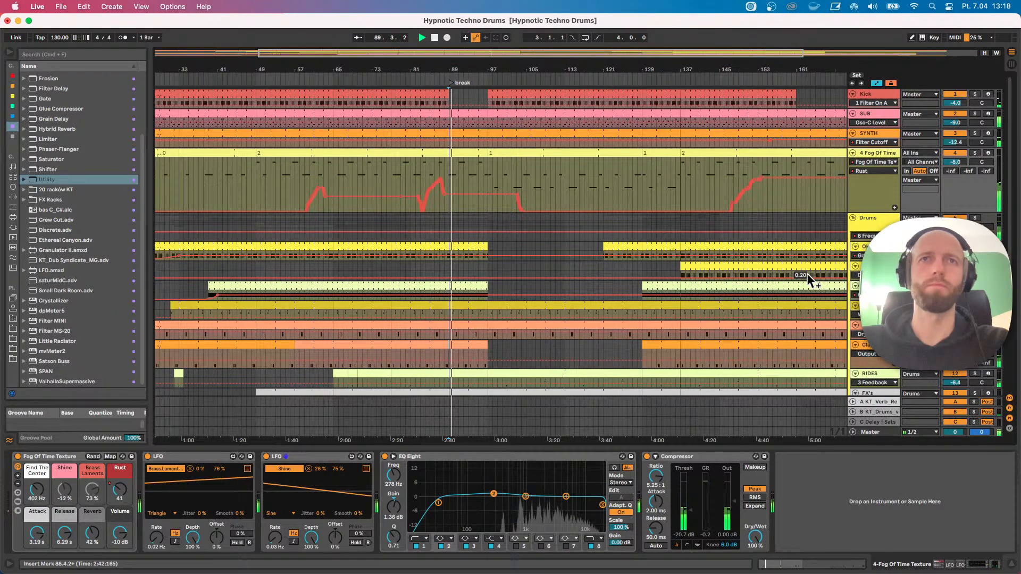
Enlarge the CH track's lane so its Utility gain automation can be edited.
{"action": "scroll", "coordinate": [686, 290], "scroll_direction": "down", "scroll_amount": 3}
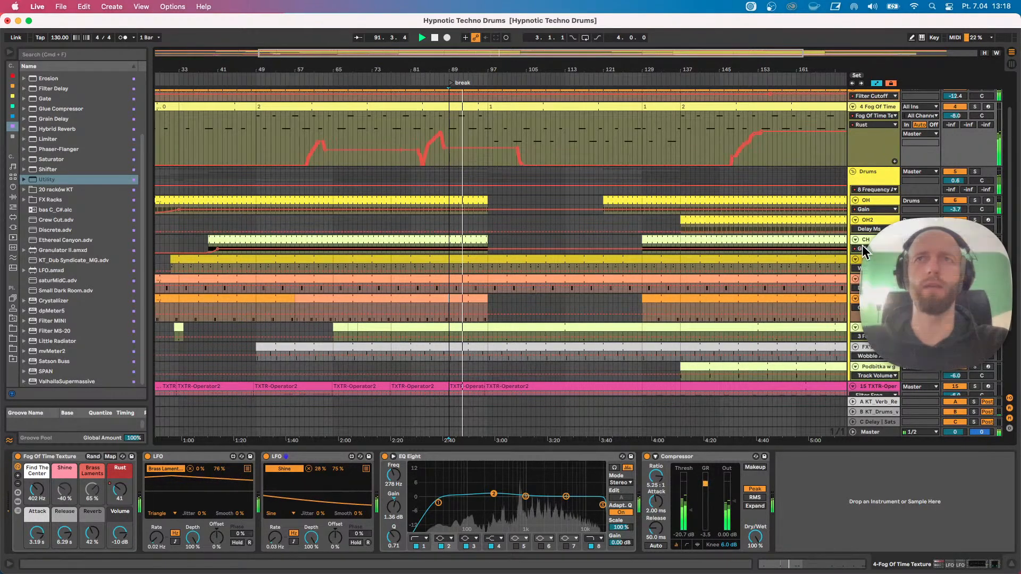
{"action": "left_click_drag", "start_coordinate": [864, 254], "coordinate": [864, 281]}
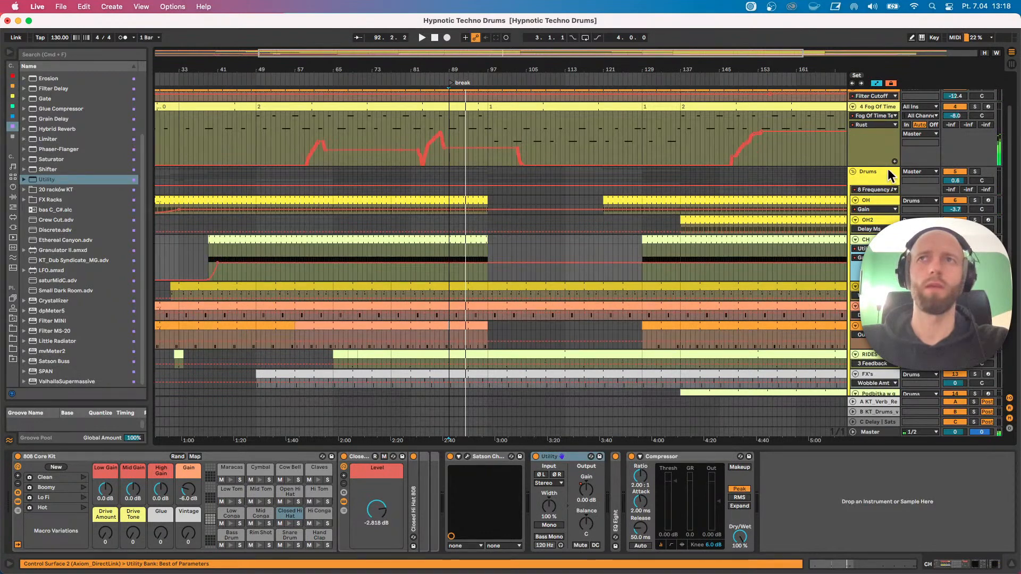
Deepen the dip in the Drums group's EQ Eight frequency automation just before the kick's return at bar 177.
{"action": "left_click", "coordinate": [869, 170]}
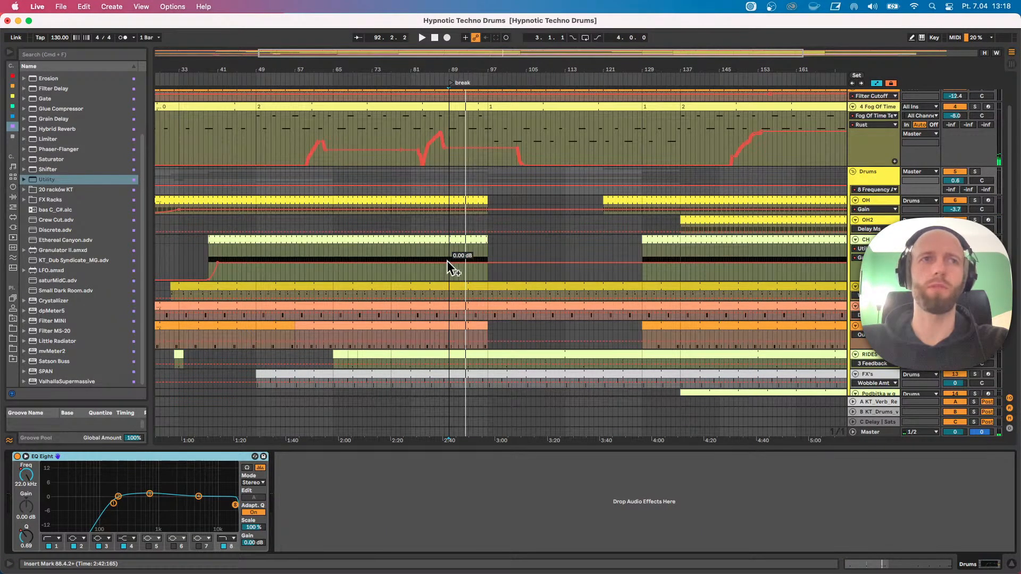
{"action": "key", "text": "w"}
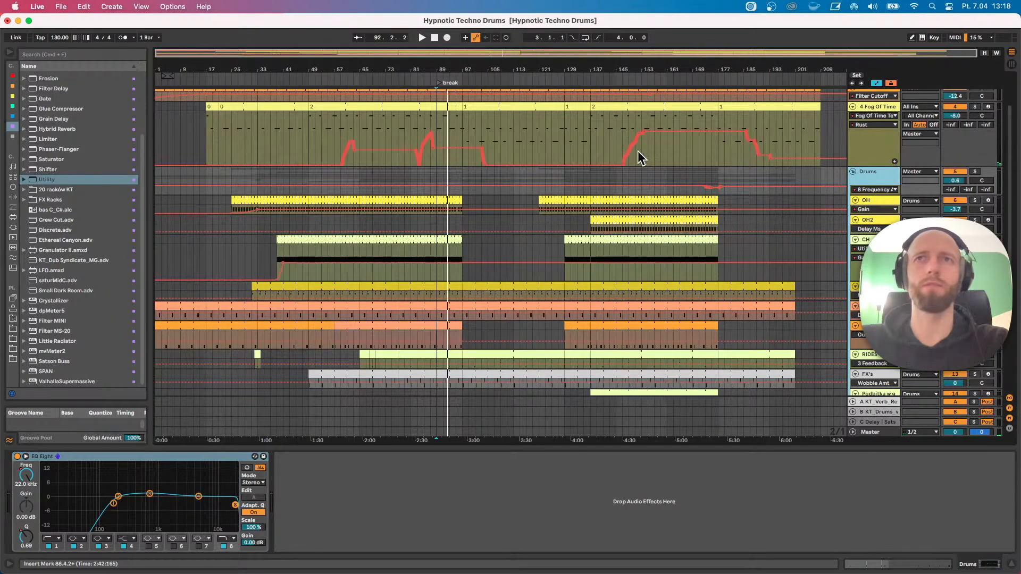
{"action": "scroll", "coordinate": [704, 108], "scroll_direction": "up", "scroll_amount": 3}
{"action": "left_click", "coordinate": [691, 79]}
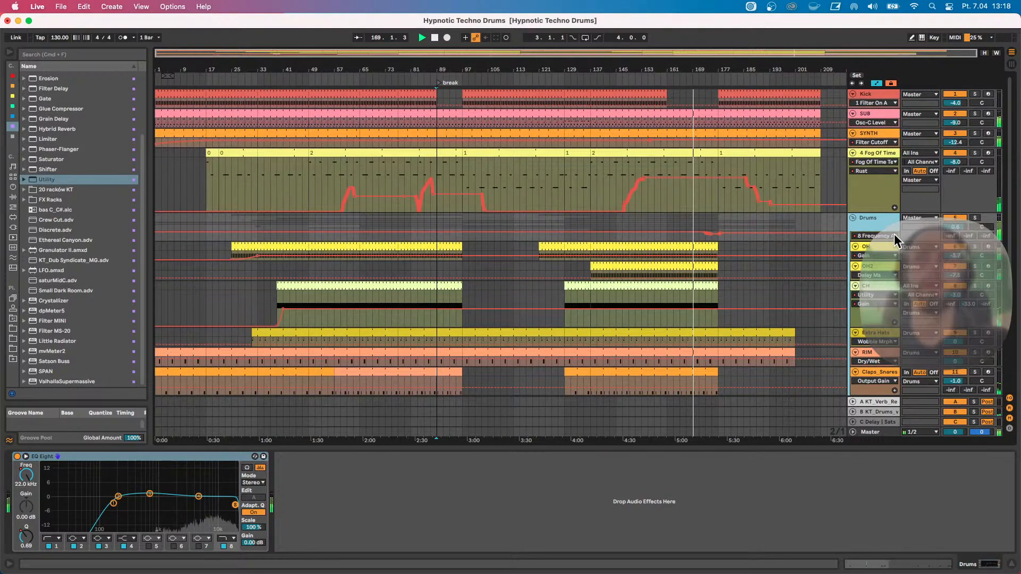
{"action": "left_click_drag", "start_coordinate": [871, 242], "coordinate": [873, 312]}
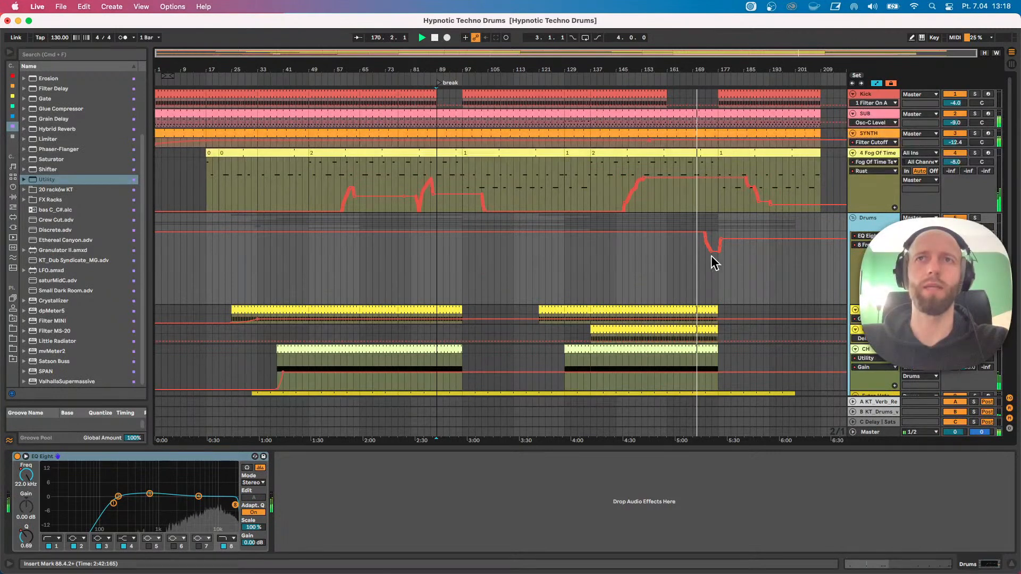
{"action": "left_click_drag", "start_coordinate": [712, 252], "coordinate": [711, 254]}
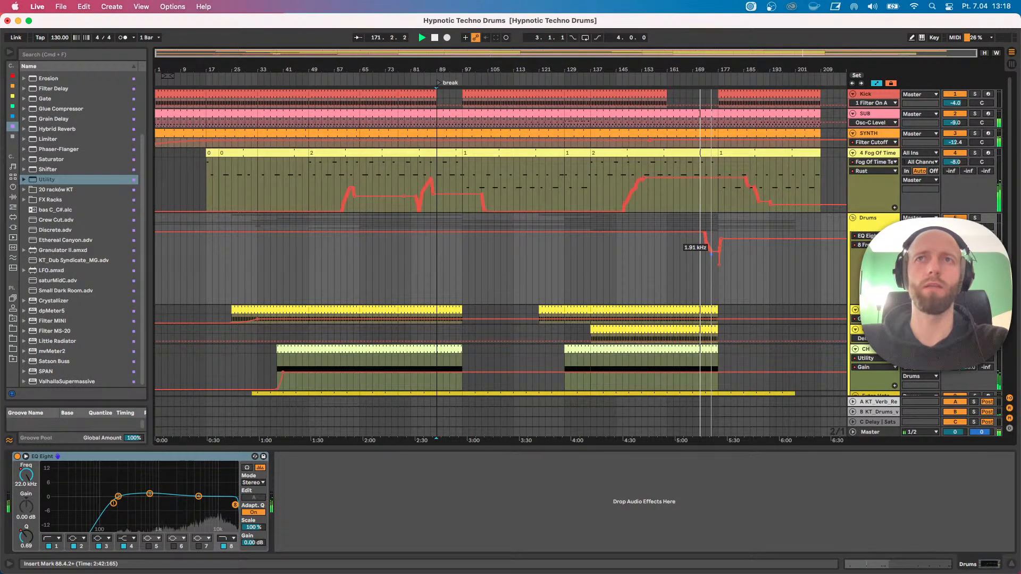
{"action": "left_click", "coordinate": [718, 252]}
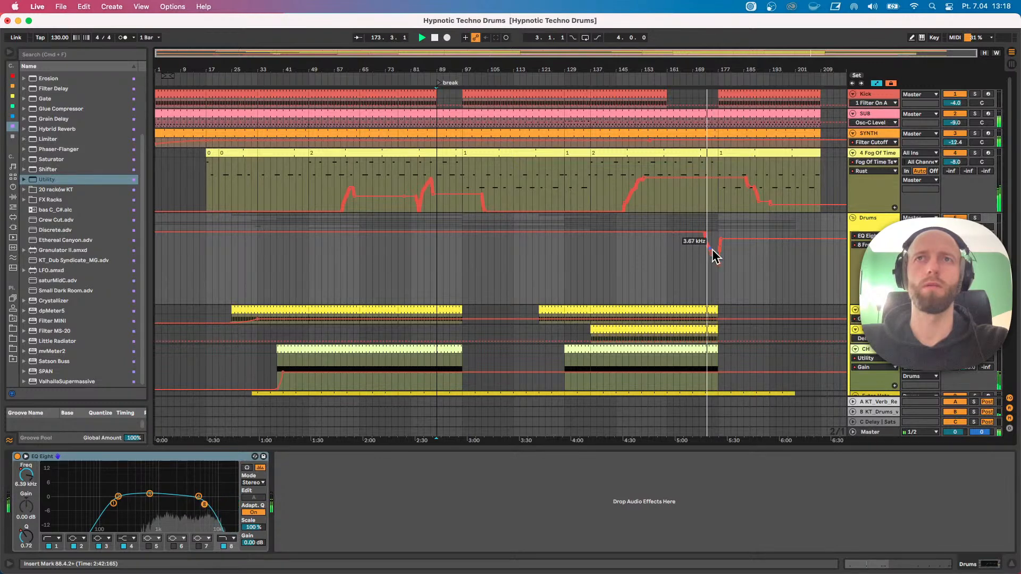
Shape a curved fade-out in the CH track's Utility gain automation from the break at bar 89 to bar 97.
{"action": "left_click", "coordinate": [425, 79]}
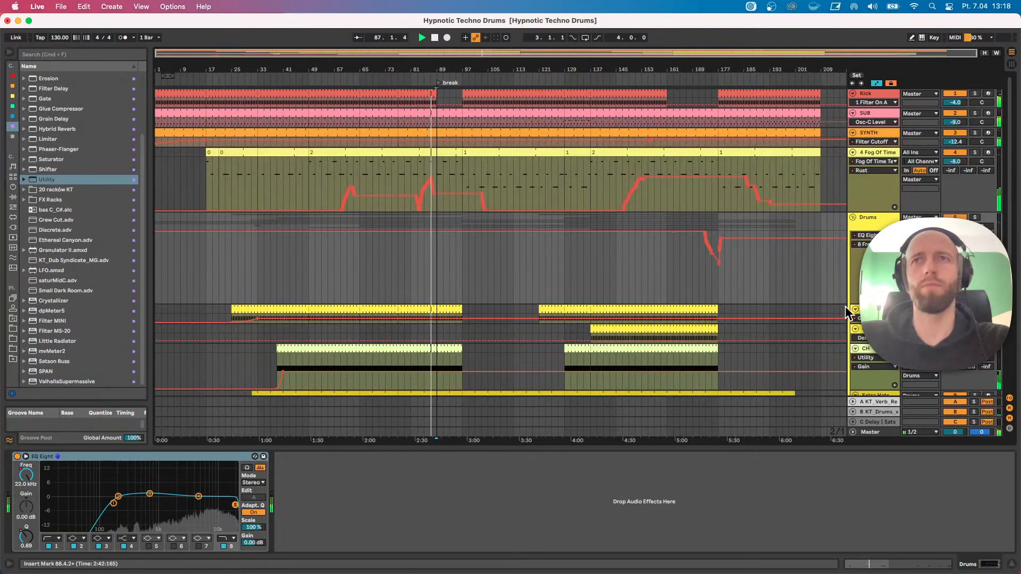
{"action": "left_click_drag", "start_coordinate": [877, 301], "coordinate": [879, 244]}
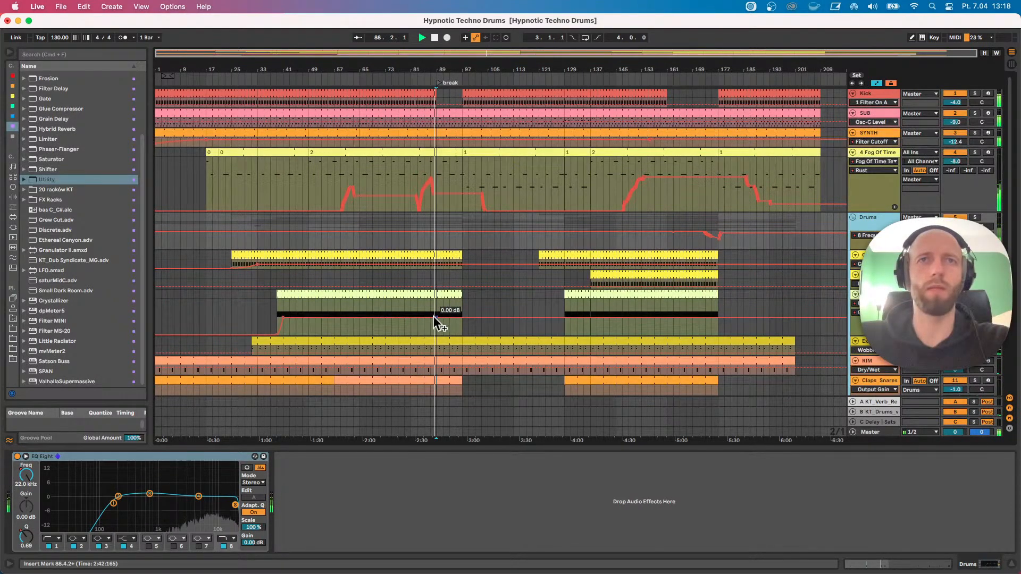
{"action": "left_click", "coordinate": [457, 315]}
{"action": "left_click_drag", "start_coordinate": [463, 318], "coordinate": [463, 335]}
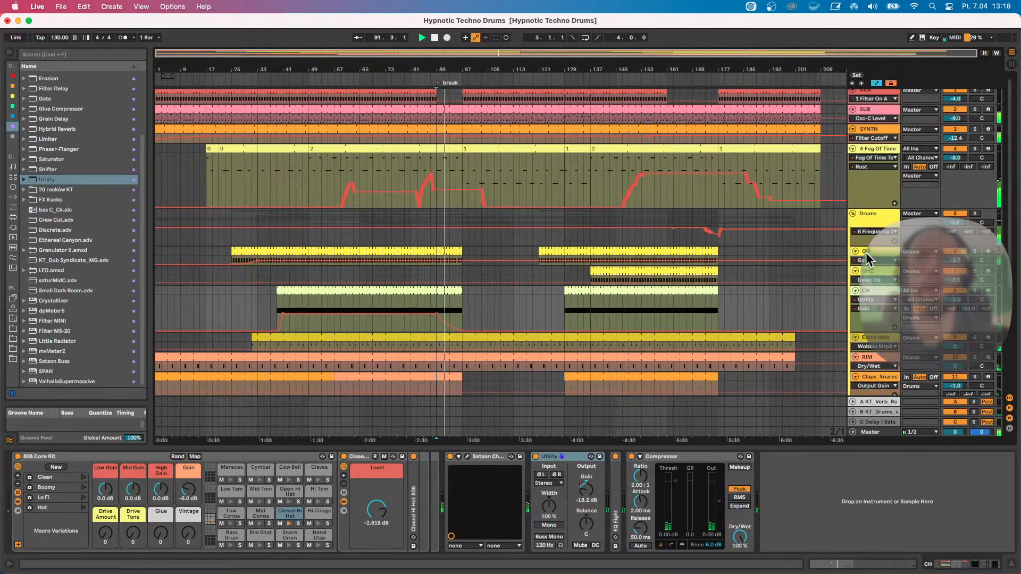
End the OH part at the break by removing bars 91 to 97 and deactivating bars 89 to 91, and play it from bar 87.
{"action": "left_click", "coordinate": [866, 253]}
{"action": "key", "text": "space"}
{"action": "left_click_drag", "start_coordinate": [456, 250], "coordinate": [442, 251]}
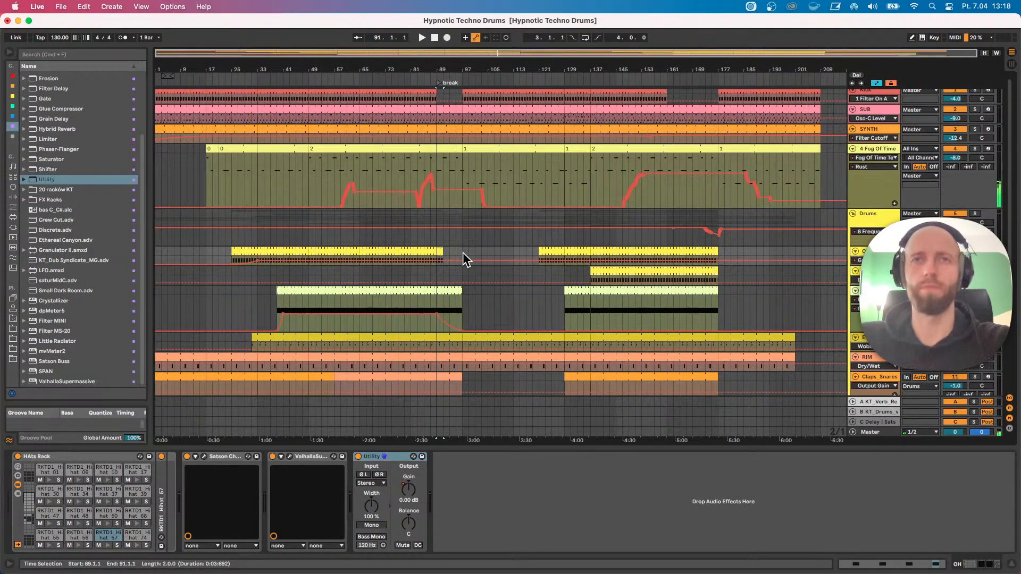
{"action": "left_click", "coordinate": [428, 238]}
{"action": "key", "text": "space"}
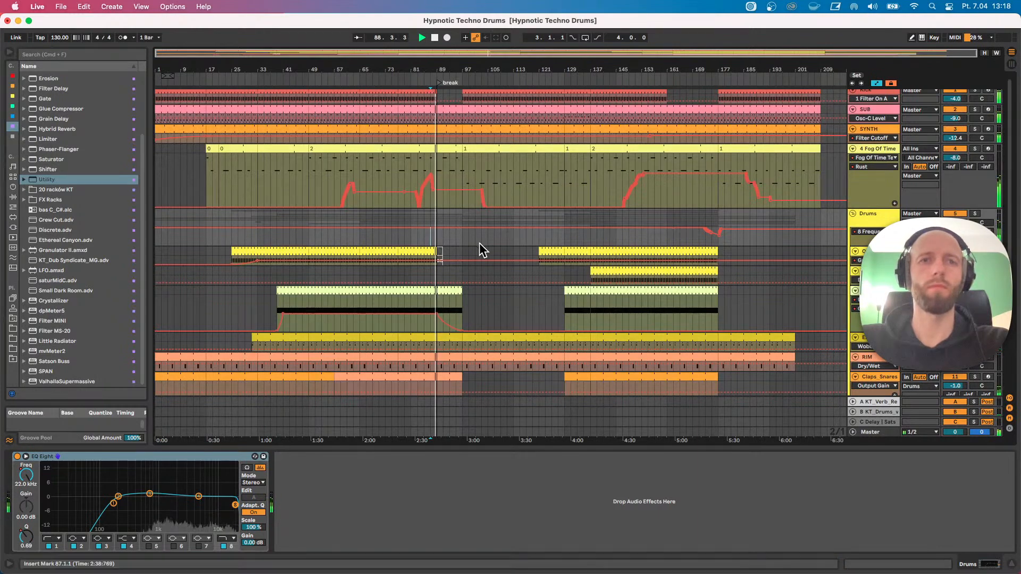
Copy the Podbitka w górze clip from its session slot into the arrangement at the break locator on bar 89.
{"action": "left_click_drag", "start_coordinate": [445, 68], "coordinate": [445, 122]}
{"action": "scroll", "coordinate": [446, 261], "scroll_direction": "down", "scroll_amount": 5}
{"action": "key", "text": "space"}
{"action": "left_click_drag", "start_coordinate": [445, 71], "coordinate": [445, 53]}
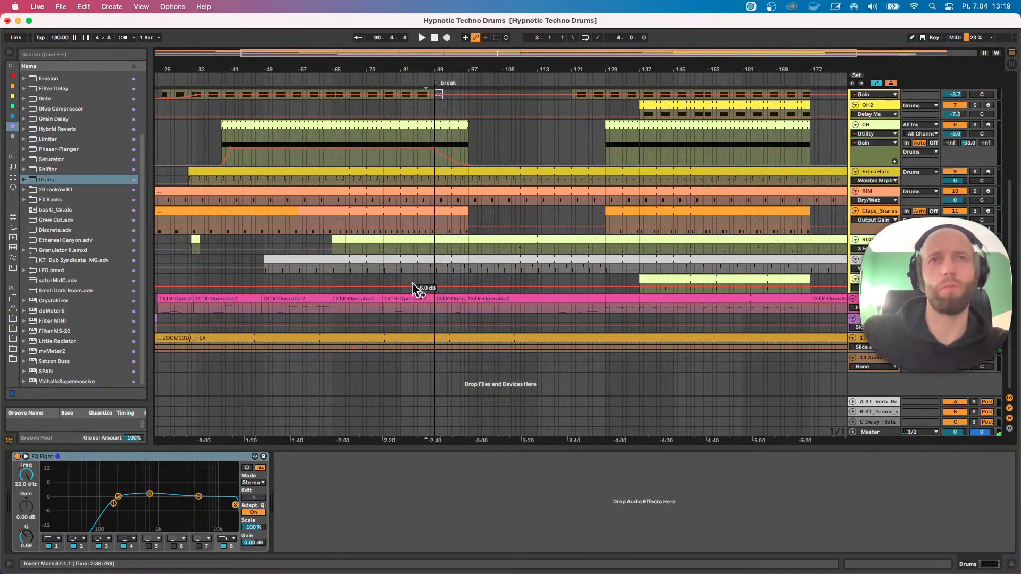
{"action": "key", "text": "Tab"}
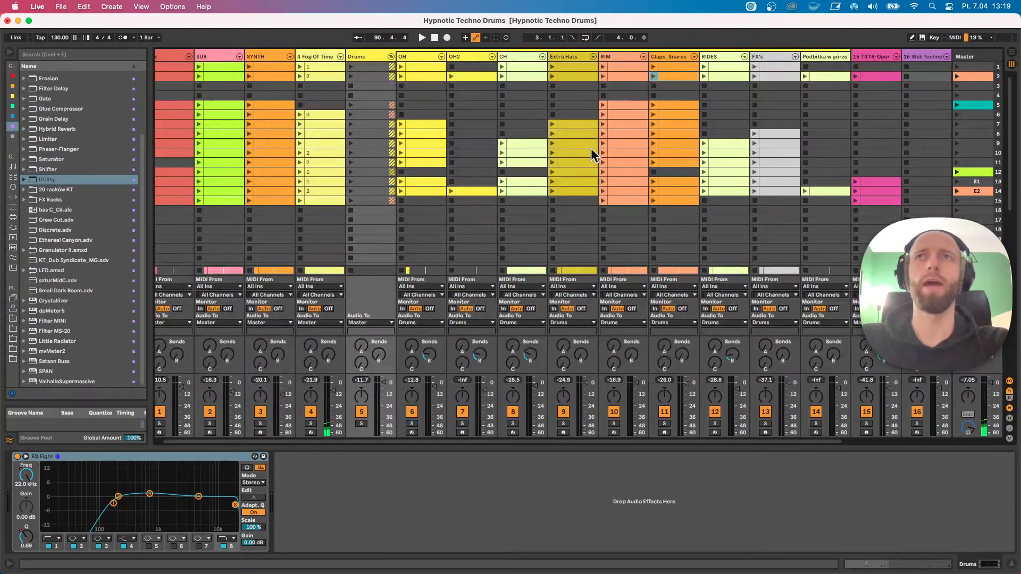
{"action": "left_click_drag", "start_coordinate": [813, 76], "coordinate": [439, 282]}
{"action": "key", "text": "Tab"}
{"action": "key", "text": "a"}
Audition the new Podbitka w górze clip at the break, both soloed and within the full mix.
{"action": "left_click", "coordinate": [429, 282]}
{"action": "key", "text": "space"}
{"action": "left_click_drag", "start_coordinate": [433, 70], "coordinate": [434, 99]}
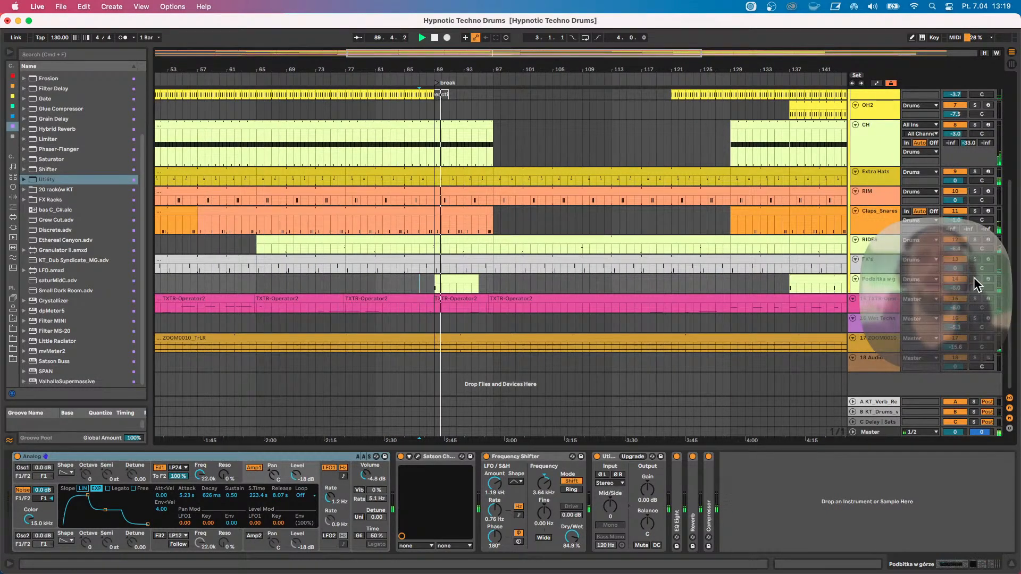
{"action": "key", "text": "space"}
{"action": "key", "text": "space"}
{"action": "left_click", "coordinate": [443, 281]}
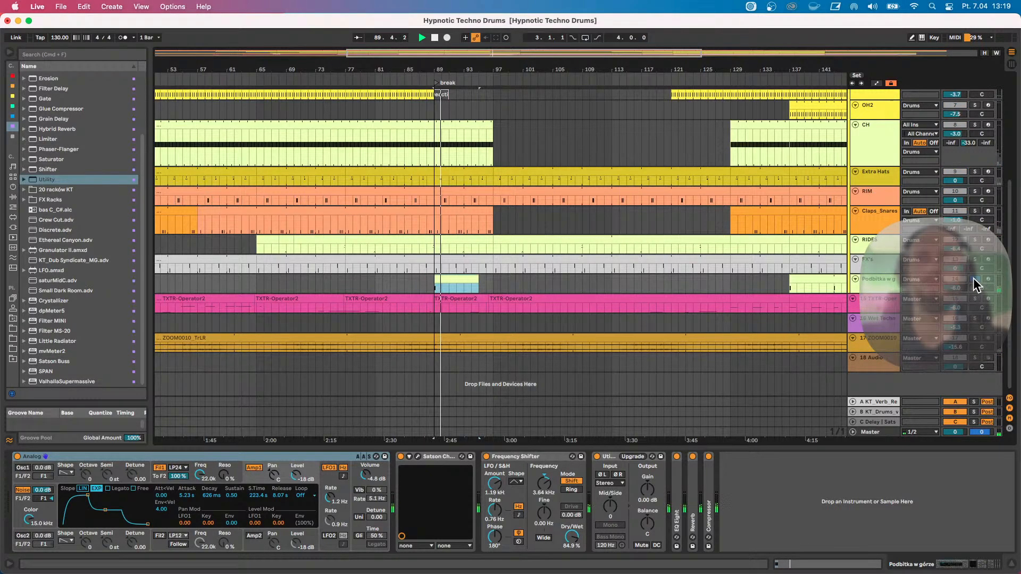
{"action": "left_click", "coordinate": [423, 282]}
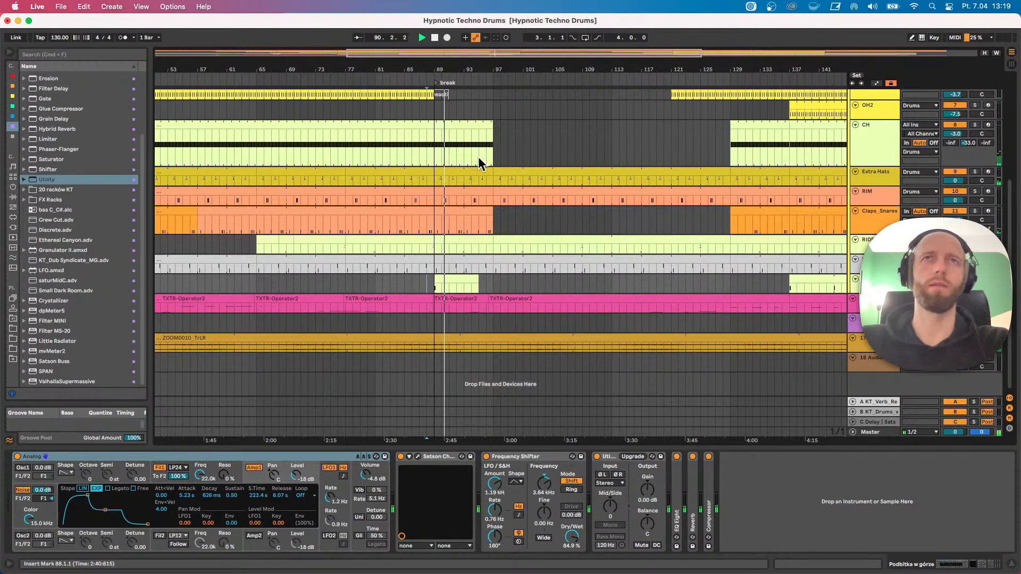
Listen through the break and the kick's return to about bar 110 with the SYNTH track's devices shown.
{"action": "scroll", "coordinate": [480, 158], "scroll_direction": "up", "scroll_amount": 1}
{"action": "scroll", "coordinate": [494, 212], "scroll_direction": "up", "scroll_amount": 4}
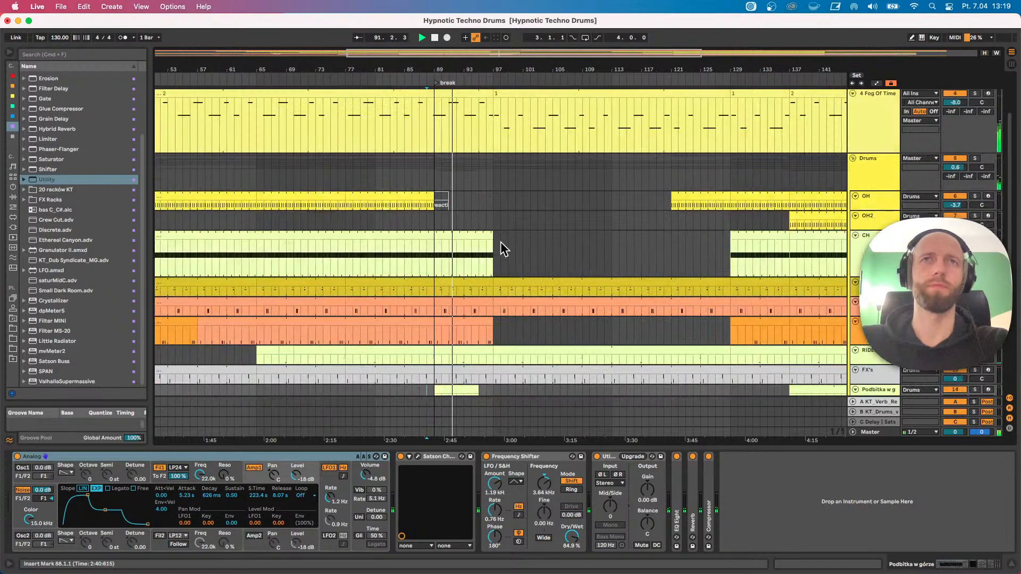
{"action": "scroll", "coordinate": [474, 130], "scroll_direction": "up", "scroll_amount": 2}
{"action": "mouse_move", "coordinate": [489, 72]}
{"action": "left_mouse_down"}
{"action": "mouse_move", "coordinate": [489, 62]}
{"action": "mouse_move", "coordinate": [469, 68]}
{"action": "left_mouse_up"}
{"action": "left_click", "coordinate": [870, 140]}
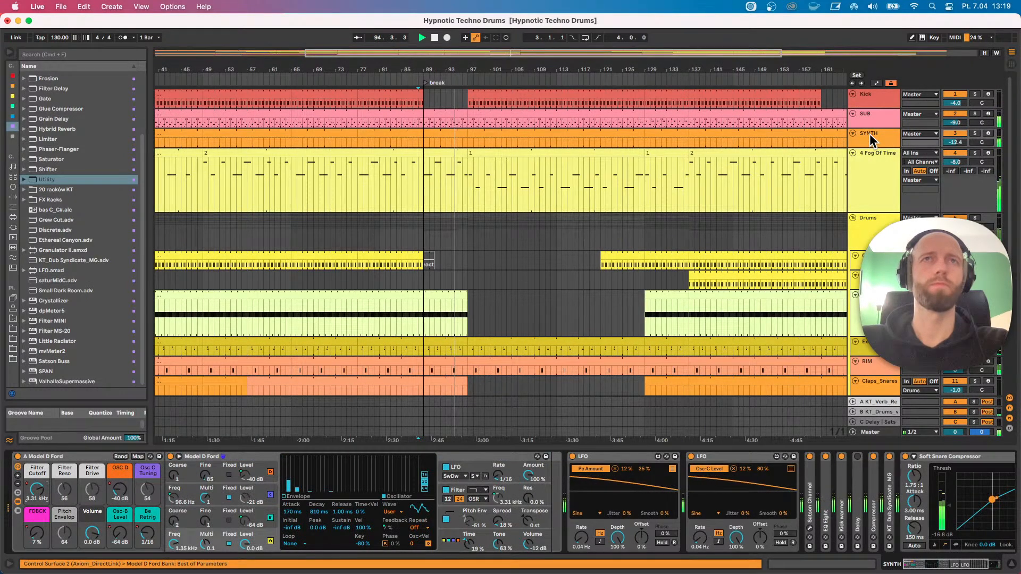
{"action": "mouse_move", "coordinate": [465, 71]}
{"action": "left_mouse_down"}
{"action": "mouse_move", "coordinate": [460, 52]}
{"action": "mouse_move", "coordinate": [463, 72]}
{"action": "left_mouse_up"}
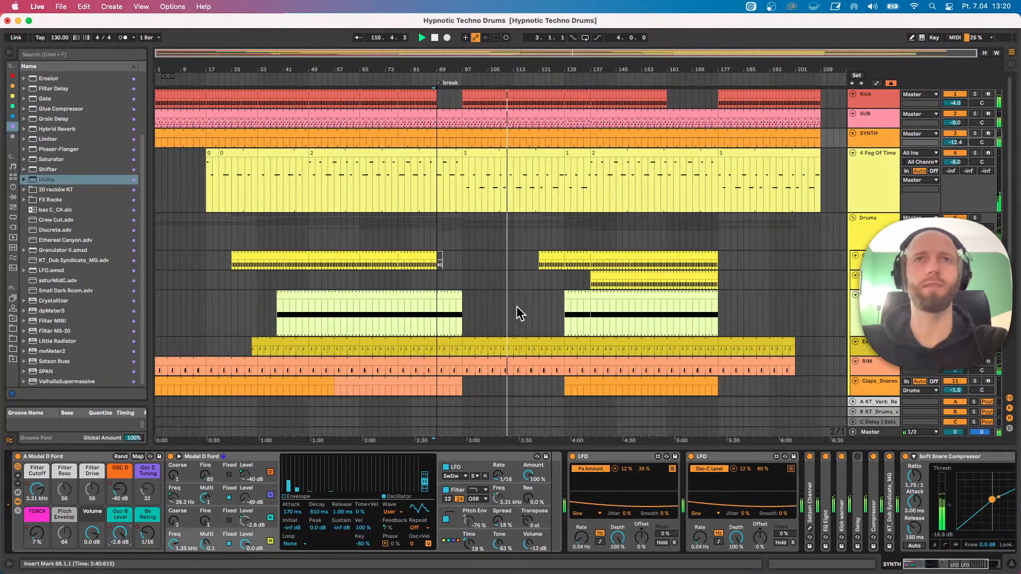
Extend the start of the second OH section back to bar 113 and duplicate the OH track.
{"action": "left_click_drag", "start_coordinate": [540, 256], "coordinate": [514, 256]}
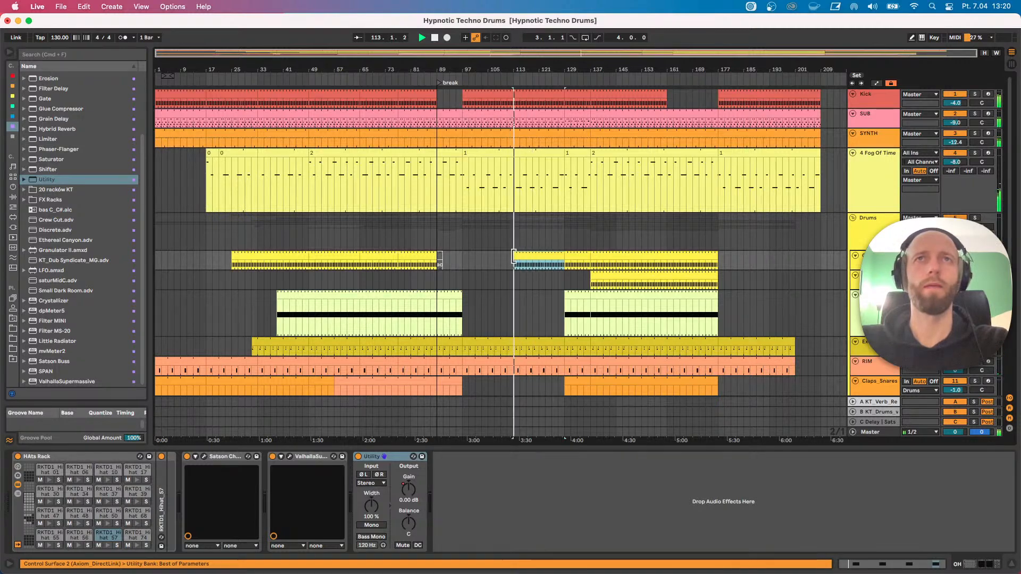
{"action": "key", "text": "space"}
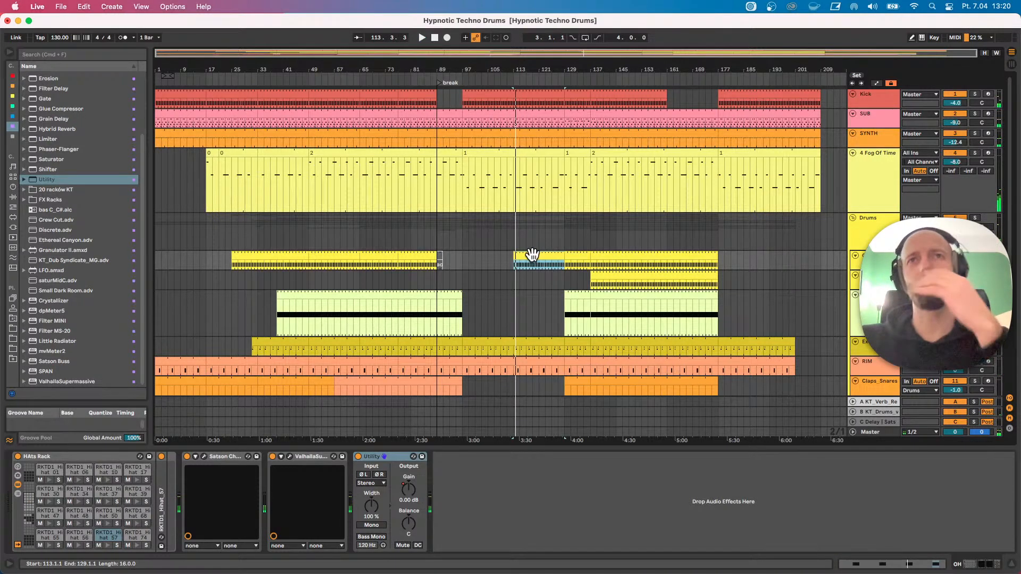
{"action": "scroll", "coordinate": [650, 266], "scroll_direction": "down", "scroll_amount": 2}
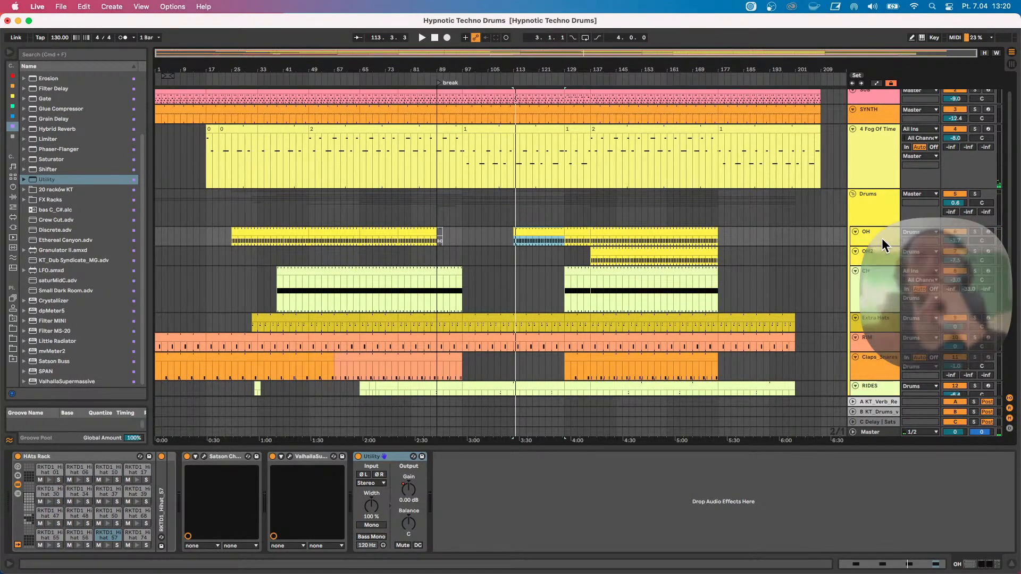
{"action": "left_click", "coordinate": [881, 238]}
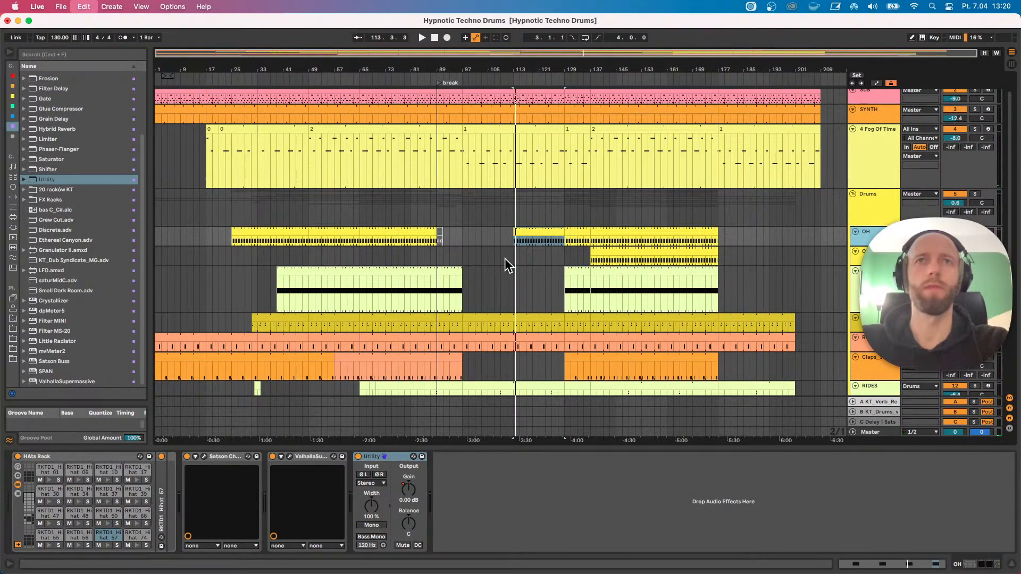
{"action": "key", "text": "super+d"}
Delete the section before the break from the duplicated OH track and the section from bar 113 onward from the original.
{"action": "left_click_drag", "start_coordinate": [354, 259], "coordinate": [313, 257]}
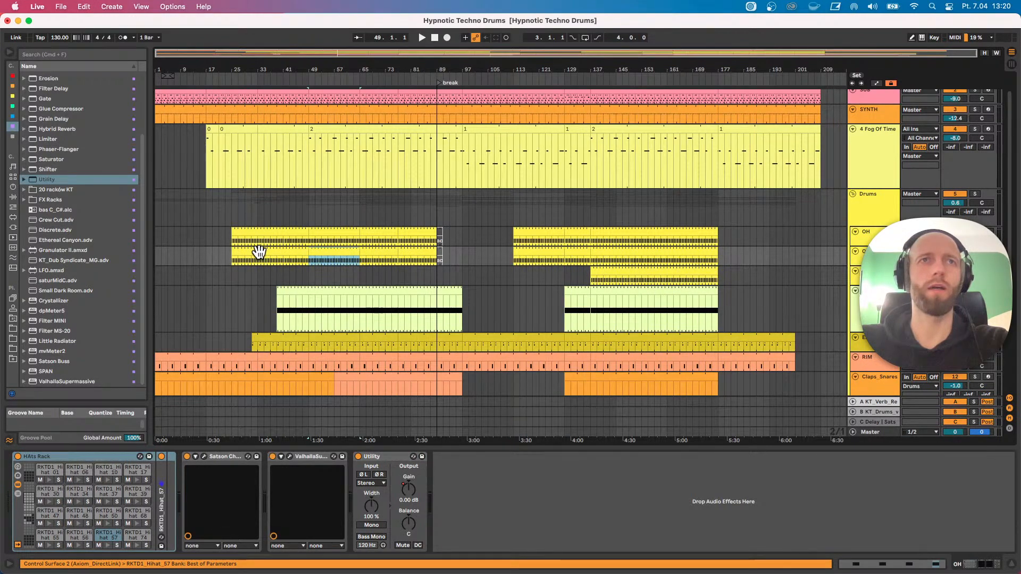
{"action": "left_click", "coordinate": [259, 252]}
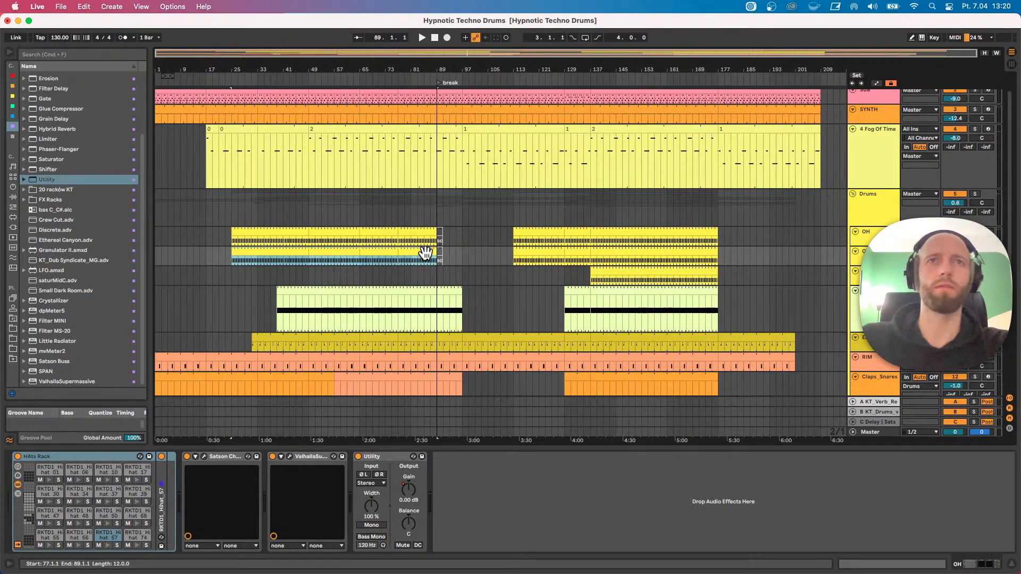
{"action": "left_click", "coordinate": [425, 253]}
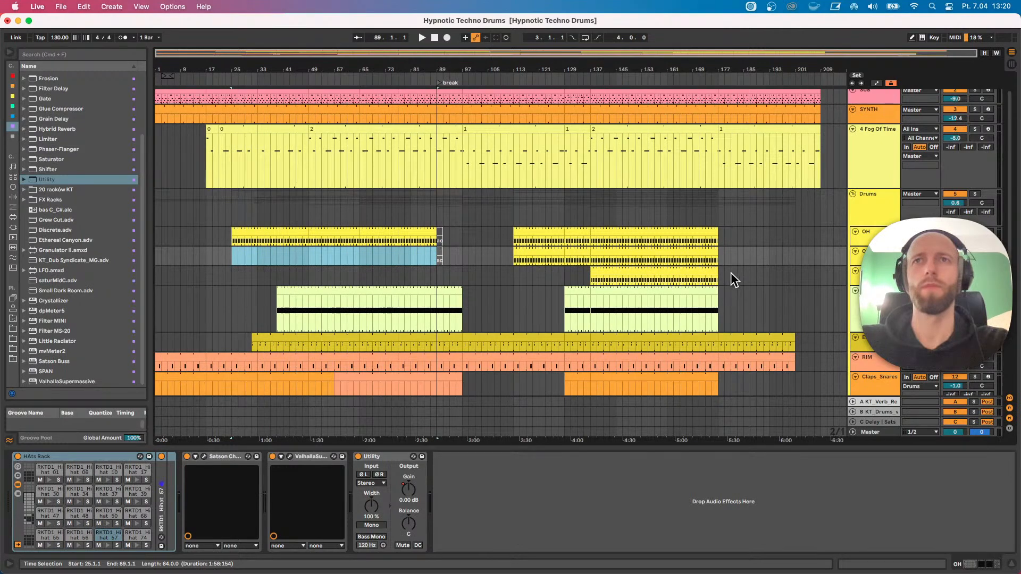
{"action": "left_click_drag", "start_coordinate": [727, 236], "coordinate": [509, 241]}
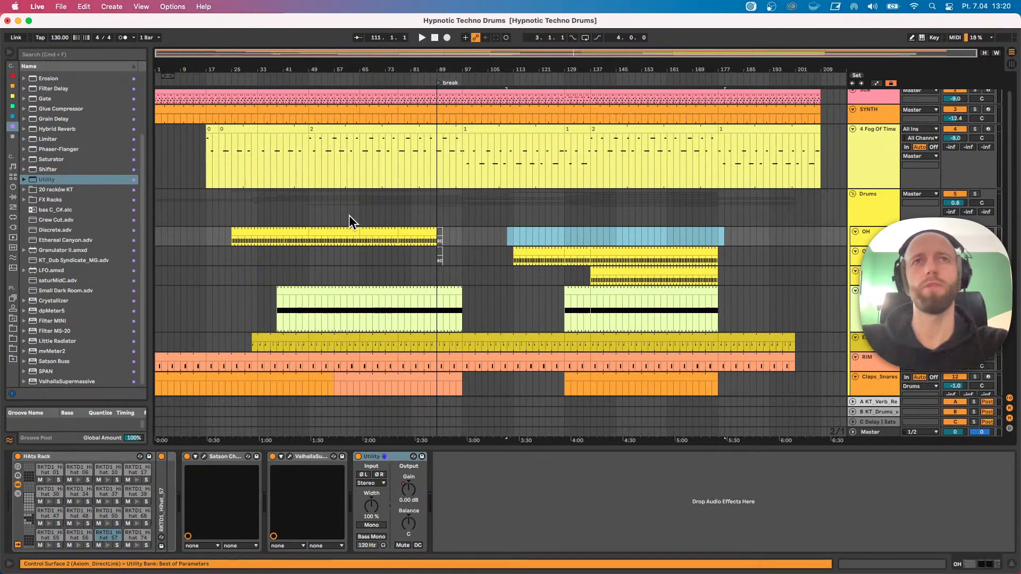
{"action": "scroll", "coordinate": [483, 245], "scroll_direction": "up", "scroll_amount": 2}
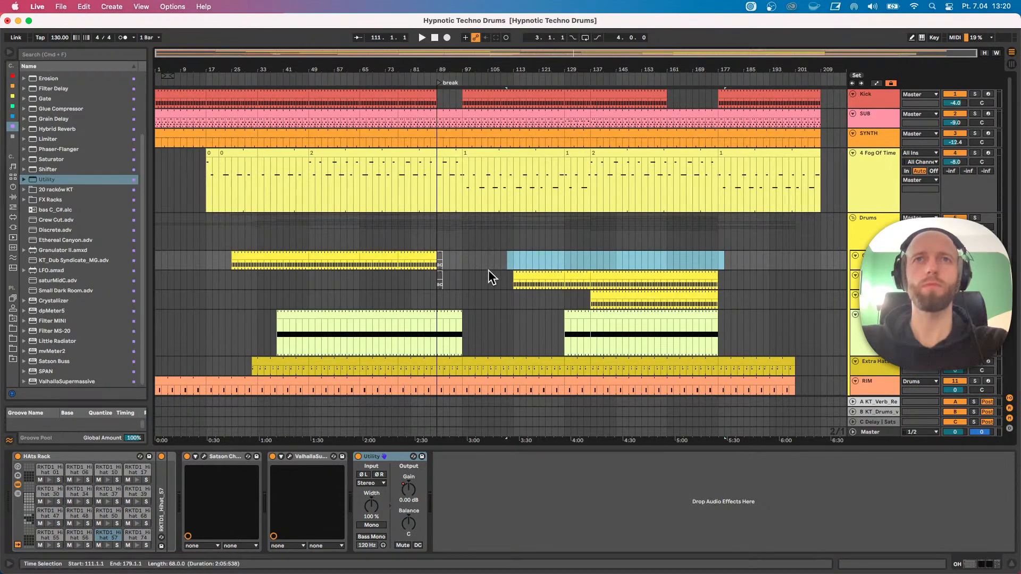
Listen to the original OH track soloed from bar 61.
{"action": "left_click", "coordinate": [516, 277]}
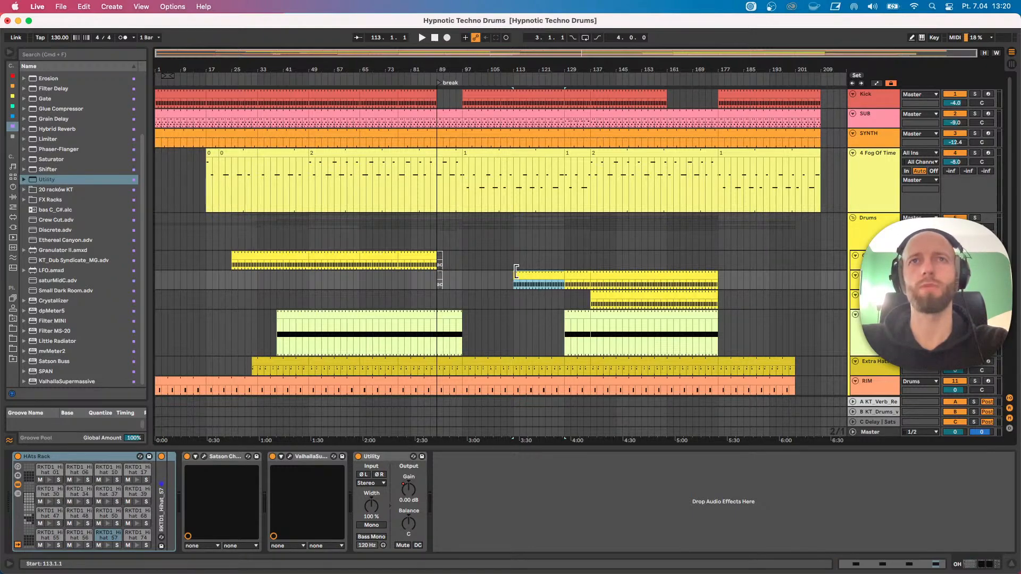
{"action": "left_click", "coordinate": [351, 281]}
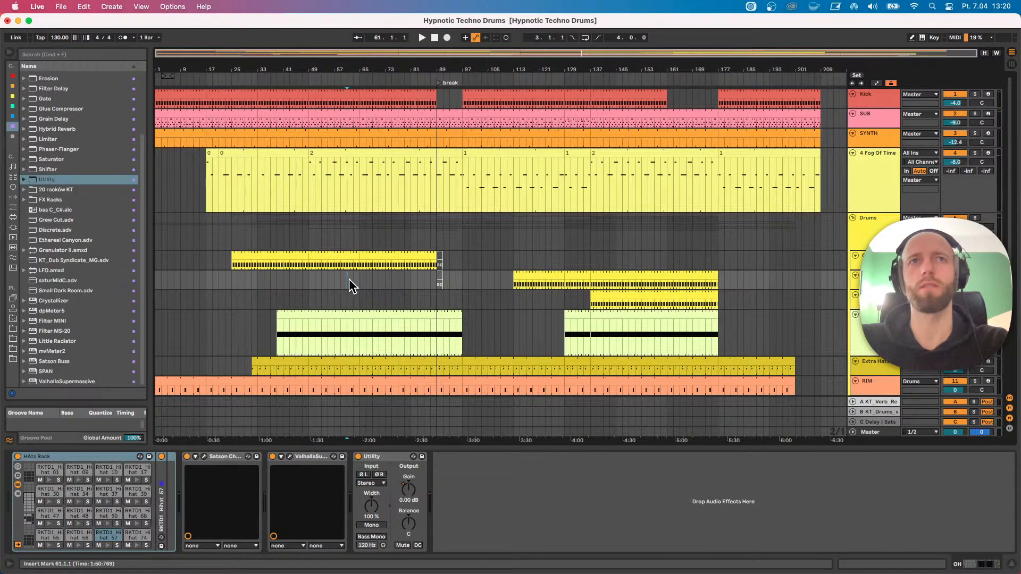
{"action": "key", "text": "space"}
{"action": "left_click", "coordinate": [975, 255]}
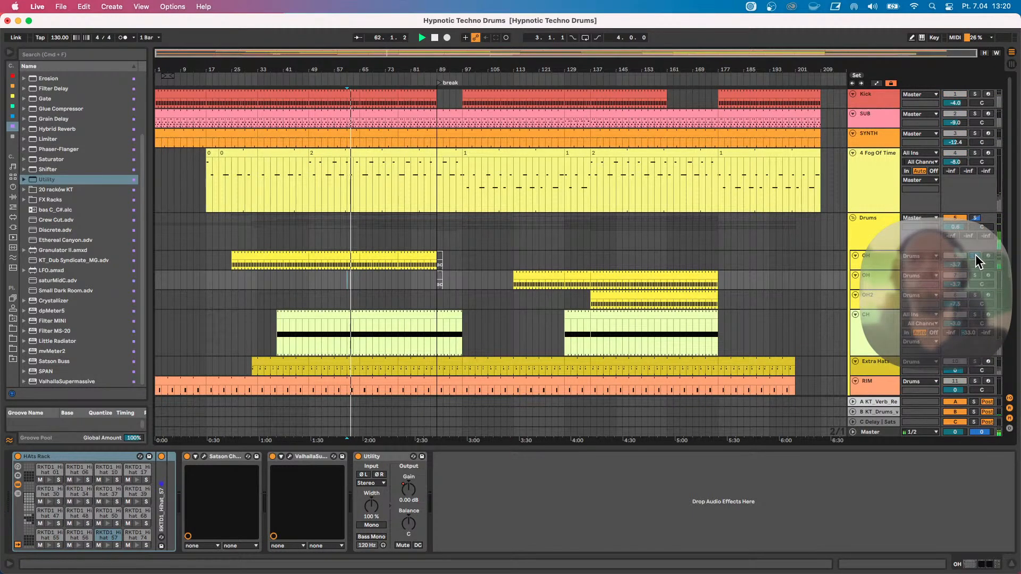
{"action": "left_click", "coordinate": [975, 255]}
Open the duplicated OH track's clip at bar 113 in an enlarged note editor and select all its RKTD1_Hihat_57 notes.
{"action": "left_click", "coordinate": [515, 280]}
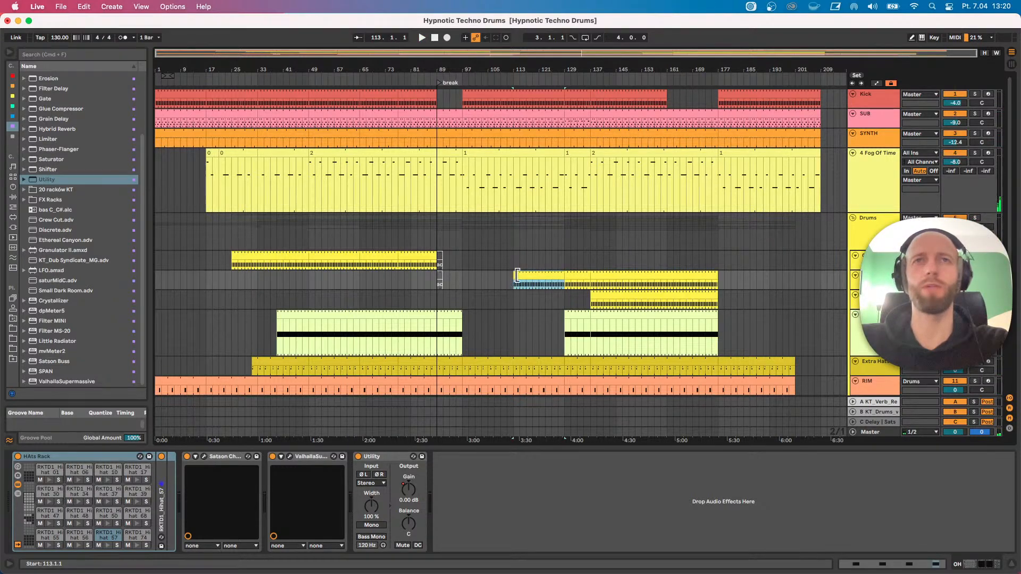
{"action": "double_click", "coordinate": [523, 275]}
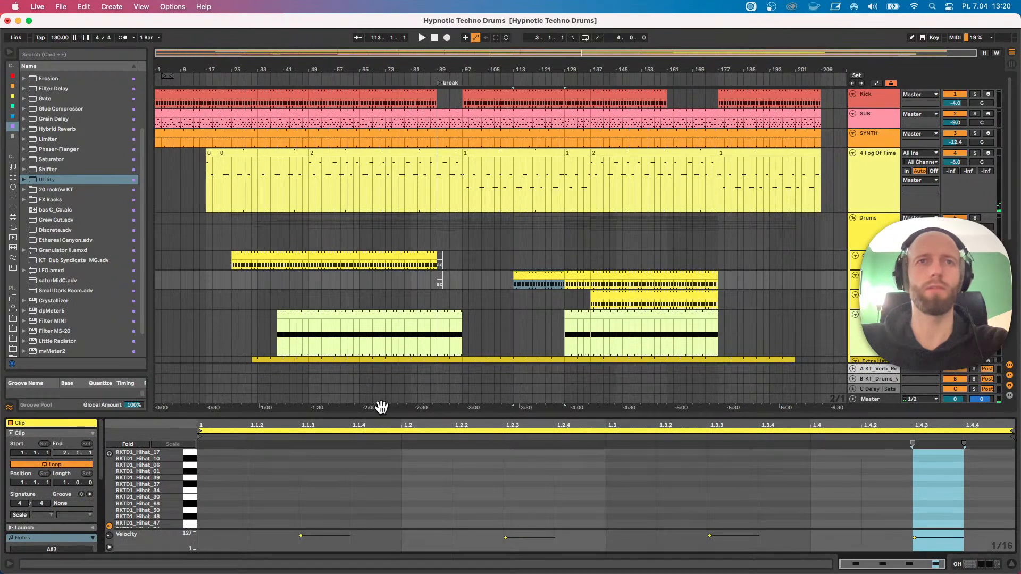
{"action": "left_click_drag", "start_coordinate": [382, 414], "coordinate": [382, 272]}
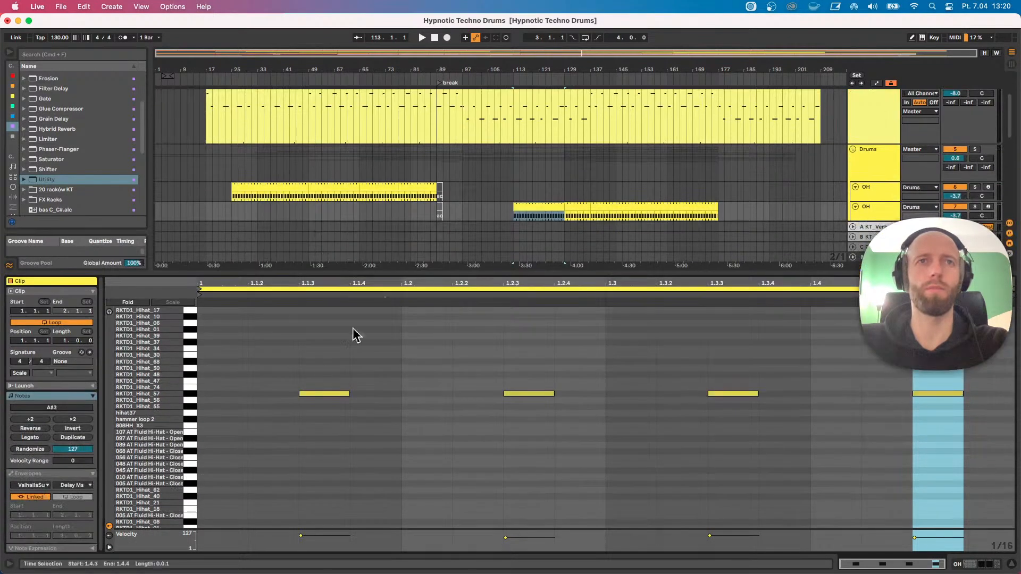
{"action": "left_click", "coordinate": [187, 393]}
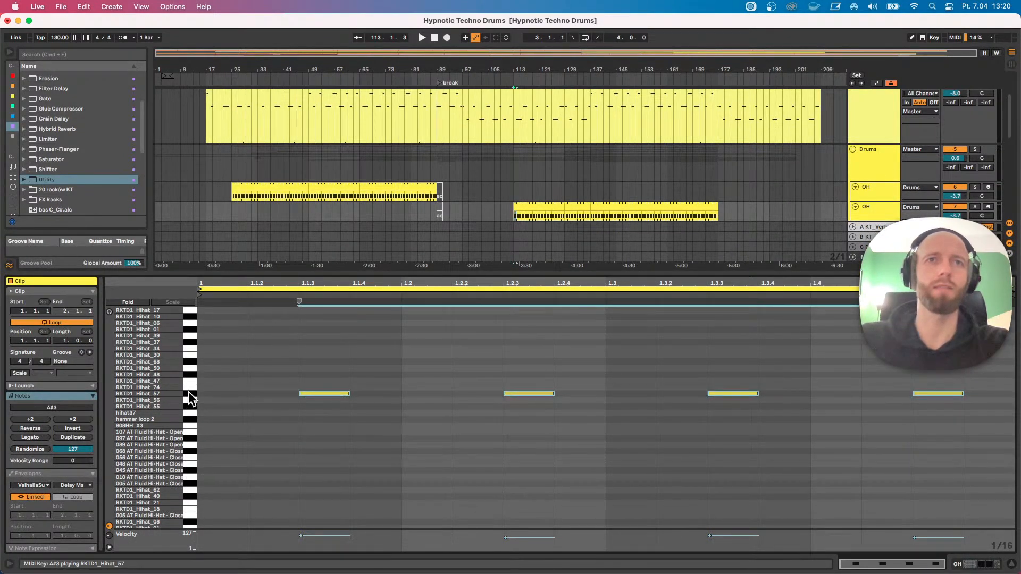
Audition the selected notes on other hi-hat samples during playback, moving them stepwise up to RKTD1_Hihat_17 and back down to RKTD1_Hihat_39.
{"action": "key", "text": "space"}
{"action": "key", "text": "Up"}
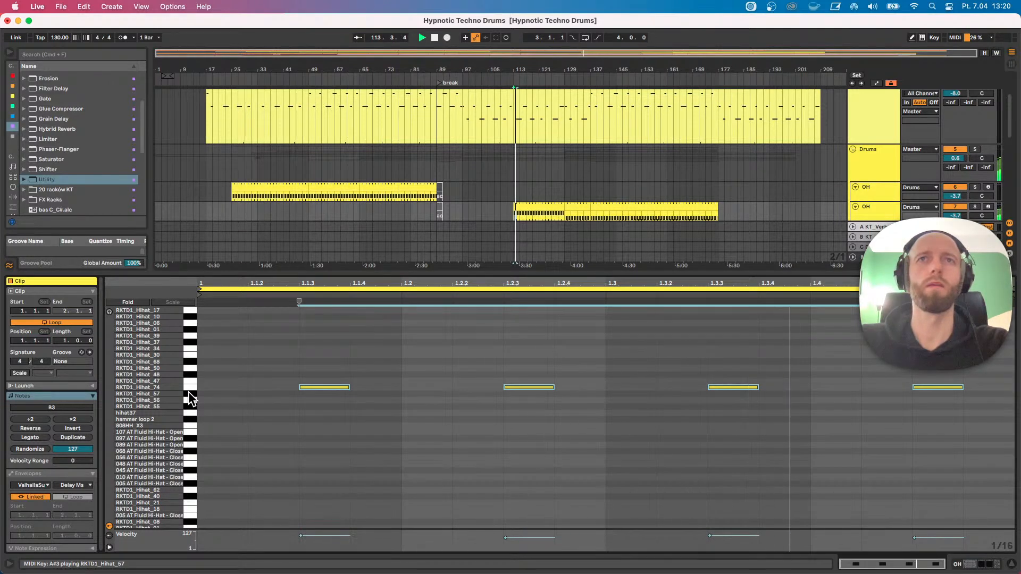
{"action": "key", "text": "Up"}
{"action": "key", "text": "Up"}
{"action": "key", "text": "Up"}
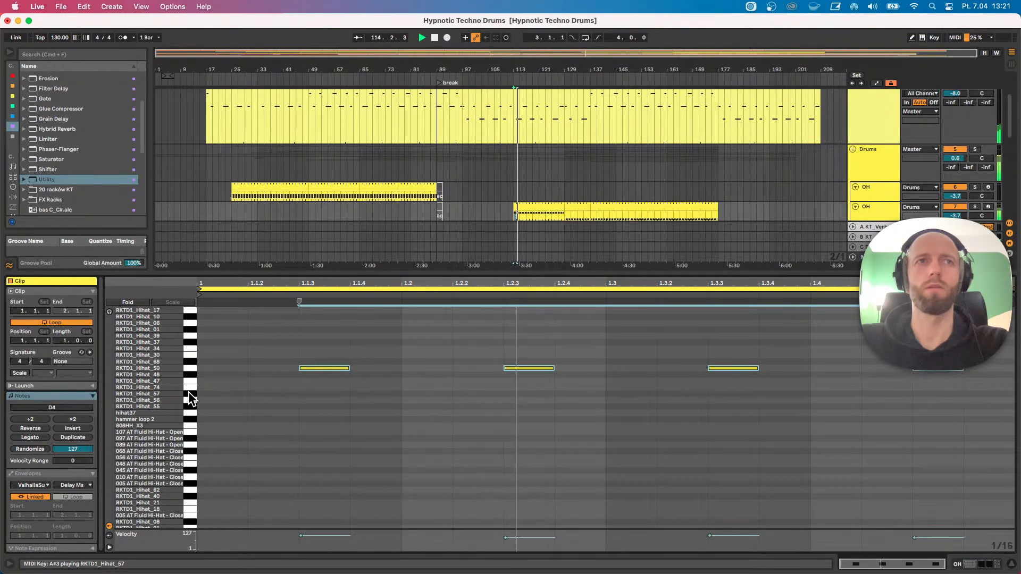
{"action": "key", "text": "Up"}
{"action": "key", "text": "Up"}
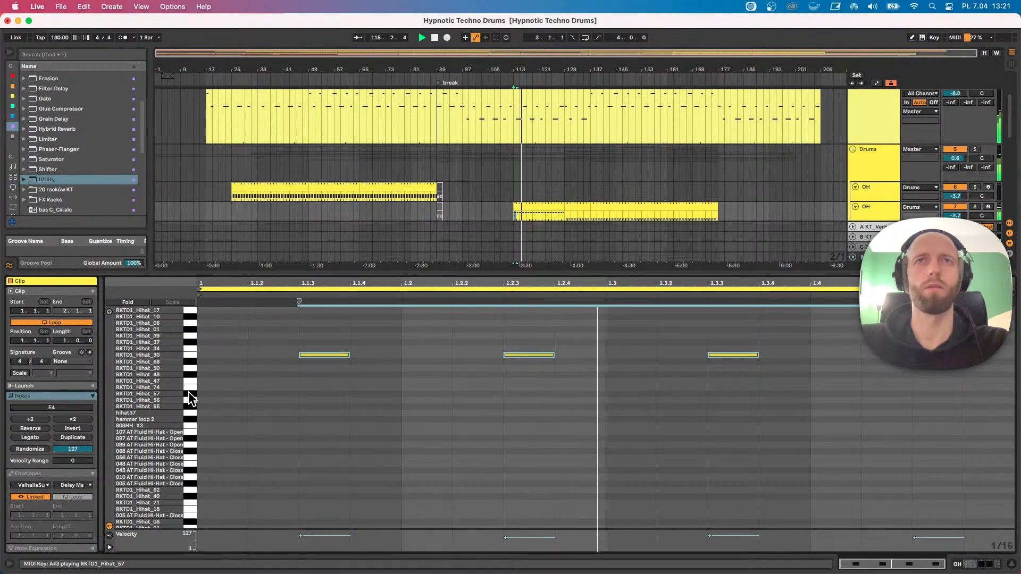
{"action": "key", "text": "Up"}
{"action": "key", "text": "Up"}
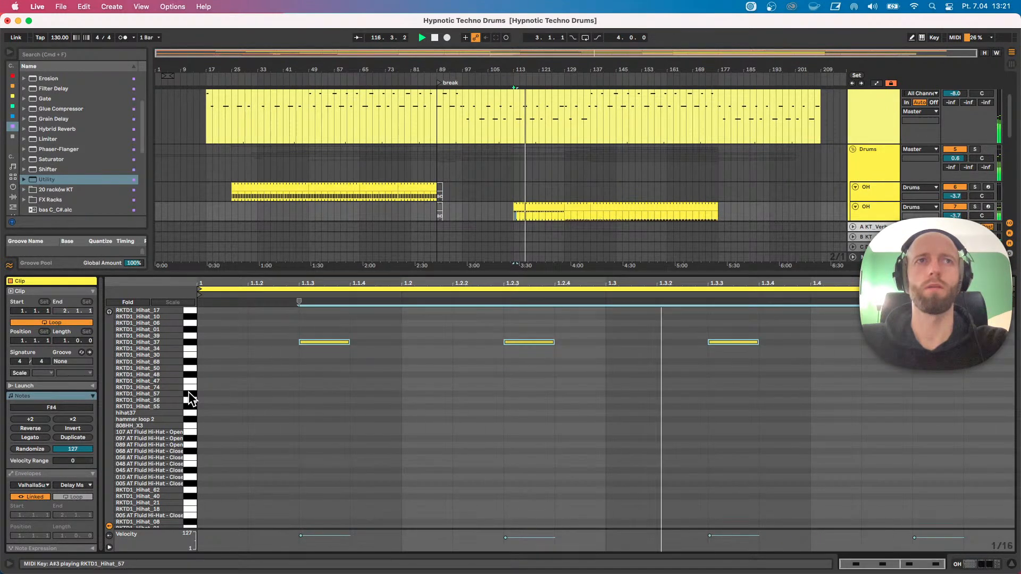
{"action": "key", "text": "Up"}
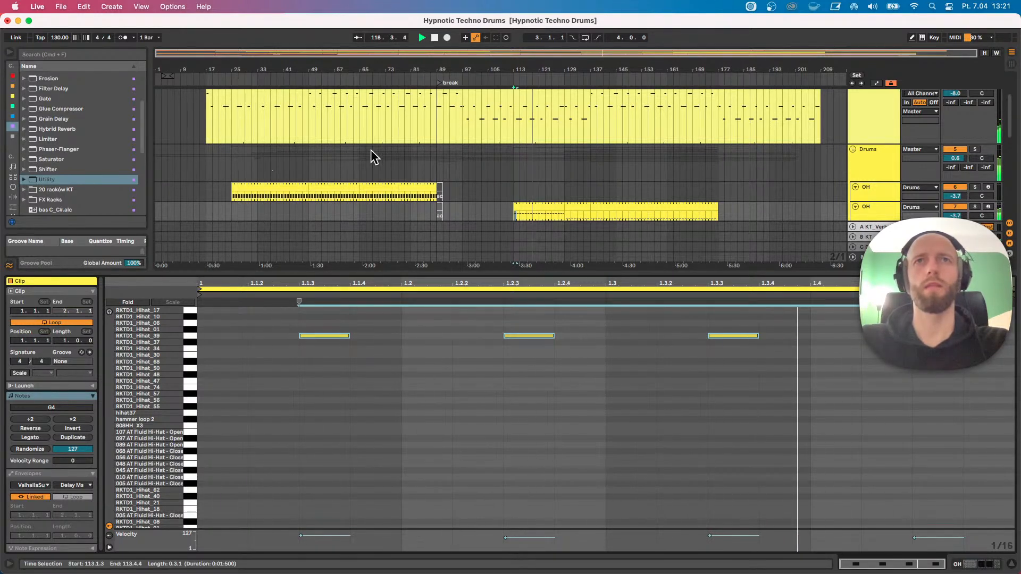
{"action": "key", "text": "Up"}
{"action": "key", "text": "Up"}
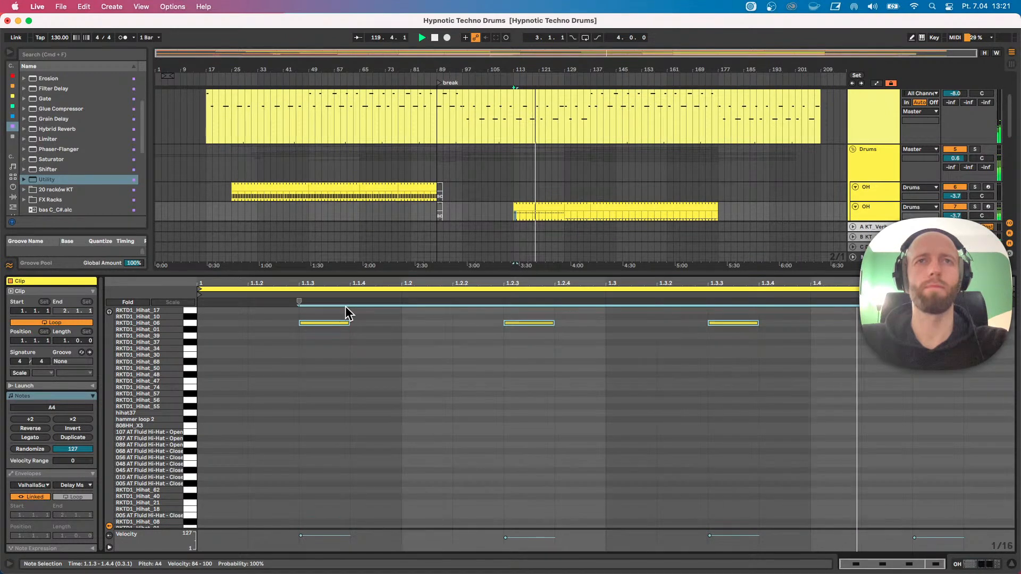
{"action": "key", "text": "Up"}
{"action": "key", "text": "Up"}
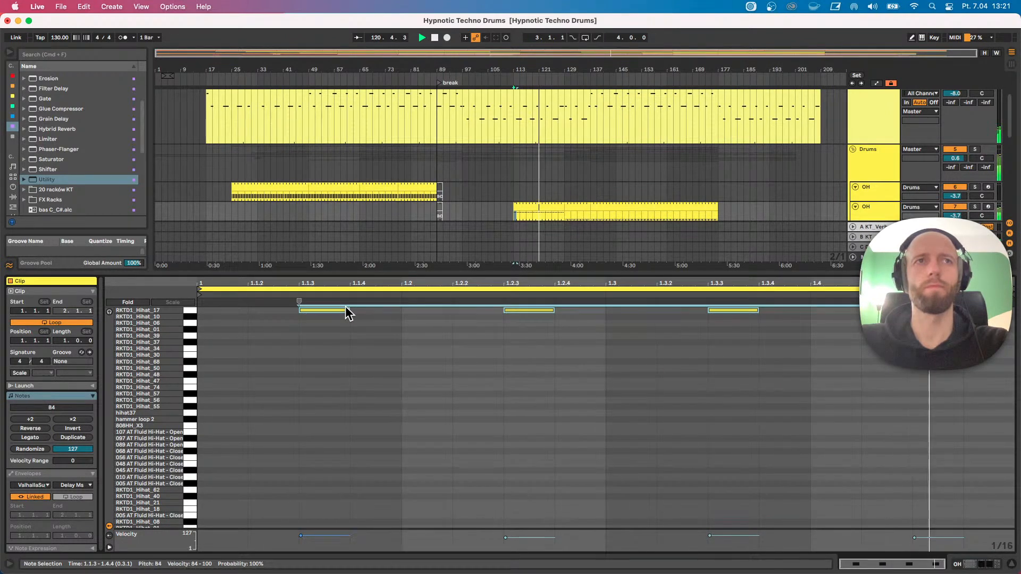
{"action": "key", "text": "Down"}
{"action": "key", "text": "Down"}
{"action": "key", "text": "Down"}
{"action": "key", "text": "Down"}
{"action": "key", "text": "Down"}
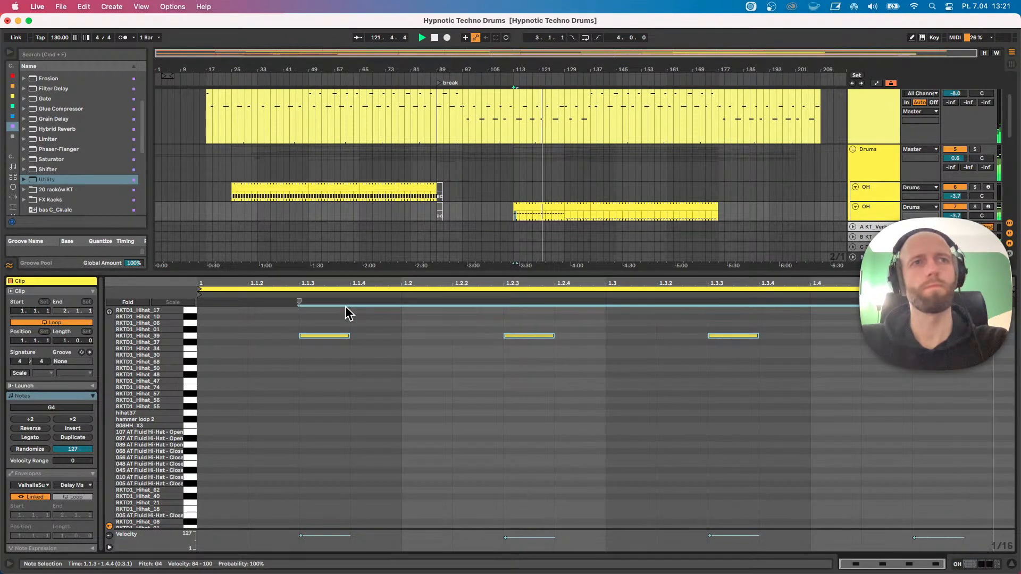
Move the selected notes down to the lower hi-hat samples and settle them on RKTD1_Hihat_62.
{"action": "left_click_drag", "start_coordinate": [322, 351], "coordinate": [320, 486]}
{"action": "key", "text": "Up"}
{"action": "key", "text": "Up"}
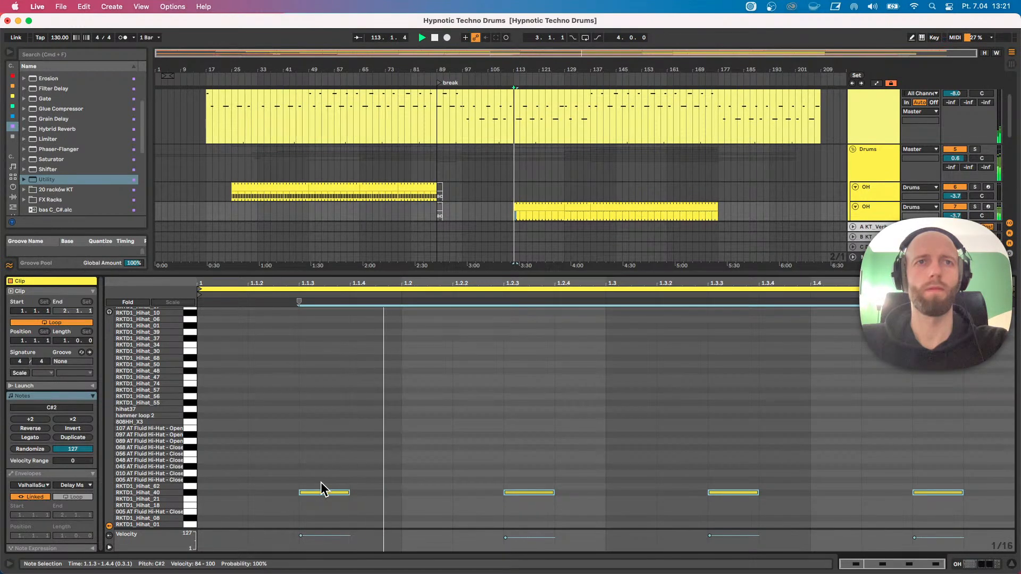
{"action": "key", "text": "Up"}
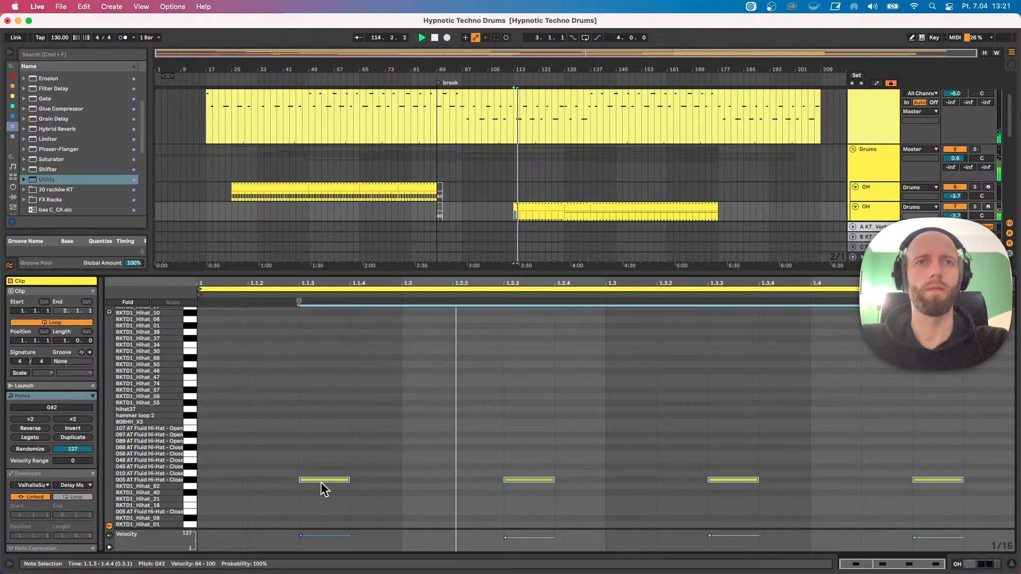
{"action": "key", "text": "Down"}
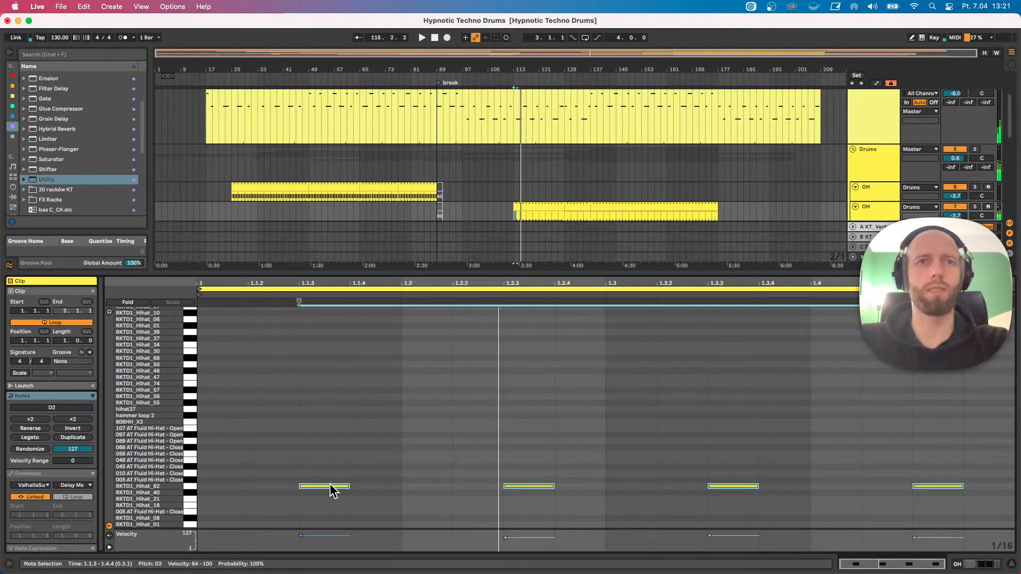
Layer a copy of the notes on RKTD1_Hihat_57 with velocities of 43 to 51.
{"action": "left_click_drag", "start_coordinate": [330, 487], "coordinate": [326, 393]}
{"action": "key", "text": "0"}
{"action": "key", "text": "0"}
{"action": "left_click_drag", "start_coordinate": [330, 390], "coordinate": [330, 356]}
{"action": "key", "text": "super+z"}
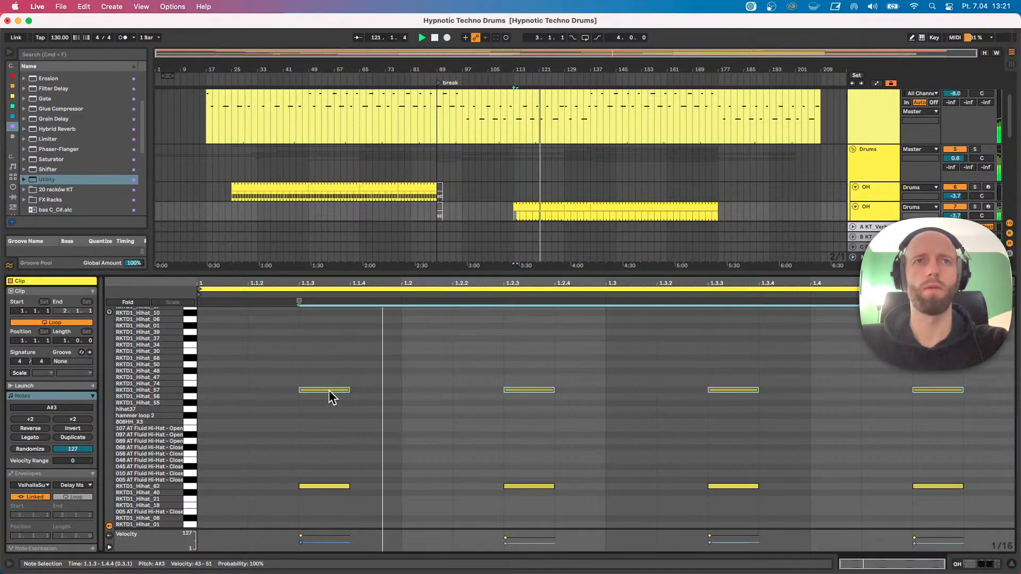
Compare playback at bars 71 and 113 and set the duplicated OH track's volume to -5.6 dB.
{"action": "left_click", "coordinate": [376, 210]}
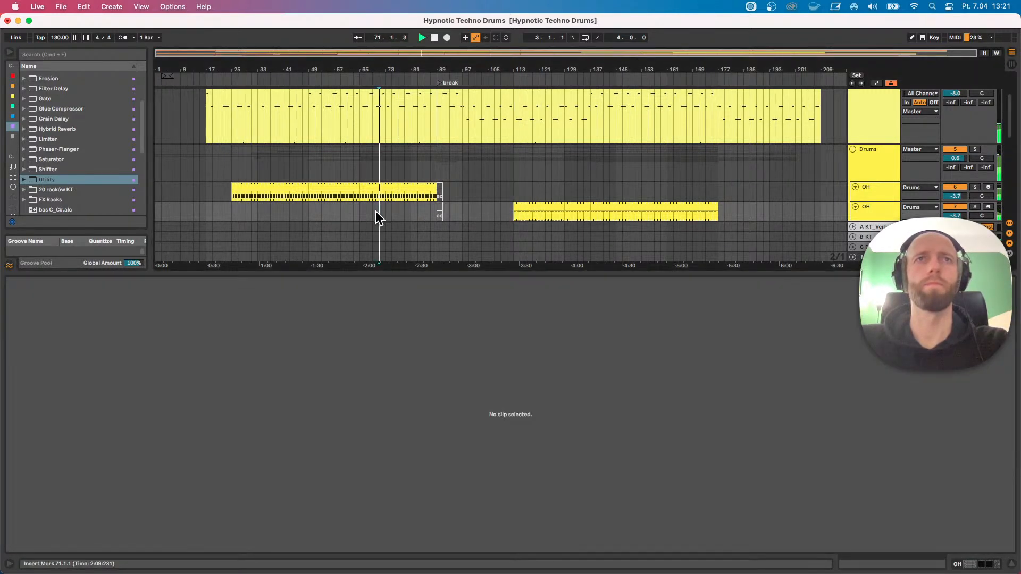
{"action": "left_click", "coordinate": [513, 191]}
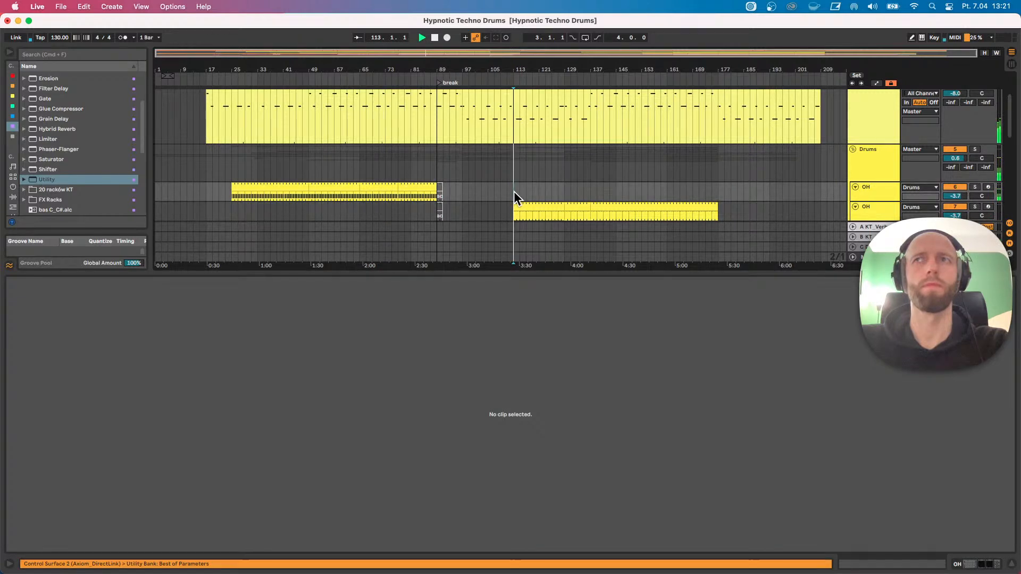
{"action": "scroll", "coordinate": [558, 194], "scroll_direction": "down", "scroll_amount": 5}
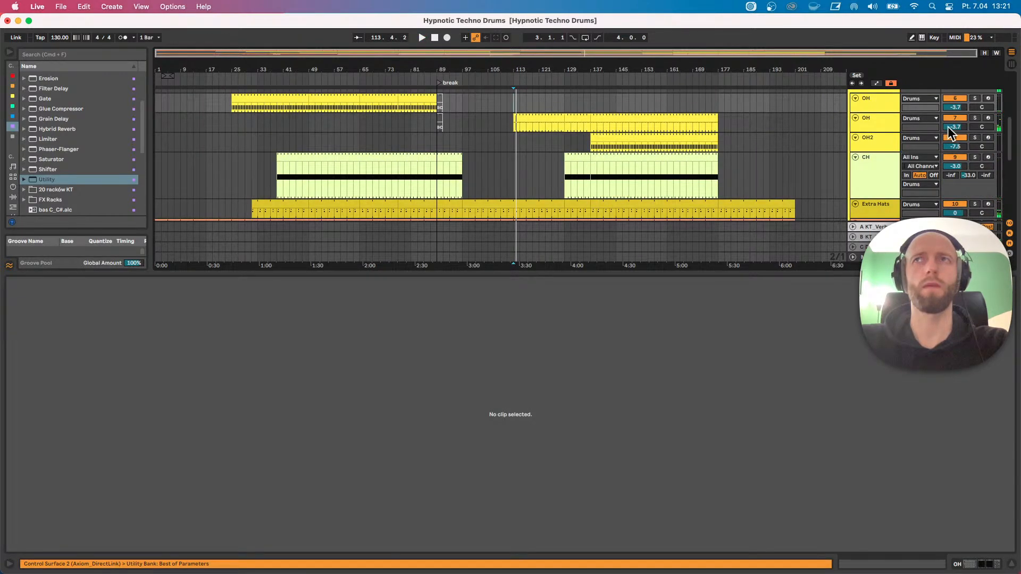
{"action": "key", "text": "space"}
{"action": "scroll", "coordinate": [600, 160], "scroll_direction": "up", "scroll_amount": 5}
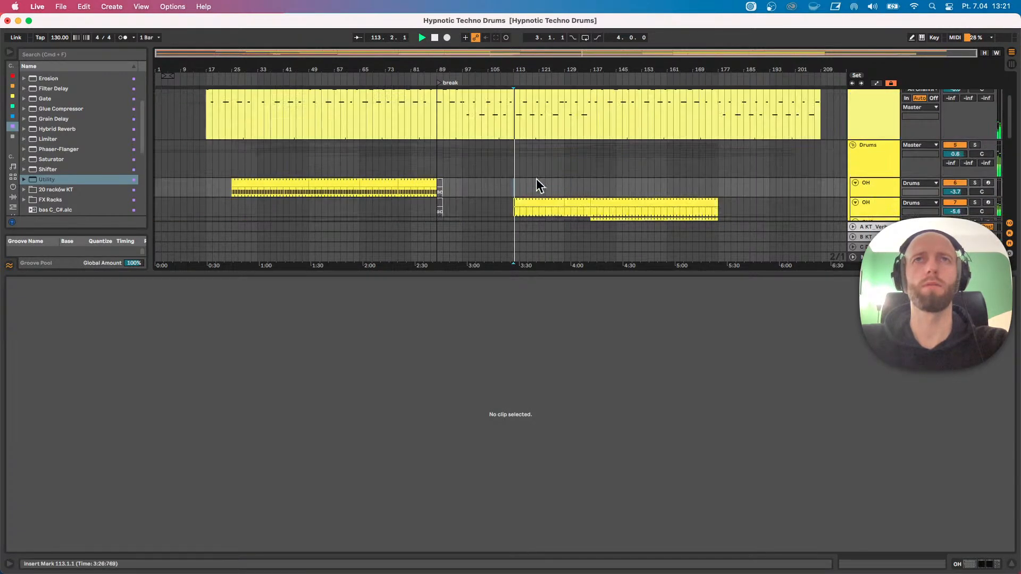
Set the original OH track's volume to -2.5 dB while playing from bar 79, and compare with playback from bar 113.
{"action": "left_click", "coordinate": [404, 207]}
{"action": "left_click_drag", "start_coordinate": [450, 271], "coordinate": [451, 413]}
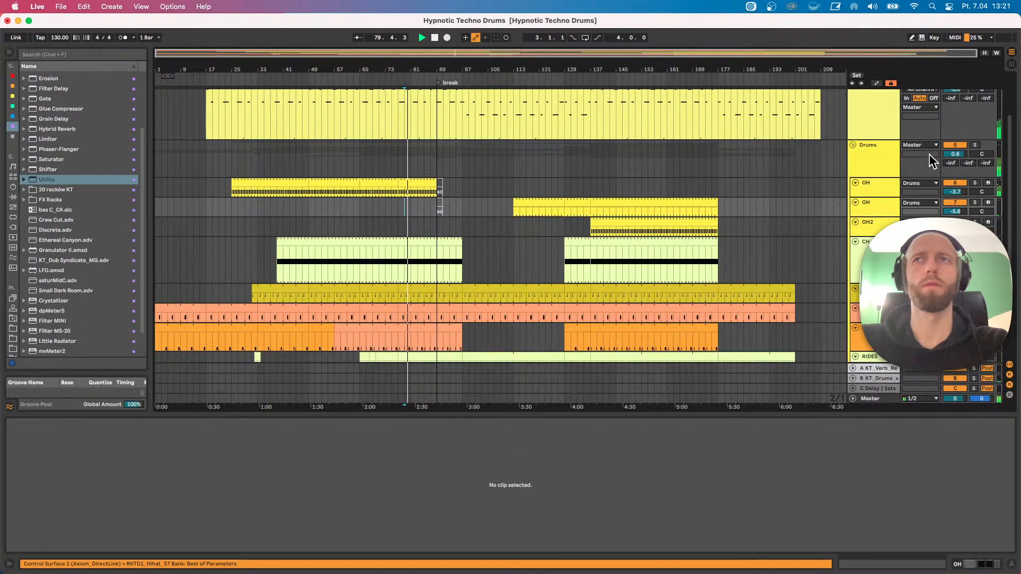
{"action": "left_click_drag", "start_coordinate": [953, 192], "coordinate": [954, 186]}
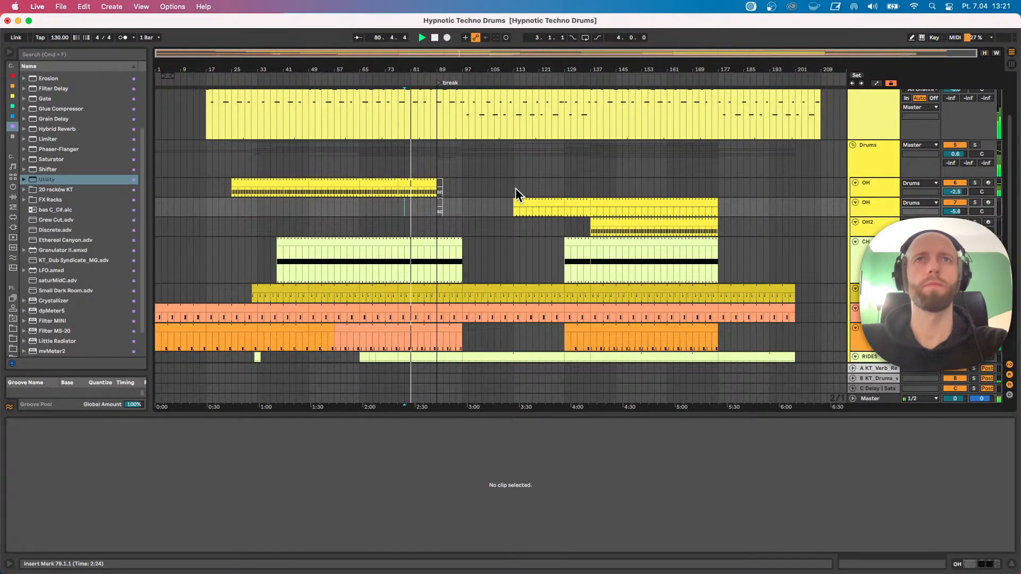
{"action": "left_click", "coordinate": [512, 187]}
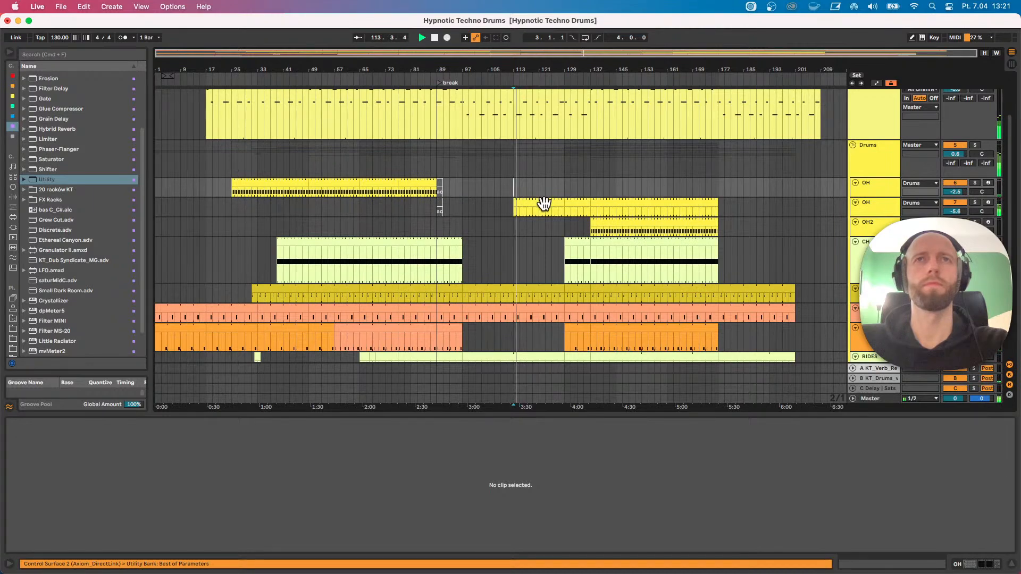
Listen to the duplicated OH track soloed from bar 113 and the OH2 track soloed from bar 137.
{"action": "left_click", "coordinate": [863, 208]}
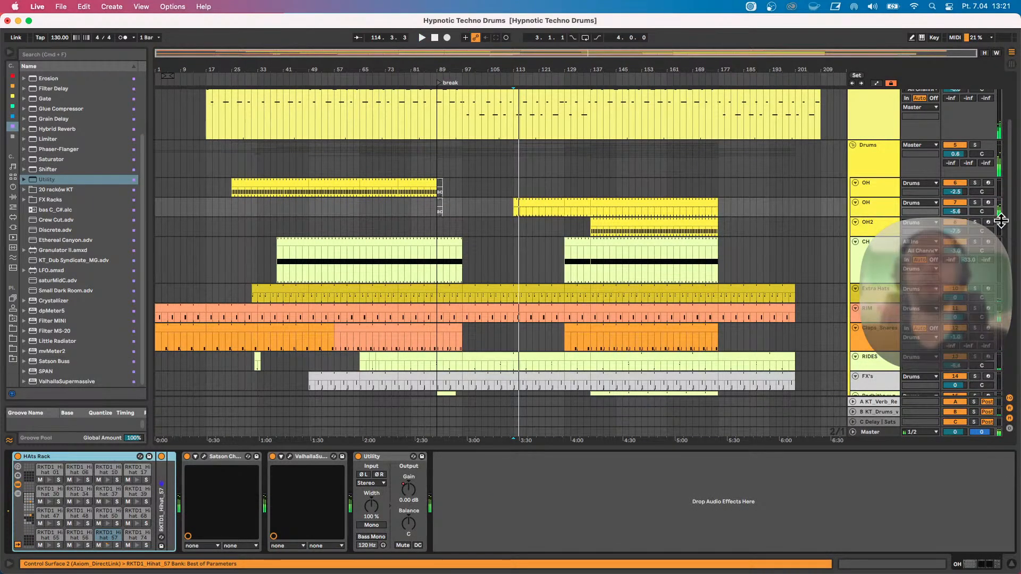
{"action": "left_click", "coordinate": [975, 202]}
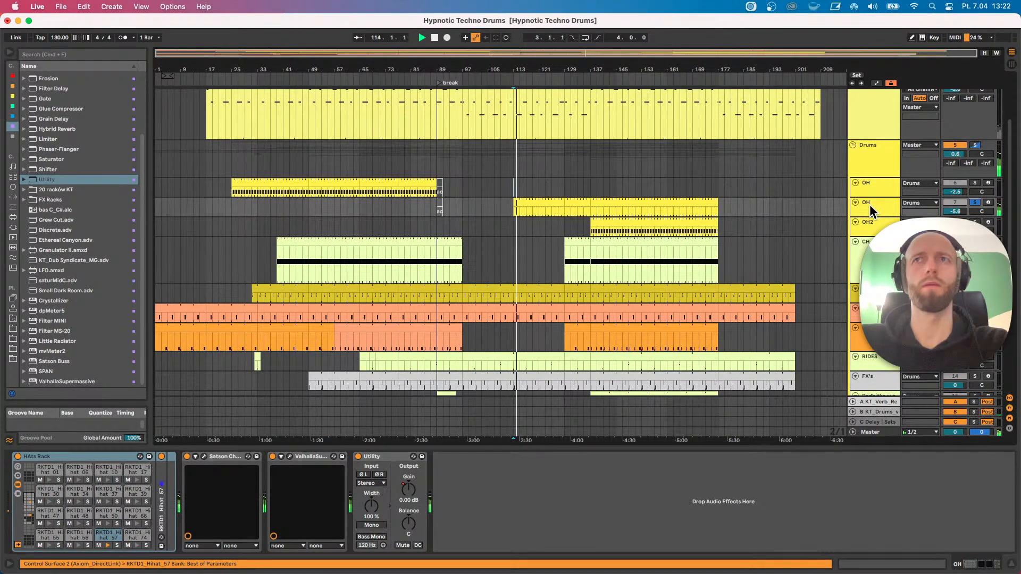
{"action": "key", "text": "space"}
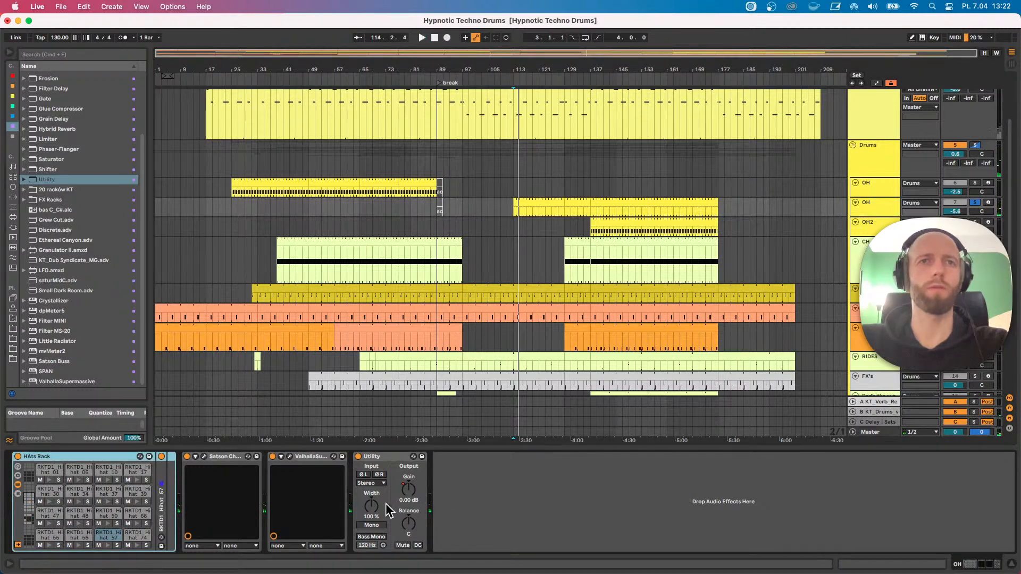
{"action": "left_click", "coordinate": [596, 229]}
{"action": "key", "text": "space"}
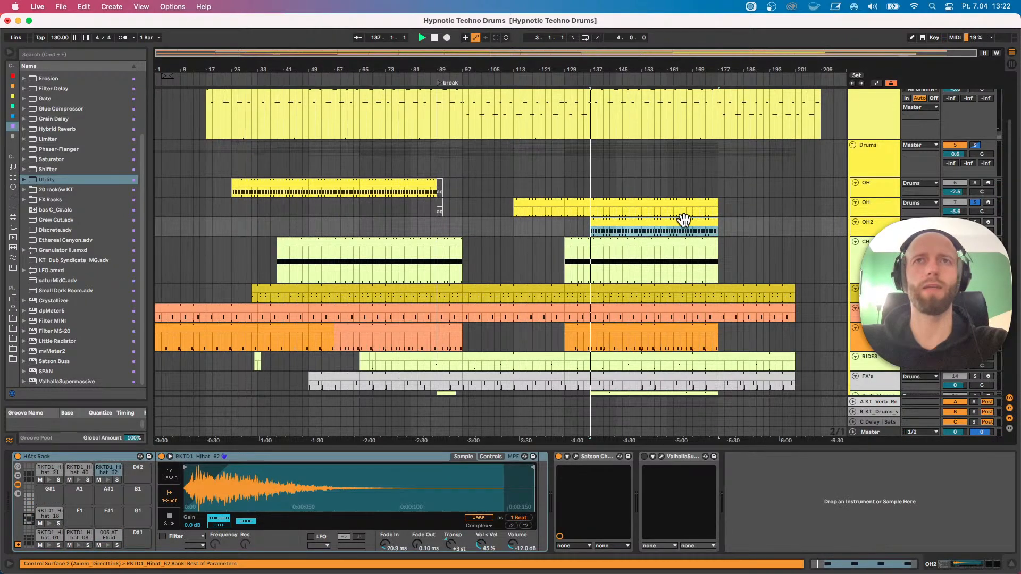
{"action": "left_click", "coordinate": [975, 223]}
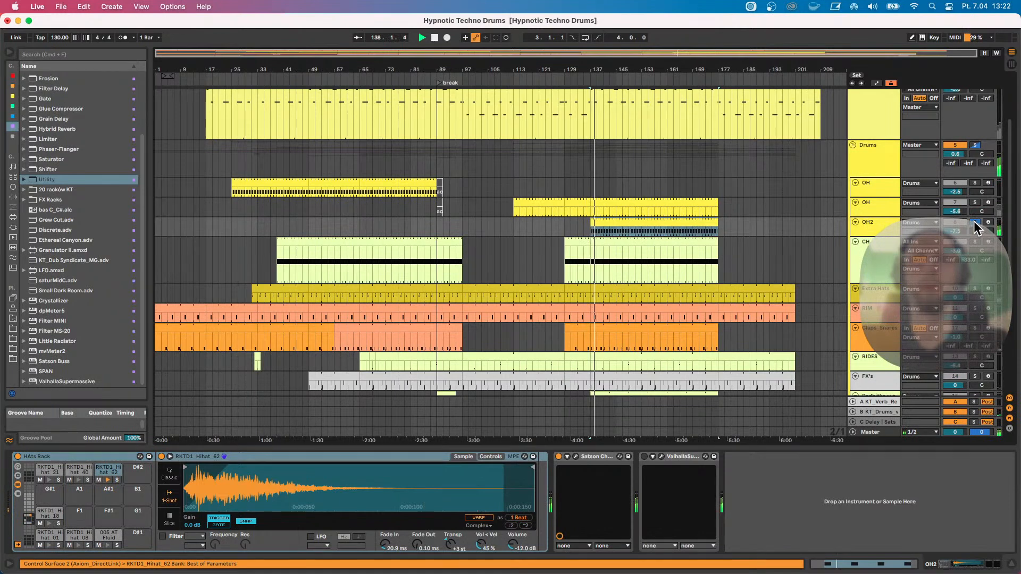
{"action": "key", "text": "space"}
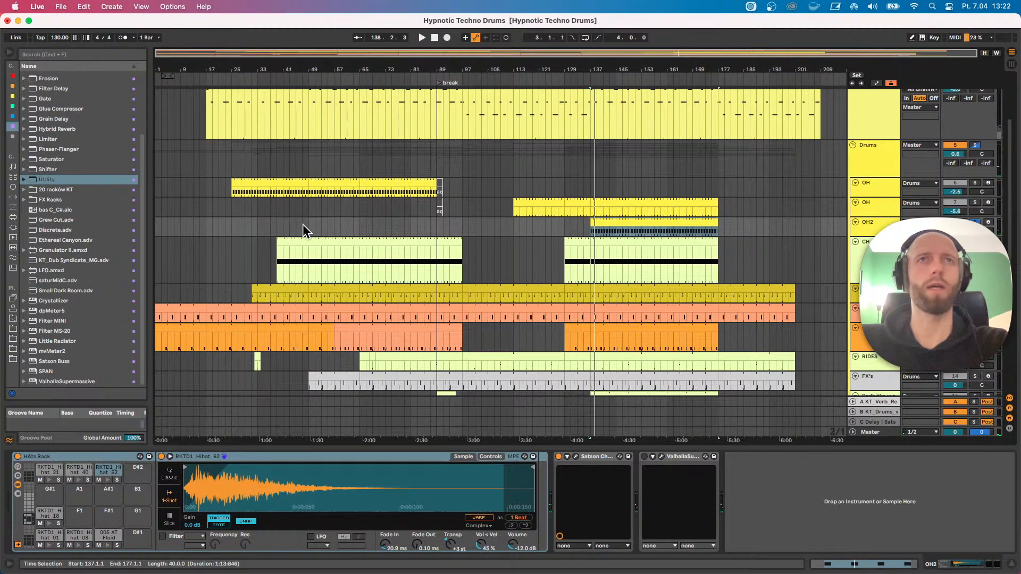
Copy the OH2 clip from bar 137 to bar 65 and extend the copy to the break at bar 89.
{"action": "left_click", "coordinate": [642, 231], "text": "shift"}
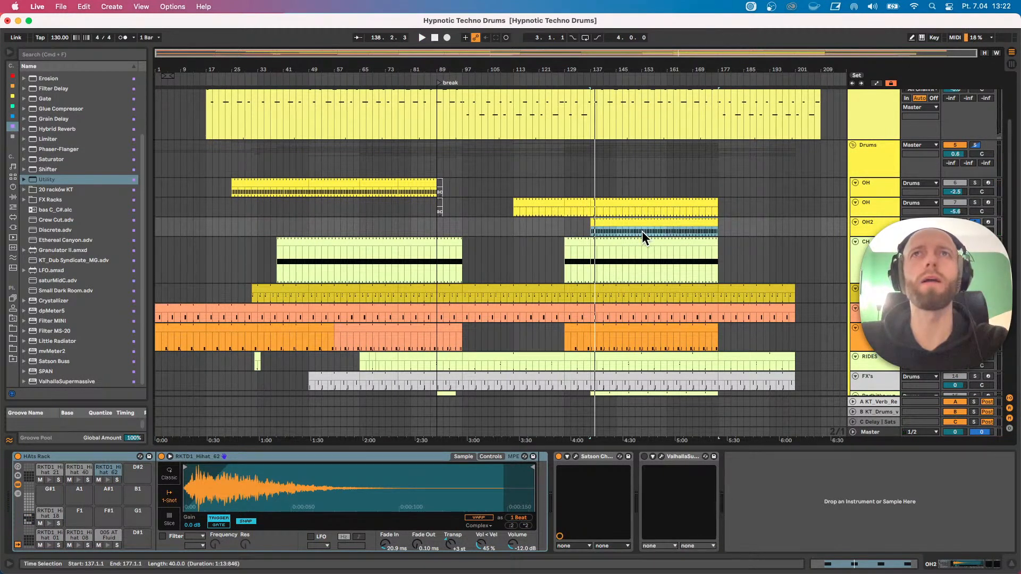
{"action": "left_click_drag", "start_coordinate": [626, 224], "coordinate": [393, 228]}
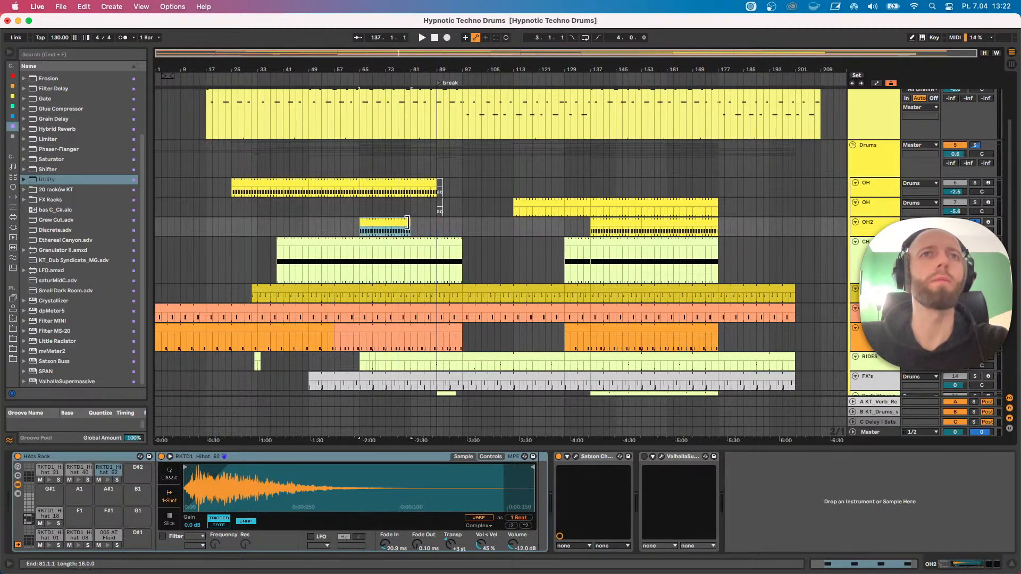
{"action": "left_click", "coordinate": [353, 204]}
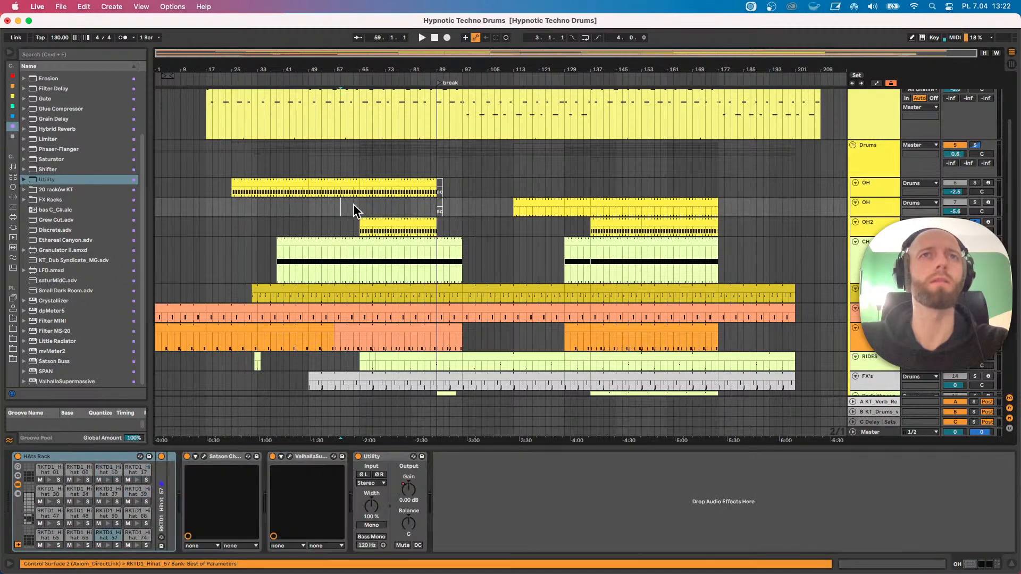
Set the Utility width on the soloed duplicated OH track to 0.9 % and continue playback from the OH2 clip at bar 137.
{"action": "left_click", "coordinate": [548, 198]}
{"action": "key", "text": "space"}
{"action": "left_click", "coordinate": [974, 203]}
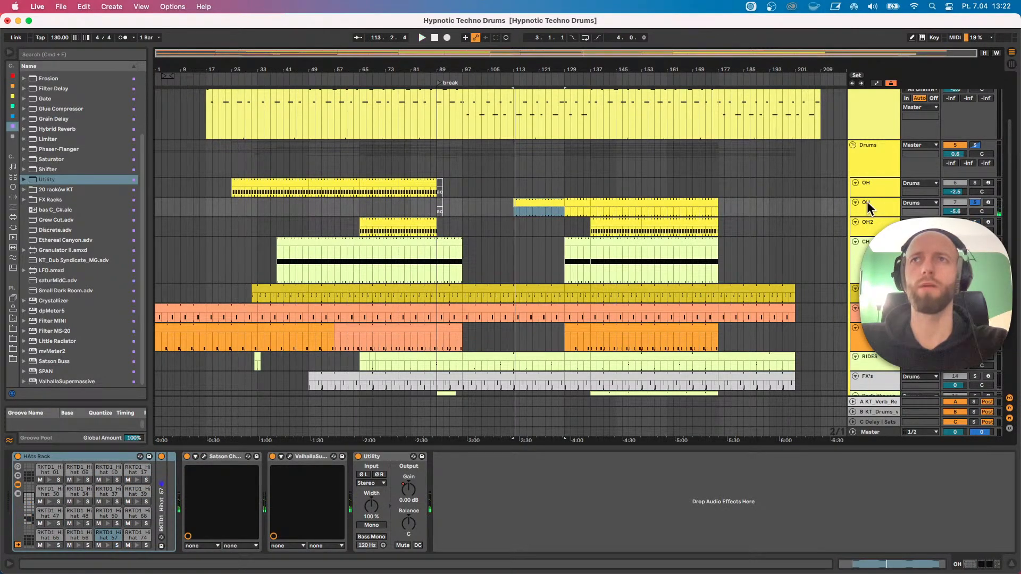
{"action": "left_click_drag", "start_coordinate": [371, 505], "coordinate": [371, 541]}
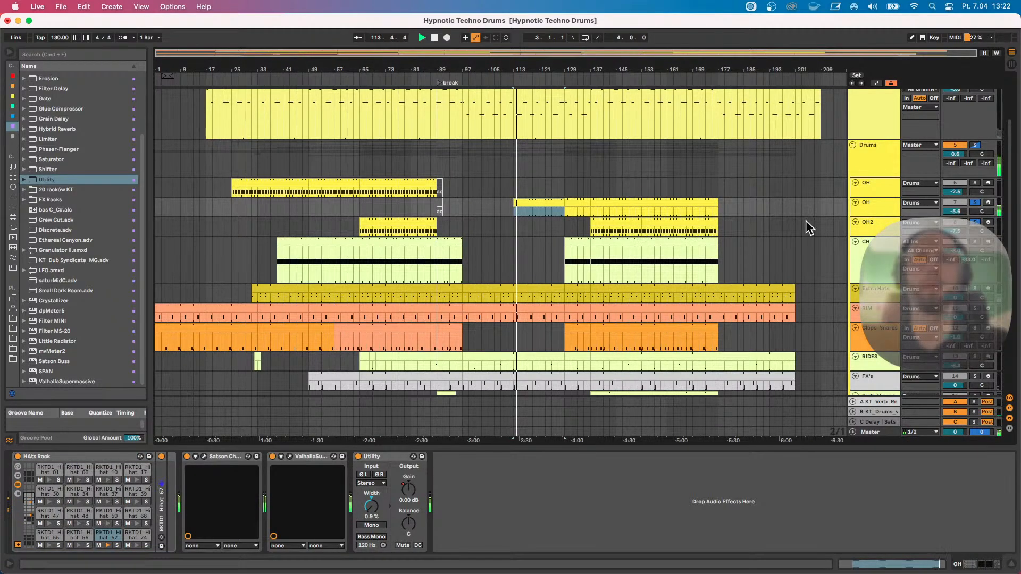
{"action": "left_click", "coordinate": [589, 226]}
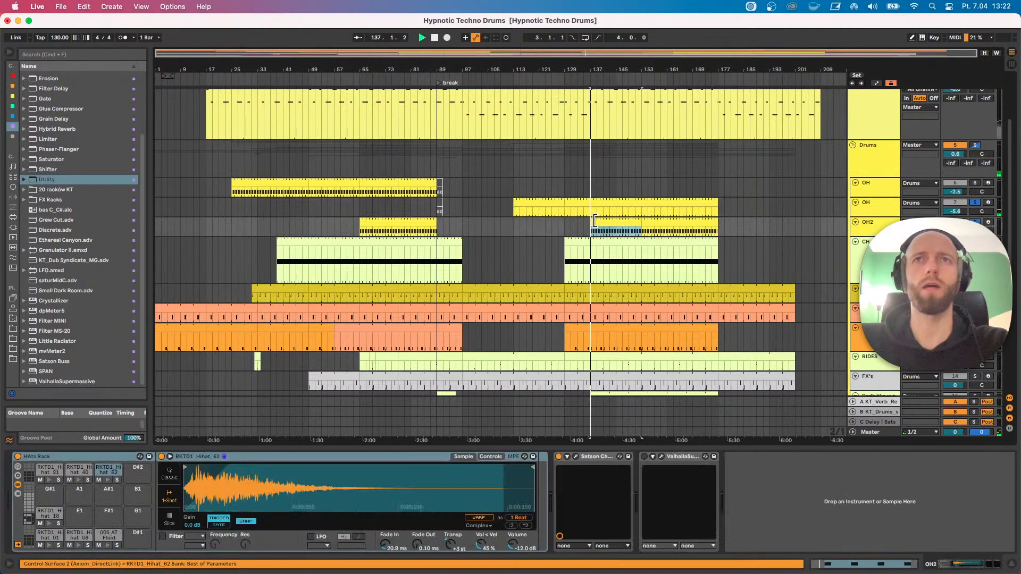
Clear the solos on the OH2 and duplicated OH tracks and listen to the full mix leading into bar 113.
{"action": "left_click", "coordinate": [973, 221]}
{"action": "left_click", "coordinate": [973, 222]}
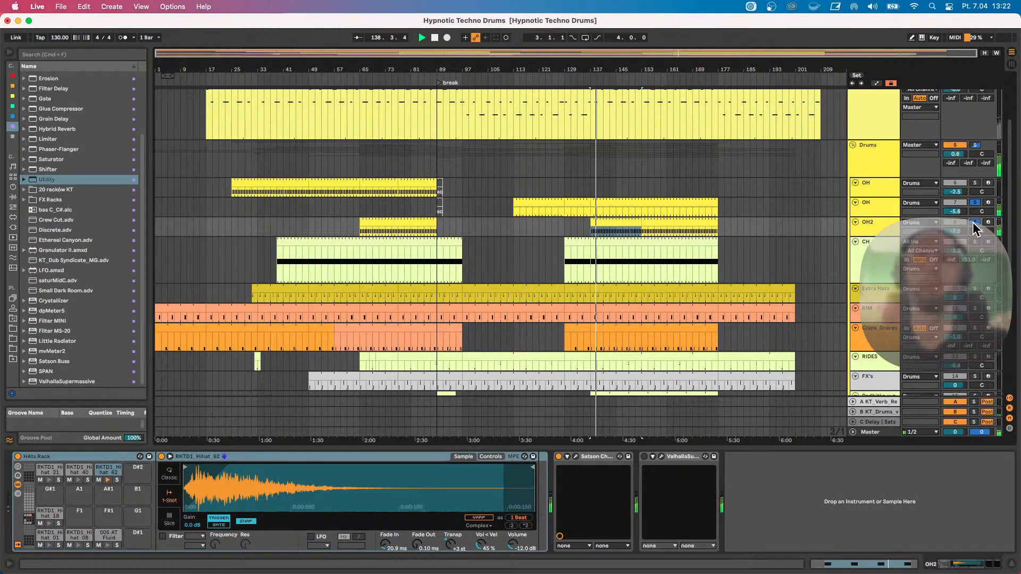
{"action": "key", "text": "space"}
{"action": "left_click_drag", "start_coordinate": [513, 206], "coordinate": [699, 206]}
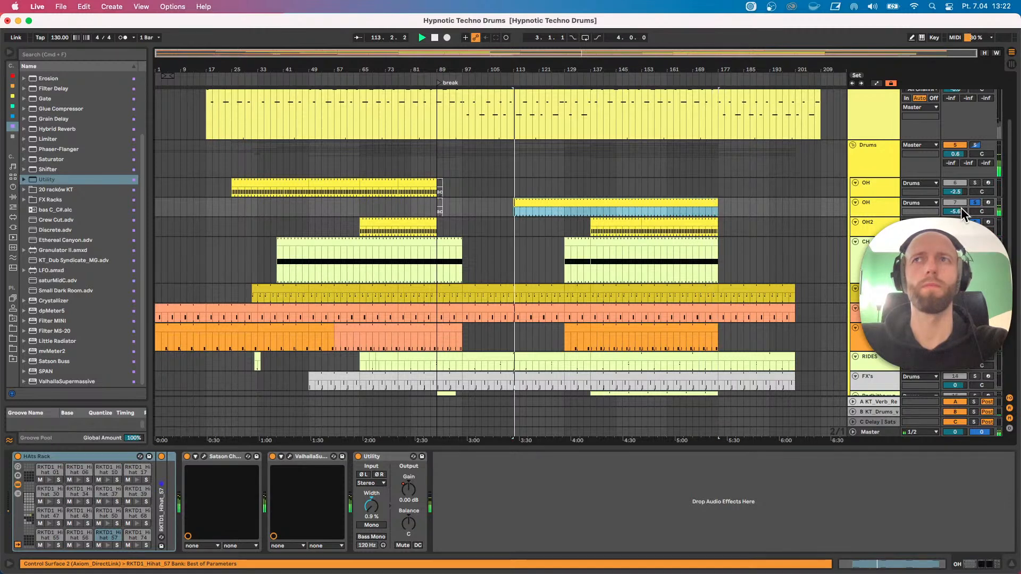
{"action": "left_click", "coordinate": [975, 222]}
{"action": "left_click", "coordinate": [496, 205]}
{"action": "key", "text": "space"}
{"action": "key", "text": "space"}
{"action": "mouse_move", "coordinate": [514, 71]}
{"action": "left_mouse_down"}
{"action": "mouse_move", "coordinate": [511, 88]}
{"action": "mouse_move", "coordinate": [481, 85]}
{"action": "mouse_move", "coordinate": [501, 70]}
{"action": "left_mouse_up"}
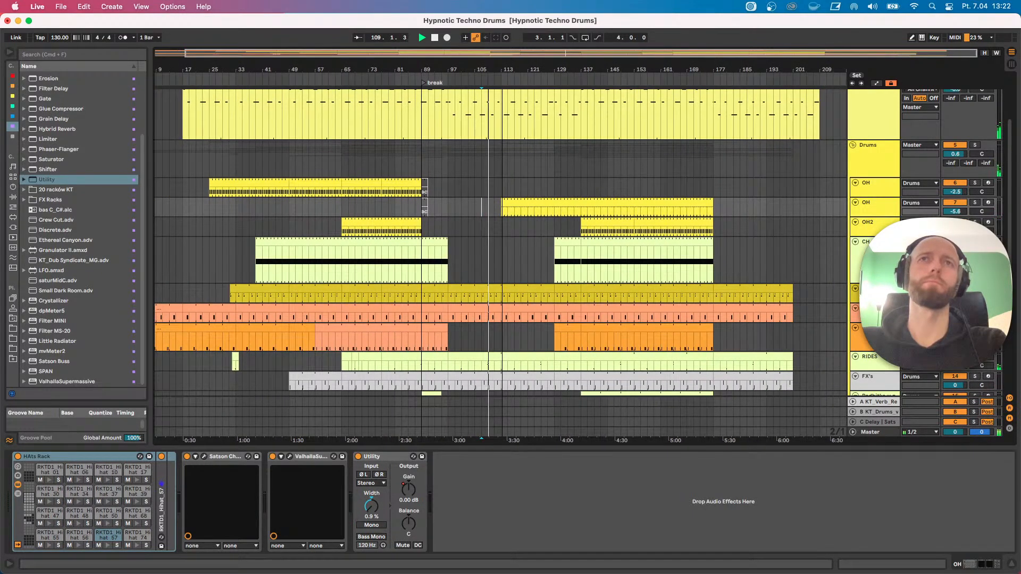
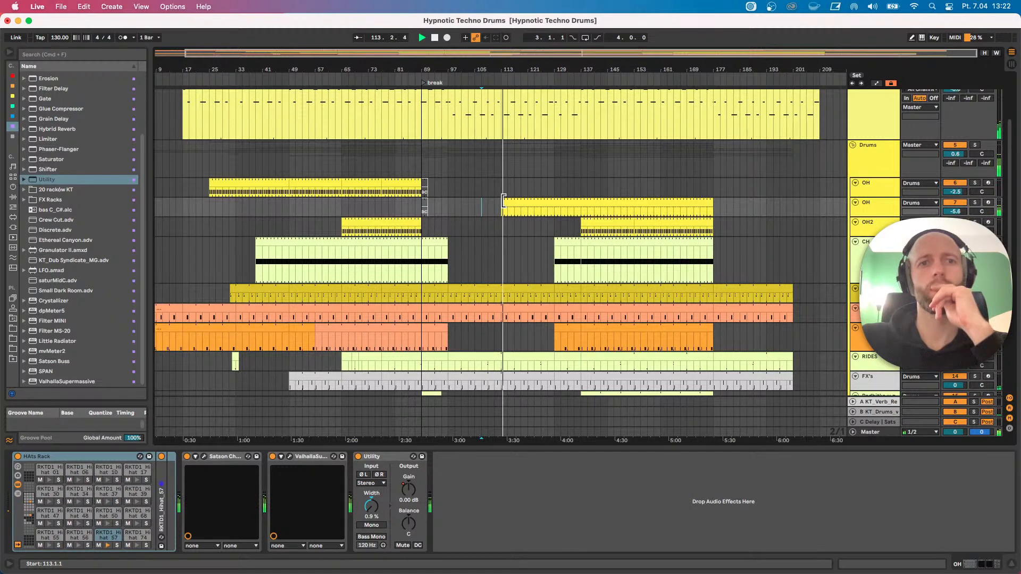
{"action": "key", "text": "space"}
{"action": "left_click", "coordinate": [509, 202]}
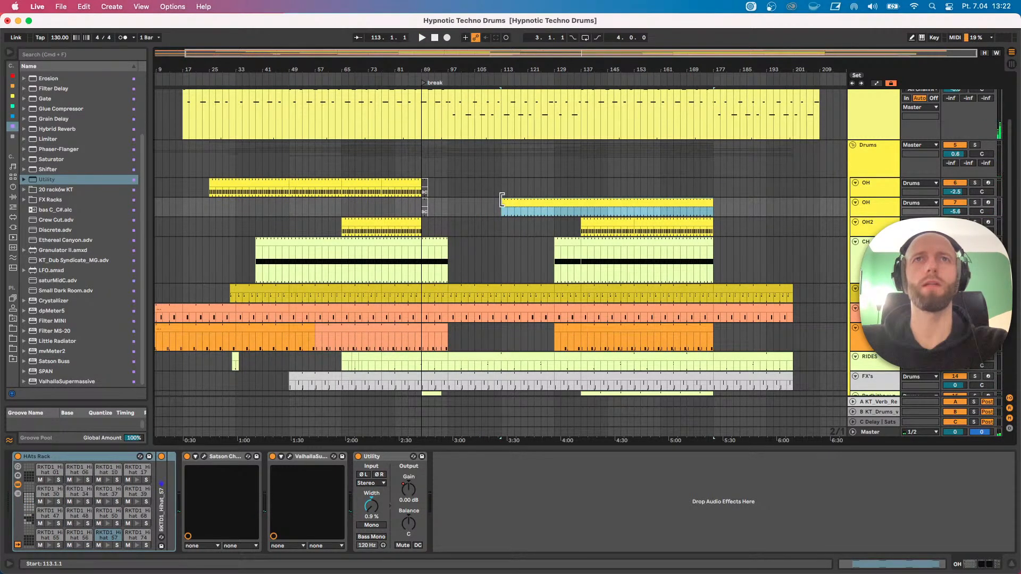
{"action": "right_click", "coordinate": [865, 208]}
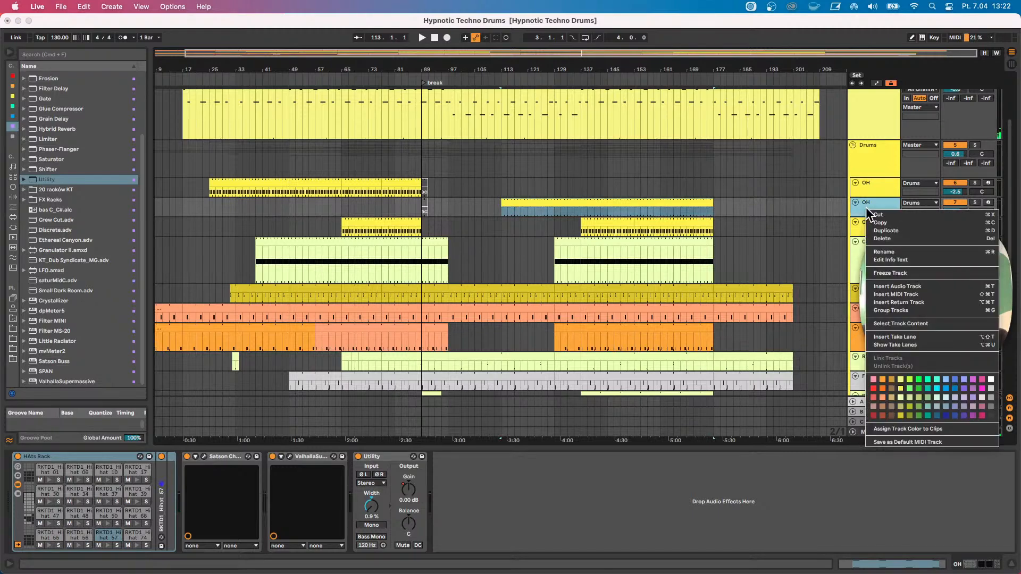
{"action": "left_click", "coordinate": [754, 219]}
In Session View, fold the Drums group and load CH Accents_Operator.alc from the yellow collection onto a new track in scene 5.
{"action": "key", "text": "Tab"}
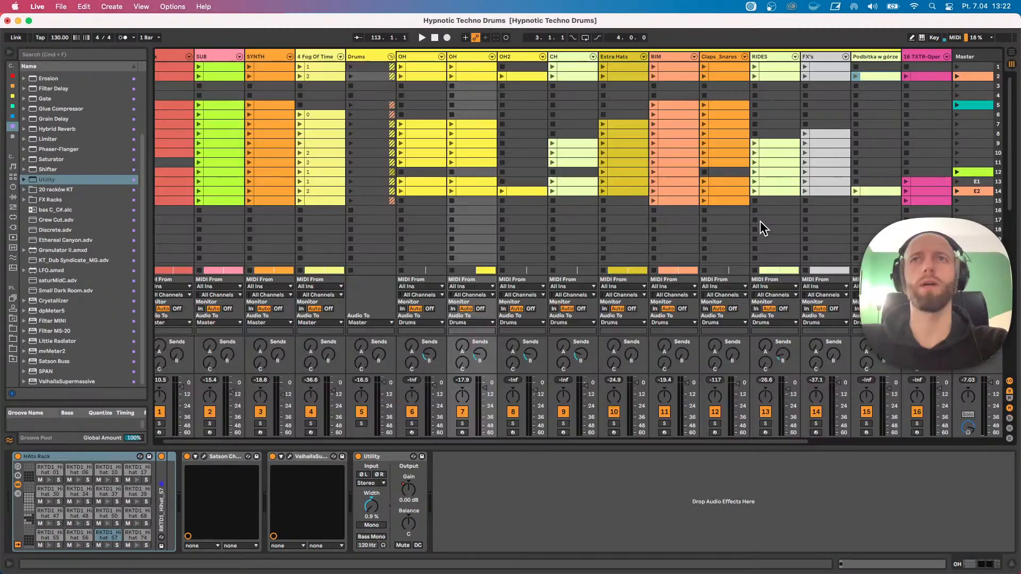
{"action": "left_click", "coordinate": [391, 56]}
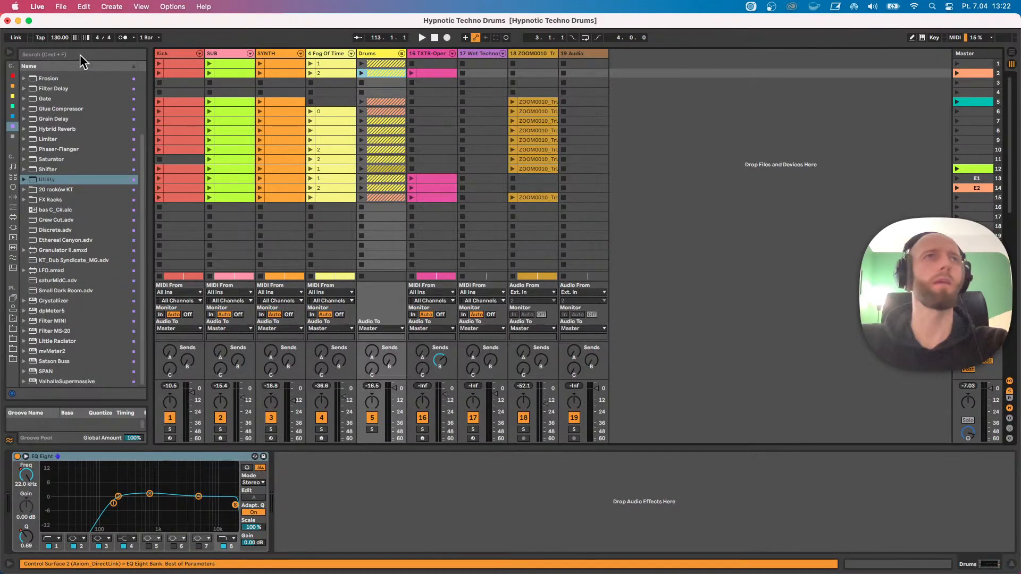
{"action": "left_click", "coordinate": [13, 96]}
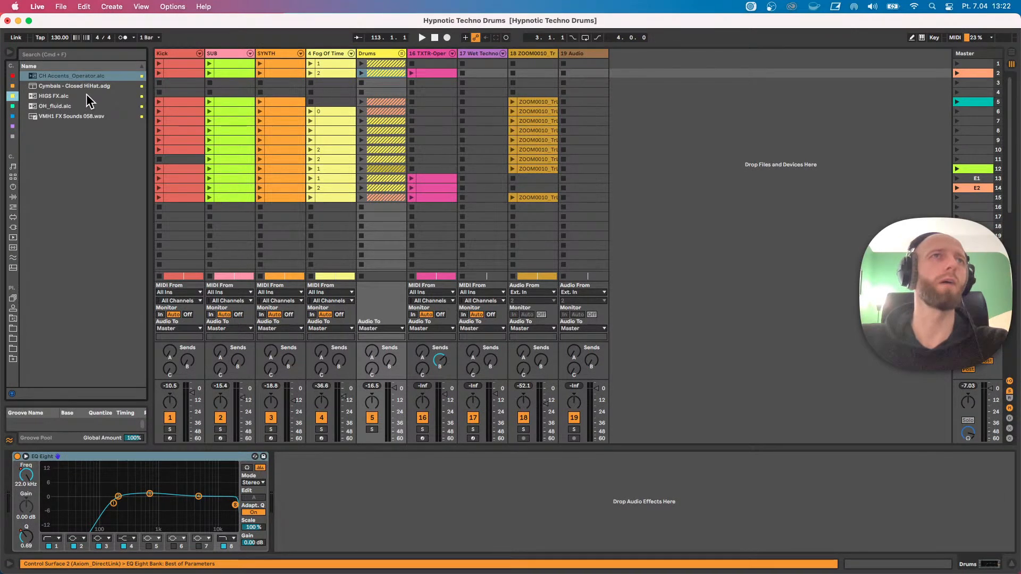
{"action": "left_click_drag", "start_coordinate": [60, 77], "coordinate": [647, 106]}
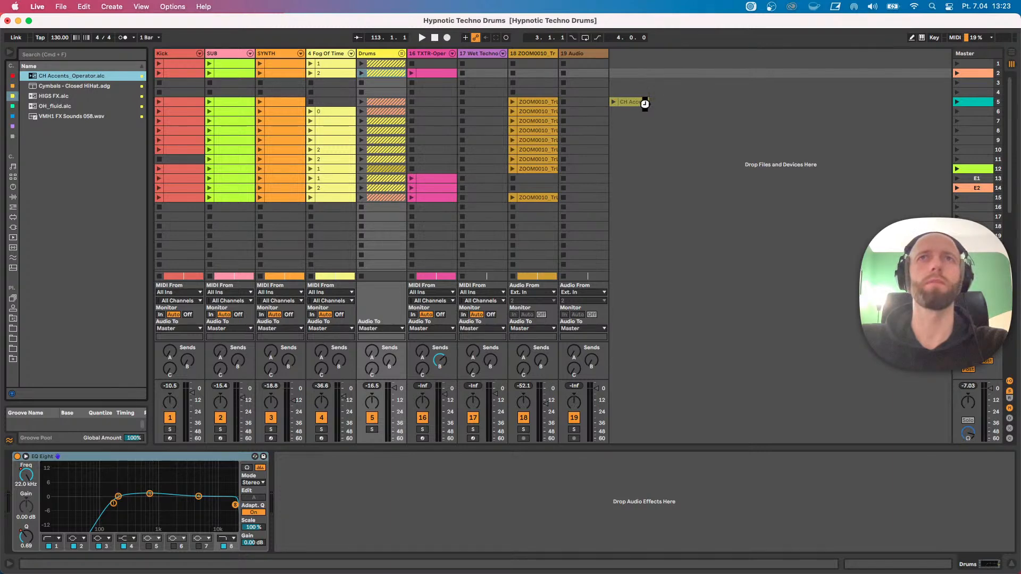
{"action": "left_click_drag", "start_coordinate": [645, 104], "coordinate": [646, 104]}
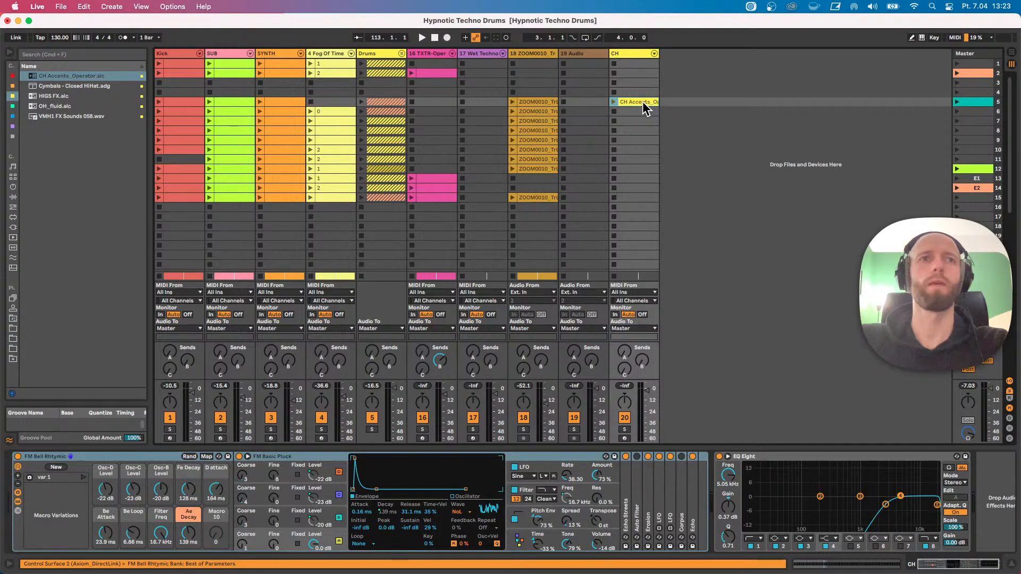
Solo the new CH track, launch its CH Accents_Operator clip and show the track's devices.
{"action": "left_click", "coordinate": [643, 101]}
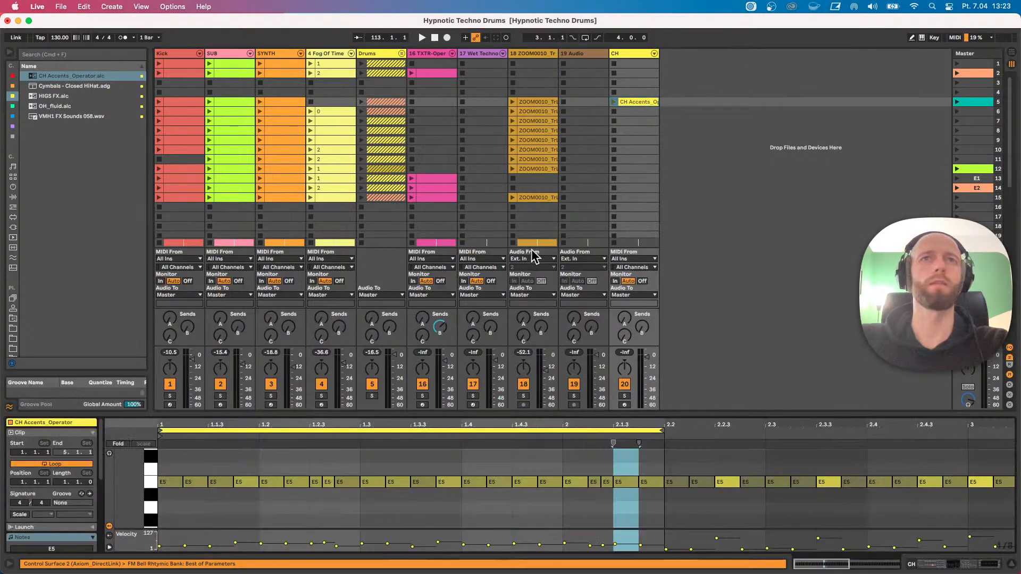
{"action": "left_click", "coordinate": [624, 396]}
{"action": "left_click", "coordinate": [613, 101]}
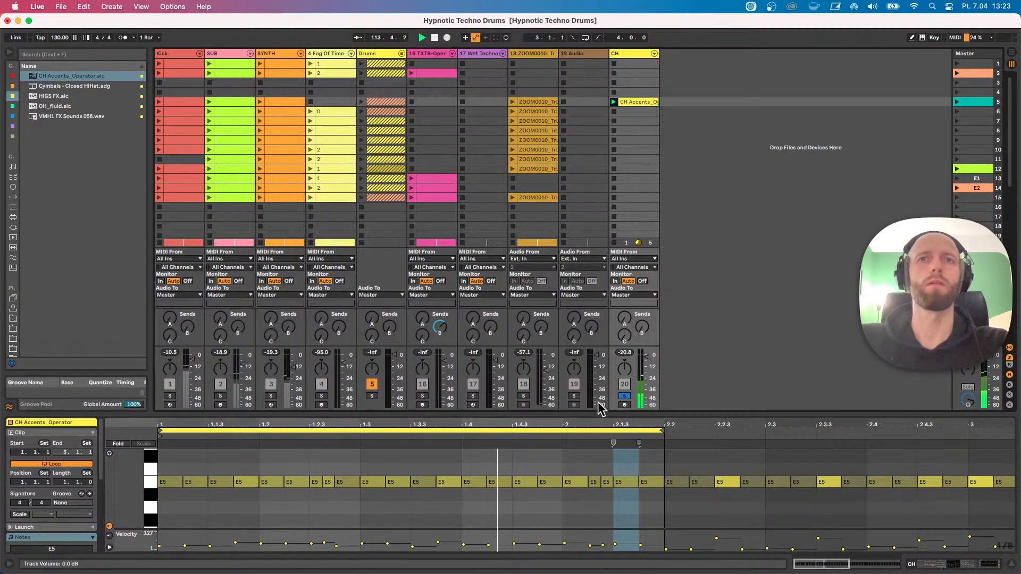
{"action": "left_click", "coordinate": [628, 56]}
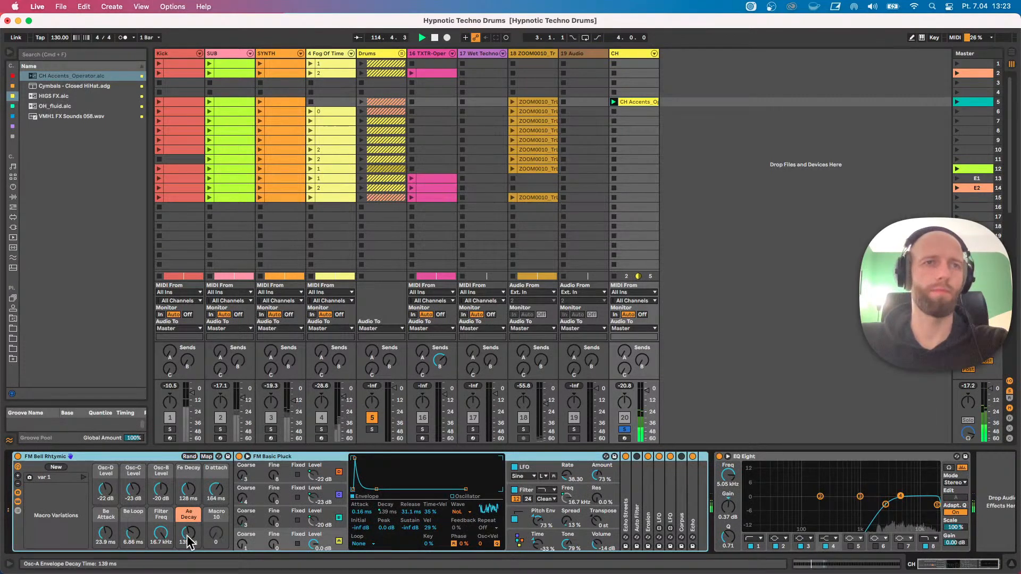
Set the FM Bell Rhytmic rack's Ae Decay to 1.02 s, D attach to 519 ms and Filter Freq to 18.5 kHz, and clear the solo.
{"action": "left_click_drag", "start_coordinate": [187, 533], "coordinate": [187, 499]}
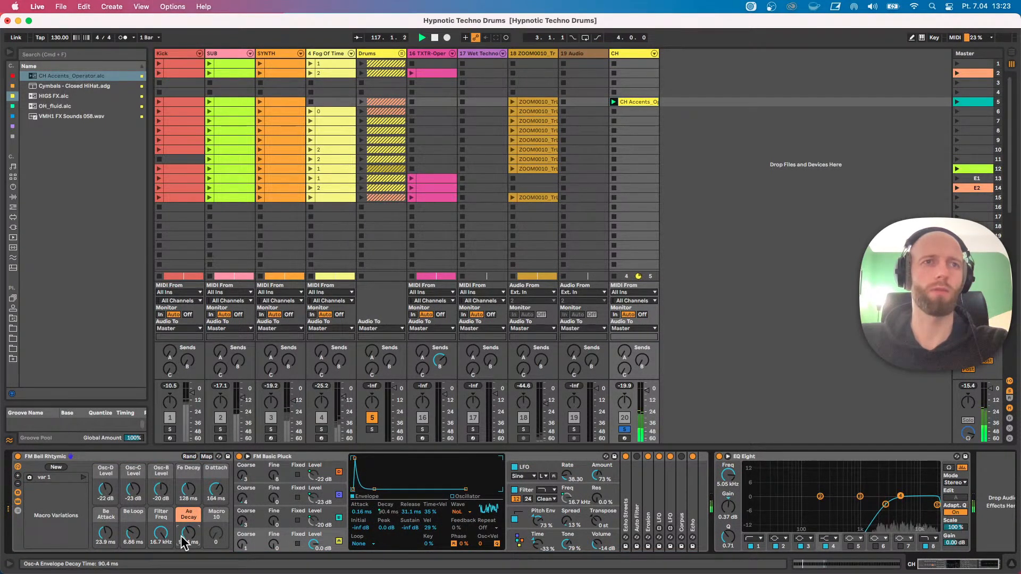
{"action": "left_click_drag", "start_coordinate": [188, 533], "coordinate": [216, 473]}
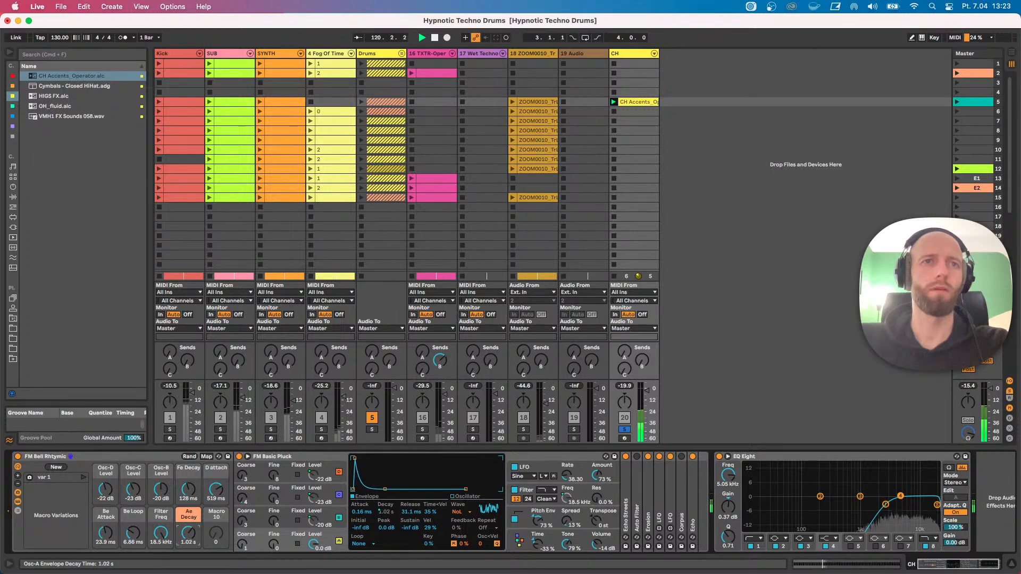
{"action": "left_click", "coordinate": [625, 430]}
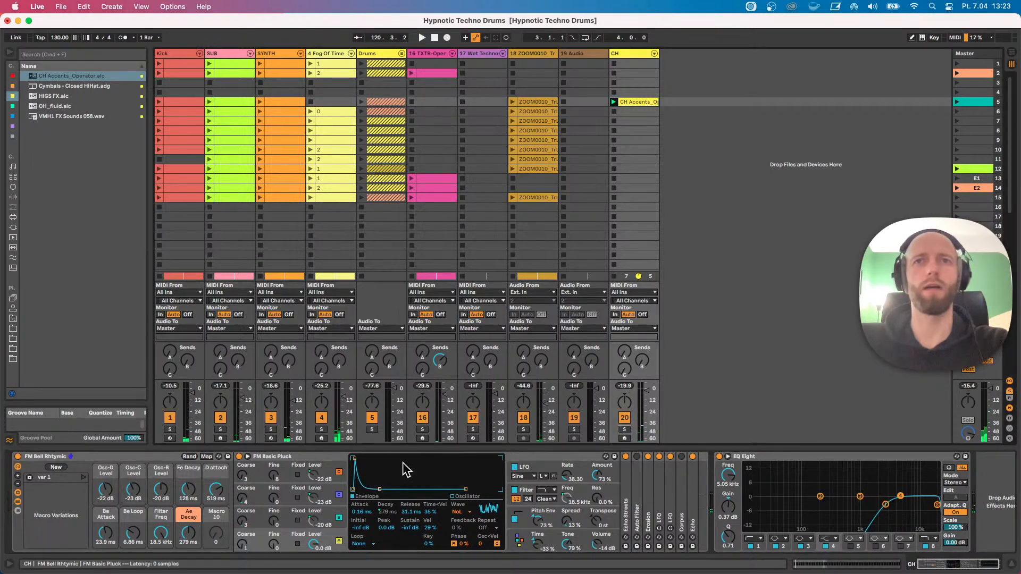
Set the rack's Ae Decay to 181 ms while playing the new CH track in the full mix.
{"action": "left_click_drag", "start_coordinate": [203, 534], "coordinate": [202, 548]}
{"action": "key", "text": "space"}
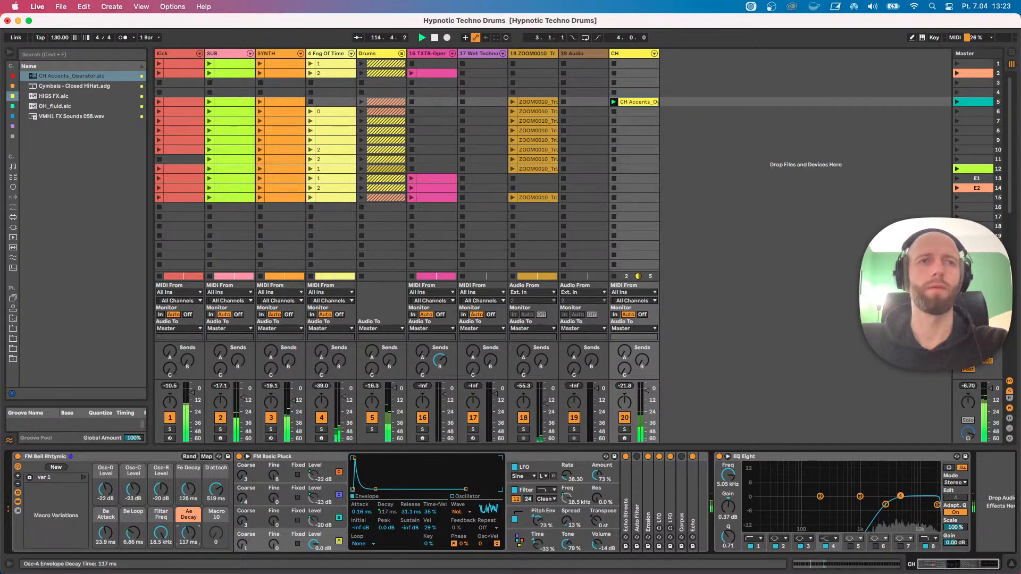
{"action": "left_click_drag", "start_coordinate": [188, 535], "coordinate": [189, 531]}
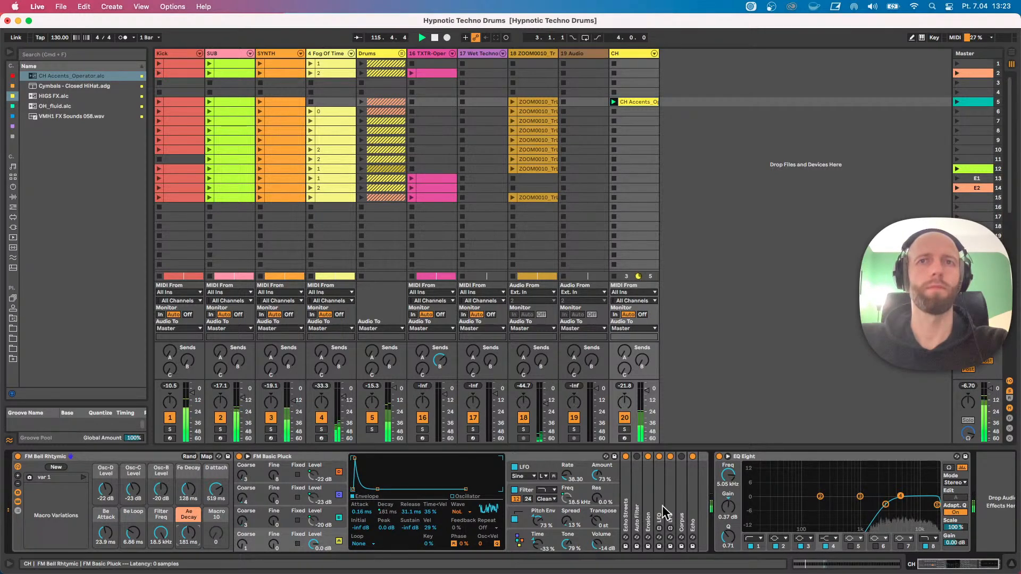
{"action": "key", "text": "space"}
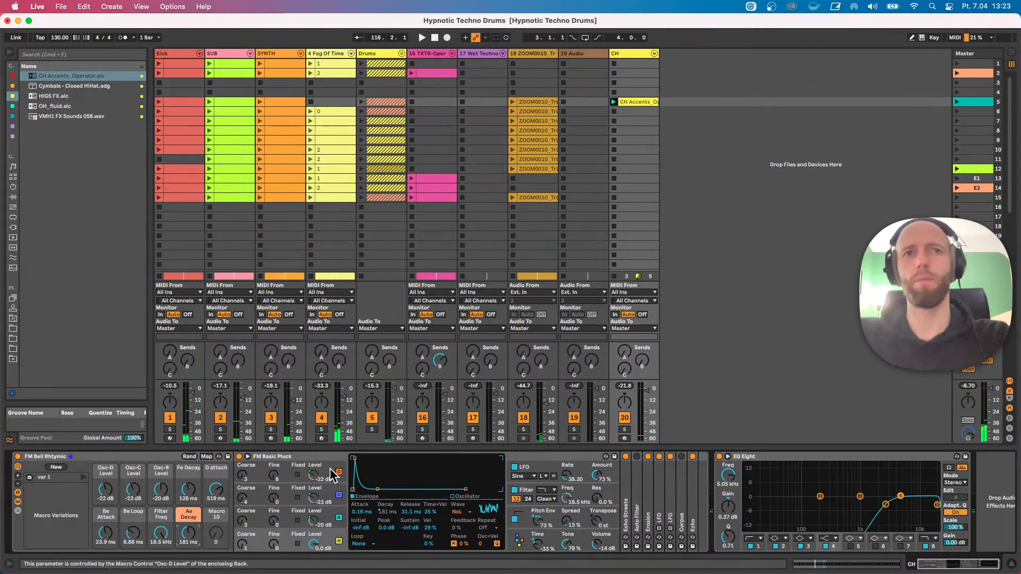
Set Erosion's frequency to 4.43 kHz and amount to 24.3, and the rack's Ae Decay to 117 ms during playback.
{"action": "double_click", "coordinate": [649, 493]}
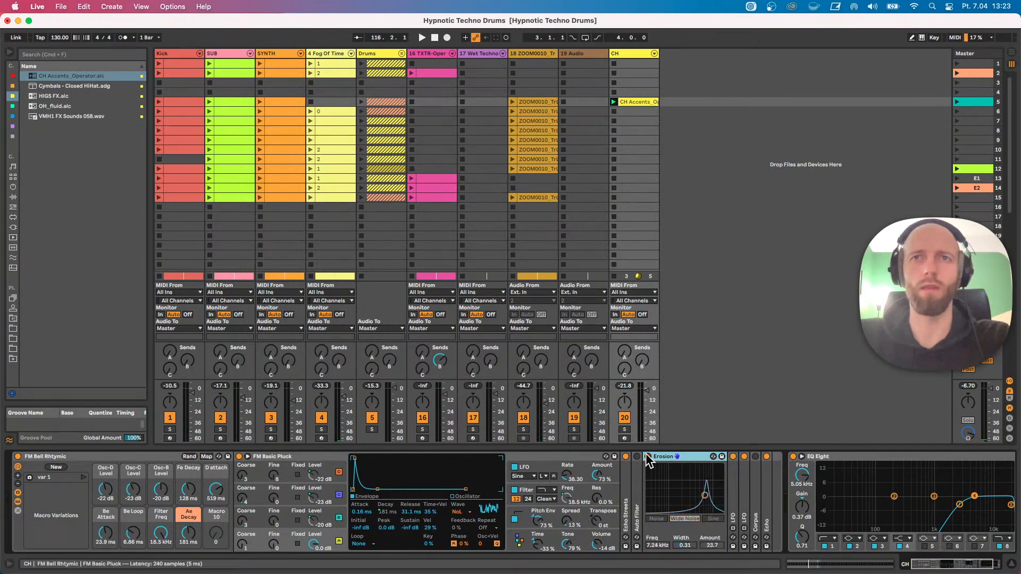
{"action": "key", "text": "space"}
{"action": "mouse_move", "coordinate": [189, 533]}
{"action": "left_mouse_down"}
{"action": "mouse_move", "coordinate": [189, 518]}
{"action": "mouse_move", "coordinate": [189, 531]}
{"action": "left_mouse_up"}
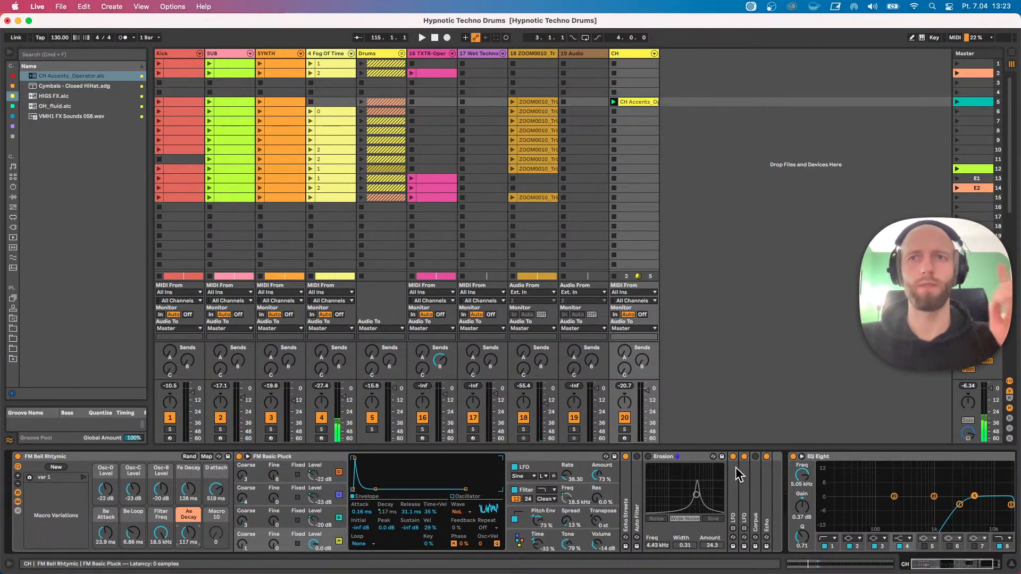
{"action": "double_click", "coordinate": [693, 458]}
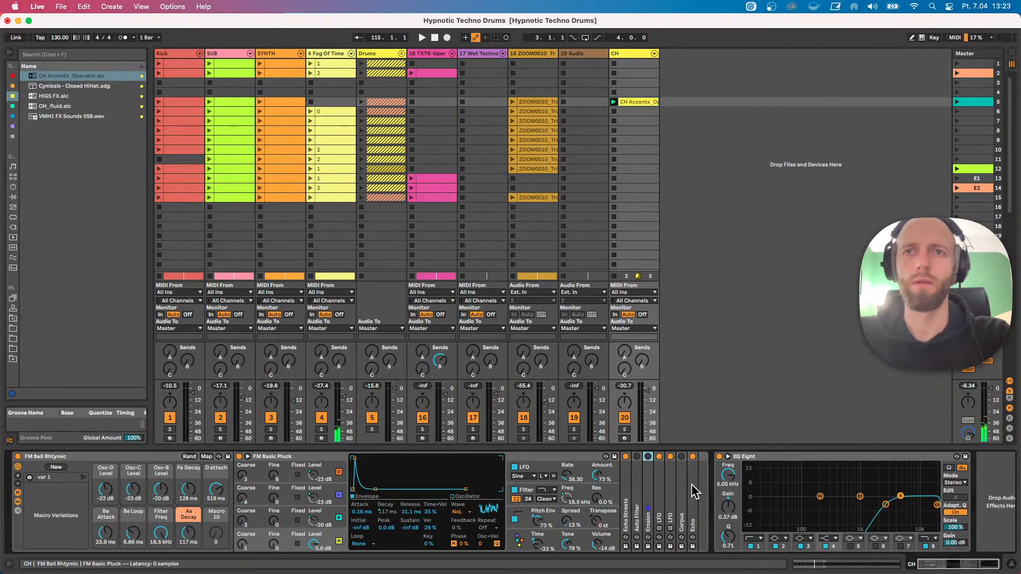
Set the Echo's Dry/Wet to 20 % on the new CH track during playback.
{"action": "key", "text": "space"}
{"action": "double_click", "coordinate": [691, 475]}
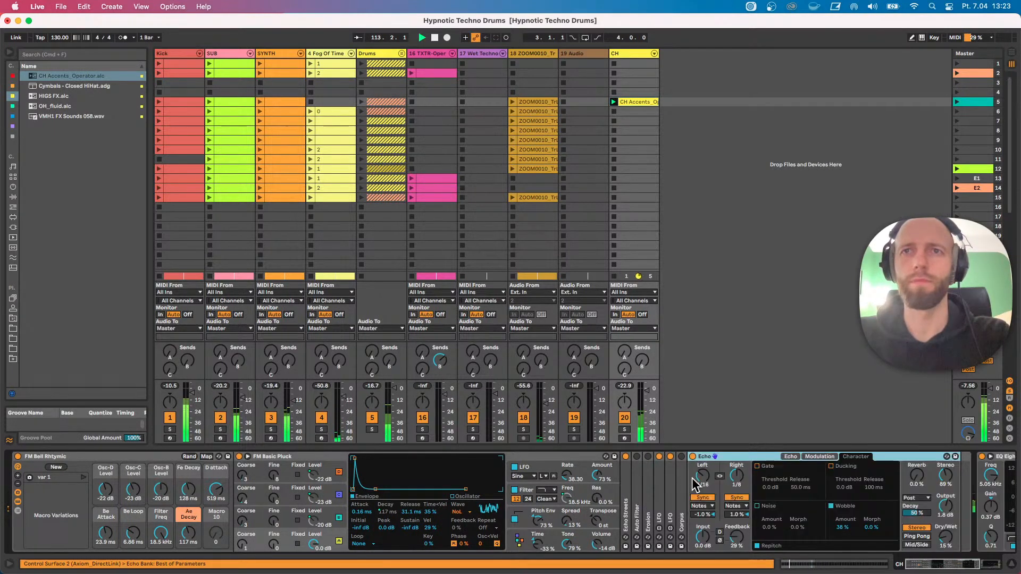
{"action": "left_click_drag", "start_coordinate": [946, 538], "coordinate": [945, 537]}
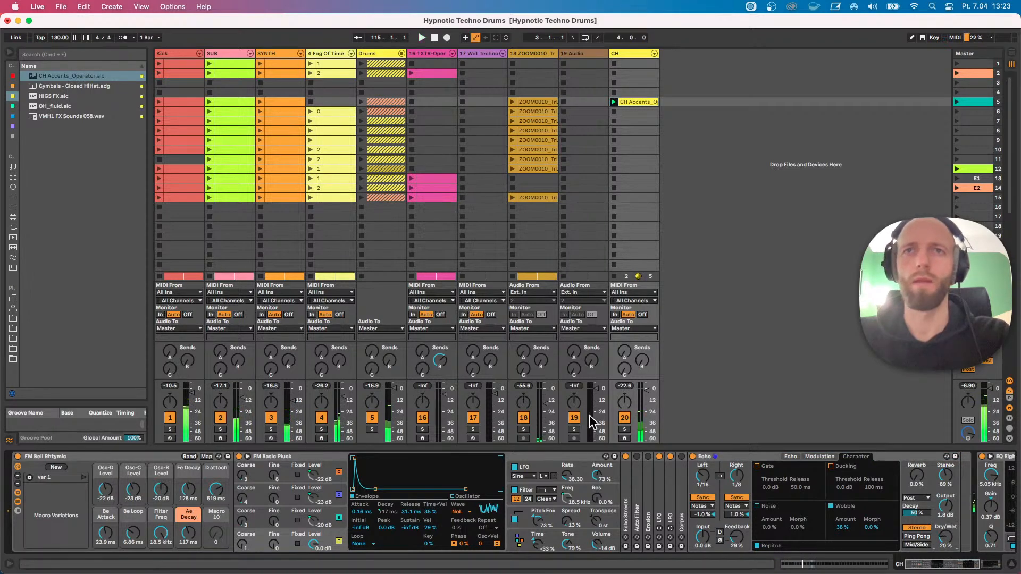
Solo the new CH track, find Auto Pan by searching for "auto" and insert it before the Echo.
{"action": "left_click", "coordinate": [624, 429]}
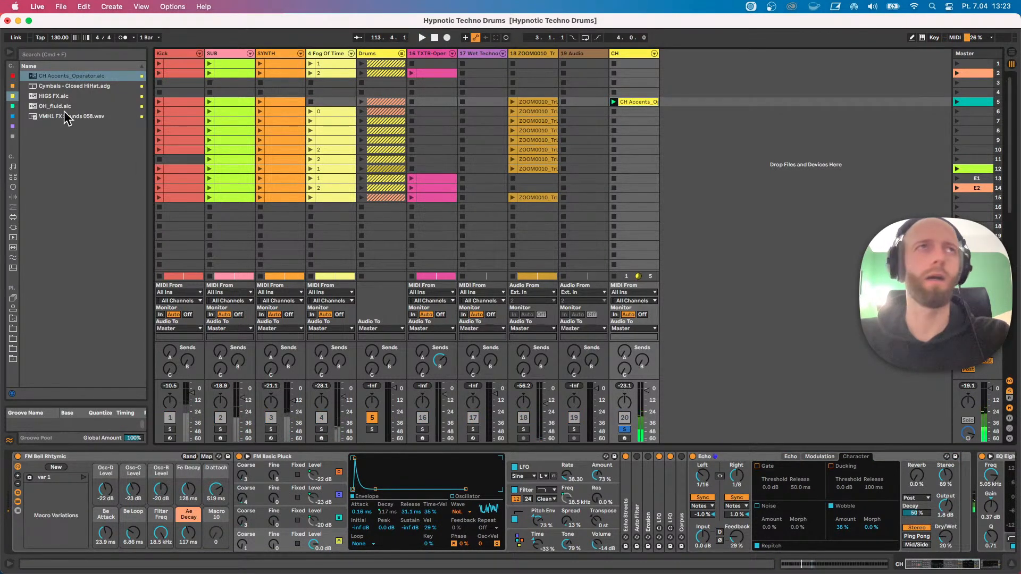
{"action": "left_click", "coordinate": [39, 55]}
{"action": "type", "text": "auto"}
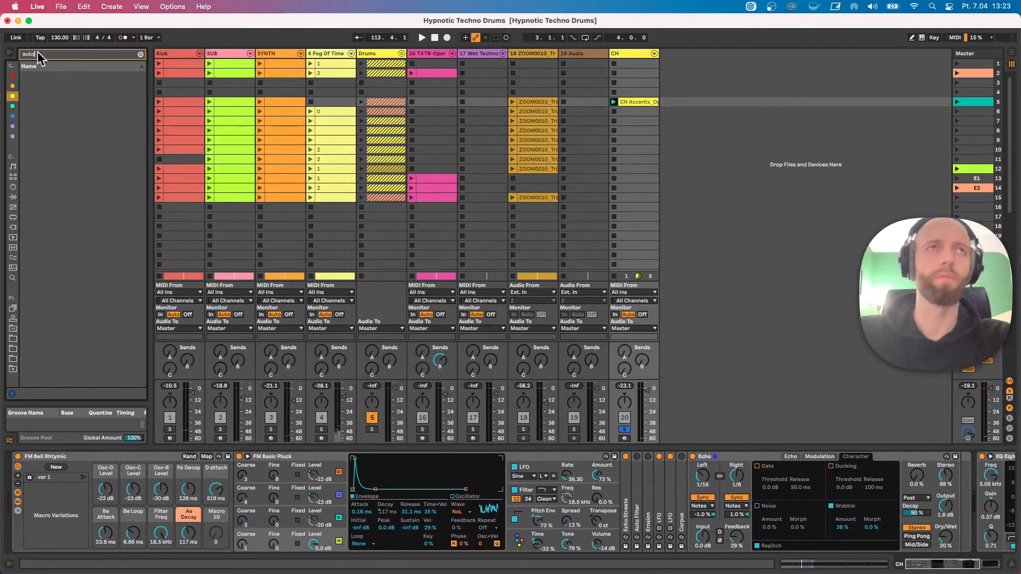
{"action": "left_click_drag", "start_coordinate": [31, 86], "coordinate": [694, 470]}
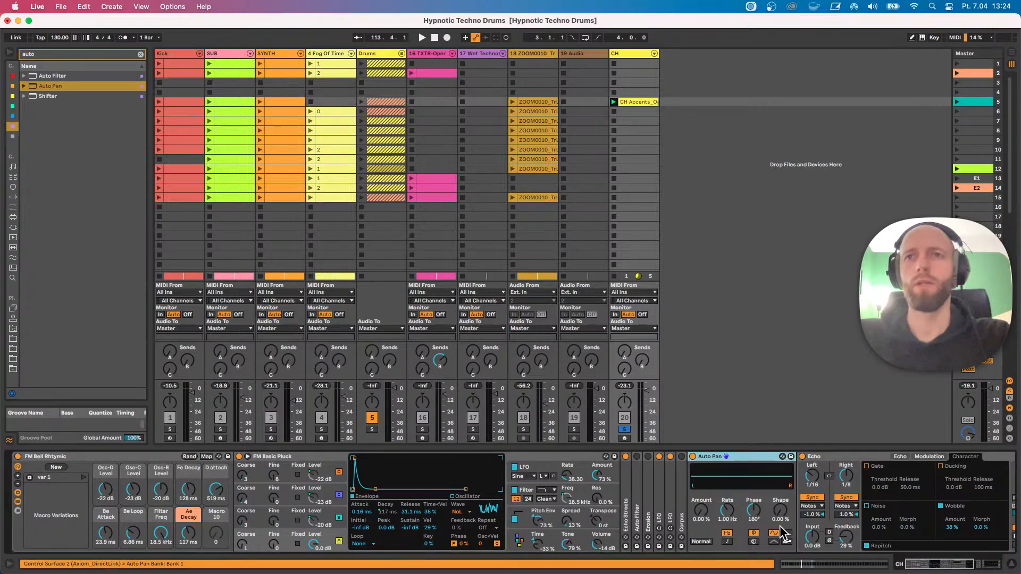
Set Auto Pan to 55.6 % amount, 0.69 Hz rate, 123° phase and 15.9 % shape while playing the soloed track.
{"action": "left_click_drag", "start_coordinate": [694, 517], "coordinate": [700, 474]}
{"action": "key", "text": "space"}
{"action": "mouse_move", "coordinate": [724, 512]}
{"action": "left_mouse_down"}
{"action": "mouse_move", "coordinate": [724, 537]}
{"action": "mouse_move", "coordinate": [724, 508]}
{"action": "left_mouse_up"}
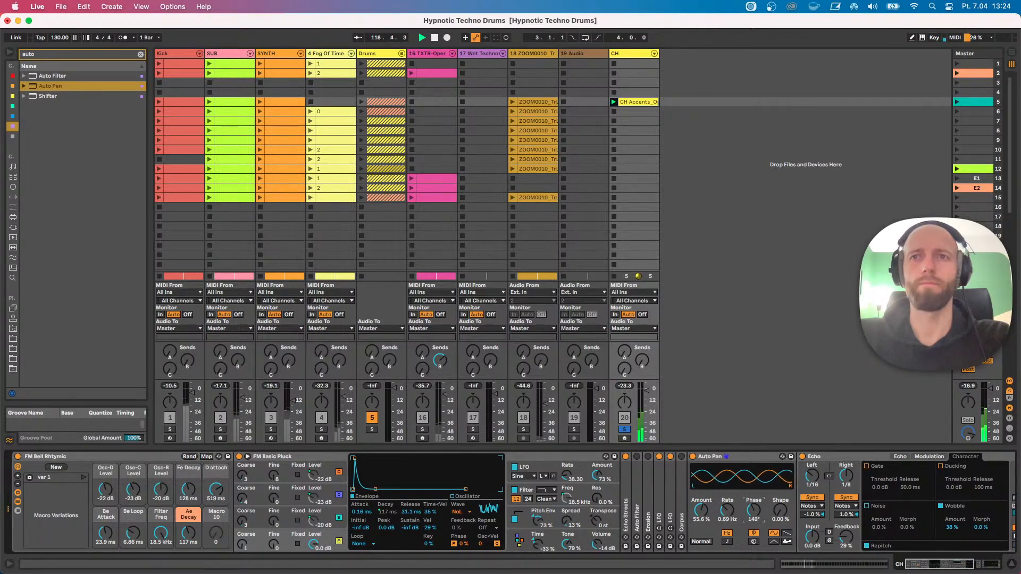
{"action": "left_click_drag", "start_coordinate": [779, 510], "coordinate": [780, 497]}
Clear the new CH track's solo and set its Ae Decay to 139 ms while listening in the full mix.
{"action": "left_click", "coordinate": [624, 429]}
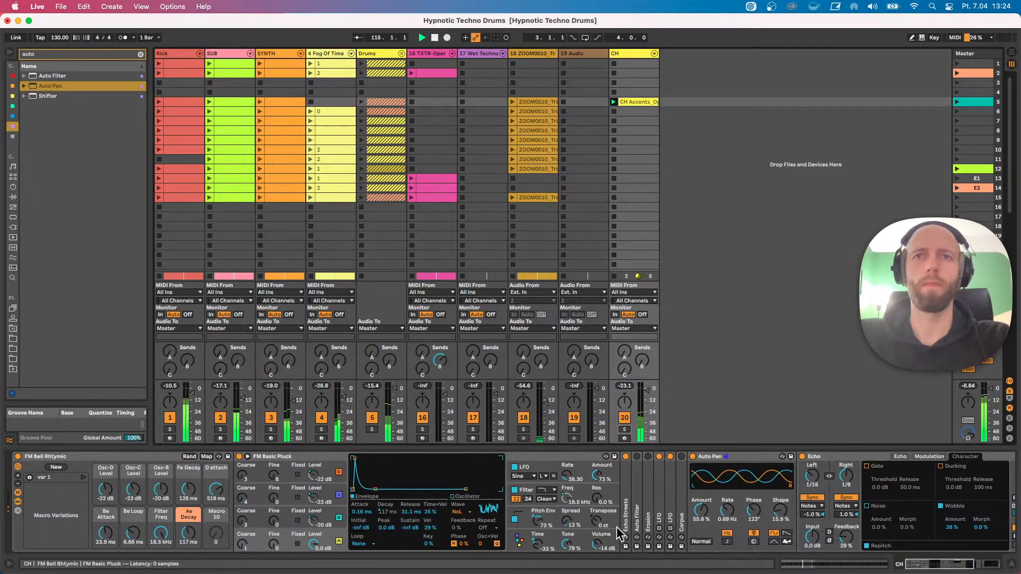
{"action": "mouse_move", "coordinate": [188, 533]}
{"action": "left_mouse_down"}
{"action": "mouse_move", "coordinate": [188, 510]}
{"action": "mouse_move", "coordinate": [188, 529]}
{"action": "left_mouse_up"}
{"action": "key", "text": "space"}
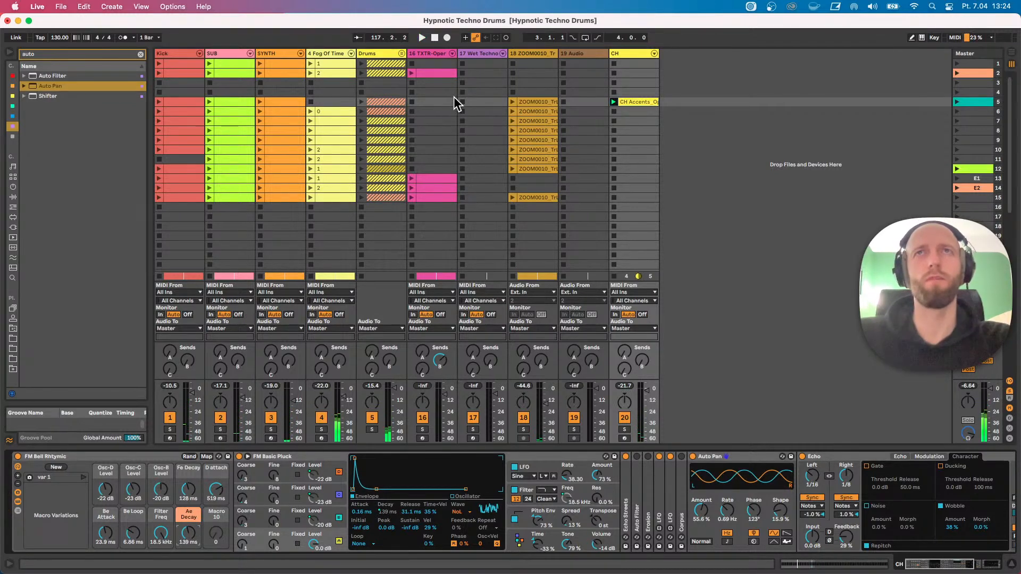
In Arrangement View, unfold the Drums group and move the new CH track into it, between the original CH and Extra Hats.
{"action": "key", "text": "Tab"}
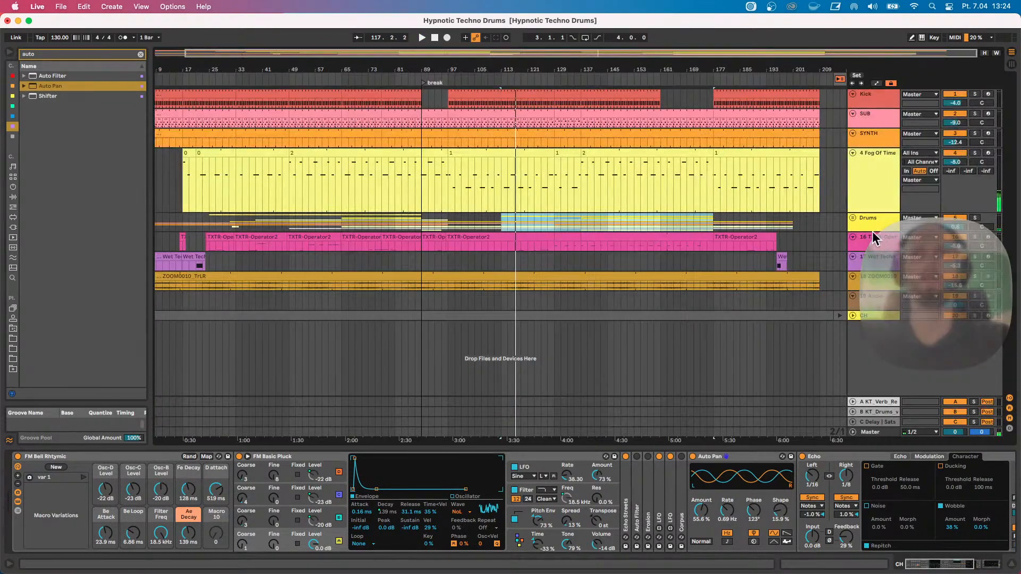
{"action": "left_click_drag", "start_coordinate": [863, 231], "coordinate": [865, 267]}
{"action": "scroll", "coordinate": [866, 294], "scroll_direction": "down", "scroll_amount": 5}
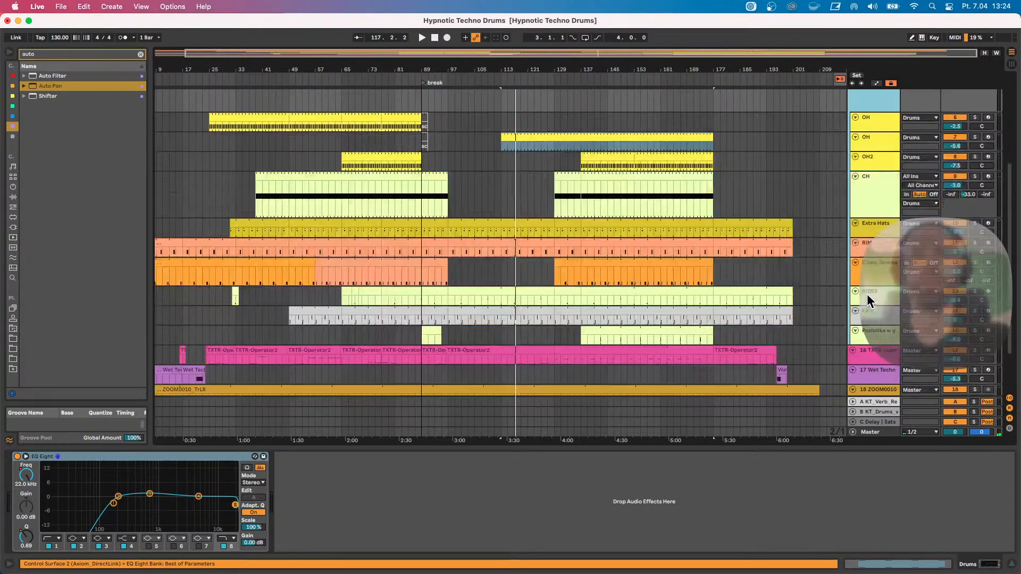
{"action": "scroll", "coordinate": [879, 392], "scroll_direction": "down", "scroll_amount": 3}
{"action": "left_click_drag", "start_coordinate": [872, 367], "coordinate": [857, 140]}
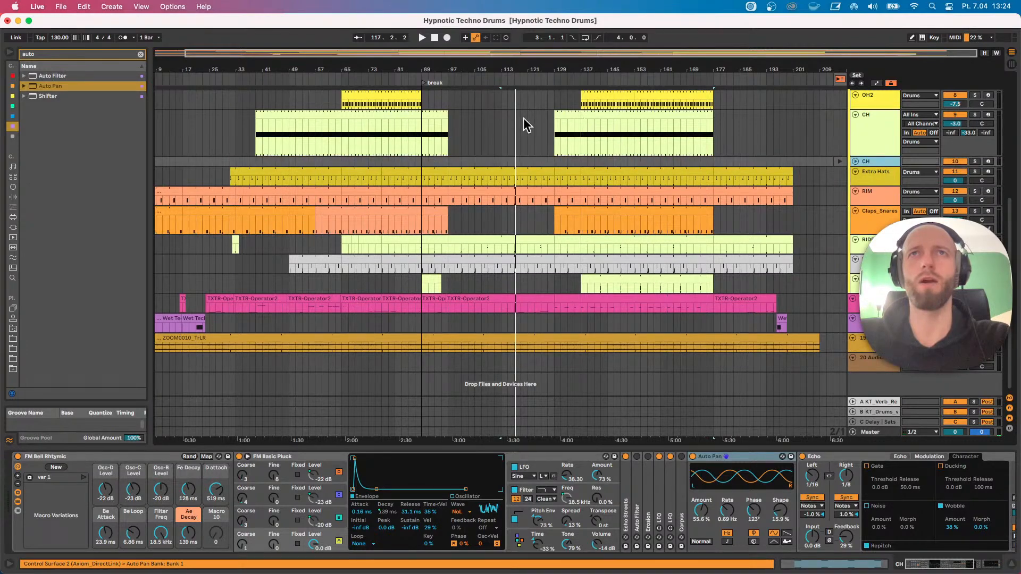
Play the arrangement from bar 57 with the original CH track soloed.
{"action": "left_click", "coordinate": [314, 129]}
{"action": "key", "text": "space"}
{"action": "left_click", "coordinate": [975, 114]}
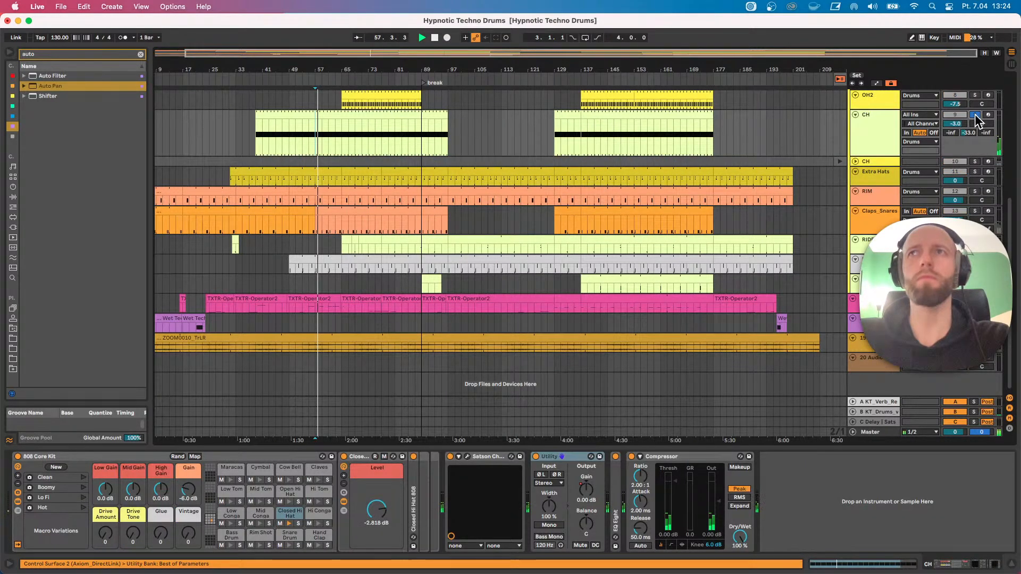
Set the Closed Hi Hat 808 sampler's Decay to 123 ms while listening to the soloed original CH track.
{"action": "double_click", "coordinate": [413, 497]}
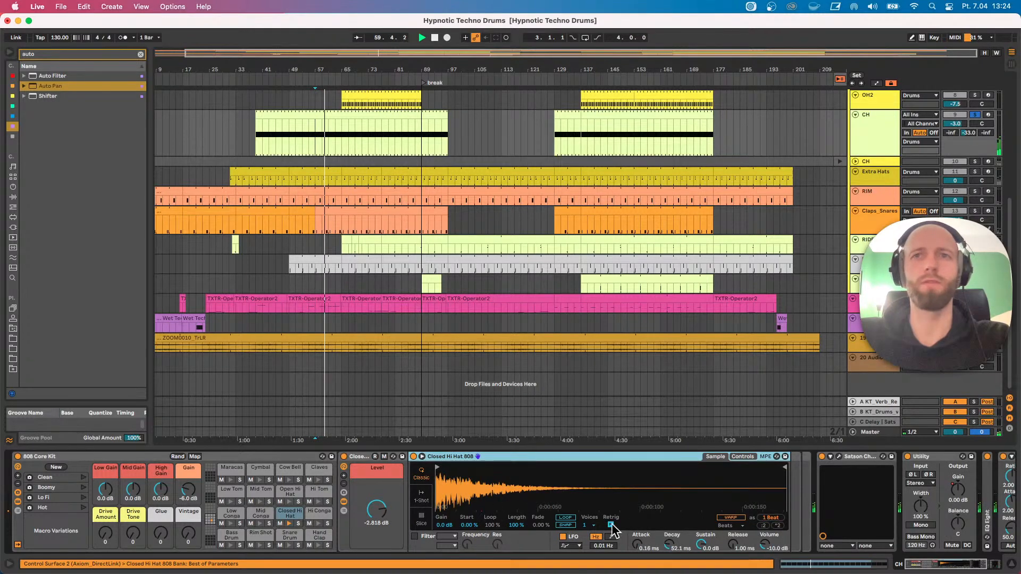
{"action": "left_click_drag", "start_coordinate": [670, 546], "coordinate": [670, 478]}
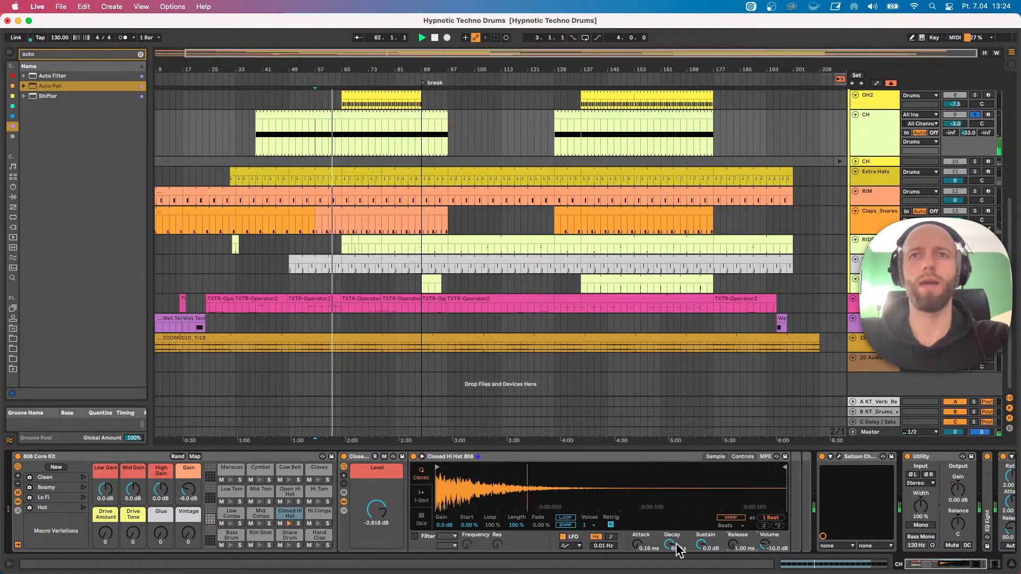
{"action": "left_click_drag", "start_coordinate": [669, 546], "coordinate": [669, 553]}
{"action": "key", "text": "space"}
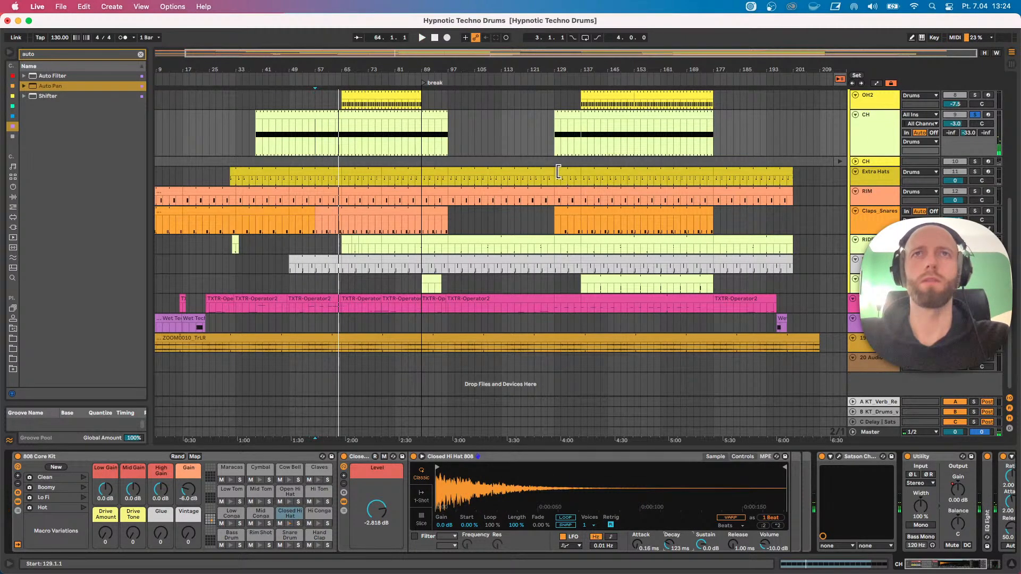
Unfold the new CH track, move the original CH clips from bar 129 onto it starting at bar 113, and extend them to bar 177.
{"action": "left_click_drag", "start_coordinate": [859, 165], "coordinate": [859, 202]}
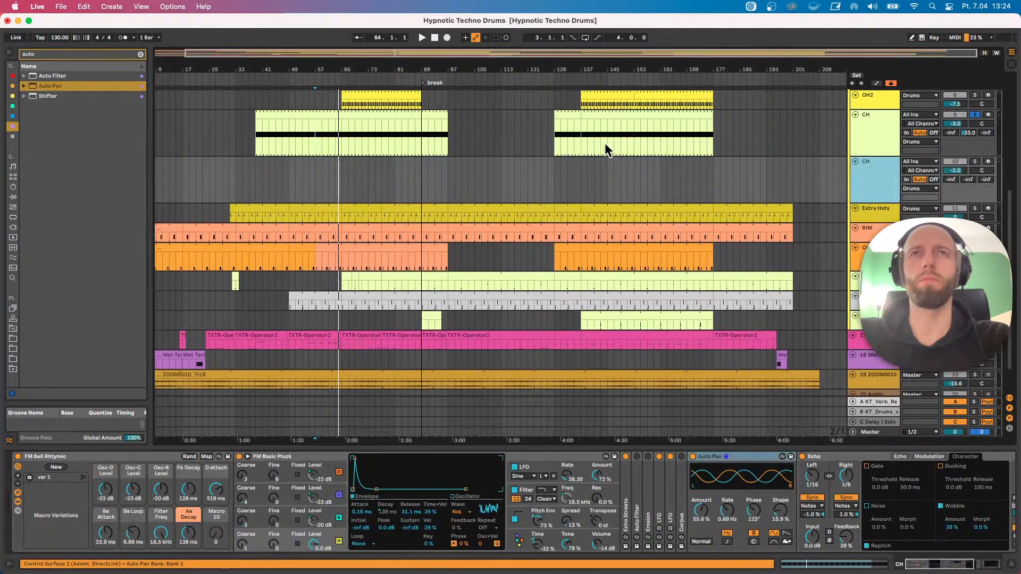
{"action": "left_click", "coordinate": [562, 115]}
{"action": "scroll", "coordinate": [558, 202], "scroll_direction": "up", "scroll_amount": 4}
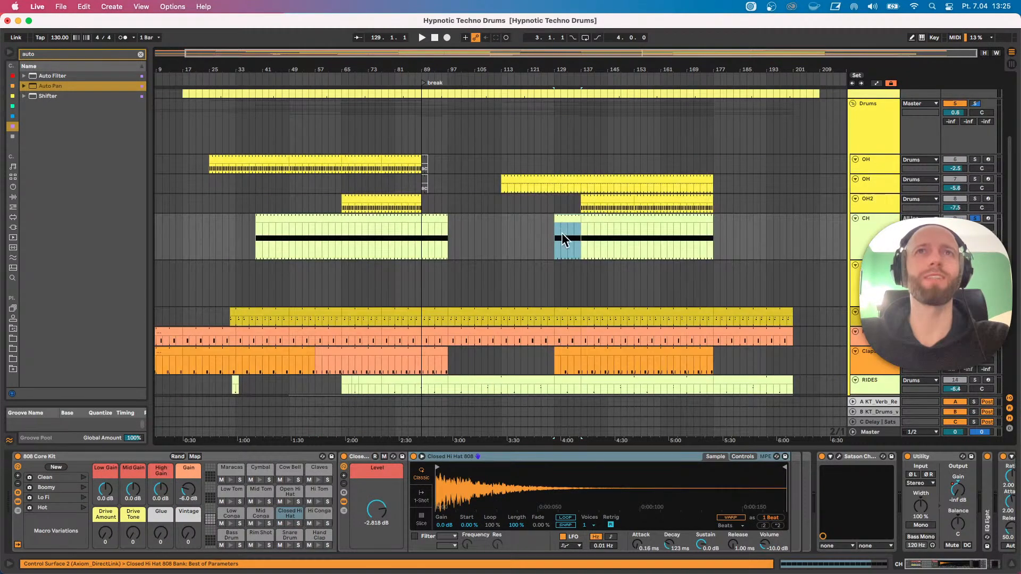
{"action": "left_click_drag", "start_coordinate": [562, 219], "coordinate": [562, 290]}
{"action": "key", "text": "super+z"}
{"action": "left_click", "coordinate": [568, 288]}
{"action": "left_click_drag", "start_coordinate": [591, 219], "coordinate": [551, 278]}
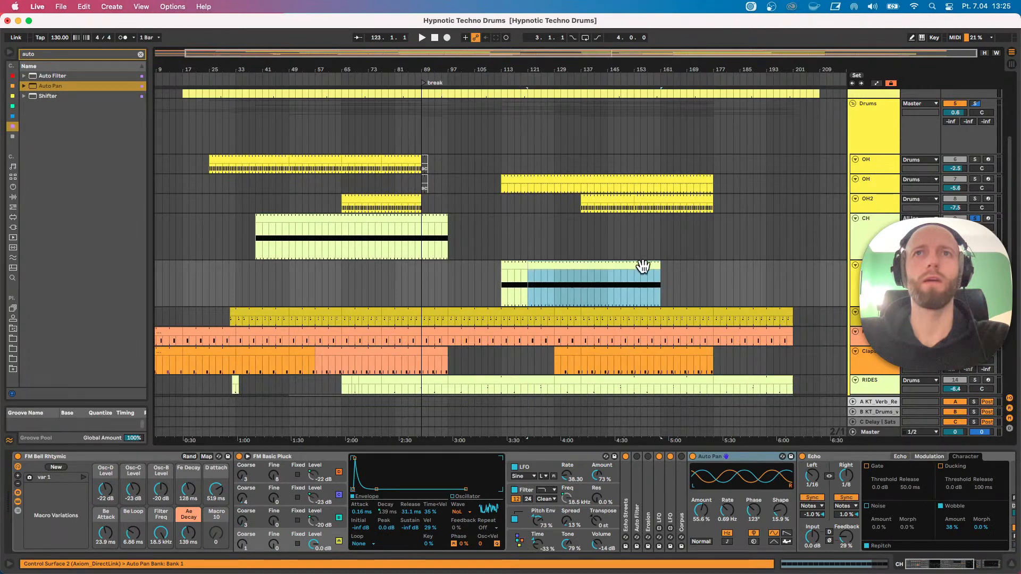
{"action": "left_click_drag", "start_coordinate": [660, 265], "coordinate": [708, 266]}
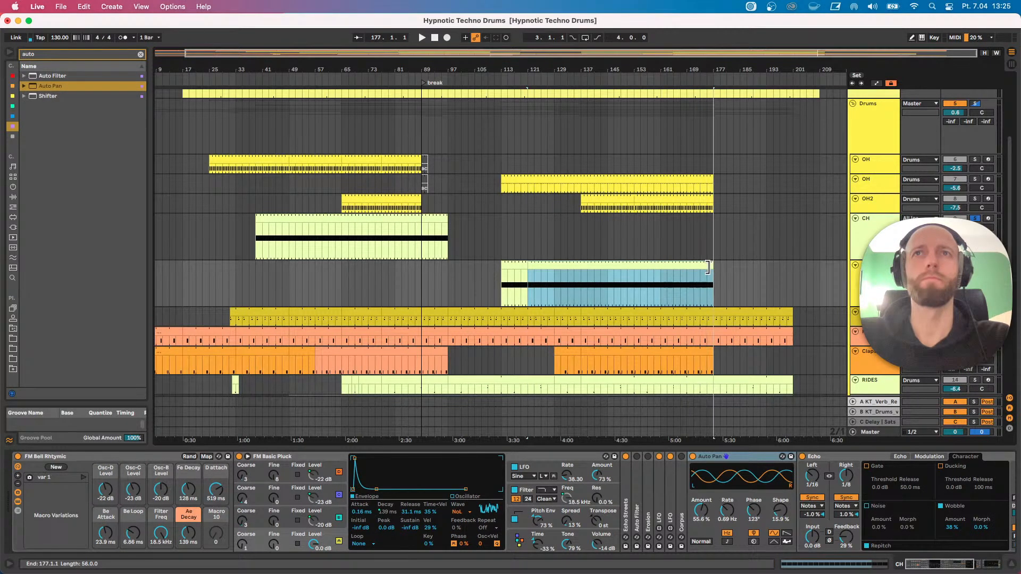
Clear the original CH track's solo and play the full arrangement from bar 113.
{"action": "left_click", "coordinate": [971, 218]}
{"action": "left_click", "coordinate": [513, 266]}
{"action": "key", "text": "space"}
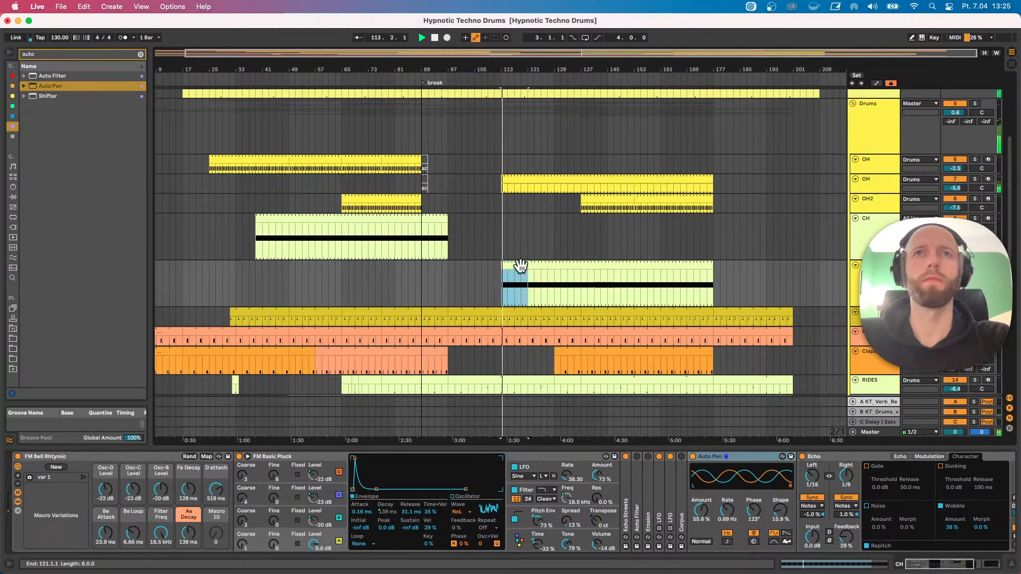
Open the new CH track's clip at bar 113 in an enlarged note editor and play its F#1 notes.
{"action": "double_click", "coordinate": [524, 266]}
{"action": "key", "text": "space"}
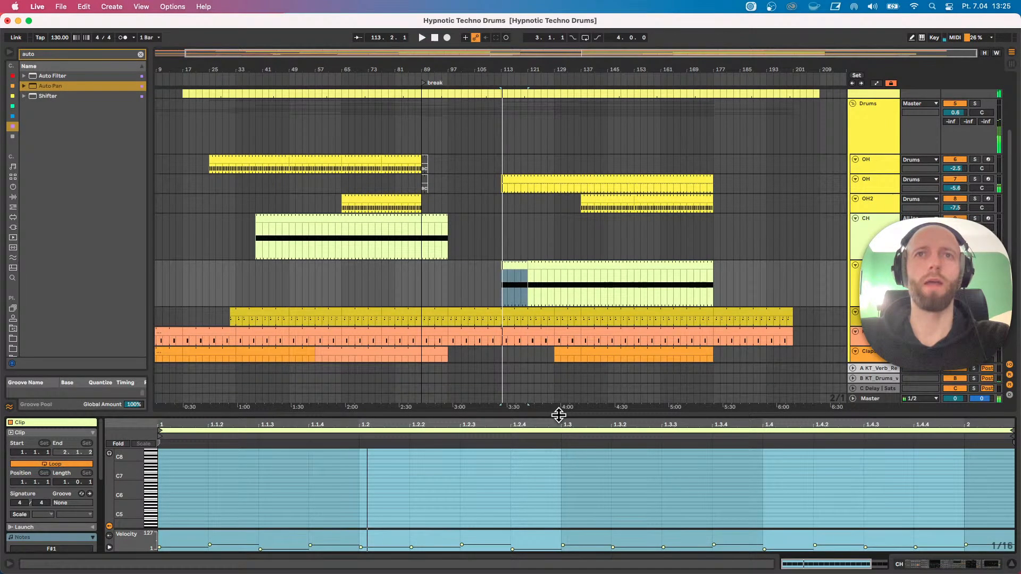
{"action": "left_click_drag", "start_coordinate": [558, 415], "coordinate": [551, 226]}
{"action": "left_click_drag", "start_coordinate": [158, 402], "coordinate": [183, 436]}
{"action": "scroll", "coordinate": [421, 434], "scroll_direction": "down", "scroll_amount": 4}
{"action": "key", "text": "space"}
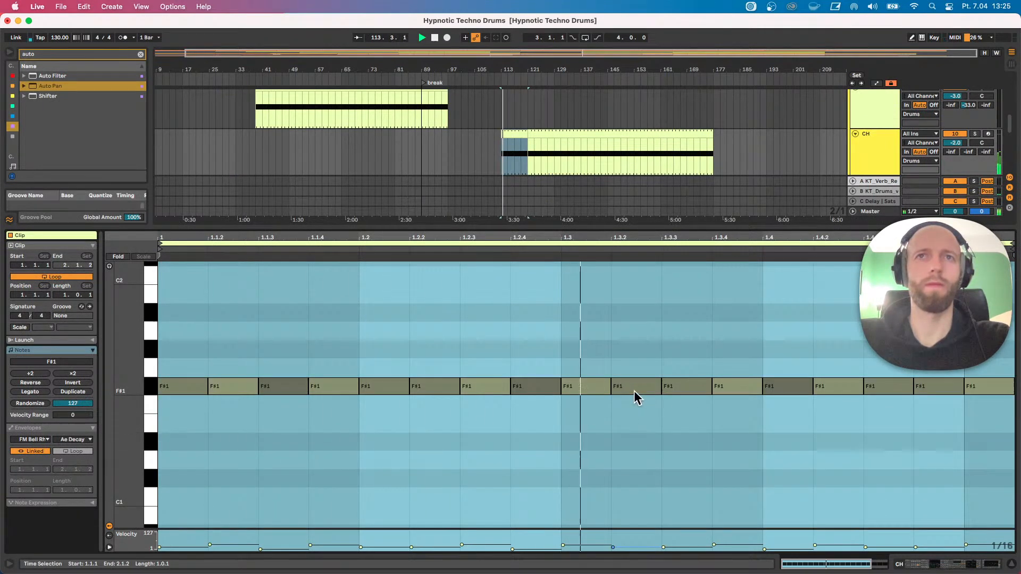
Stop playback and set the note editor's grid to 1/8, with the insert marker at 1.3.3.
{"action": "key", "text": "space"}
{"action": "key", "text": "super+2"}
{"action": "left_click", "coordinate": [653, 403]}
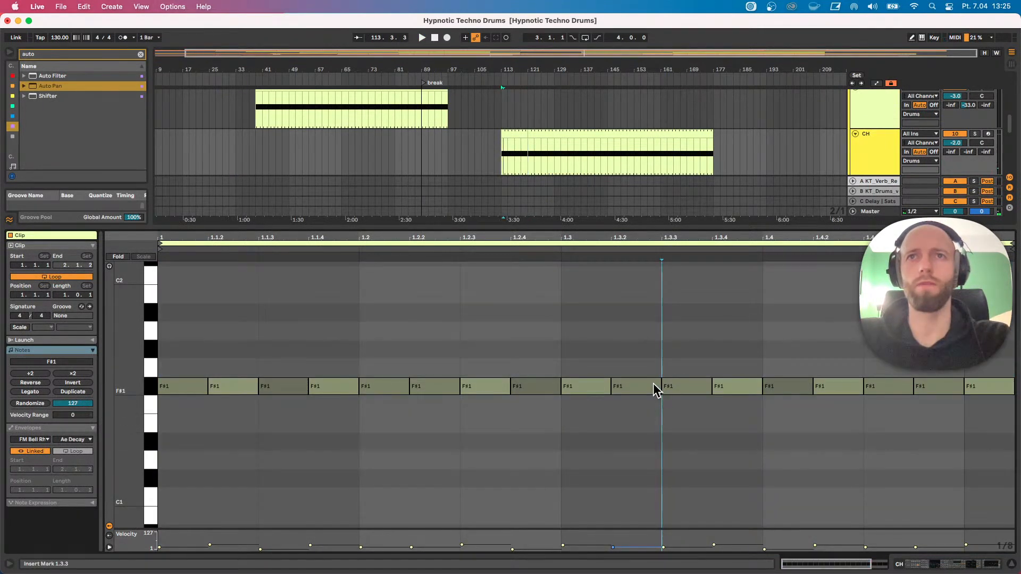
Narrow the grid to 1/32, split the F#1 note at 1.3.2 into two halves, raise the second half's velocity to about 28, and play it.
{"action": "key", "text": "super+1"}
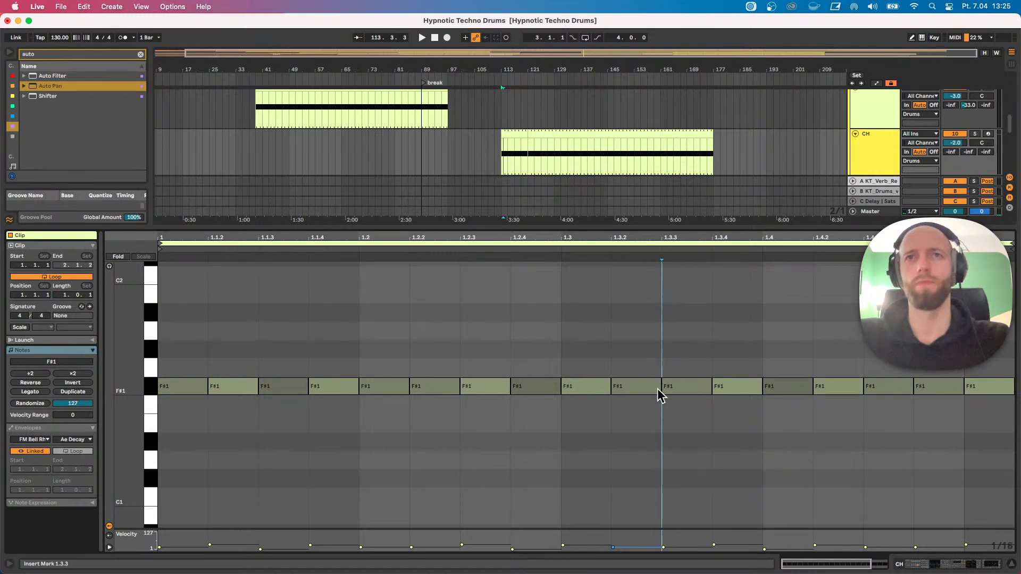
{"action": "left_click", "coordinate": [685, 387]}
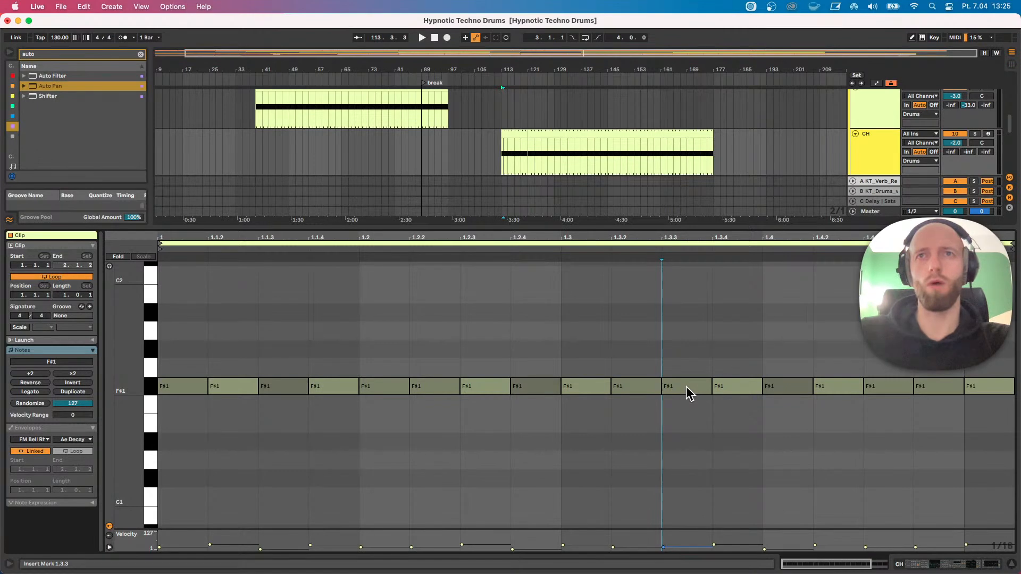
{"action": "key", "text": "super+1"}
{"action": "key", "text": "super+1"}
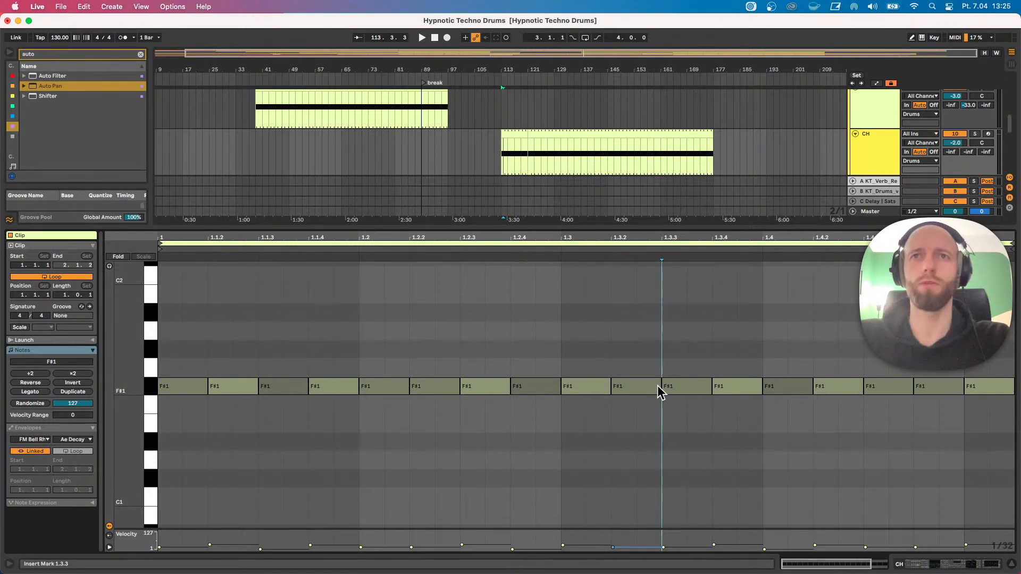
{"action": "key", "text": "super+e"}
{"action": "left_click", "coordinate": [643, 387]}
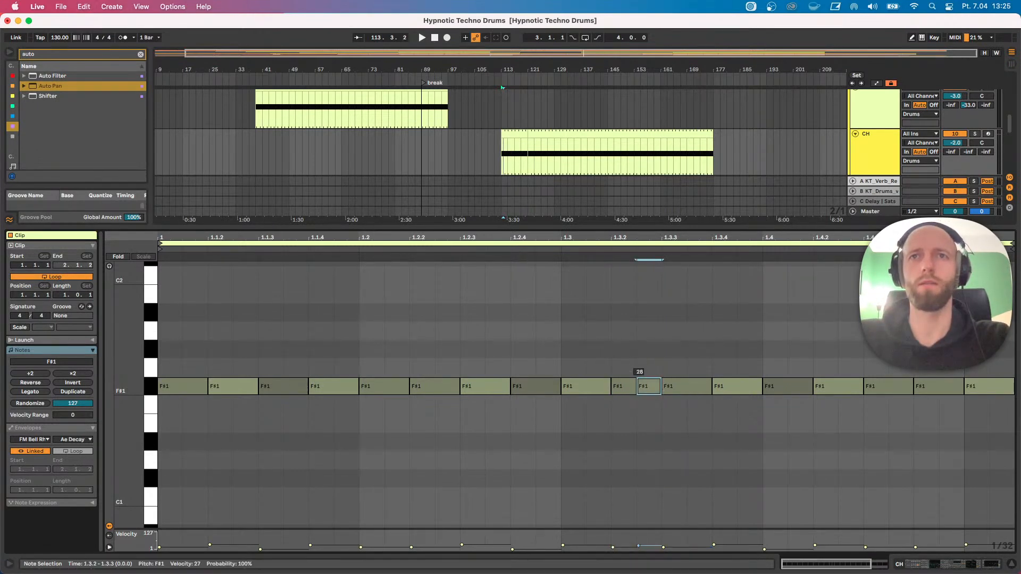
{"action": "key", "text": "space"}
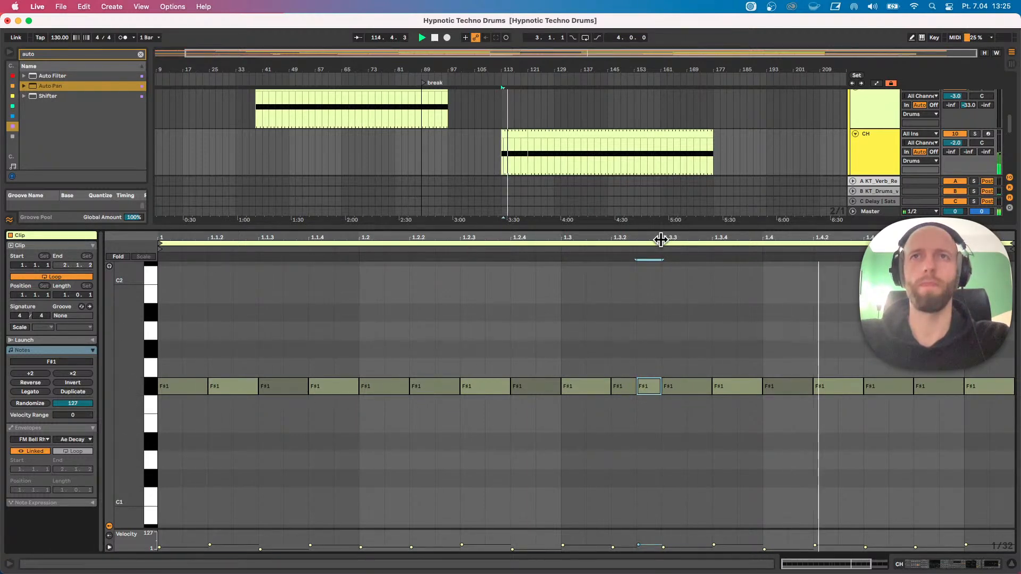
Duplicate the closed-hat clip's loop content so the pattern spans about two bars.
{"action": "left_click", "coordinate": [662, 239]}
{"action": "double_click", "coordinate": [662, 238]}
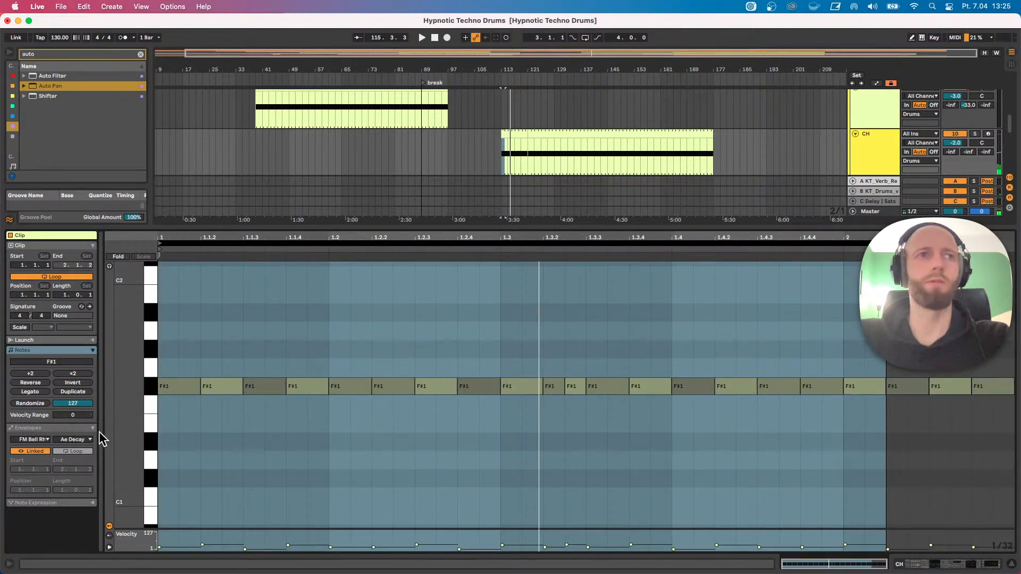
{"action": "left_click", "coordinate": [71, 392]}
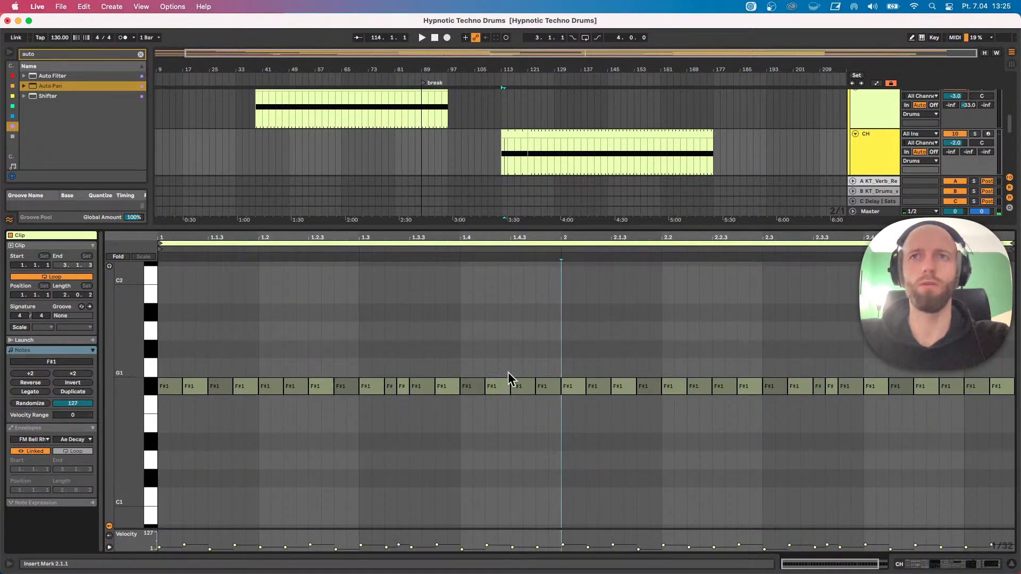
In the second bar, rejoin the split F#1 at 2.3.3, split the one at 2.4.3, and set its second half's velocity to 54.
{"action": "left_click", "coordinate": [803, 387]}
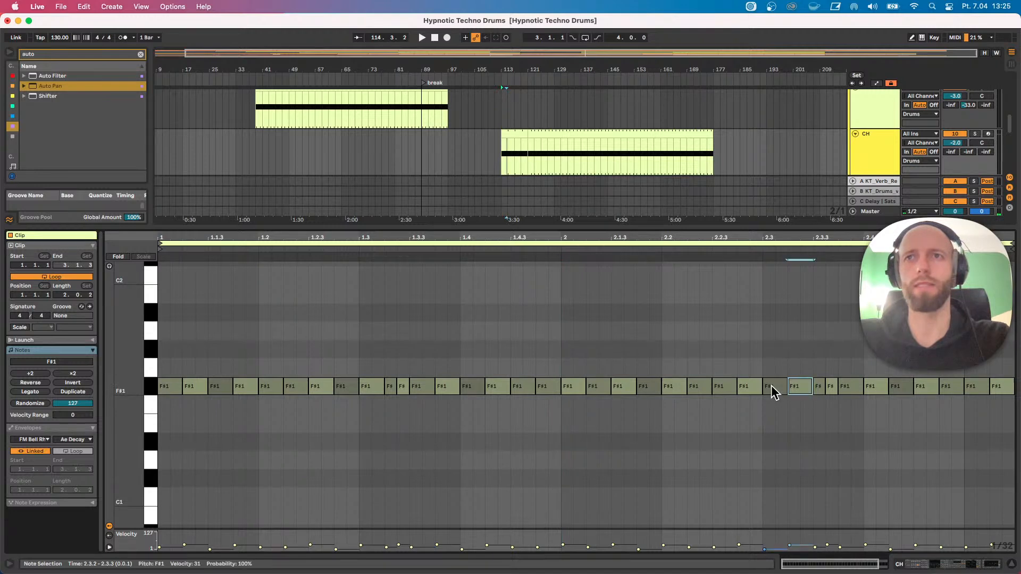
{"action": "left_click_drag", "start_coordinate": [824, 386], "coordinate": [836, 387]}
{"action": "left_click_drag", "start_coordinate": [710, 387], "coordinate": [698, 394]}
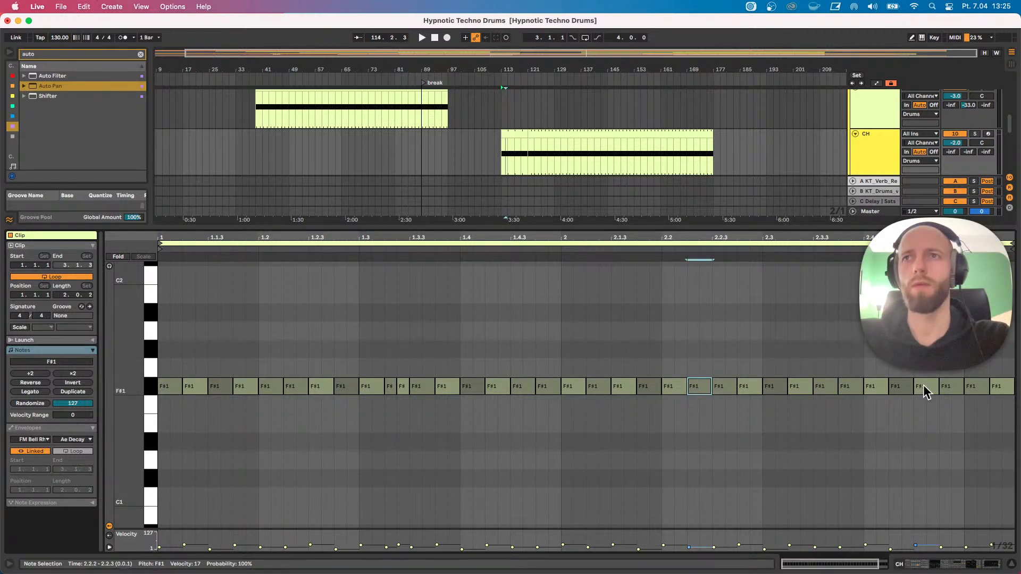
{"action": "left_click_drag", "start_coordinate": [934, 387], "coordinate": [924, 387]}
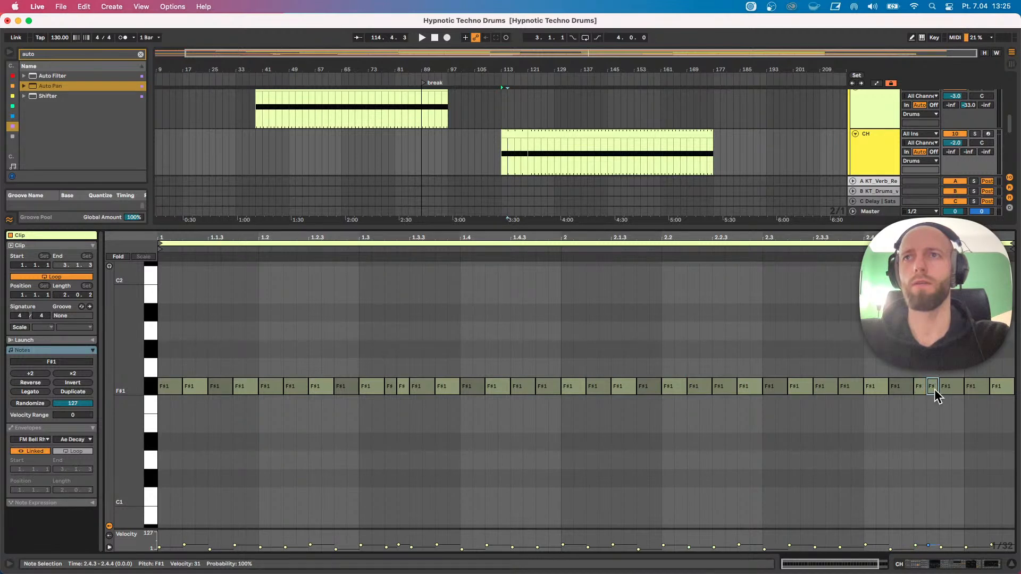
{"action": "key", "text": "space"}
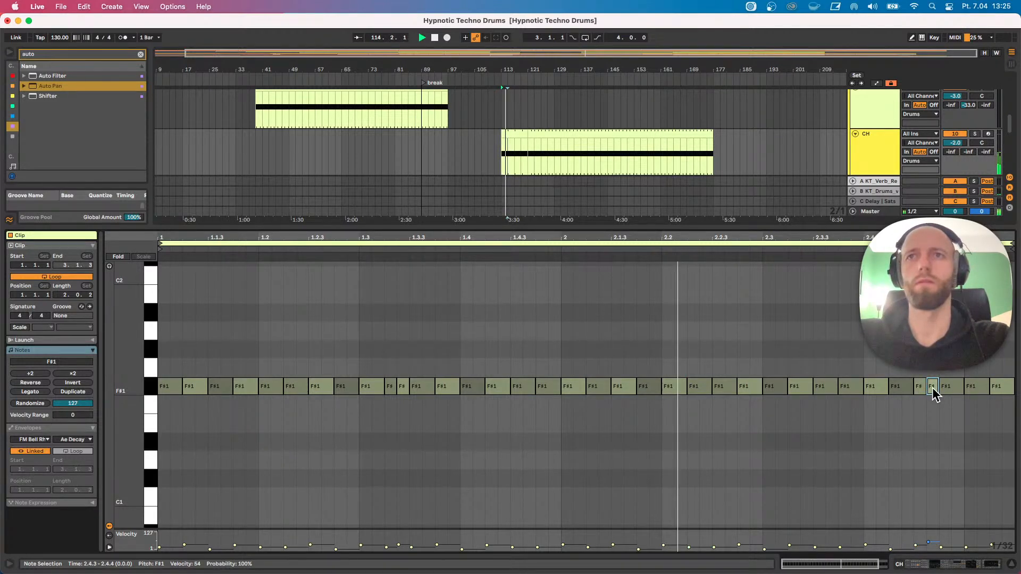
Move the split F#1 pair from 2.4.3 to 2.3.4 and fill the gap with an F#1 note at velocity of about 28.
{"action": "left_click_drag", "start_coordinate": [930, 399], "coordinate": [852, 389]}
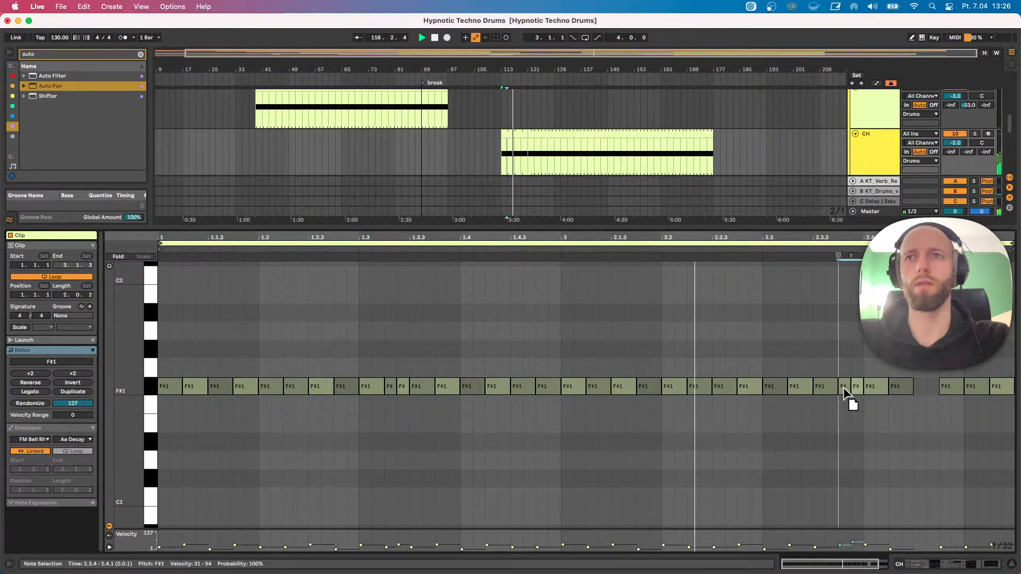
{"action": "double_click", "coordinate": [926, 387]}
{"action": "left_click_drag", "start_coordinate": [926, 386], "coordinate": [926, 379]}
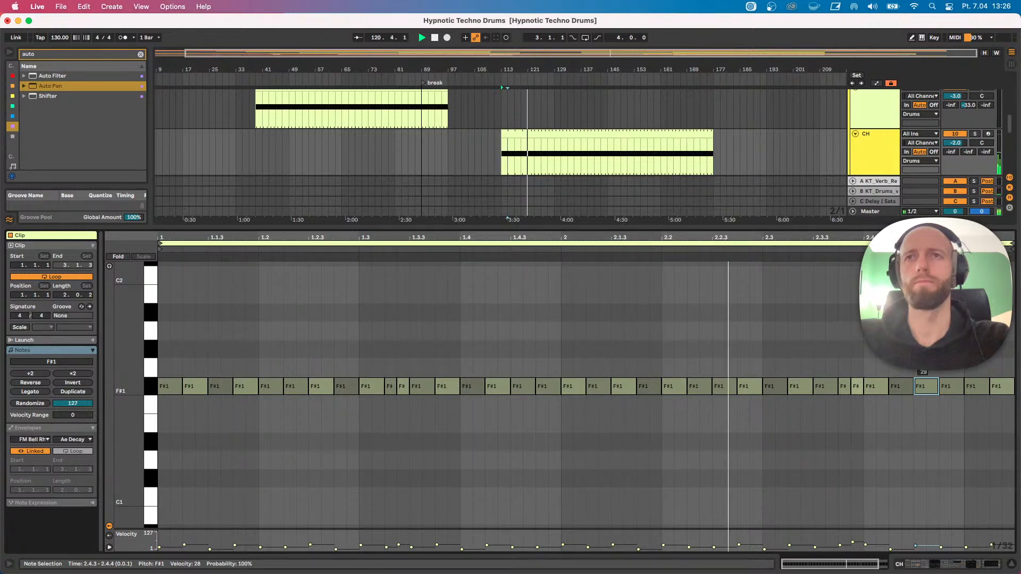
Stop playback and extend the edited closed-hat clip starting at bar 113 so that it ends at bar 177.
{"action": "left_click", "coordinate": [516, 135]}
{"action": "key", "text": "space"}
{"action": "left_click_drag", "start_coordinate": [523, 133], "coordinate": [712, 133]}
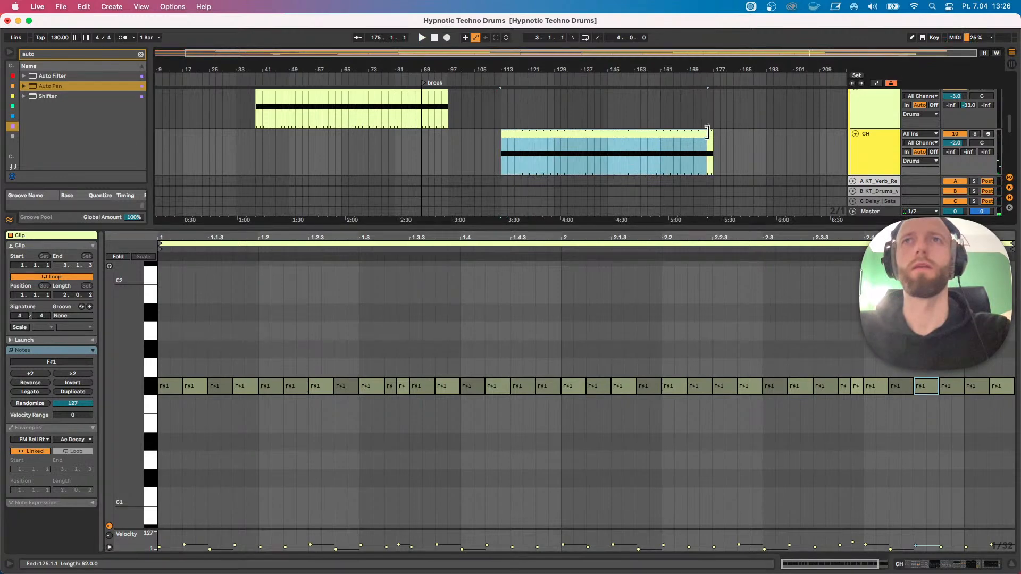
Enlarge the arrangement and play it from bar 109 to check how the new closed-hat pattern enters.
{"action": "left_click_drag", "start_coordinate": [694, 228], "coordinate": [701, 421]}
{"action": "scroll", "coordinate": [546, 282], "scroll_direction": "up", "scroll_amount": 5}
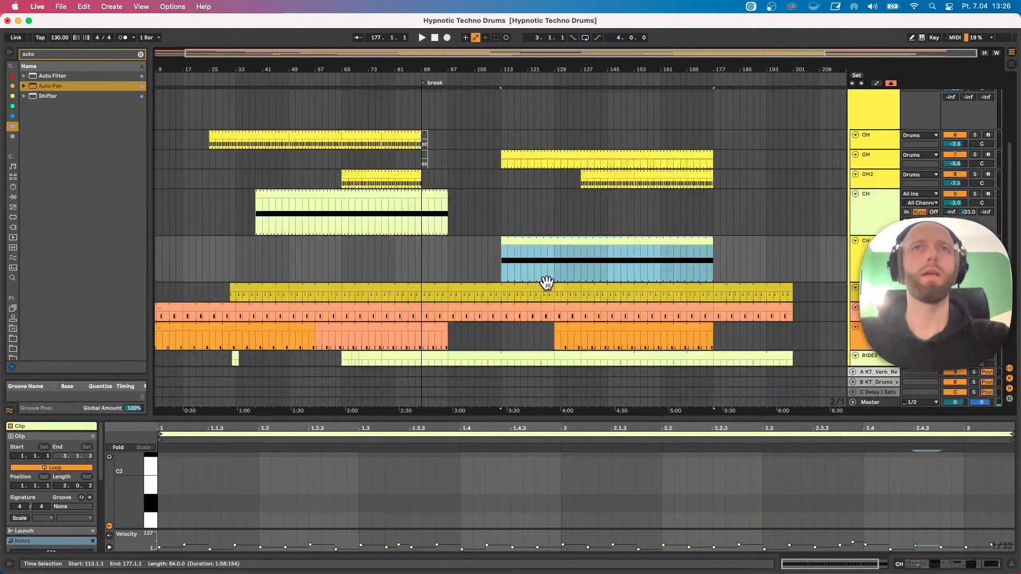
{"action": "left_click", "coordinate": [484, 266]}
{"action": "key", "text": "space"}
{"action": "scroll", "coordinate": [485, 266], "scroll_direction": "down", "scroll_amount": 5}
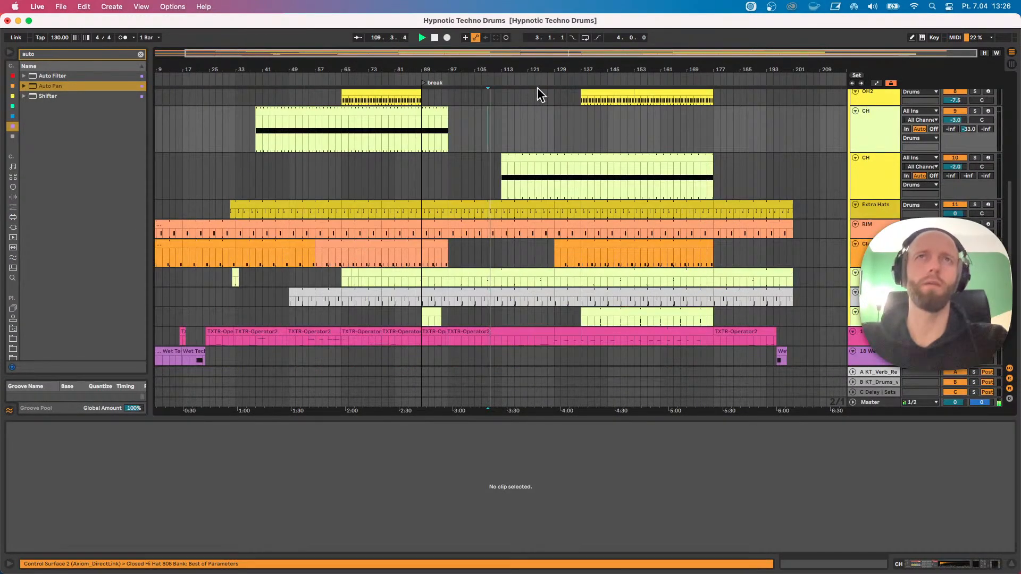
{"action": "left_click_drag", "start_coordinate": [506, 54], "coordinate": [505, 101]}
{"action": "scroll", "coordinate": [503, 197], "scroll_direction": "up", "scroll_amount": 5}
{"action": "left_click_drag", "start_coordinate": [572, 69], "coordinate": [461, 63]}
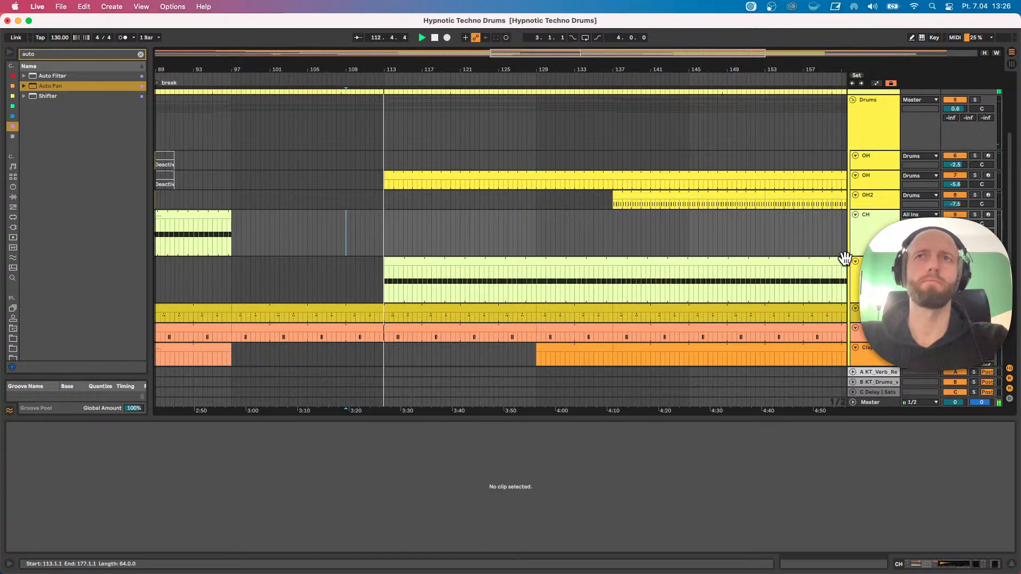
Mute OH track 7 during playback, trim its clip's start from bar 113 to bar 121, and reactivate the track.
{"action": "left_click", "coordinate": [949, 177]}
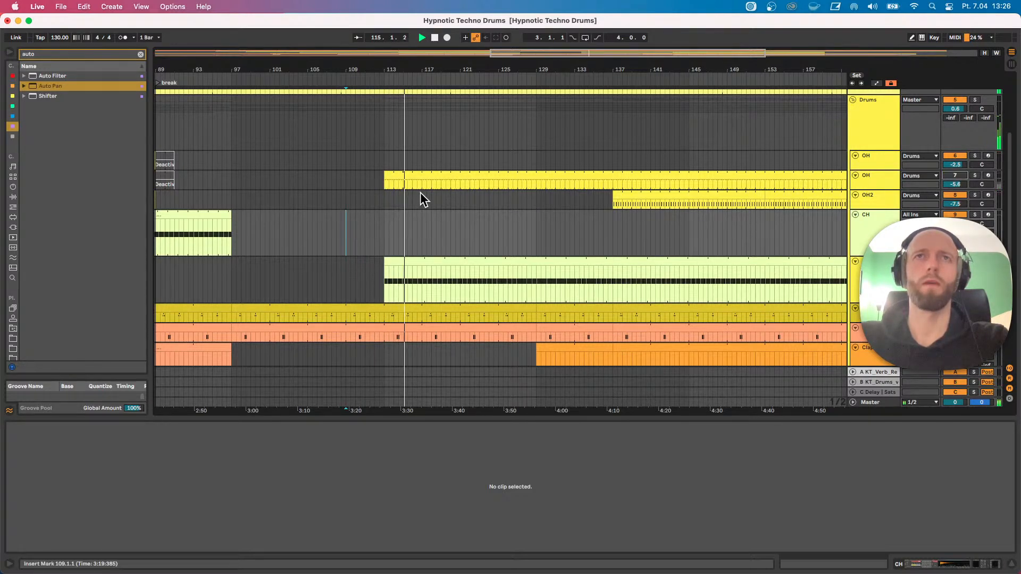
{"action": "left_click_drag", "start_coordinate": [386, 177], "coordinate": [460, 176]}
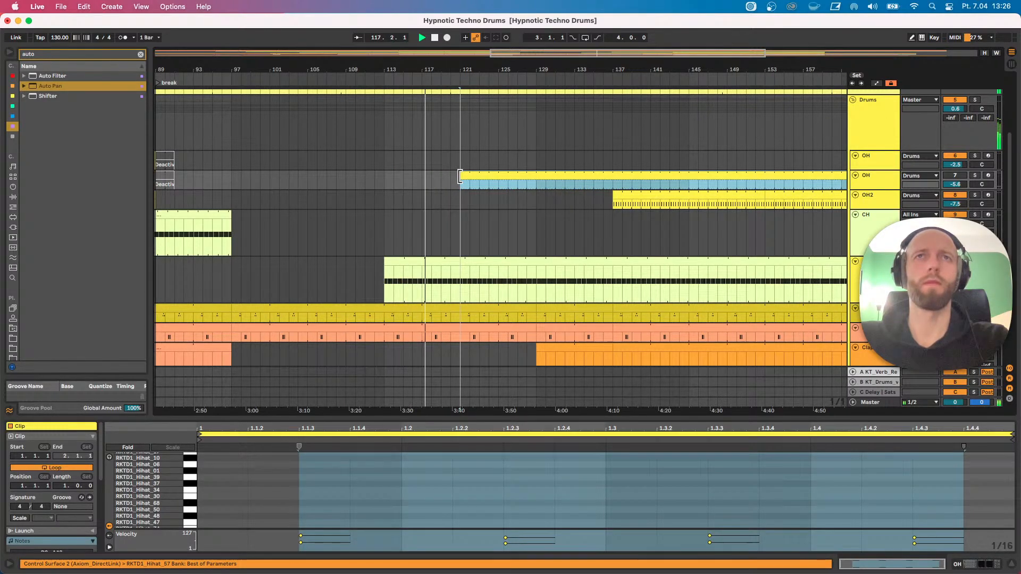
{"action": "left_click_drag", "start_coordinate": [552, 71], "coordinate": [552, 35]}
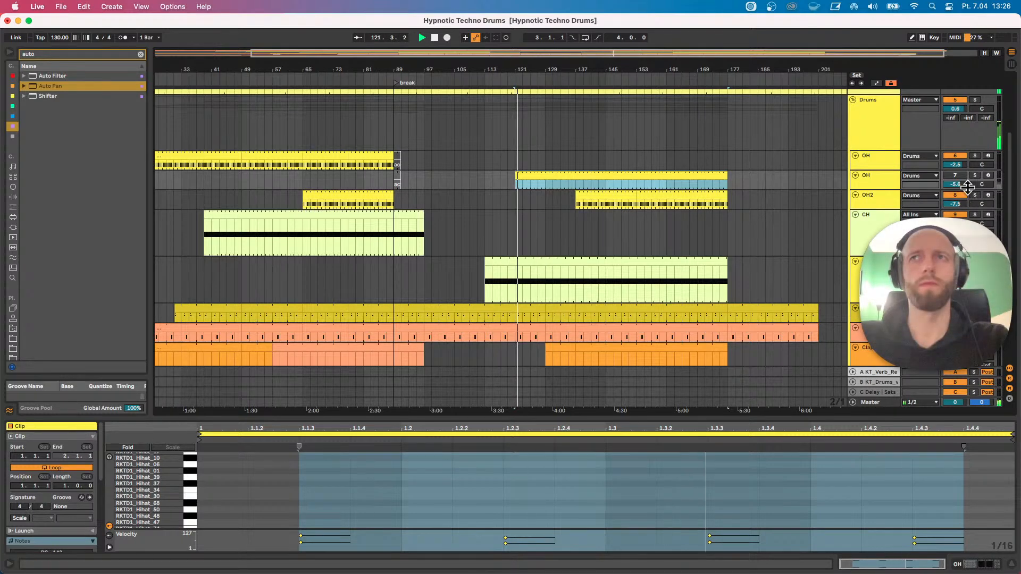
{"action": "left_click", "coordinate": [955, 176]}
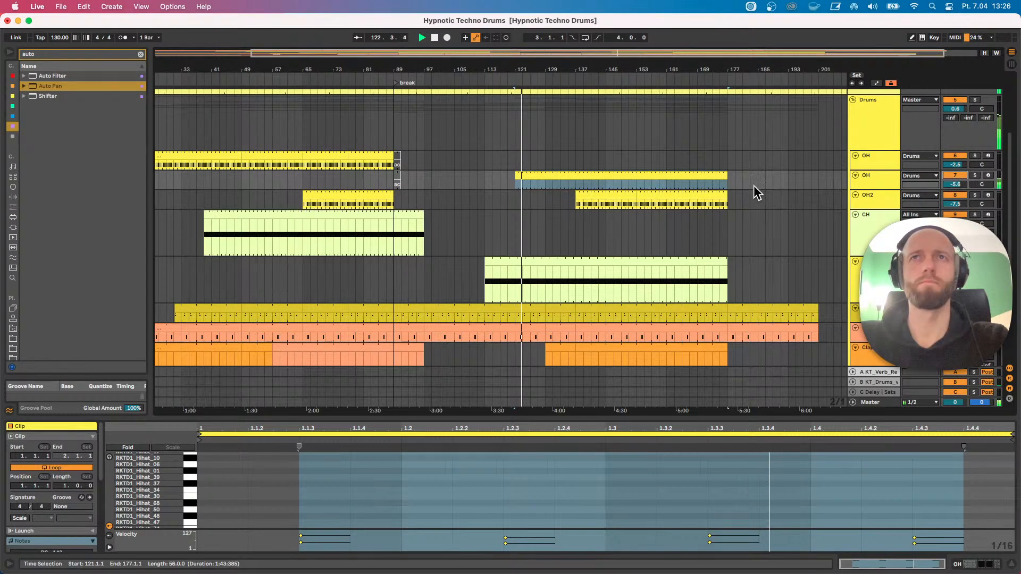
Show the devices of CH track 10 and set the Ae Decay macro to 38.0 ms while playing from bar 113.
{"action": "left_click", "coordinate": [485, 281]}
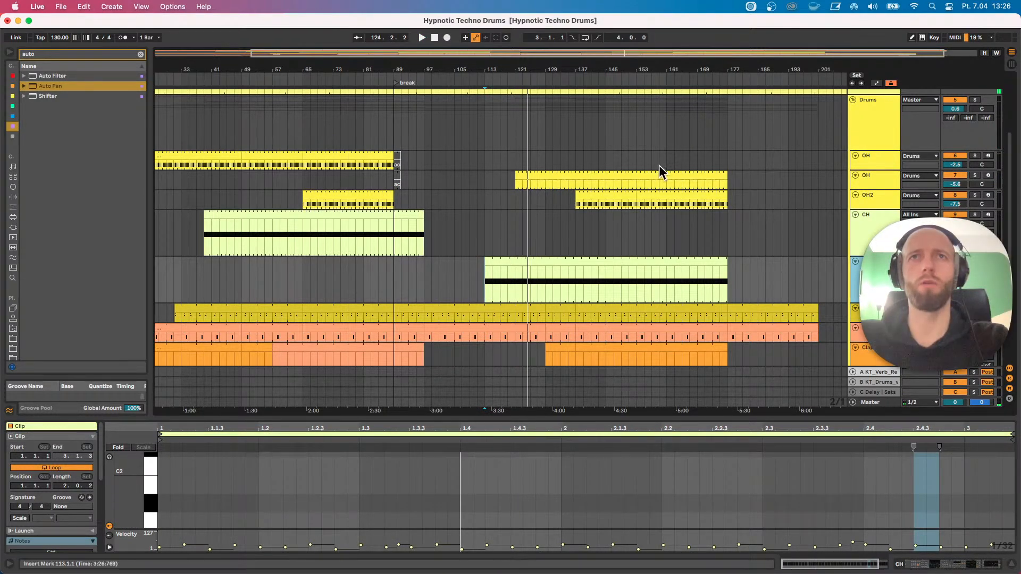
{"action": "scroll", "coordinate": [933, 272], "scroll_direction": "down", "scroll_amount": 5}
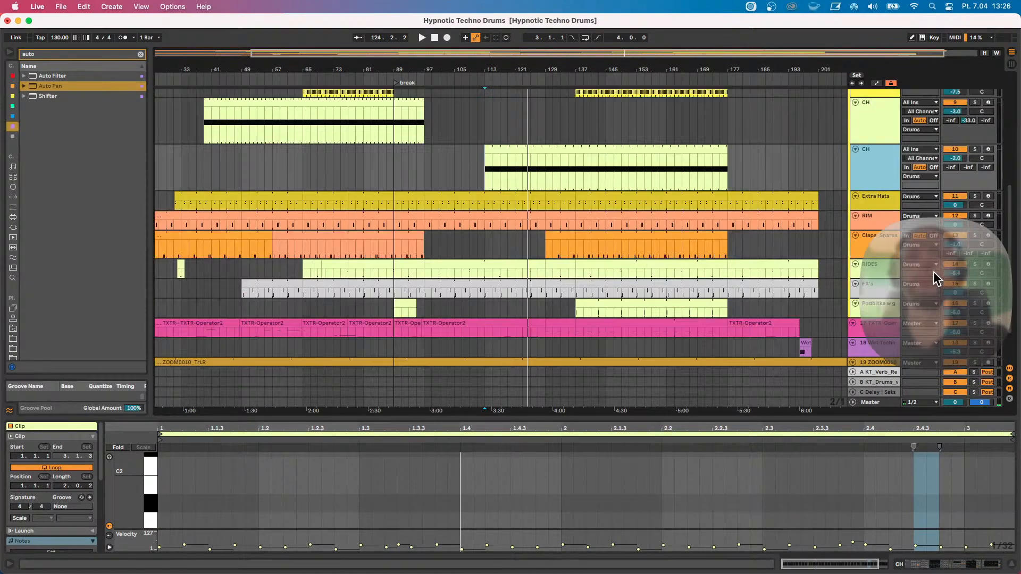
{"action": "left_click", "coordinate": [496, 151]}
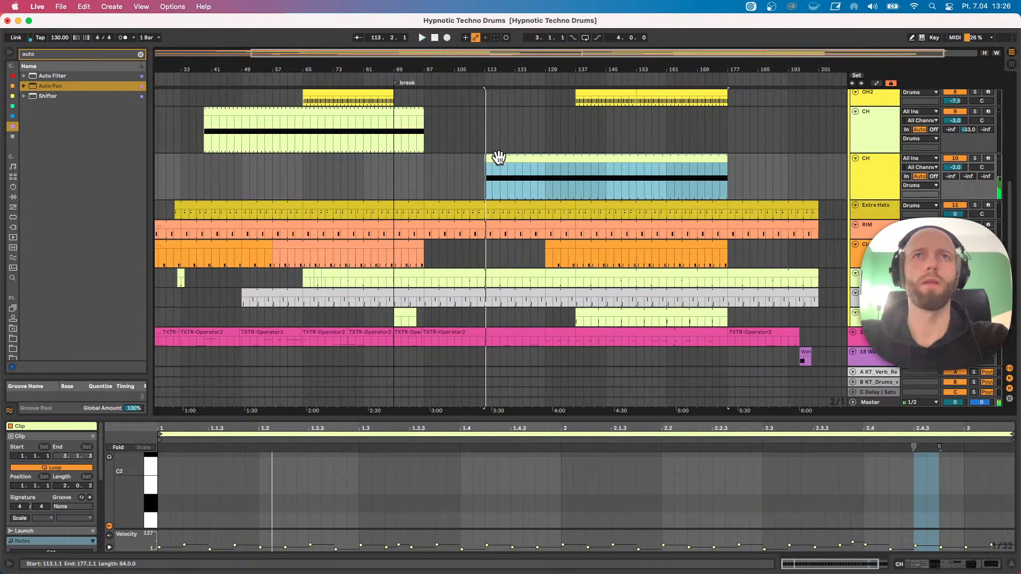
{"action": "left_click", "coordinate": [882, 184]}
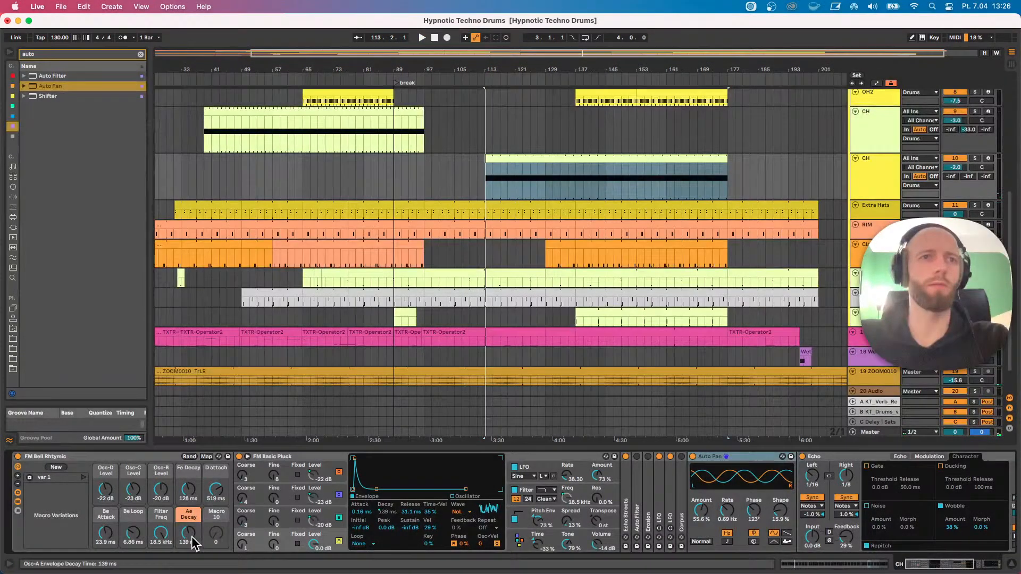
{"action": "key", "text": "space"}
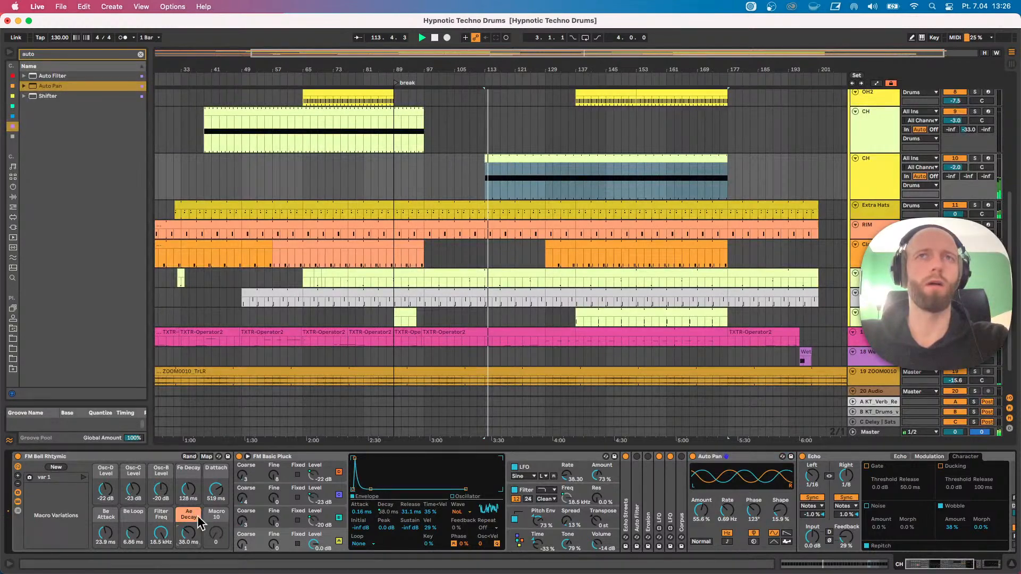
Return to bar 113 and start arrangement recording with automation armed.
{"action": "left_click", "coordinate": [483, 172]}
{"action": "key", "text": "space"}
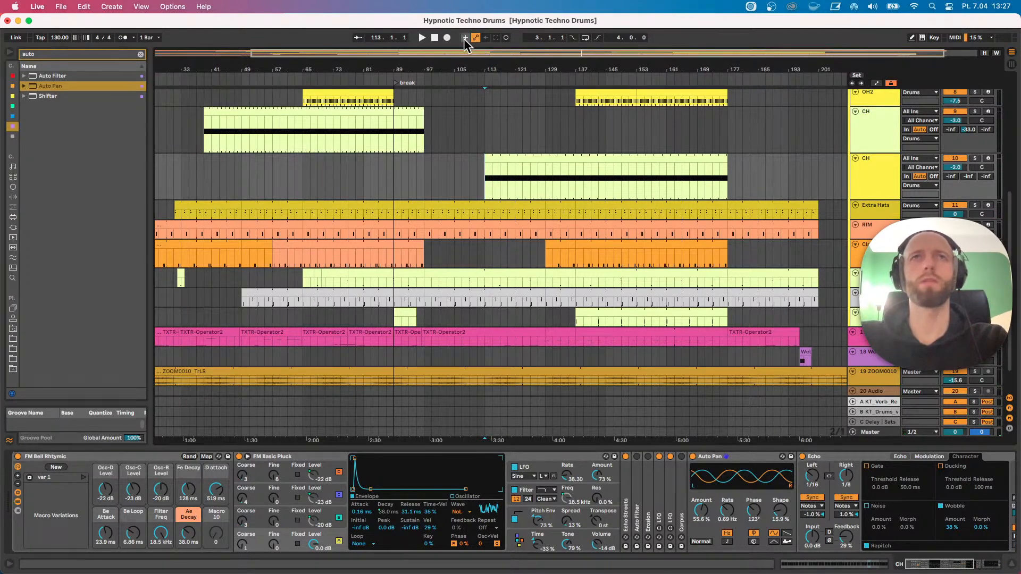
{"action": "left_click", "coordinate": [445, 38]}
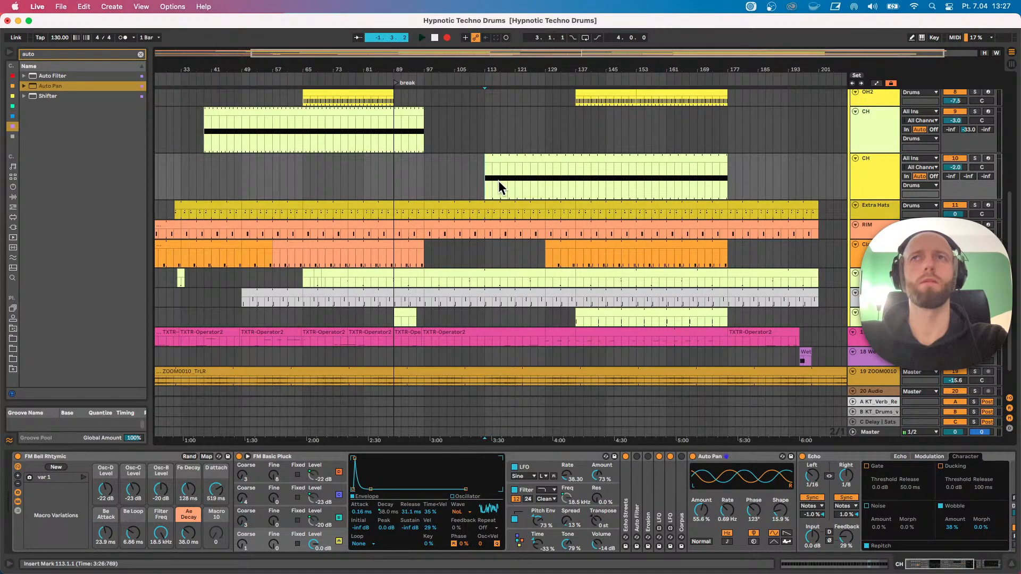
{"action": "scroll", "coordinate": [527, 183], "scroll_direction": "up", "scroll_amount": 5}
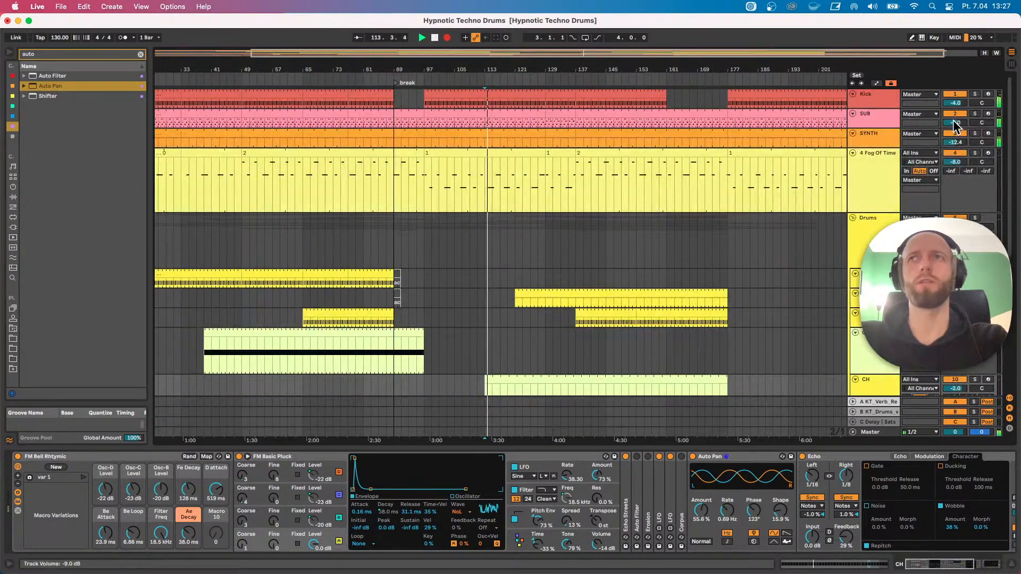
{"action": "scroll", "coordinate": [955, 121], "scroll_direction": "down", "scroll_amount": 8}
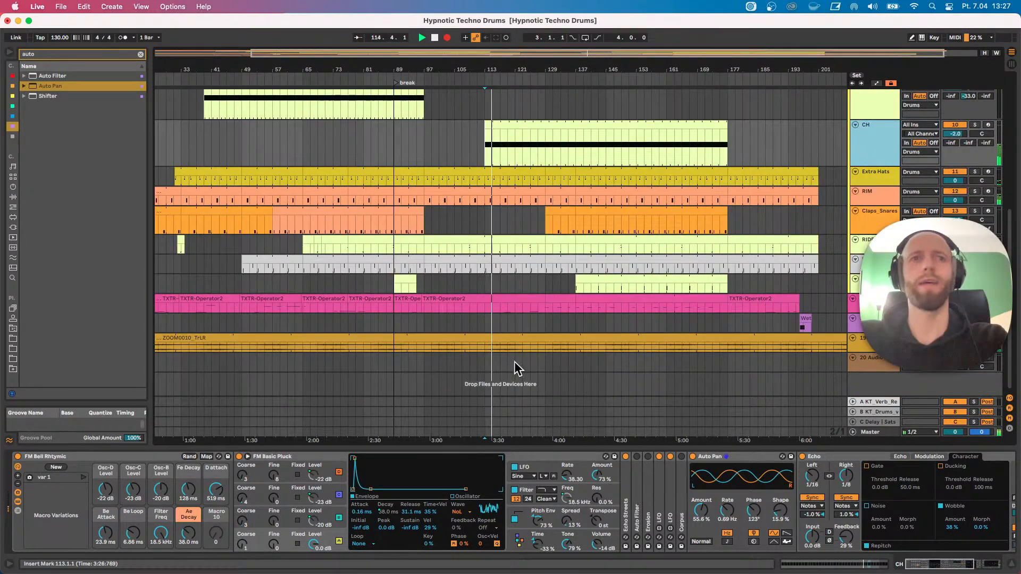
Record Ae Decay automation on CH track 10 with repeated rises and falls, finish at 14.7 ms, and stop recording.
{"action": "left_click_drag", "start_coordinate": [188, 533], "coordinate": [188, 515]}
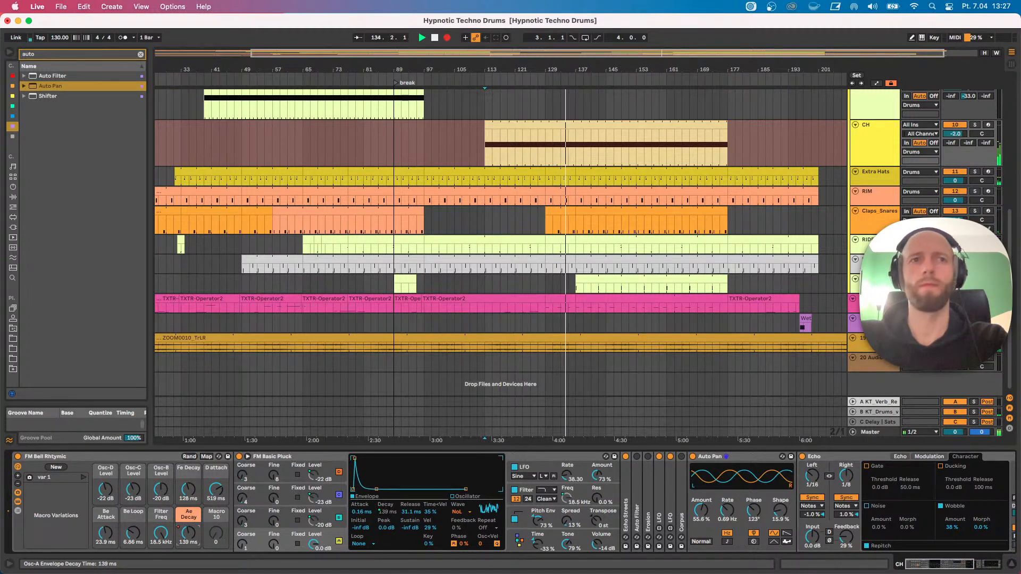
{"action": "scroll", "coordinate": [553, 340], "scroll_direction": "up", "scroll_amount": 5}
{"action": "scroll", "coordinate": [566, 330], "scroll_direction": "down", "scroll_amount": 1}
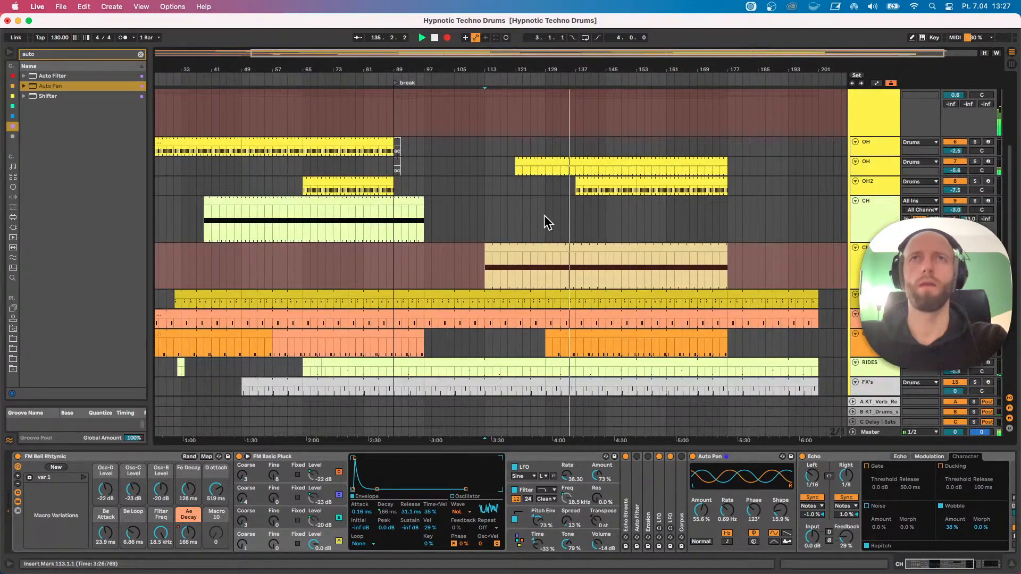
{"action": "mouse_move", "coordinate": [188, 533]}
{"action": "left_mouse_down"}
{"action": "mouse_move", "coordinate": [188, 518]}
{"action": "mouse_move", "coordinate": [188, 545]}
{"action": "left_mouse_up"}
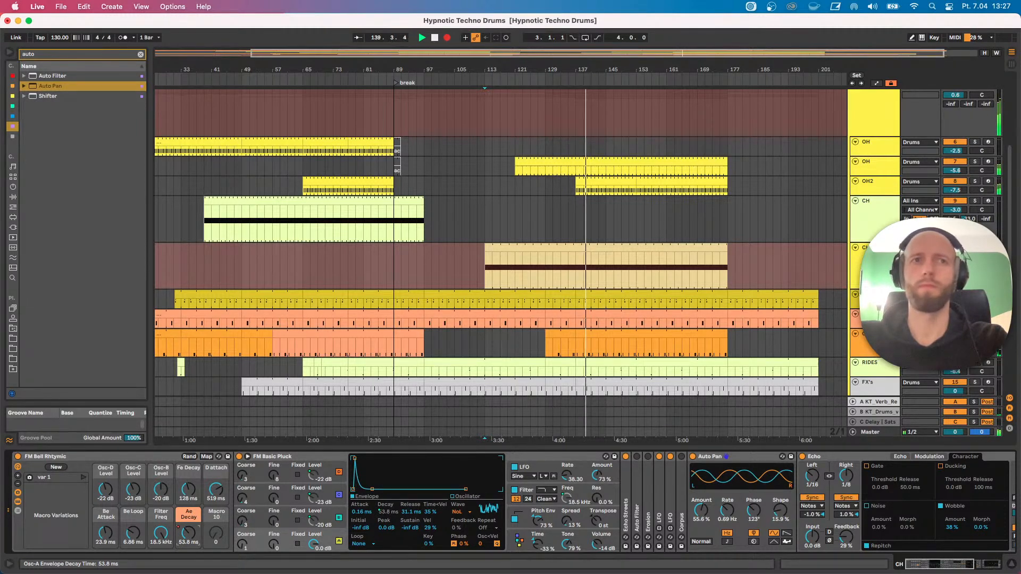
{"action": "left_click_drag", "start_coordinate": [188, 542], "coordinate": [188, 536]}
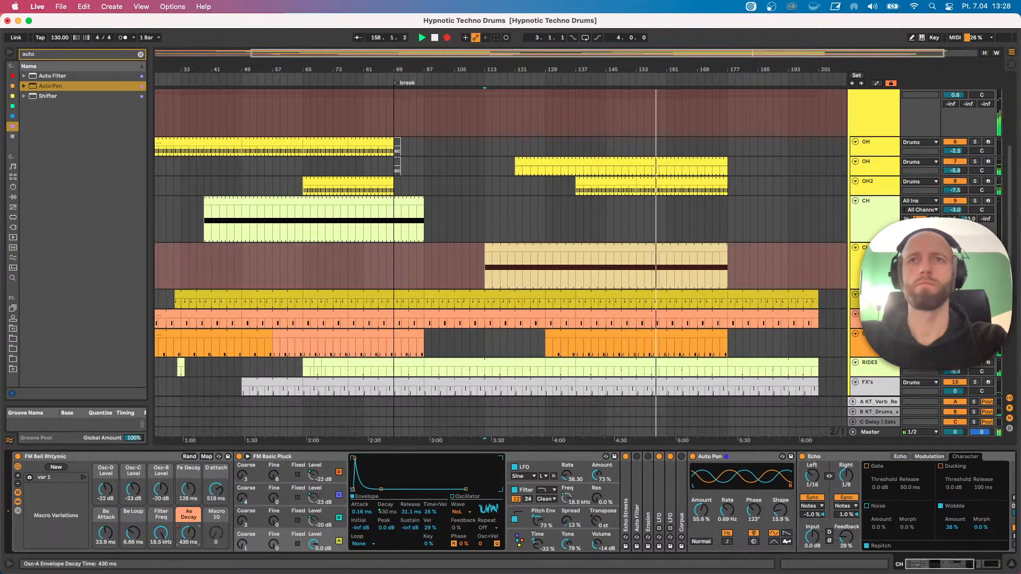
{"action": "left_click_drag", "start_coordinate": [188, 535], "coordinate": [189, 538]}
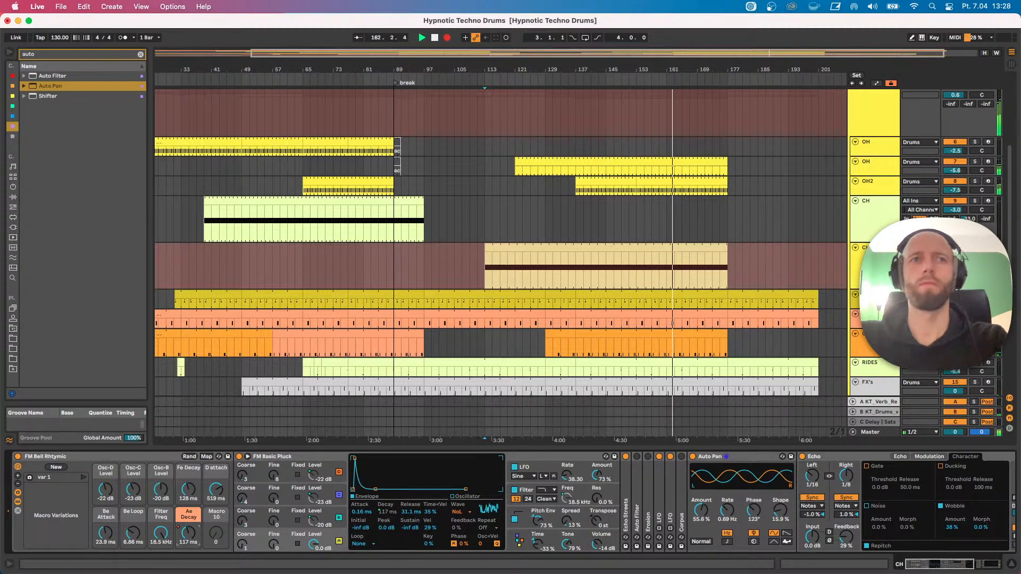
{"action": "left_click_drag", "start_coordinate": [188, 533], "coordinate": [188, 543]}
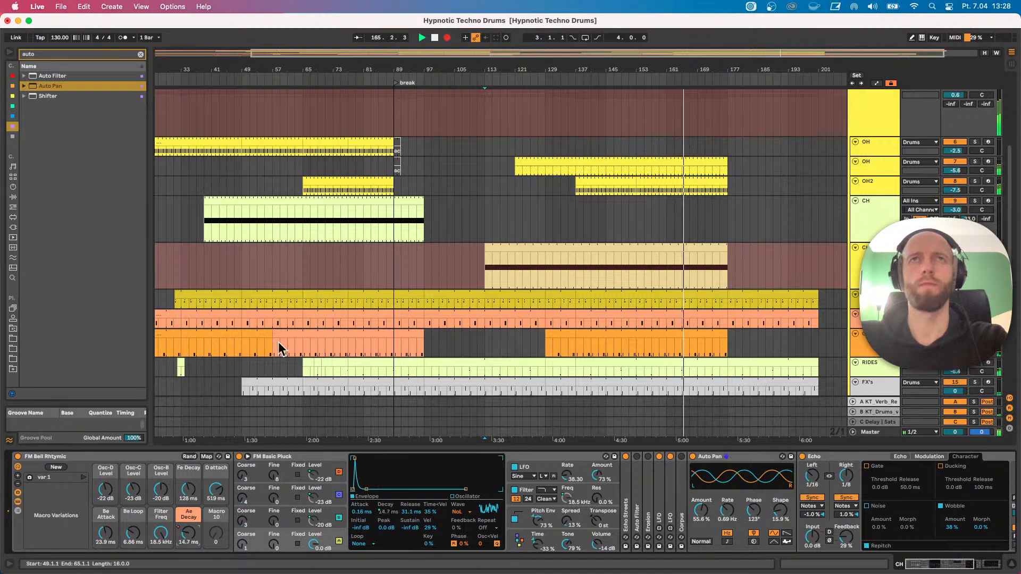
{"action": "left_click", "coordinate": [447, 38]}
Delete the time from bar 169 to bar 177 across all tracks and play from about bar 165.
{"action": "scroll", "coordinate": [735, 114], "scroll_direction": "up", "scroll_amount": 5}
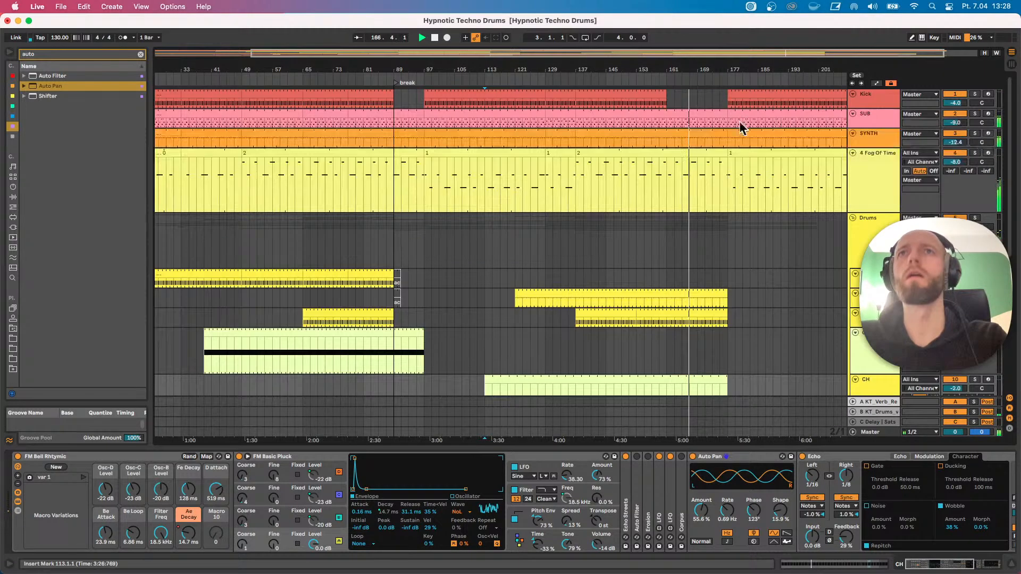
{"action": "scroll", "coordinate": [715, 96], "scroll_direction": "down", "scroll_amount": 3}
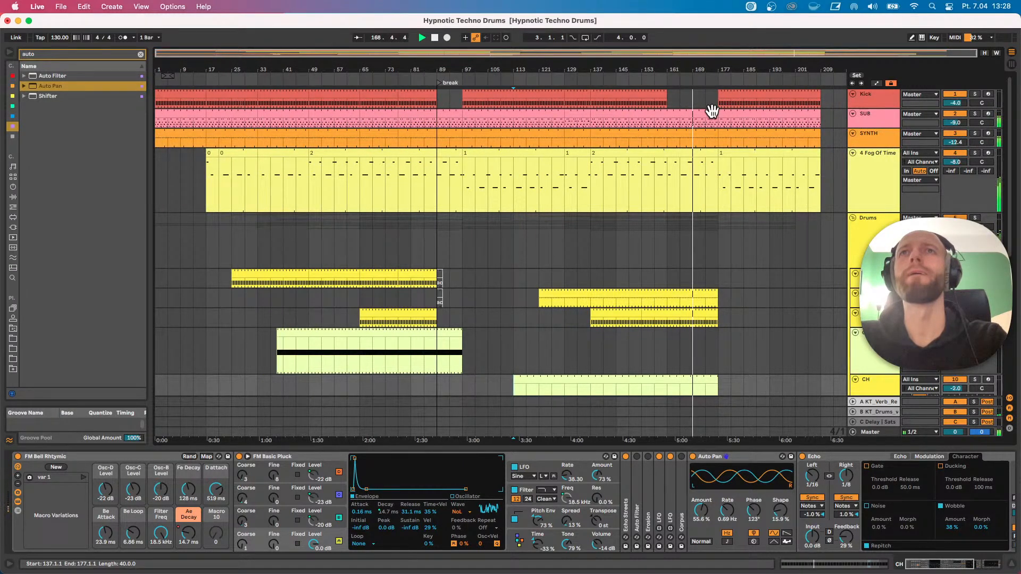
{"action": "left_click_drag", "start_coordinate": [697, 97], "coordinate": [700, 98]}
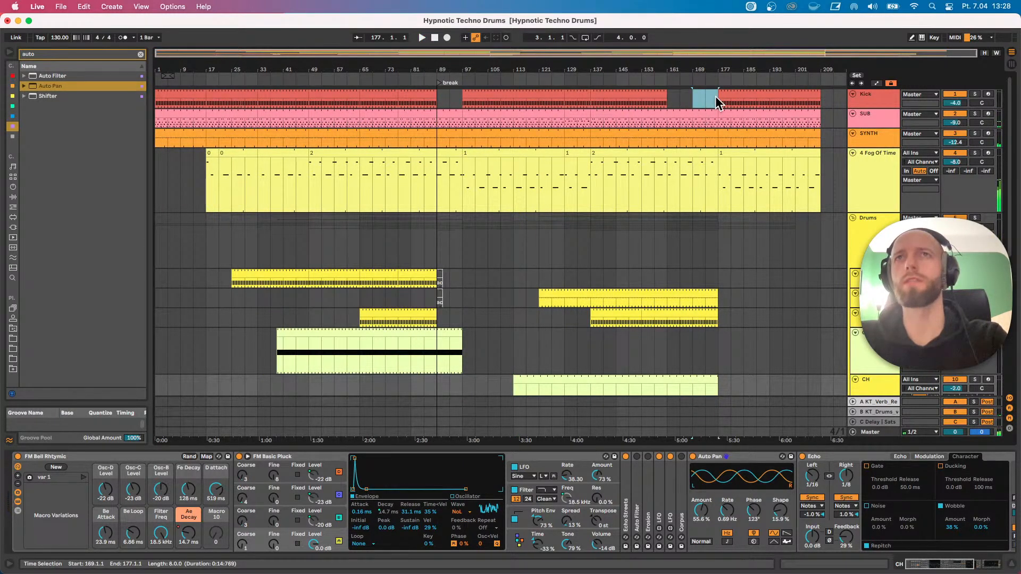
{"action": "key", "text": "super+shift+BackSpace"}
{"action": "left_click", "coordinate": [681, 80]}
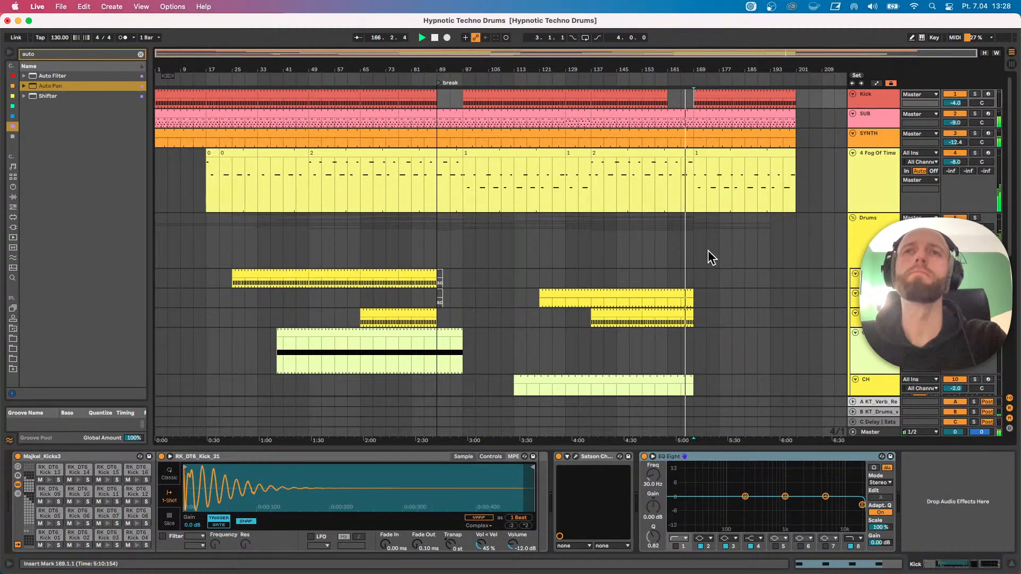
Examine the tracks around the shortened kick gap near bar 169 during playback, collapsing the Fog Of Time track.
{"action": "scroll", "coordinate": [715, 258], "scroll_direction": "down", "scroll_amount": 5}
{"action": "scroll", "coordinate": [692, 337], "scroll_direction": "down", "scroll_amount": 4}
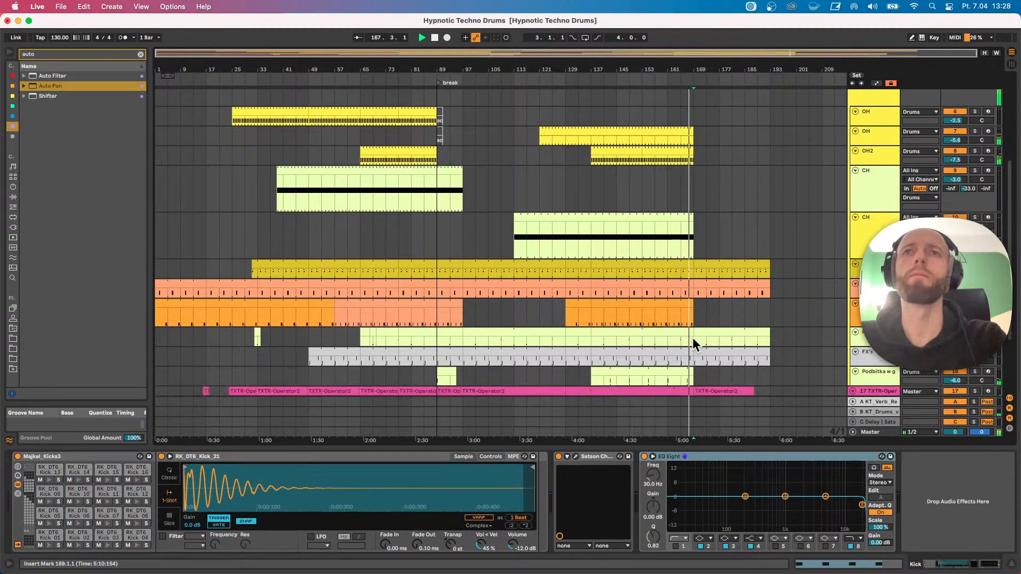
{"action": "scroll", "coordinate": [698, 325], "scroll_direction": "up", "scroll_amount": 3}
{"action": "scroll", "coordinate": [698, 303], "scroll_direction": "down", "scroll_amount": 3}
{"action": "scroll", "coordinate": [702, 273], "scroll_direction": "up", "scroll_amount": 6}
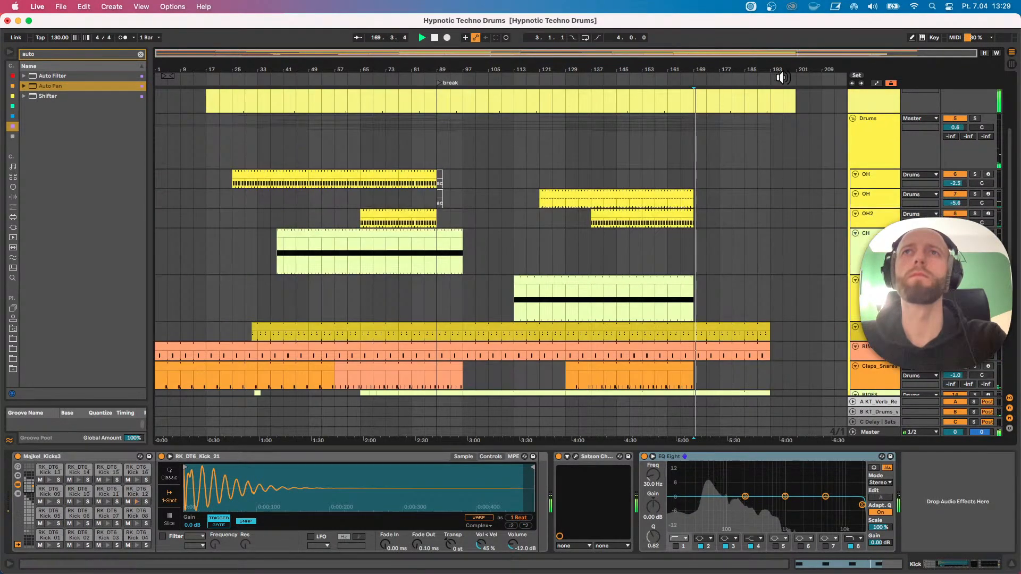
{"action": "scroll", "coordinate": [761, 184], "scroll_direction": "up", "scroll_amount": 4}
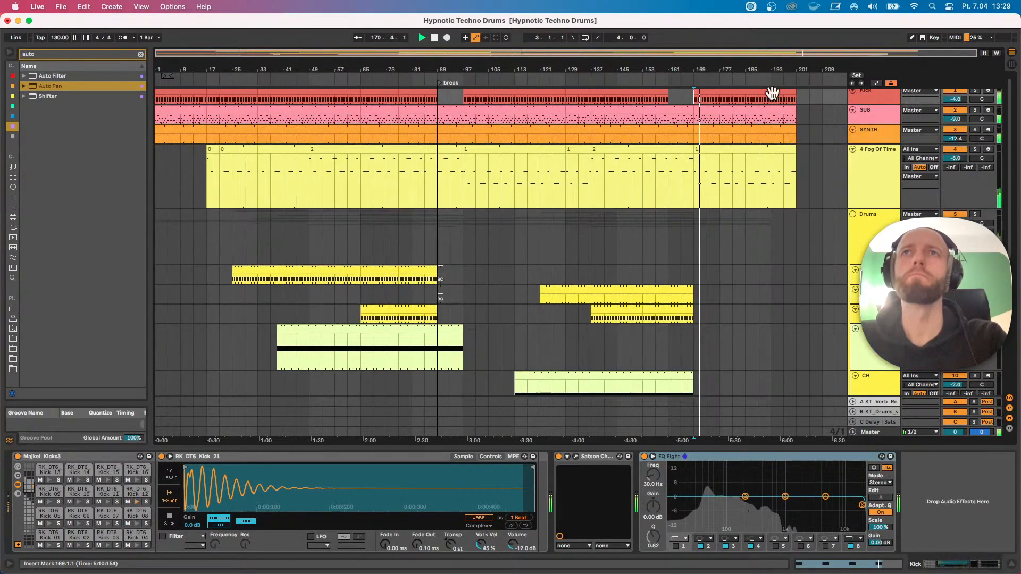
{"action": "left_click", "coordinate": [853, 150]}
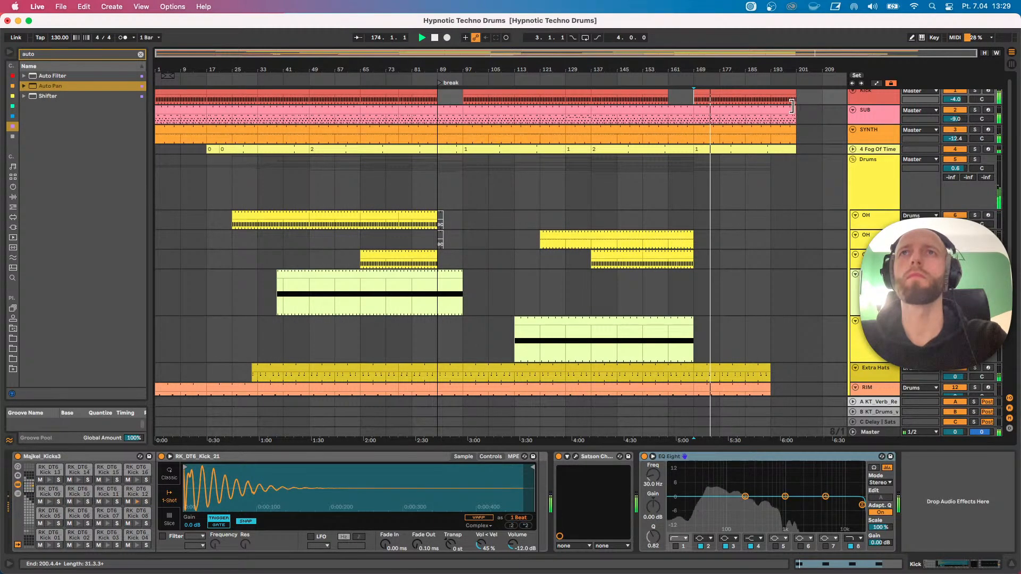
{"action": "mouse_move", "coordinate": [790, 70]}
{"action": "left_mouse_down"}
{"action": "mouse_move", "coordinate": [795, 98]}
{"action": "mouse_move", "coordinate": [809, 70]}
{"action": "left_mouse_up"}
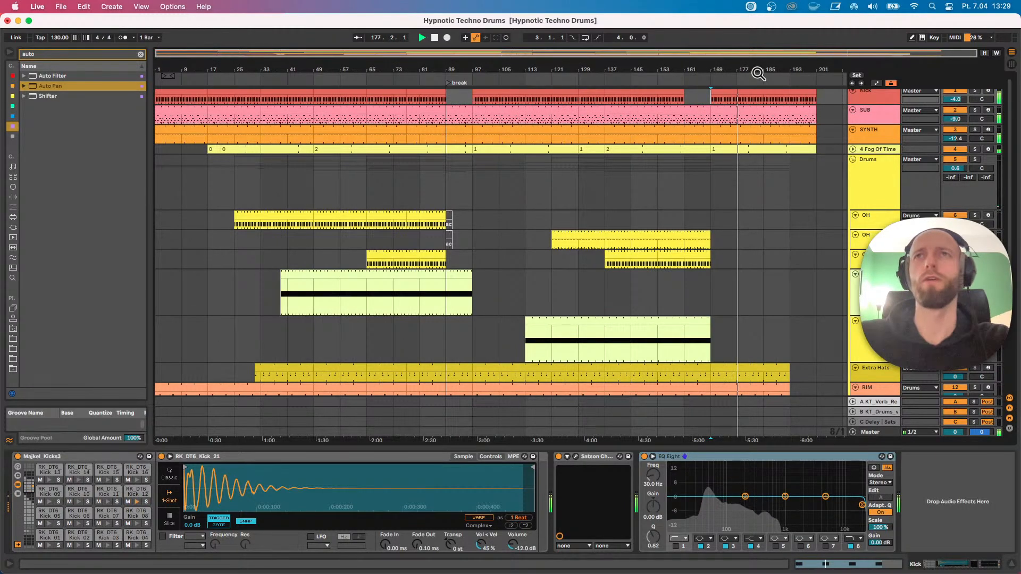
Show the Rust macro automation of track 4 Fog Of Time and adjust its plateau between bars 169 and 173.
{"action": "left_click", "coordinate": [872, 148]}
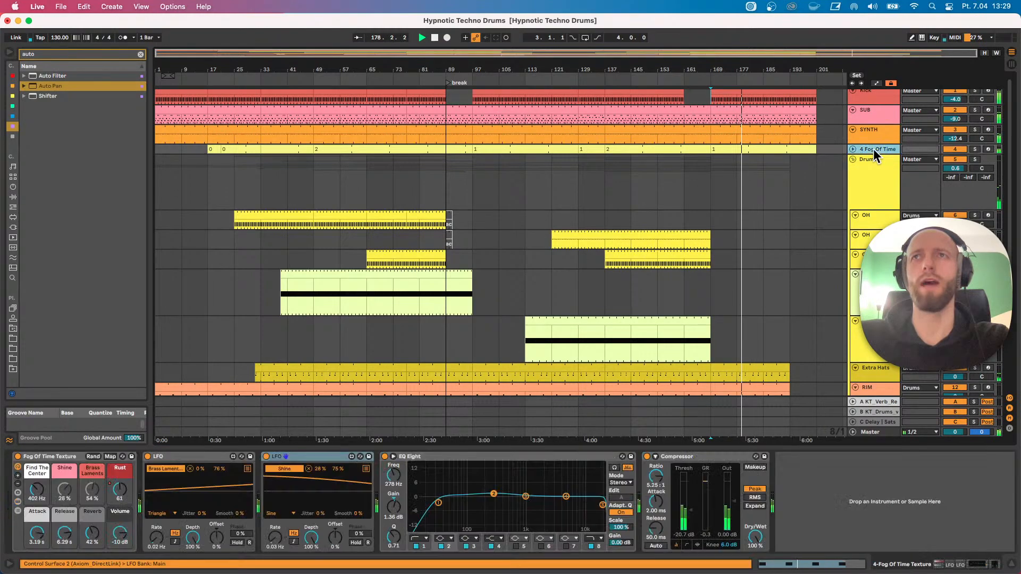
{"action": "right_click", "coordinate": [120, 489]}
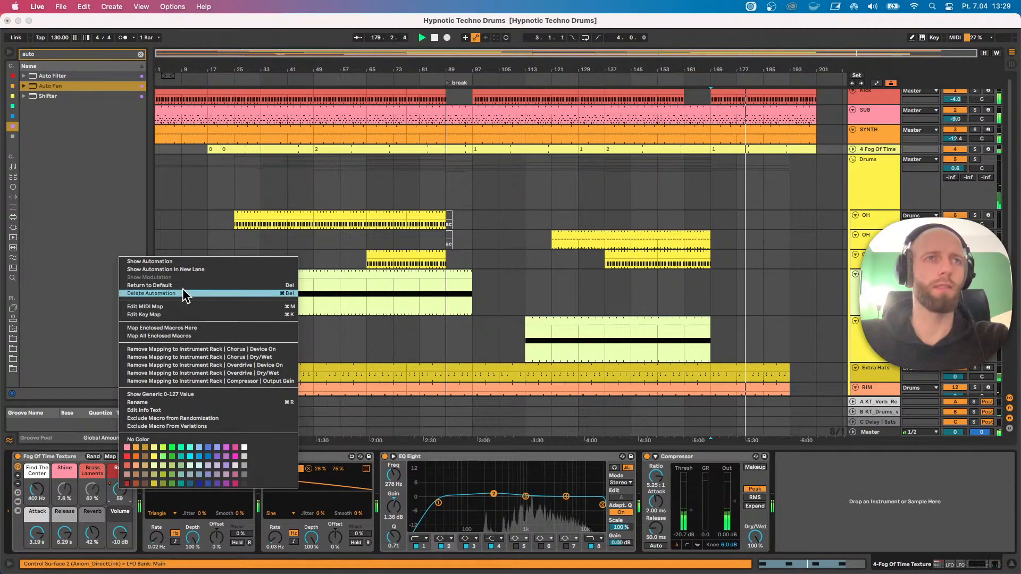
{"action": "left_click", "coordinate": [184, 261]}
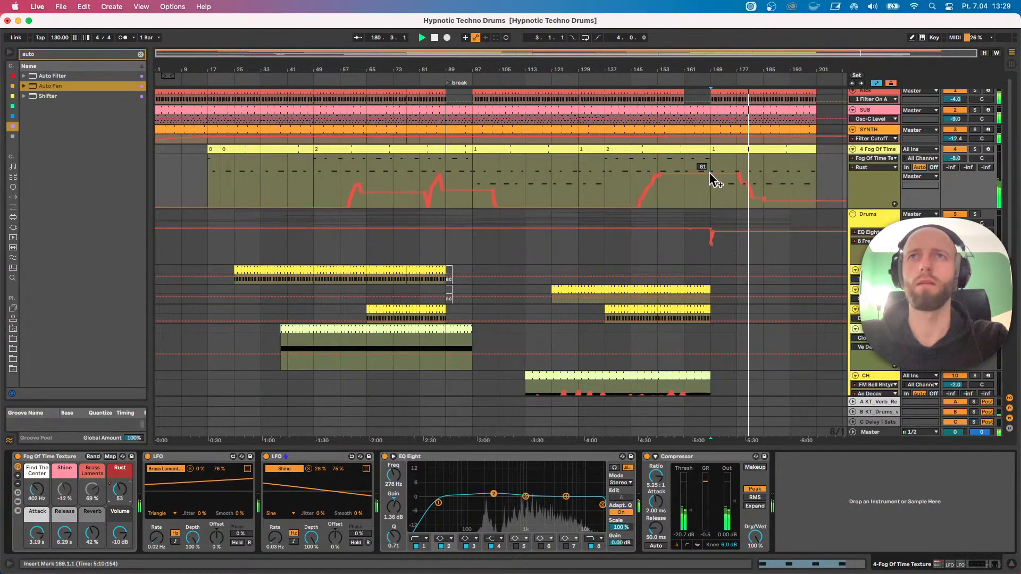
{"action": "left_click_drag", "start_coordinate": [742, 189], "coordinate": [739, 175]}
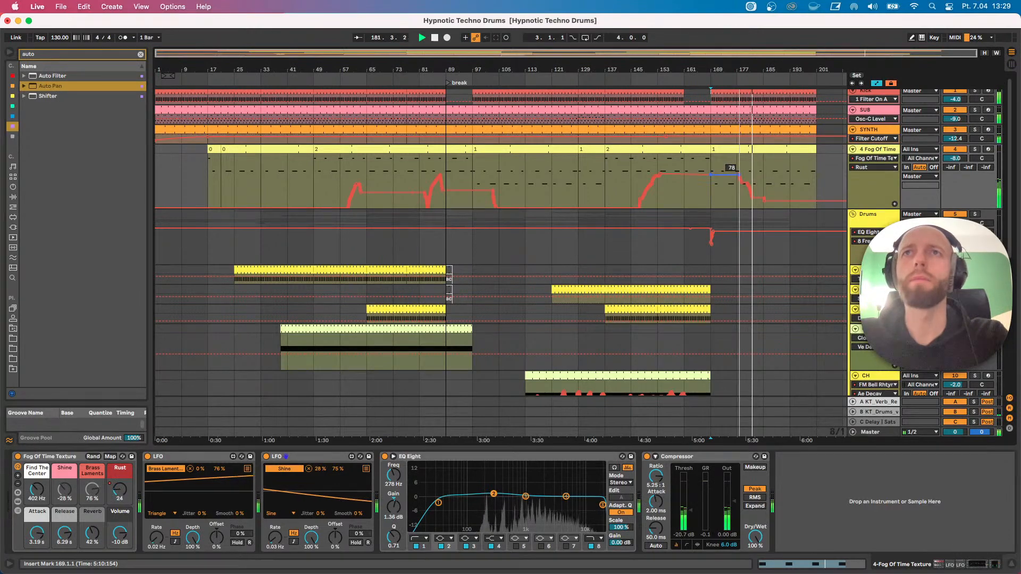
Stop playback and simplify the Rust envelope between bars 175 and 191.
{"action": "left_click_drag", "start_coordinate": [799, 70], "coordinate": [800, 122]}
{"action": "key", "text": "space"}
{"action": "left_click_drag", "start_coordinate": [736, 184], "coordinate": [547, 201]}
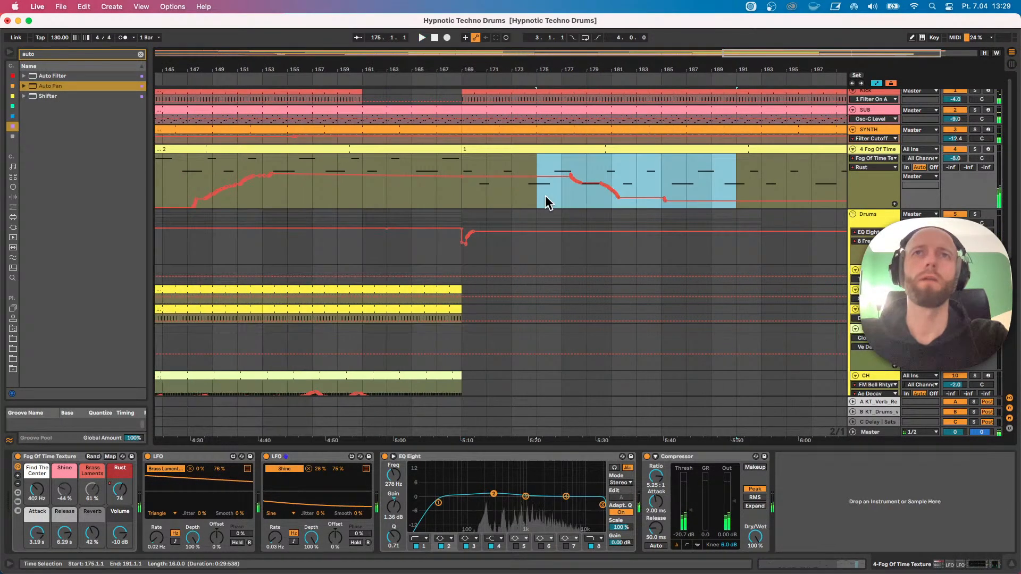
{"action": "right_click", "coordinate": [581, 184]}
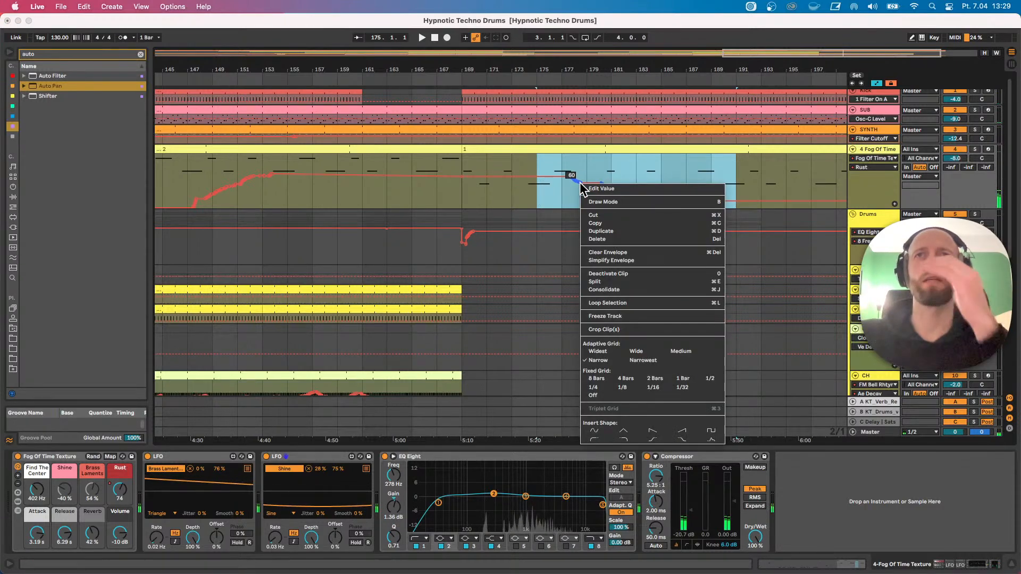
{"action": "left_click", "coordinate": [617, 259]}
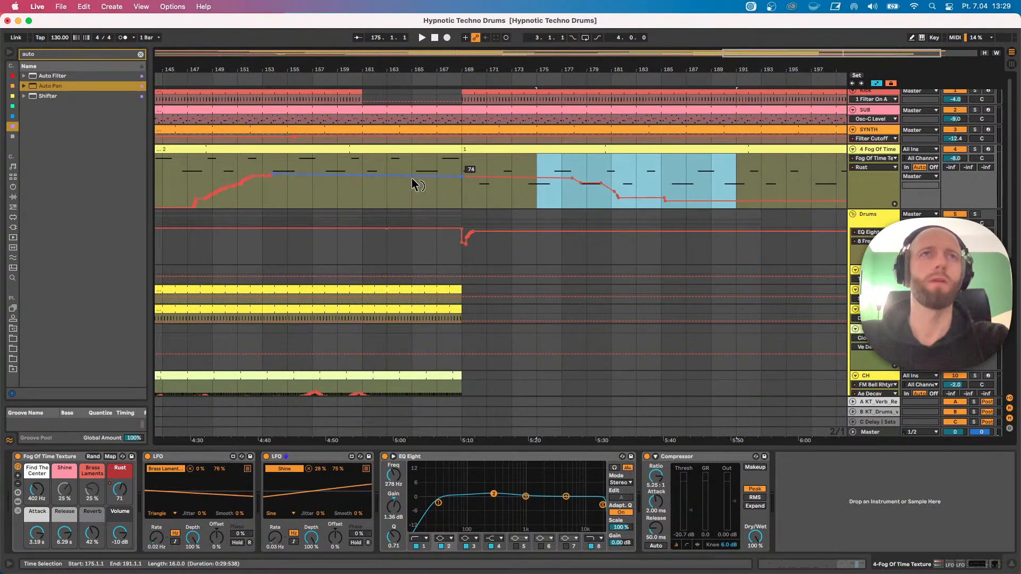
Bend the Rust envelope into a downward curve ending at bar 169 and play from bar 159.
{"action": "left_click_drag", "start_coordinate": [461, 176], "coordinate": [462, 203]}
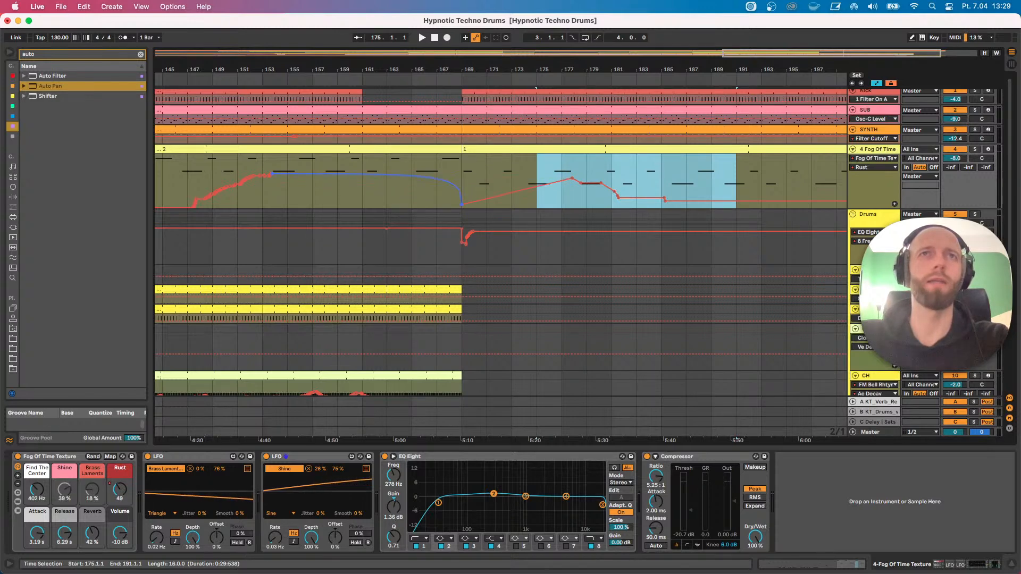
{"action": "left_click", "coordinate": [355, 197]}
{"action": "key", "text": "space"}
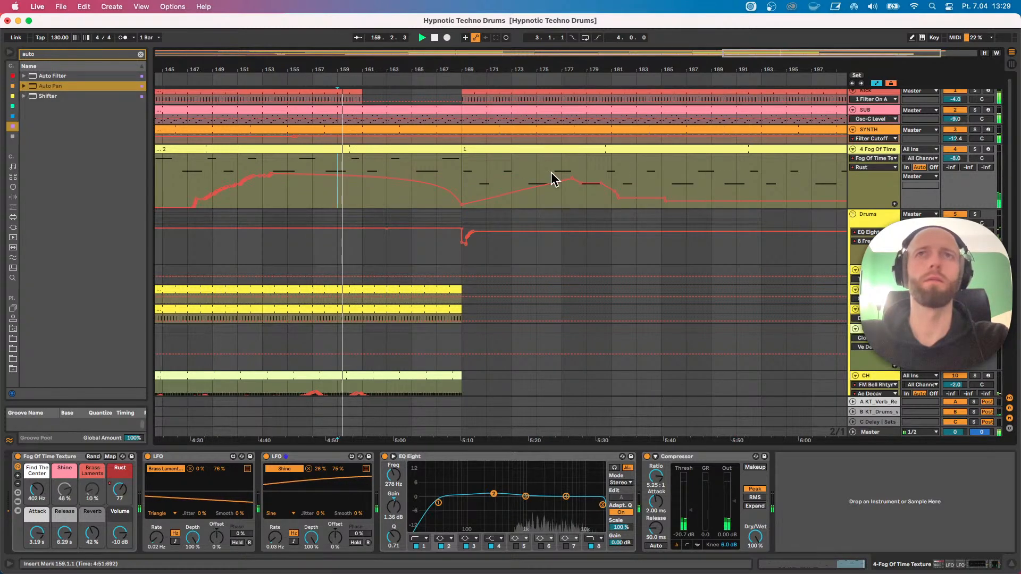
Flatten the Rust envelope after bar 169 at a low level and move its peak of 60 to about bar 183.
{"action": "left_click_drag", "start_coordinate": [572, 178], "coordinate": [572, 207]}
{"action": "left_click", "coordinate": [580, 204]}
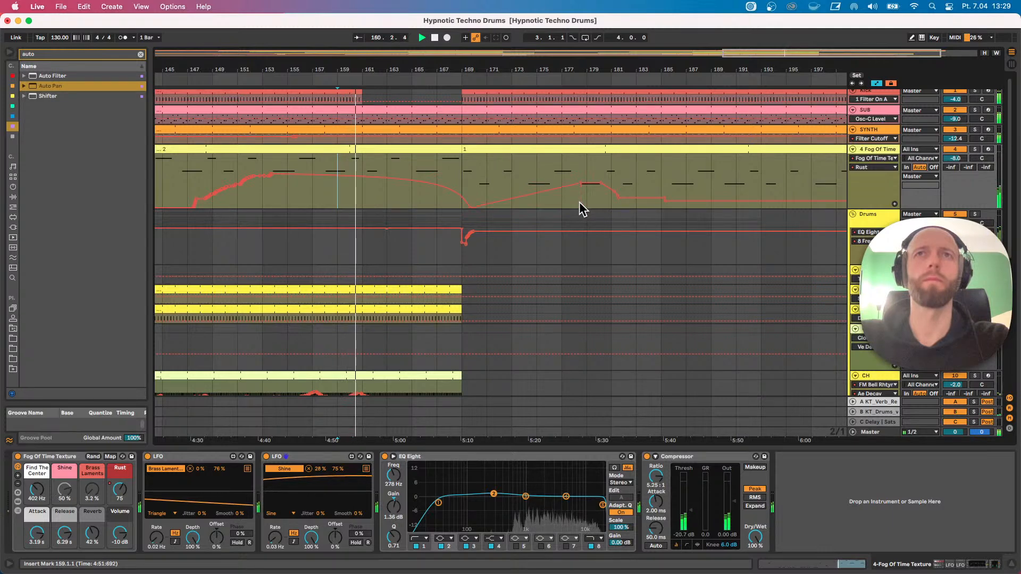
{"action": "left_click_drag", "start_coordinate": [471, 208], "coordinate": [462, 193]}
{"action": "left_click", "coordinate": [579, 183]}
{"action": "left_click_drag", "start_coordinate": [599, 184], "coordinate": [645, 182]}
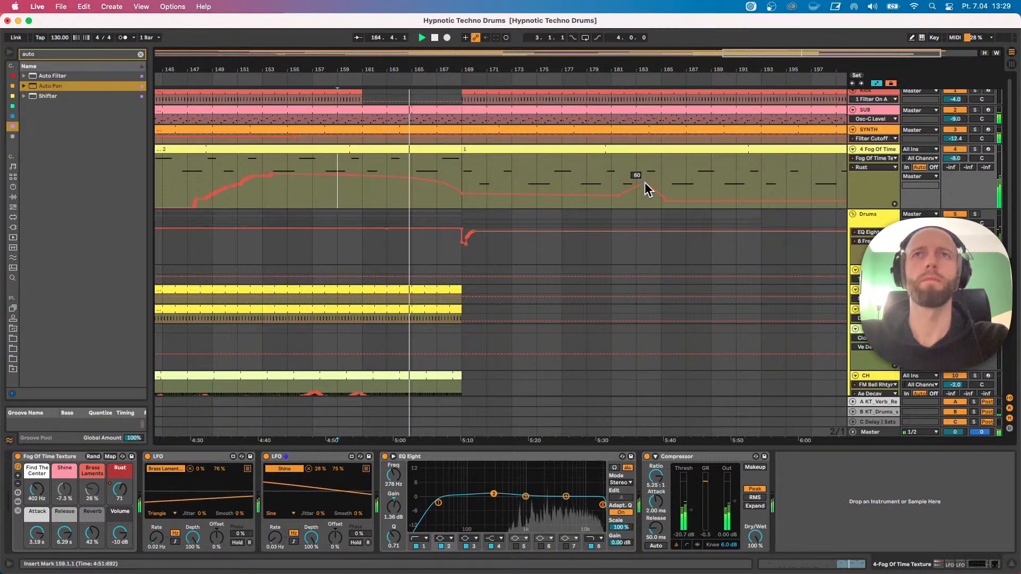
Add a Rust breakpoint near the Fog Of Time clip's end and lower it so the envelope fades out gradually.
{"action": "left_click_drag", "start_coordinate": [624, 67], "coordinate": [722, 68]}
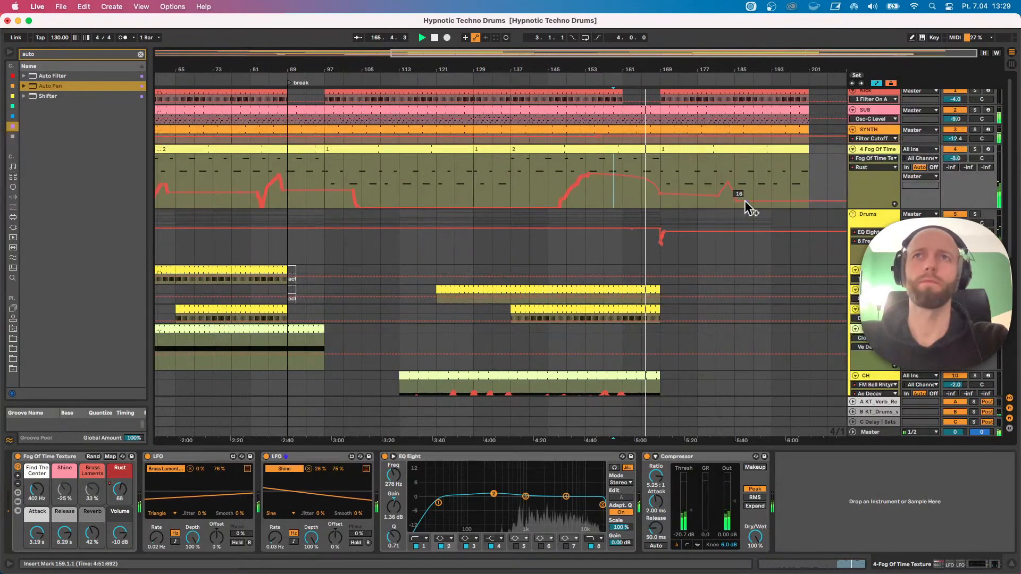
{"action": "left_click_drag", "start_coordinate": [816, 197], "coordinate": [815, 194]}
{"action": "left_click_drag", "start_coordinate": [812, 198], "coordinate": [811, 207]}
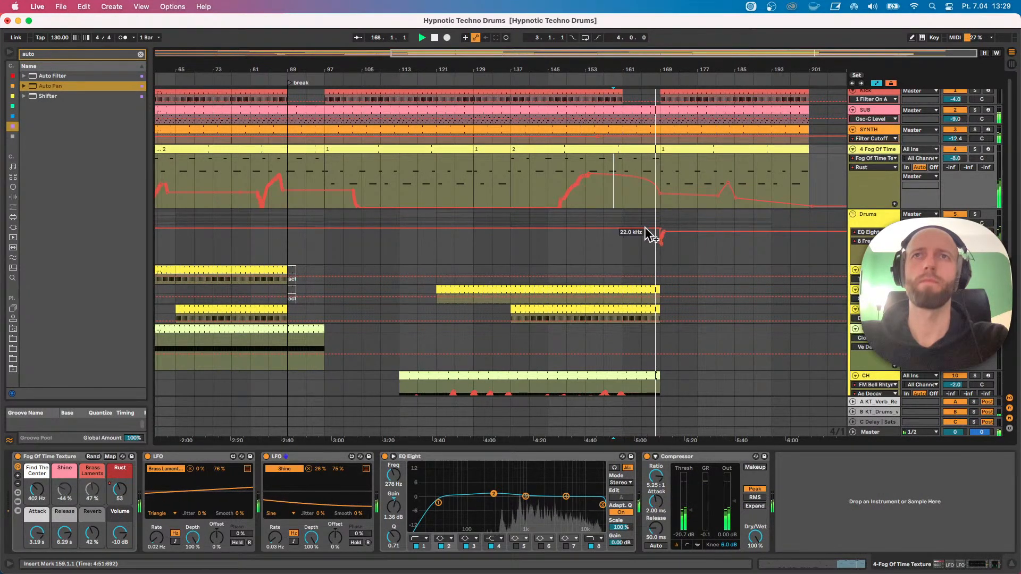
Curve the Drums group's EQ Eight band 8 frequency automation downward into bar 169 while playing from bar 159.
{"action": "left_click", "coordinate": [619, 230]}
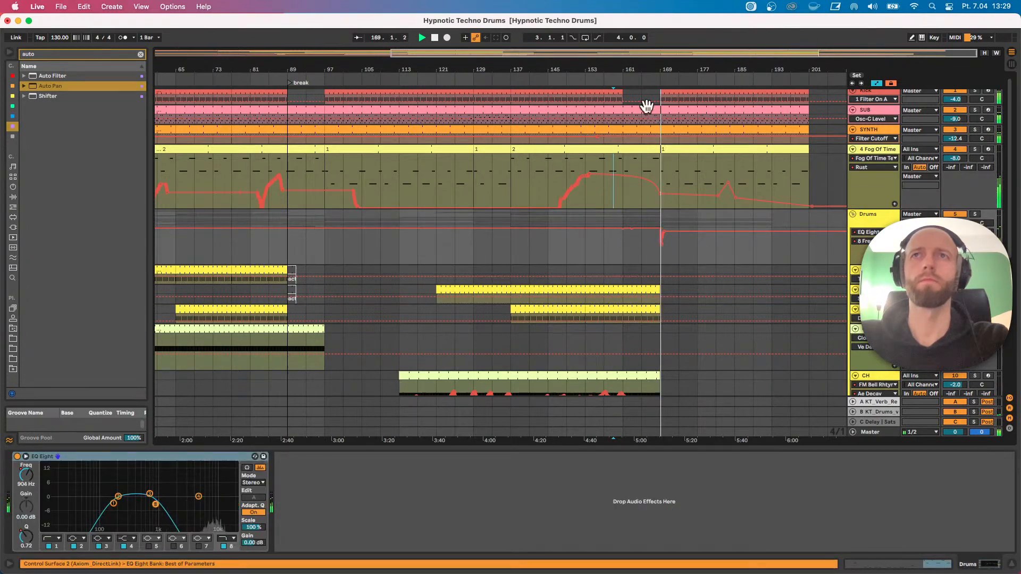
{"action": "left_click_drag", "start_coordinate": [661, 69], "coordinate": [556, 218]}
{"action": "left_click", "coordinate": [438, 245]}
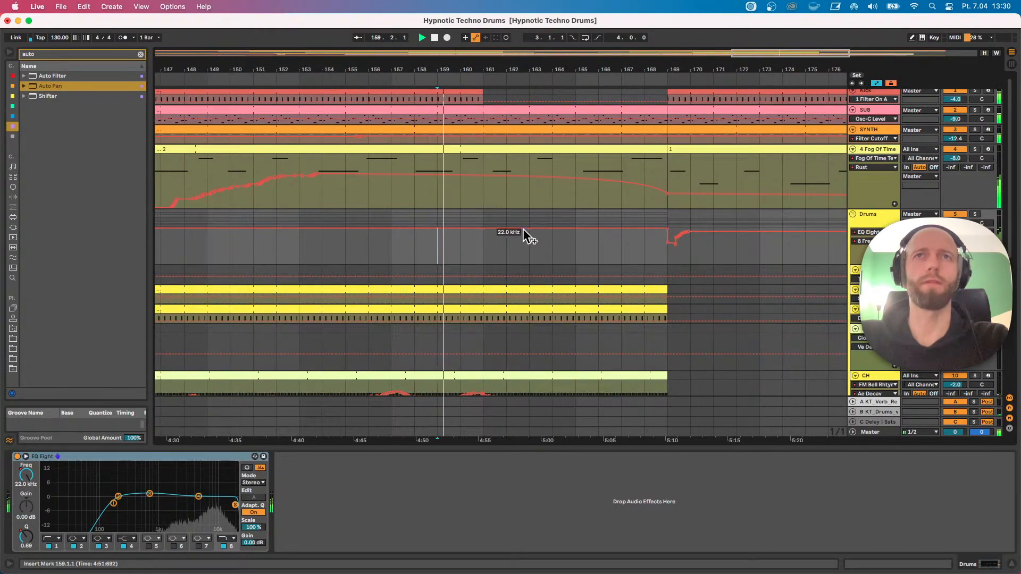
{"action": "left_click_drag", "start_coordinate": [665, 229], "coordinate": [669, 251]}
{"action": "left_click_drag", "start_coordinate": [606, 242], "coordinate": [606, 228]}
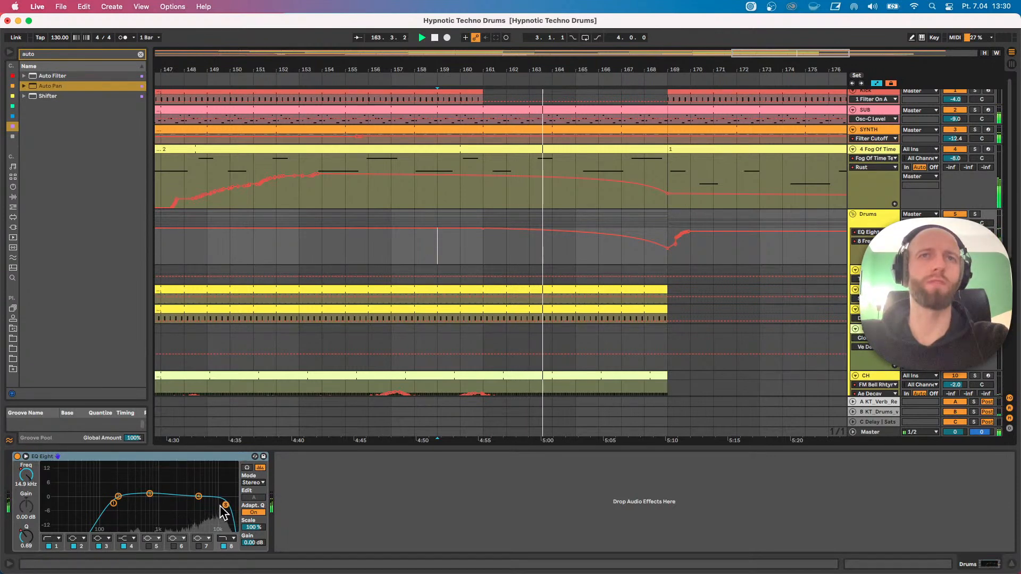
{"action": "left_click", "coordinate": [877, 216]}
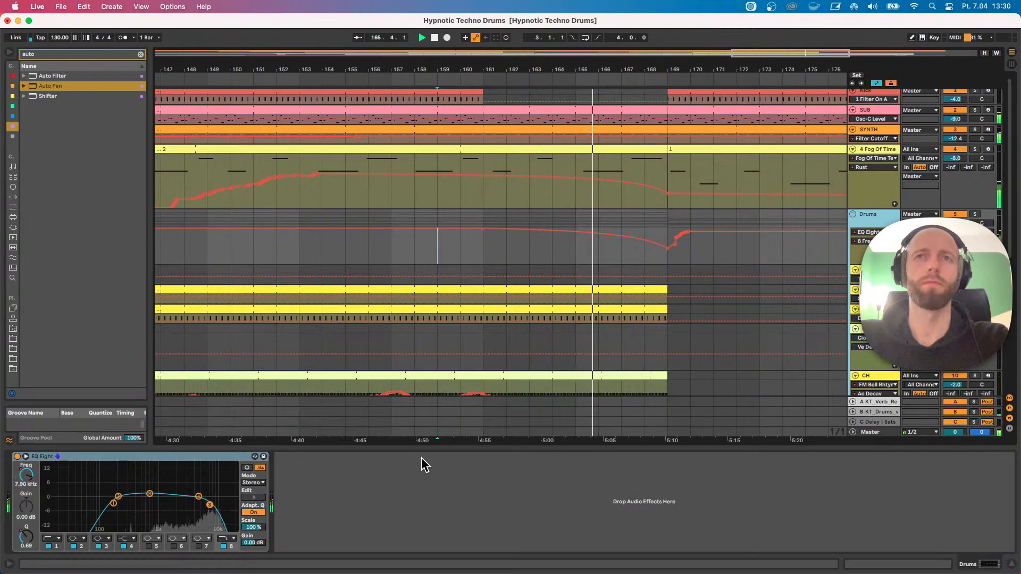
Copy the Wet Techno Rack_MOD clip on track 18 from bar 188 to bar 168.
{"action": "scroll", "coordinate": [670, 315], "scroll_direction": "down", "scroll_amount": 5}
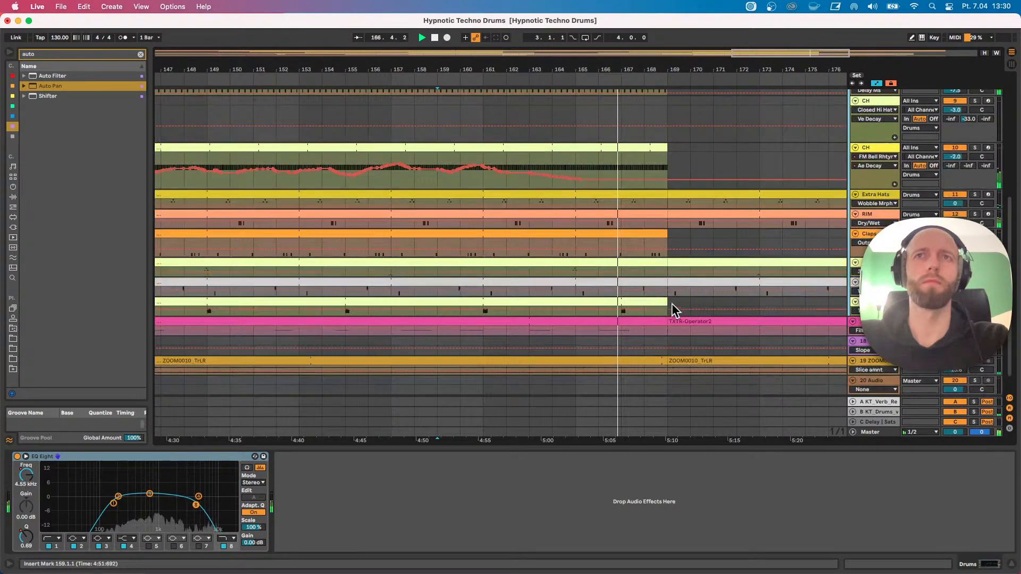
{"action": "left_click_drag", "start_coordinate": [663, 68], "coordinate": [581, 38]}
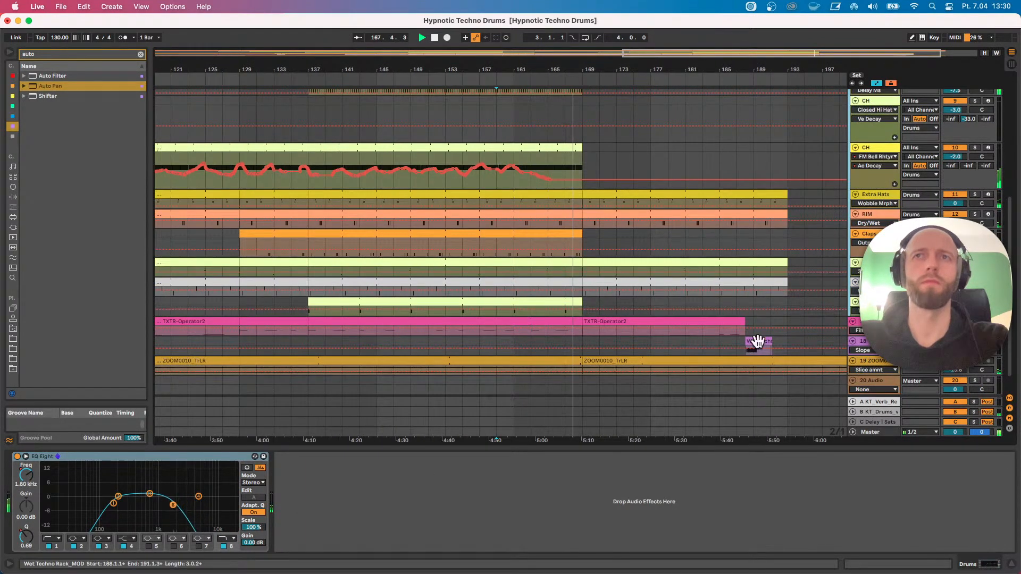
{"action": "left_click_drag", "start_coordinate": [745, 346], "coordinate": [596, 347]}
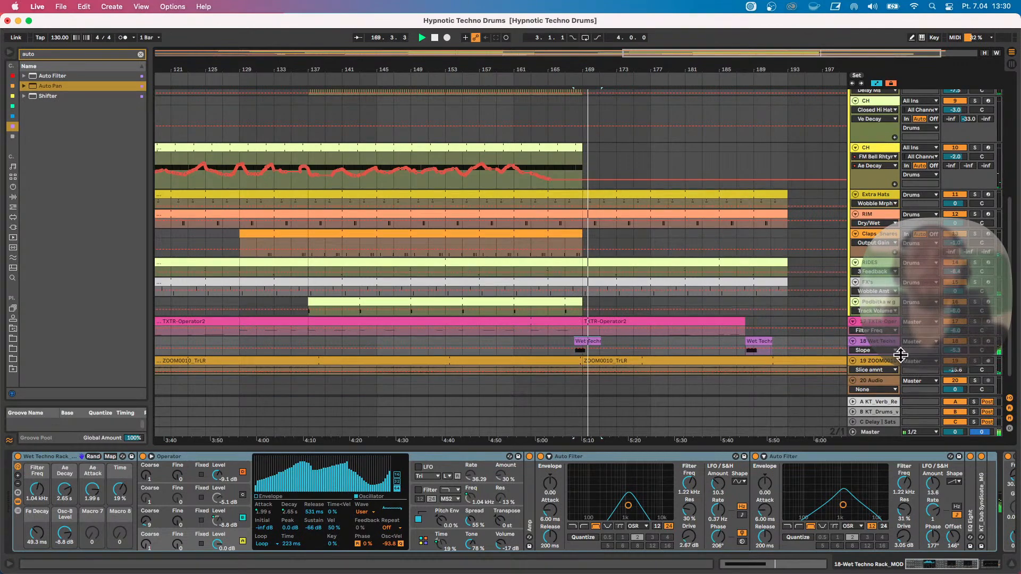
Enlarge the Wet Techno Rack track, hide the automation and fit the whole arrangement in view.
{"action": "left_click_drag", "start_coordinate": [901, 355], "coordinate": [891, 365]}
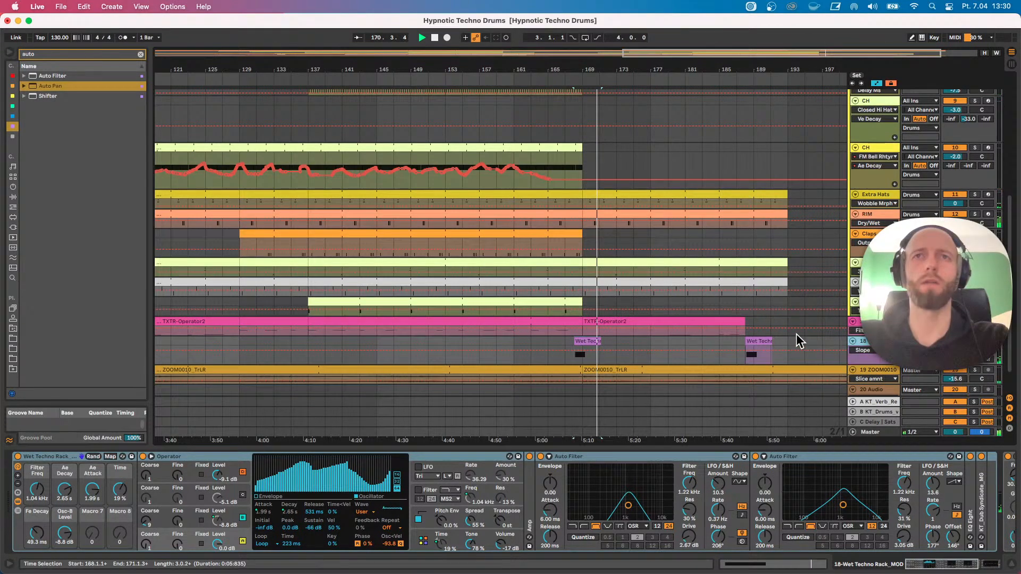
{"action": "key", "text": "a"}
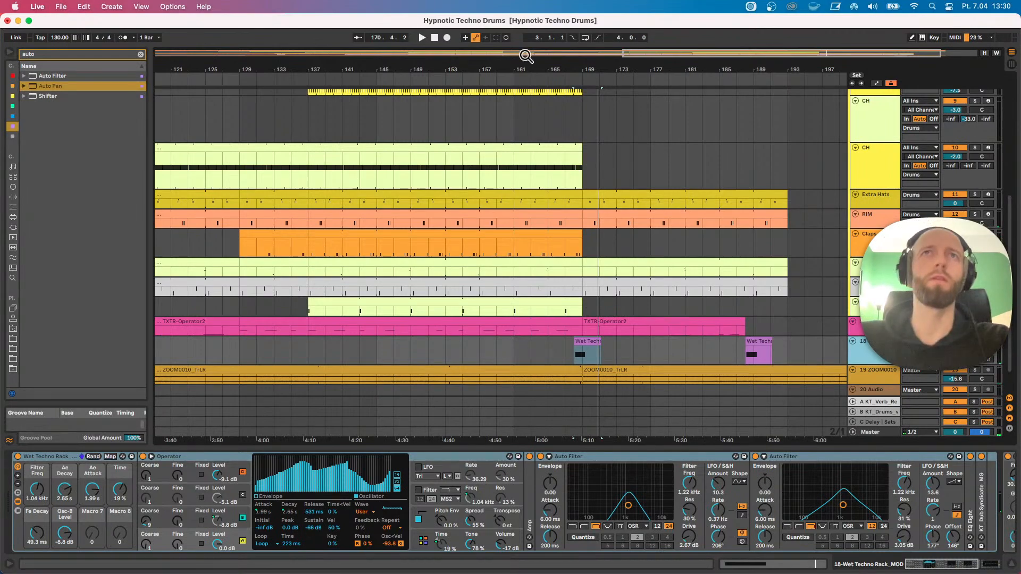
{"action": "key", "text": "w"}
{"action": "scroll", "coordinate": [709, 228], "scroll_direction": "up", "scroll_amount": 8}
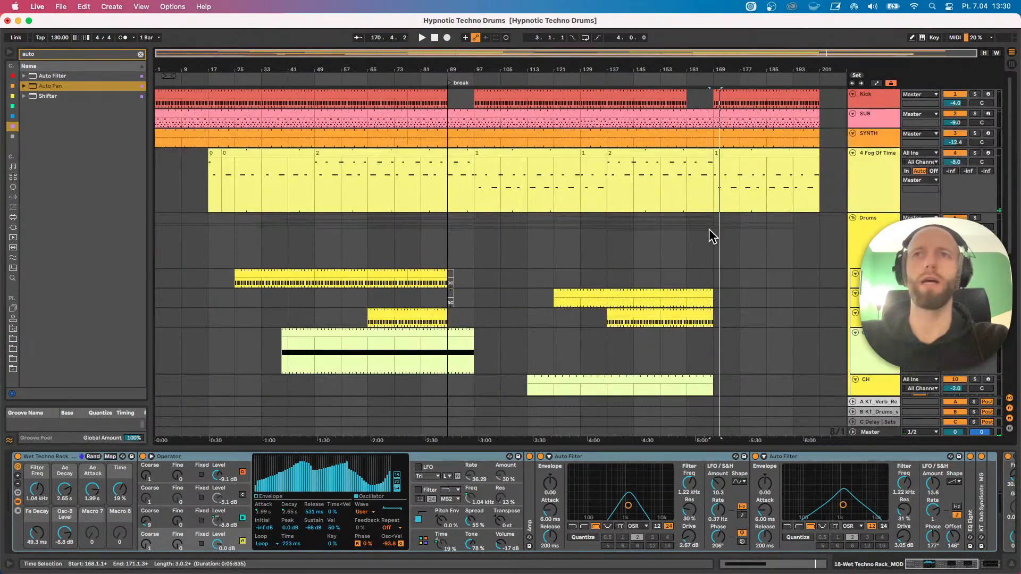
Examine the Drums group's EQ Eight and the layout of its tracks' clips around the bar 169 transition.
{"action": "scroll", "coordinate": [734, 279], "scroll_direction": "down", "scroll_amount": 5}
{"action": "scroll", "coordinate": [739, 278], "scroll_direction": "up", "scroll_amount": 3}
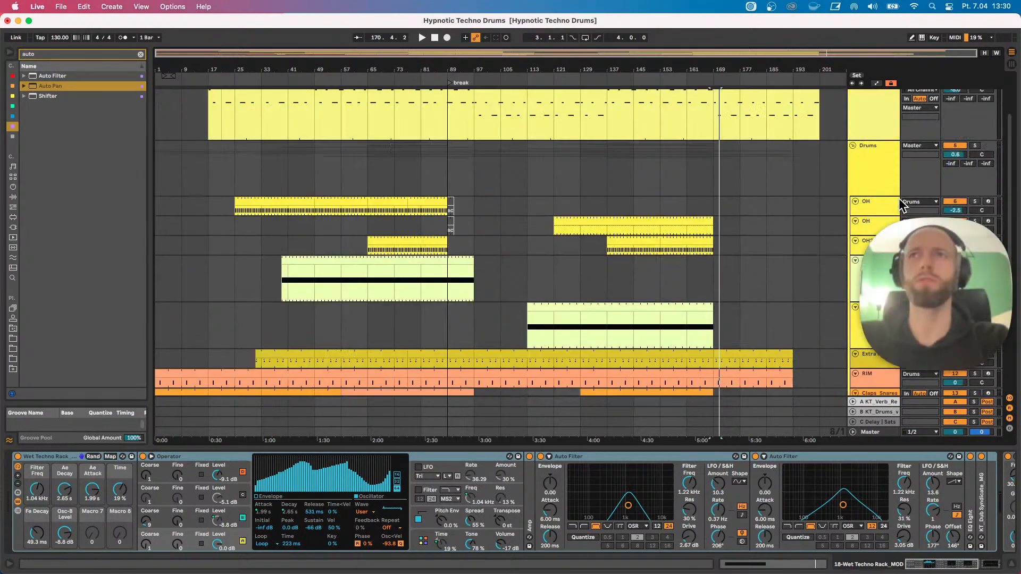
{"action": "left_click", "coordinate": [878, 169]}
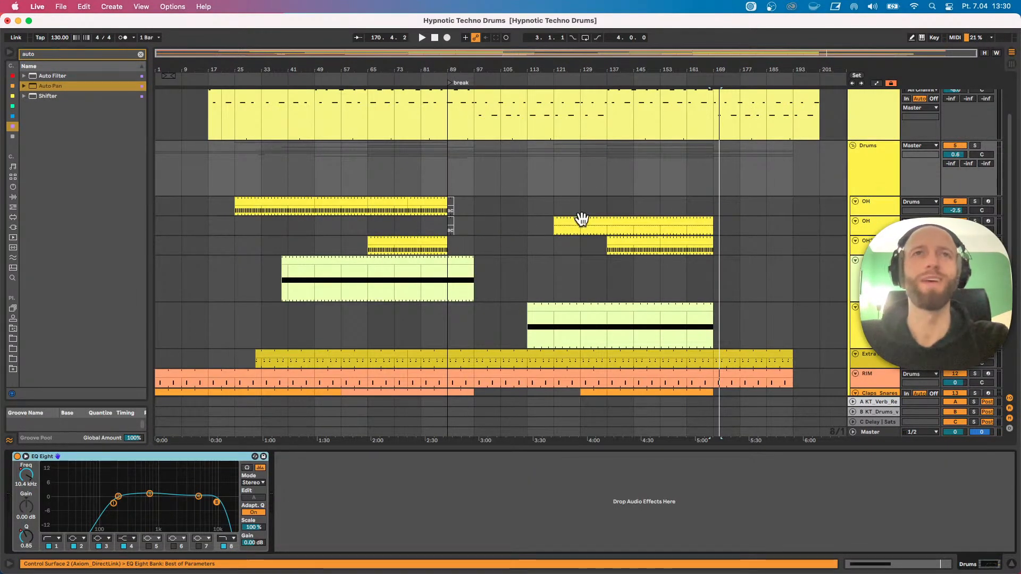
{"action": "left_click", "coordinate": [865, 178]}
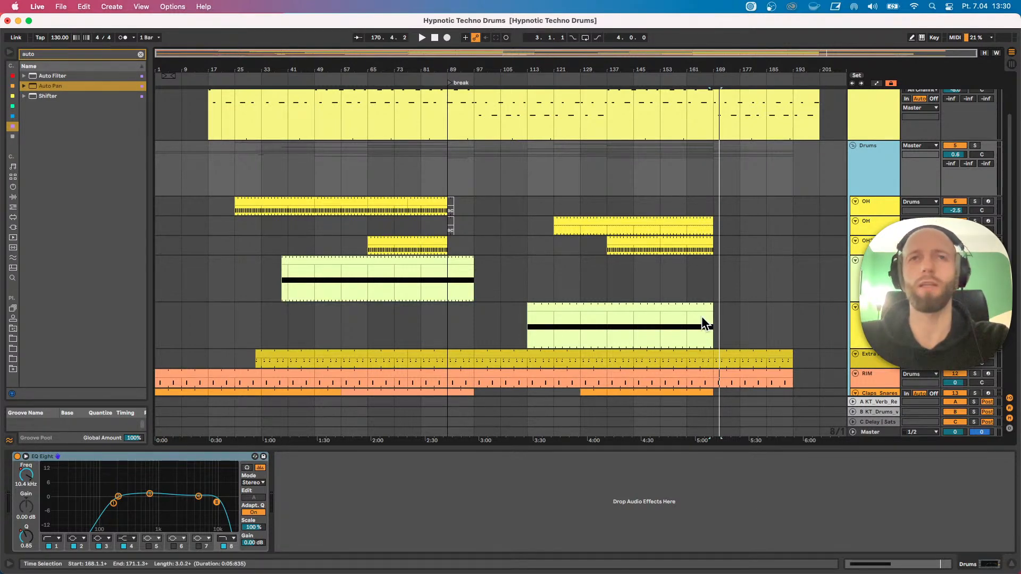
{"action": "scroll", "coordinate": [633, 325], "scroll_direction": "down", "scroll_amount": 5}
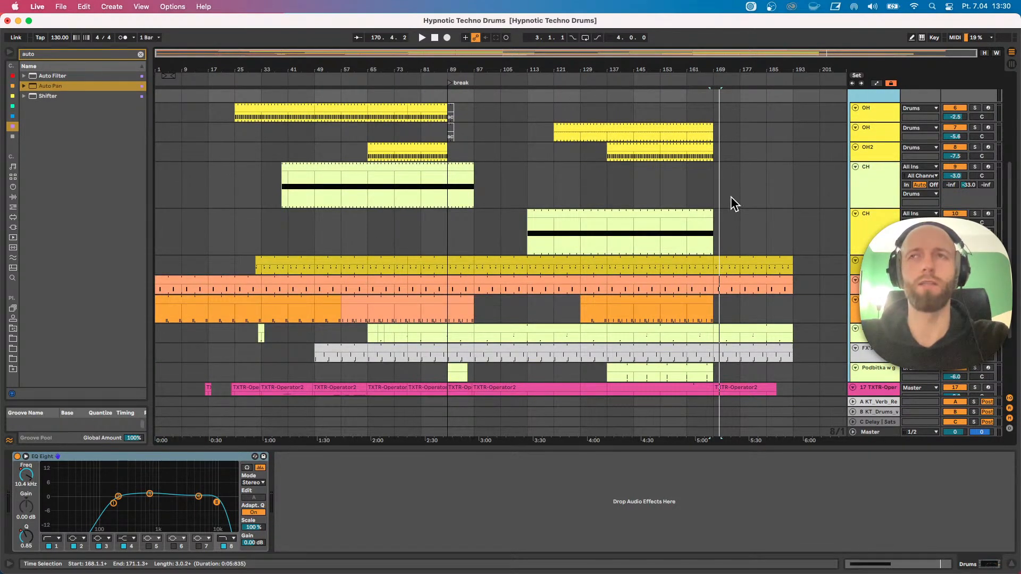
{"action": "scroll", "coordinate": [663, 298], "scroll_direction": "down", "scroll_amount": 2}
{"action": "scroll", "coordinate": [663, 299], "scroll_direction": "down", "scroll_amount": 2}
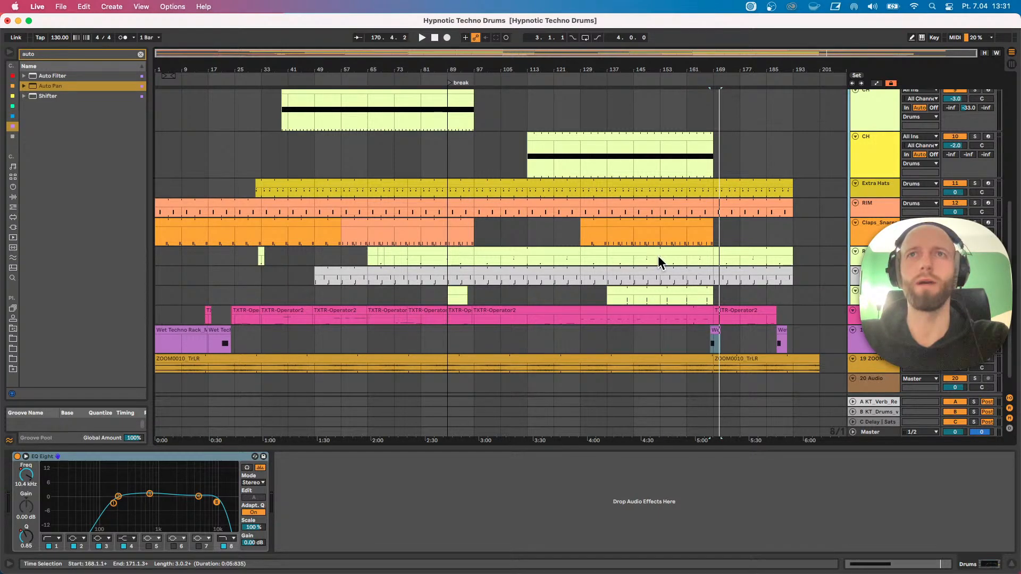
{"action": "scroll", "coordinate": [664, 254], "scroll_direction": "up", "scroll_amount": 10}
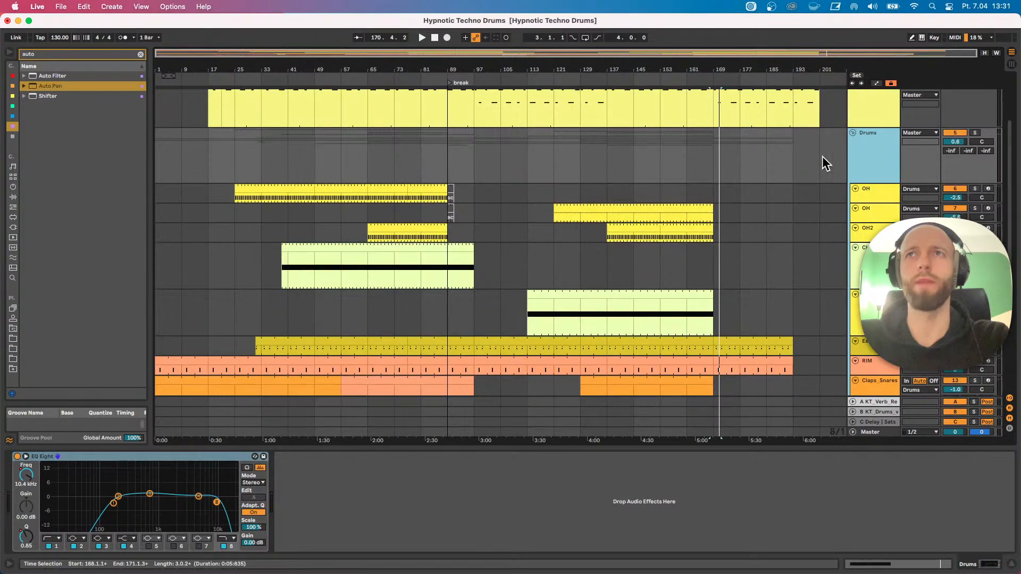
Collapse all tracks and unfold only the Drums group.
{"action": "left_click", "coordinate": [852, 134], "text": "alt"}
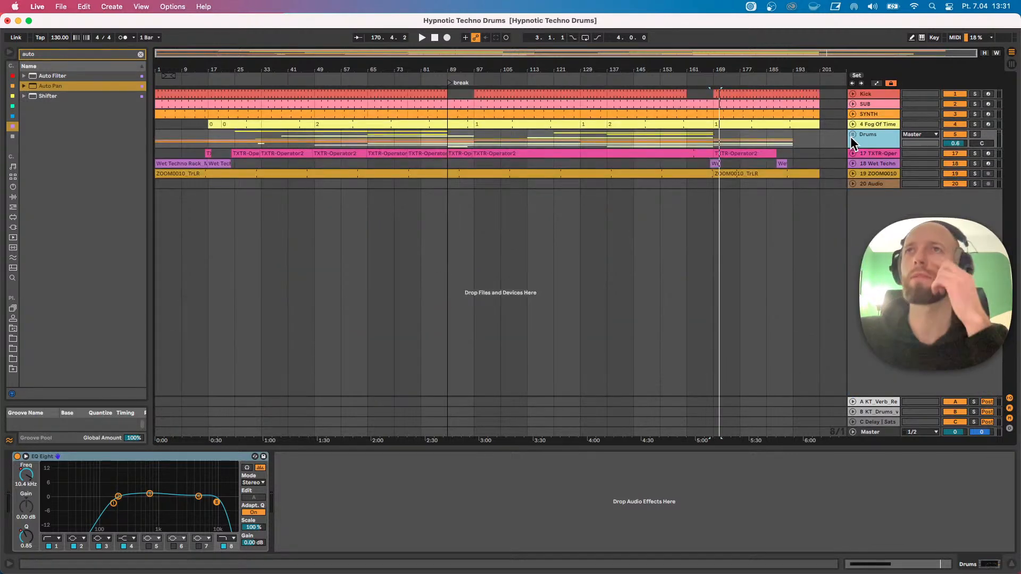
{"action": "left_click", "coordinate": [853, 134]}
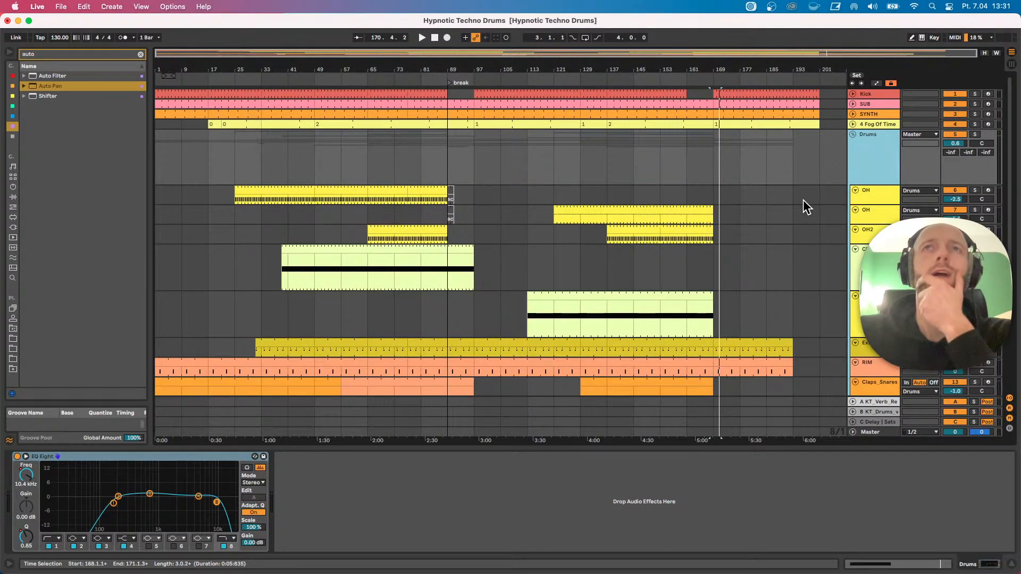
{"action": "left_click", "coordinate": [851, 135]}
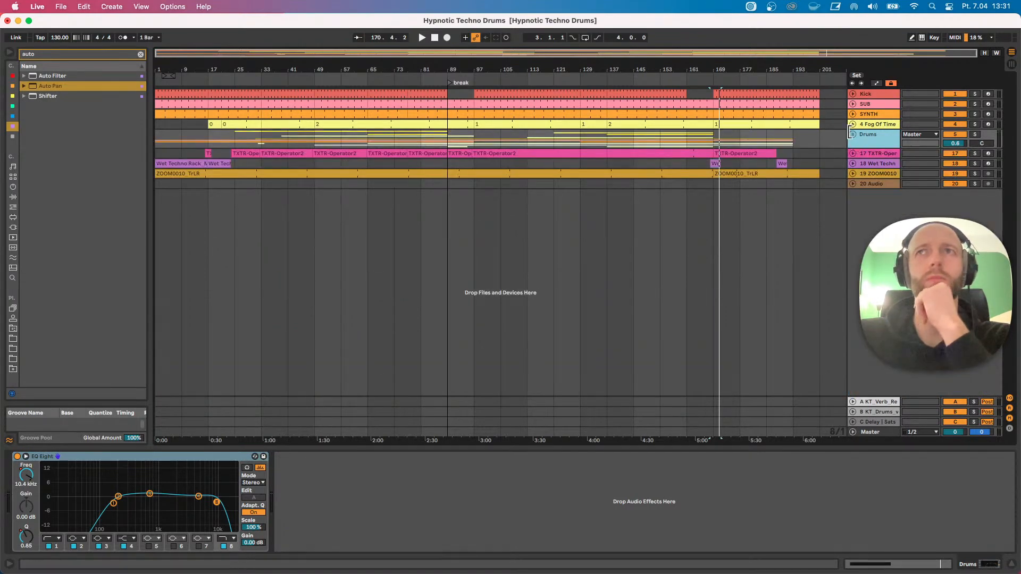
{"action": "left_click", "coordinate": [853, 134]}
Copy the busier eight-bar Claps_Snares clip from bar 57 to bar 145 and open the clip notes in an enlarged editor during playback.
{"action": "scroll", "coordinate": [543, 327], "scroll_direction": "down", "scroll_amount": 5}
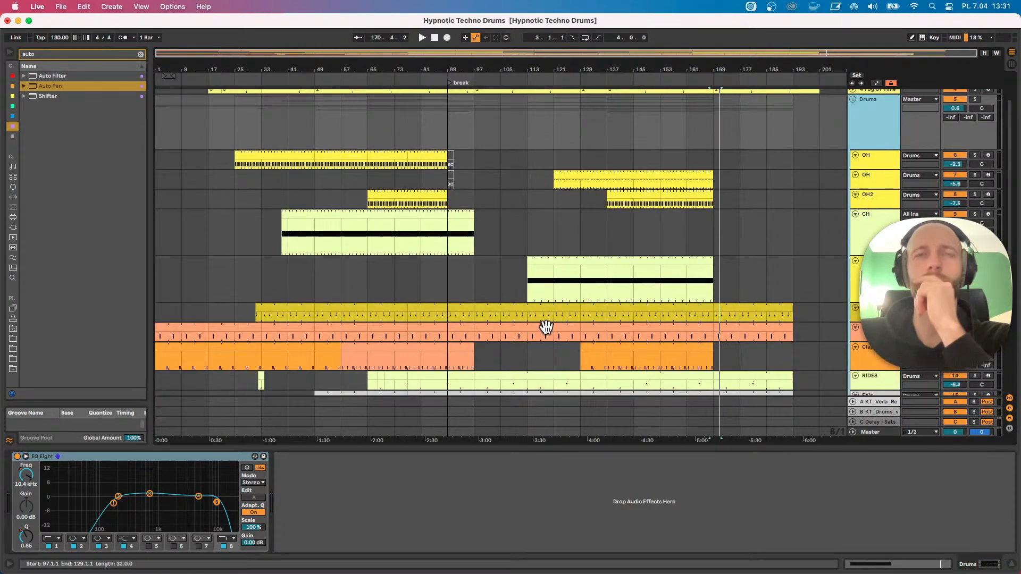
{"action": "left_click", "coordinate": [396, 256]}
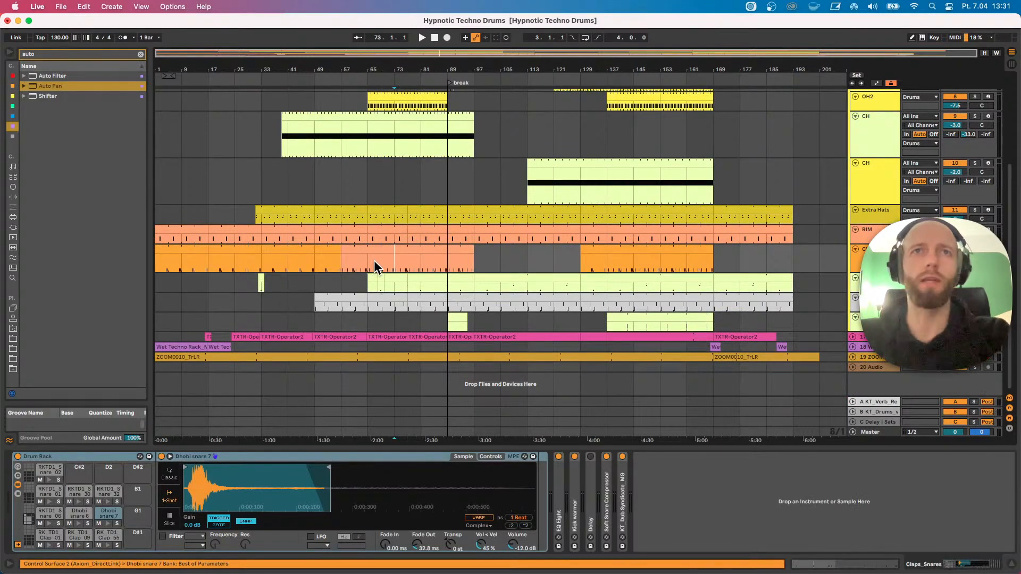
{"action": "left_click_drag", "start_coordinate": [368, 256], "coordinate": [348, 253]}
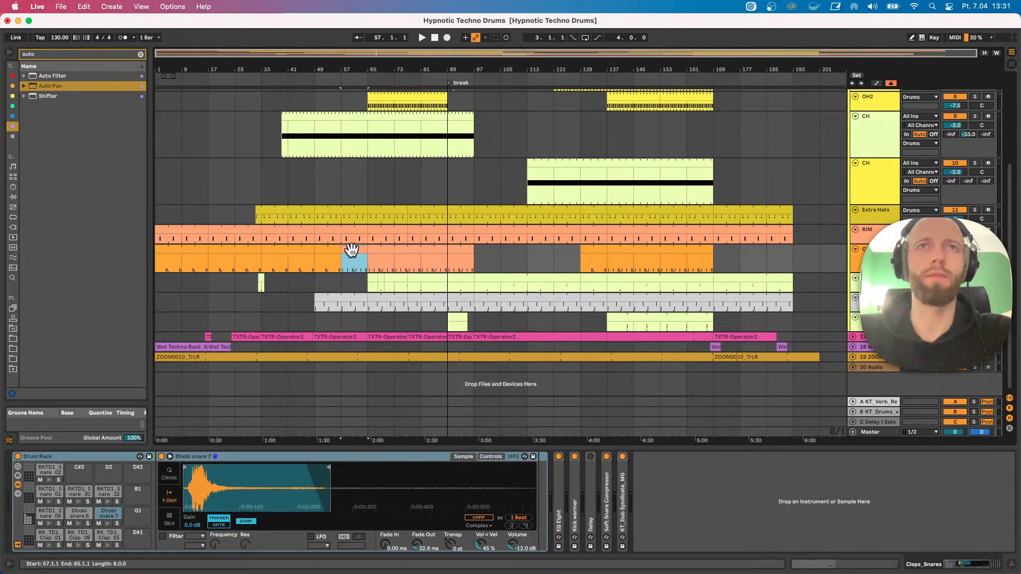
{"action": "left_click", "coordinate": [607, 265]}
{"action": "key", "text": "space"}
{"action": "scroll", "coordinate": [604, 270], "scroll_direction": "up", "scroll_amount": 1}
{"action": "left_click_drag", "start_coordinate": [639, 272], "coordinate": [643, 271]}
{"action": "double_click", "coordinate": [609, 272]}
{"action": "left_click_drag", "start_coordinate": [627, 420], "coordinate": [630, 269]}
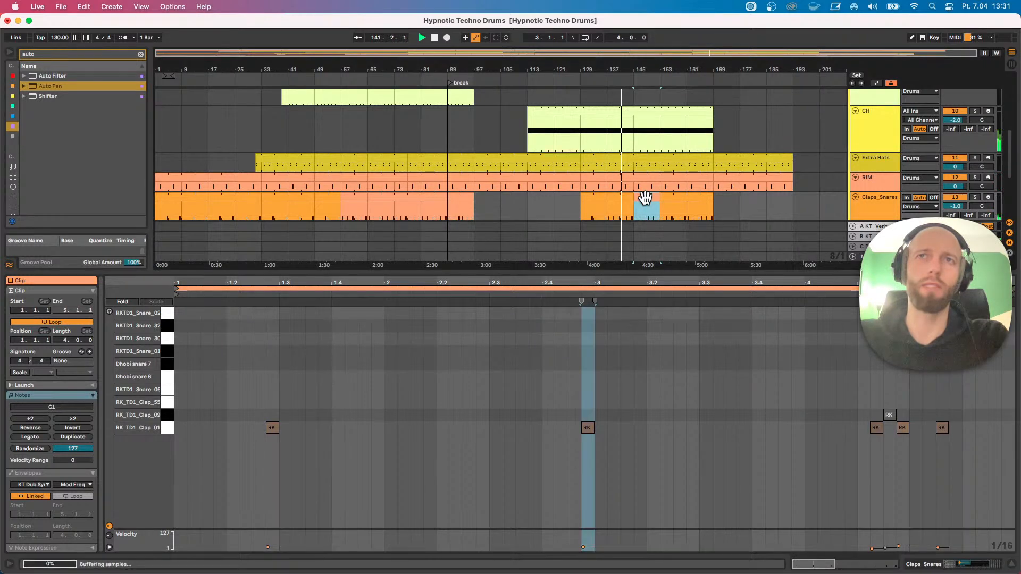
Place the busier Claps_Snares clip at bar 153 as well, and copy the sparse clip from bar 129 to bar 161.
{"action": "left_click", "coordinate": [585, 199]}
{"action": "left_click", "coordinate": [620, 198]}
{"action": "left_click", "coordinate": [591, 199]}
{"action": "left_click", "coordinate": [621, 199]}
{"action": "left_click", "coordinate": [641, 198]}
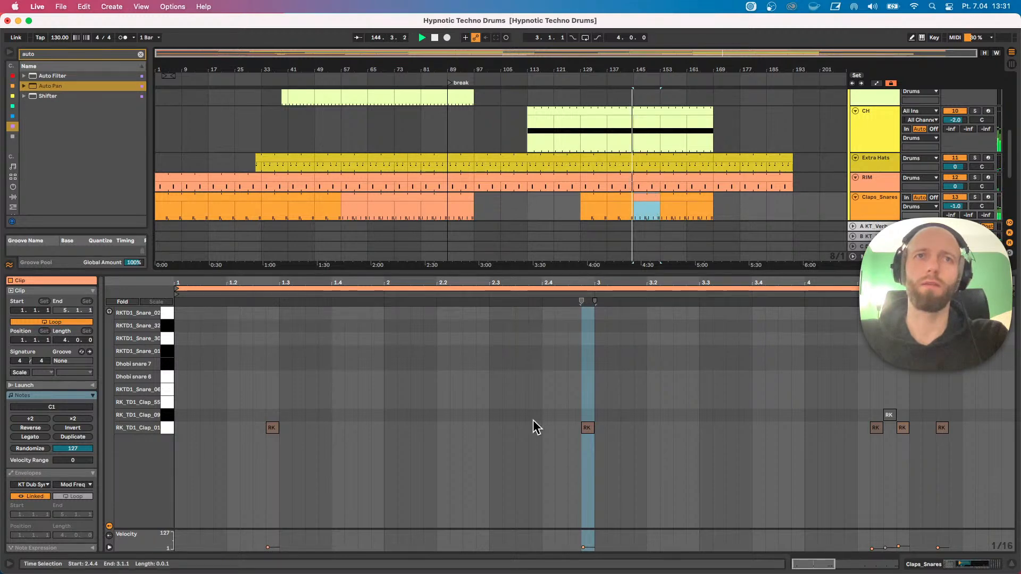
{"action": "left_click", "coordinate": [672, 200]}
{"action": "scroll", "coordinate": [685, 212], "scroll_direction": "up", "scroll_amount": 3}
{"action": "scroll", "coordinate": [691, 214], "scroll_direction": "down", "scroll_amount": 5}
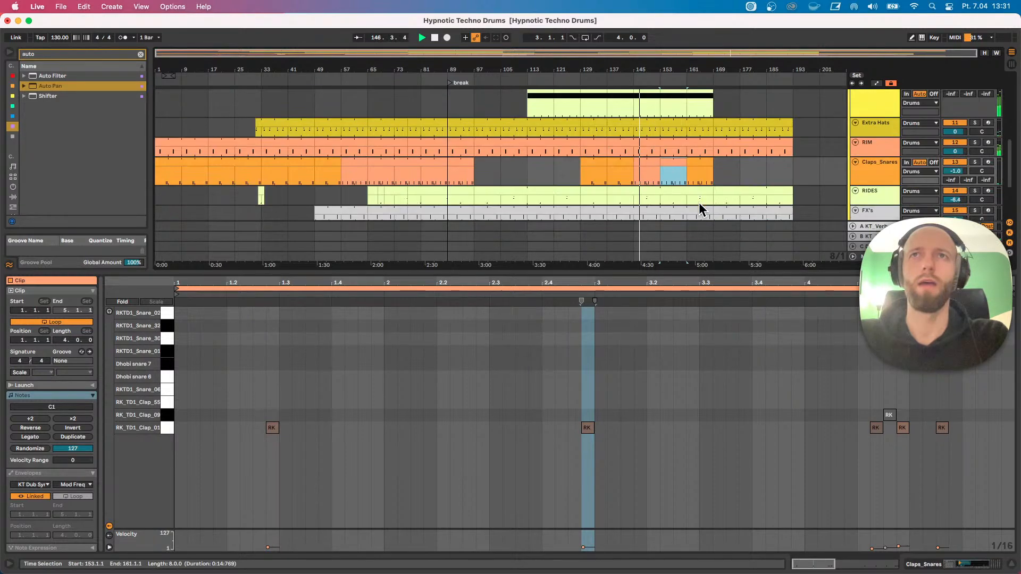
{"action": "left_click", "coordinate": [598, 165]}
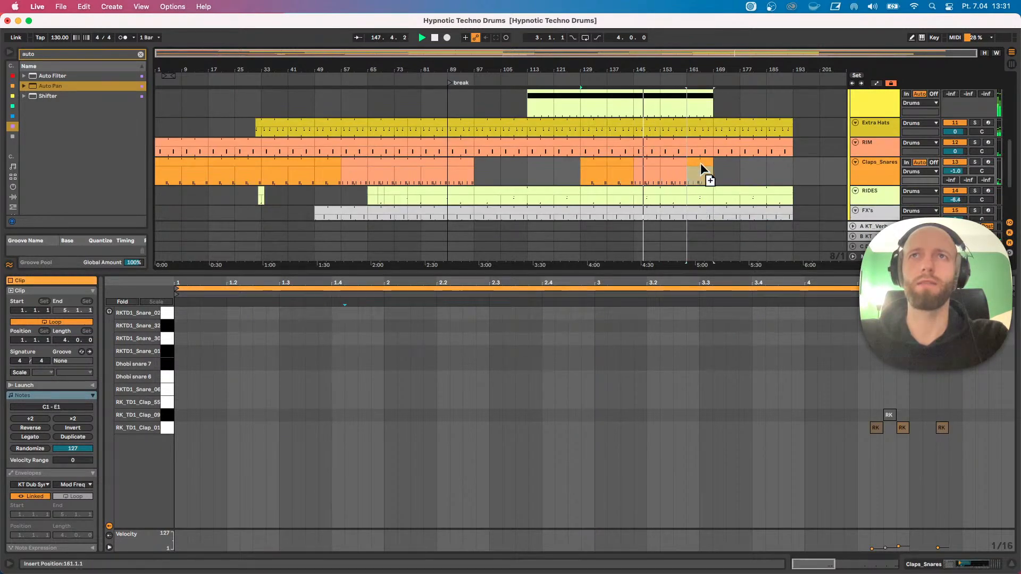
Add a locator at bar 161 and name it "break 2".
{"action": "scroll", "coordinate": [704, 106], "scroll_direction": "up", "scroll_amount": 6}
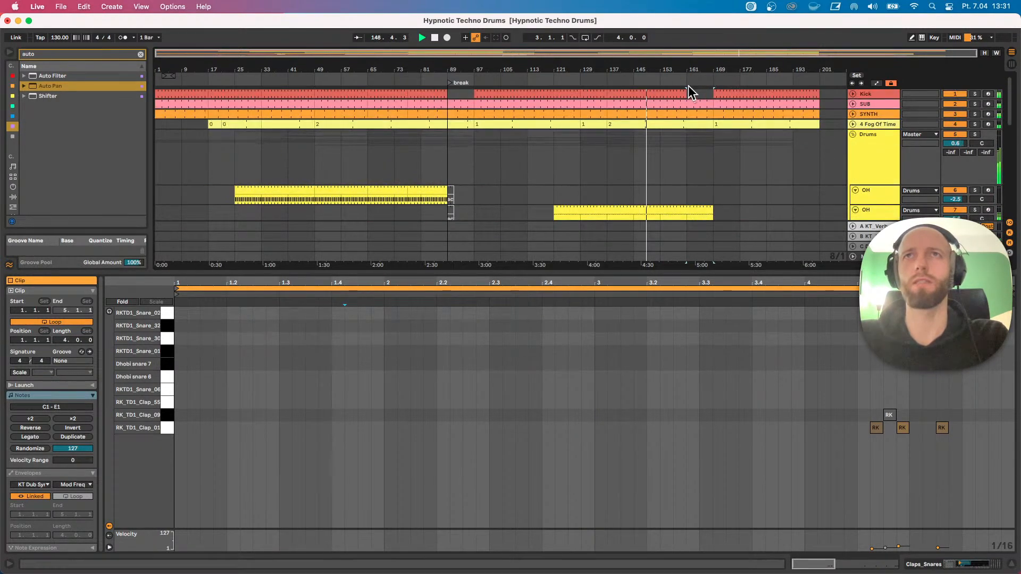
{"action": "right_click", "coordinate": [686, 76]}
{"action": "left_click", "coordinate": [695, 101]}
{"action": "type", "text": "break 2"}
{"action": "key", "text": "Return"}
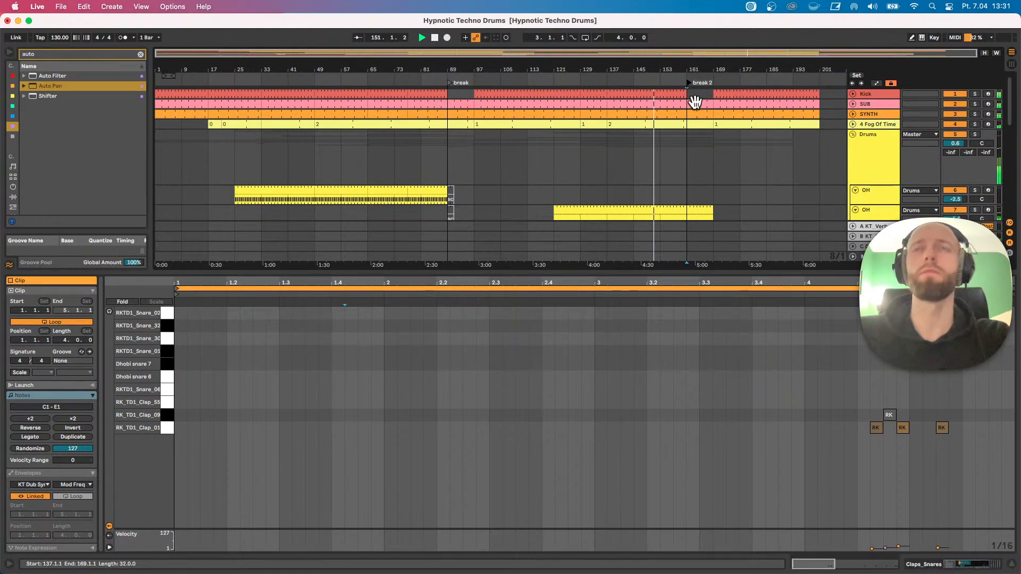
Consolidate the Claps_Snares section from bar 161 to 169 into one eight-bar clip.
{"action": "left_click_drag", "start_coordinate": [800, 280], "coordinate": [821, 461]}
{"action": "left_click", "coordinate": [853, 109]}
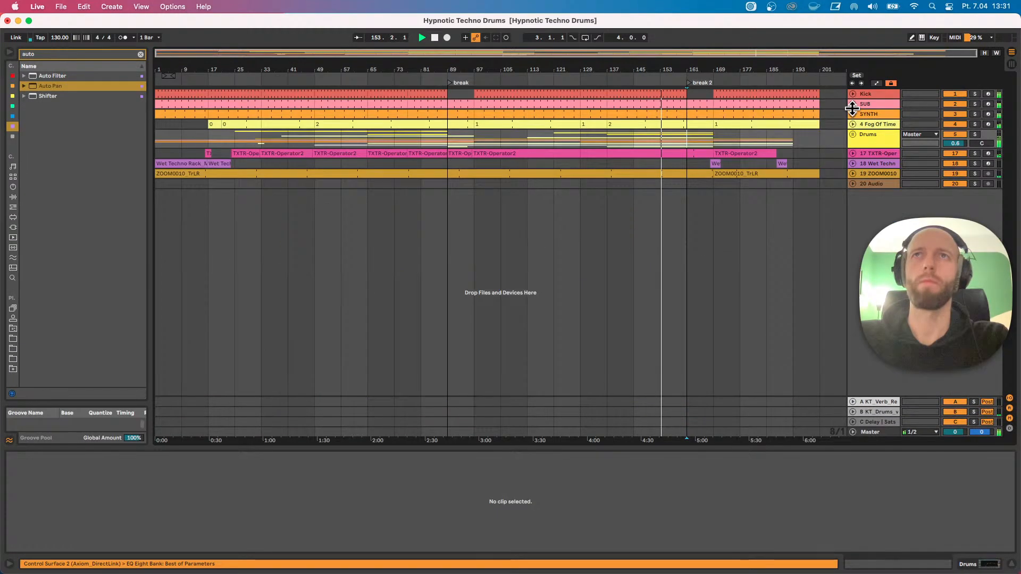
{"action": "left_click", "coordinate": [852, 135]}
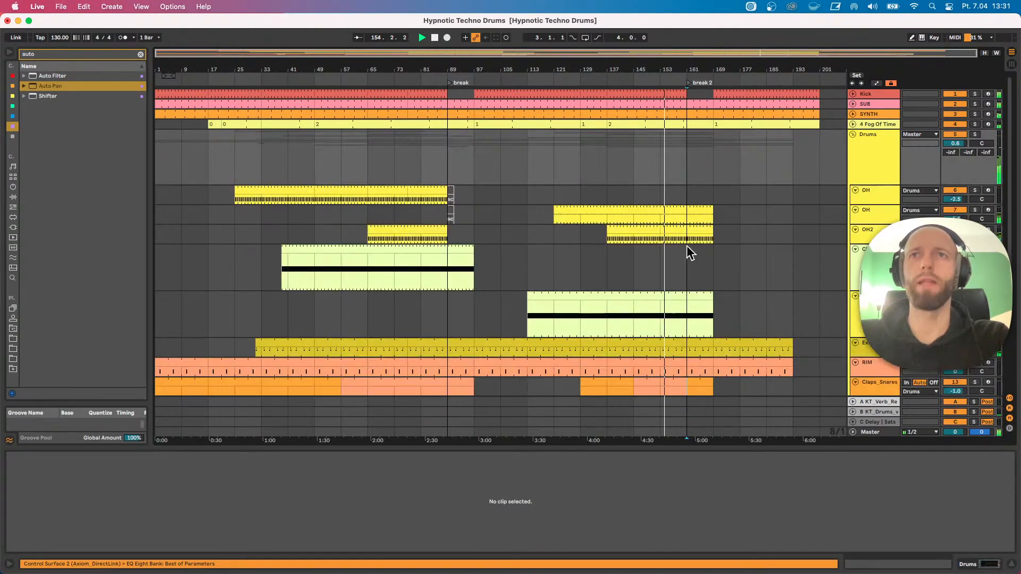
{"action": "scroll", "coordinate": [686, 298], "scroll_direction": "down", "scroll_amount": 3}
{"action": "left_click", "coordinate": [691, 347]}
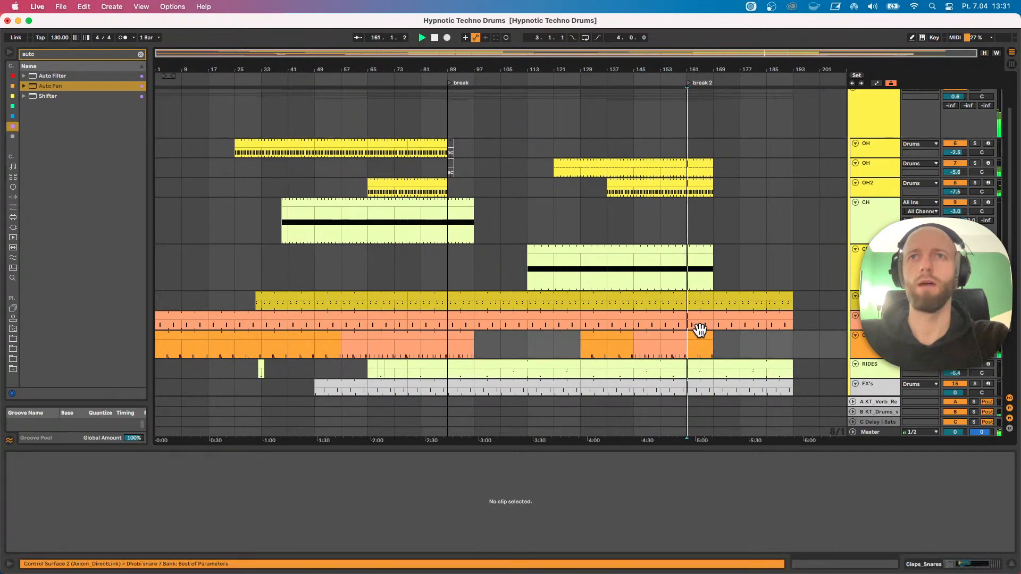
{"action": "left_click_drag", "start_coordinate": [617, 449], "coordinate": [617, 291]}
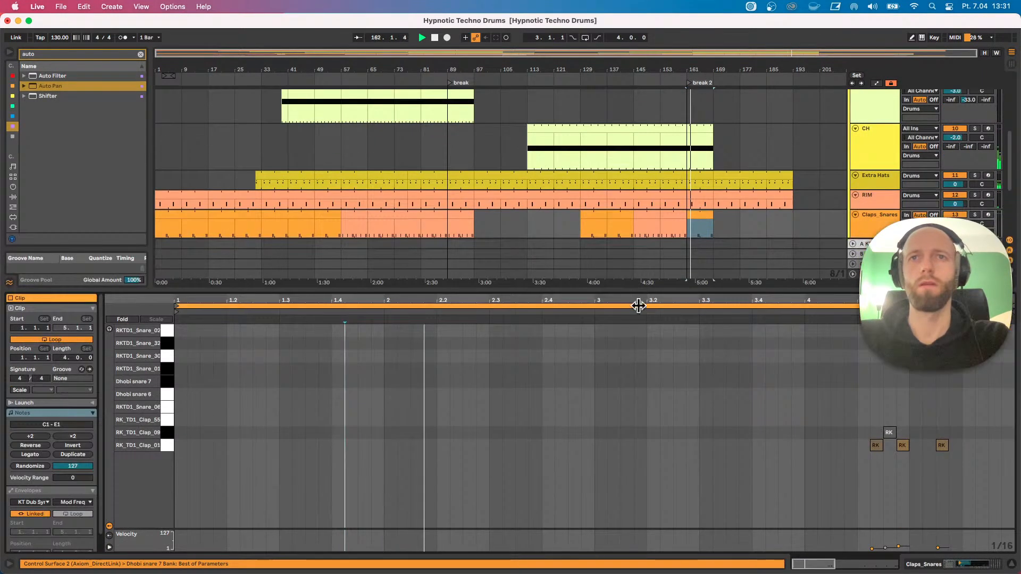
{"action": "left_click", "coordinate": [699, 214]}
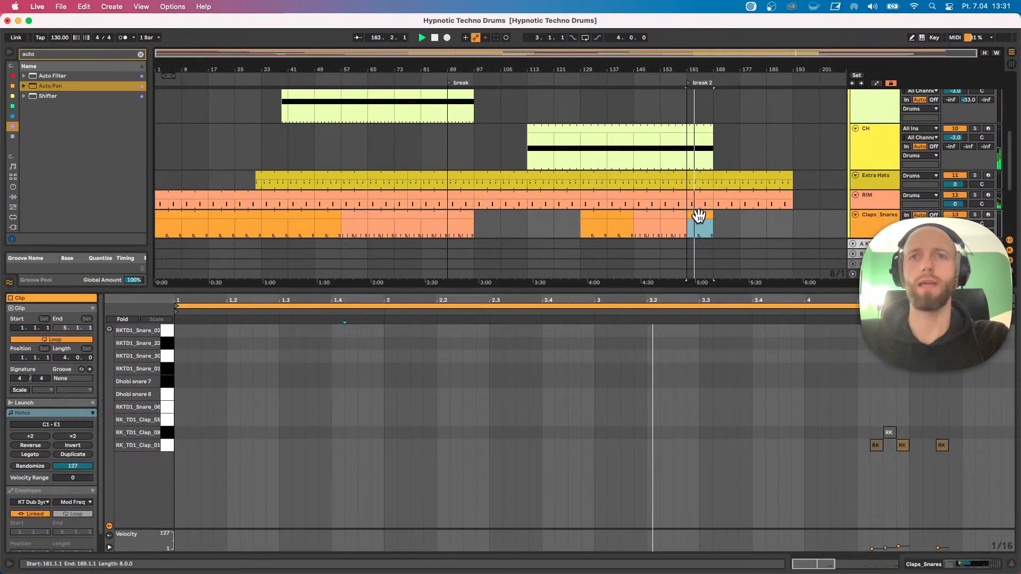
{"action": "key", "text": "super+j"}
Quieten the first clap fill in the clip's bar 4 and set two C1 hits in bar 8 to velocities of about 40 and 30.
{"action": "left_click_drag", "start_coordinate": [621, 452], "coordinate": [502, 447]}
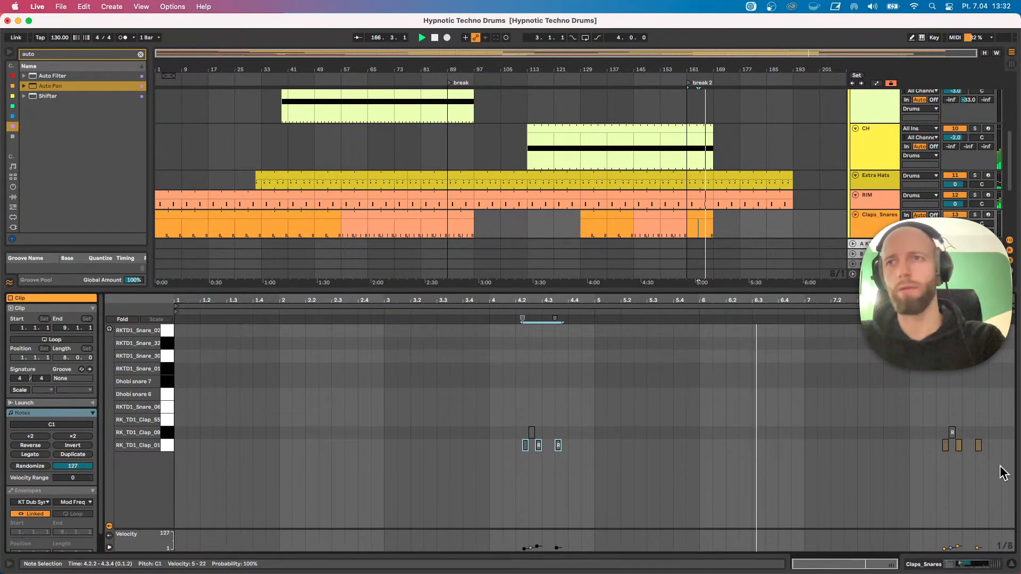
{"action": "left_click_drag", "start_coordinate": [978, 445], "coordinate": [977, 443]}
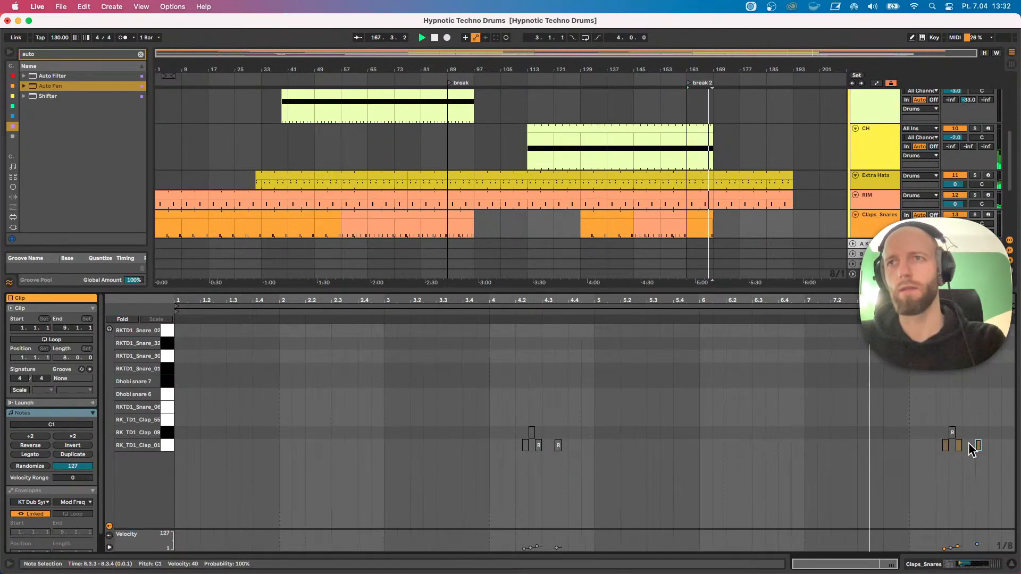
{"action": "left_click", "coordinate": [958, 443]}
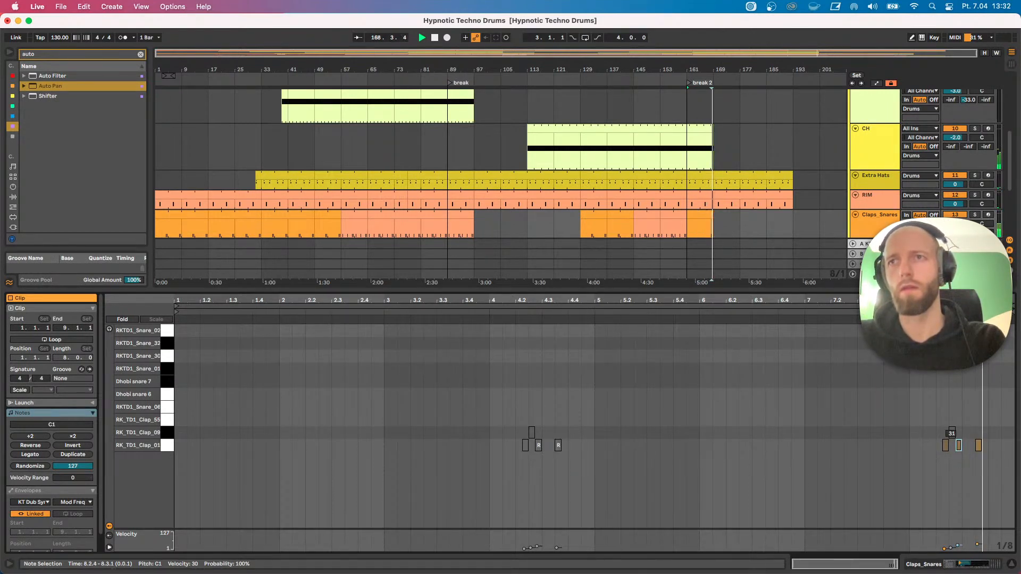
Stop playback and move the Claps_Snares track out of the Drums group, placing it directly below the group.
{"action": "key", "text": "space"}
{"action": "left_click_drag", "start_coordinate": [883, 233], "coordinate": [872, 153]}
{"action": "left_click_drag", "start_coordinate": [808, 291], "coordinate": [810, 466]}
{"action": "scroll", "coordinate": [761, 319], "scroll_direction": "down", "scroll_amount": 4}
{"action": "scroll", "coordinate": [761, 287], "scroll_direction": "up", "scroll_amount": 1}
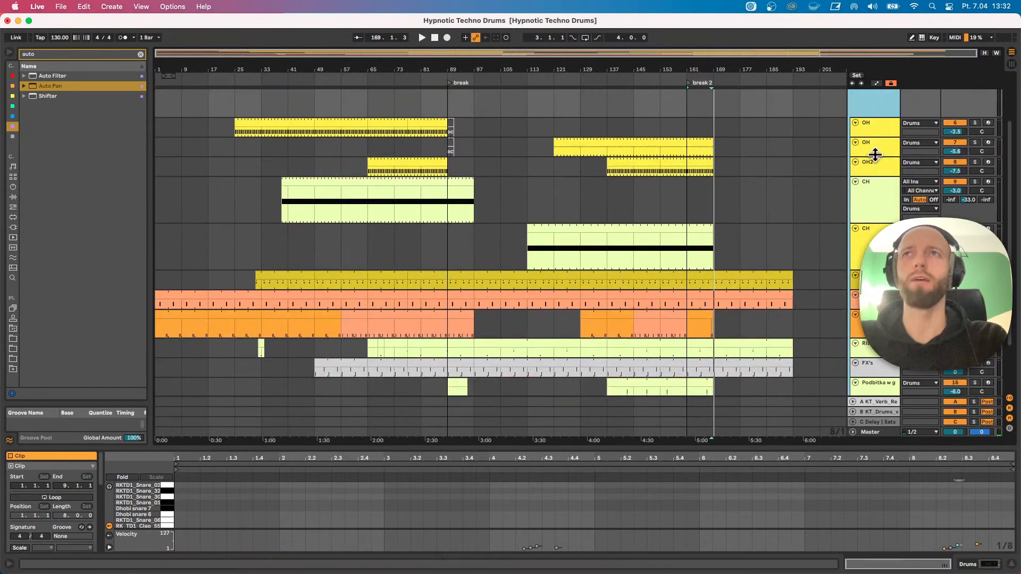
{"action": "double_click", "coordinate": [865, 108]}
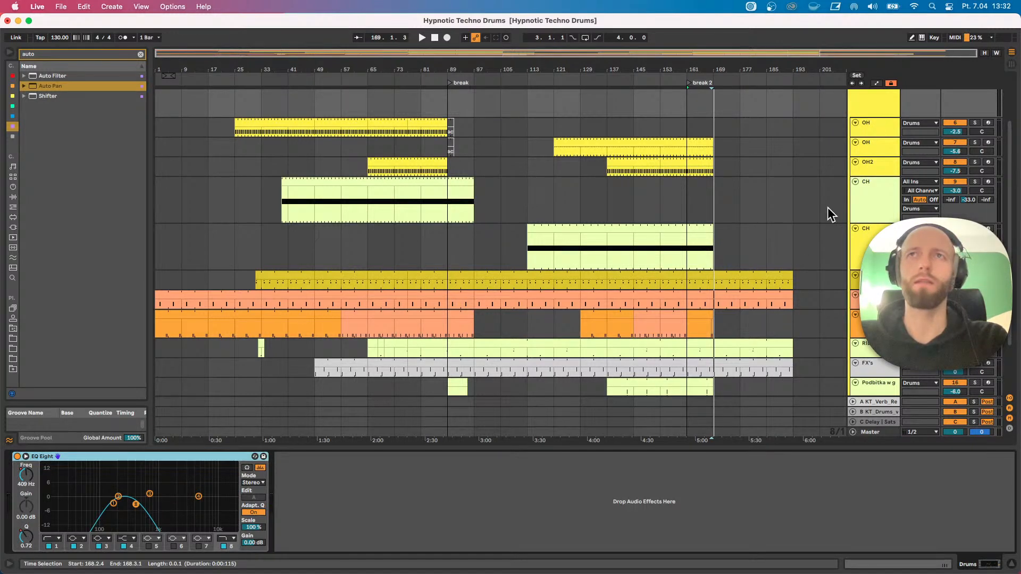
{"action": "scroll", "coordinate": [809, 277], "scroll_direction": "down", "scroll_amount": 3}
{"action": "left_click_drag", "start_coordinate": [864, 256], "coordinate": [862, 337]}
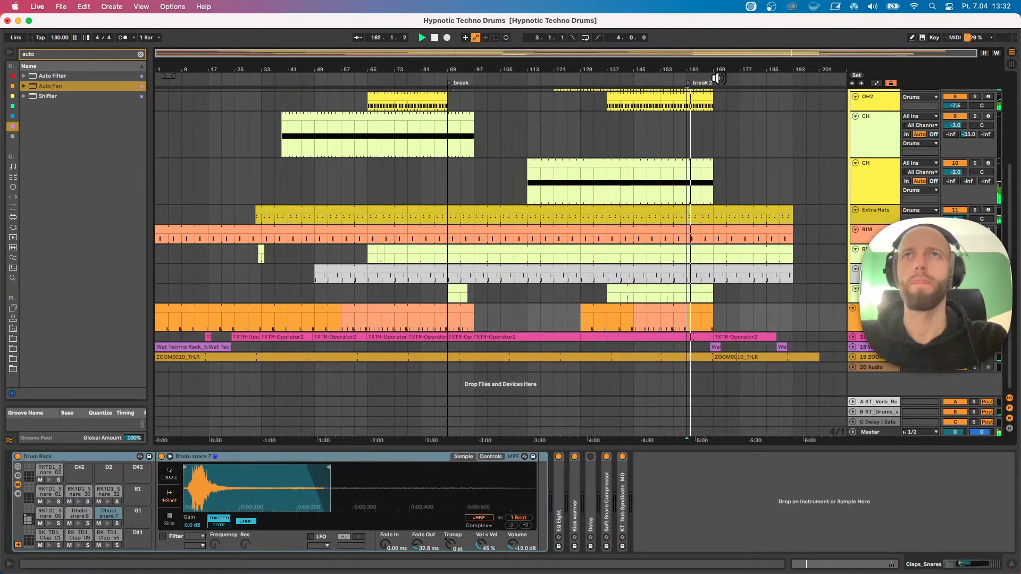
Set the Claps_Snares track volume to 0 dB and replay the transition from bar 160.
{"action": "scroll", "coordinate": [725, 96], "scroll_direction": "up", "scroll_amount": 3}
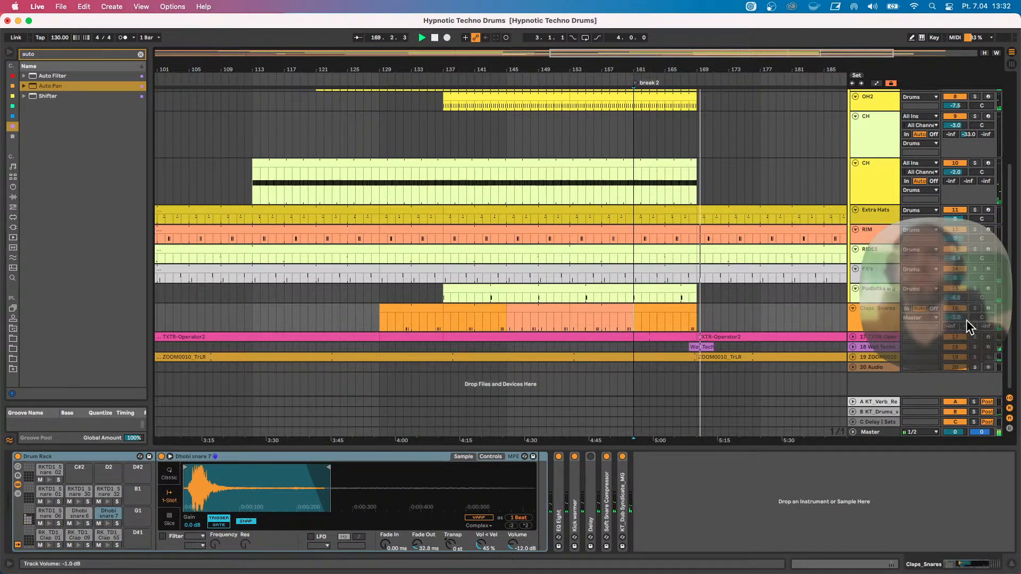
{"action": "left_click", "coordinate": [963, 318]}
{"action": "type", "text": "0"}
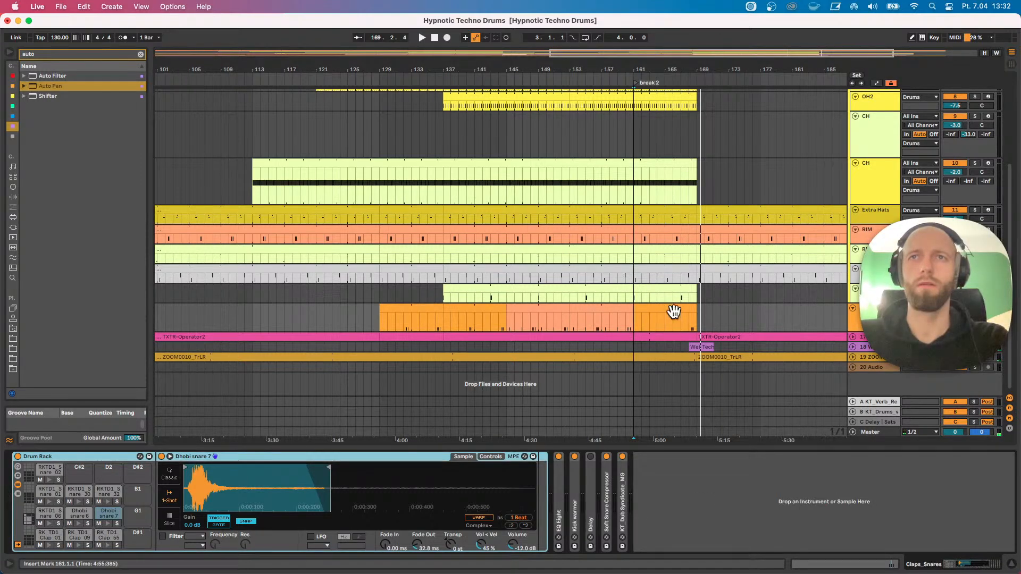
{"action": "left_click", "coordinate": [617, 315]}
{"action": "key", "text": "space"}
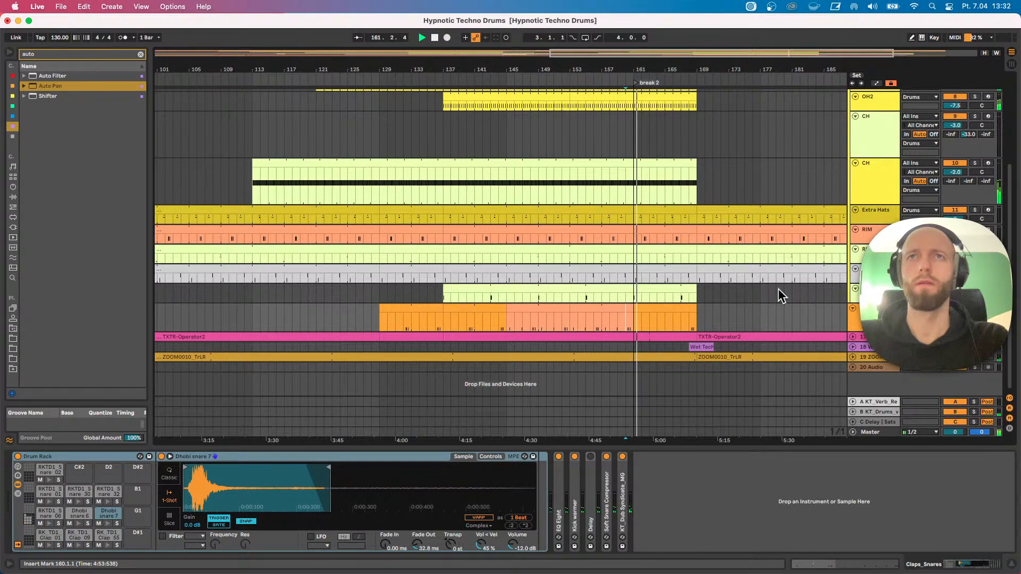
Stop playback, fold the Drums group and bring the whole arrangement from bar 1 to 201 into view.
{"action": "scroll", "coordinate": [833, 138], "scroll_direction": "up", "scroll_amount": 5}
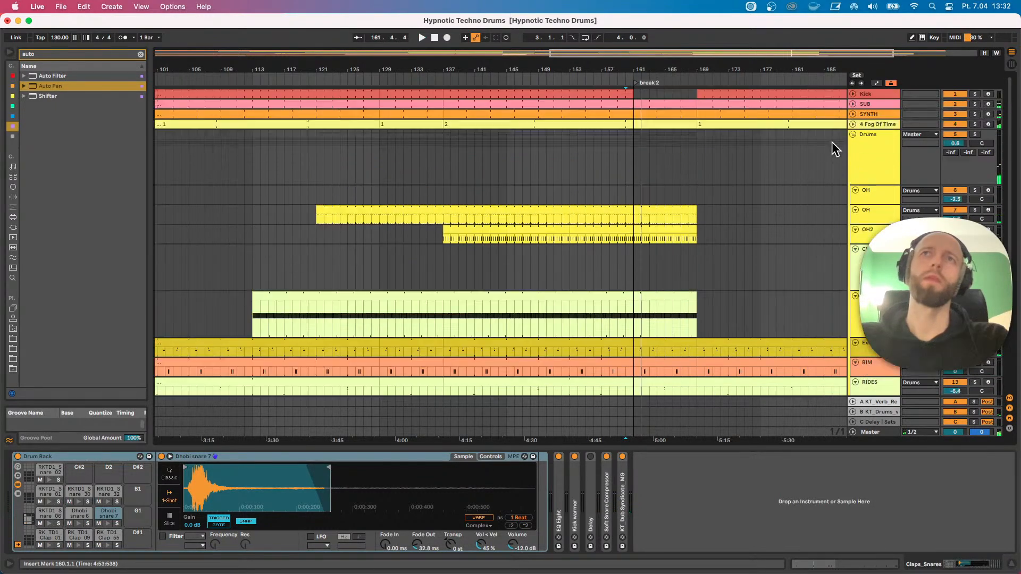
{"action": "left_click", "coordinate": [850, 133]}
{"action": "left_click", "coordinate": [852, 134]}
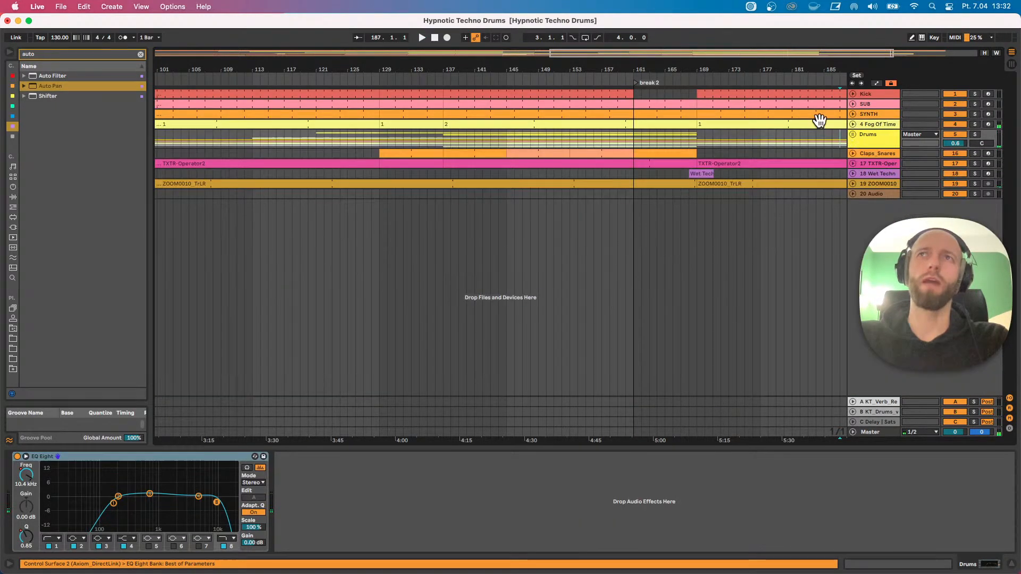
{"action": "left_click_drag", "start_coordinate": [736, 69], "coordinate": [739, 16]}
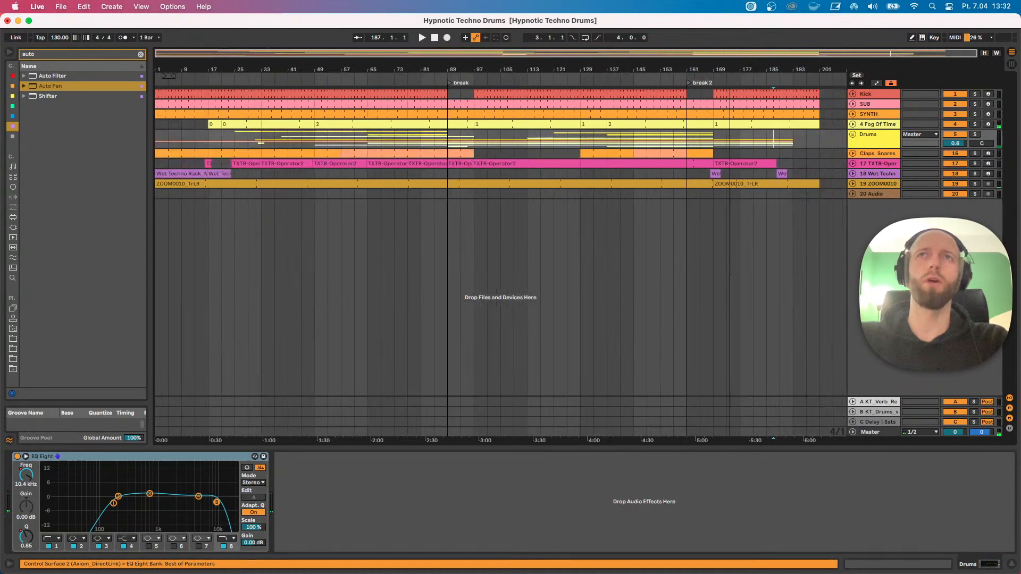
{"action": "left_click", "coordinate": [851, 133]}
{"action": "left_click", "coordinate": [851, 133]}
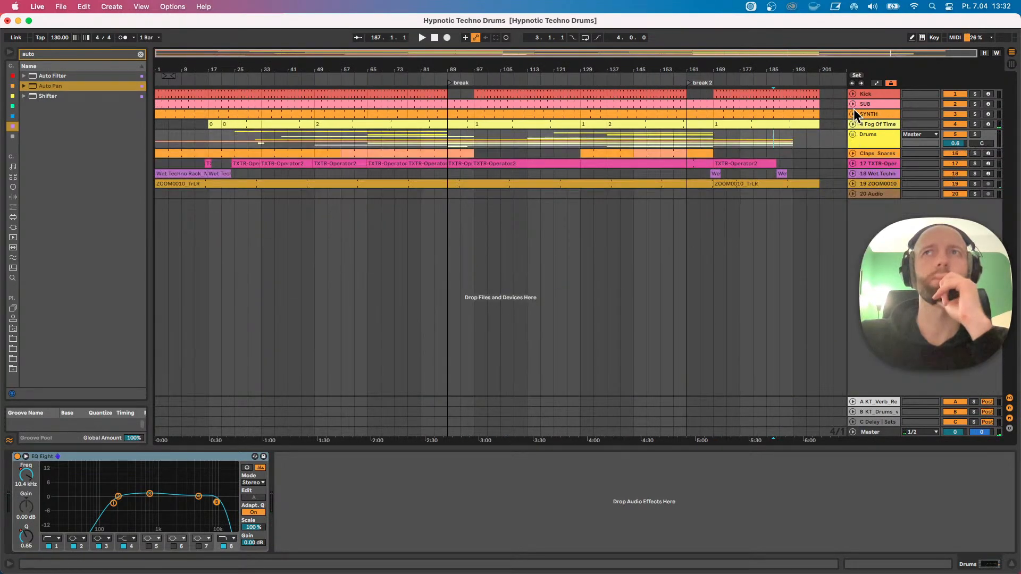
Unfold the SYNTH track and enlarge its height to expose its clip and input/output settings.
{"action": "left_click", "coordinate": [853, 114]}
{"action": "left_click", "coordinate": [865, 117]}
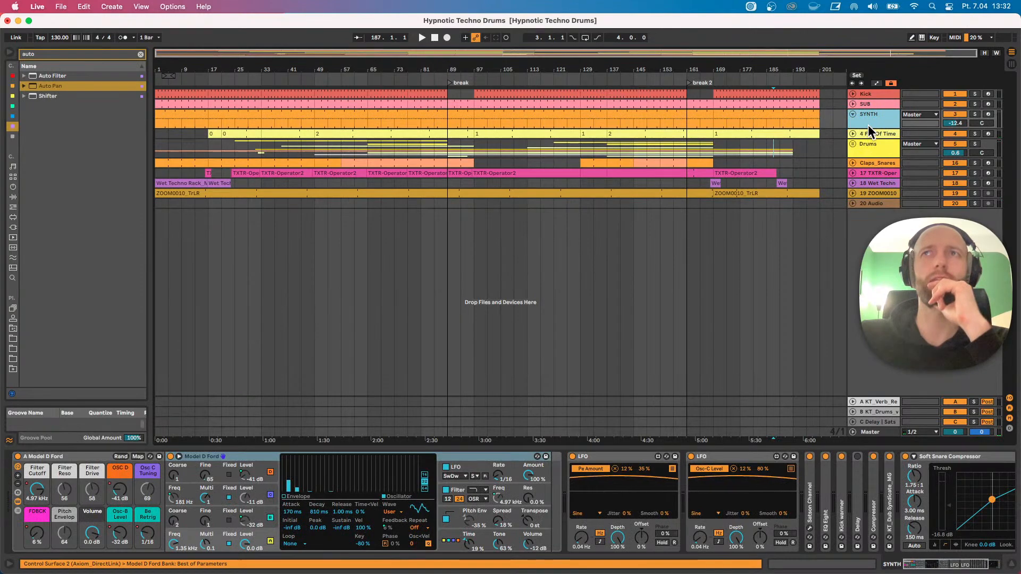
{"action": "left_click_drag", "start_coordinate": [867, 129], "coordinate": [872, 201]}
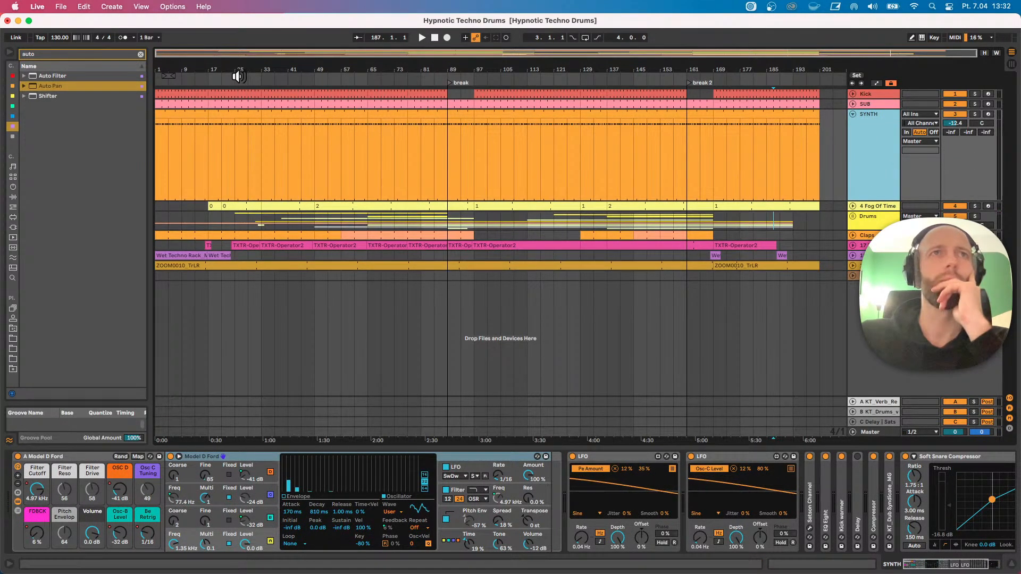
Solo the SYNTH track, audition it from several points in the arrangement and examine the Model D Ford oscillators.
{"action": "left_click", "coordinate": [204, 78]}
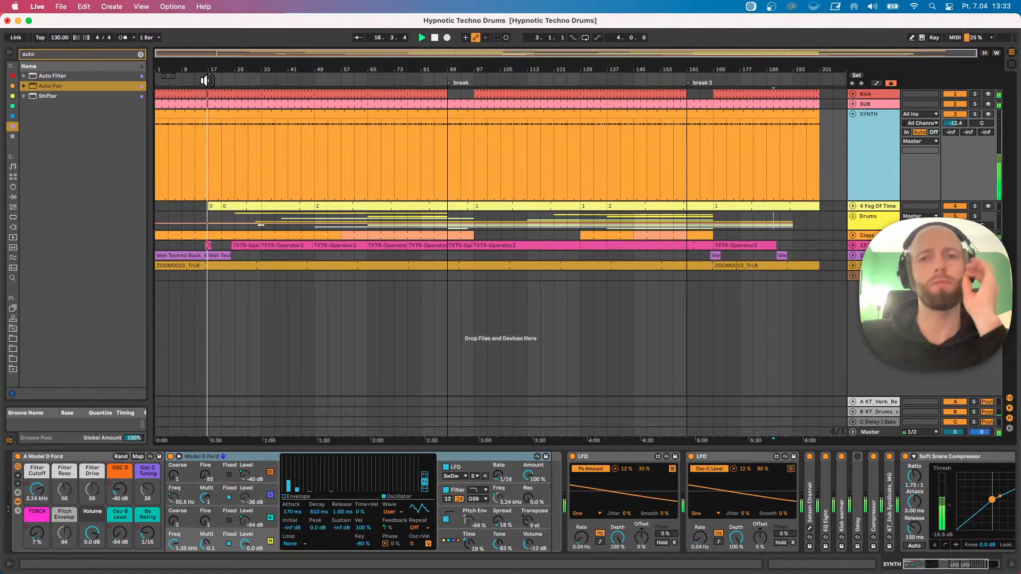
{"action": "left_click", "coordinate": [976, 114]}
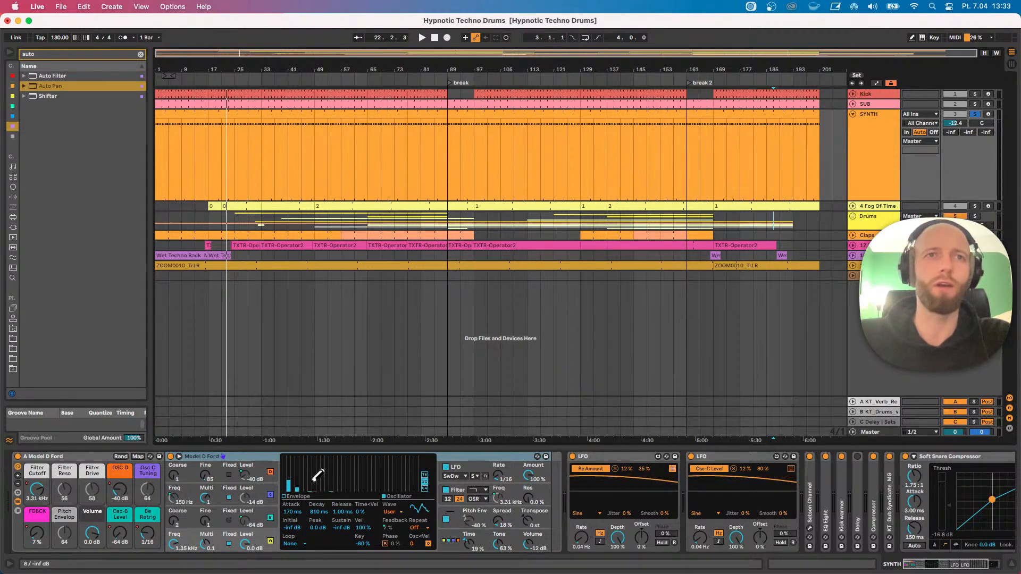
{"action": "key", "text": "space"}
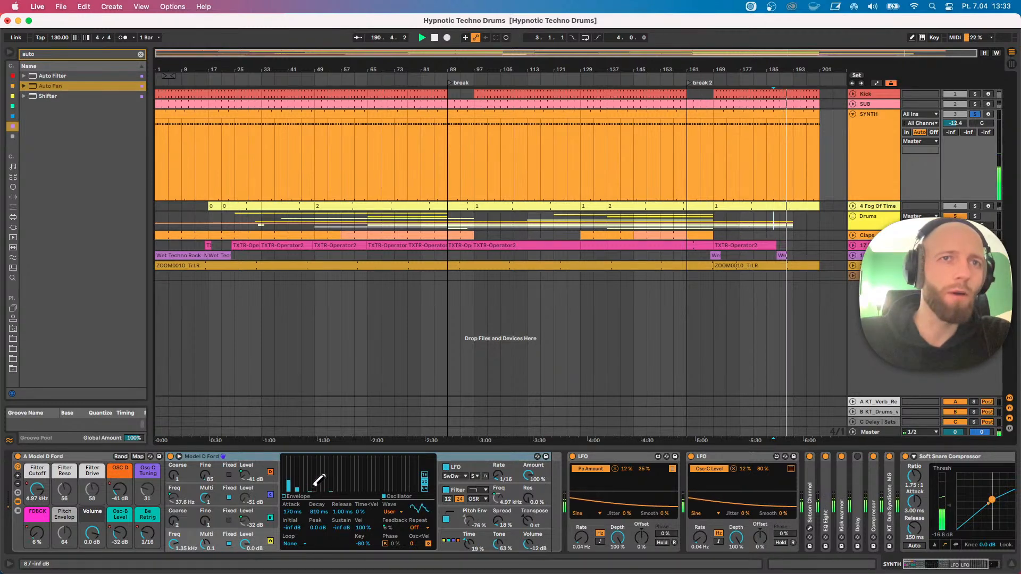
{"action": "left_click", "coordinate": [271, 517]}
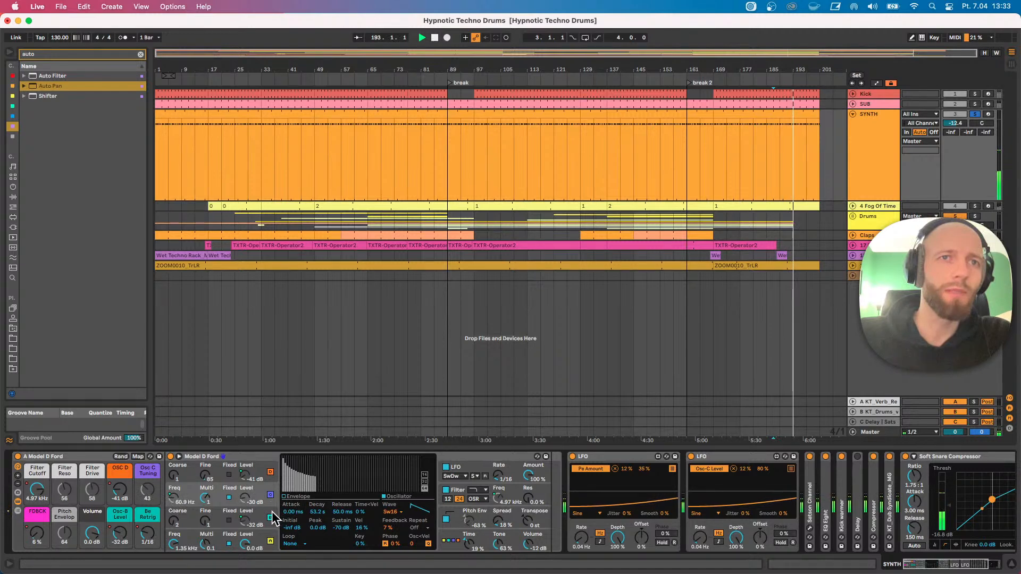
{"action": "left_click", "coordinate": [272, 511]}
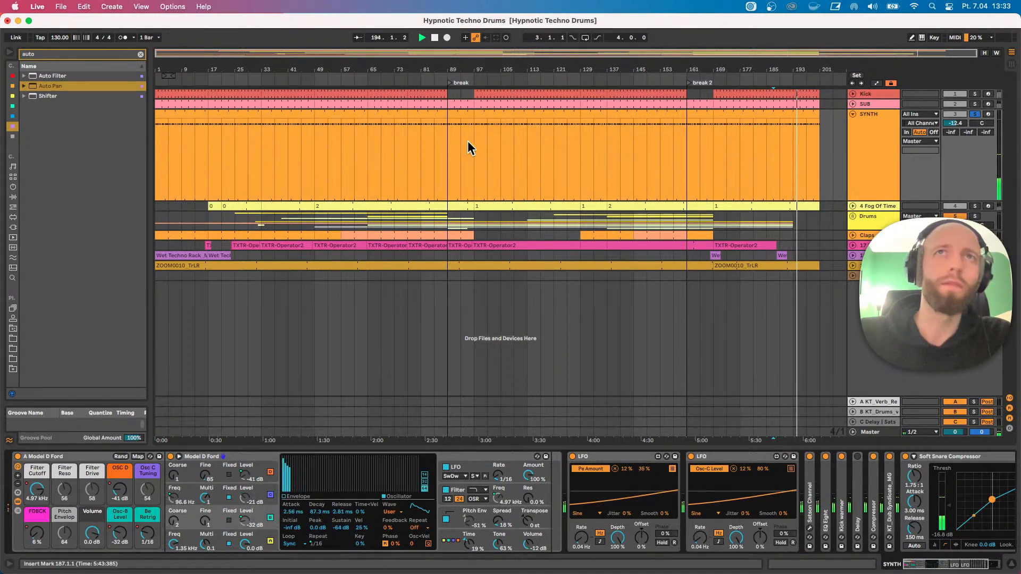
{"action": "left_click", "coordinate": [500, 153]}
{"action": "key", "text": "space"}
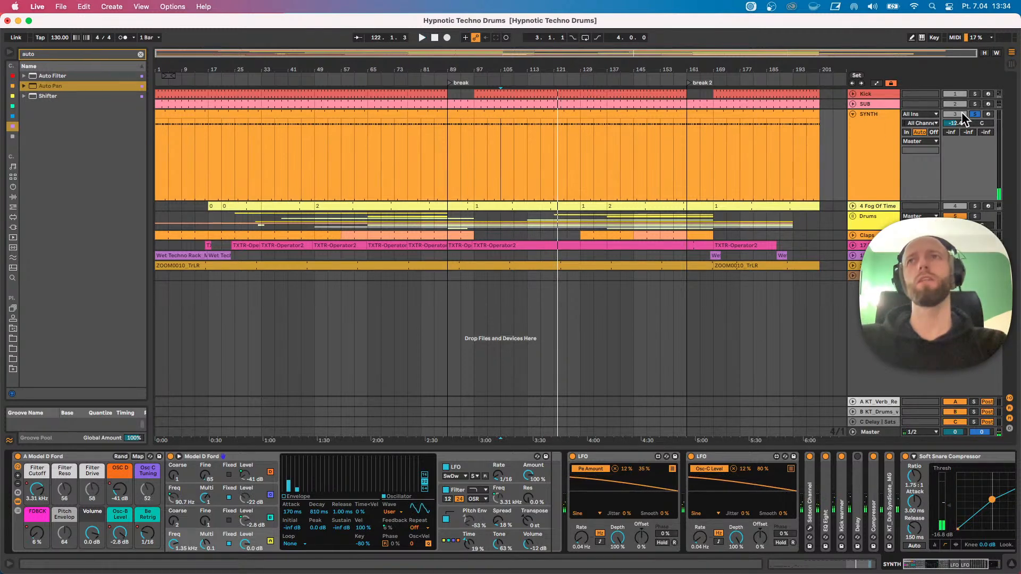
Play the full mix from bar 13 with the SYNTH track unsoloed, and stop playback.
{"action": "left_click", "coordinate": [194, 173]}
{"action": "key", "text": "space"}
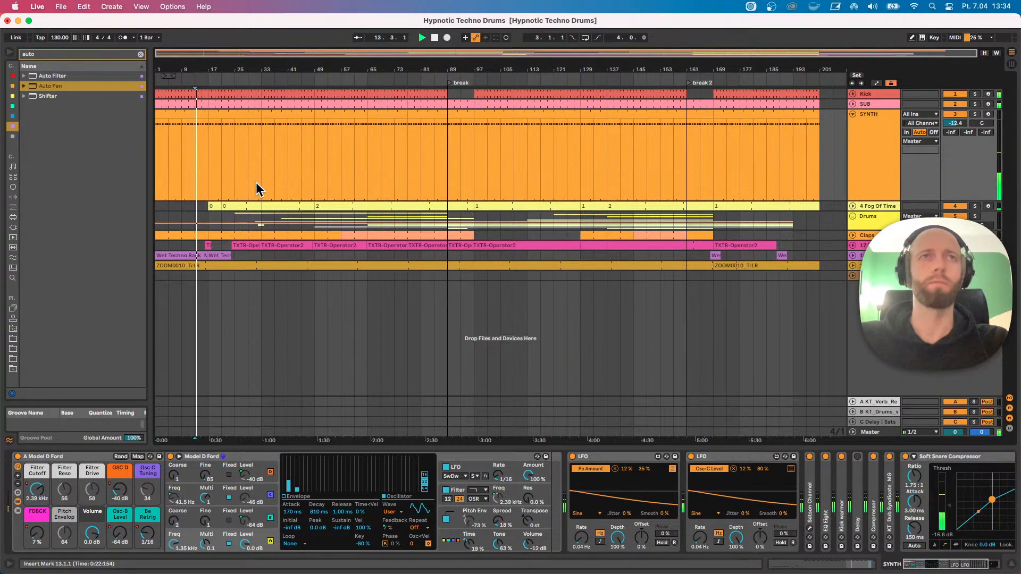
{"action": "key", "text": "space"}
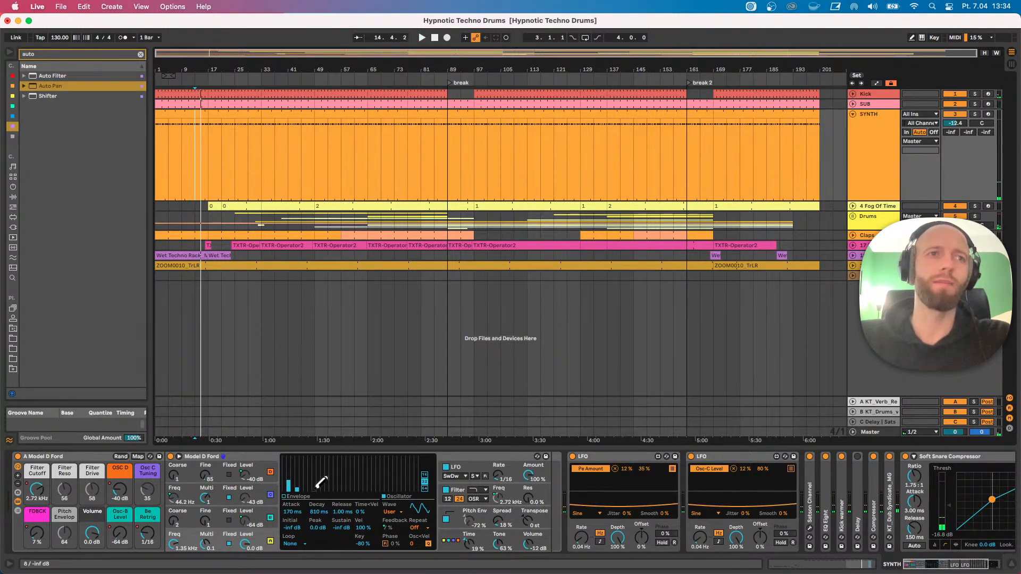
{"action": "left_click", "coordinate": [667, 99]}
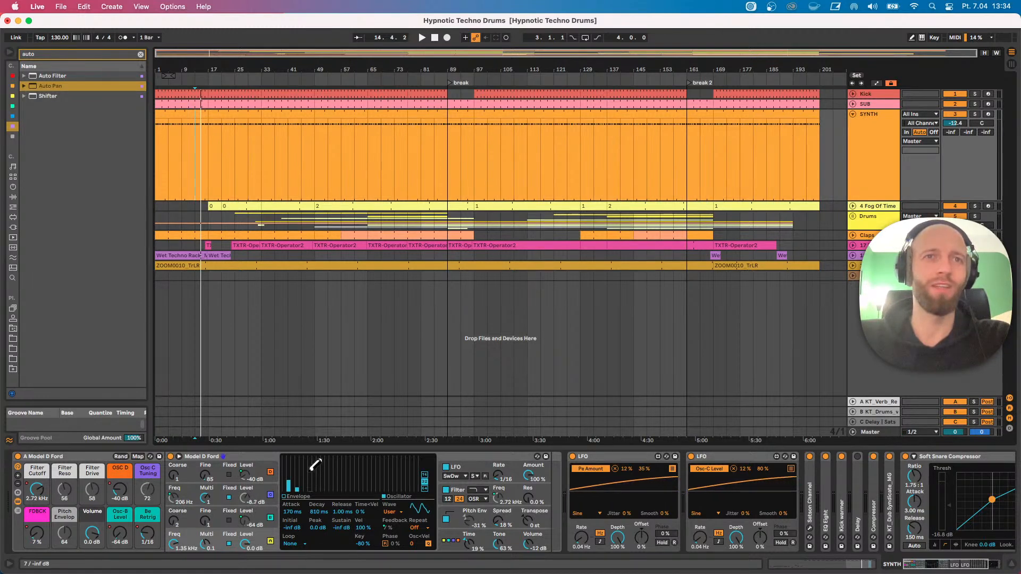
Insert a new audio track directly below SYNTH and make it slightly taller.
{"action": "right_click", "coordinate": [868, 114]}
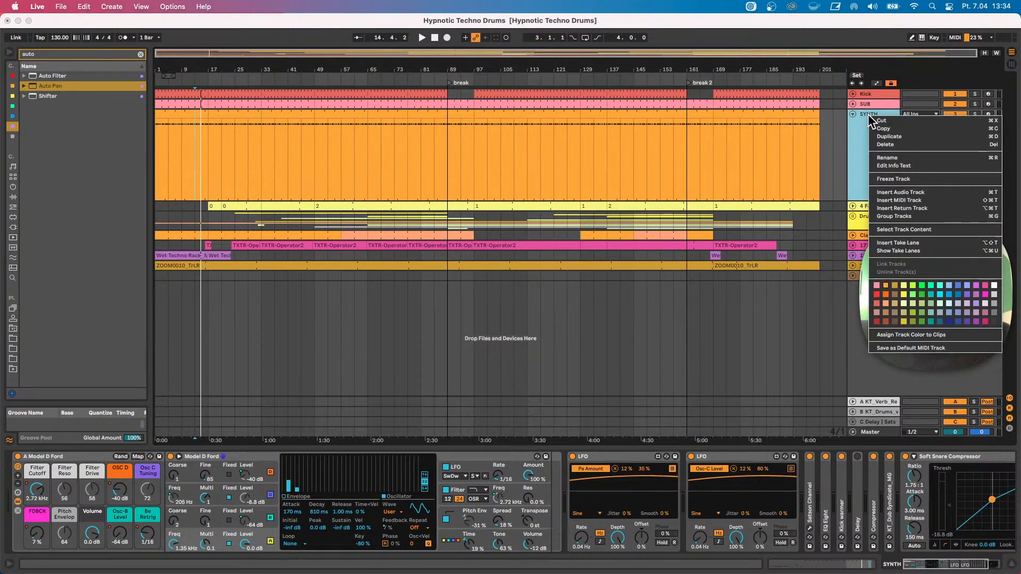
{"action": "left_click", "coordinate": [920, 192]}
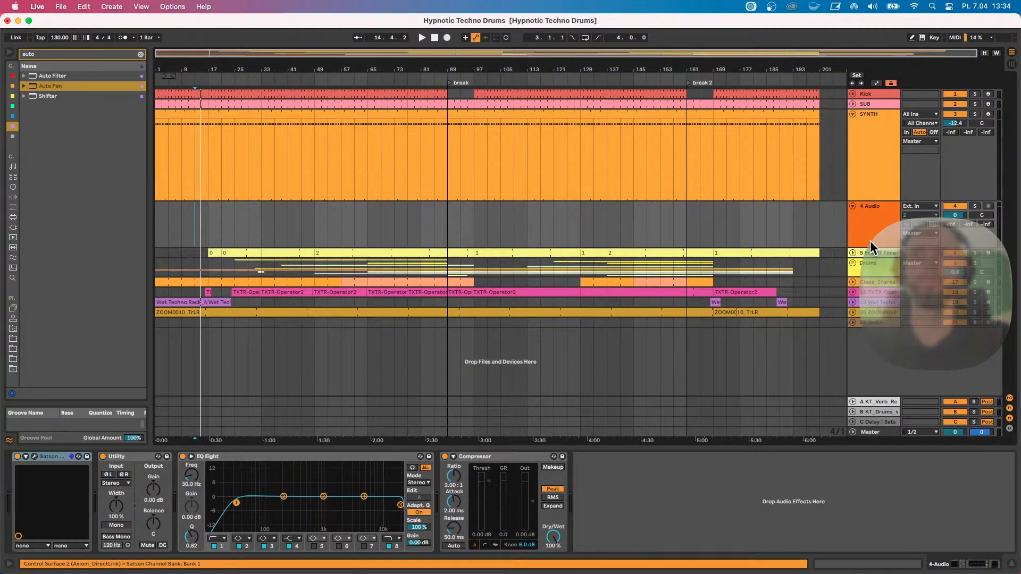
{"action": "left_click_drag", "start_coordinate": [865, 246], "coordinate": [867, 254]}
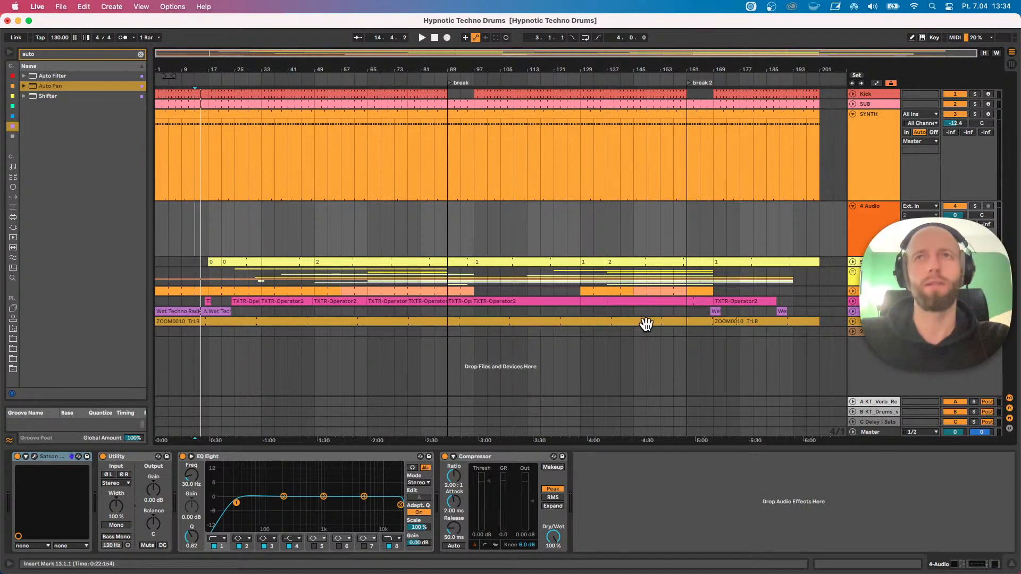
Set the new audio track's input to SYNTH, Post Mixer, and arm it for recording.
{"action": "left_click", "coordinate": [883, 161]}
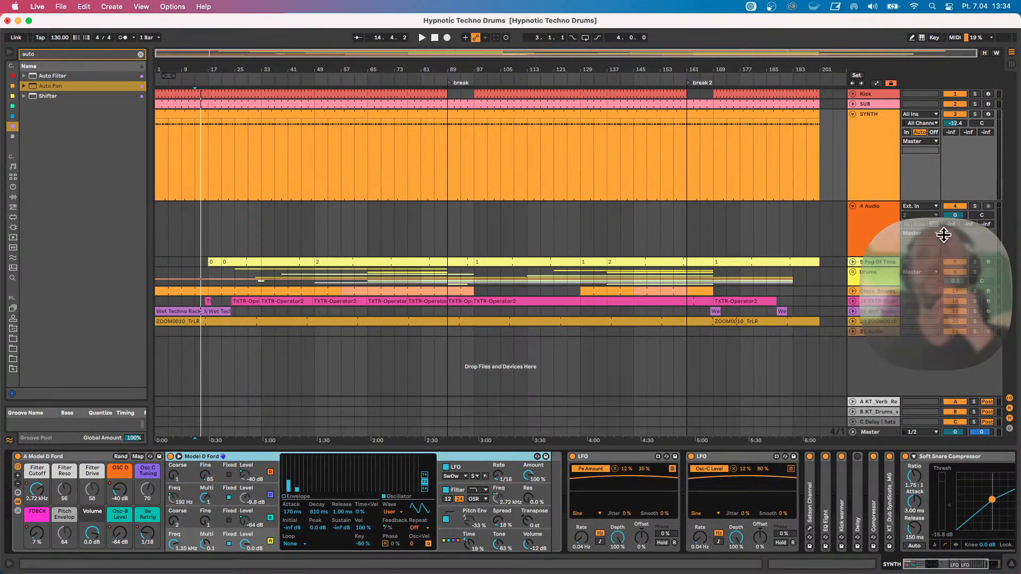
{"action": "left_click", "coordinate": [981, 208]}
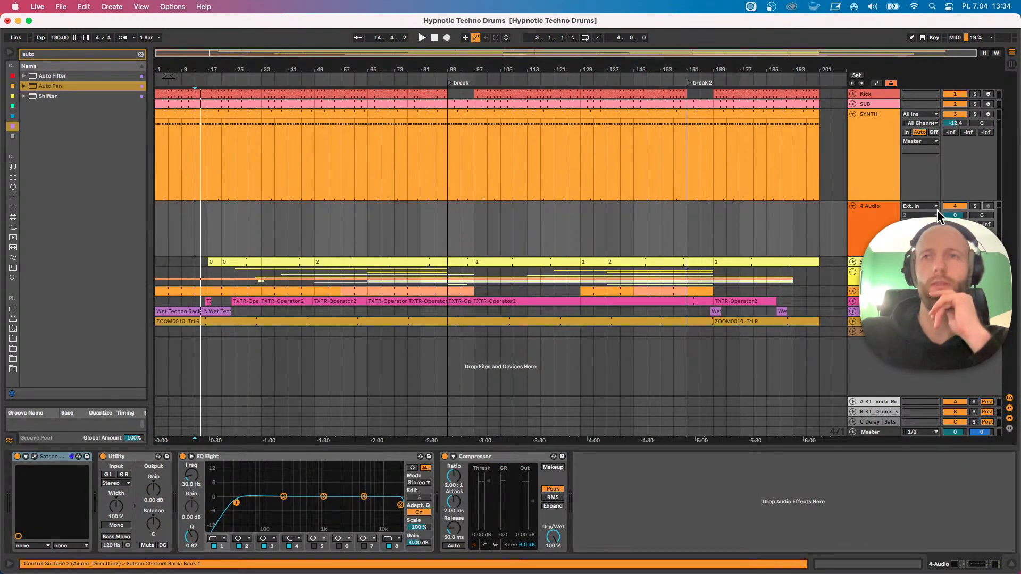
{"action": "left_click", "coordinate": [920, 216]}
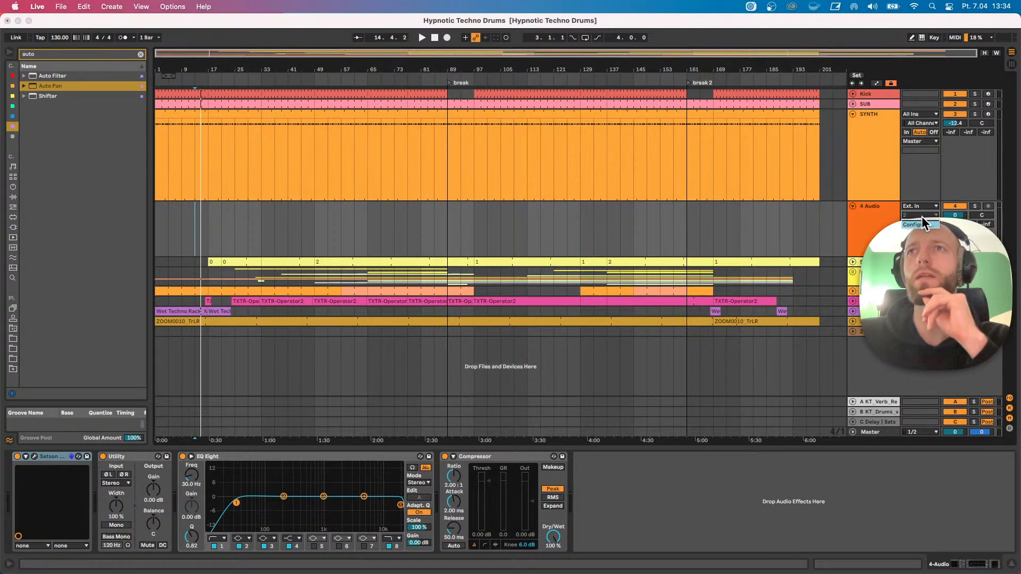
{"action": "left_click", "coordinate": [928, 205]}
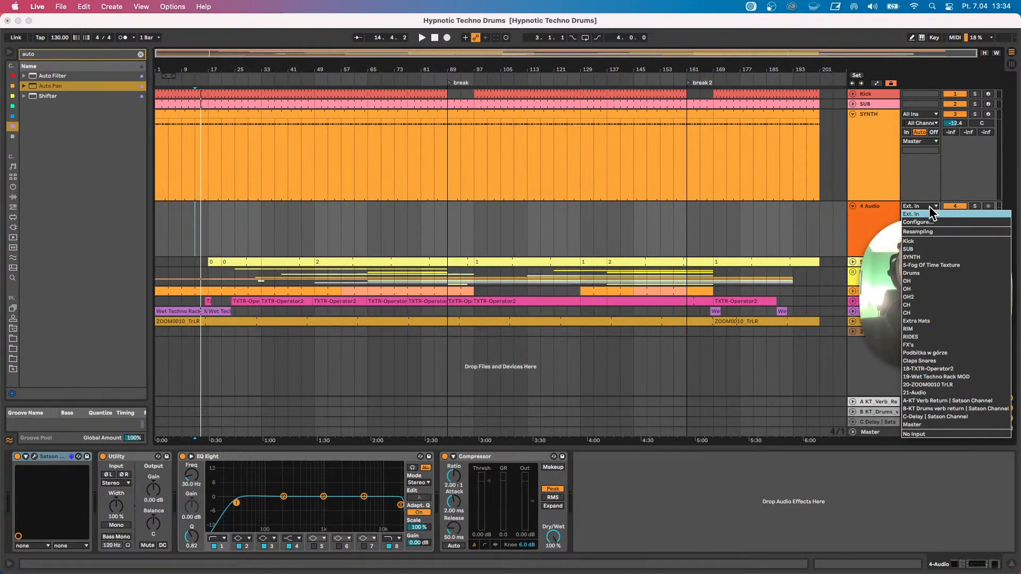
{"action": "left_click", "coordinate": [911, 256]}
{"action": "left_click", "coordinate": [987, 206]}
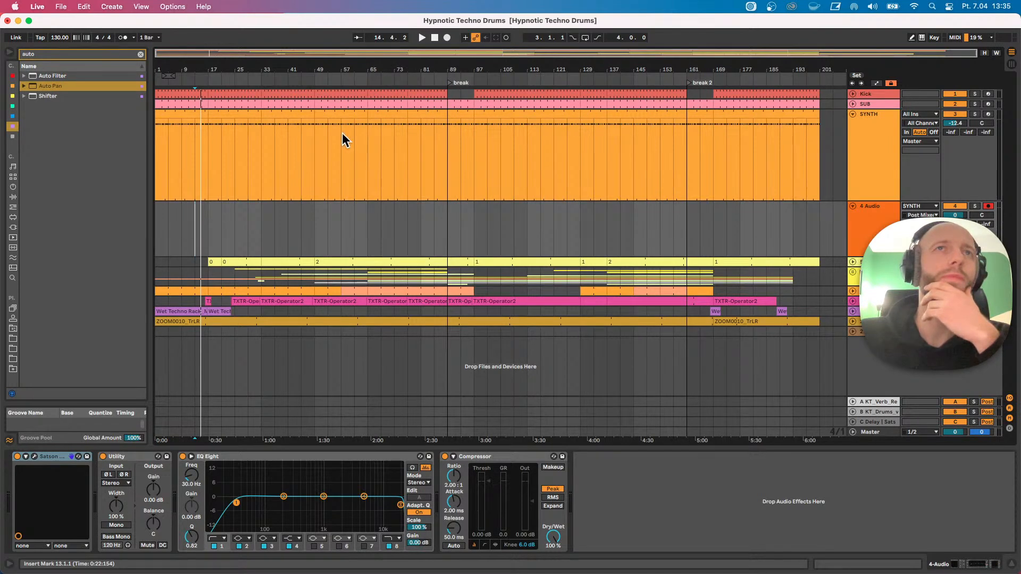
Try to record the SYNTH output with bars 1 to 201 selected on the SYNTH track, and again from bar 17.
{"action": "left_click", "coordinate": [201, 114]}
{"action": "left_click_drag", "start_coordinate": [201, 115], "coordinate": [816, 132]}
{"action": "key", "text": "space"}
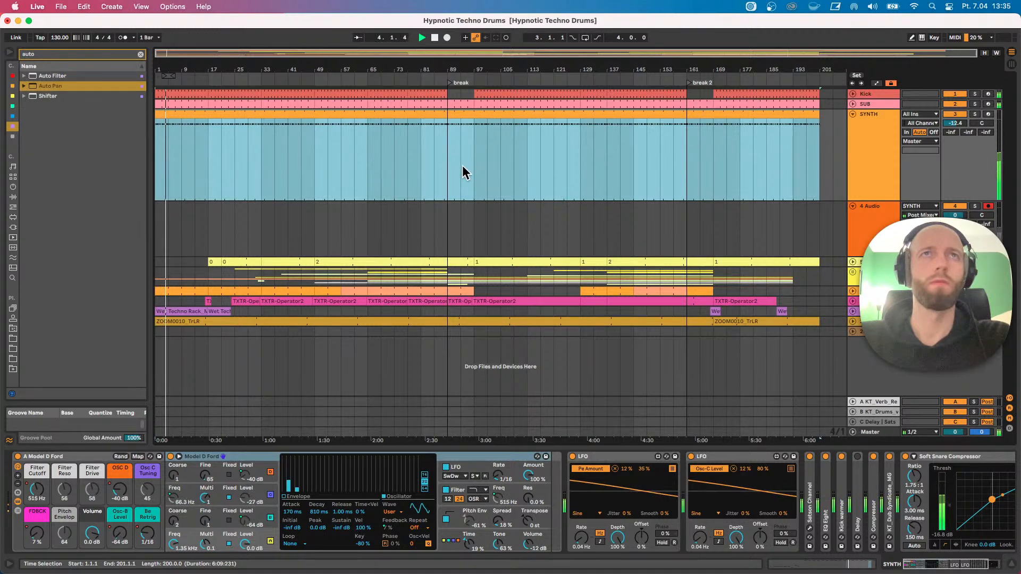
{"action": "left_click", "coordinate": [871, 130]}
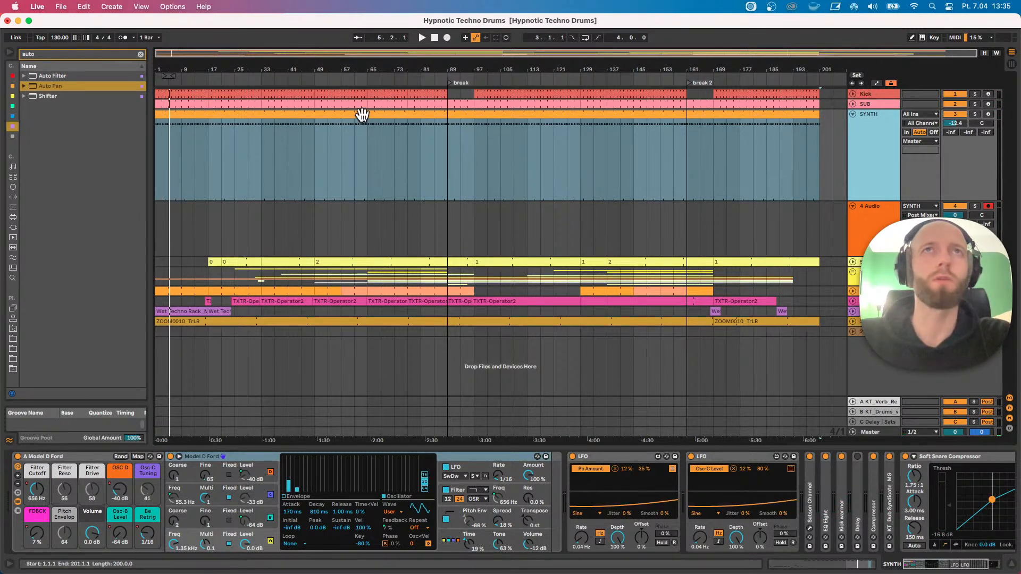
{"action": "left_click", "coordinate": [446, 37]}
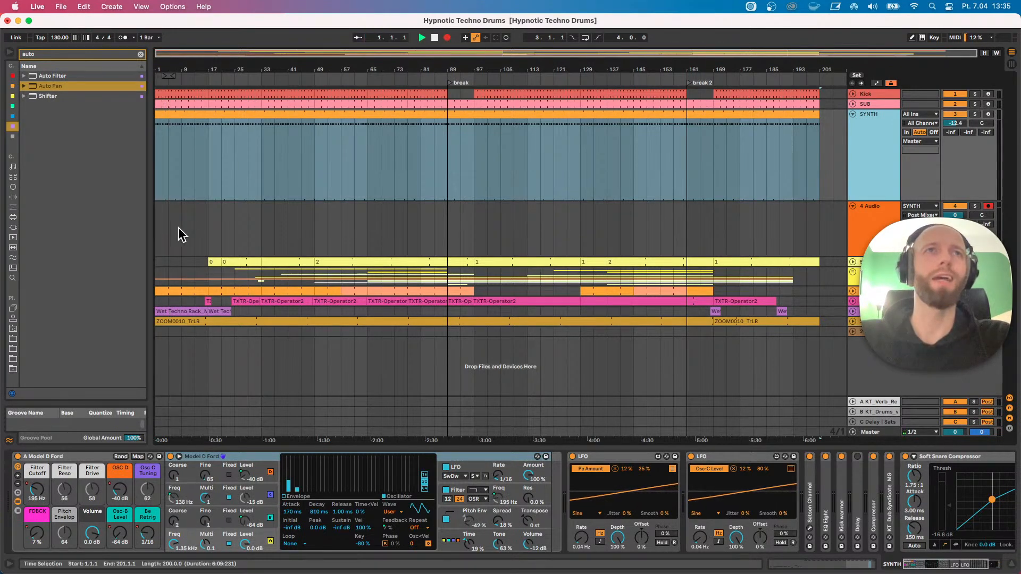
{"action": "left_click", "coordinate": [206, 218]}
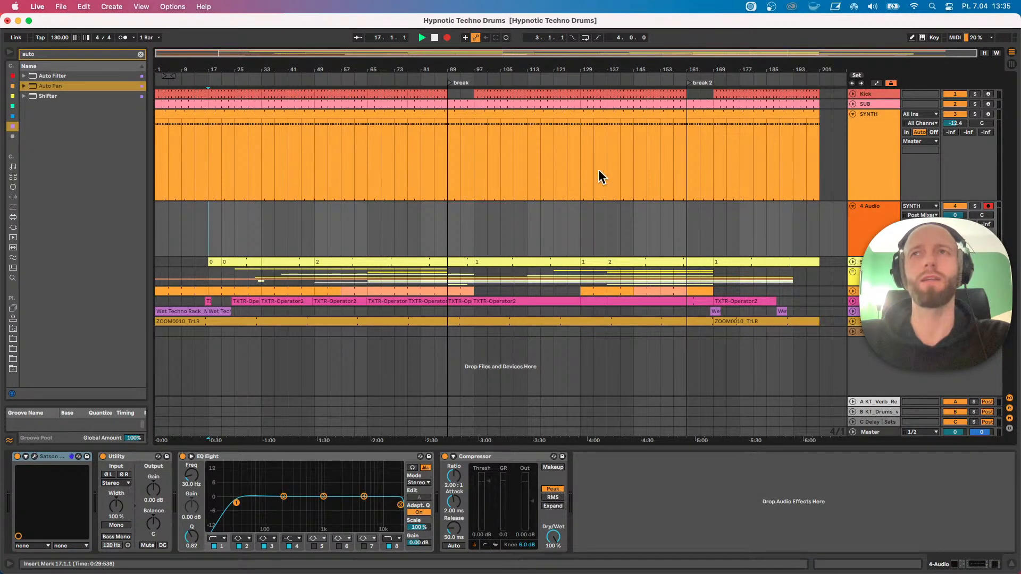
{"action": "left_click", "coordinate": [830, 181]}
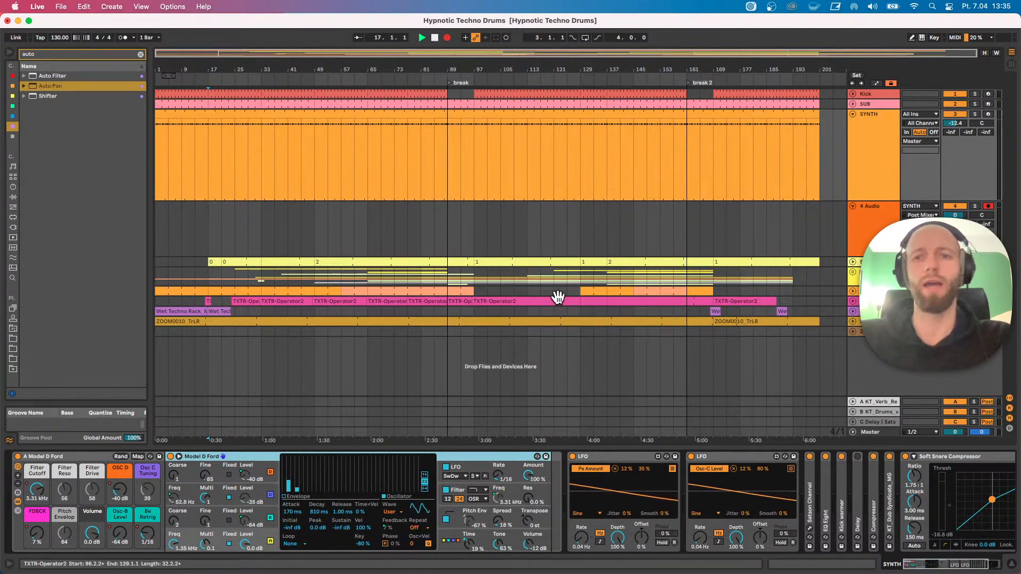
Select bars 1 to 201 on the new audio track and restart recording the SYNTH output from bar 1.
{"action": "left_click_drag", "start_coordinate": [155, 237], "coordinate": [796, 232]}
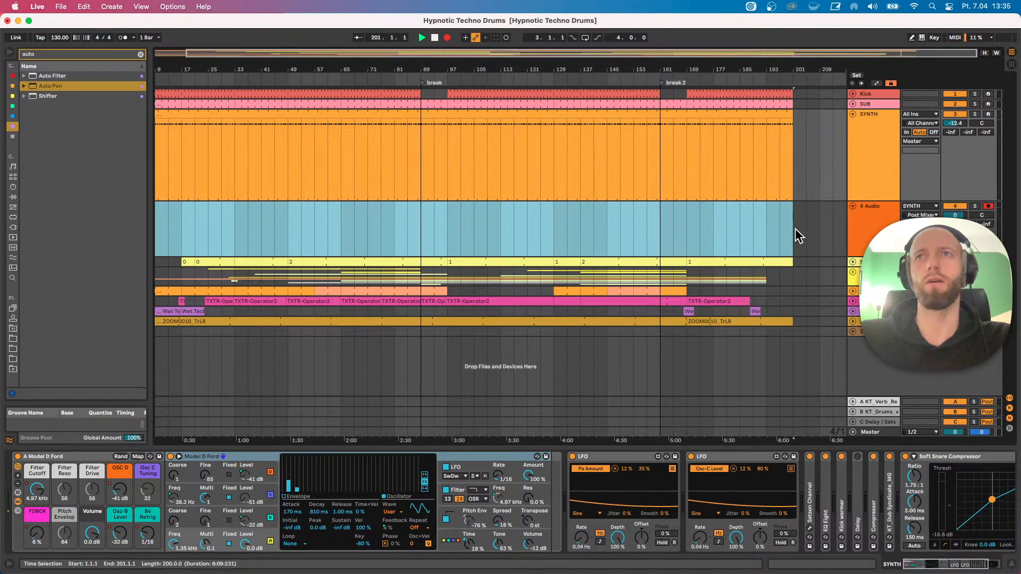
{"action": "left_click_drag", "start_coordinate": [597, 66], "coordinate": [625, 63]}
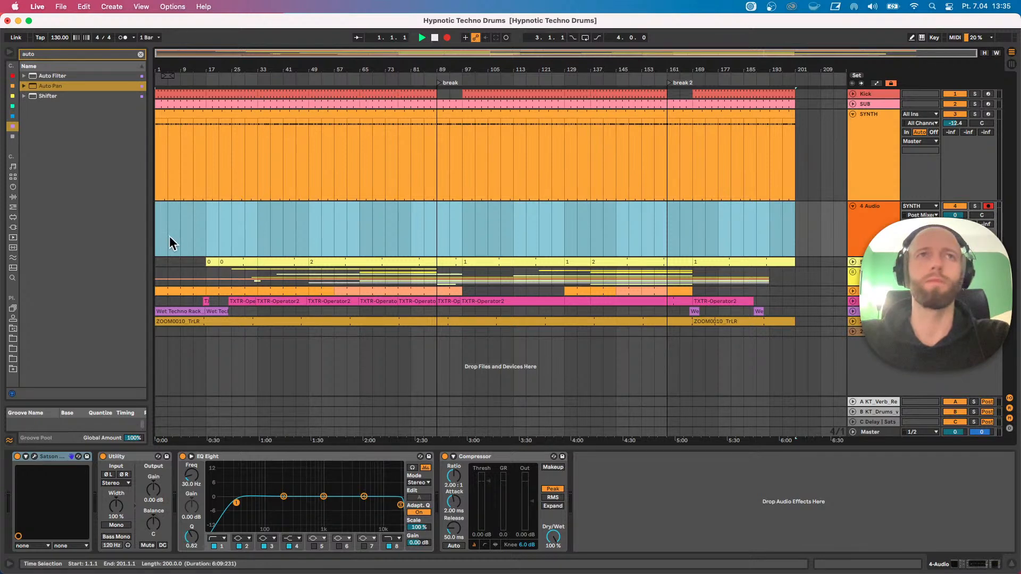
{"action": "left_click", "coordinate": [433, 38]}
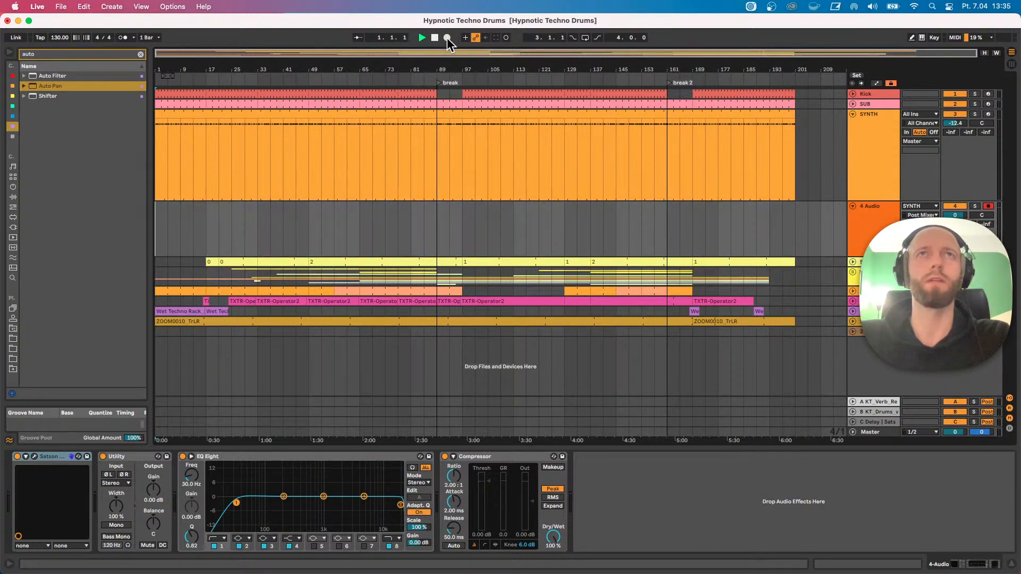
{"action": "left_click", "coordinate": [446, 37]}
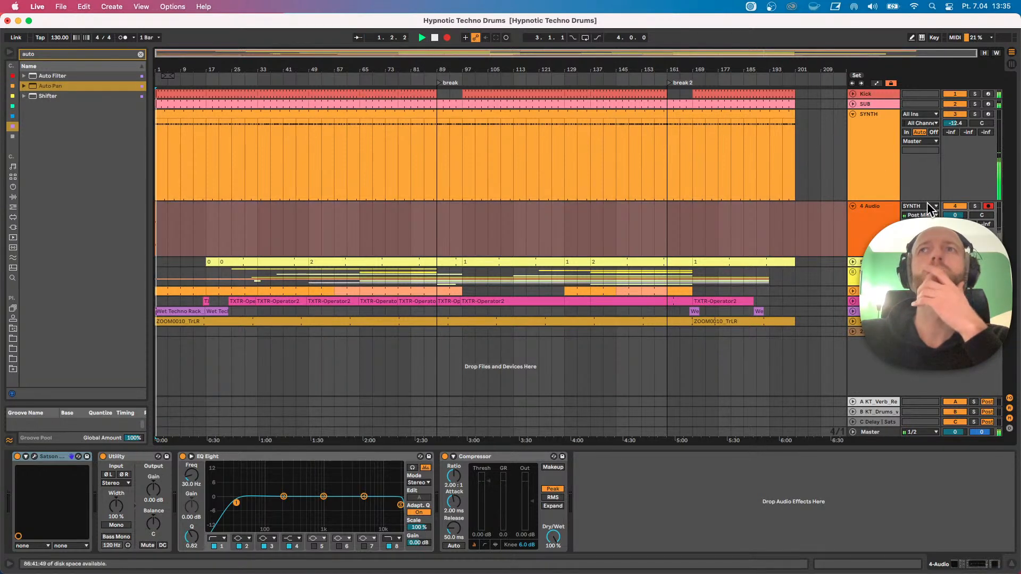
Examine the Model D Ford oscillator waveforms and envelopes on the SYNTH track while the recording runs.
{"action": "left_click", "coordinate": [879, 169]}
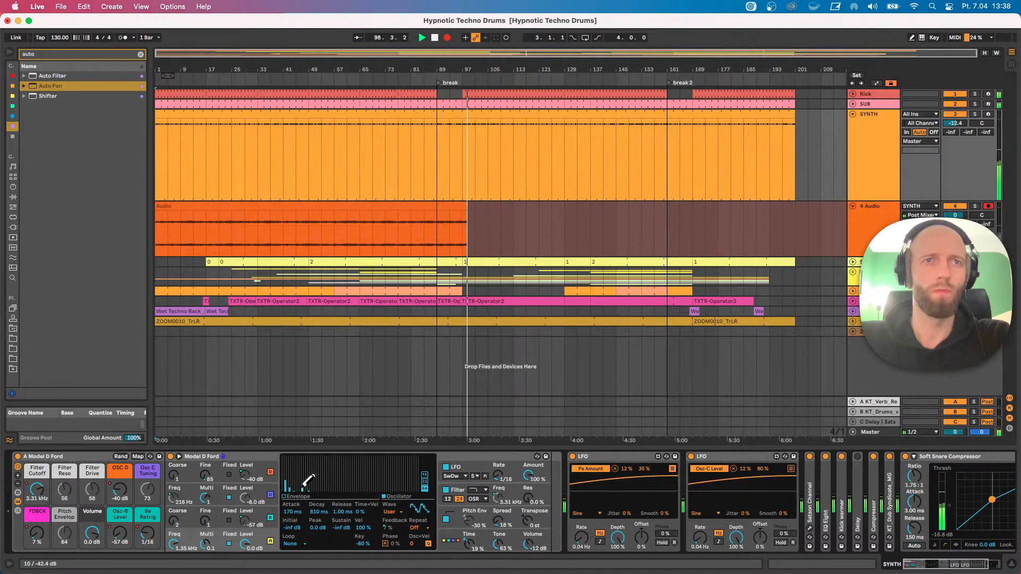
{"action": "left_click", "coordinate": [270, 515]}
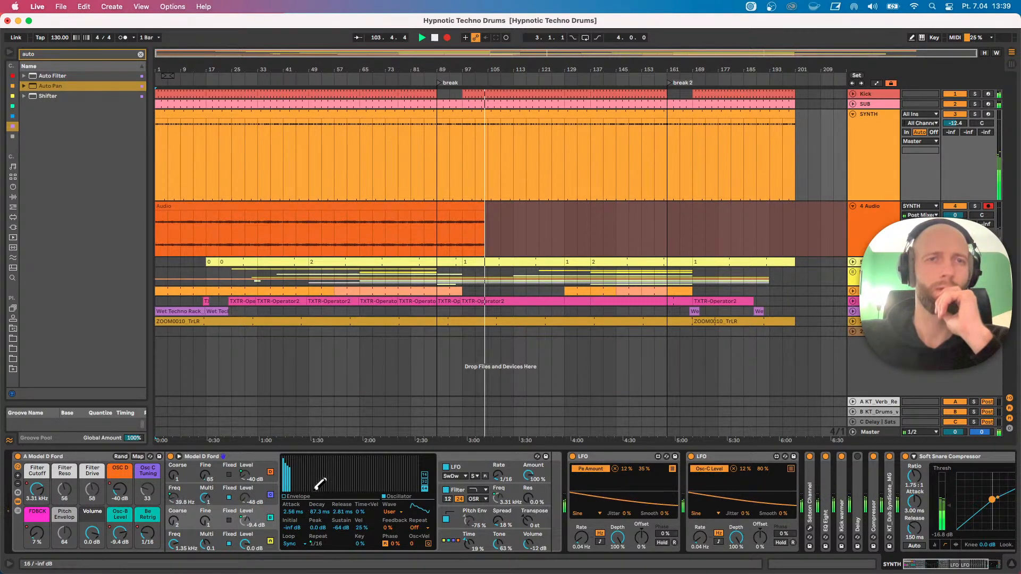
{"action": "mouse_move", "coordinate": [304, 488]}
{"action": "left_mouse_down"}
{"action": "mouse_move", "coordinate": [304, 476]}
{"action": "mouse_move", "coordinate": [304, 492]}
{"action": "left_mouse_up"}
{"action": "left_click", "coordinate": [269, 485]}
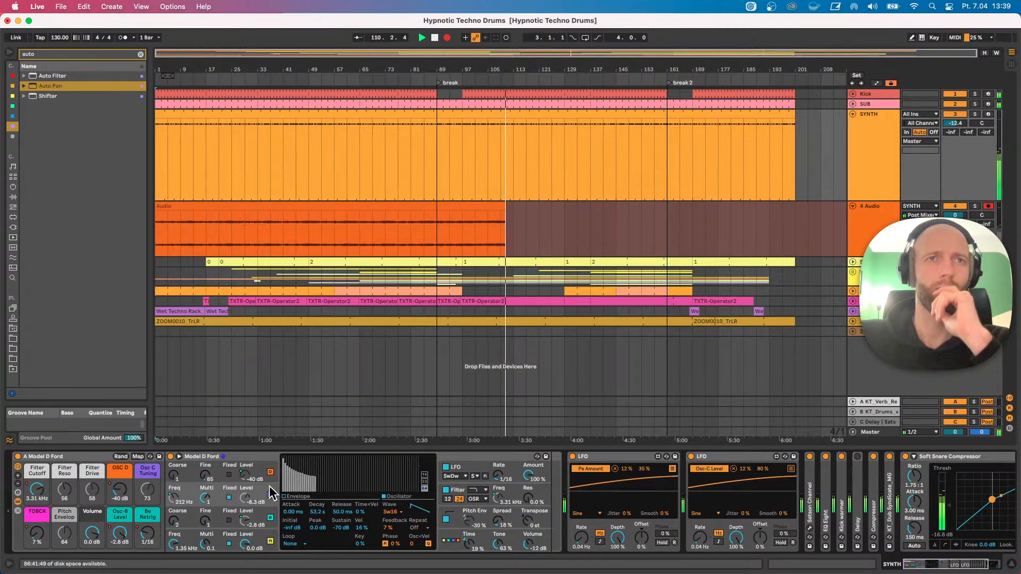
Compare the harmonics and envelope shapes of the four Model D Ford oscillators as the SYNTH recording continues.
{"action": "mouse_move", "coordinate": [345, 485]}
{"action": "left_mouse_down"}
{"action": "mouse_move", "coordinate": [344, 462]}
{"action": "mouse_move", "coordinate": [347, 489]}
{"action": "left_mouse_up"}
{"action": "left_click", "coordinate": [268, 541]}
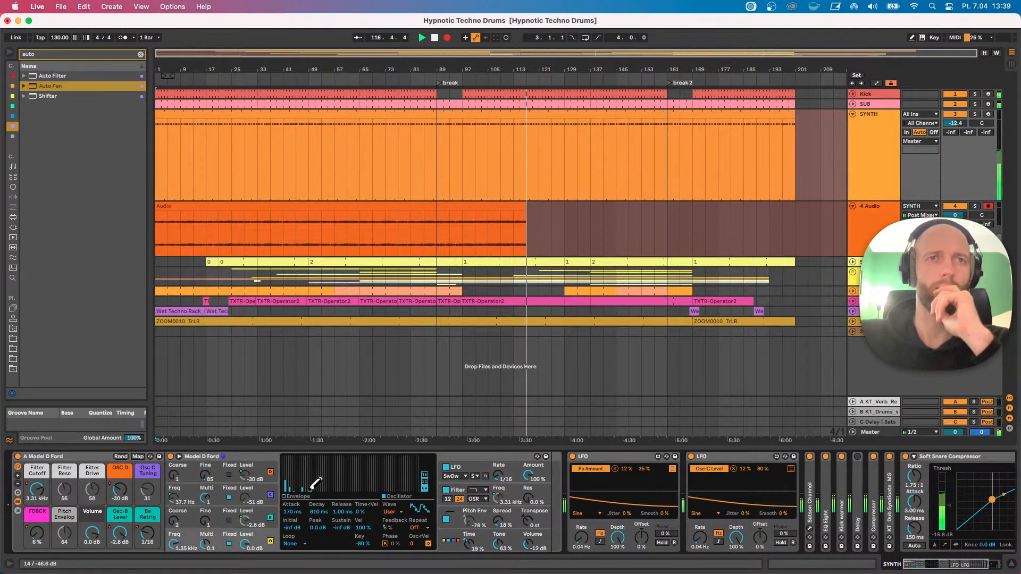
{"action": "left_click_drag", "start_coordinate": [311, 484], "coordinate": [310, 475]}
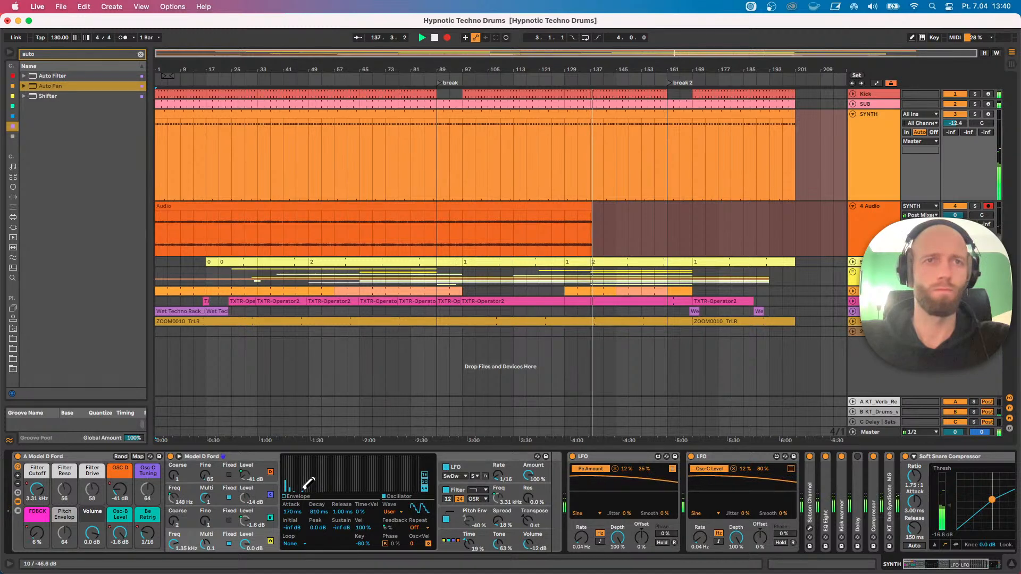
{"action": "left_click", "coordinate": [265, 495]}
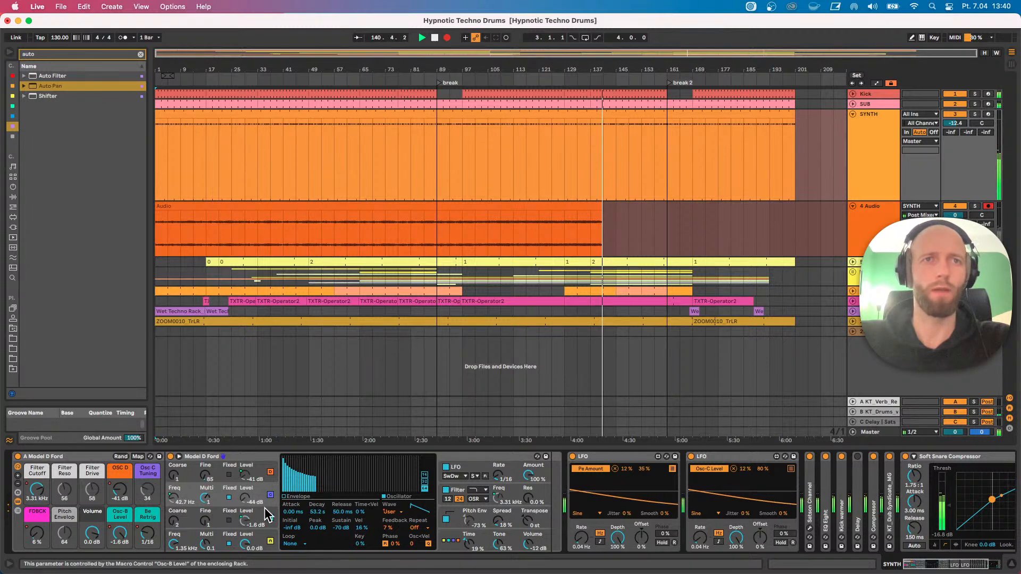
{"action": "left_click", "coordinate": [267, 531]}
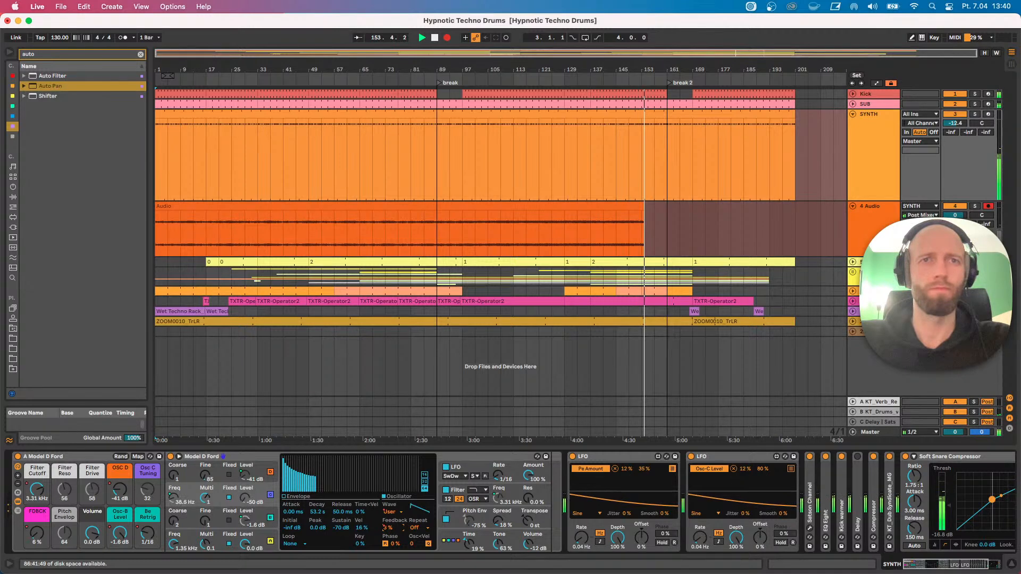
{"action": "left_click", "coordinate": [272, 515]}
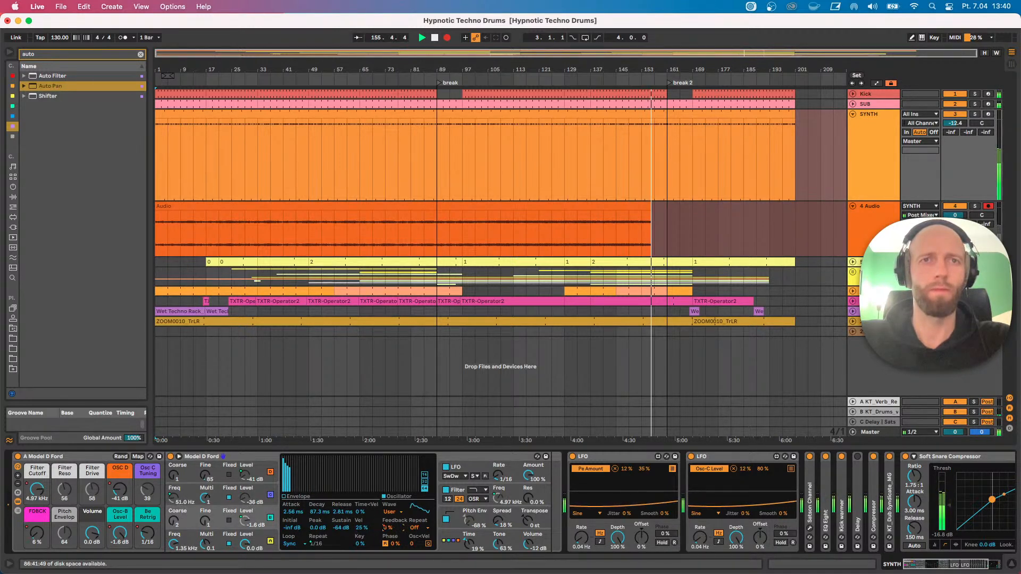
{"action": "left_click", "coordinate": [270, 476]}
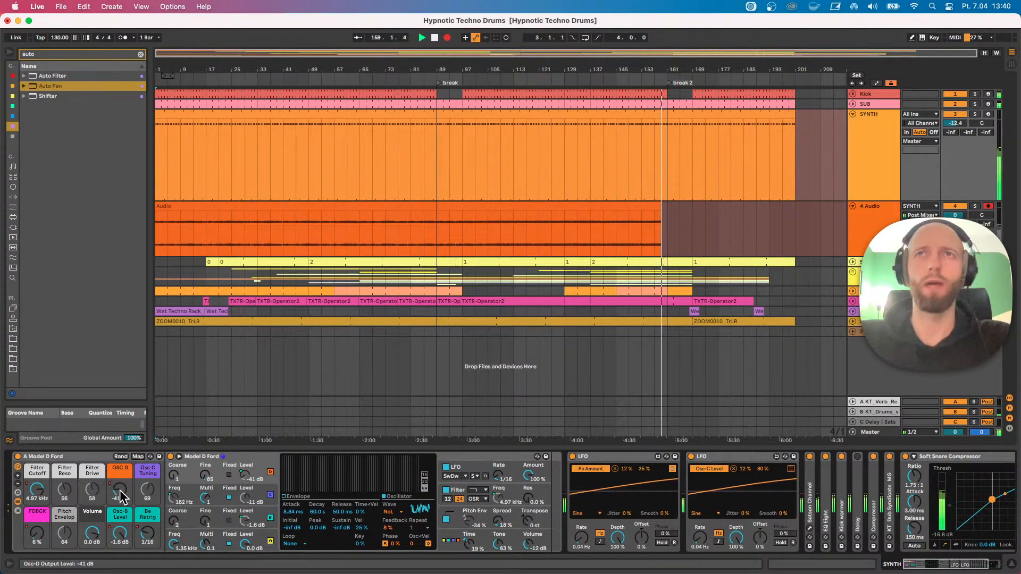
Try the Model D Ford's OSC D level at -12 dB and Tone at 31 % during recording, stopping past bar 201.
{"action": "left_click_drag", "start_coordinate": [120, 497], "coordinate": [120, 488]}
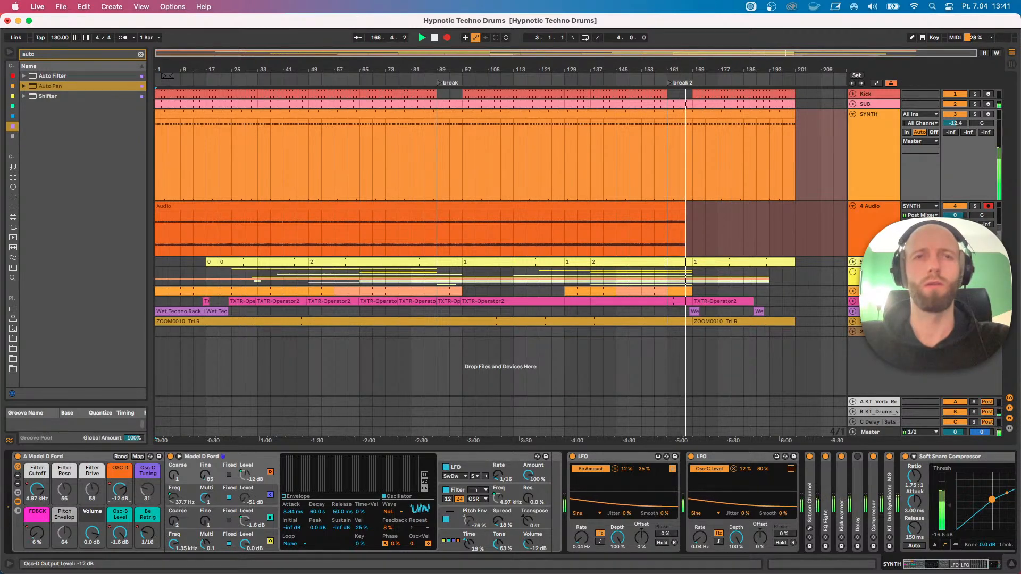
{"action": "left_click_drag", "start_coordinate": [333, 512], "coordinate": [333, 510]}
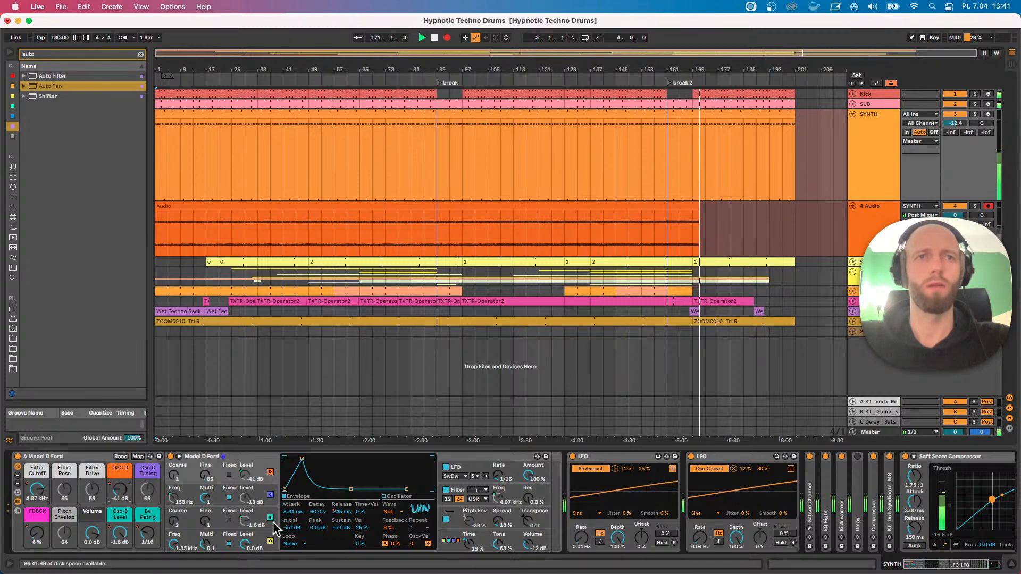
{"action": "left_click", "coordinate": [269, 538]}
{"action": "left_click", "coordinate": [412, 513]}
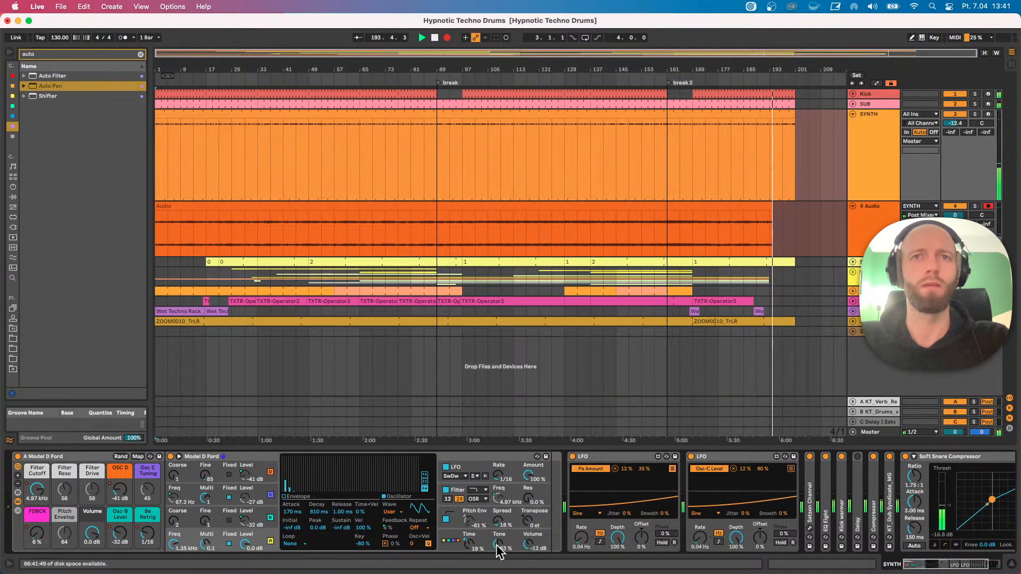
{"action": "left_click_drag", "start_coordinate": [498, 546], "coordinate": [497, 549]}
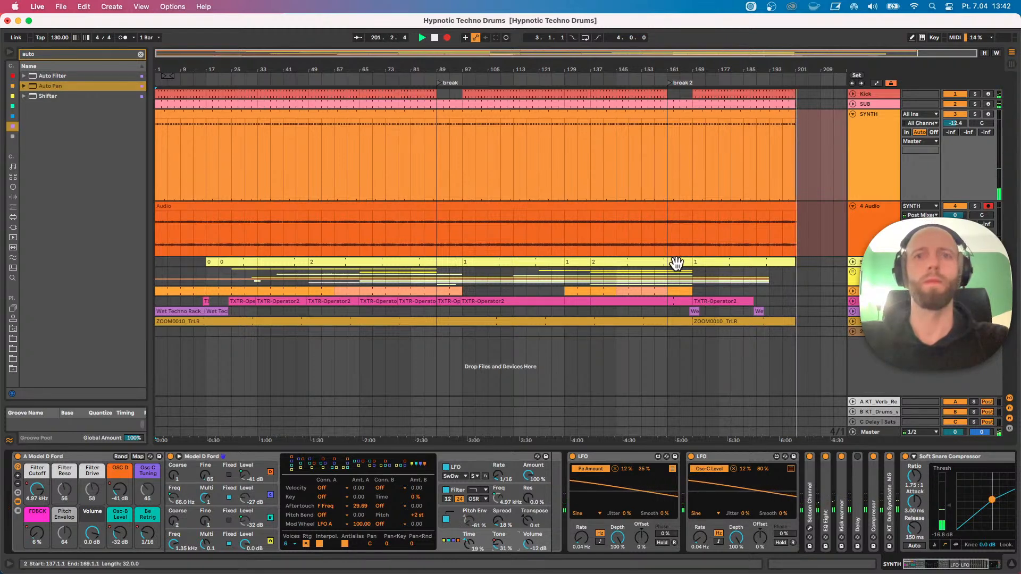
{"action": "key", "text": "space"}
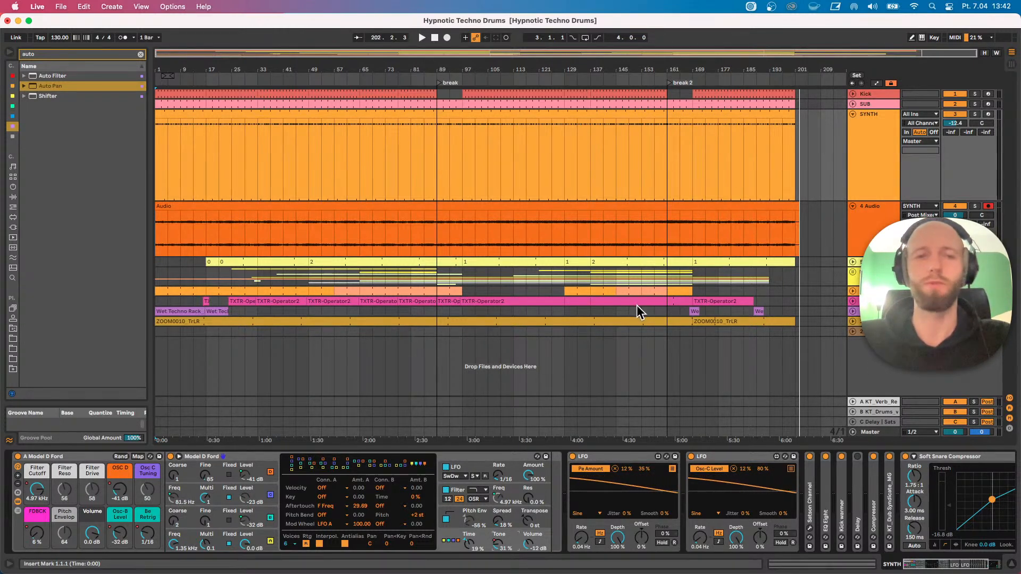
Deactivate the SYNTH track and play the recorded audio clip from bar 49.
{"action": "left_click", "coordinate": [582, 262]}
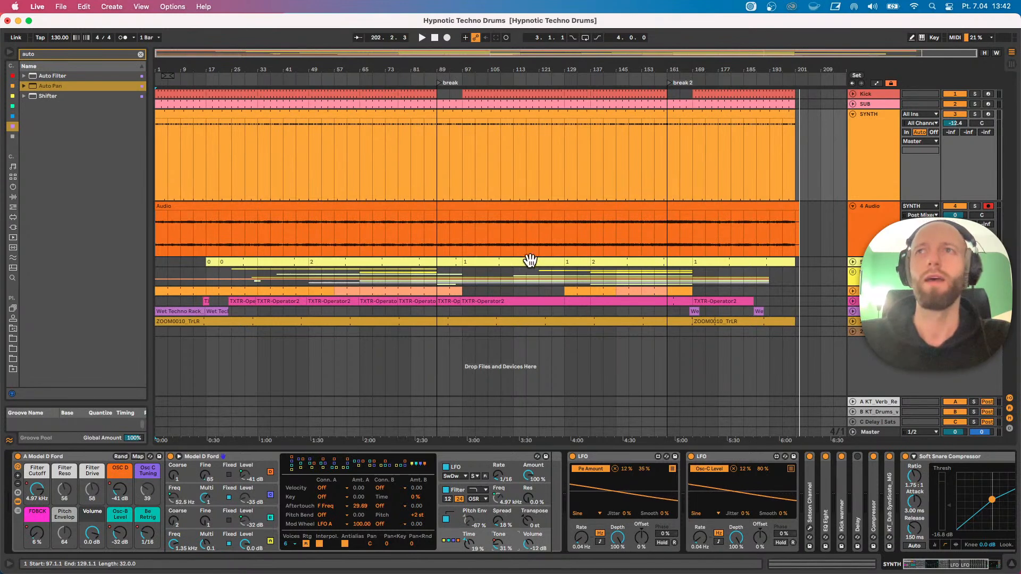
{"action": "left_click", "coordinate": [333, 178]}
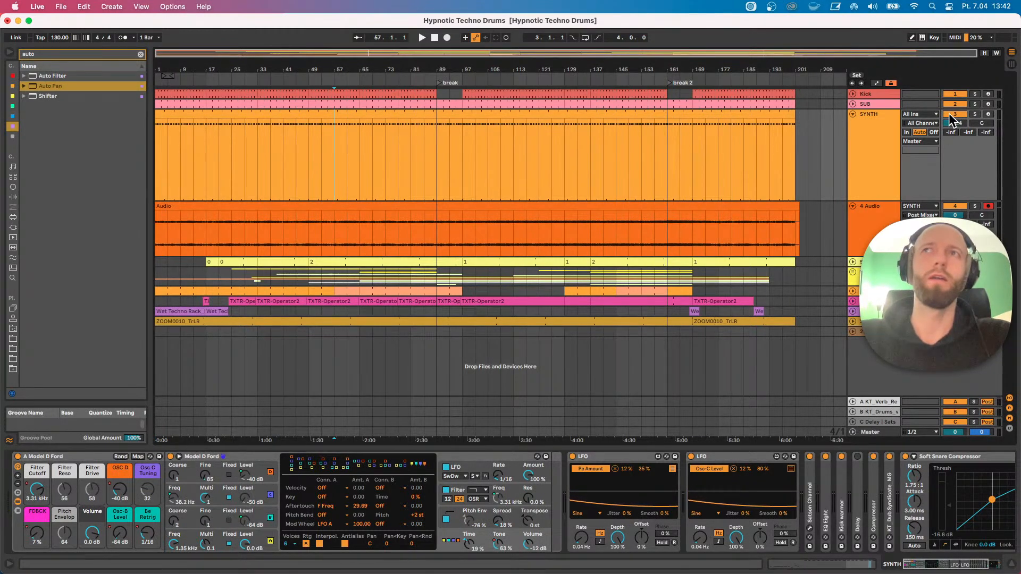
{"action": "left_click", "coordinate": [867, 130]}
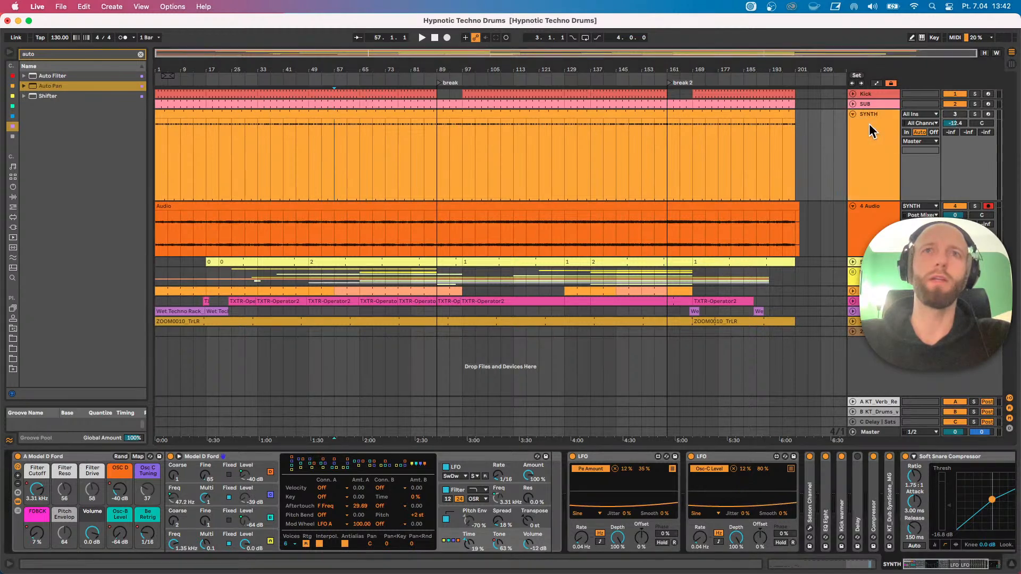
{"action": "left_click", "coordinate": [299, 518]}
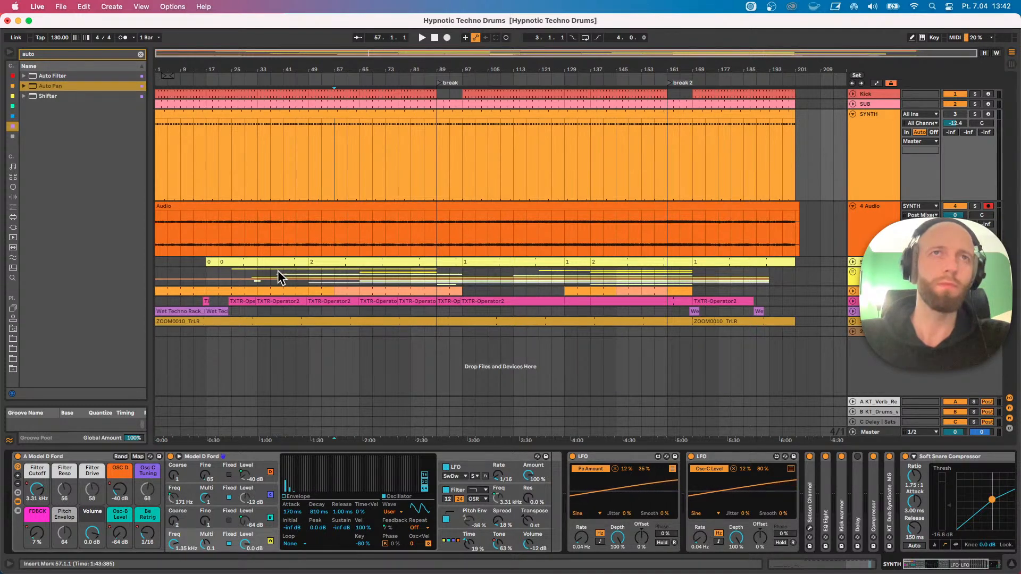
{"action": "left_click", "coordinate": [257, 230]}
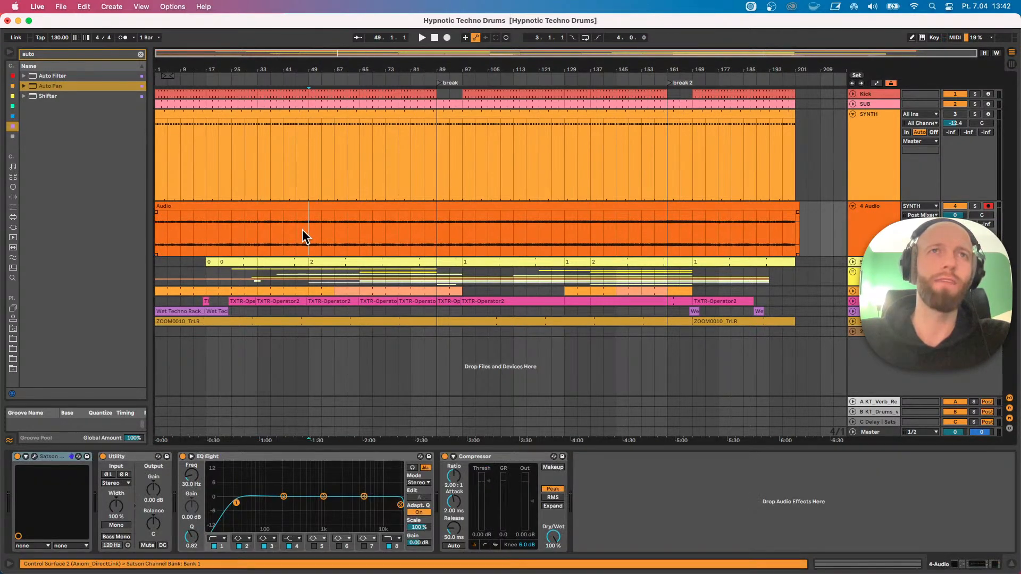
{"action": "left_click", "coordinate": [302, 228]}
{"action": "key", "text": "space"}
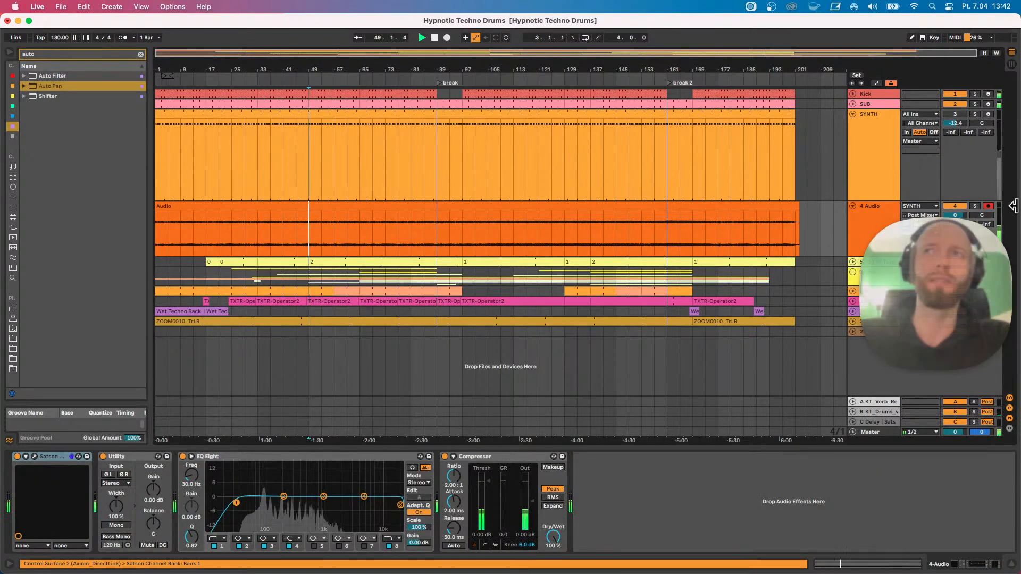
Fold the SYNTH track and rename the recorded audio track LEAD AUDIO.
{"action": "left_click", "coordinate": [852, 114]}
{"action": "left_click", "coordinate": [864, 130]}
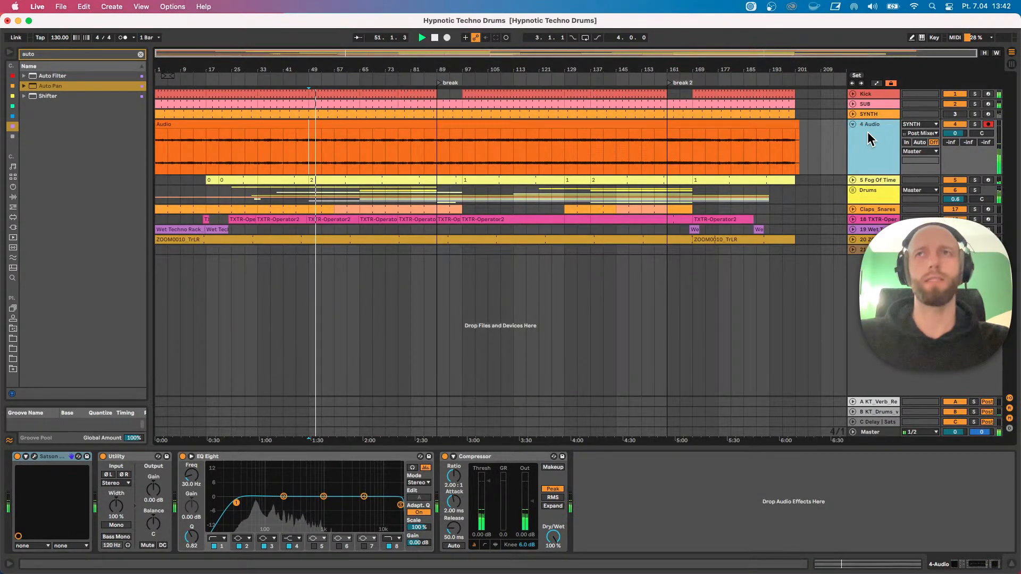
{"action": "key", "text": "cmd+r"}
{"action": "type", "text": "LEAD"}
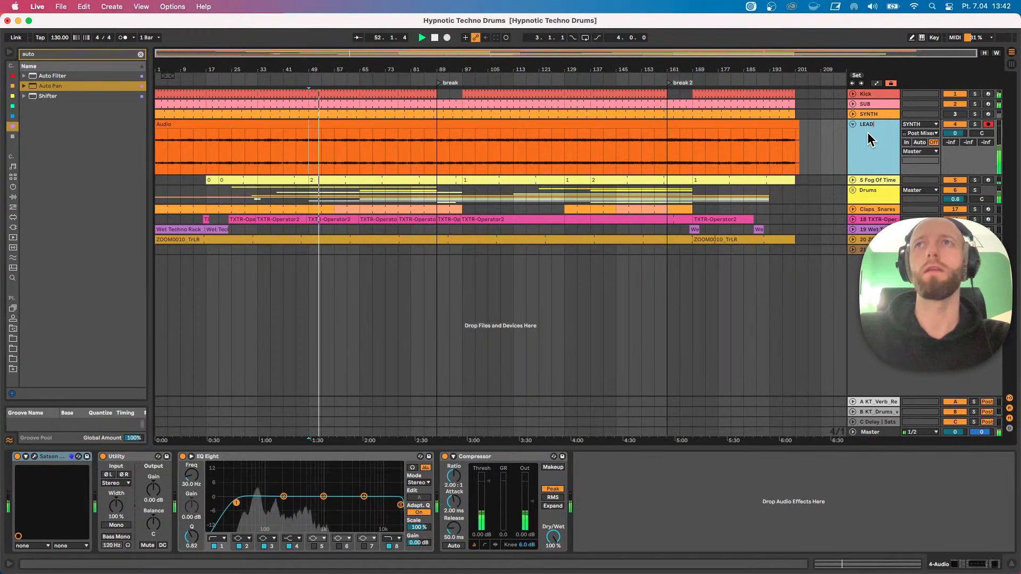
{"action": "type", "text": " AUDIO"}
{"action": "key", "text": "Return"}
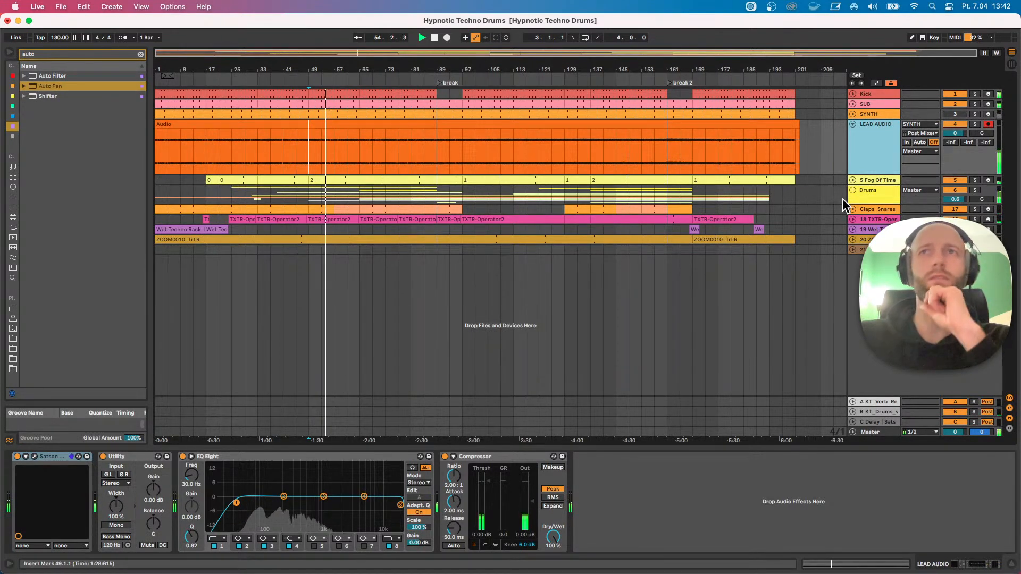
Compare the recorded LEAD AUDIO with the SYNTH track by toggling their activators, and fold the LEAD AUDIO track.
{"action": "left_click", "coordinate": [852, 219]}
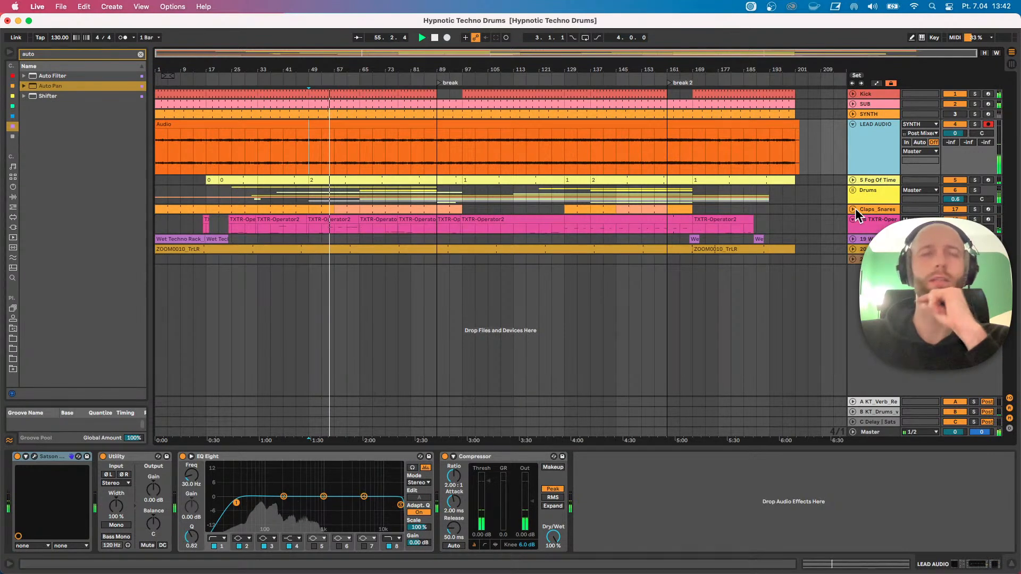
{"action": "left_click", "coordinate": [954, 124]}
{"action": "left_click", "coordinate": [954, 114]}
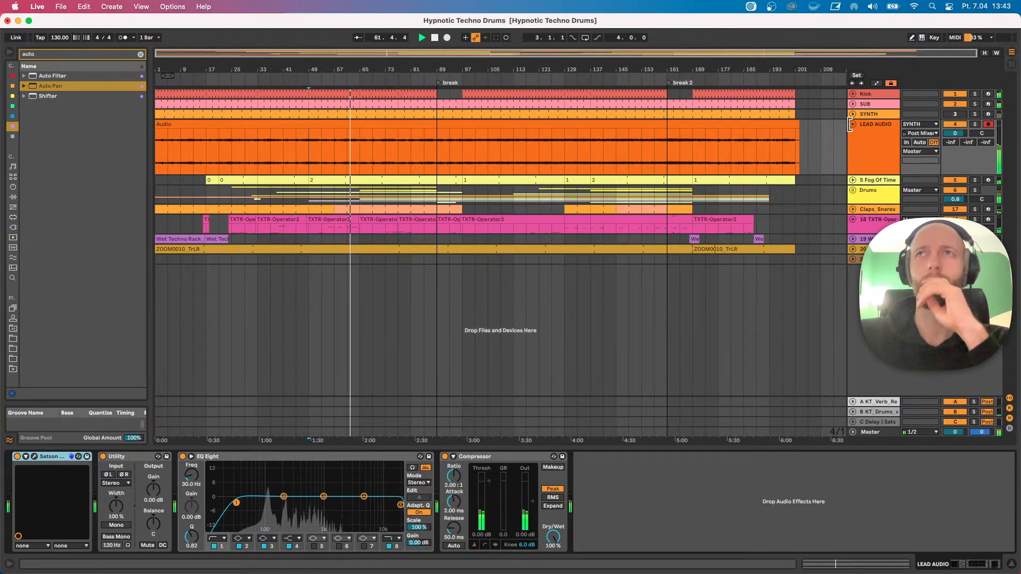
{"action": "left_click", "coordinate": [852, 124]}
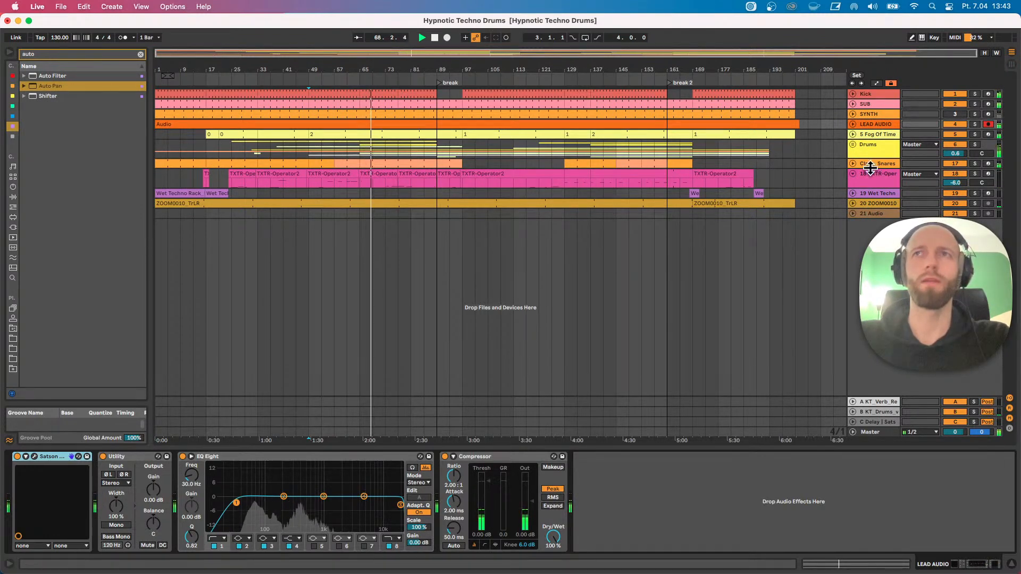
Unfold the Drums group and extend the start of the second CH track's clip back to bar 105.
{"action": "left_click", "coordinate": [852, 144]}
{"action": "scroll", "coordinate": [738, 243], "scroll_direction": "down", "scroll_amount": 5}
{"action": "scroll", "coordinate": [733, 244], "scroll_direction": "up", "scroll_amount": 5}
{"action": "left_click", "coordinate": [409, 82]}
{"action": "left_click", "coordinate": [501, 80]}
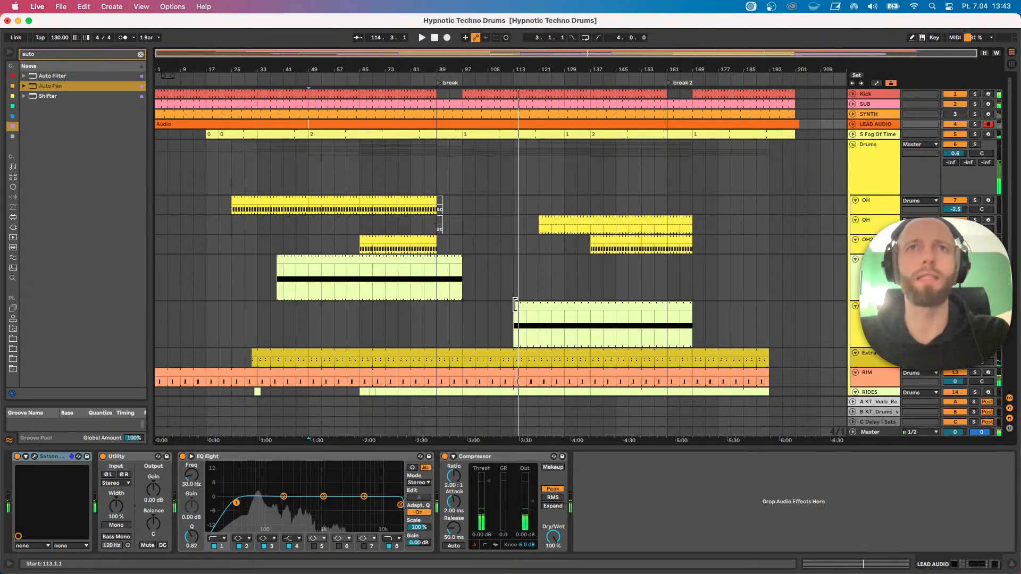
{"action": "left_click_drag", "start_coordinate": [519, 305], "coordinate": [489, 308]}
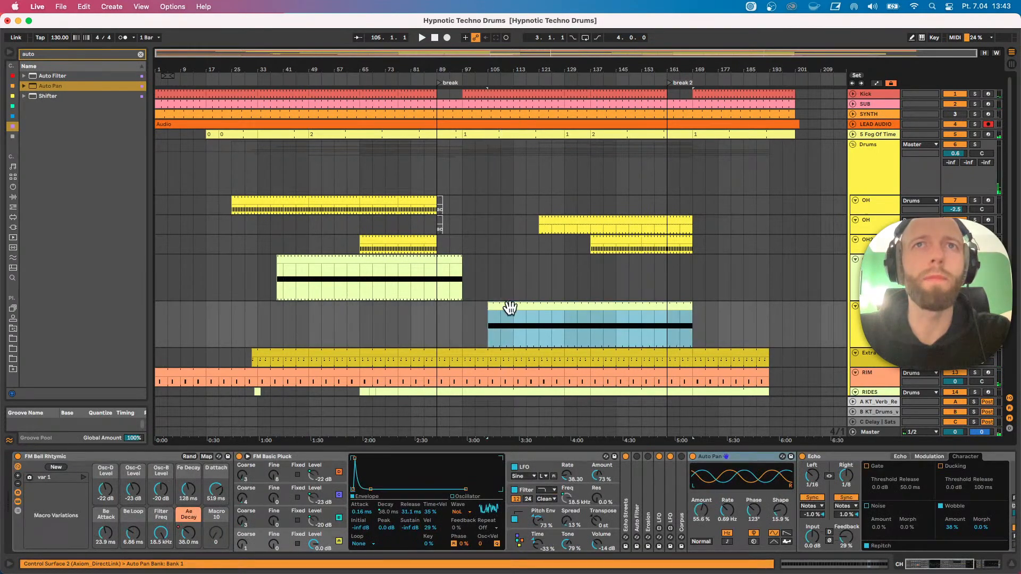
Find the Utility effect and insert it between Echo and EQ Eight on the second CH track.
{"action": "double_click", "coordinate": [542, 457]}
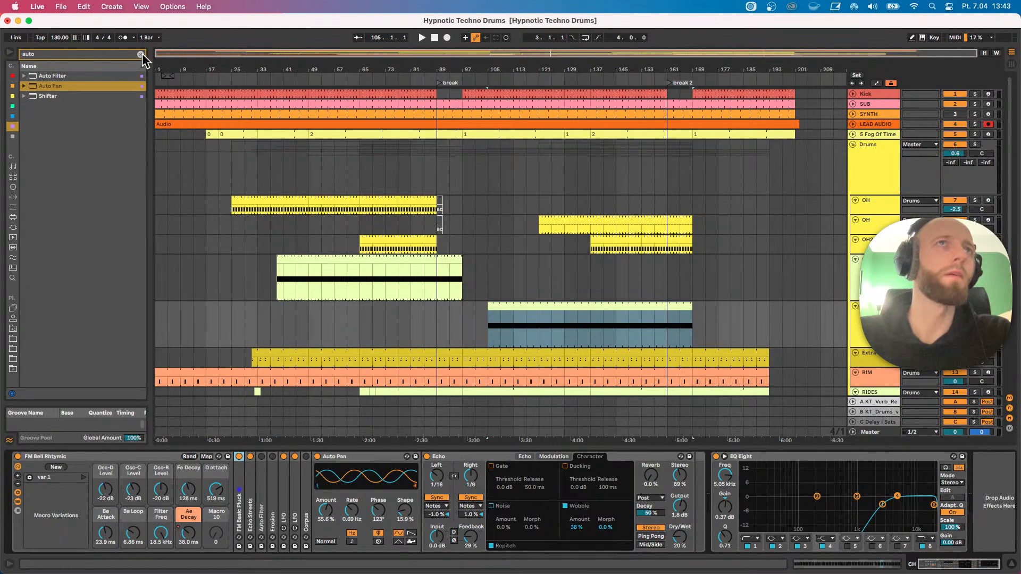
{"action": "left_click", "coordinate": [140, 54]}
{"action": "type", "text": "util"}
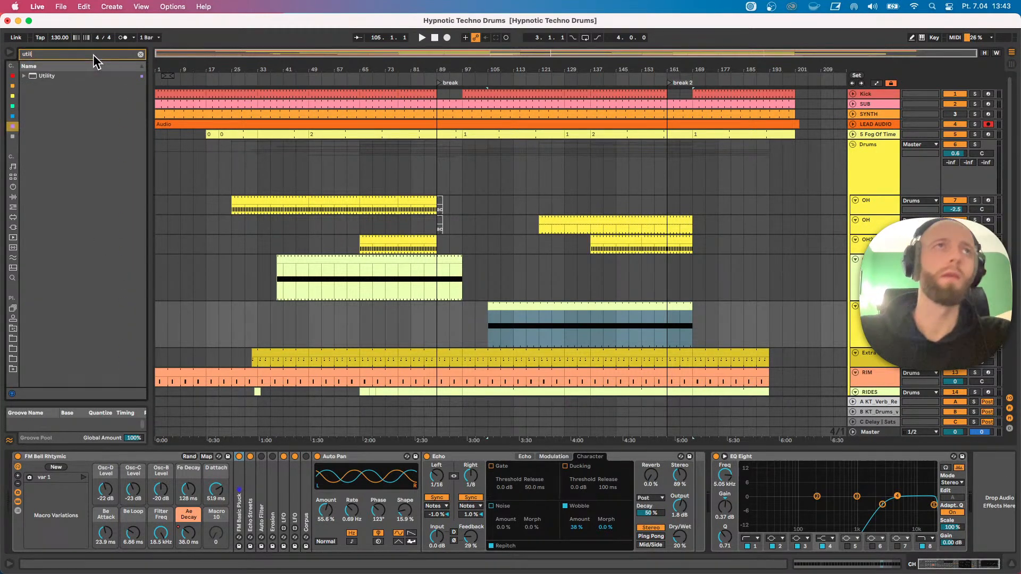
{"action": "mouse_move", "coordinate": [33, 80]}
{"action": "left_mouse_down"}
{"action": "mouse_move", "coordinate": [625, 396]}
{"action": "mouse_move", "coordinate": [699, 483]}
{"action": "mouse_move", "coordinate": [770, 501]}
{"action": "left_mouse_up"}
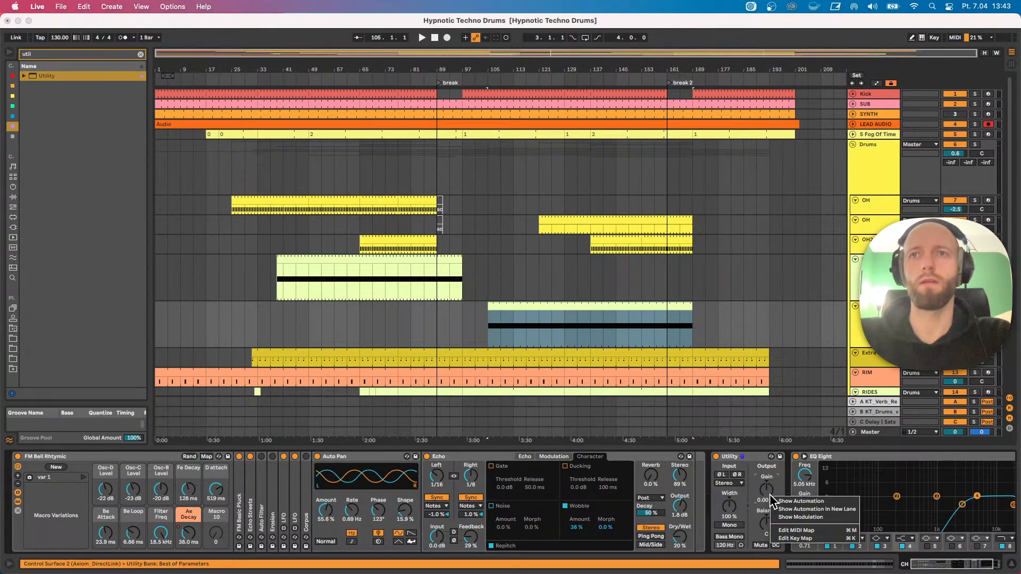
Automate the second CH track's Utility gain to rise to 0 dB between bars 105 and 113, and adjust its Ae Decay macro.
{"action": "key", "text": "a"}
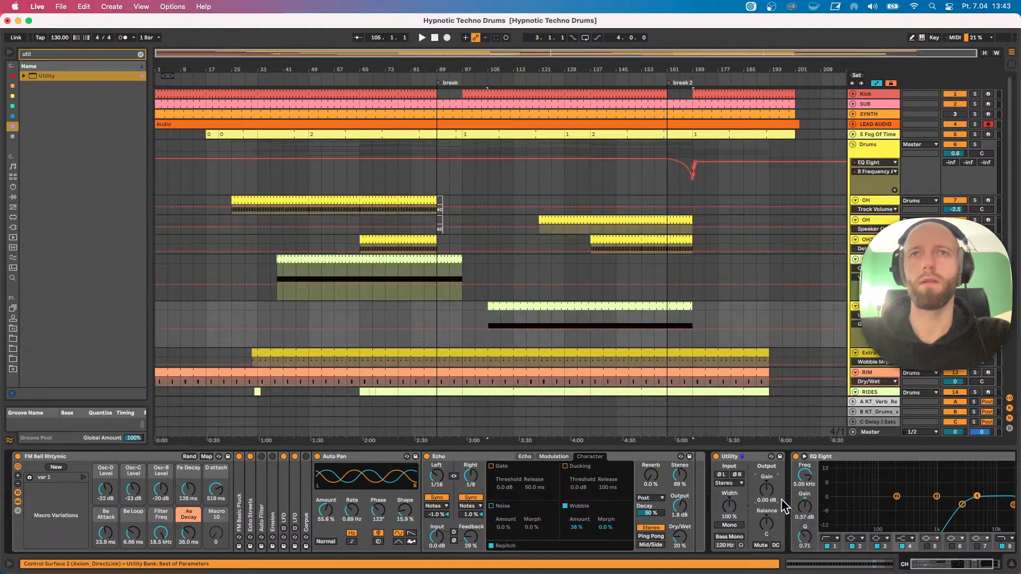
{"action": "left_click", "coordinate": [509, 327]}
{"action": "left_click_drag", "start_coordinate": [486, 328], "coordinate": [487, 345]}
{"action": "left_click", "coordinate": [489, 330]}
{"action": "key", "text": "space"}
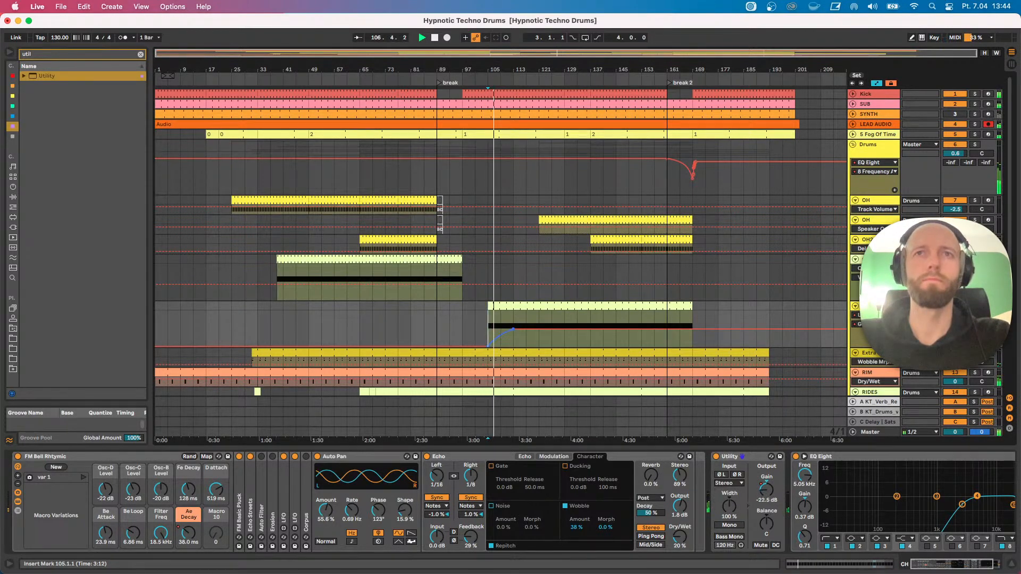
{"action": "scroll", "coordinate": [635, 333], "scroll_direction": "down", "scroll_amount": 1}
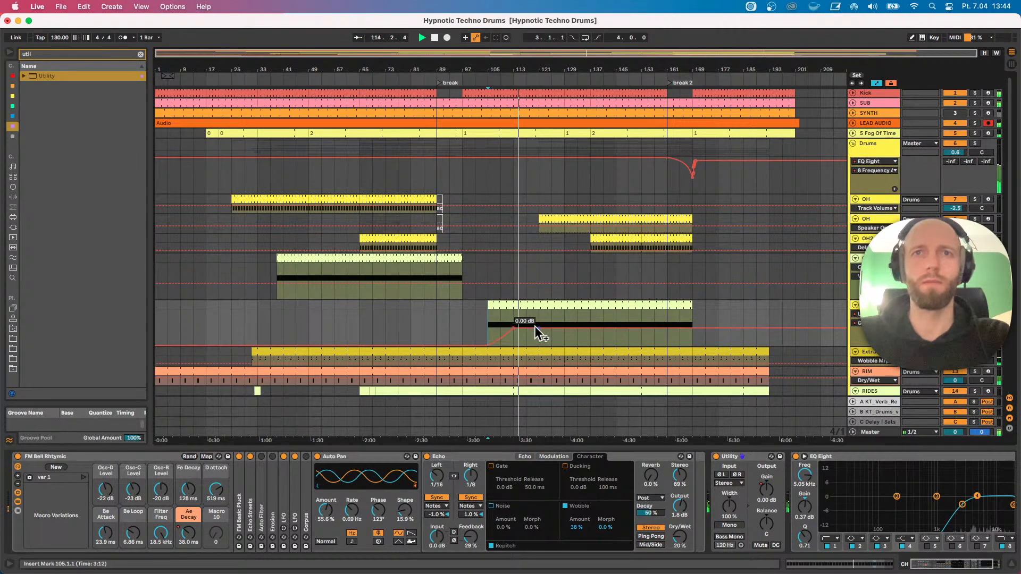
{"action": "left_click", "coordinate": [865, 305]}
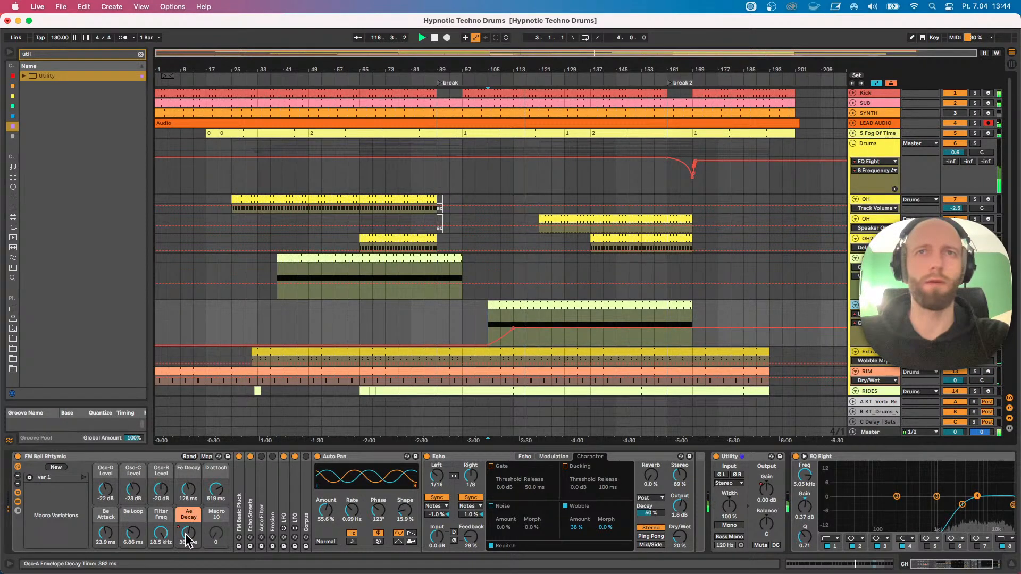
Unfold the Claps_Snares track and copy the eight bars starting at bar 129 to bar 113.
{"action": "scroll", "coordinate": [553, 351], "scroll_direction": "down", "scroll_amount": 5}
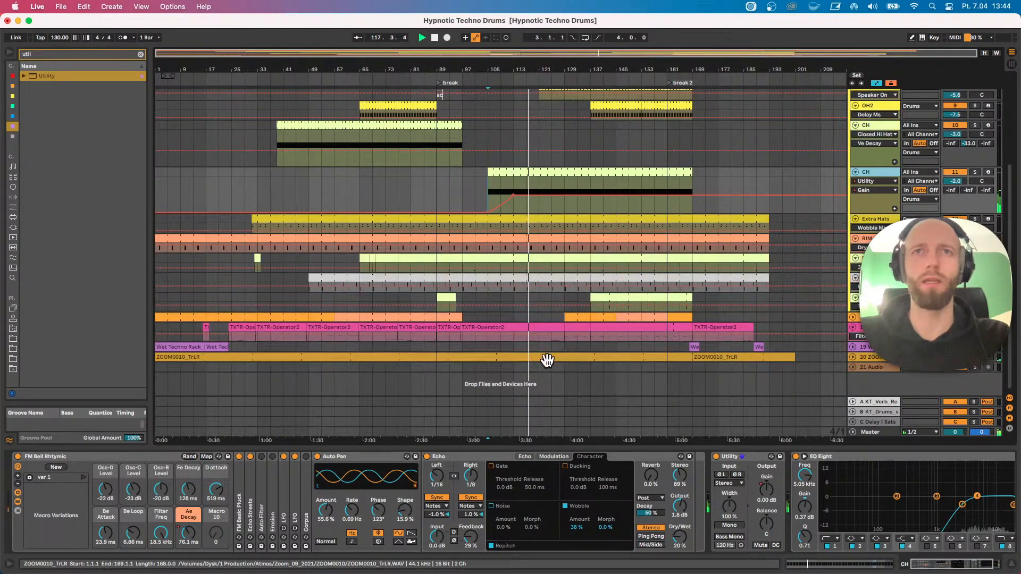
{"action": "left_click", "coordinate": [853, 317]}
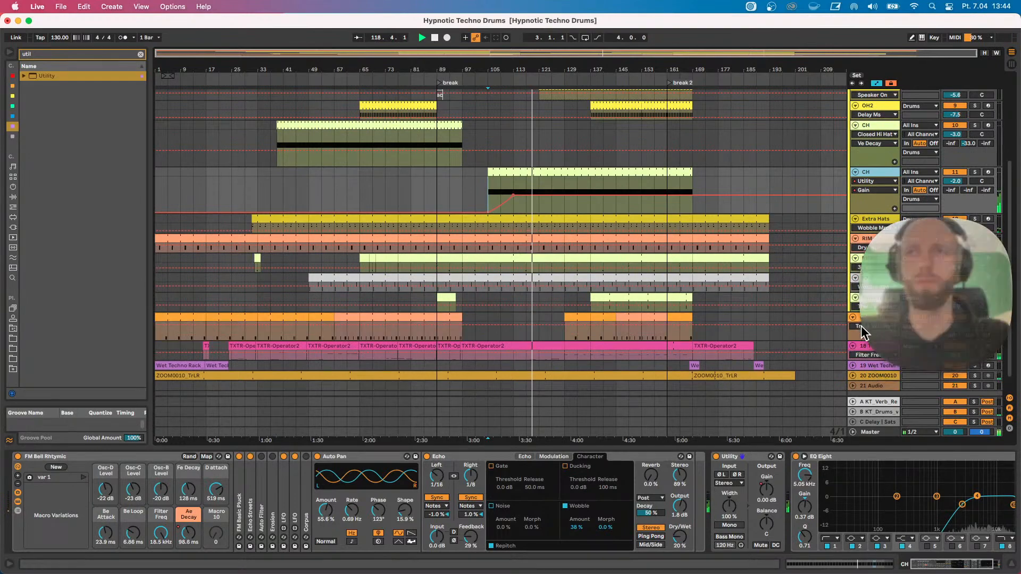
{"action": "left_click", "coordinate": [860, 324]}
{"action": "scroll", "coordinate": [373, 346], "scroll_direction": "down", "scroll_amount": 2}
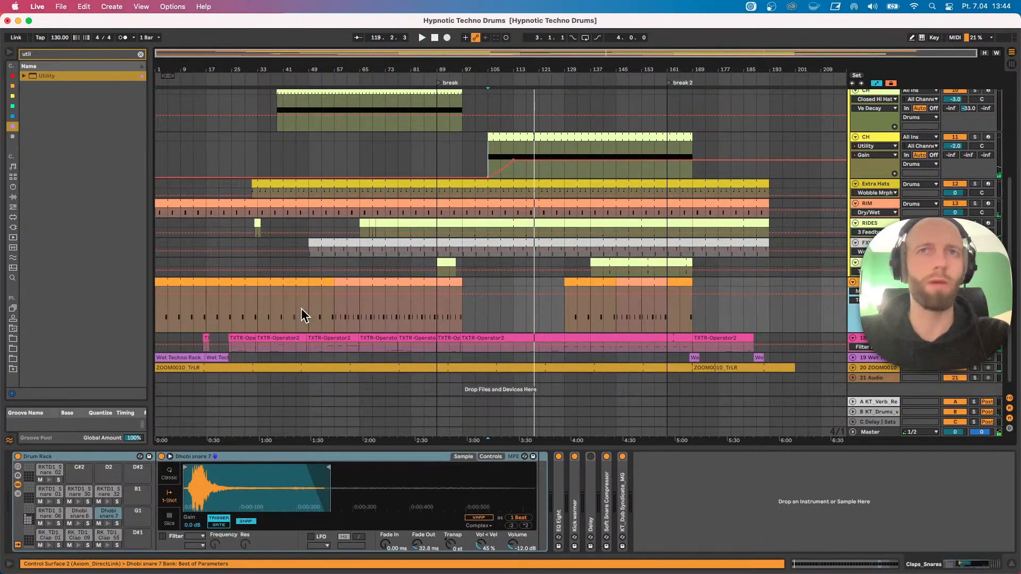
{"action": "scroll", "coordinate": [569, 282], "scroll_direction": "up", "scroll_amount": 1}
{"action": "left_click", "coordinate": [576, 289]}
{"action": "left_click_drag", "start_coordinate": [576, 288], "coordinate": [525, 292]}
{"action": "key", "text": "space"}
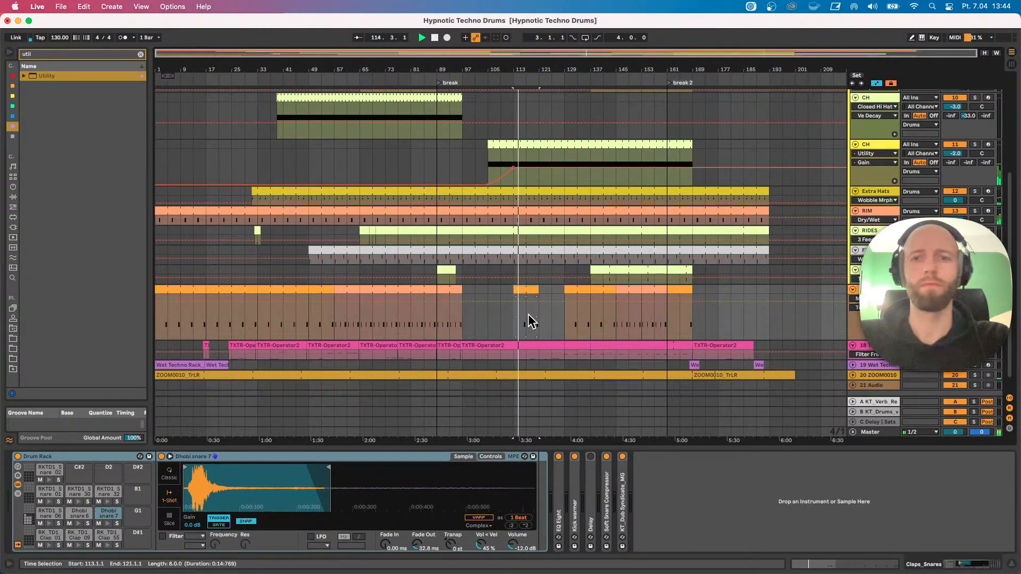
Unfold the Wet Techno Rack track, hide the automation lanes, and extend the copied Claps_Snares clip to bar 129.
{"action": "scroll", "coordinate": [519, 392], "scroll_direction": "down", "scroll_amount": 1}
{"action": "left_click_drag", "start_coordinate": [530, 72], "coordinate": [531, 114]}
{"action": "scroll", "coordinate": [564, 327], "scroll_direction": "up", "scroll_amount": 1}
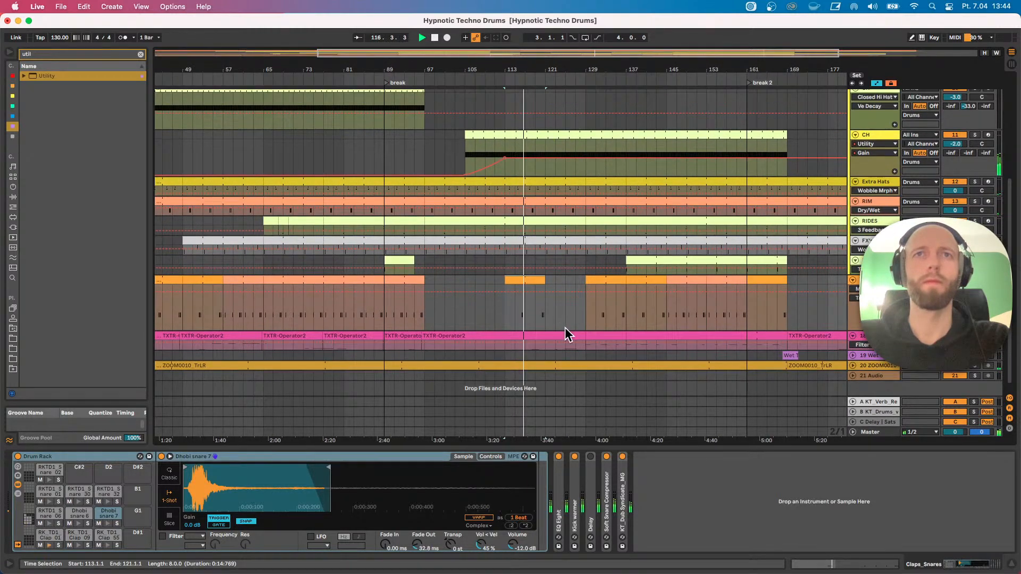
{"action": "left_click_drag", "start_coordinate": [570, 72], "coordinate": [571, 58]}
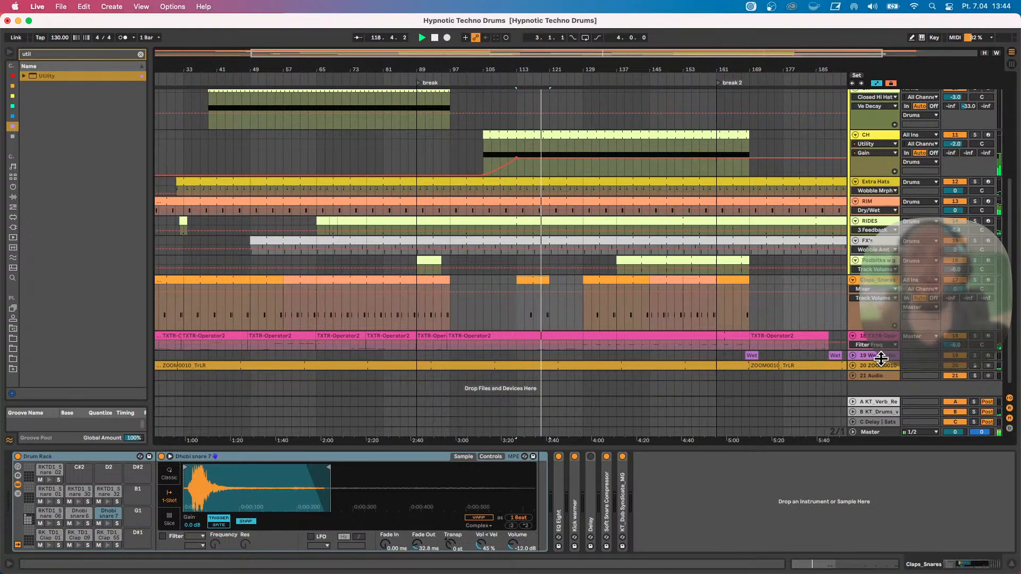
{"action": "left_click", "coordinate": [852, 355]}
{"action": "left_click", "coordinate": [538, 280]}
{"action": "key", "text": "a"}
{"action": "left_click_drag", "start_coordinate": [545, 280], "coordinate": [575, 282]}
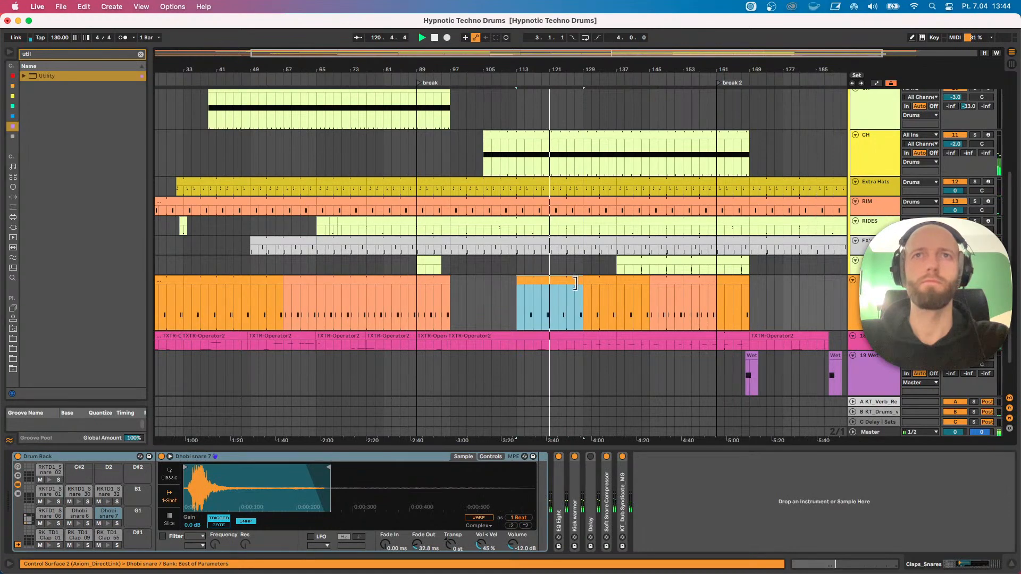
Check the second OH track's clip between bars 121 and 169 and its devices, and stop playback.
{"action": "scroll", "coordinate": [575, 276], "scroll_direction": "up", "scroll_amount": 5}
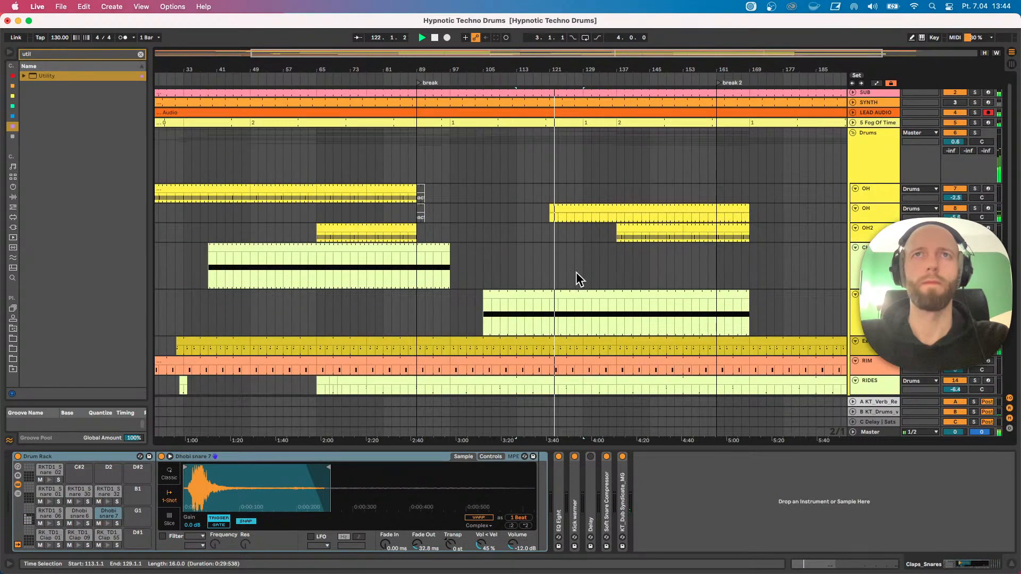
{"action": "left_click", "coordinate": [597, 213]}
{"action": "left_click_drag", "start_coordinate": [707, 70], "coordinate": [660, 53]}
{"action": "key", "text": "space"}
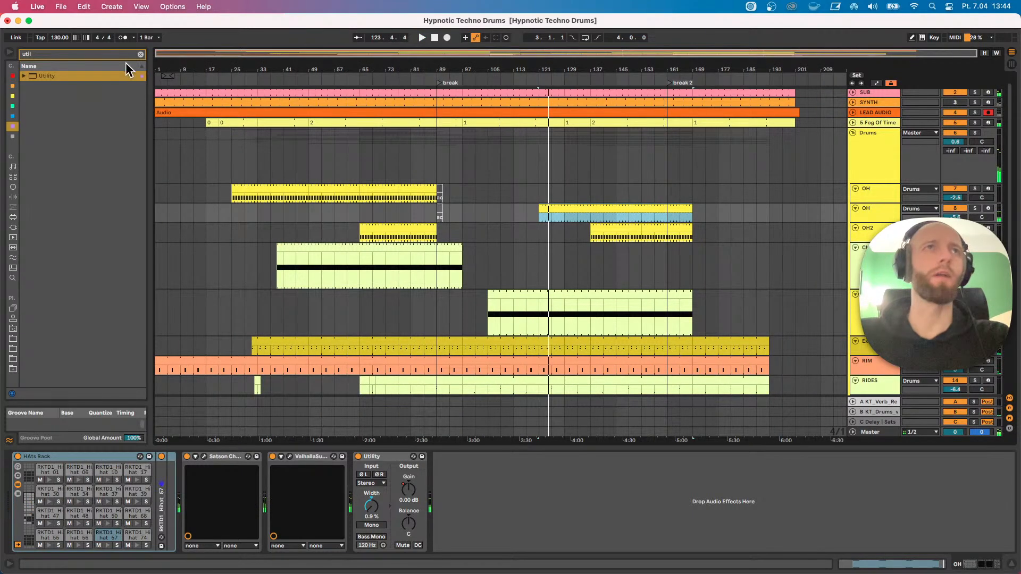
Clear the browser search, open the OH folder inside Percs > Highs in the User Library, and widen the browser.
{"action": "left_click", "coordinate": [141, 55]}
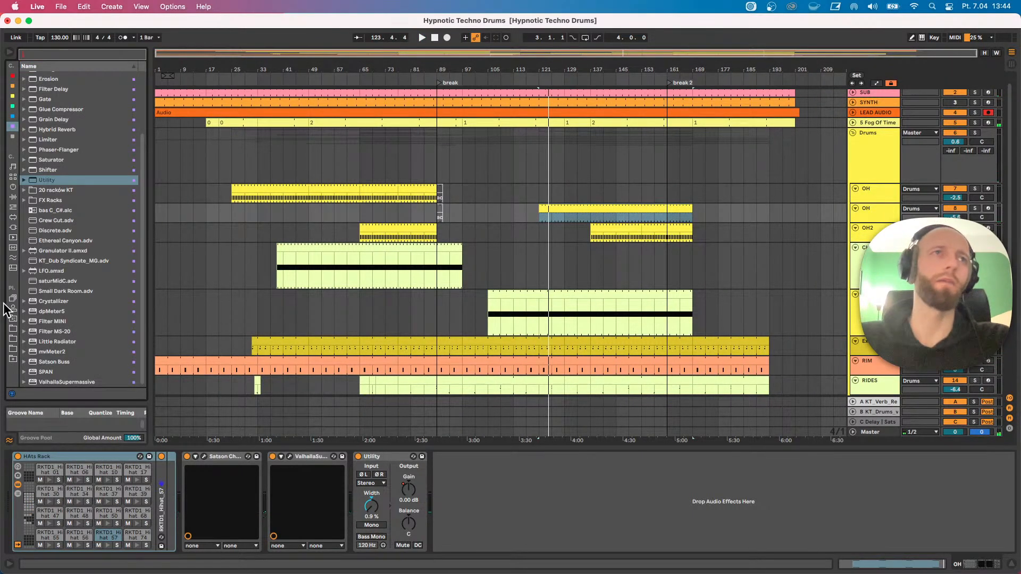
{"action": "left_click", "coordinate": [13, 308]}
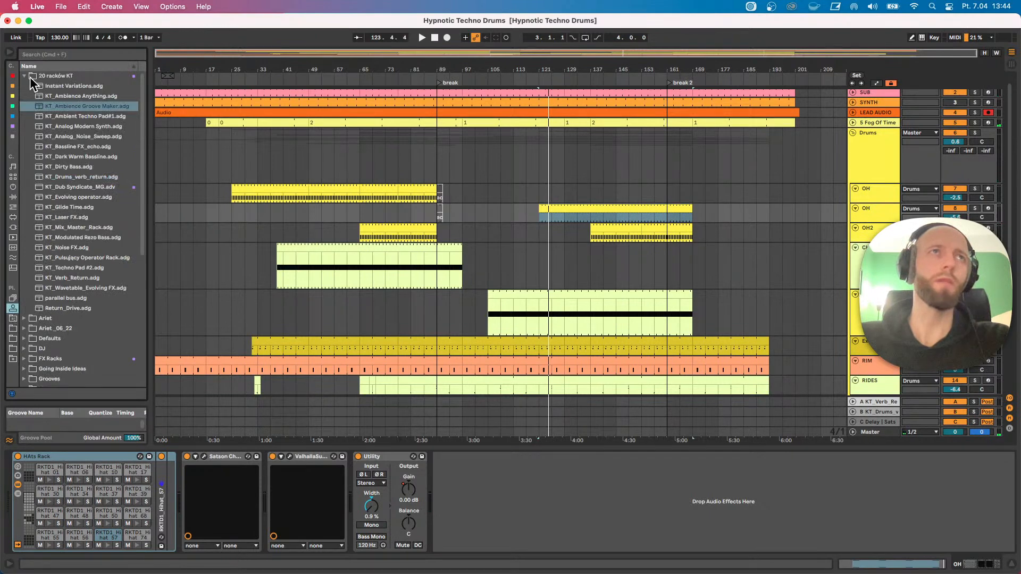
{"action": "left_click", "coordinate": [24, 76]}
{"action": "left_click", "coordinate": [24, 86]}
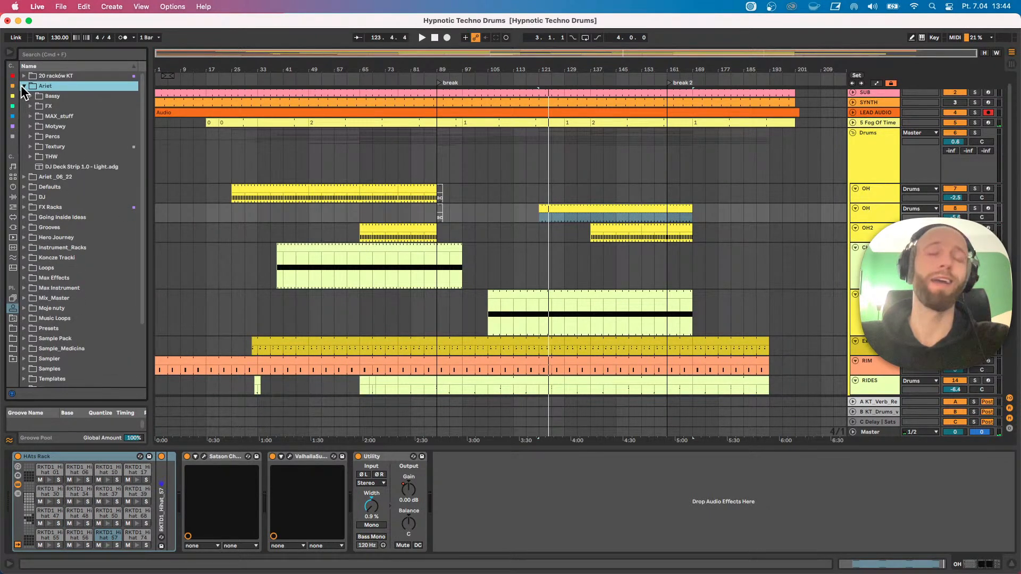
{"action": "left_click", "coordinate": [30, 137]}
{"action": "left_click", "coordinate": [37, 157]}
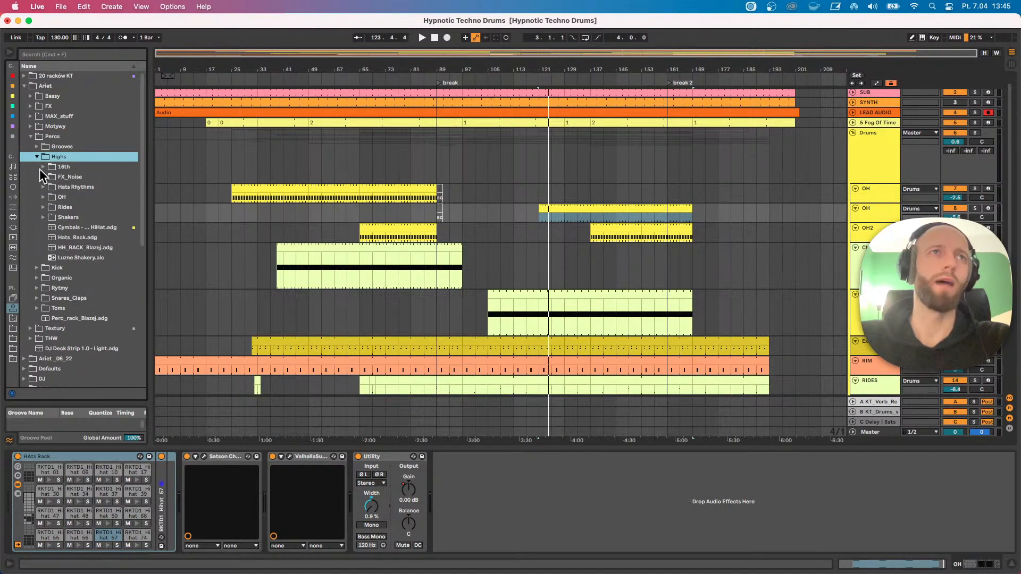
{"action": "left_click", "coordinate": [43, 197]}
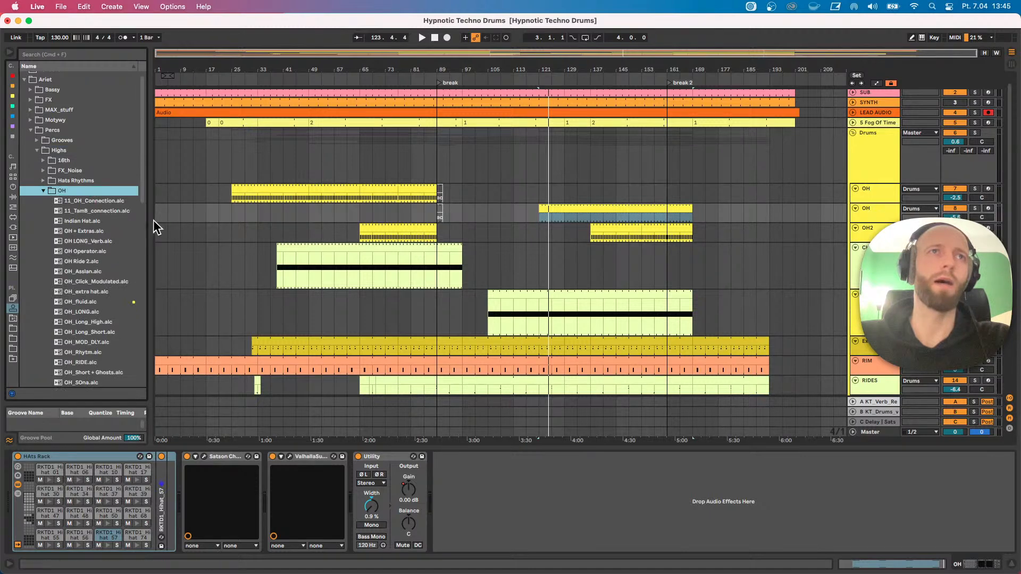
{"action": "left_click_drag", "start_coordinate": [159, 218], "coordinate": [204, 219]}
{"action": "scroll", "coordinate": [130, 235], "scroll_direction": "down", "scroll_amount": 3}
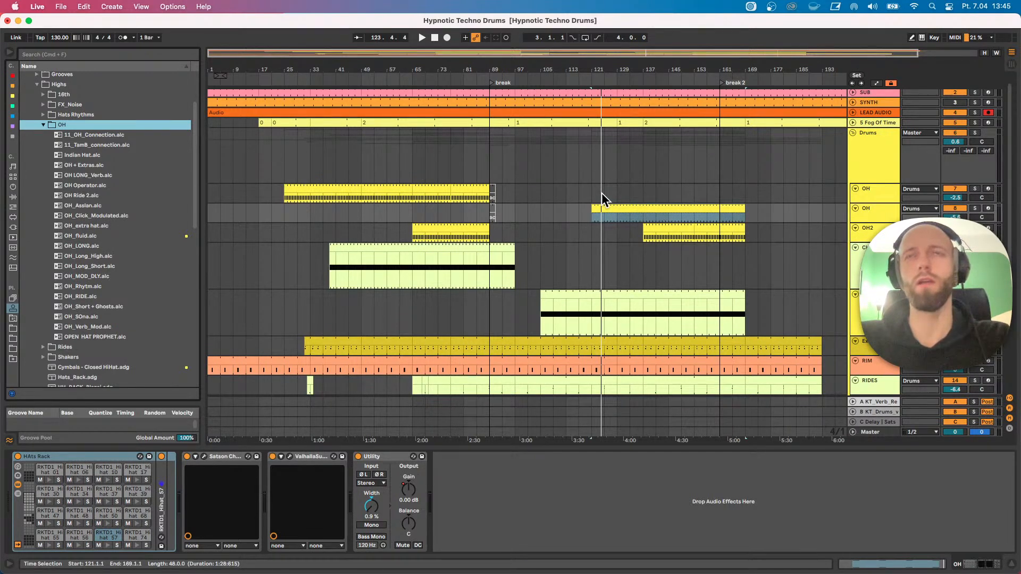
Delete the second OH track and fold the Drums group.
{"action": "left_click", "coordinate": [871, 217]}
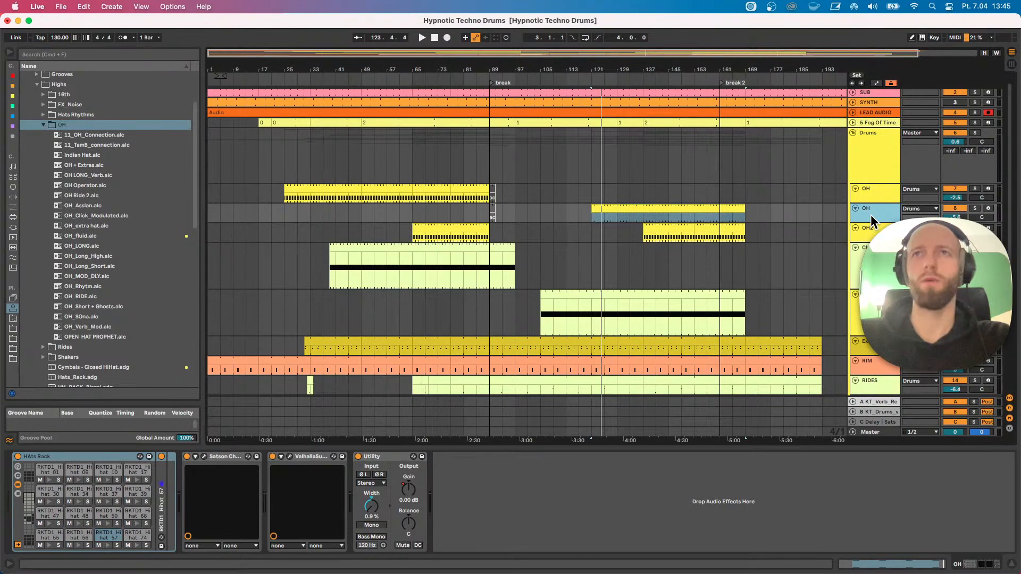
{"action": "key", "text": "Delete"}
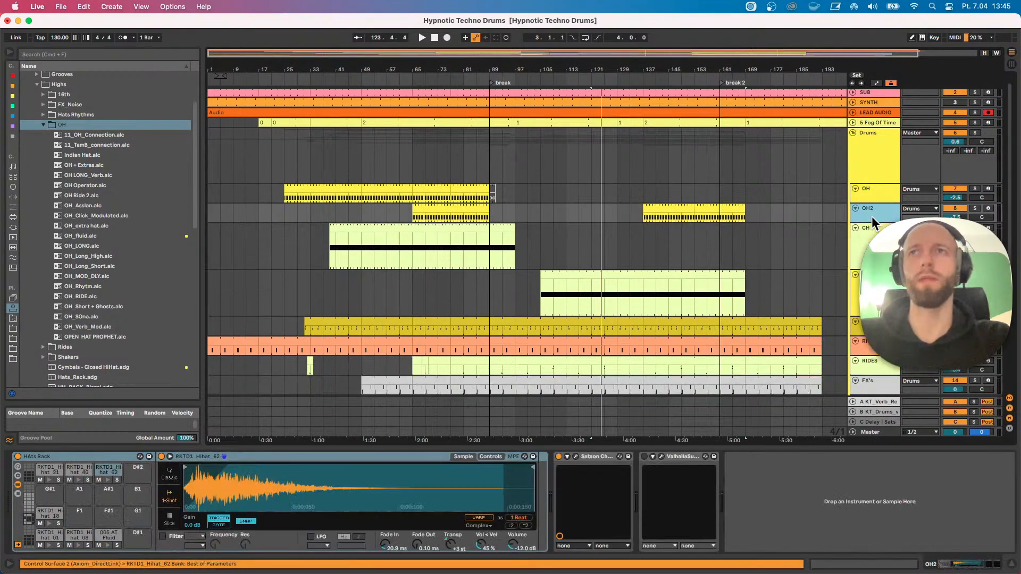
{"action": "left_click", "coordinate": [851, 133]}
Preview OH + Extras.alc on its own and against the arrangement playing from bar 113.
{"action": "key", "text": "Tab"}
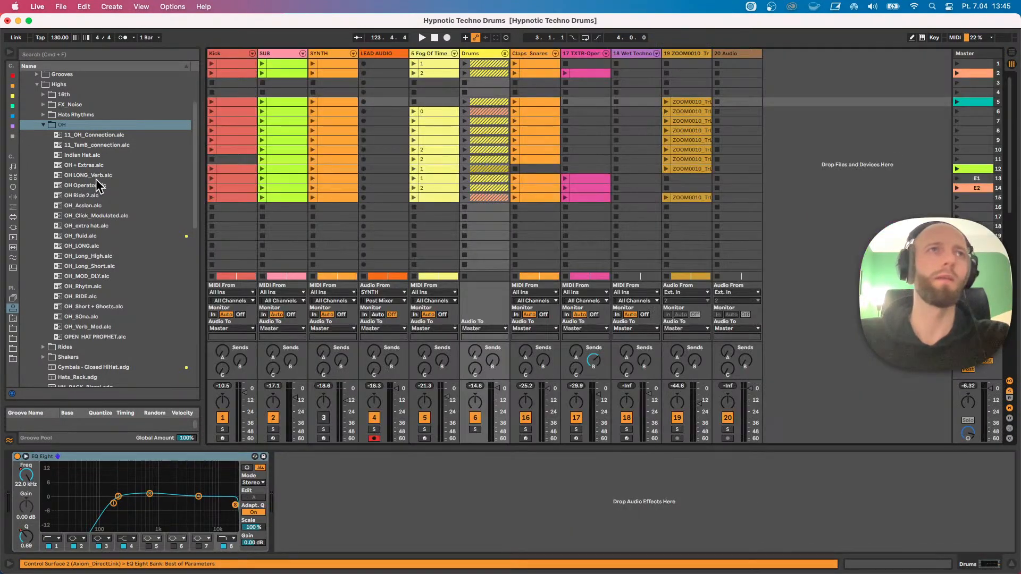
{"action": "left_click", "coordinate": [85, 166]}
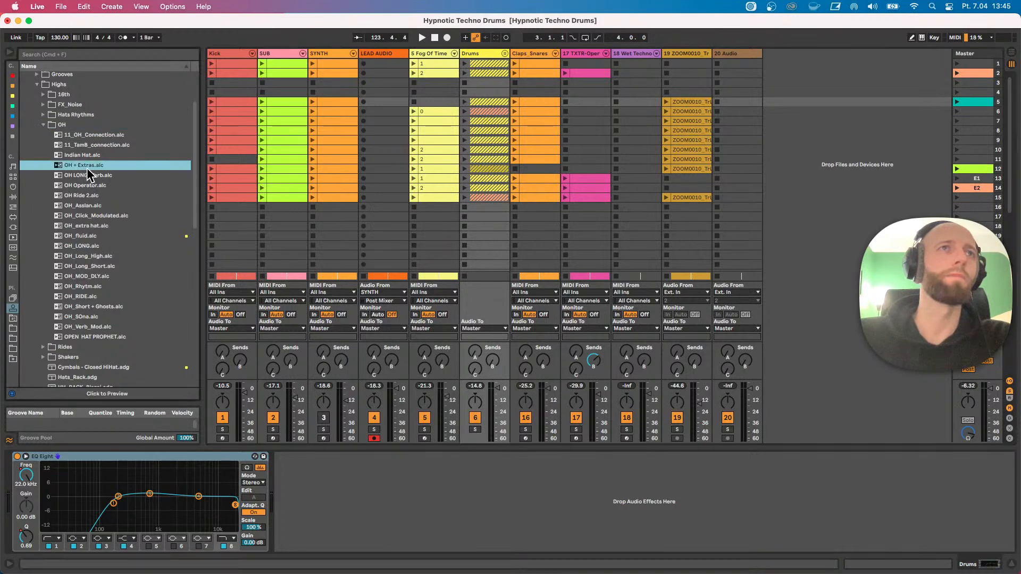
{"action": "left_click", "coordinate": [94, 392]}
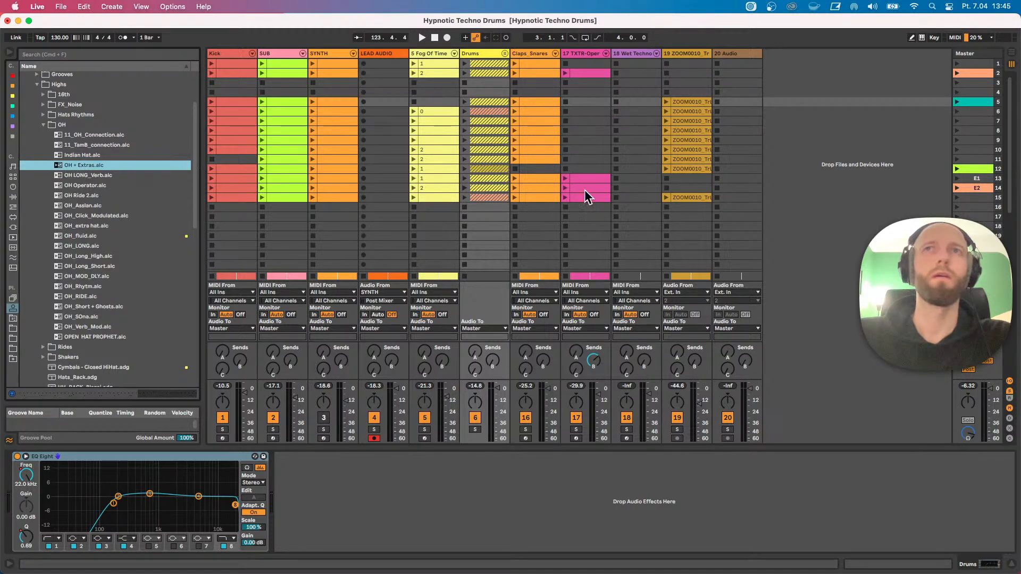
{"action": "key", "text": "Tab"}
{"action": "left_click", "coordinate": [567, 194]}
{"action": "key", "text": "space"}
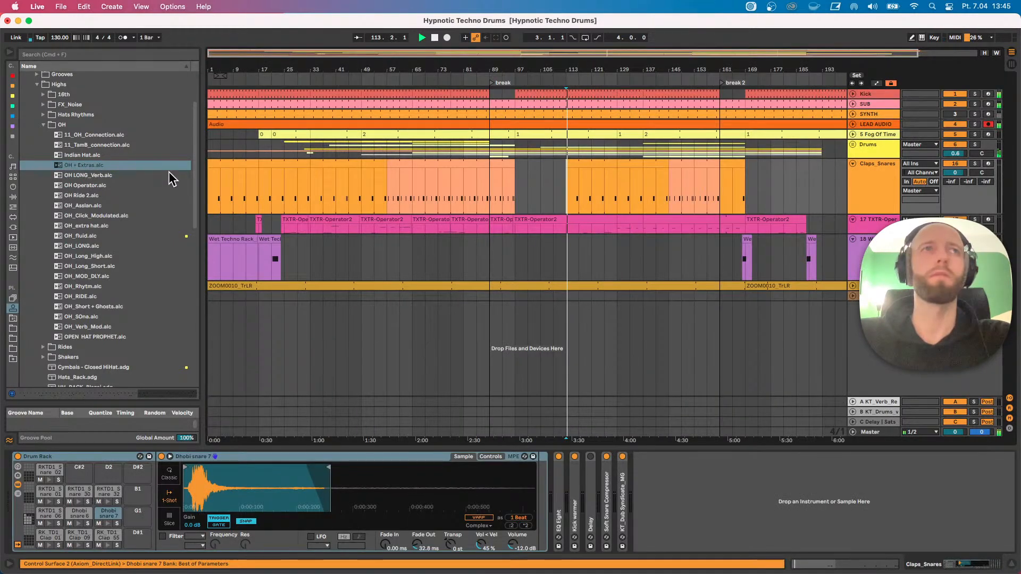
{"action": "left_click", "coordinate": [127, 164]}
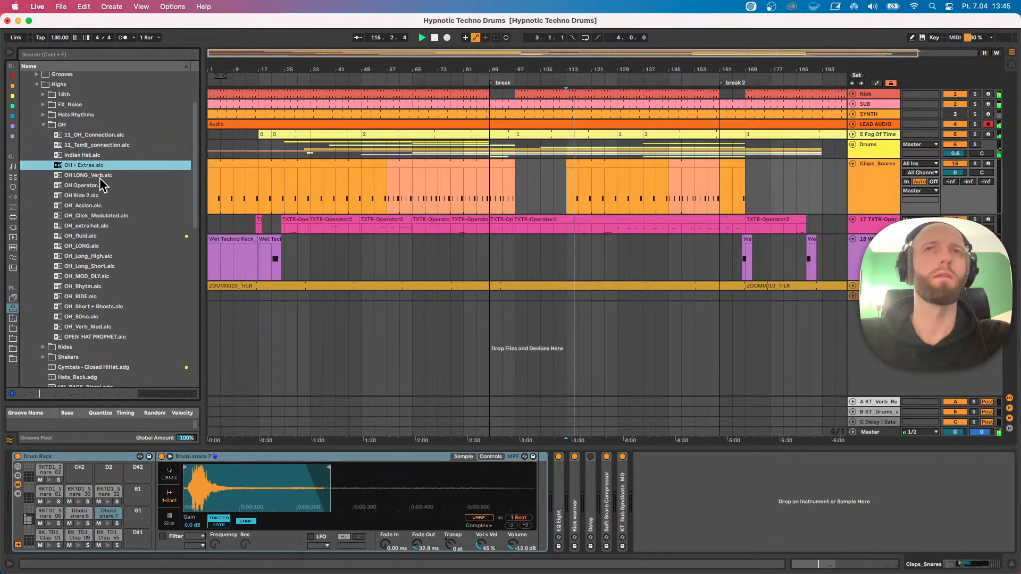
Load OH + Extras.alc onto a new track in Session View and return to the arrangement.
{"action": "key", "text": "Tab"}
{"action": "left_click_drag", "start_coordinate": [80, 164], "coordinate": [797, 135]}
{"action": "key", "text": "Tab"}
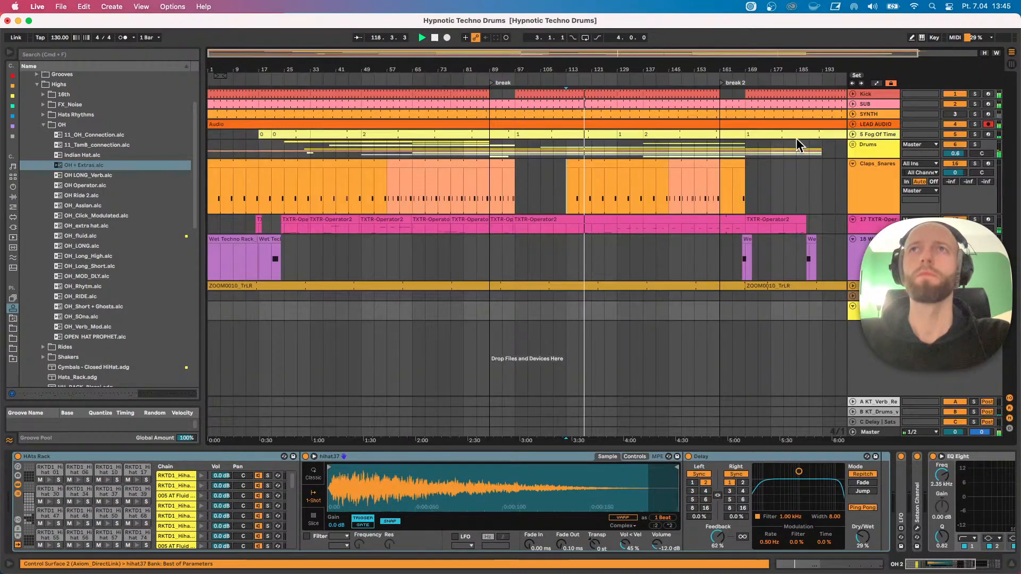
Place the new open hat clip at bar 113 in the arrangement, with its track inside the unfolded Drums group.
{"action": "key", "text": "Tab"}
{"action": "mouse_move", "coordinate": [776, 120]}
{"action": "left_mouse_down"}
{"action": "mouse_move", "coordinate": [783, 129]}
{"action": "mouse_move", "coordinate": [611, 273]}
{"action": "mouse_move", "coordinate": [583, 332]}
{"action": "mouse_move", "coordinate": [569, 321]}
{"action": "left_mouse_up"}
{"action": "key", "text": "Tab"}
{"action": "left_click", "coordinate": [870, 154]}
{"action": "left_click", "coordinate": [852, 144]}
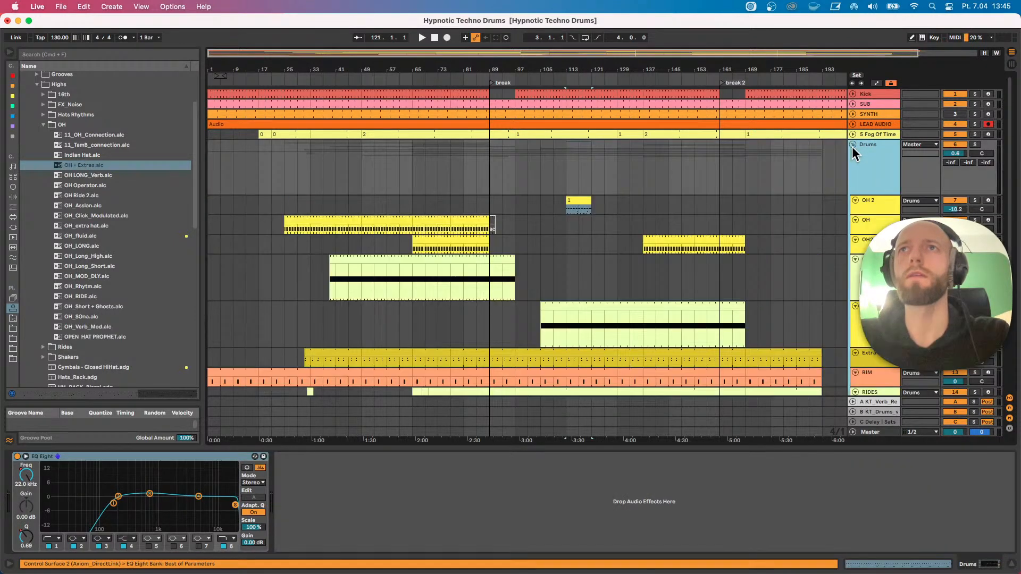
Play from bar 113, raise the OH 2 track volume to -7.9 dB, and extend its clip to bar 161.
{"action": "left_click", "coordinate": [563, 216]}
{"action": "key", "text": "space"}
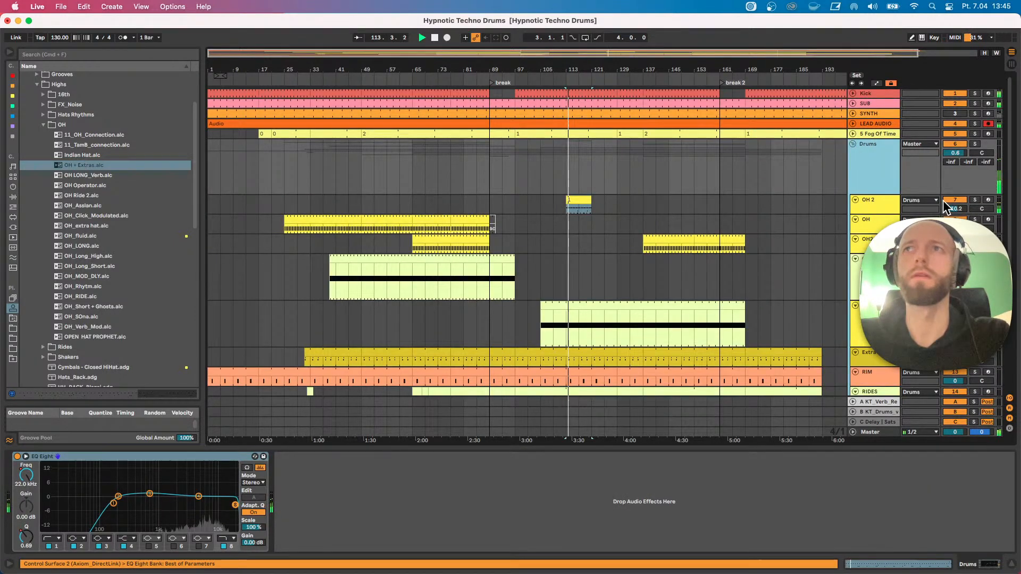
{"action": "left_click_drag", "start_coordinate": [955, 208], "coordinate": [955, 198]}
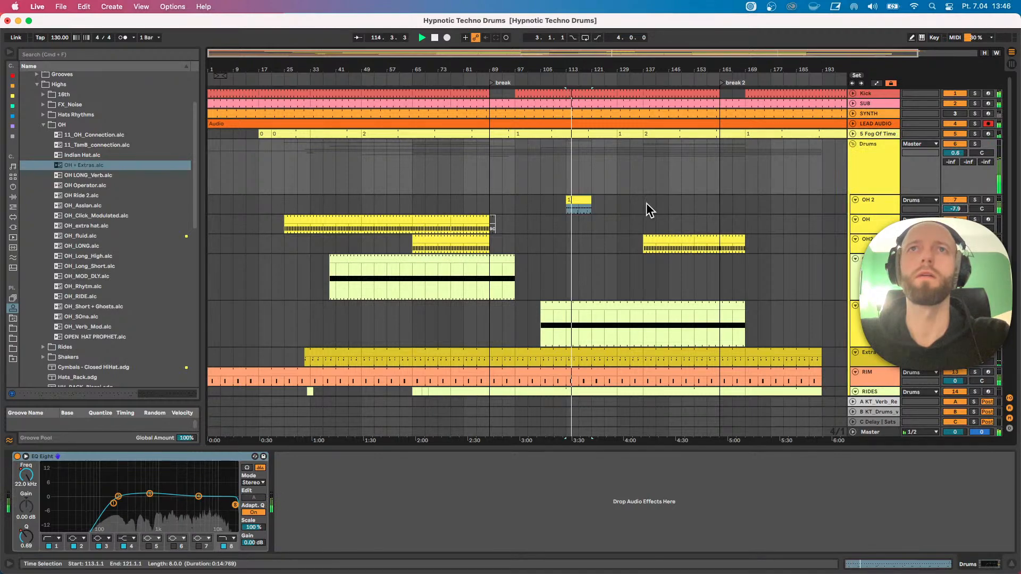
{"action": "left_click_drag", "start_coordinate": [590, 200], "coordinate": [719, 201]}
Check the OH 2 device chain and its EQ Eight, and open the RKTD1_Hihat_57 pad while playing from bar 113.
{"action": "double_click", "coordinate": [866, 203]}
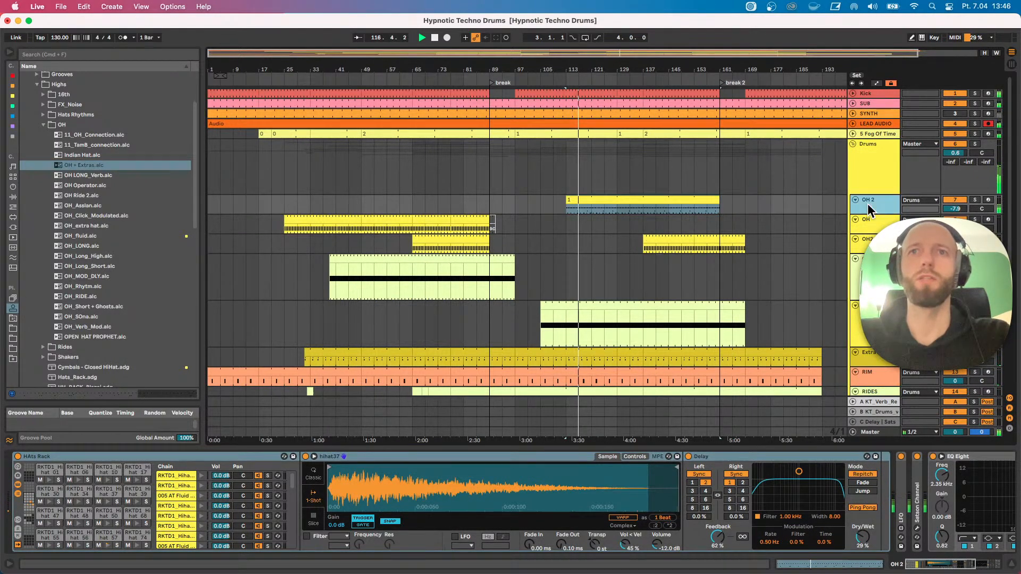
{"action": "double_click", "coordinate": [443, 458]}
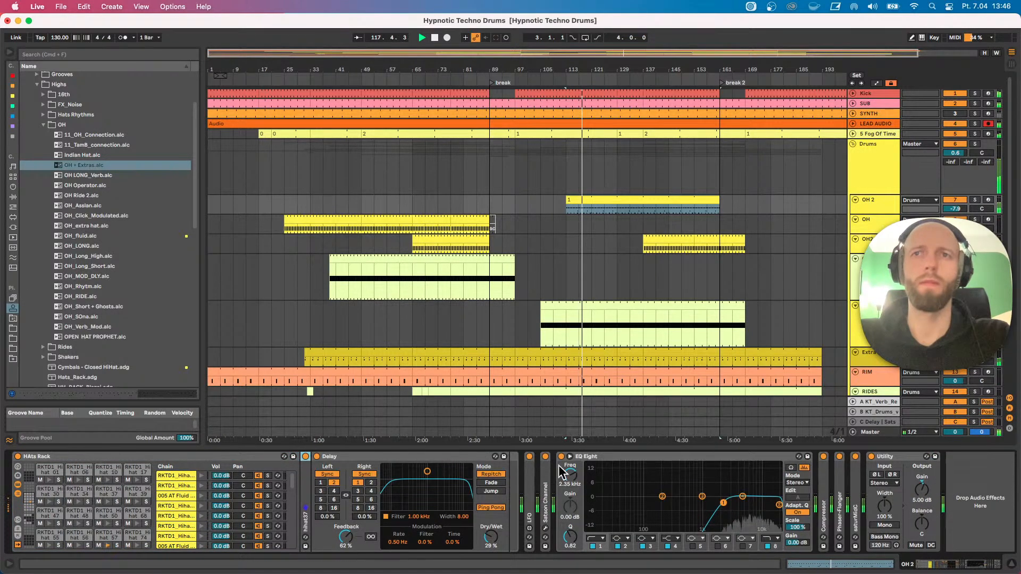
{"action": "double_click", "coordinate": [720, 457]}
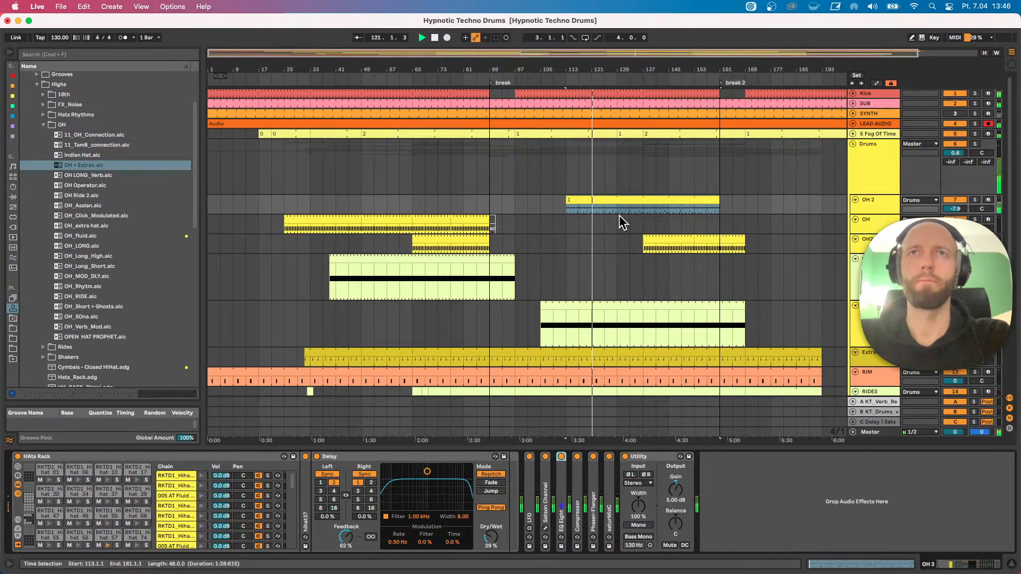
{"action": "left_click", "coordinate": [108, 536]}
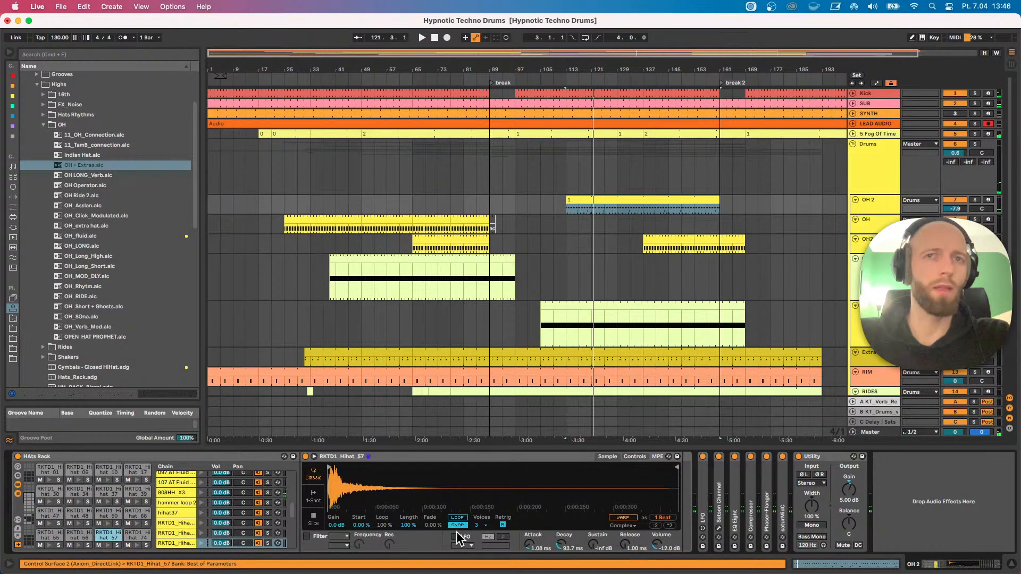
{"action": "key", "text": "space"}
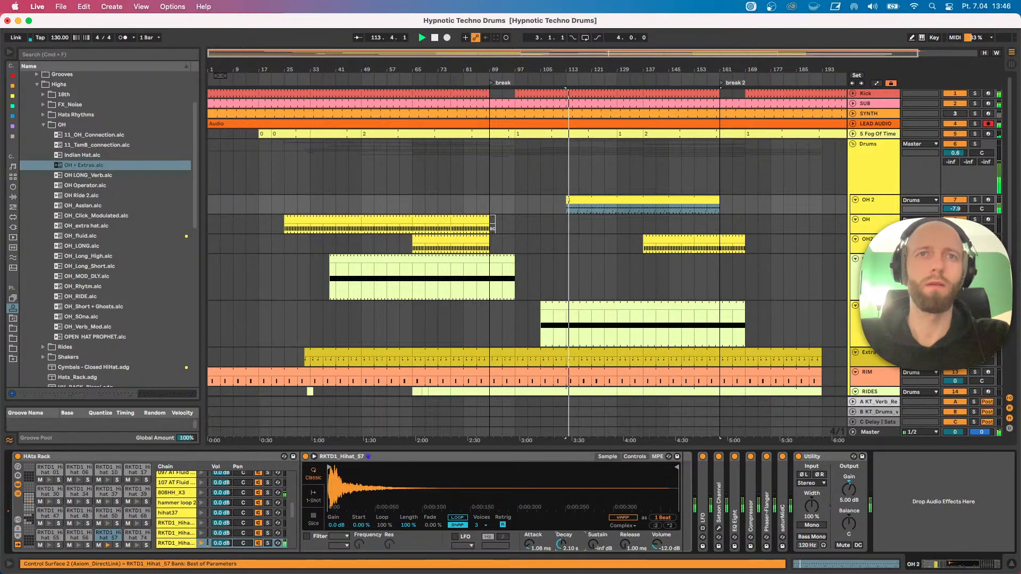
Automate OH 2's RKTD1_Hihat_57 decay to rise to 266 ms between bars 113 and 129, and extend the clip's start back to bar 109.
{"action": "right_click", "coordinate": [562, 547]}
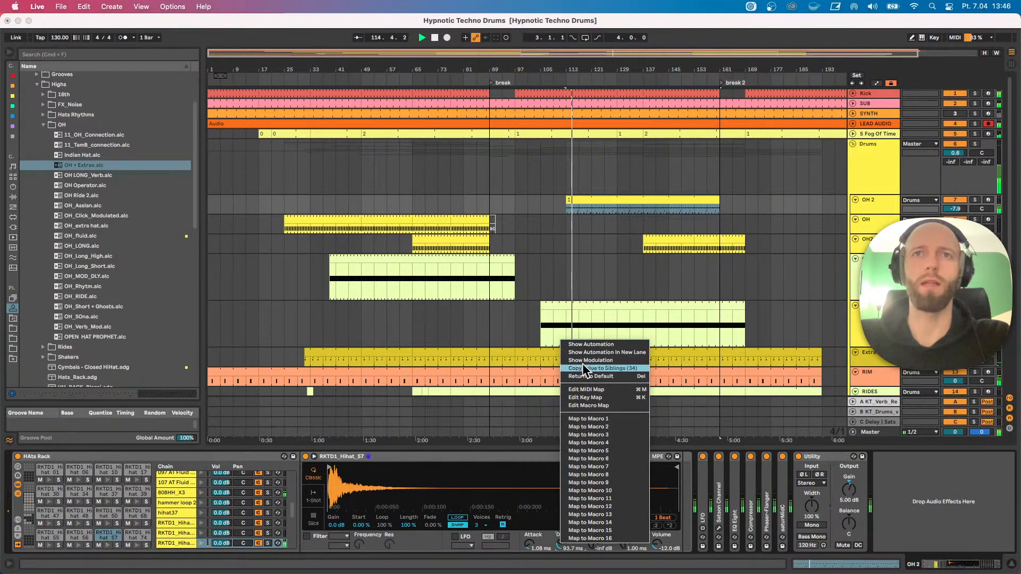
{"action": "left_click", "coordinate": [574, 348]}
{"action": "left_click_drag", "start_coordinate": [874, 213], "coordinate": [874, 294]}
{"action": "left_click", "coordinate": [566, 257]}
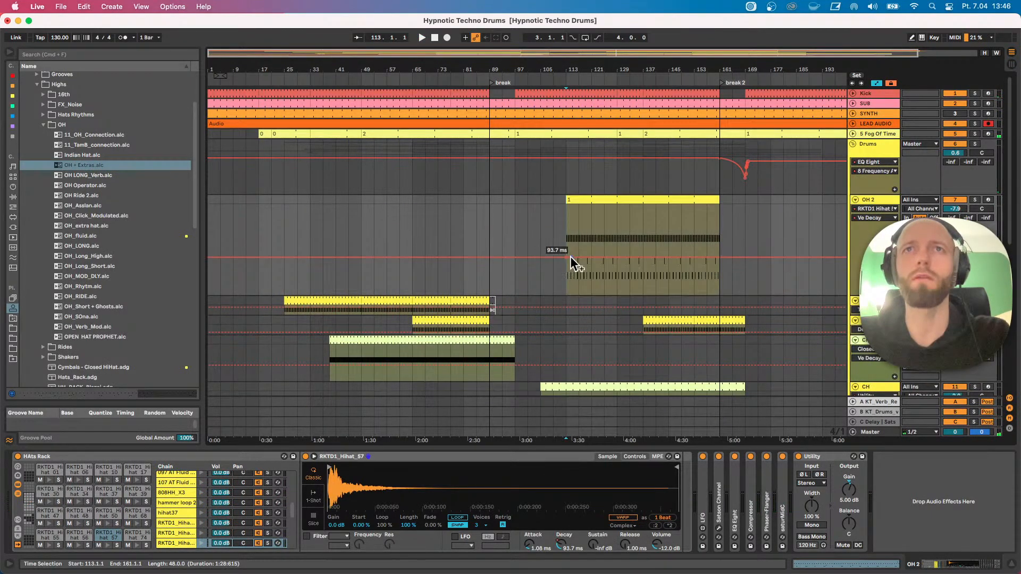
{"action": "left_click", "coordinate": [565, 228]}
{"action": "key", "text": "space"}
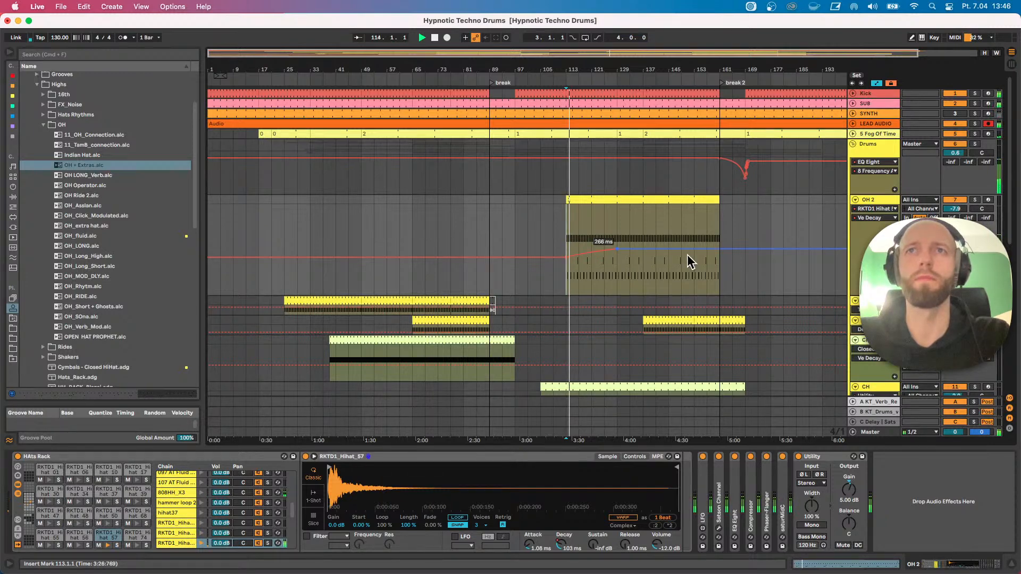
{"action": "left_click_drag", "start_coordinate": [567, 200], "coordinate": [555, 200]}
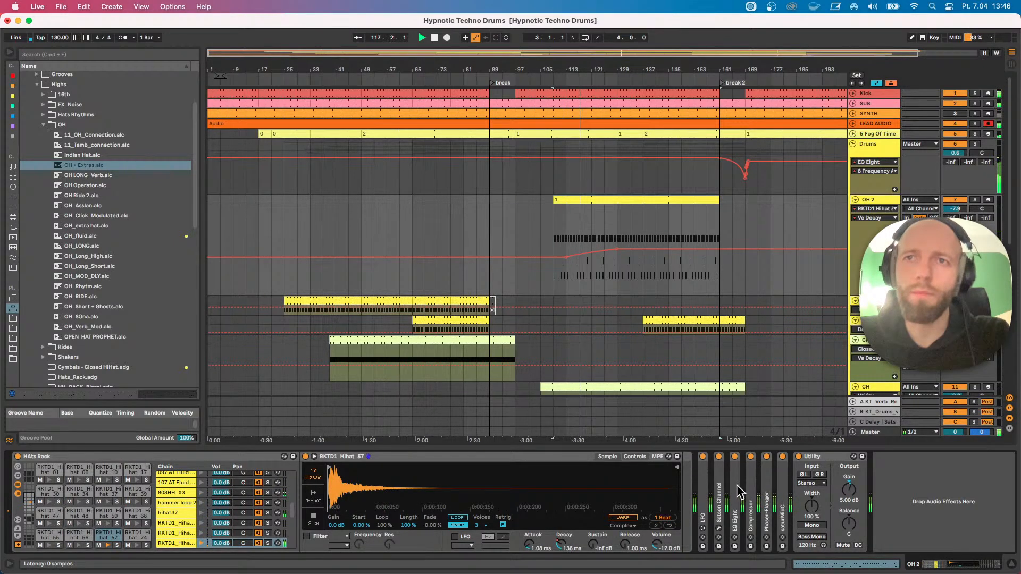
Automate OH 2's Utility gain to fade in from its minimum at bar 109 to 5.00 dB around bar 113, and play the entry.
{"action": "left_click", "coordinate": [852, 491]}
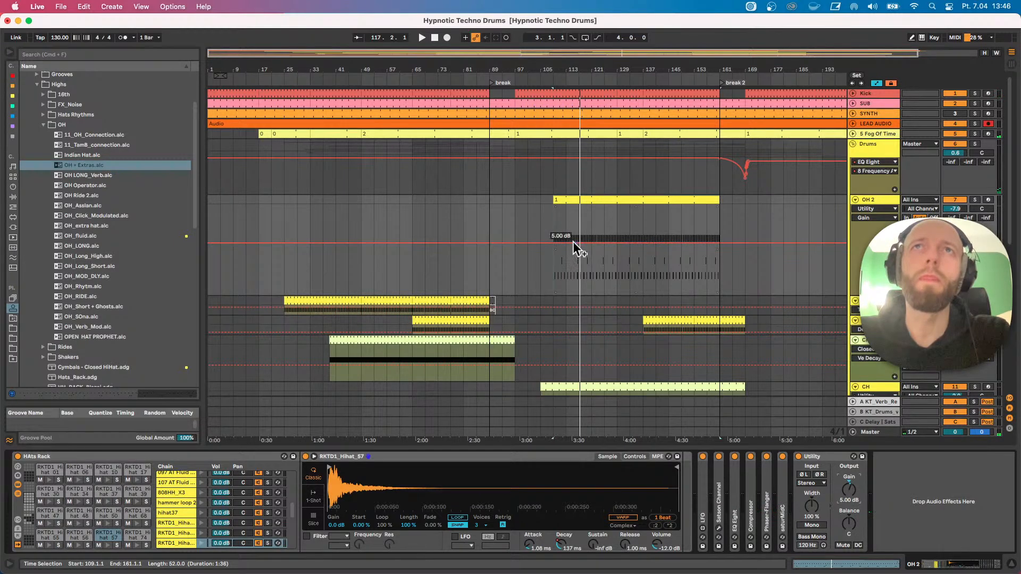
{"action": "left_click_drag", "start_coordinate": [566, 243], "coordinate": [553, 264]}
{"action": "left_click", "coordinate": [553, 264]}
{"action": "key", "text": "space"}
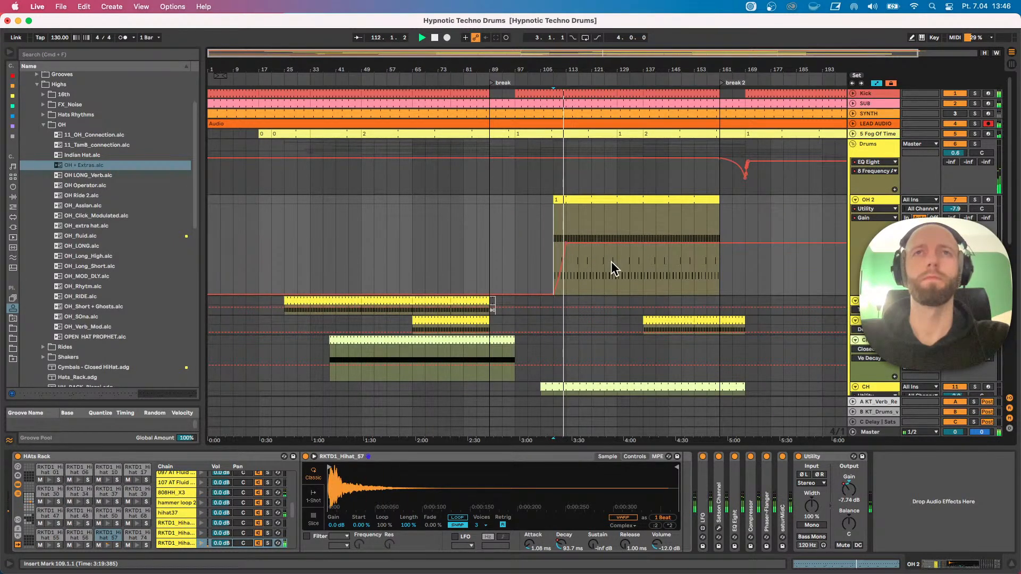
Fold the OH 2 track and copy the short Wet Techno Rack clip from break 2 to bar 112.
{"action": "left_click", "coordinate": [854, 200]}
{"action": "scroll", "coordinate": [672, 308], "scroll_direction": "down", "scroll_amount": 3}
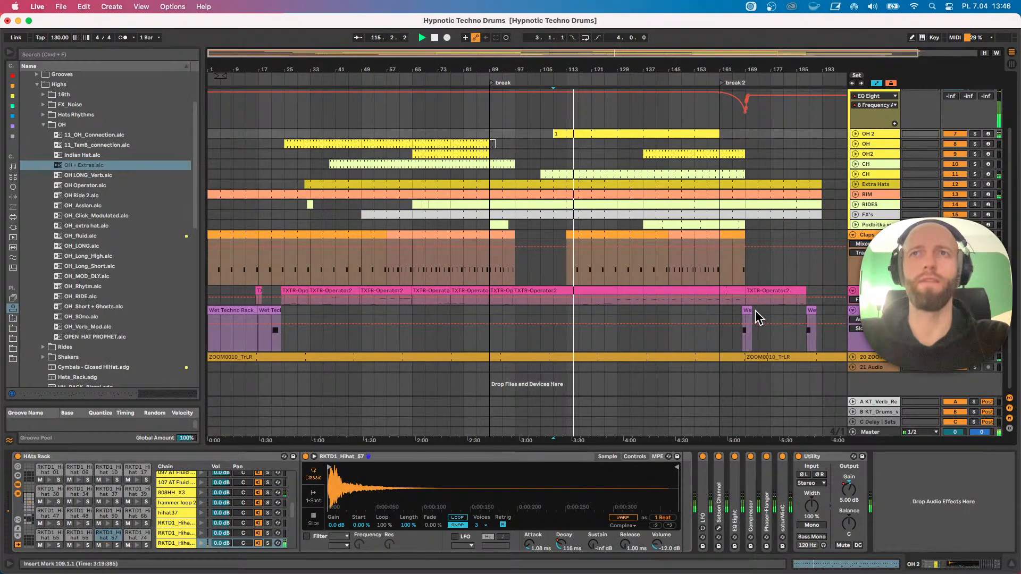
{"action": "left_click_drag", "start_coordinate": [748, 311], "coordinate": [567, 316]}
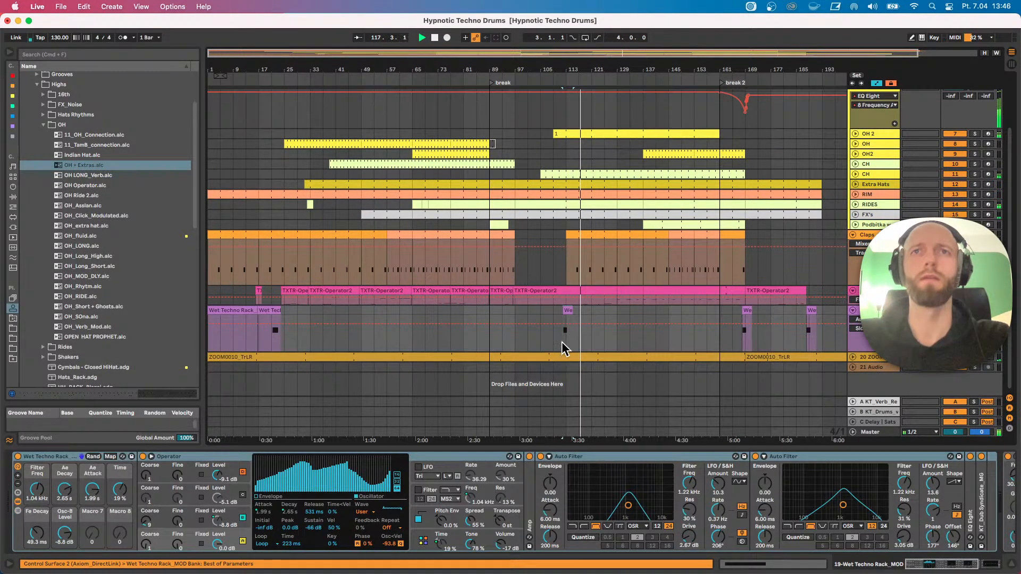
{"action": "left_click_drag", "start_coordinate": [636, 69], "coordinate": [603, 67]}
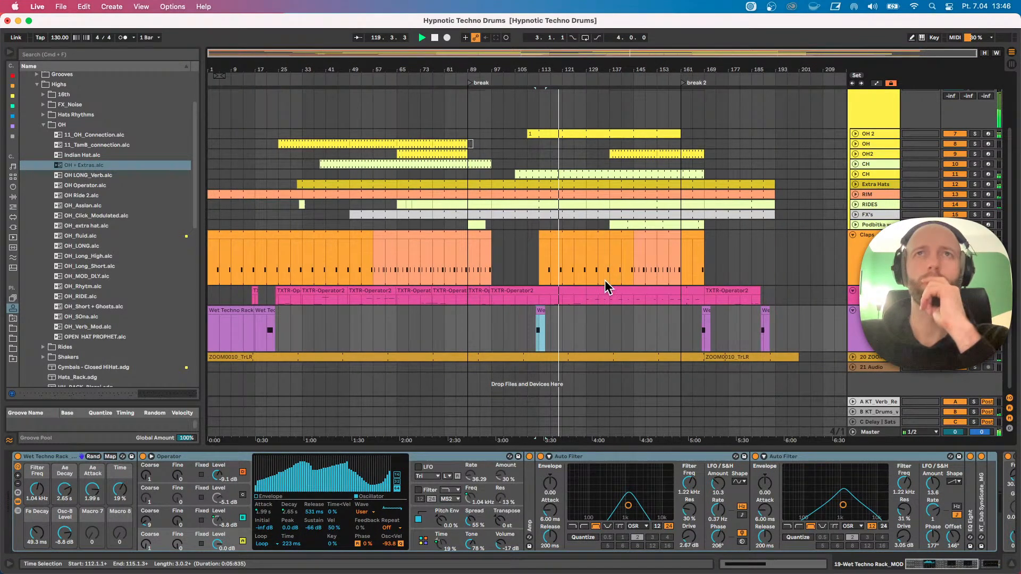
Extend the start of OH2's second clip back to bar 129 and check its notes.
{"action": "scroll", "coordinate": [603, 280], "scroll_direction": "up", "scroll_amount": 3}
{"action": "scroll", "coordinate": [604, 280], "scroll_direction": "up", "scroll_amount": 2}
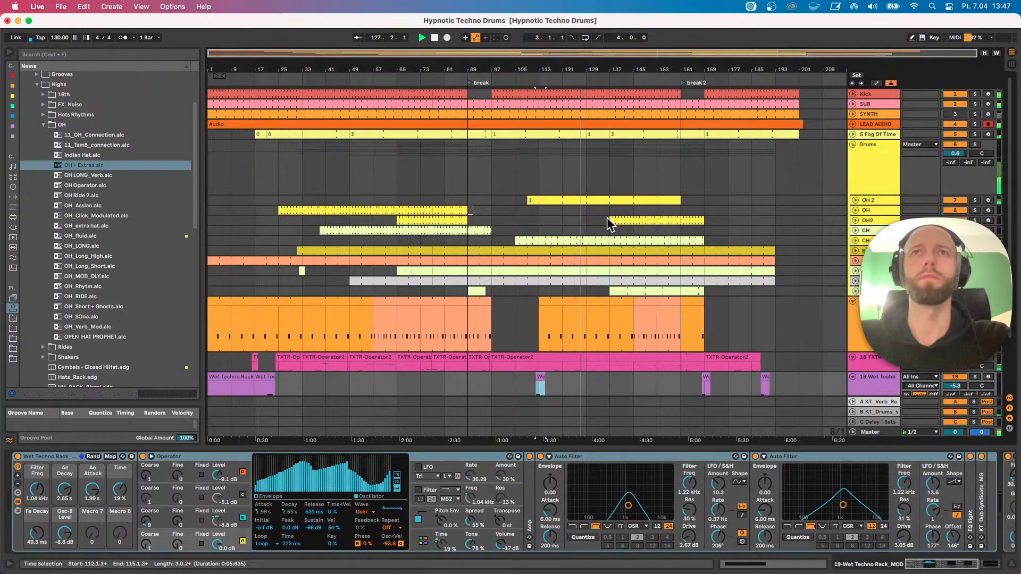
{"action": "left_click_drag", "start_coordinate": [610, 220], "coordinate": [587, 220]}
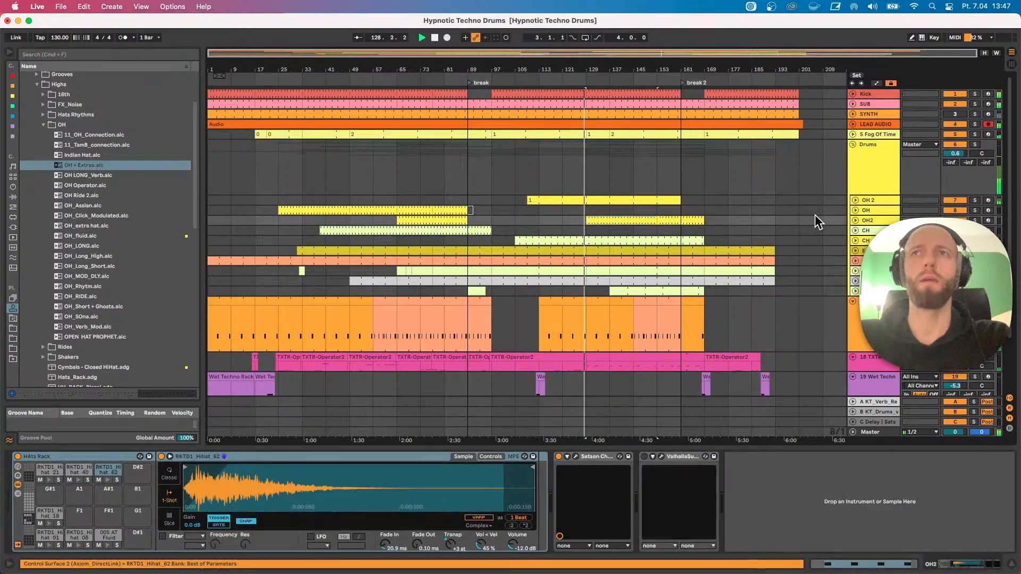
{"action": "left_click", "coordinate": [854, 220]}
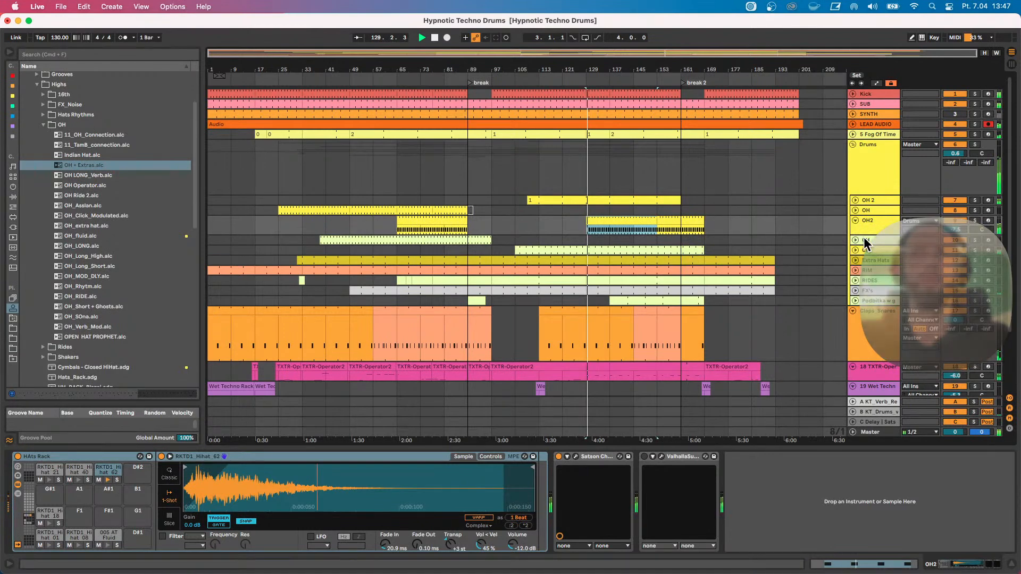
{"action": "left_click", "coordinate": [855, 220]}
{"action": "scroll", "coordinate": [856, 222], "scroll_direction": "down", "scroll_amount": 2}
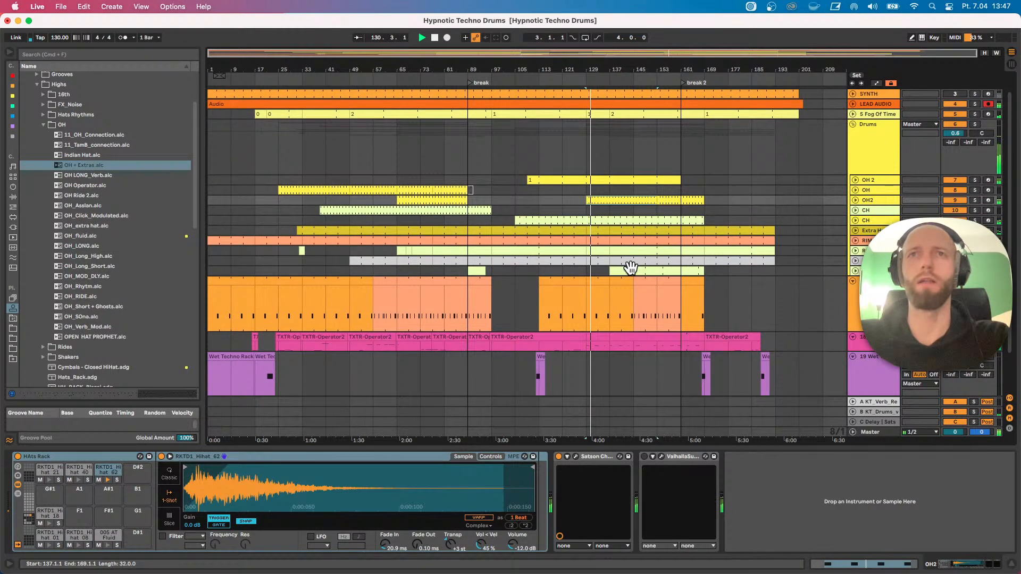
Enlarge the Podbitka w górze track, copy its bar 89 clip to bar 129, and extend the copy to bar 137.
{"action": "left_click", "coordinate": [856, 271]}
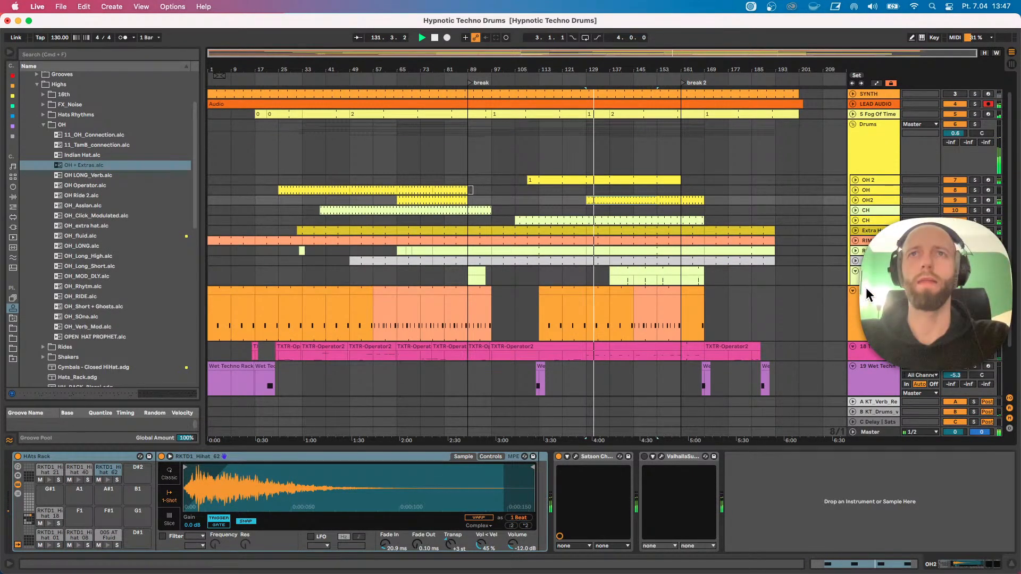
{"action": "left_click_drag", "start_coordinate": [875, 285], "coordinate": [875, 358]}
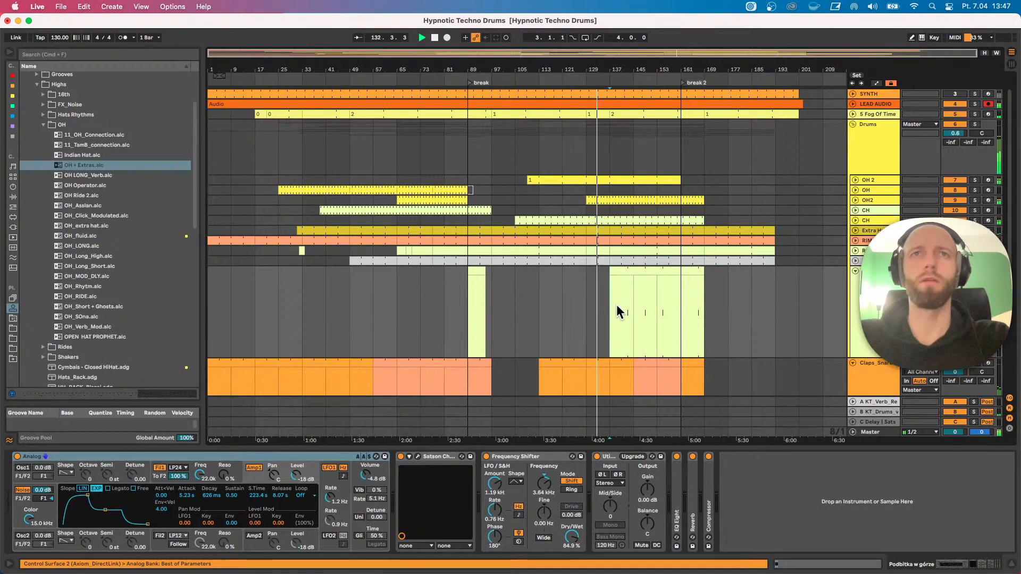
{"action": "left_click_drag", "start_coordinate": [470, 270], "coordinate": [588, 274]}
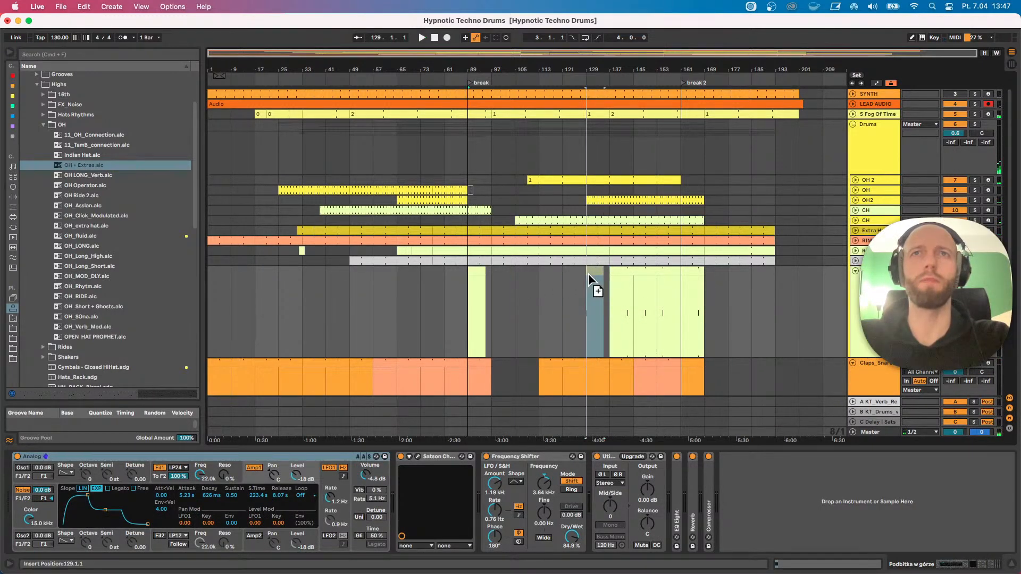
{"action": "key", "text": "space"}
{"action": "left_click_drag", "start_coordinate": [603, 272], "coordinate": [609, 271]}
Set the copied Podbitka w górze clip's loop length to 8 bars and fill the track with it up to bar 161.
{"action": "double_click", "coordinate": [597, 273]}
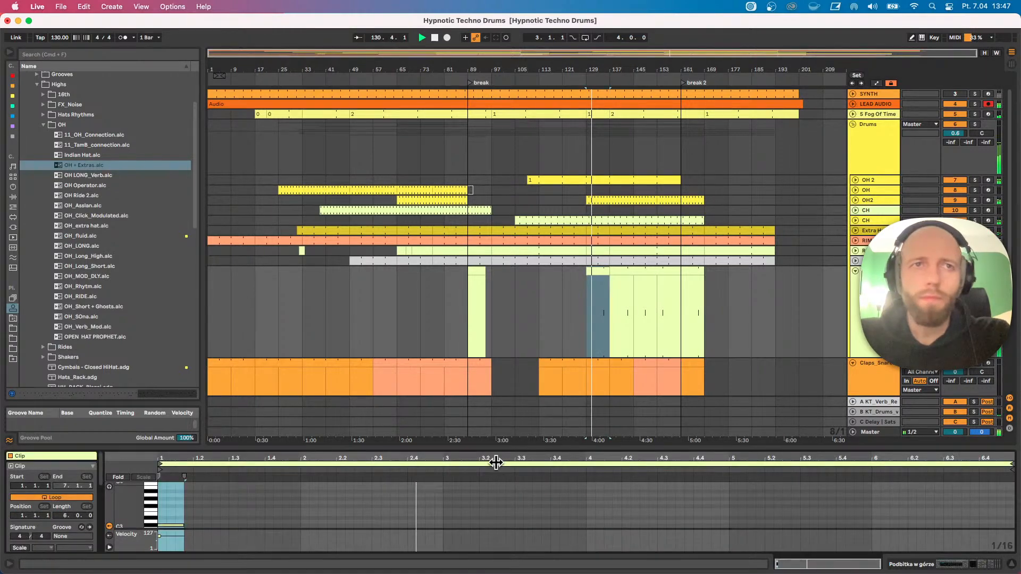
{"action": "left_click_drag", "start_coordinate": [498, 451], "coordinate": [540, 291]}
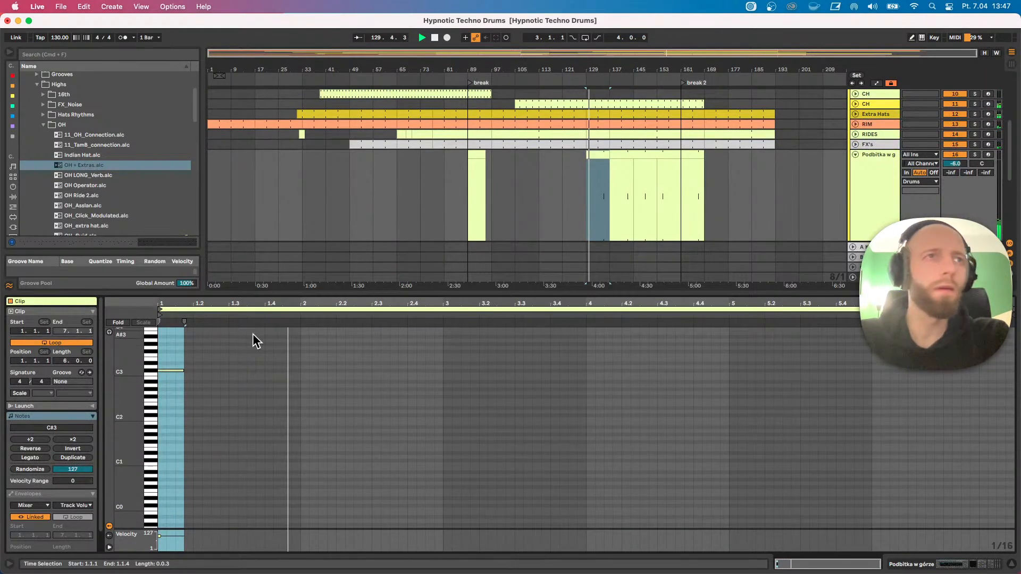
{"action": "left_click", "coordinate": [62, 359]}
{"action": "type", "text": "8"}
{"action": "key", "text": "Return"}
{"action": "left_click_drag", "start_coordinate": [609, 154], "coordinate": [670, 154]}
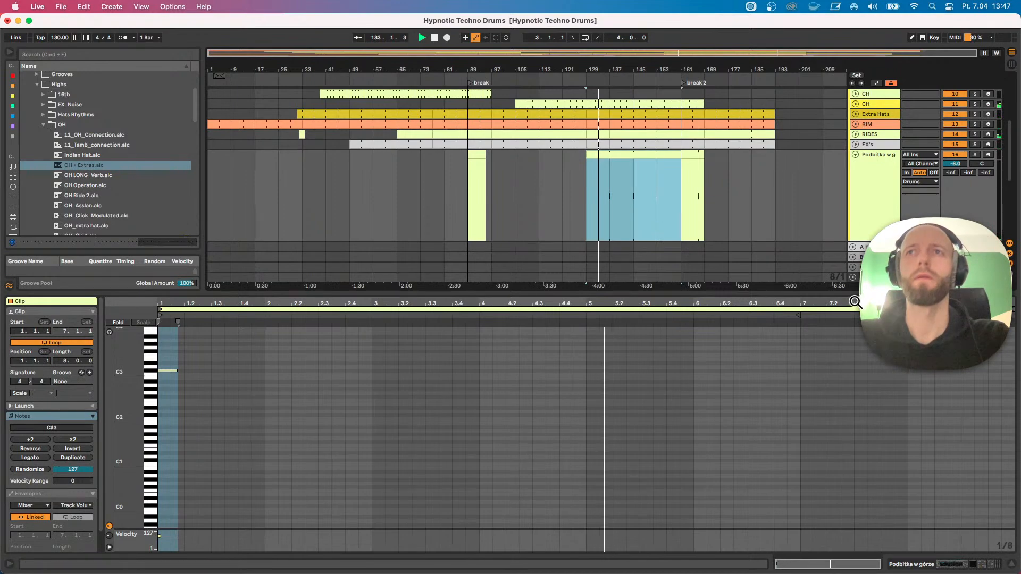
Clear Podbitka w górze at bars 137–145 and 153–161, keeping eight-bar clips at bars 129 and 145, and fold the track.
{"action": "left_click_drag", "start_coordinate": [853, 290], "coordinate": [855, 428]}
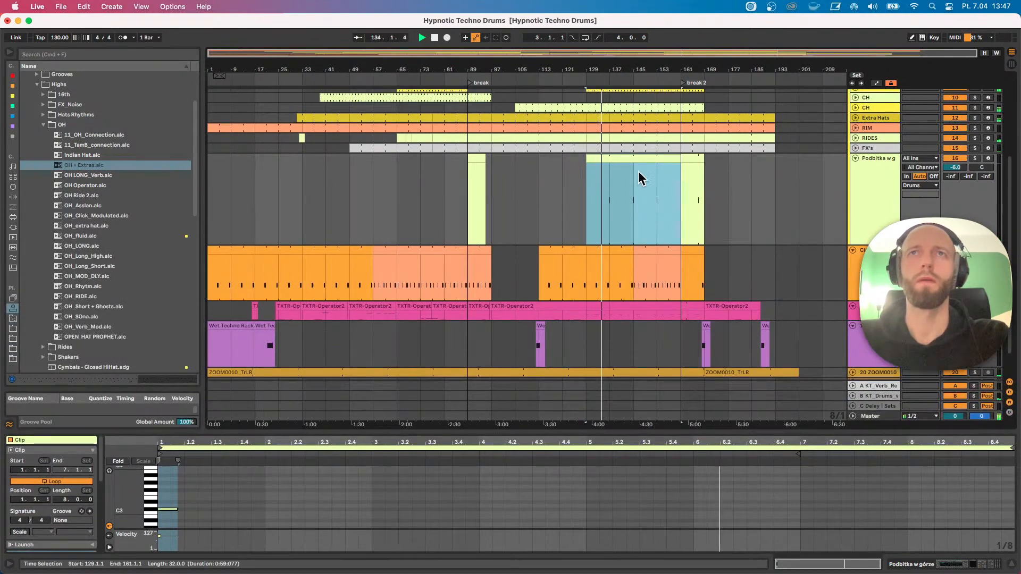
{"action": "mouse_move", "coordinate": [675, 159]}
{"action": "left_mouse_down"}
{"action": "mouse_move", "coordinate": [592, 160]}
{"action": "mouse_move", "coordinate": [666, 164]}
{"action": "left_mouse_up"}
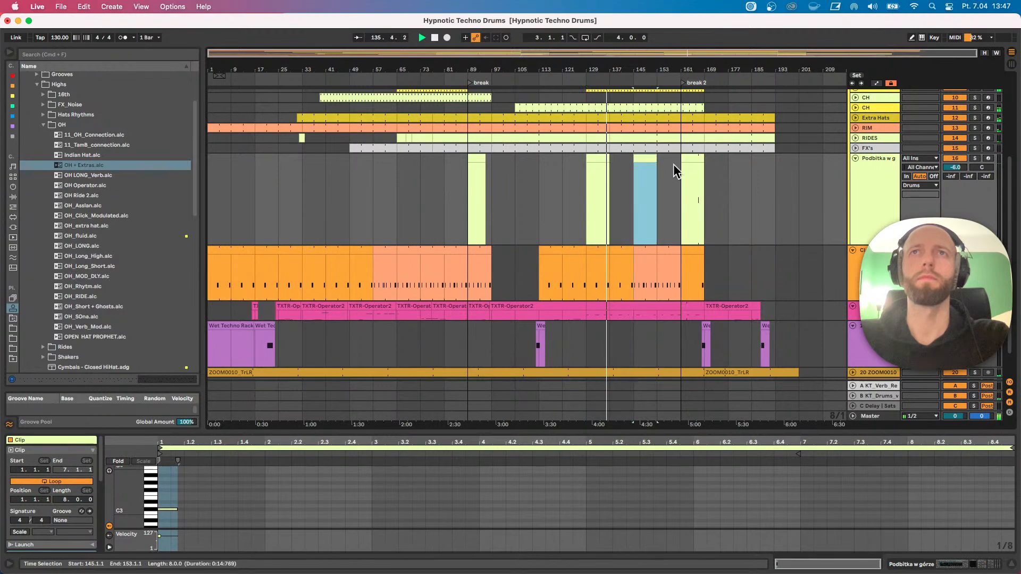
{"action": "left_click", "coordinate": [855, 158]}
{"action": "left_click_drag", "start_coordinate": [698, 57], "coordinate": [698, 98]}
{"action": "scroll", "coordinate": [579, 207], "scroll_direction": "up", "scroll_amount": 5}
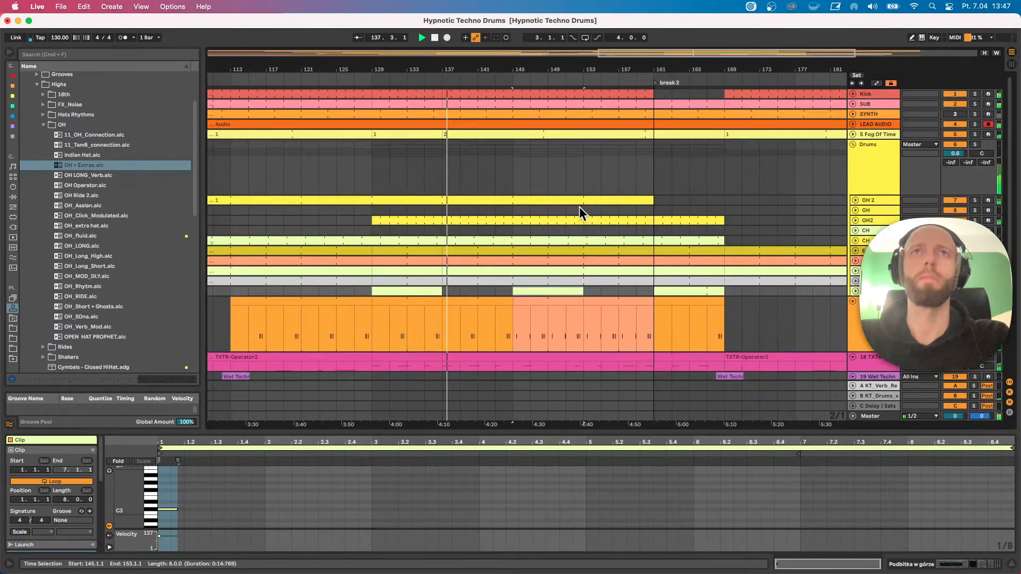
{"action": "left_click_drag", "start_coordinate": [515, 64], "coordinate": [634, 67]}
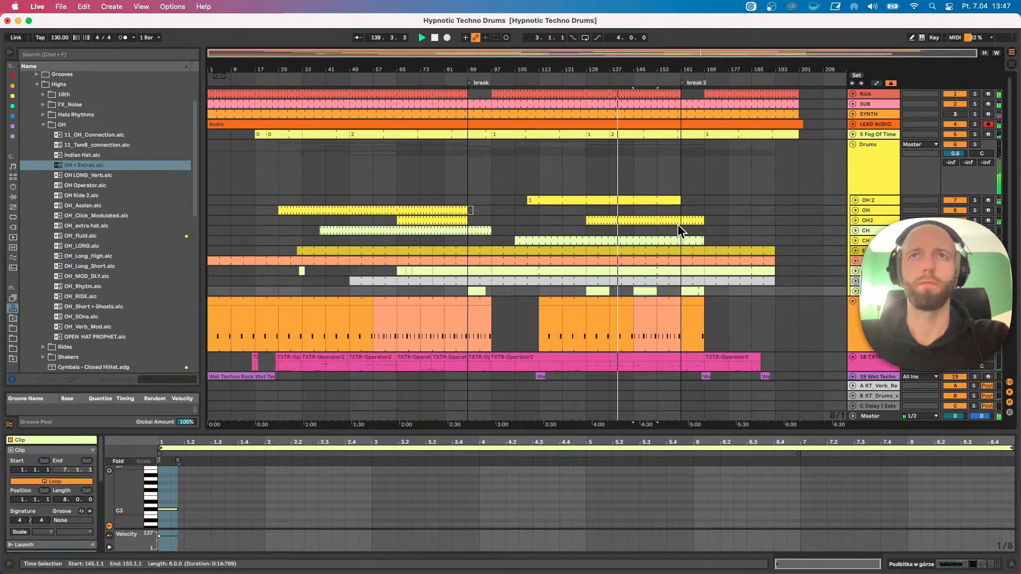
Review the arrangement's tracks during playback, make the TXTR-Operator2 track slightly taller, and fold the Drums group.
{"action": "scroll", "coordinate": [681, 228], "scroll_direction": "down", "scroll_amount": 2}
{"action": "scroll", "coordinate": [670, 228], "scroll_direction": "down", "scroll_amount": 4}
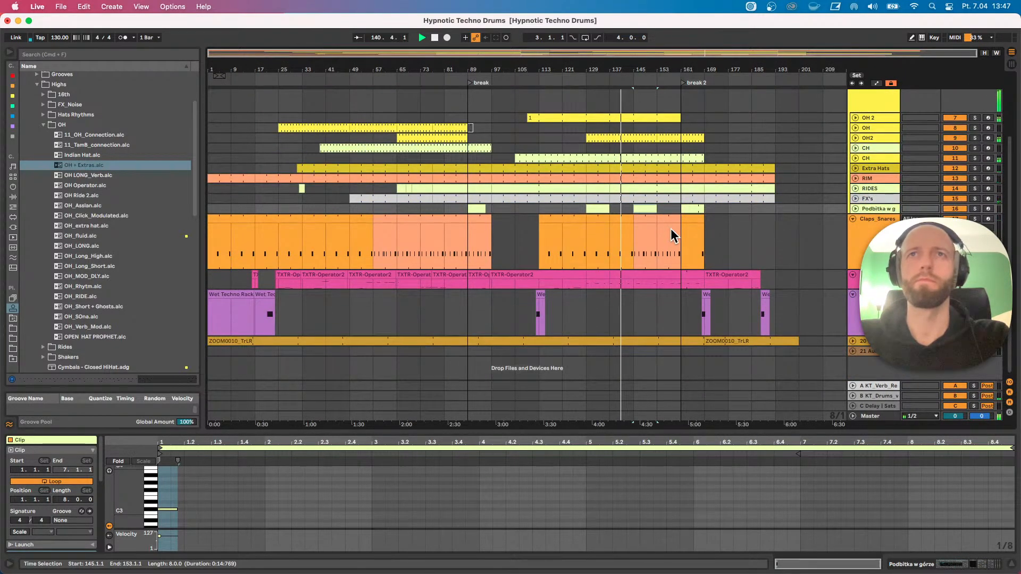
{"action": "scroll", "coordinate": [671, 229], "scroll_direction": "up", "scroll_amount": 3}
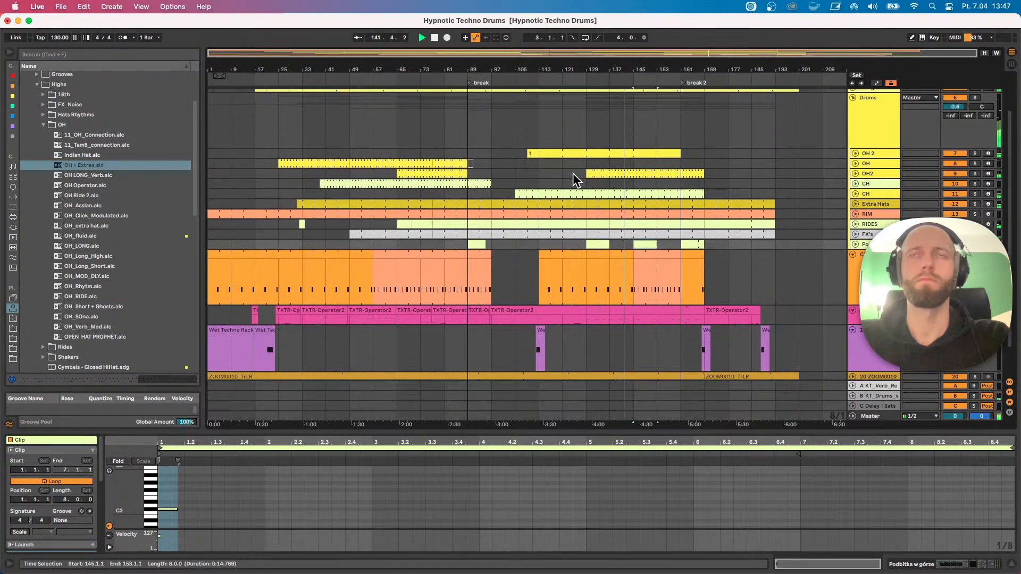
{"action": "left_click", "coordinate": [866, 322]}
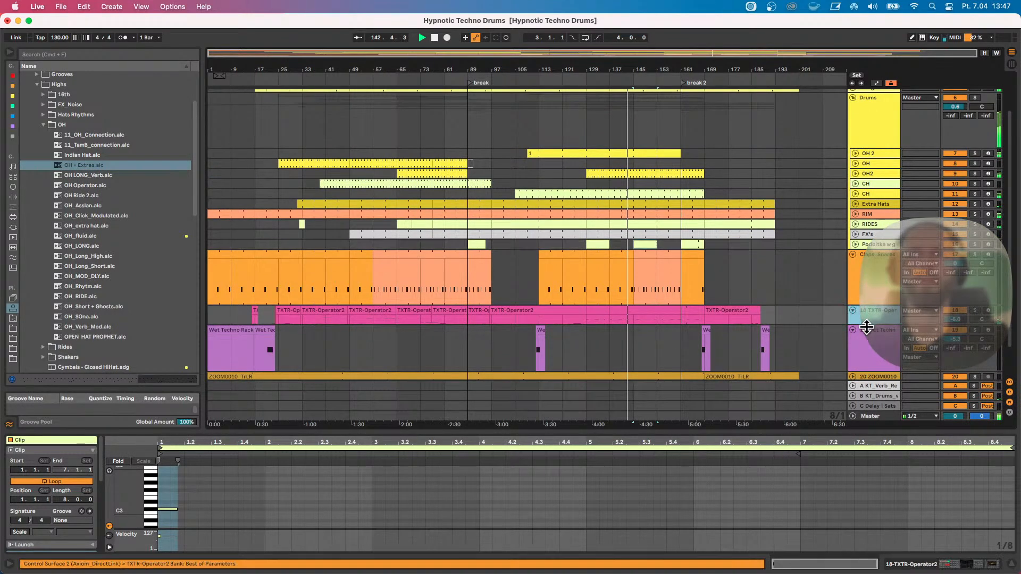
{"action": "left_click_drag", "start_coordinate": [866, 325], "coordinate": [866, 334]}
{"action": "scroll", "coordinate": [763, 317], "scroll_direction": "up", "scroll_amount": 4}
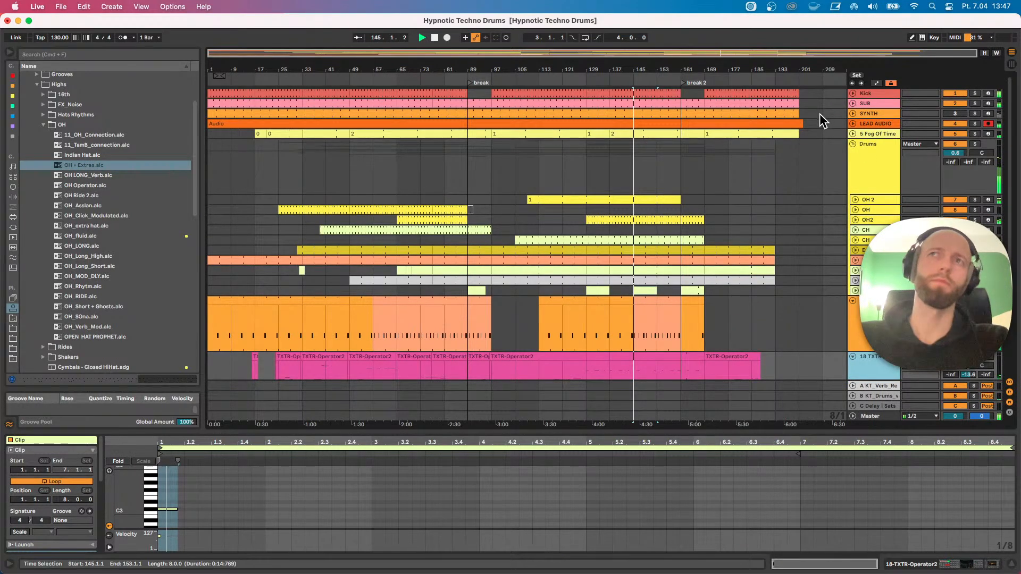
{"action": "left_click", "coordinate": [852, 144]}
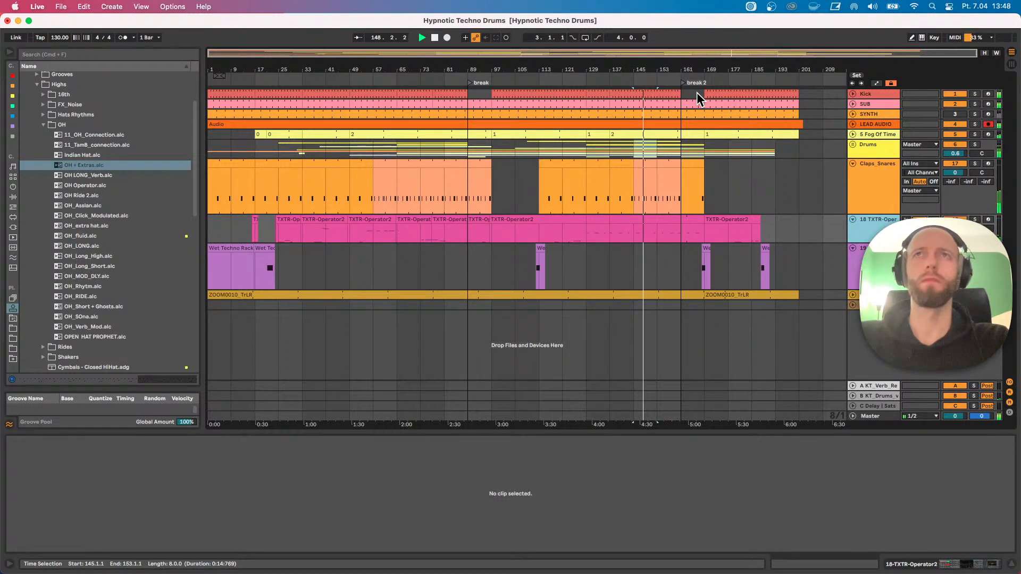
Open the 5 Fog Of Time track's devices, then unfold and enlarge its lane to inspect the note pattern.
{"action": "left_click", "coordinate": [865, 123]}
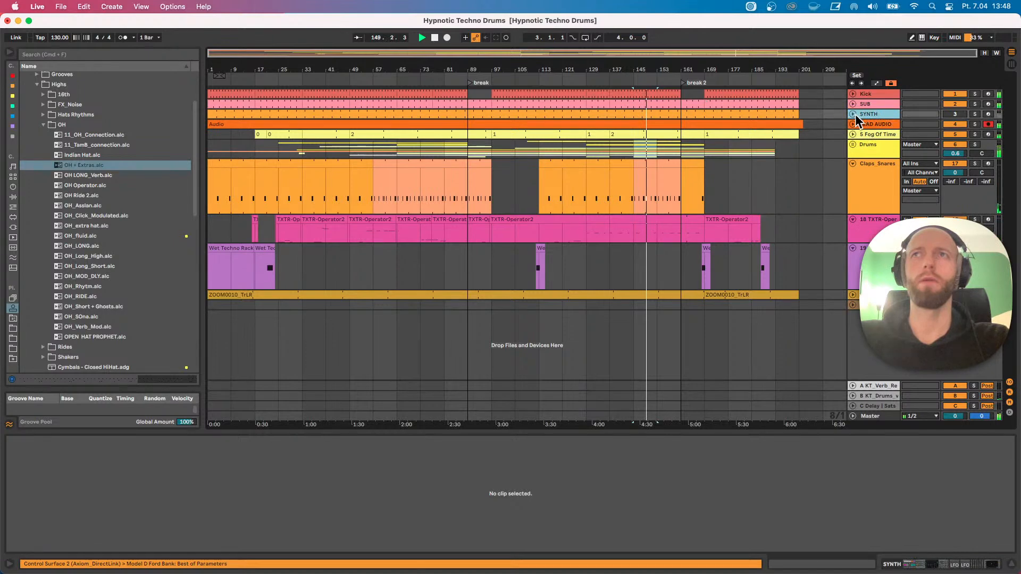
{"action": "left_click", "coordinate": [860, 135]}
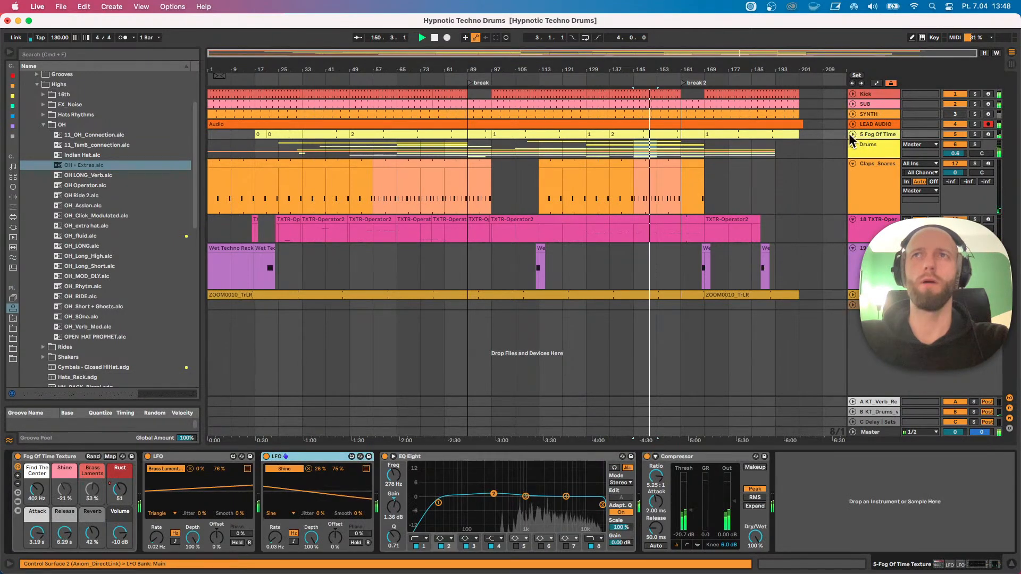
{"action": "left_click", "coordinate": [853, 134]}
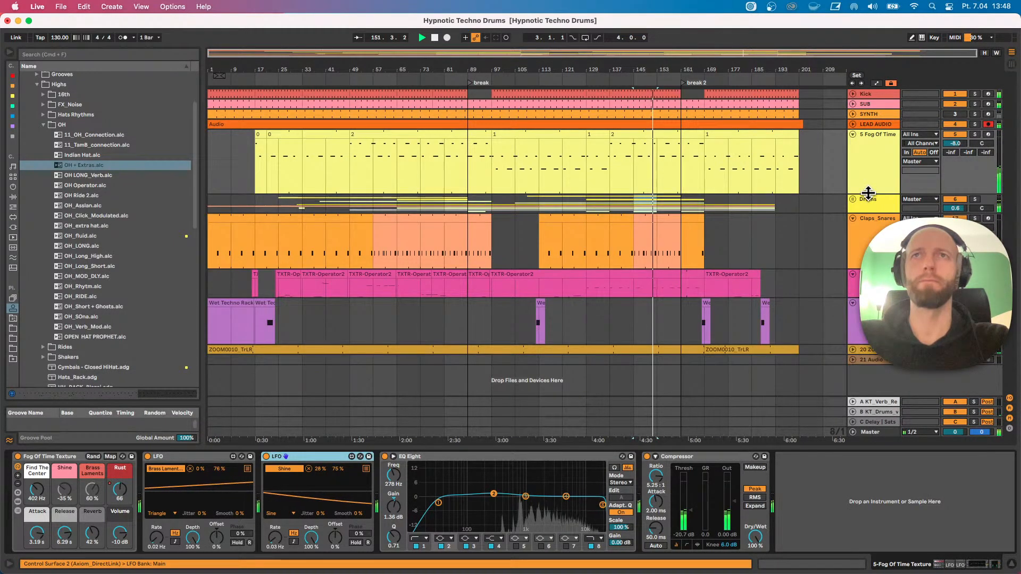
{"action": "left_click_drag", "start_coordinate": [868, 198], "coordinate": [867, 207]}
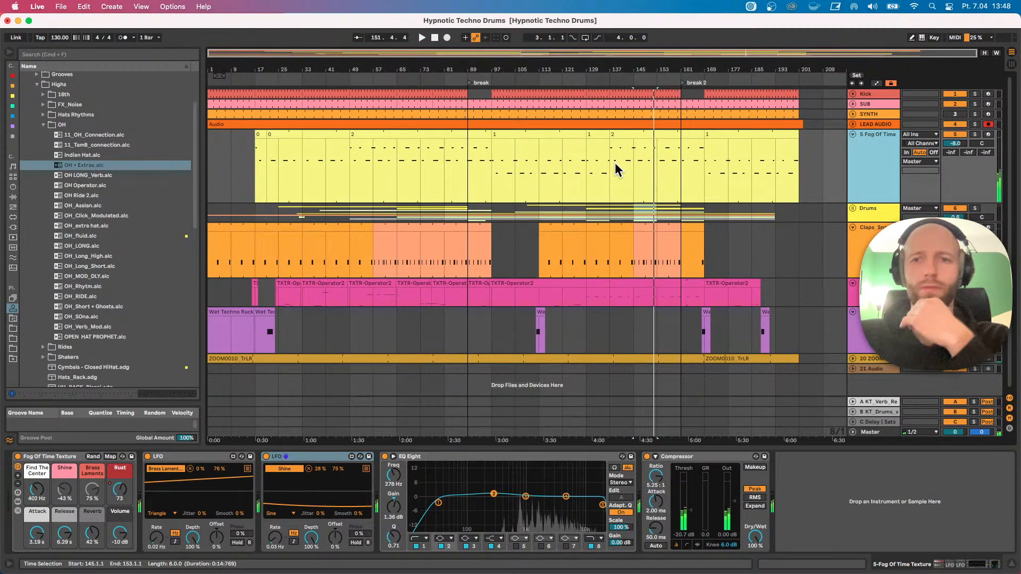
Play from bar 129, audition 5 Fog Of Time in solo, and arm the track for recording.
{"action": "left_click", "coordinate": [587, 169]}
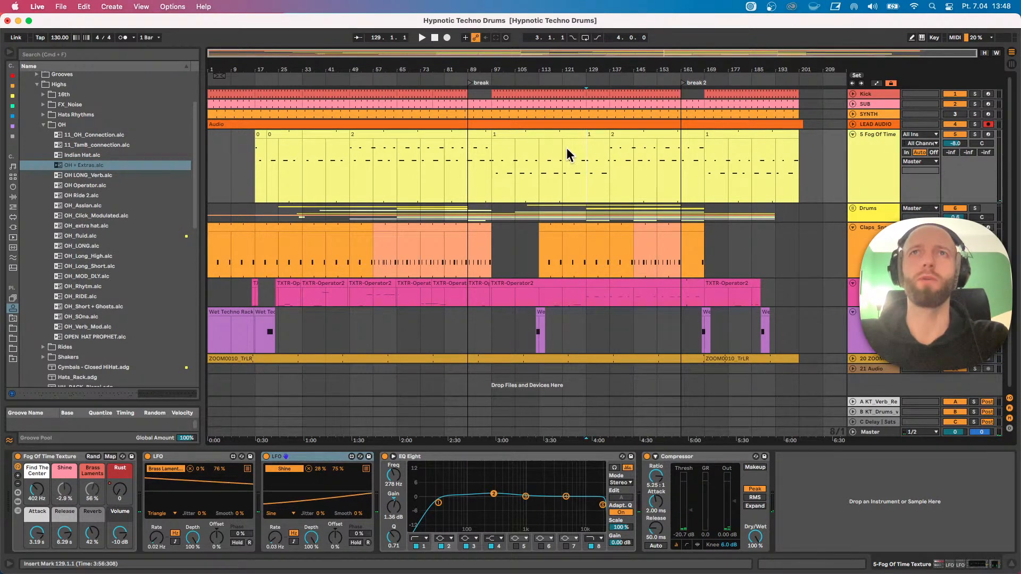
{"action": "key", "text": "space"}
{"action": "left_click", "coordinate": [975, 134]}
{"action": "left_click", "coordinate": [987, 135]}
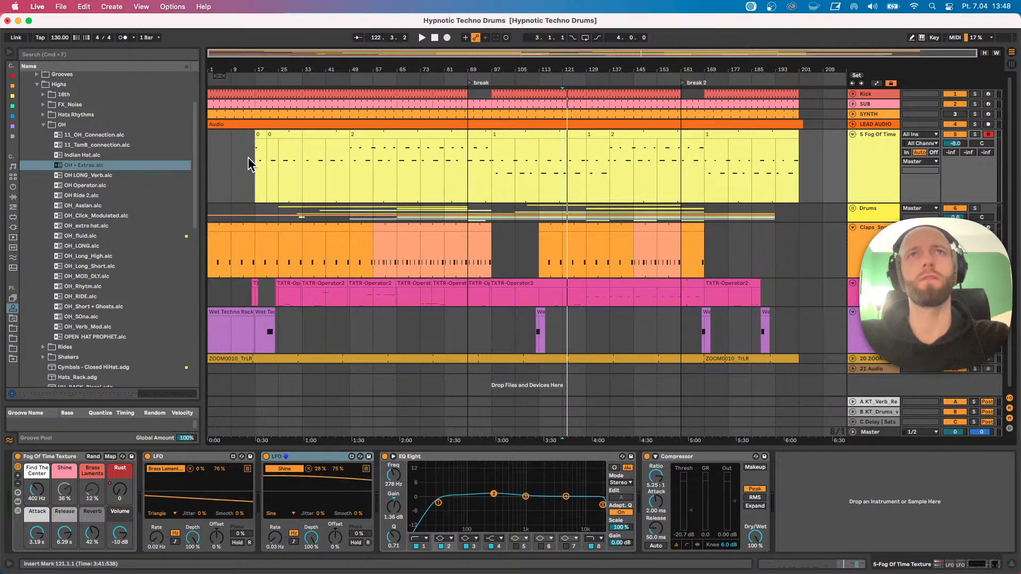
Compare the synth parts by playing from bars 89 and 97, soloing LEAD AUDIO and 5 Fog Of Time.
{"action": "left_click_drag", "start_coordinate": [212, 172], "coordinate": [470, 169]}
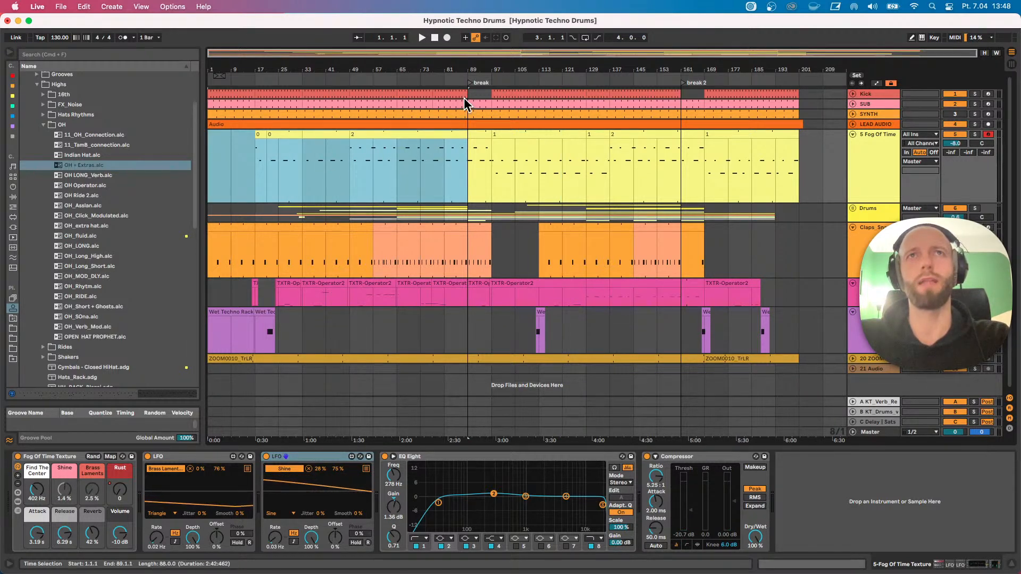
{"action": "left_click", "coordinate": [470, 159]}
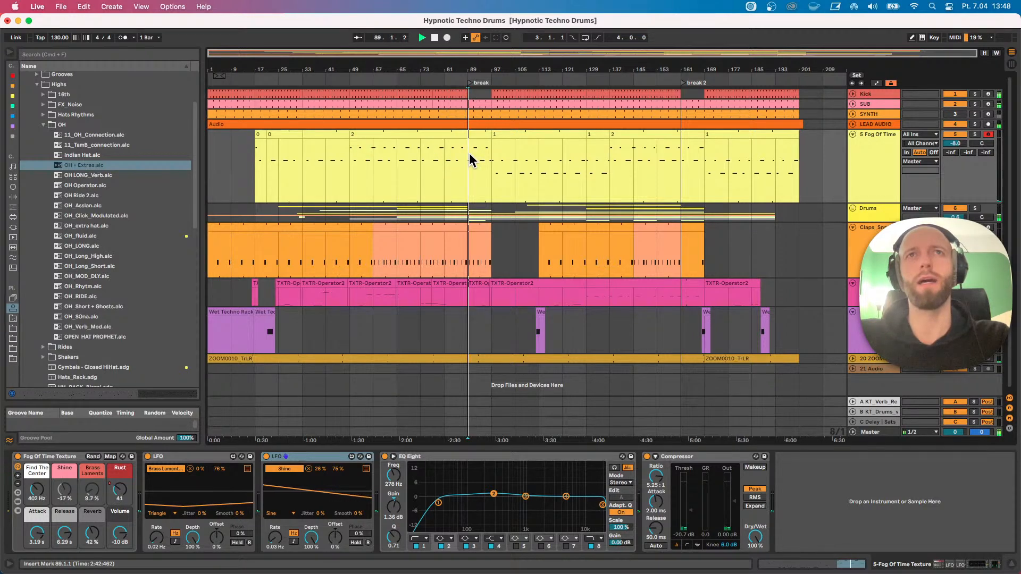
{"action": "left_click", "coordinate": [505, 156]}
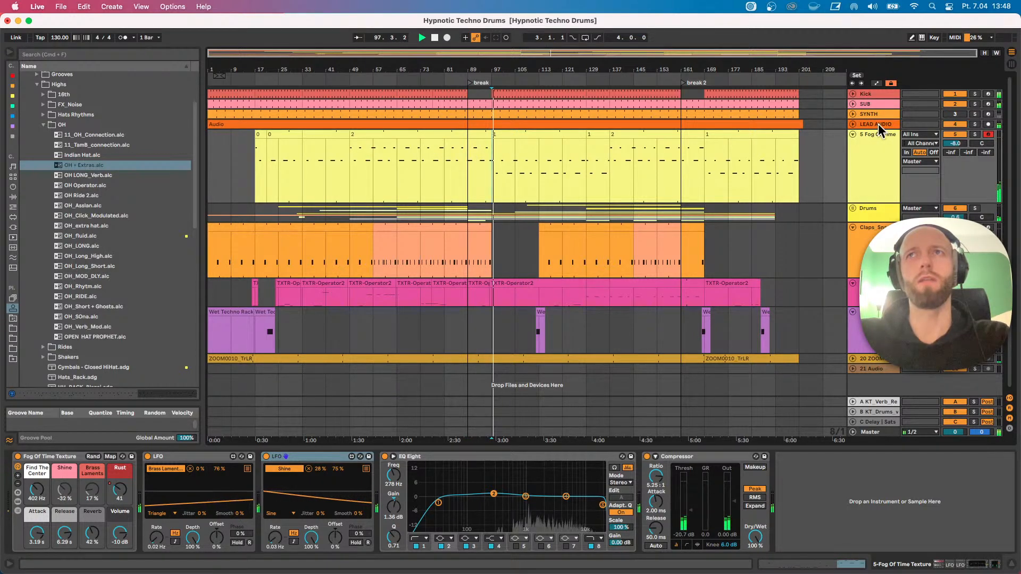
{"action": "left_click", "coordinate": [976, 124]}
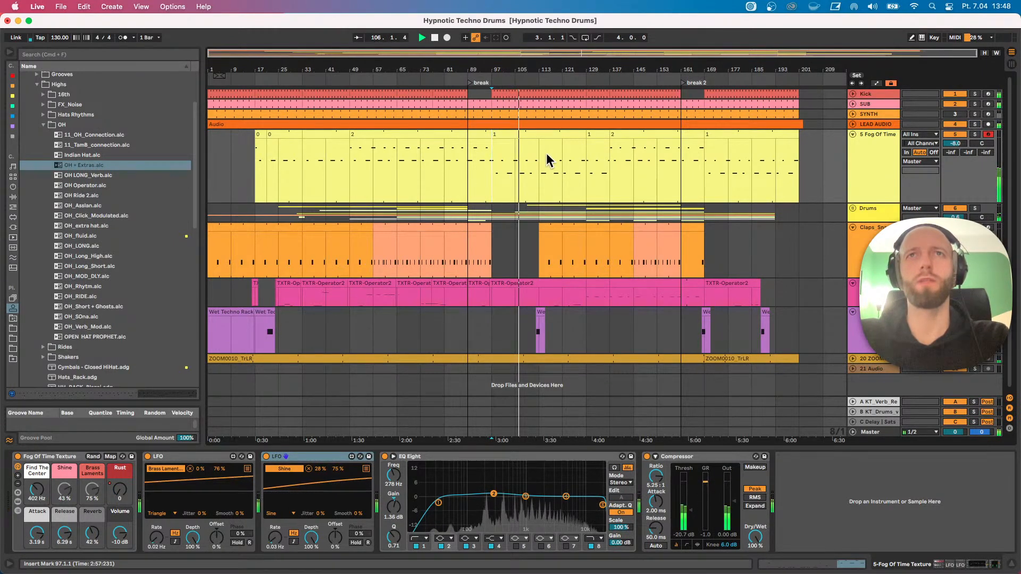
{"action": "left_click", "coordinate": [975, 134]}
{"action": "left_click", "coordinate": [975, 134]}
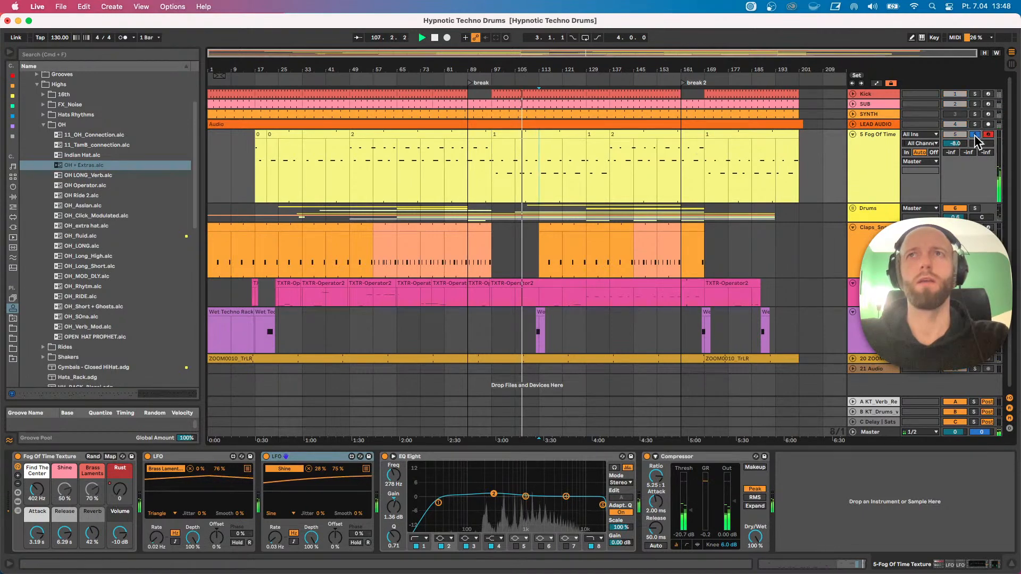
Open the 5 Fog Of Time clip at bar 97 and examine its notes in an enlarged piano roll.
{"action": "left_click", "coordinate": [537, 135]}
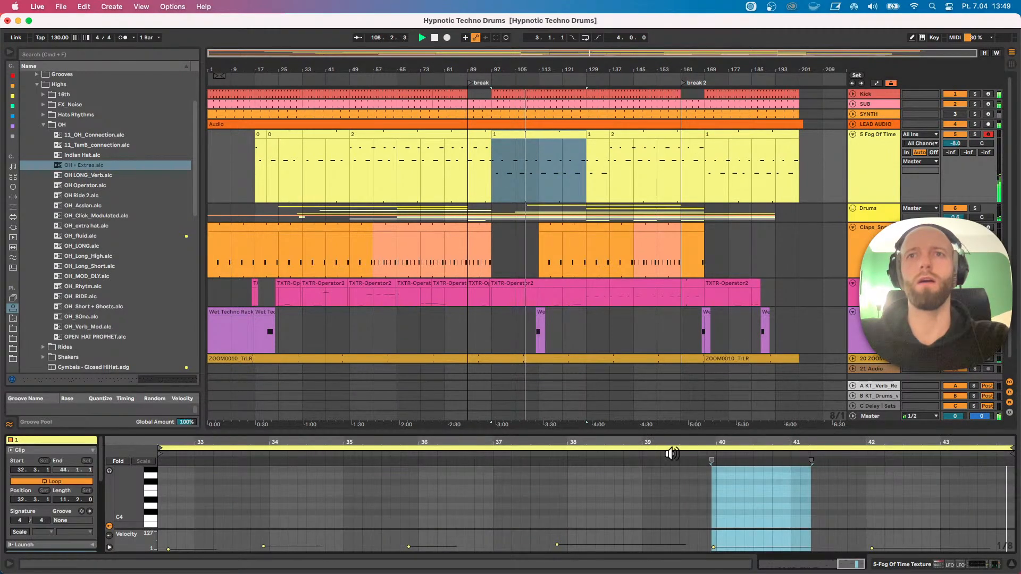
{"action": "left_click_drag", "start_coordinate": [713, 431], "coordinate": [678, 383]}
{"action": "left_click", "coordinate": [540, 166]}
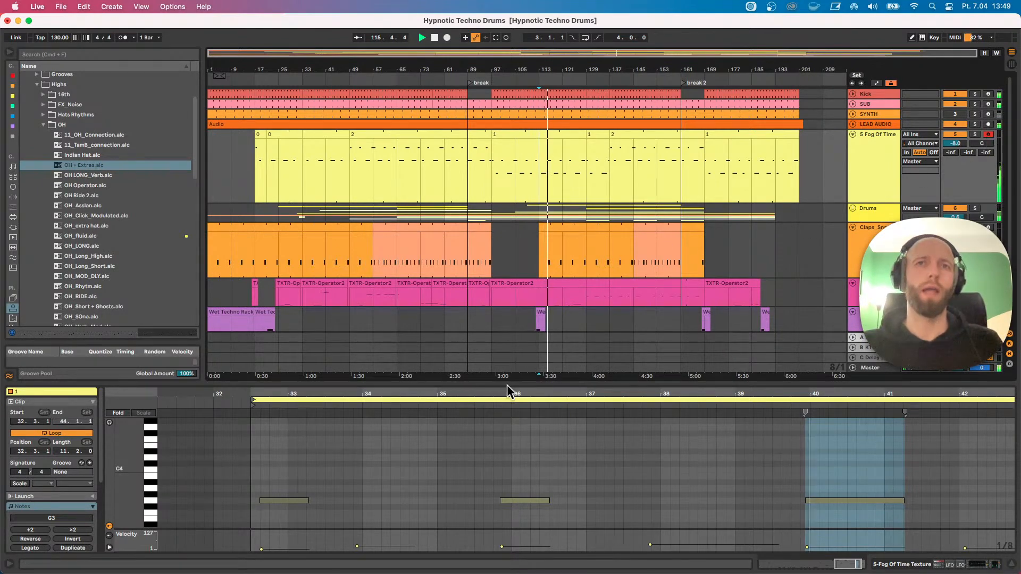
{"action": "left_click_drag", "start_coordinate": [516, 382], "coordinate": [526, 262]}
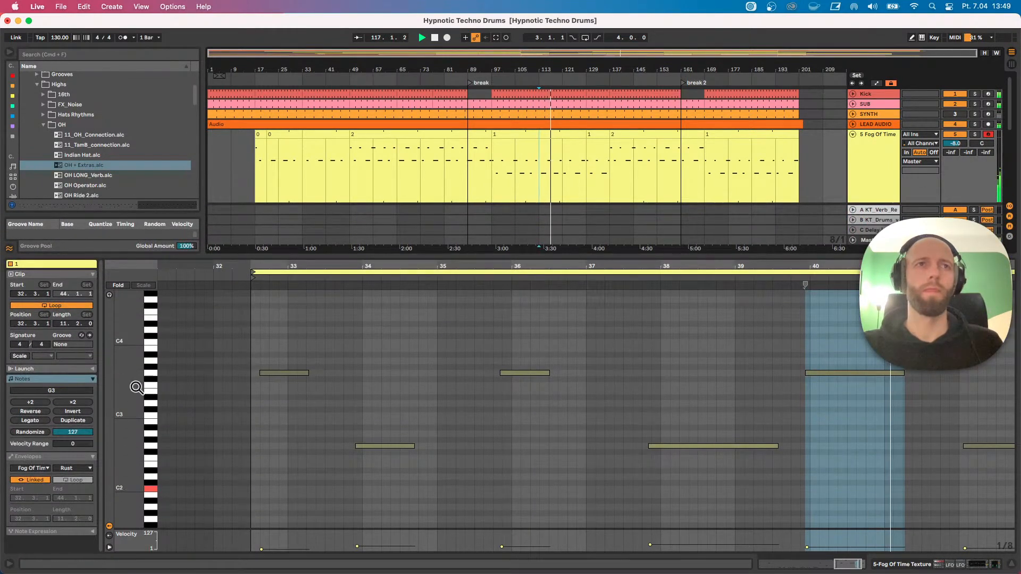
{"action": "left_click_drag", "start_coordinate": [126, 487], "coordinate": [171, 428]}
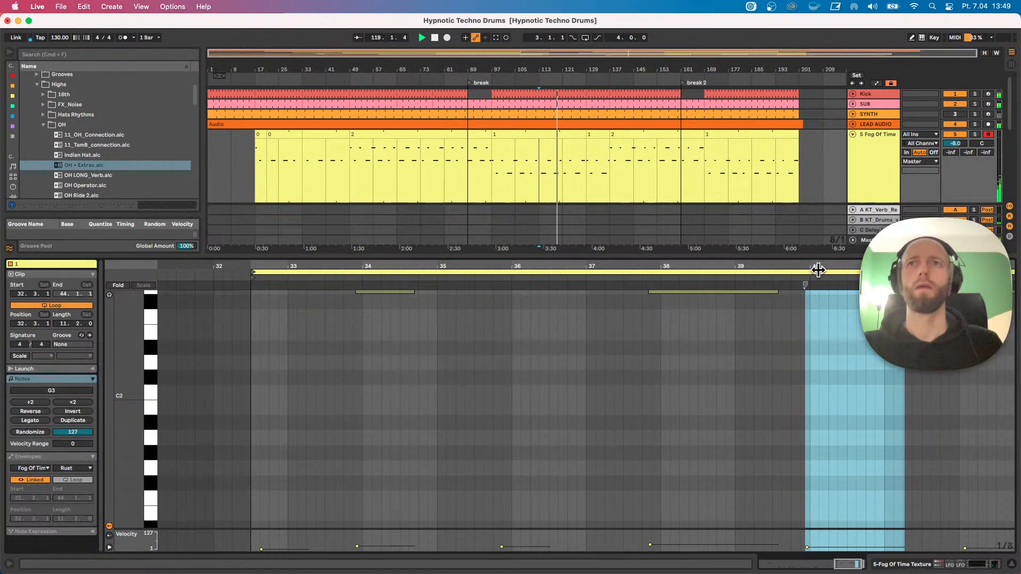
{"action": "left_click_drag", "start_coordinate": [816, 257], "coordinate": [817, 321]}
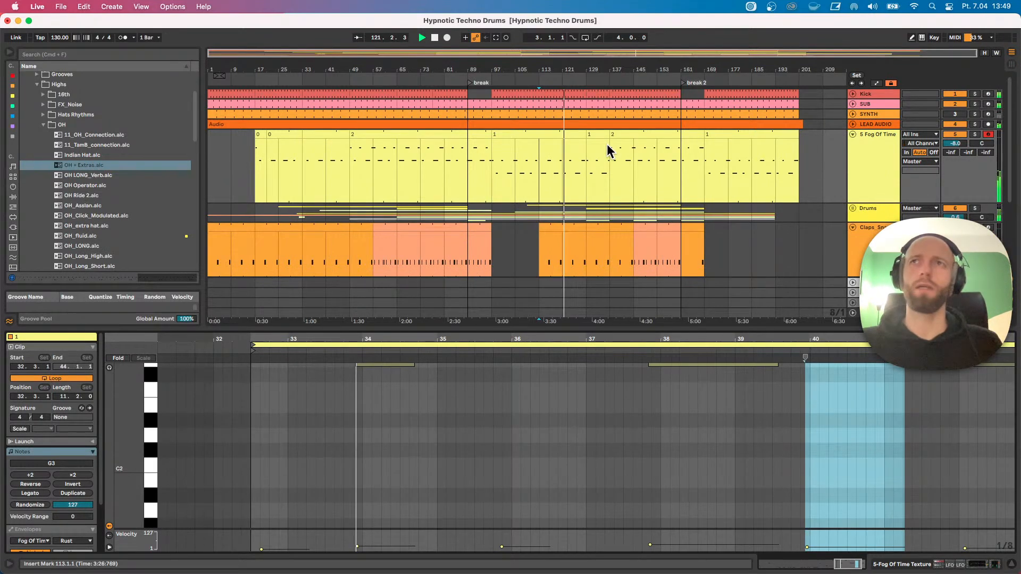
Disarm and fold 5 Fog Of Time, duplicate the track, and delete all clips from the duplicate.
{"action": "left_click", "coordinate": [986, 136]}
{"action": "left_click", "coordinate": [852, 135]}
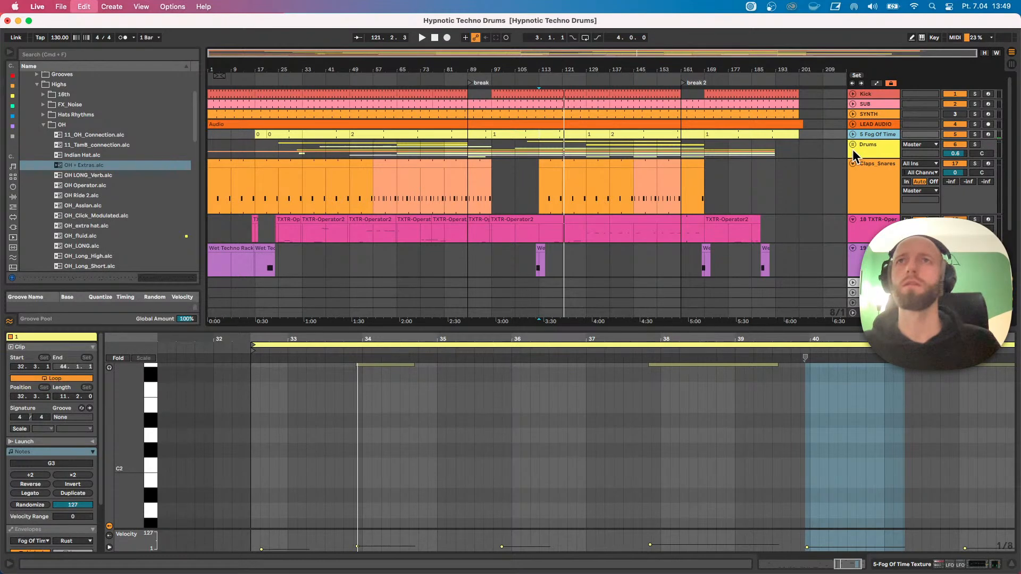
{"action": "key", "text": "super+d"}
{"action": "left_click_drag", "start_coordinate": [712, 145], "coordinate": [239, 142]}
{"action": "key", "text": "Delete"}
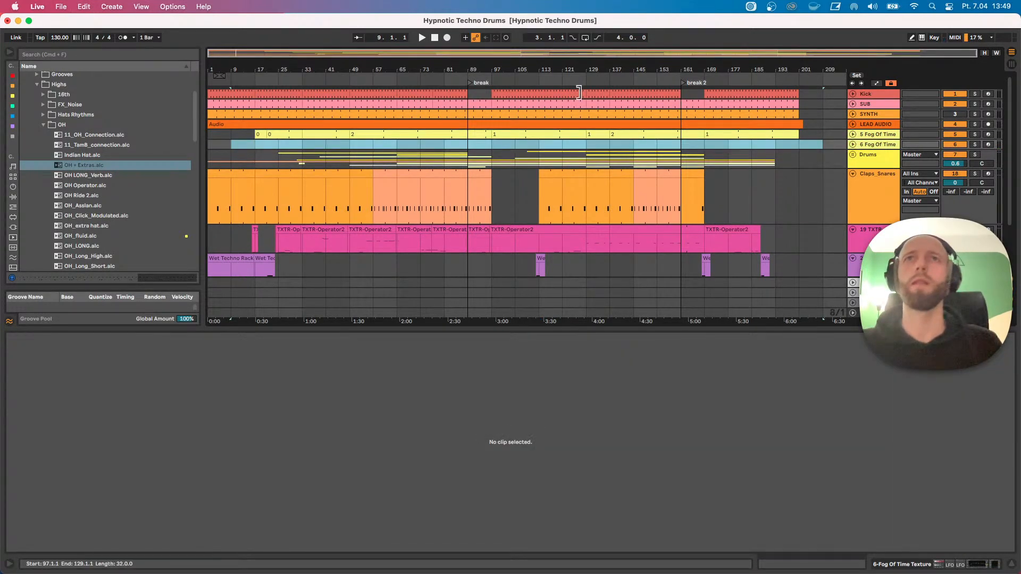
Arm 6 Fog Of Time, record a texture phrase from about bar 112 to bar 131, and disarm the track.
{"action": "left_click", "coordinate": [988, 144]}
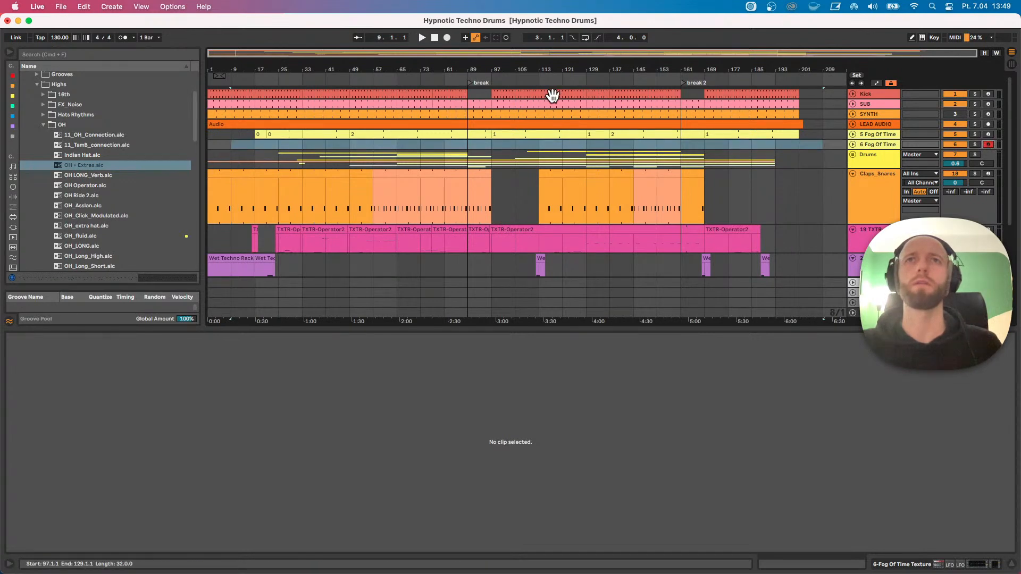
{"action": "left_click", "coordinate": [531, 79]}
{"action": "left_click", "coordinate": [446, 38]}
{"action": "scroll", "coordinate": [729, 241], "scroll_direction": "down", "scroll_amount": 1}
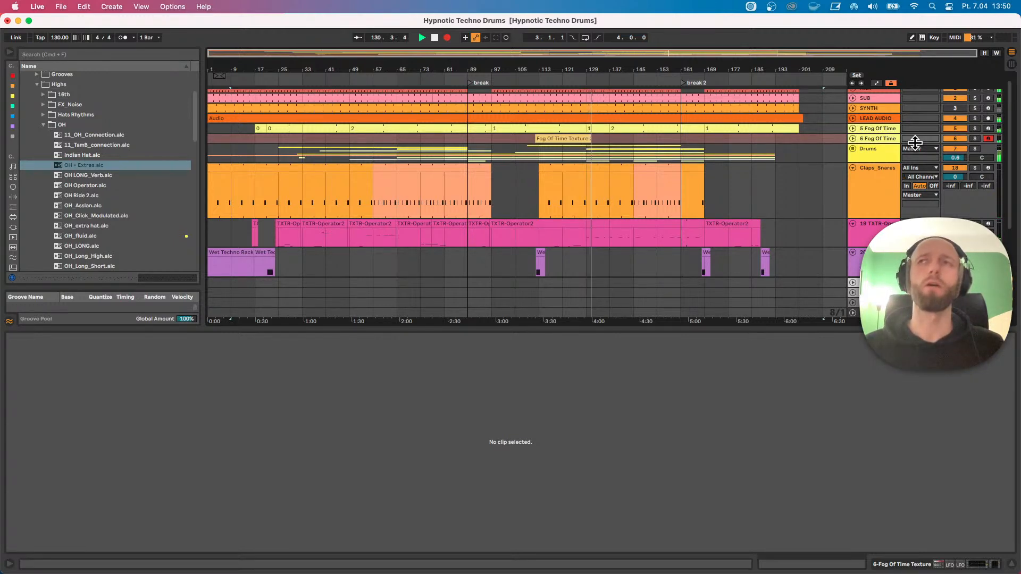
{"action": "left_click", "coordinate": [987, 139]}
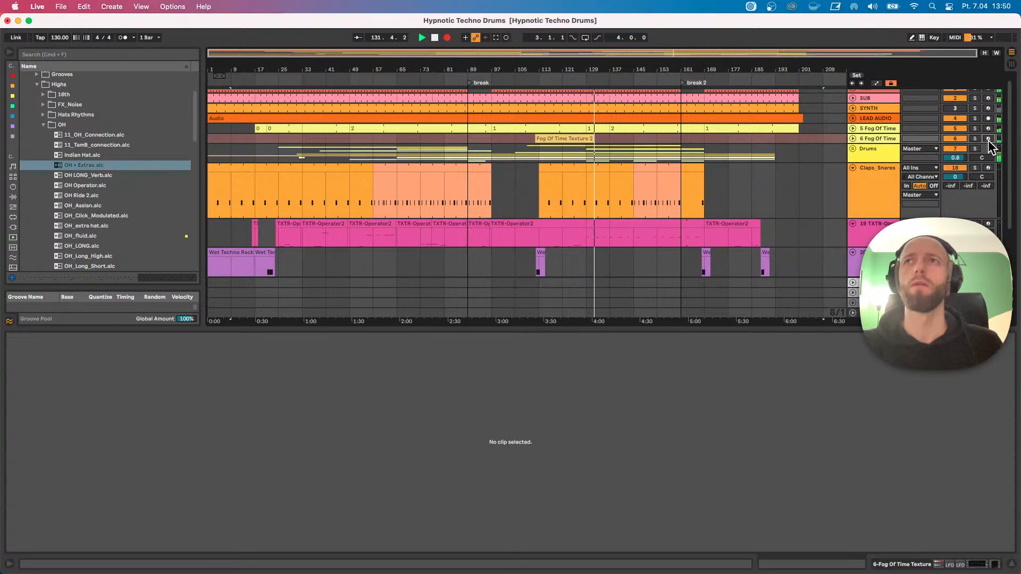
{"action": "left_click", "coordinate": [451, 37]}
Unfold 6 Fog Of Time, arm it again, and record a second phrase from about bar 137 to bar 159.
{"action": "left_click_drag", "start_coordinate": [874, 144], "coordinate": [874, 207]}
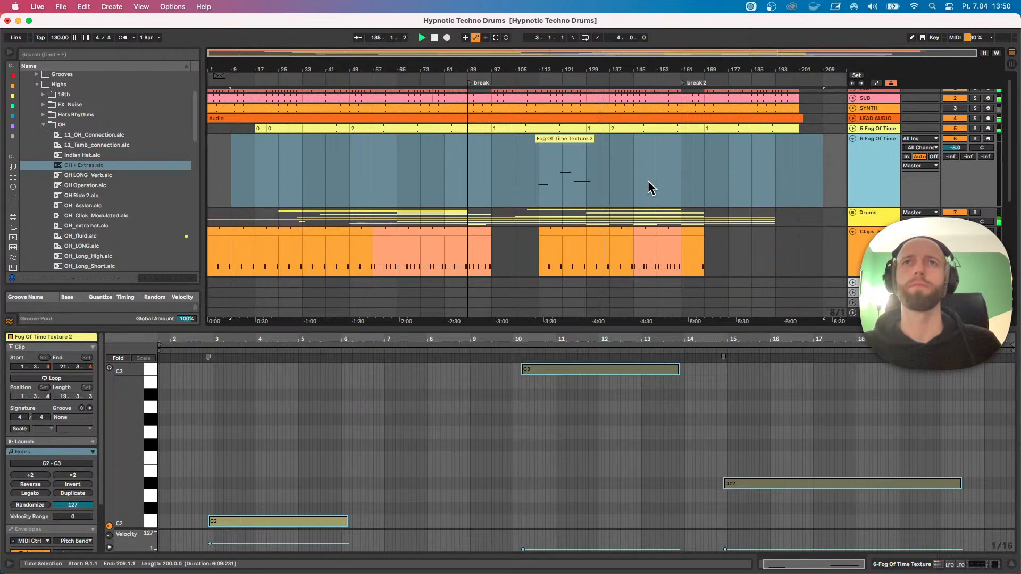
{"action": "left_click", "coordinate": [987, 138]}
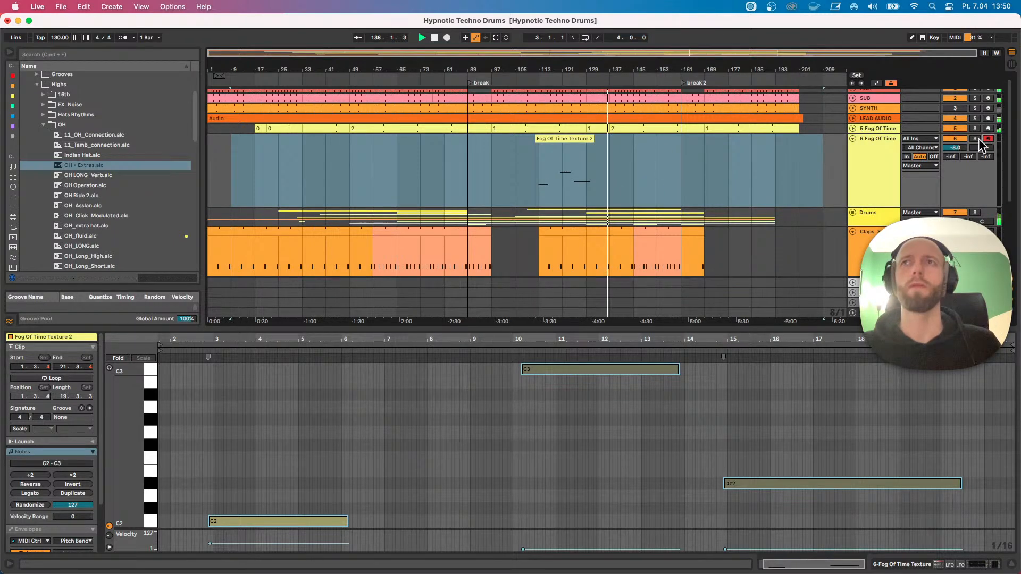
{"action": "left_click", "coordinate": [446, 38]}
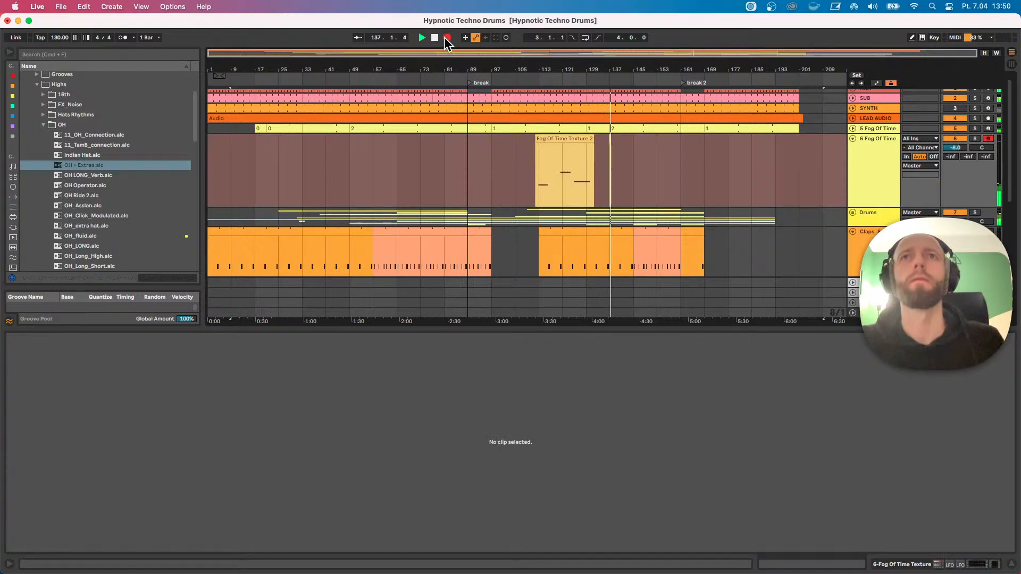
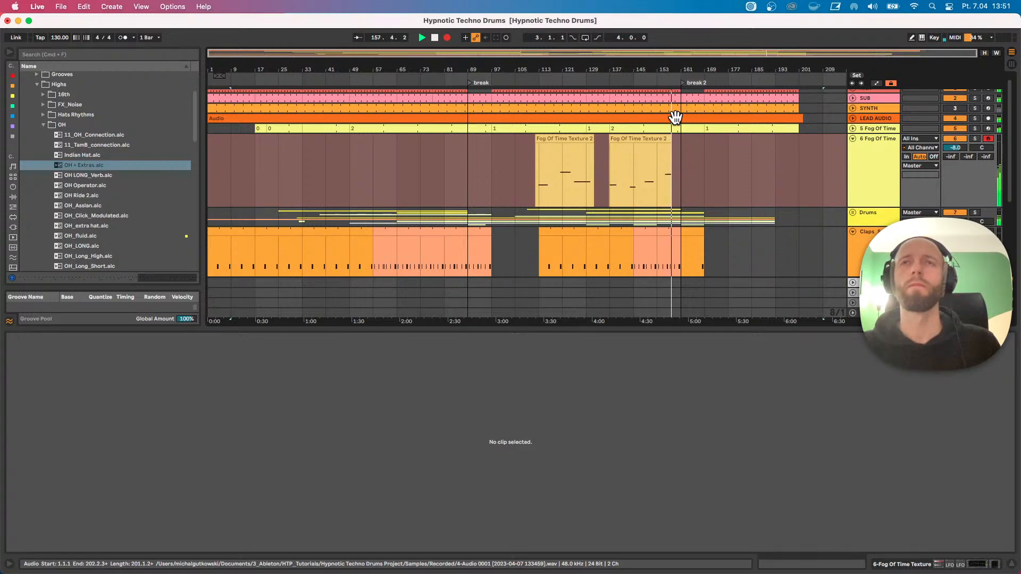
{"action": "left_click", "coordinate": [447, 38]}
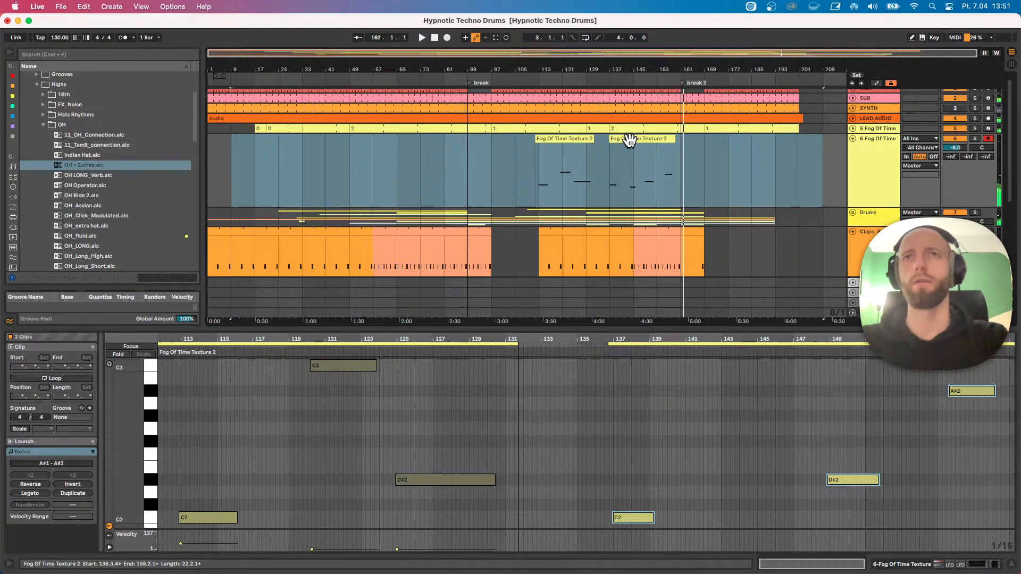
Move the second note of the second recorded 6 Fog Of Time clip to D2 and audition it from bar 137, briefly in solo.
{"action": "left_click", "coordinate": [629, 139]}
{"action": "mouse_move", "coordinate": [508, 486]}
{"action": "left_mouse_down"}
{"action": "mouse_move", "coordinate": [455, 544]}
{"action": "mouse_move", "coordinate": [472, 524]}
{"action": "mouse_move", "coordinate": [466, 471]}
{"action": "left_mouse_up"}
{"action": "left_click", "coordinate": [609, 197]}
{"action": "key", "text": "space"}
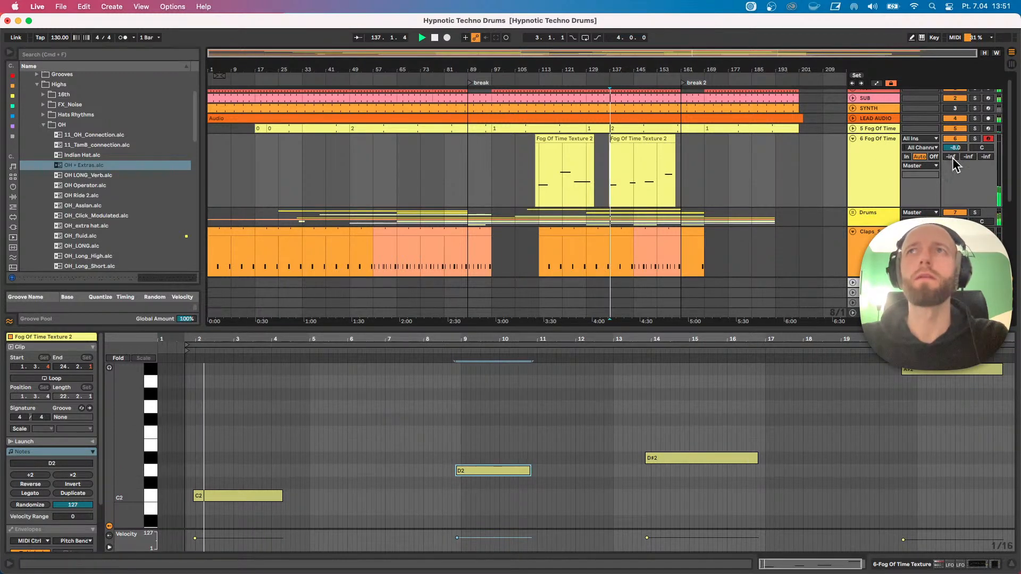
{"action": "left_click", "coordinate": [974, 139]}
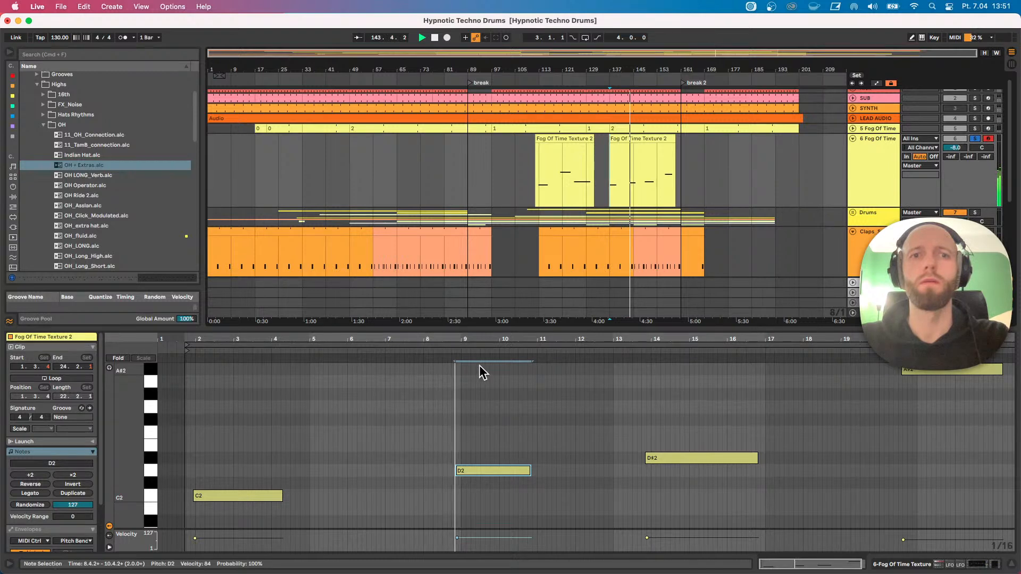
{"action": "key", "text": "space"}
{"action": "left_click", "coordinate": [976, 140]}
{"action": "key", "text": "space"}
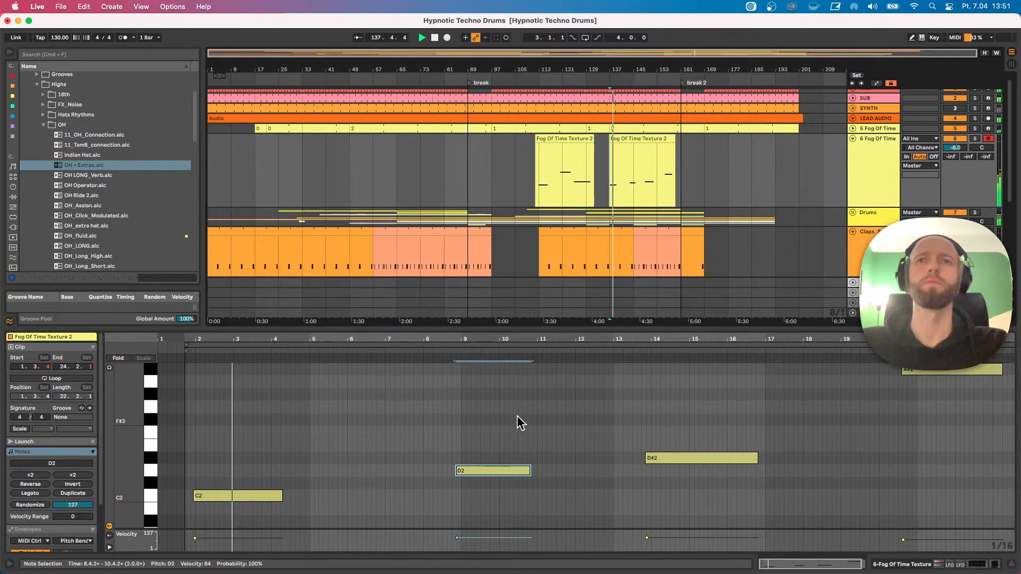
Compare the device chains of 6 Fog Of Time and 5 Fog Of Time during playback.
{"action": "mouse_move", "coordinate": [133, 431]}
{"action": "left_mouse_down"}
{"action": "mouse_move", "coordinate": [144, 434]}
{"action": "mouse_move", "coordinate": [157, 404]}
{"action": "mouse_move", "coordinate": [148, 433]}
{"action": "left_mouse_up"}
{"action": "left_click", "coordinate": [885, 169]}
{"action": "key", "text": "shift+Tab"}
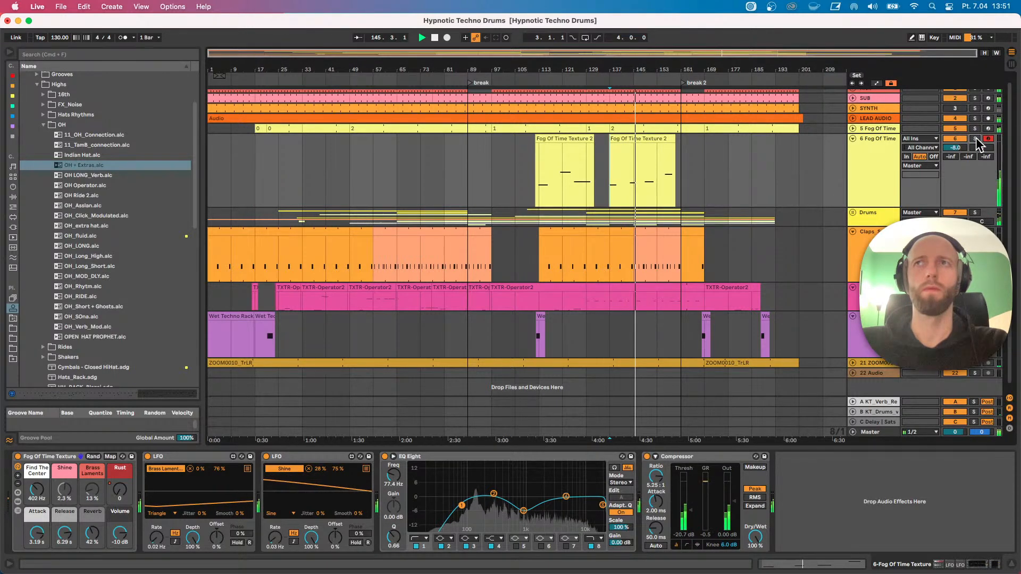
{"action": "left_click", "coordinate": [869, 130]}
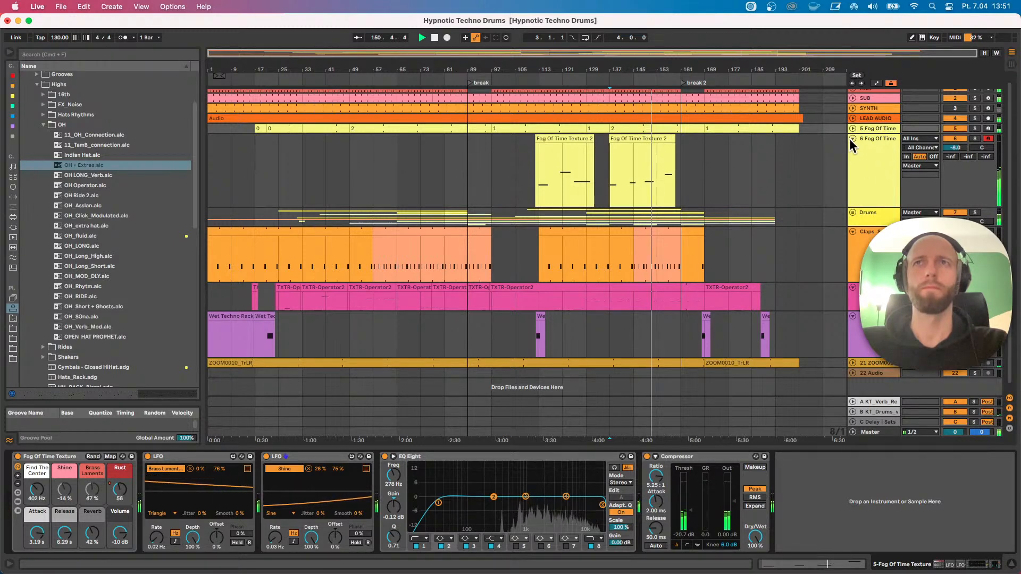
Check the notes of the second 6 Fog Of Time clip and extend the clip to the break 2 marker.
{"action": "double_click", "coordinate": [644, 148]}
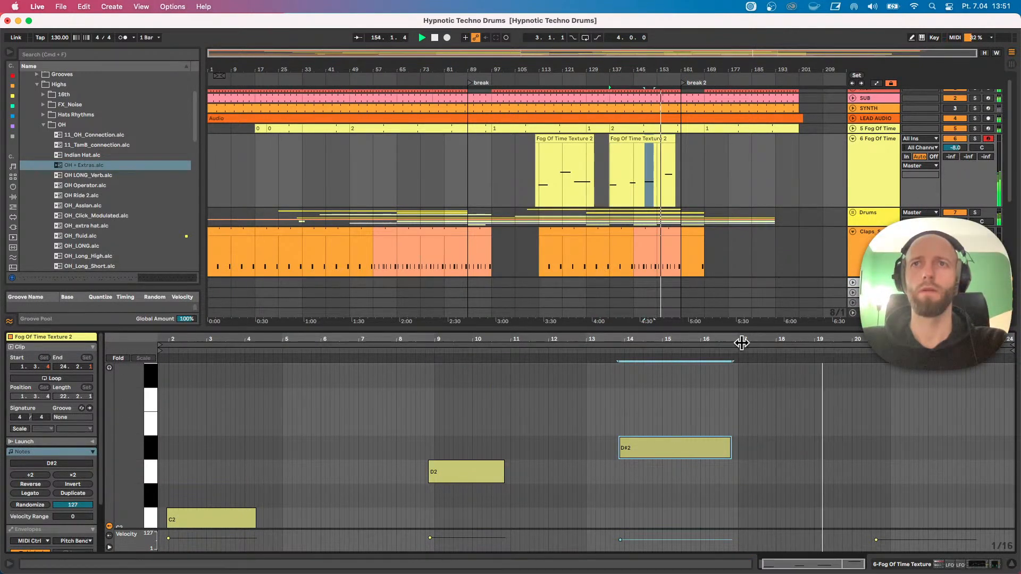
{"action": "left_click_drag", "start_coordinate": [740, 337], "coordinate": [748, 338]}
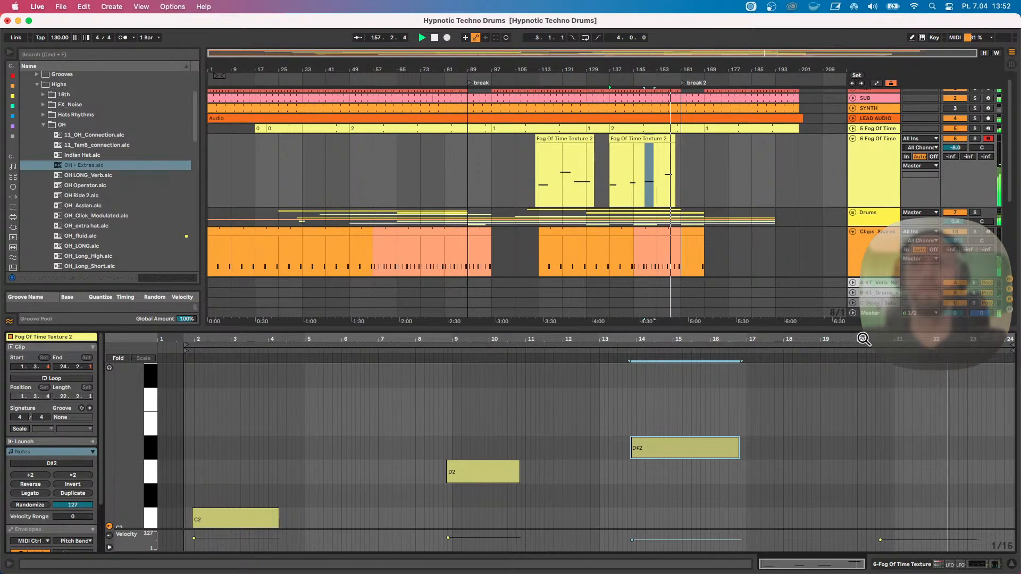
{"action": "scroll", "coordinate": [821, 383], "scroll_direction": "up", "scroll_amount": 5}
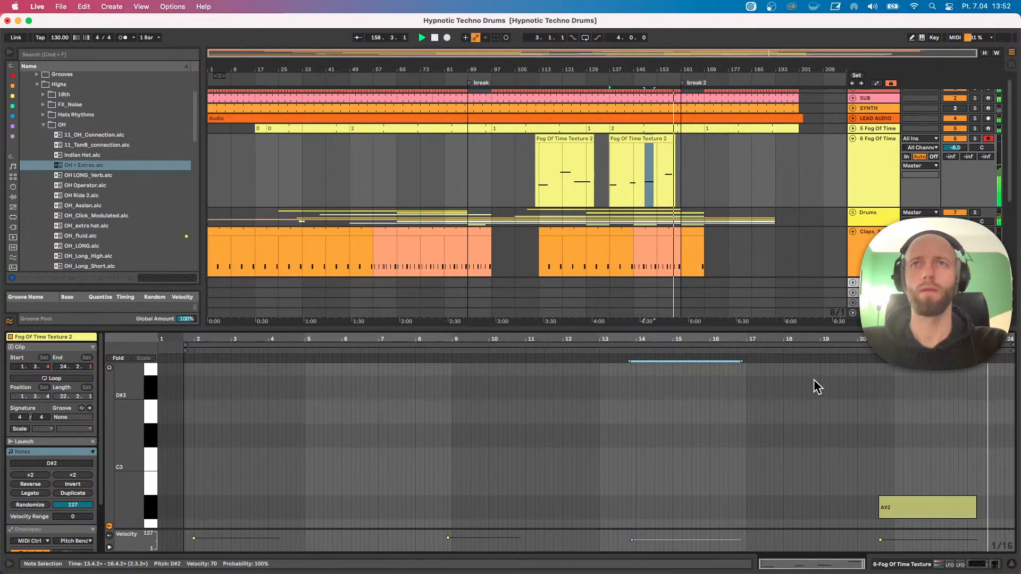
{"action": "left_click_drag", "start_coordinate": [675, 139], "coordinate": [677, 140]}
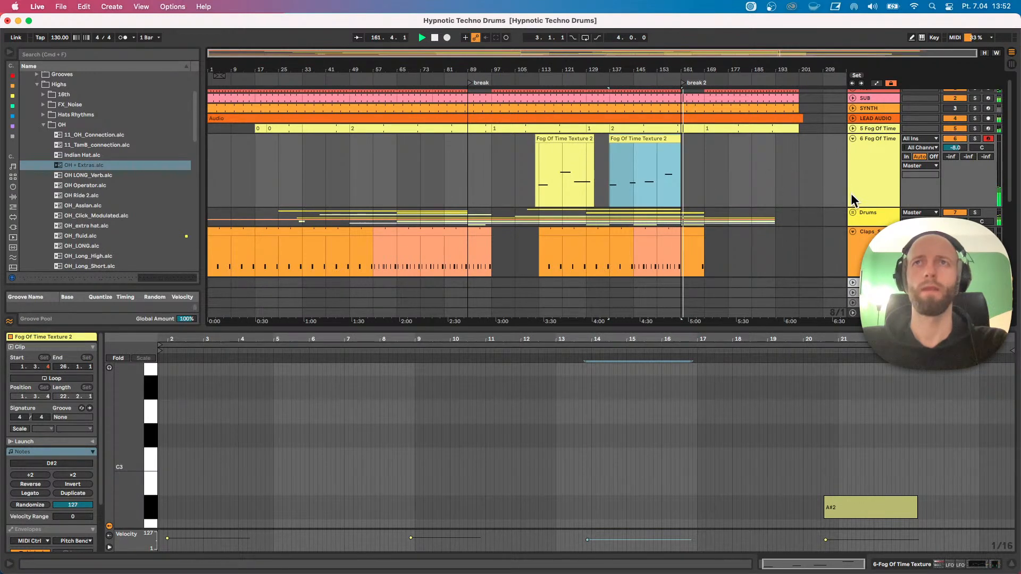
Fold all arrangement tracks and shrink the clip view so the whole arrangement fits on screen.
{"action": "left_click", "coordinate": [853, 212], "text": "alt"}
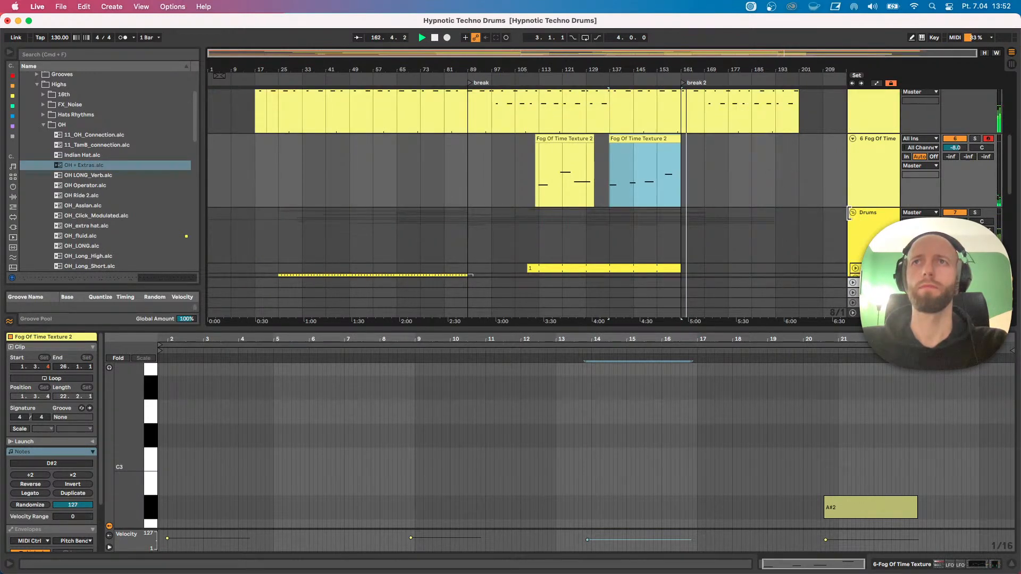
{"action": "left_click", "coordinate": [853, 212], "text": "alt"}
{"action": "left_click_drag", "start_coordinate": [713, 330], "coordinate": [710, 445]}
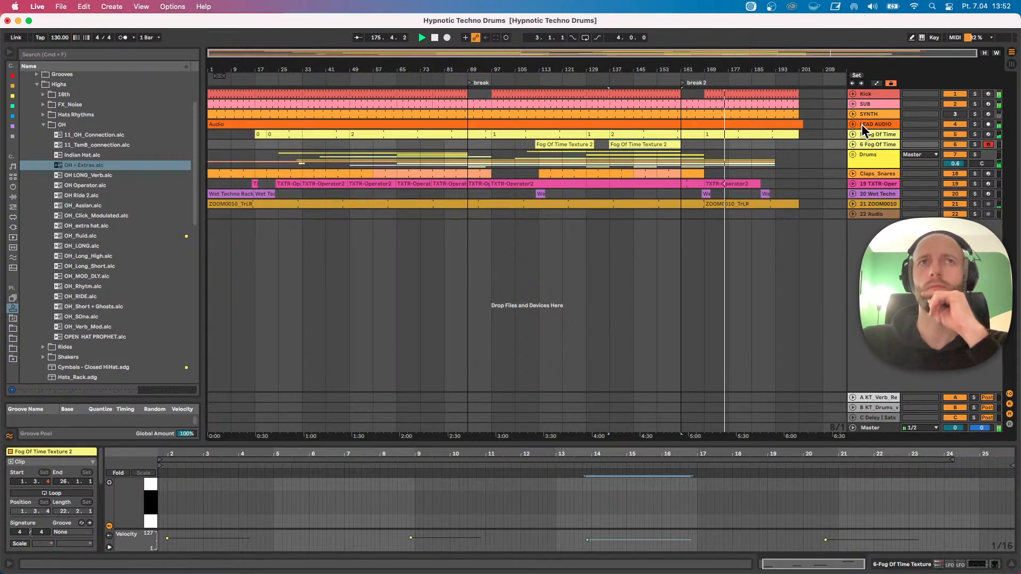
Delete the empty 22 Audio track and extend the earlier ZOOM0010_TrLR clip from bar 169 to bar 201, replacing the final clip.
{"action": "left_click", "coordinate": [871, 213]}
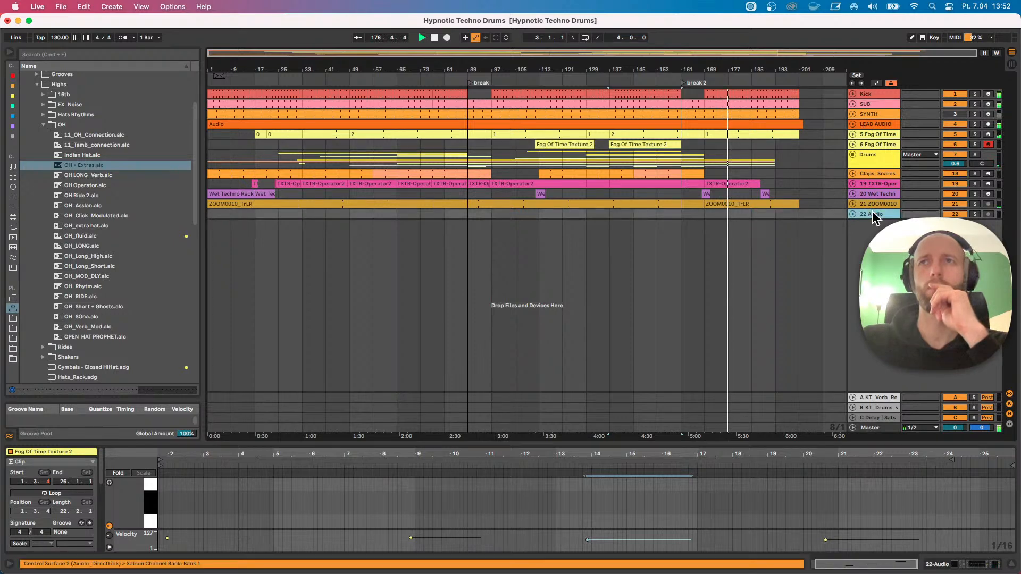
{"action": "key", "text": "Delete"}
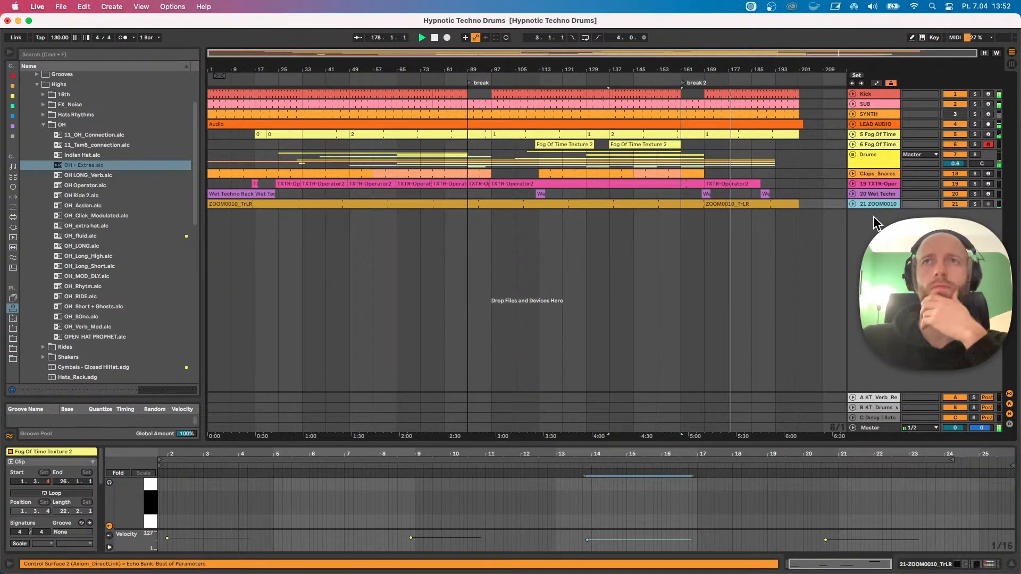
{"action": "left_click", "coordinate": [689, 204]}
{"action": "left_click_drag", "start_coordinate": [702, 205], "coordinate": [799, 205]}
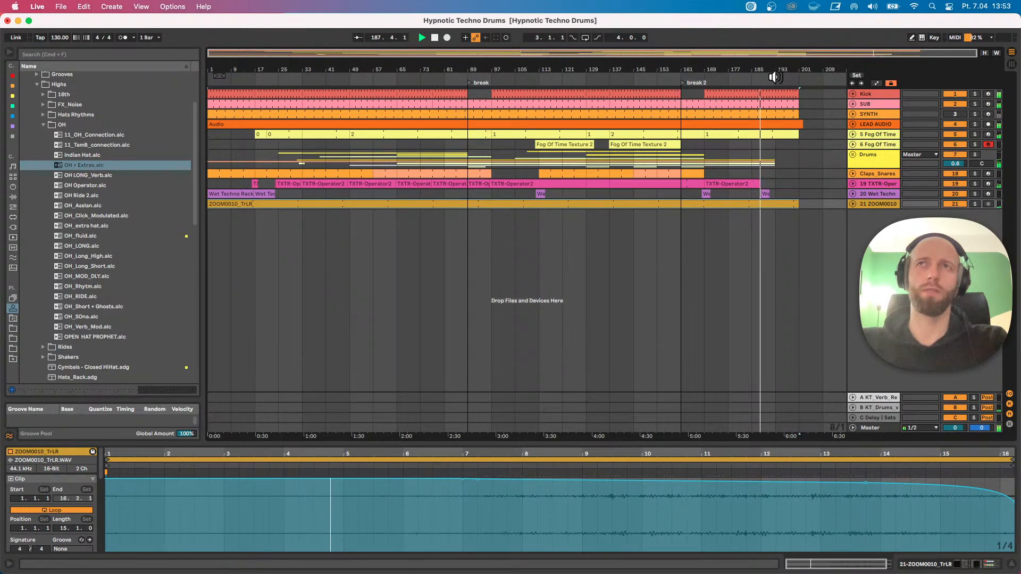
Unfold 5 Fog Of Time, open its last clip starting at bar 169 in an enlarged note editor, and stop playback.
{"action": "left_click", "coordinate": [852, 134]}
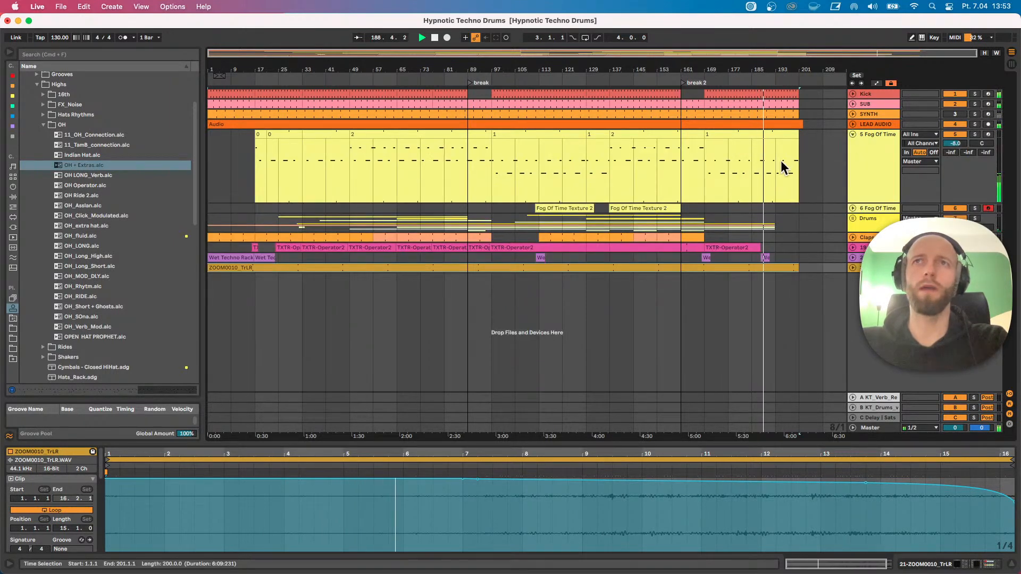
{"action": "left_click", "coordinate": [770, 136]}
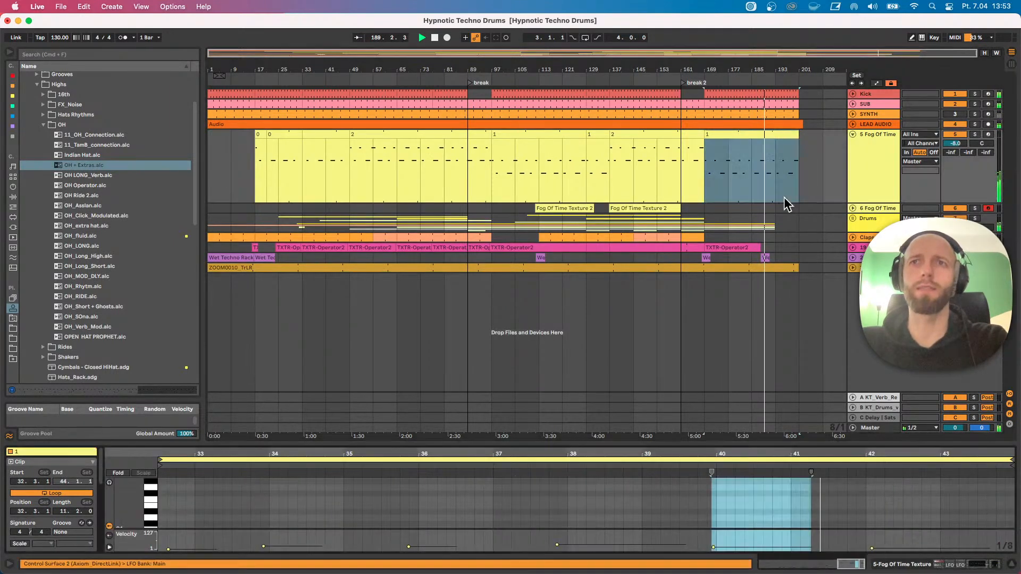
{"action": "left_click", "coordinate": [739, 135]}
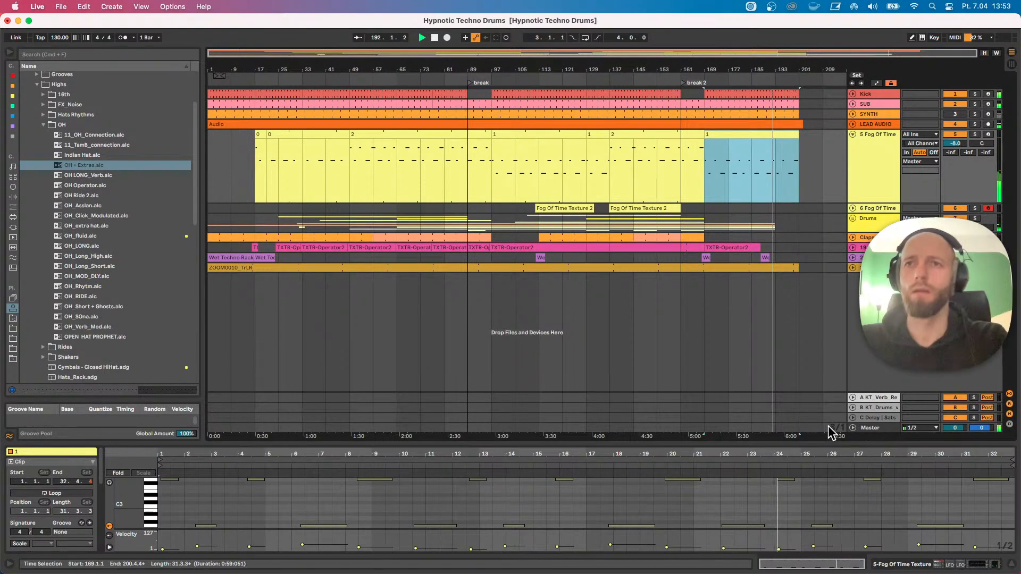
{"action": "left_click_drag", "start_coordinate": [821, 445], "coordinate": [790, 245]}
{"action": "key", "text": "space"}
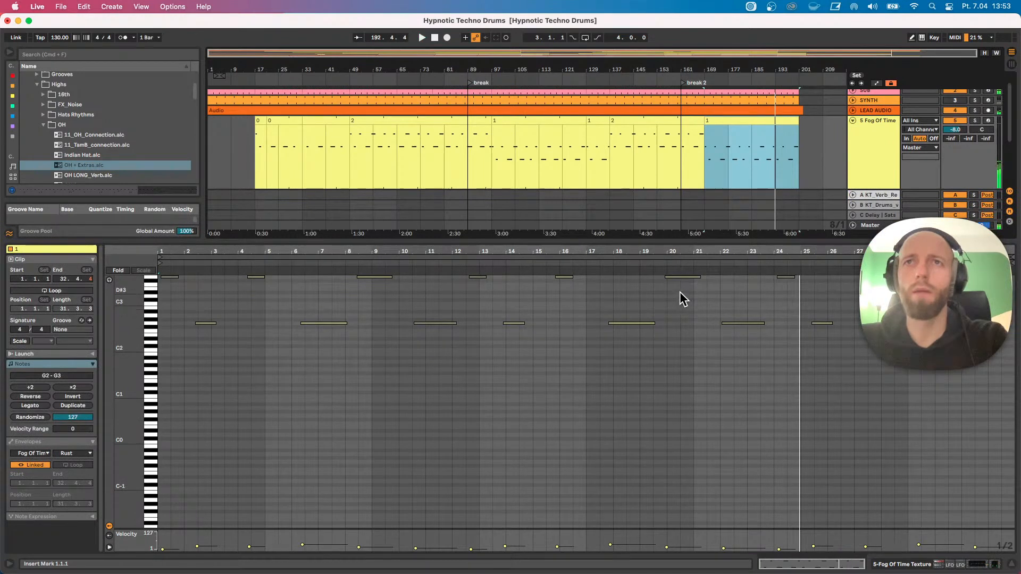
Mute the G3 notes near bars 16, 20, 24 and 31 and the G2 note near bar 22 in the last 5 Fog Of Time clip.
{"action": "left_click", "coordinate": [672, 277]}
{"action": "key", "text": "0"}
{"action": "left_click_drag", "start_coordinate": [795, 289], "coordinate": [791, 286]}
{"action": "left_click", "coordinate": [786, 277]}
{"action": "left_click", "coordinate": [735, 81]}
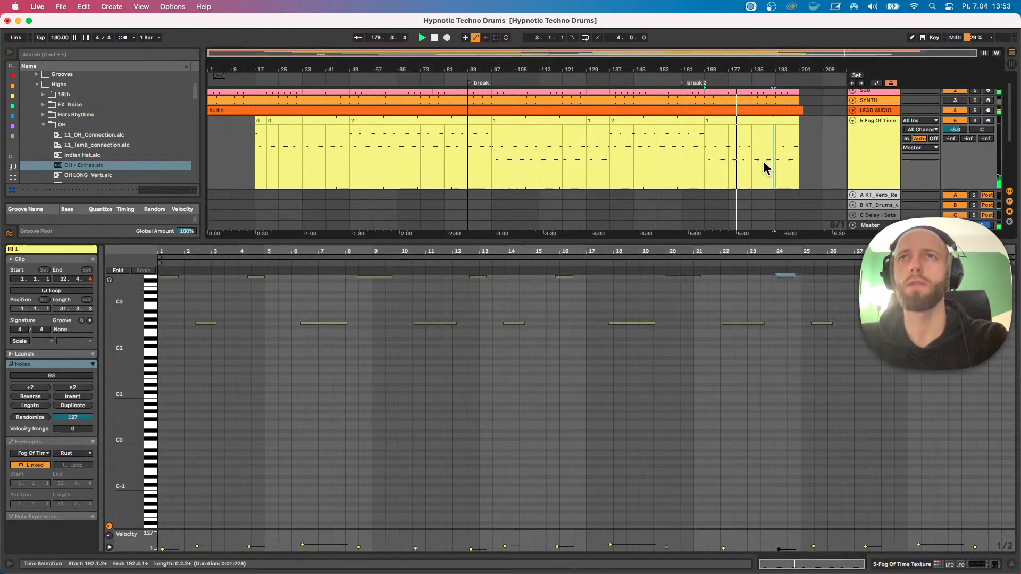
{"action": "left_click_drag", "start_coordinate": [791, 343], "coordinate": [722, 314]}
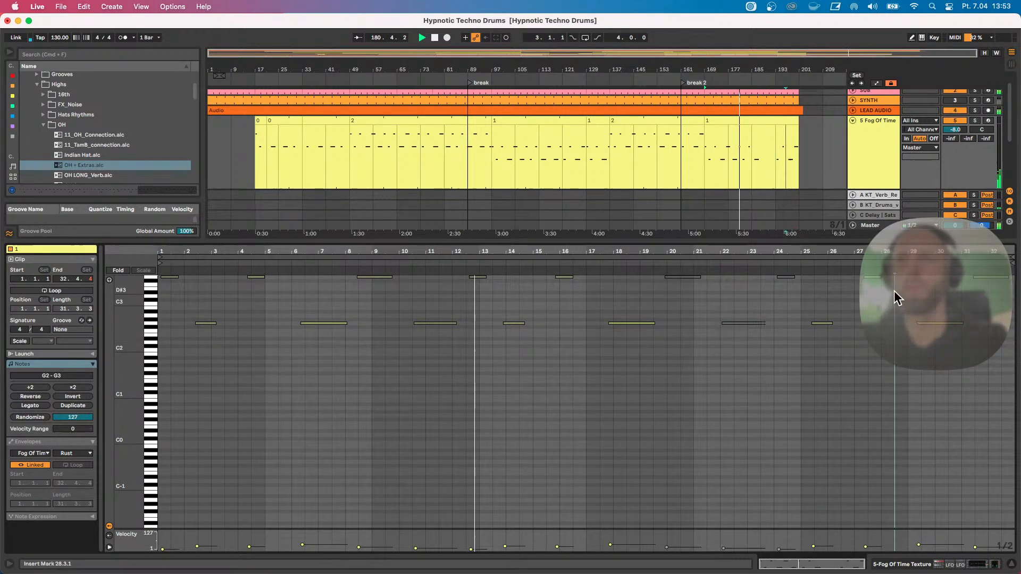
{"action": "left_click", "coordinate": [973, 275]}
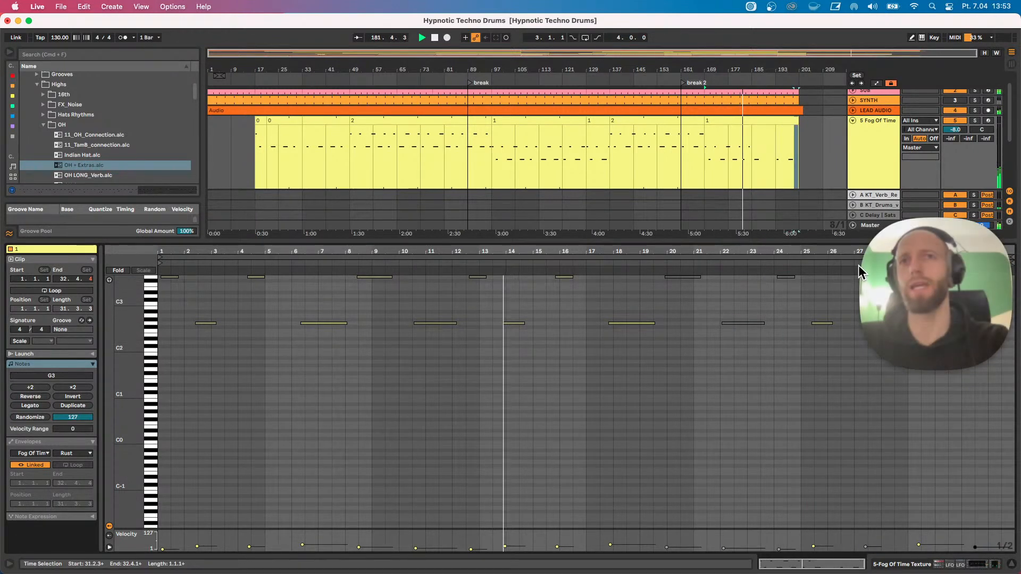
{"action": "left_click", "coordinate": [563, 276]}
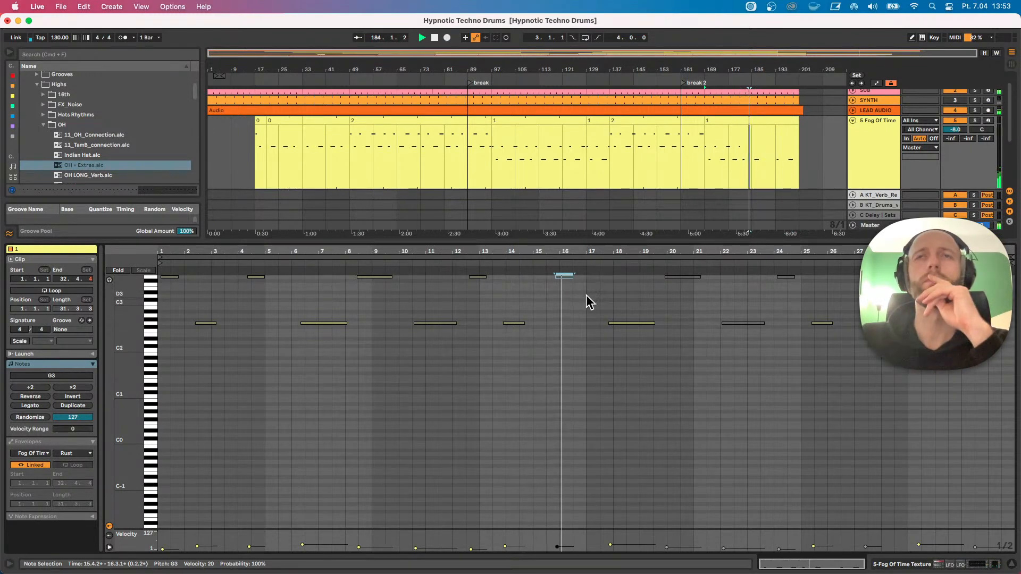
Move the G2 note near bar 17 to 17.2.2, reactivate and shorten the one near bar 22, and mute those near bars 25 and 29.
{"action": "left_click_drag", "start_coordinate": [610, 323], "coordinate": [640, 322]}
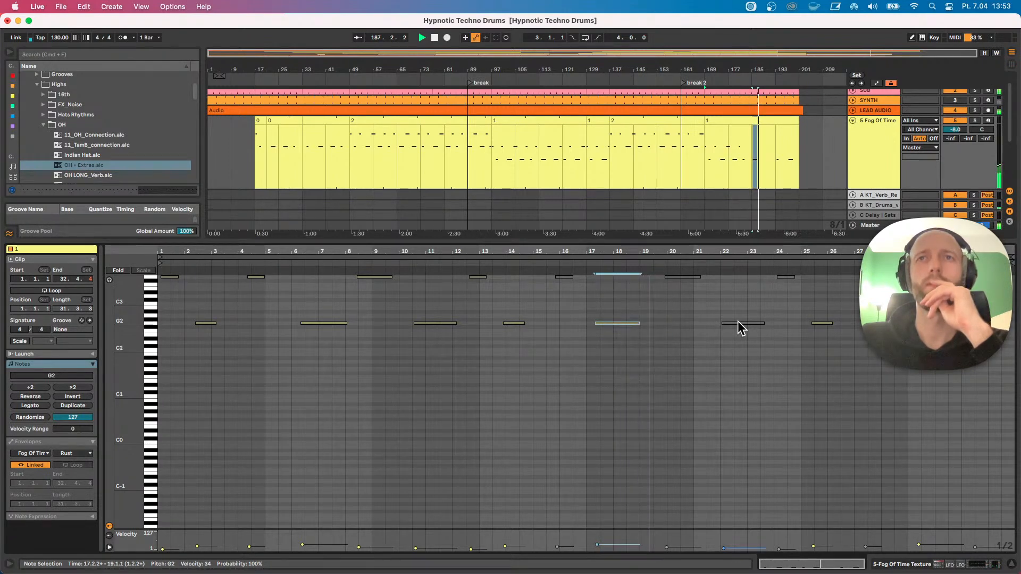
{"action": "left_click_drag", "start_coordinate": [740, 331], "coordinate": [774, 330]}
{"action": "left_click", "coordinate": [821, 322]}
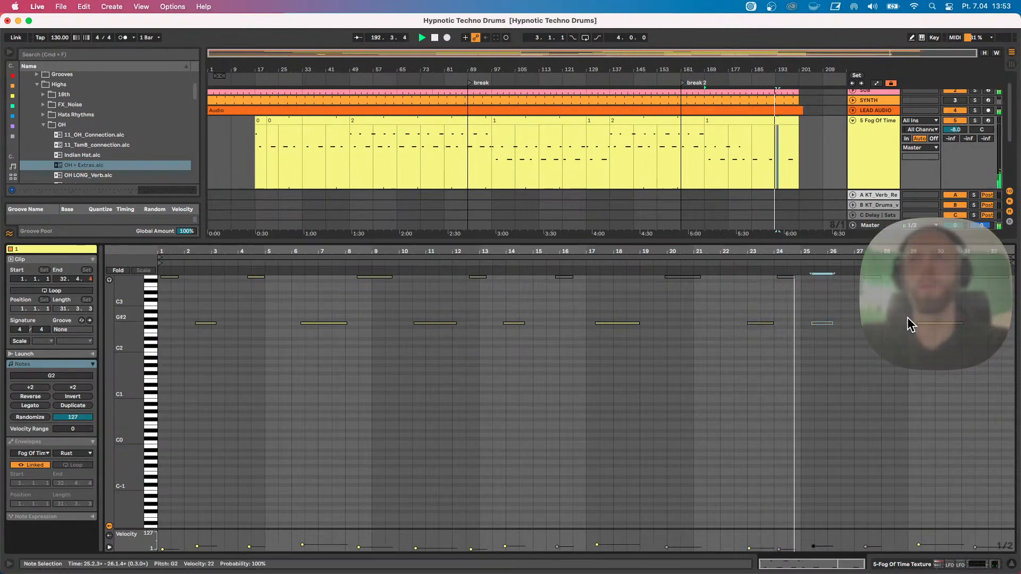
{"action": "left_click", "coordinate": [934, 314]}
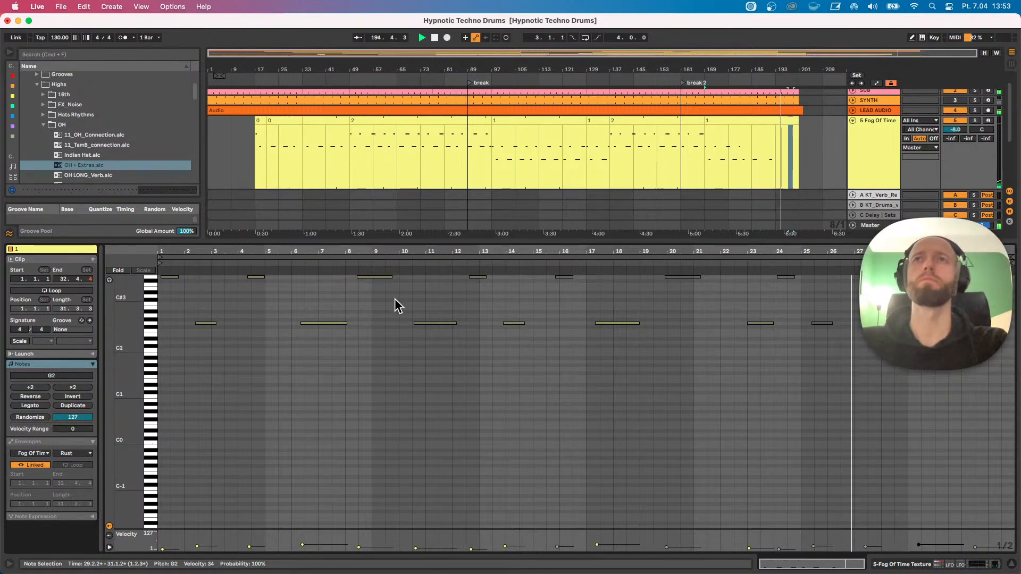
Save the set with playback stopped, shrink the clip view and fold the 5 Fog Of Time track.
{"action": "key", "text": "super+s"}
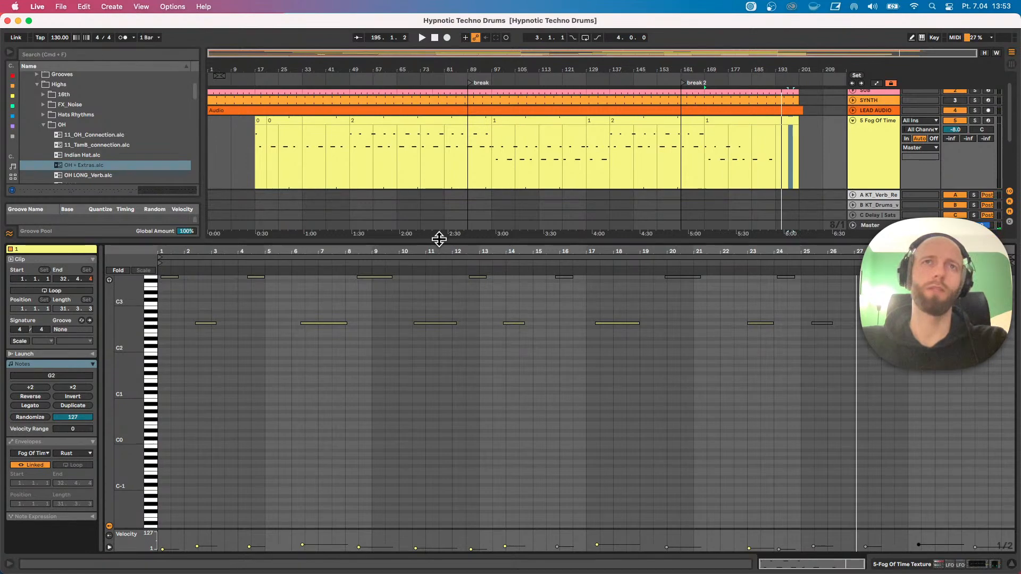
{"action": "left_click_drag", "start_coordinate": [438, 239], "coordinate": [433, 433]}
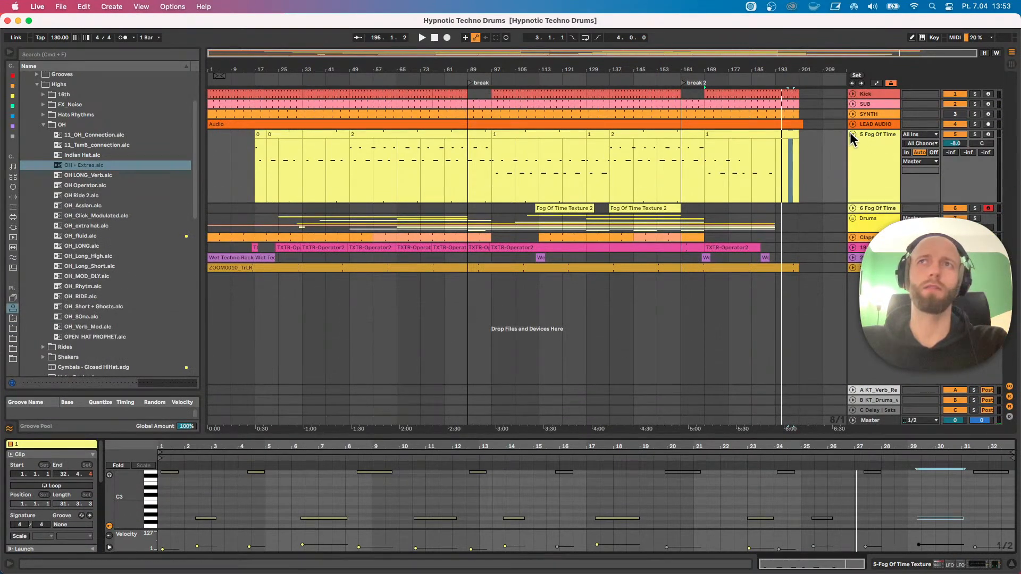
{"action": "left_click", "coordinate": [850, 133]}
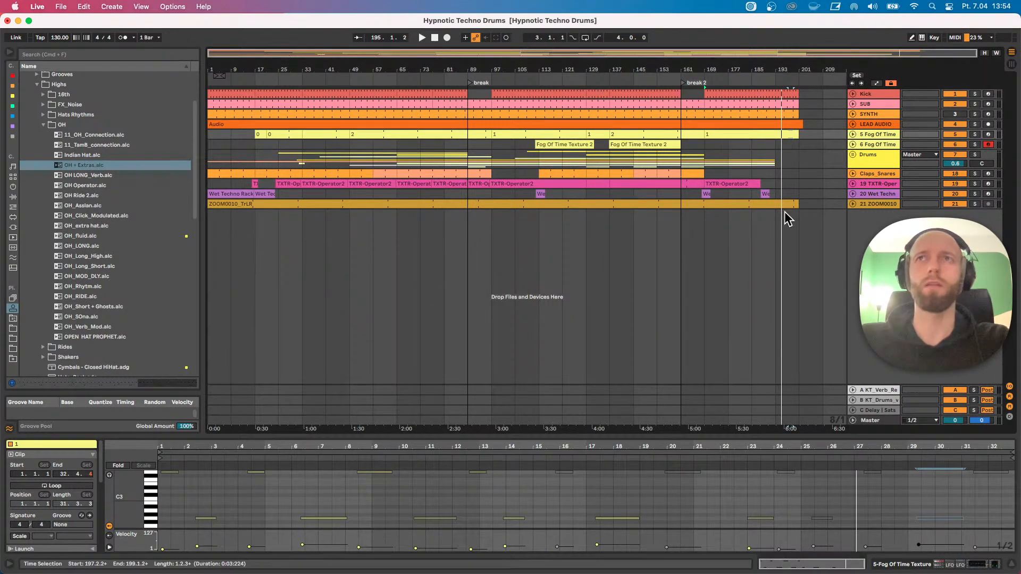
Select the whole arrangement across all tracks from bar 1 to bar 201 and export the Master track as a WAV.
{"action": "left_click_drag", "start_coordinate": [799, 224], "coordinate": [185, 75]}
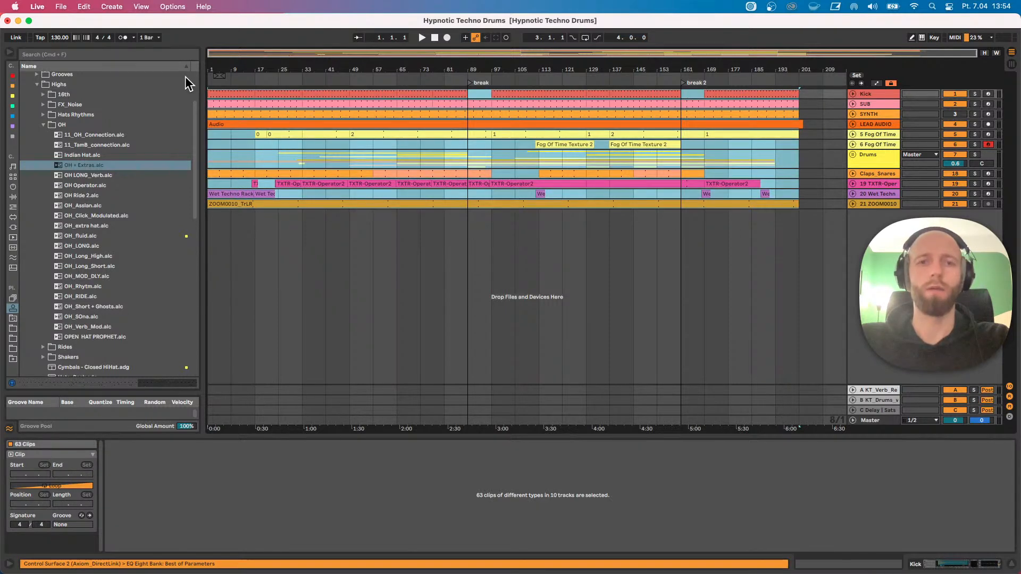
{"action": "key", "text": "super+shift+r"}
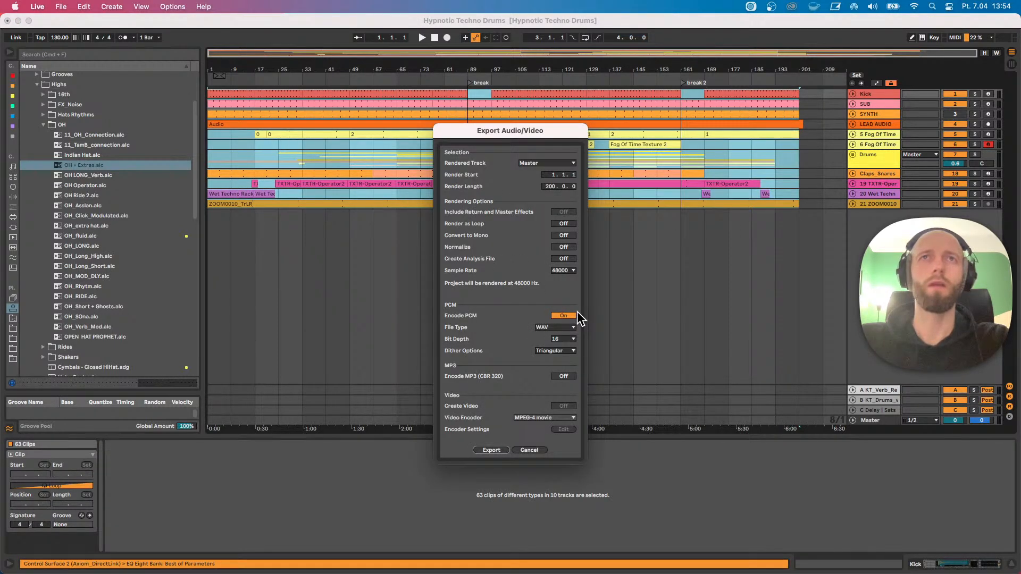
{"action": "left_click", "coordinate": [492, 450]}
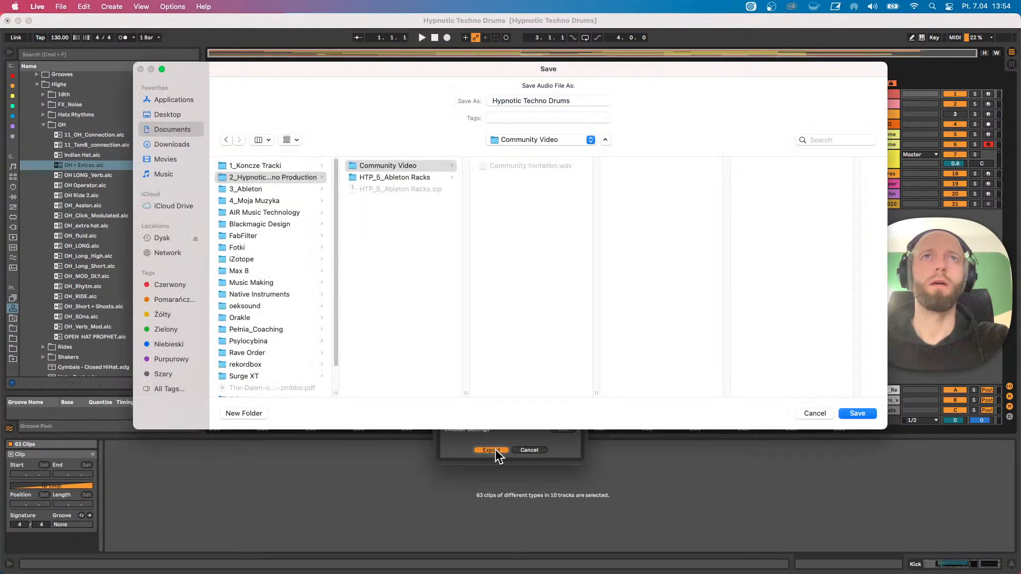
Save the exported audio in the Tracki folder of 4_Moja Muzyka as "Hypnotic Techno Drums_First Draft" and start the render.
{"action": "left_click", "coordinate": [257, 188]}
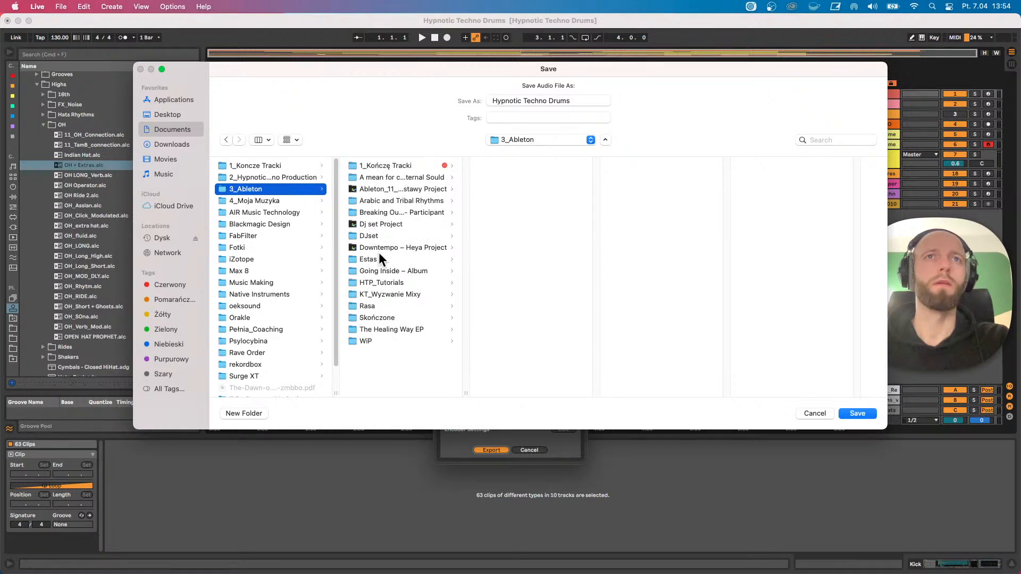
{"action": "left_click", "coordinate": [385, 285]}
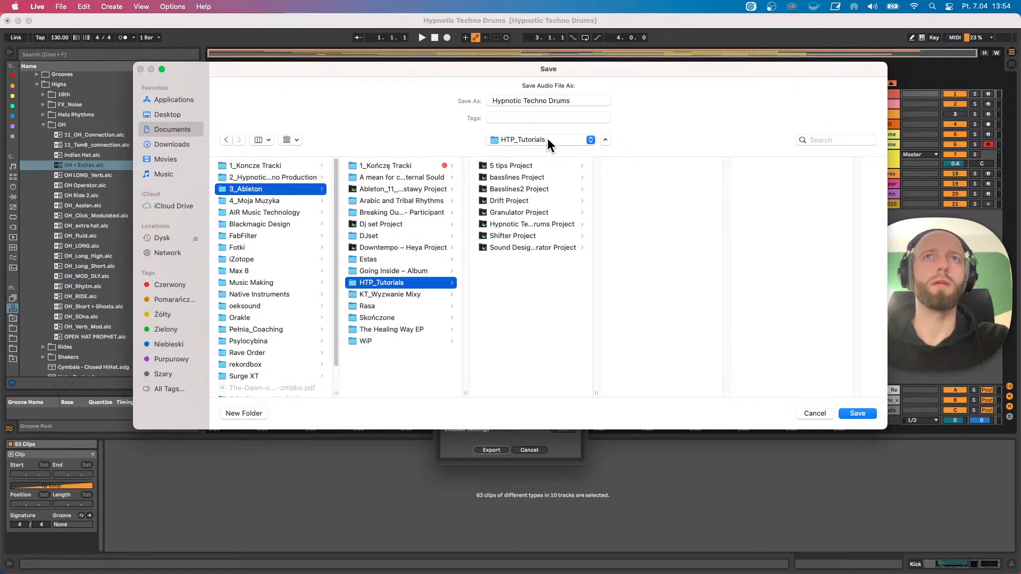
{"action": "left_click", "coordinate": [260, 200]}
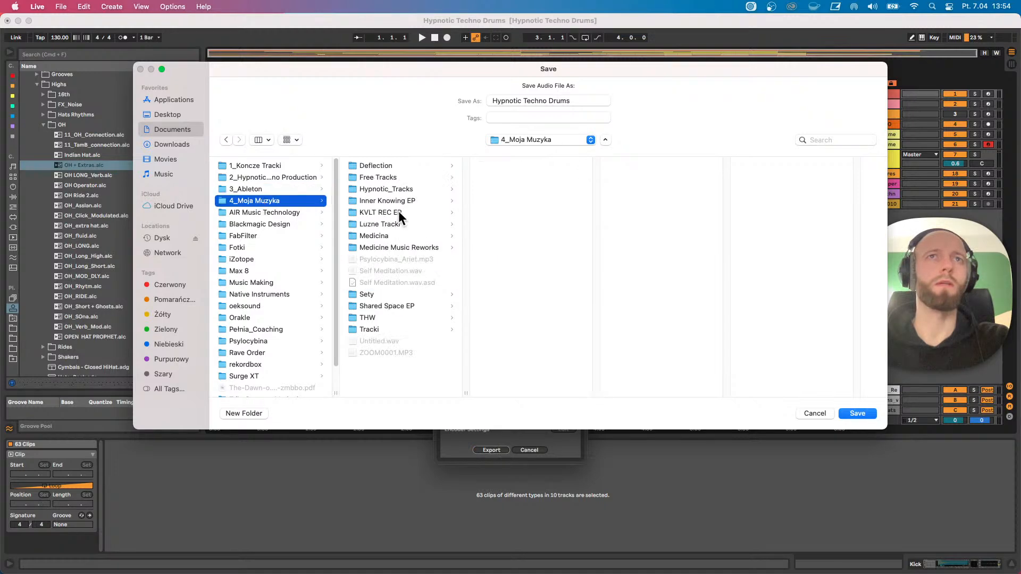
{"action": "left_click", "coordinate": [390, 330]}
{"action": "left_click", "coordinate": [586, 102]}
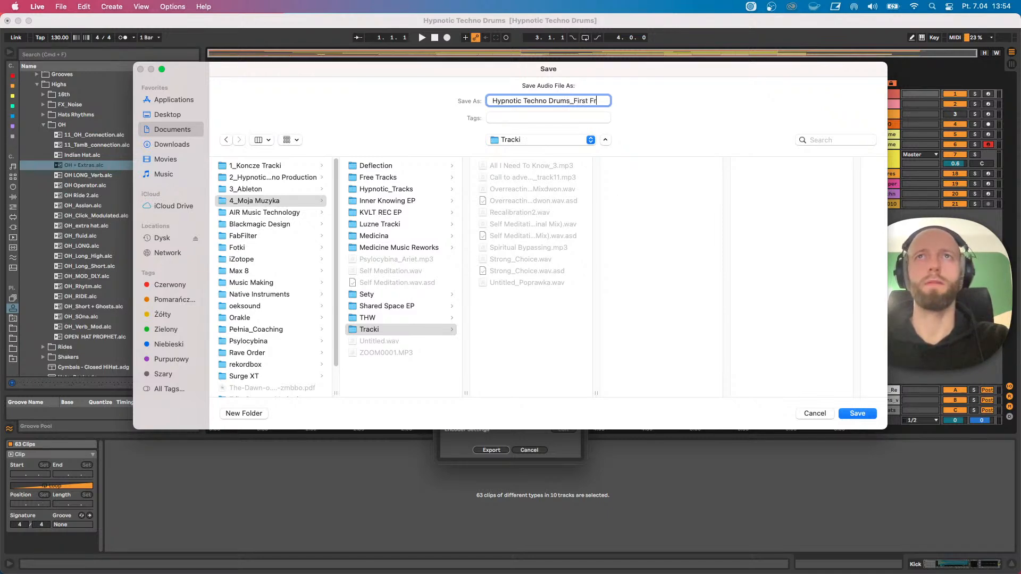
{"action": "type", "text": "_First Draft"}
{"action": "left_click", "coordinate": [857, 414]}
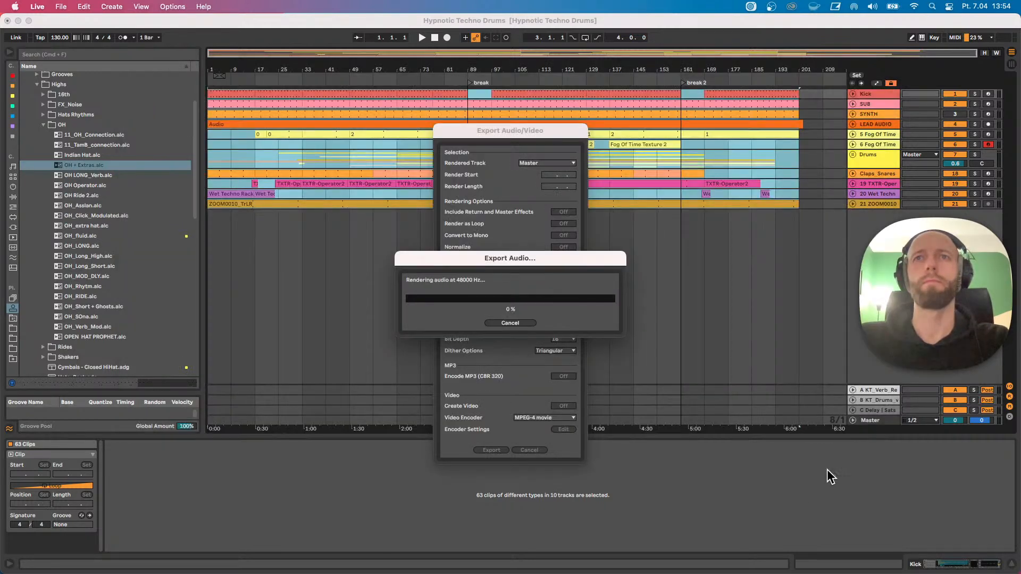